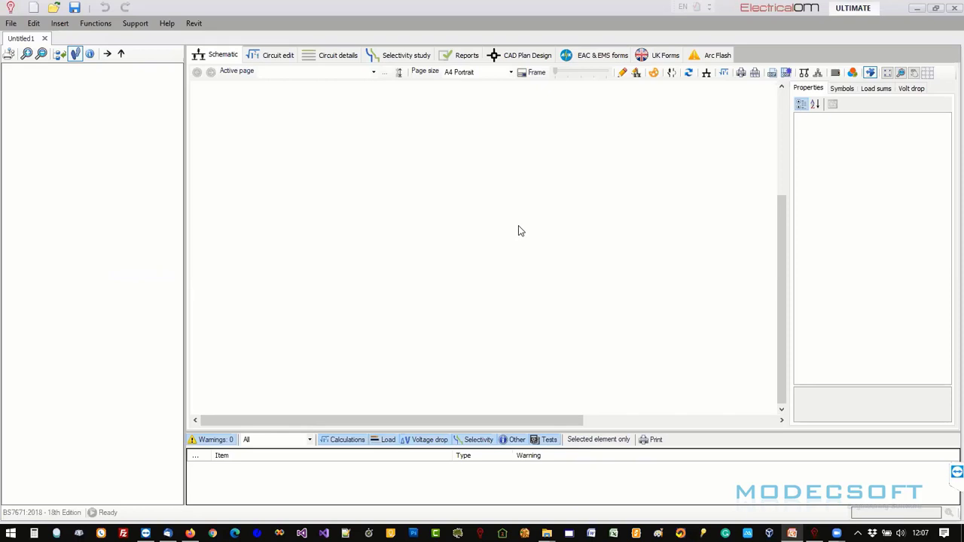
Open the CAD plan design workspace, detach it into its own floating window and maximize that window.
click(509, 58)
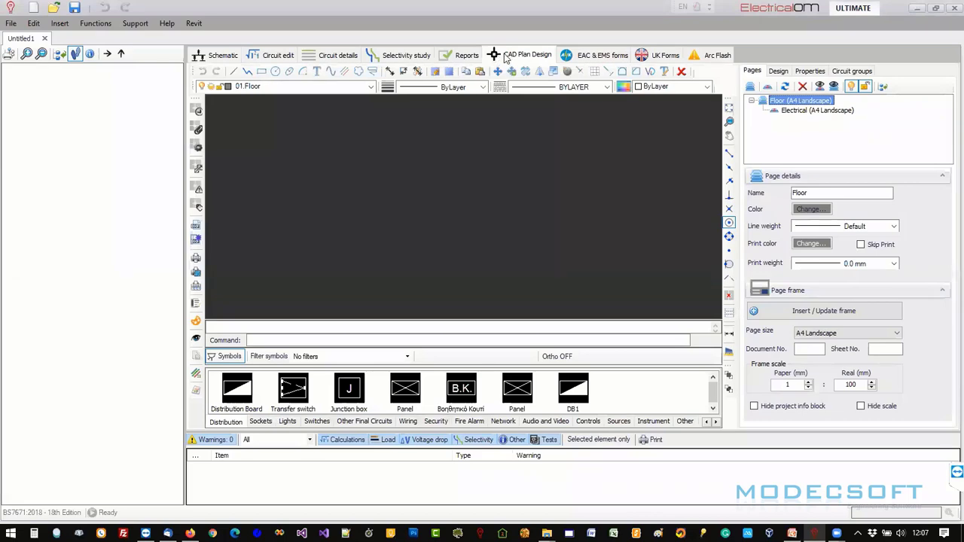
drag(506, 59, 331, 30)
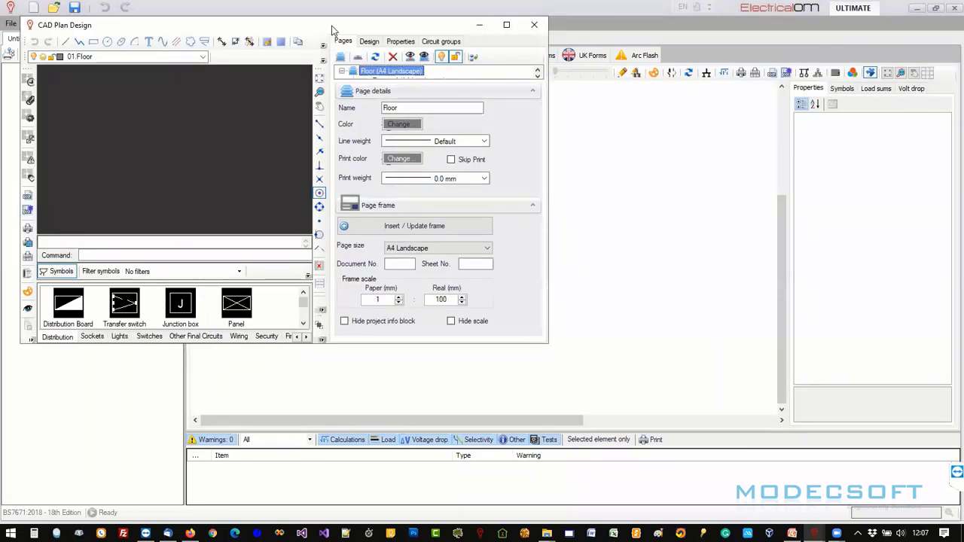
drag(331, 30, 440, 110)
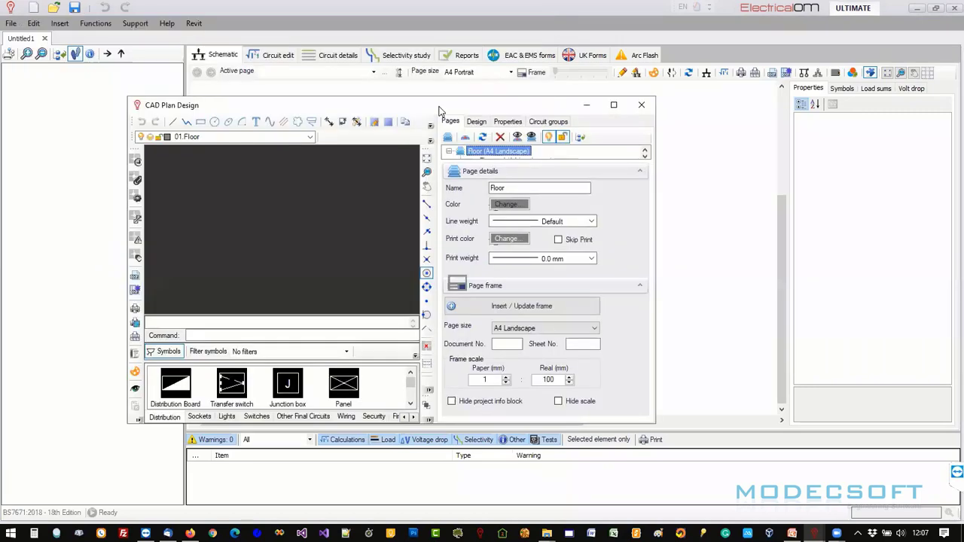
click(613, 105)
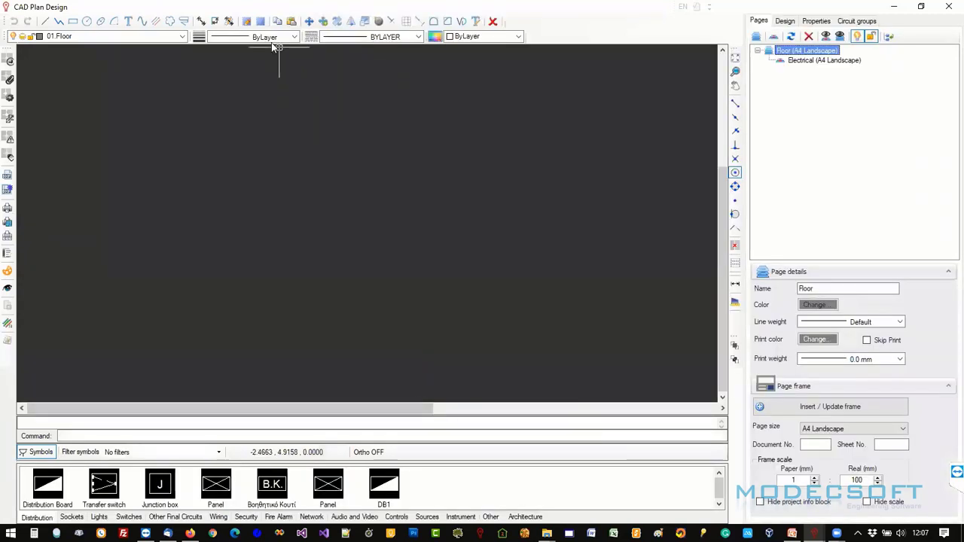
key(super+Down)
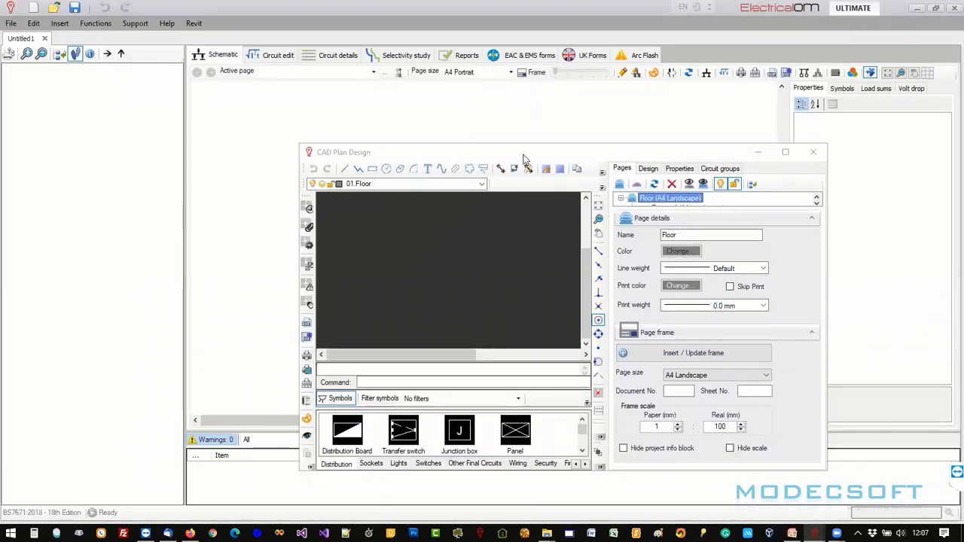
drag(525, 160, 472, 143)
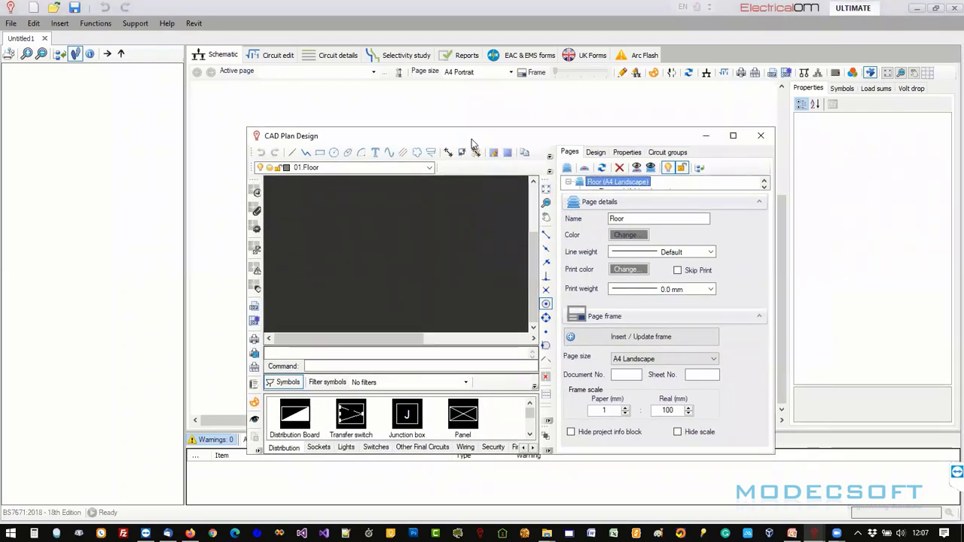
click(732, 136)
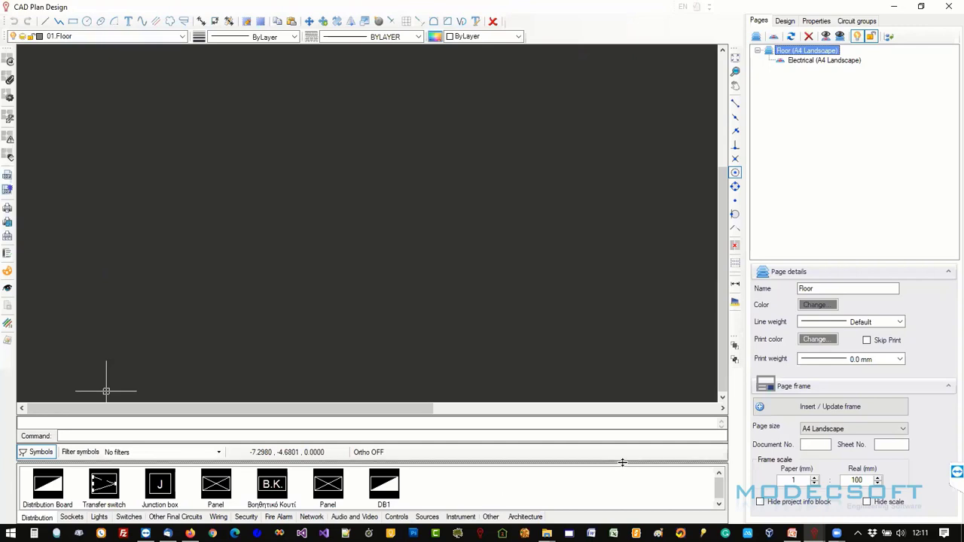
Enlarge the symbol library and look through its categories, from Distribution and Sockets to Other and Architecture.
drag(621, 462, 618, 323)
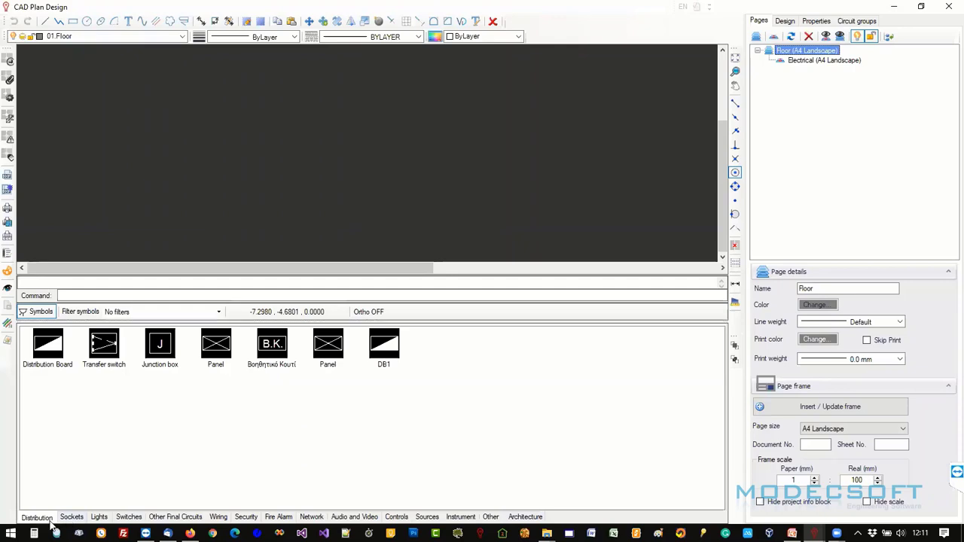
click(73, 518)
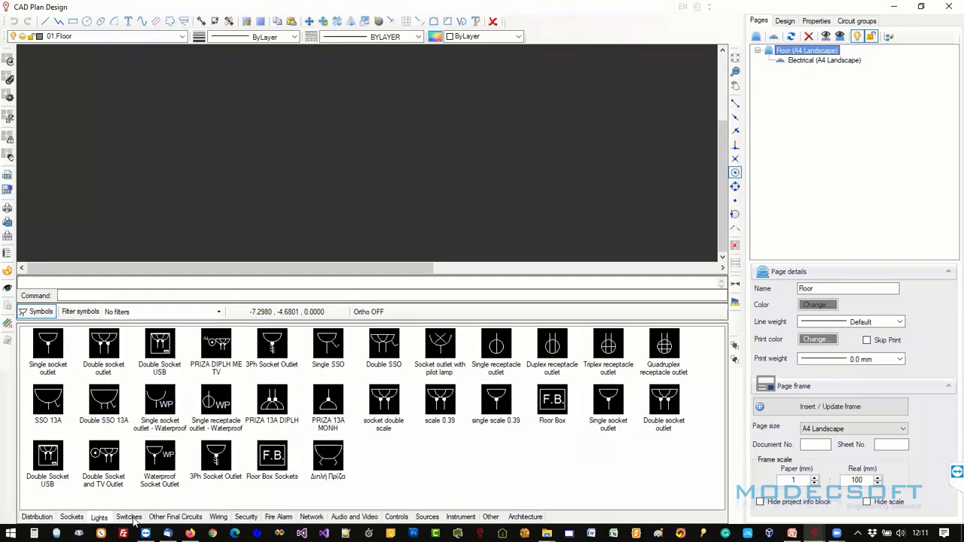
click(98, 517)
click(128, 517)
click(218, 517)
click(246, 518)
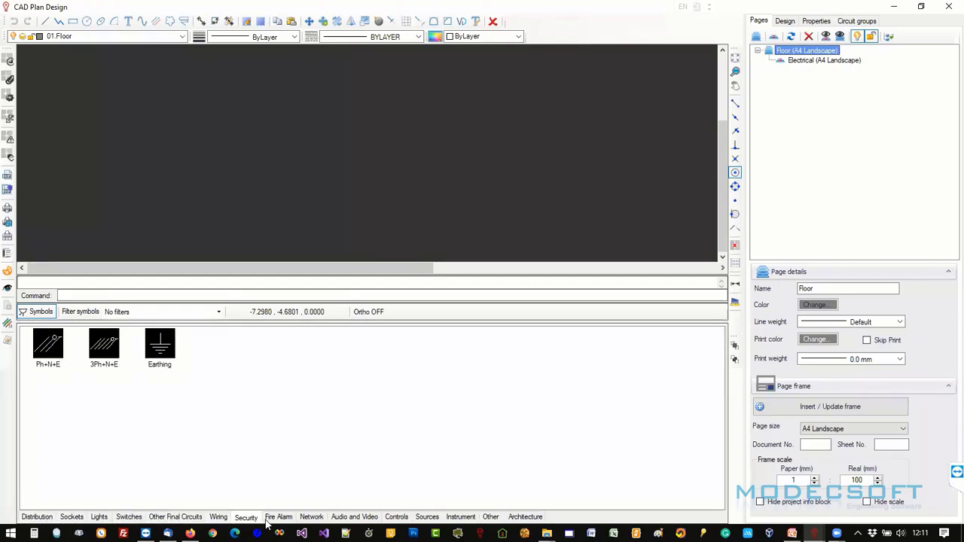
click(311, 518)
click(354, 518)
click(397, 517)
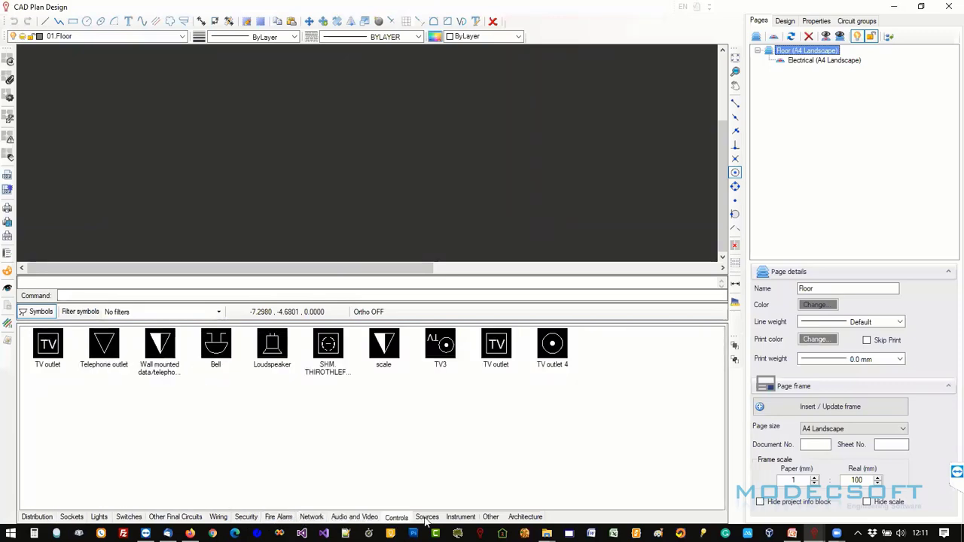
click(427, 517)
click(460, 517)
click(490, 517)
click(525, 517)
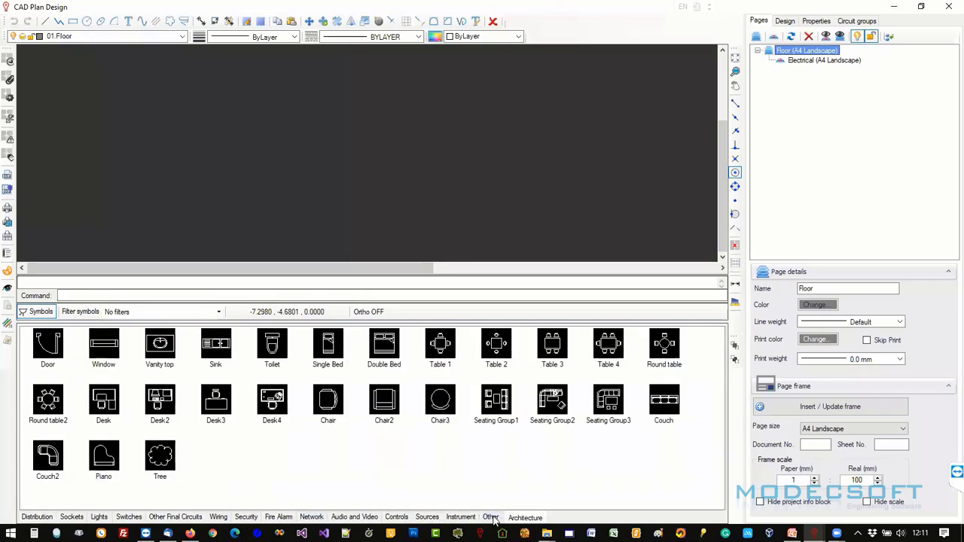
Look back through the symbol categories in reverse, from Instrument to Distribution.
click(460, 518)
click(396, 517)
click(352, 517)
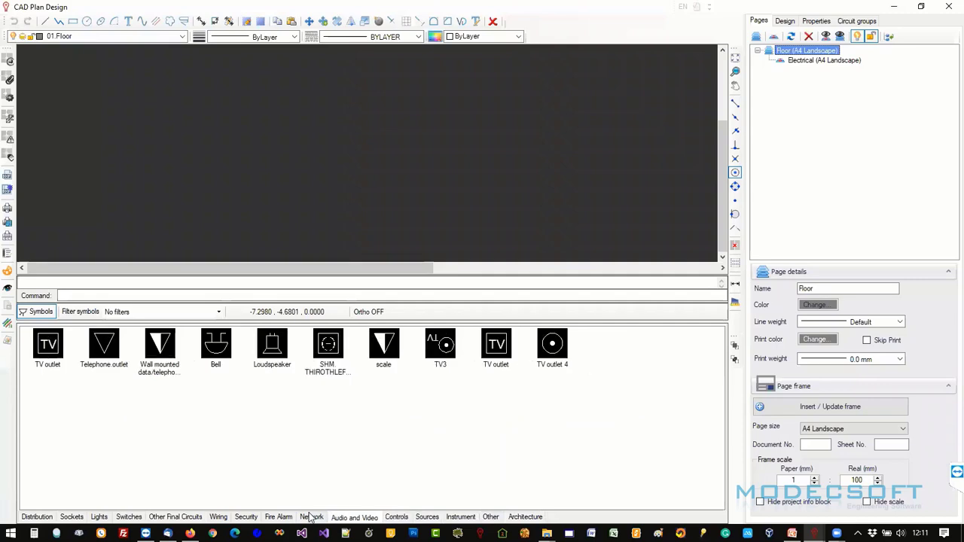
click(311, 518)
click(278, 518)
click(175, 517)
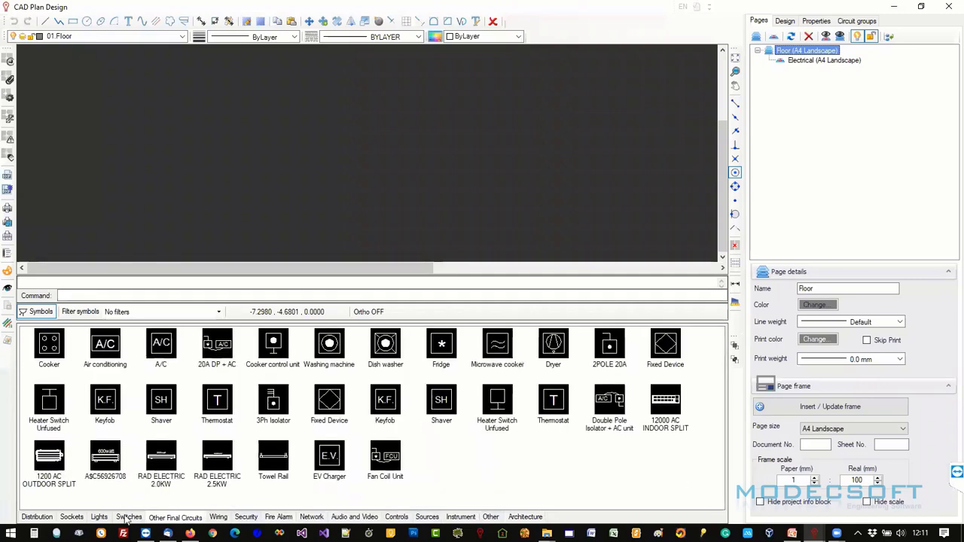
click(129, 517)
click(99, 517)
click(72, 517)
click(46, 518)
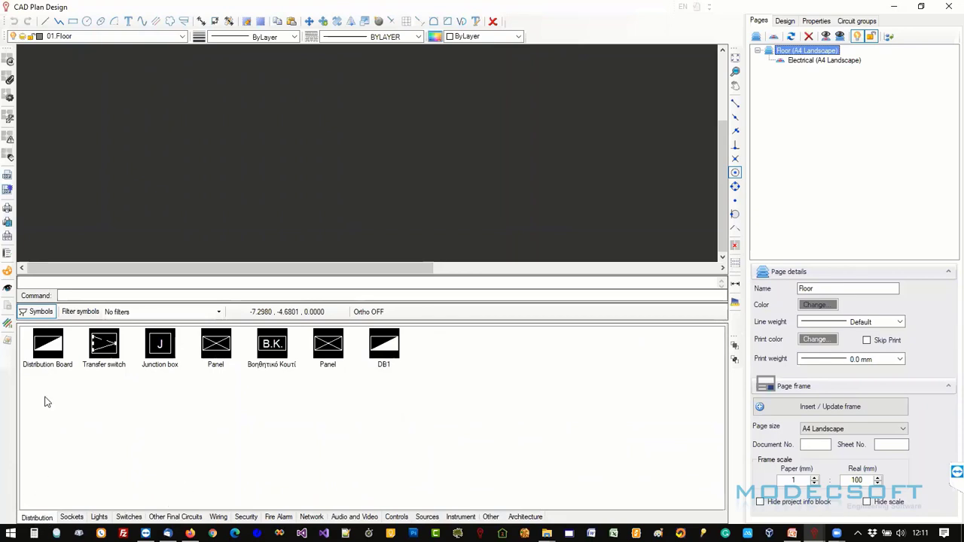
Examine the Distribution Board symbol and the symbols in the Instrument, Sockets and Lights categories.
click(48, 354)
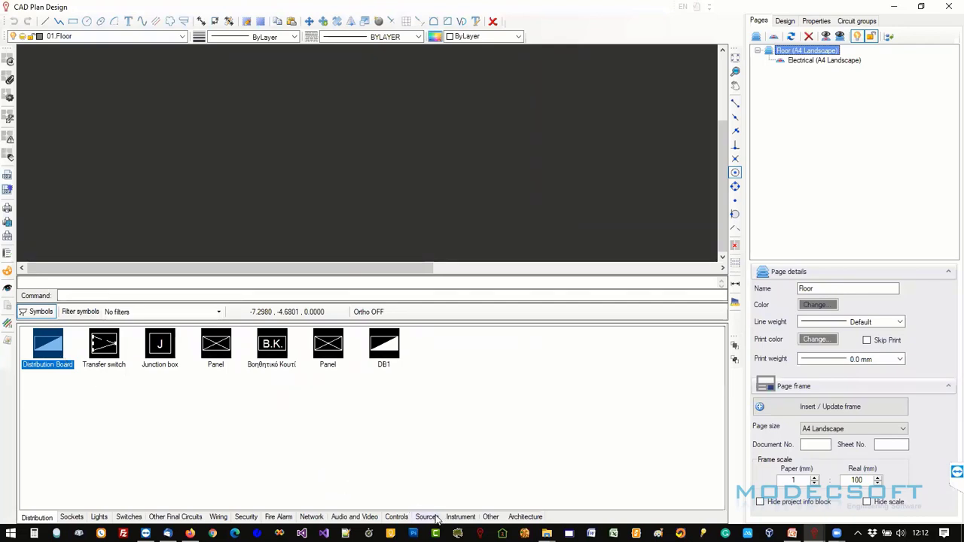
click(460, 518)
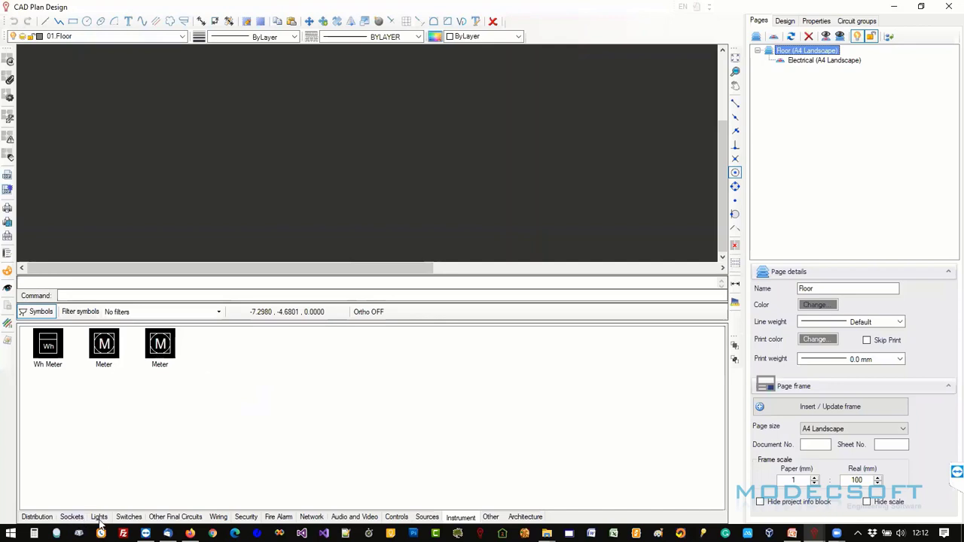
click(76, 518)
click(100, 518)
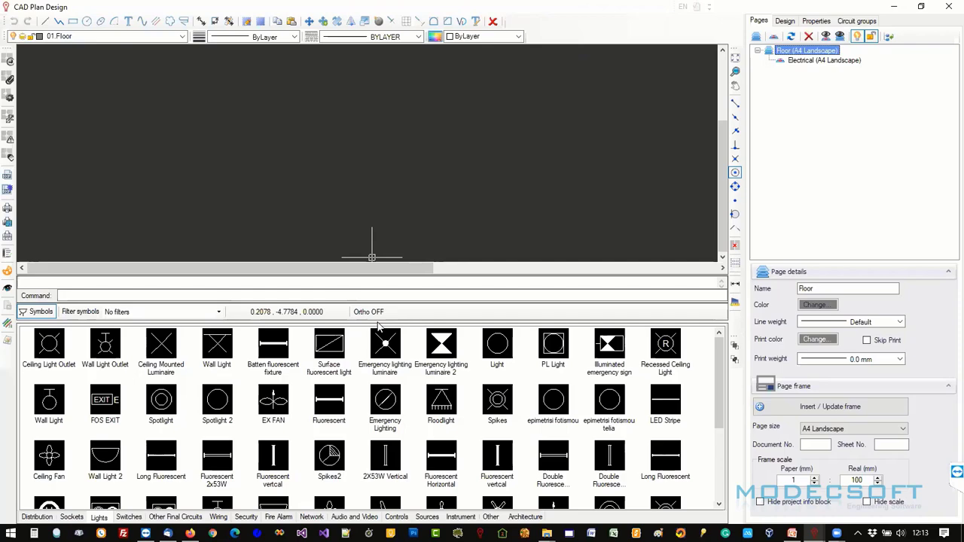
Shrink the symbol library to enlarge the drawing area and check the commands for creating and managing symbols.
drag(378, 325, 374, 444)
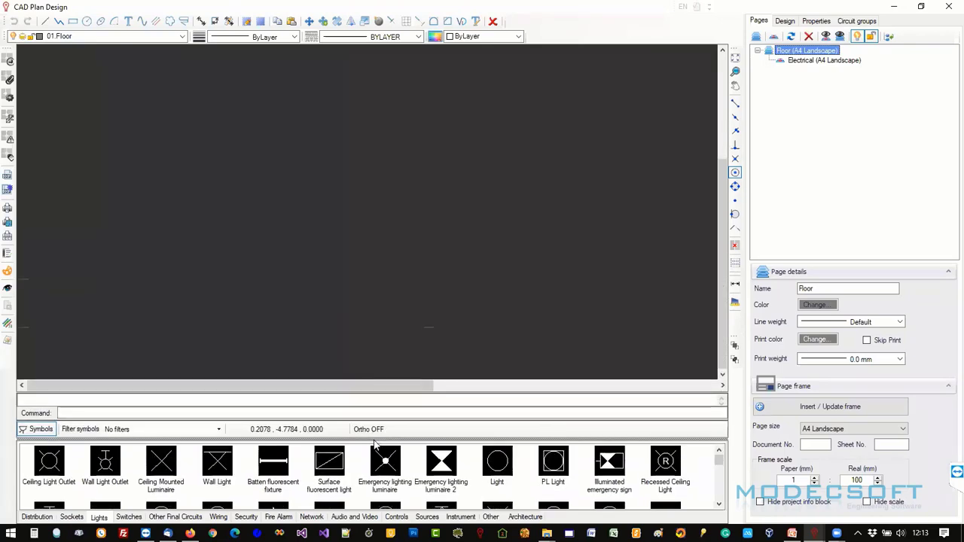
right_click(696, 468)
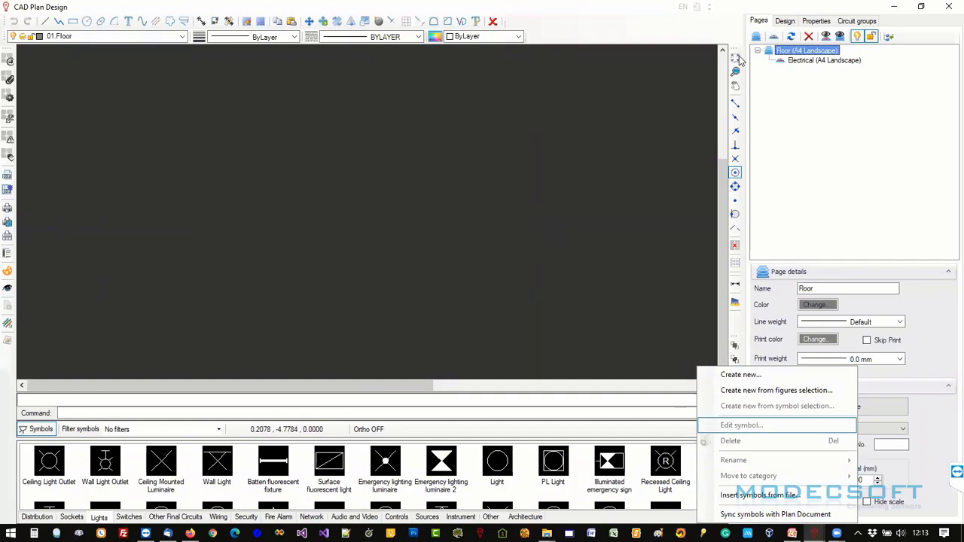
key(Escape)
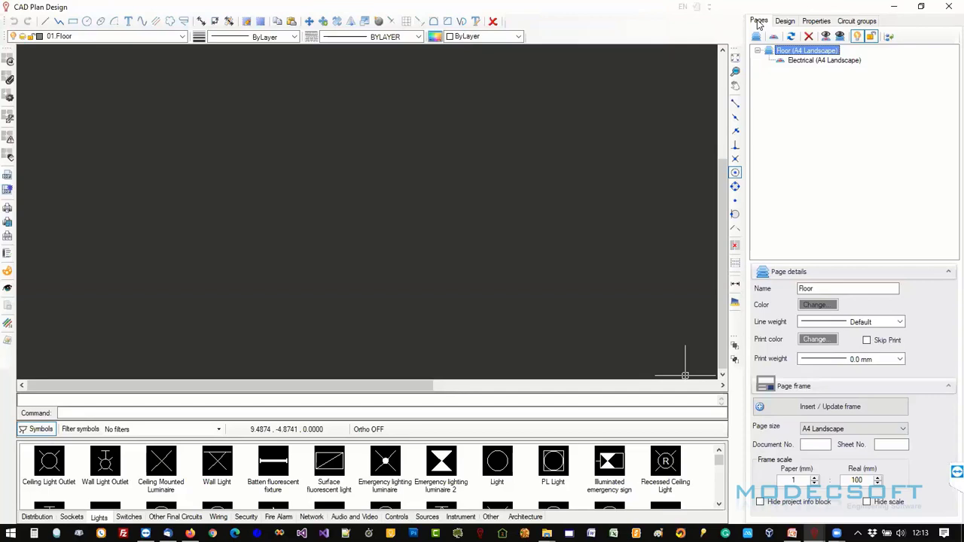
Make the Electrical layer under Floor the active page and check the commands available for layers.
click(797, 62)
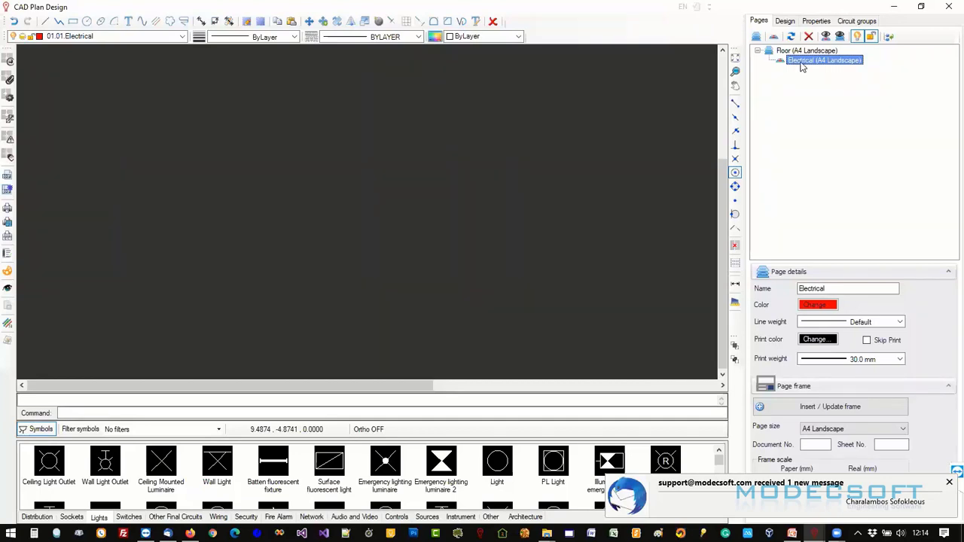
right_click(797, 64)
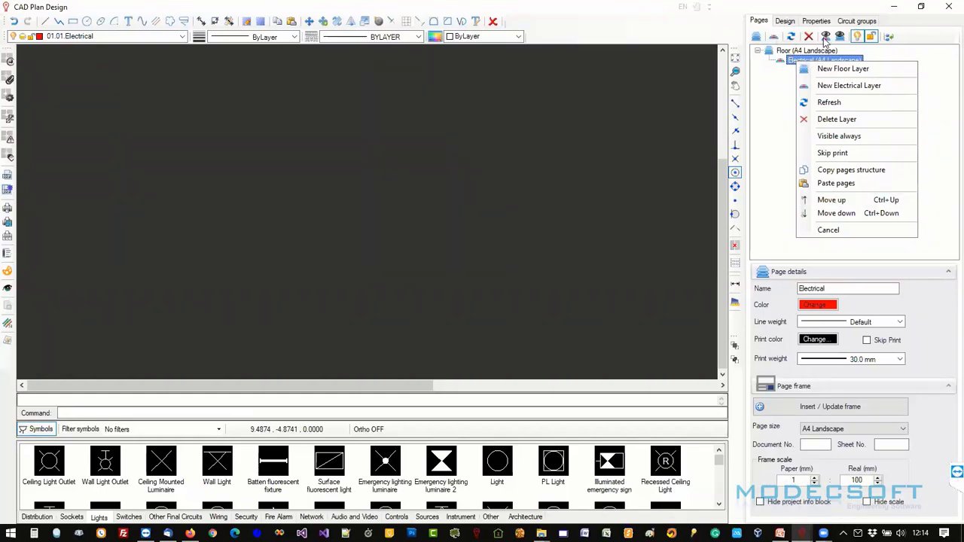
click(829, 230)
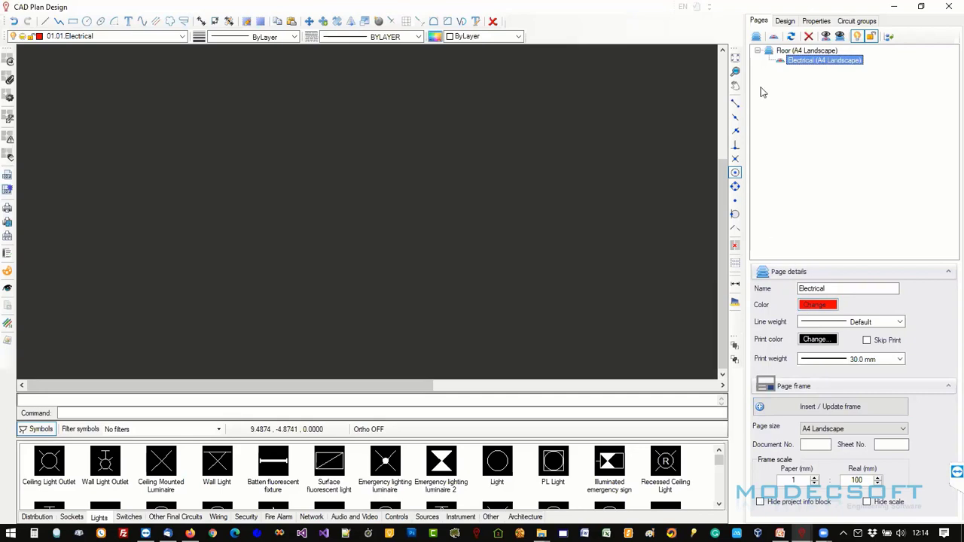
Examine the design tools for electrical symbols and wiring, label updates, legends and cable schedules, and architectural elements.
click(785, 22)
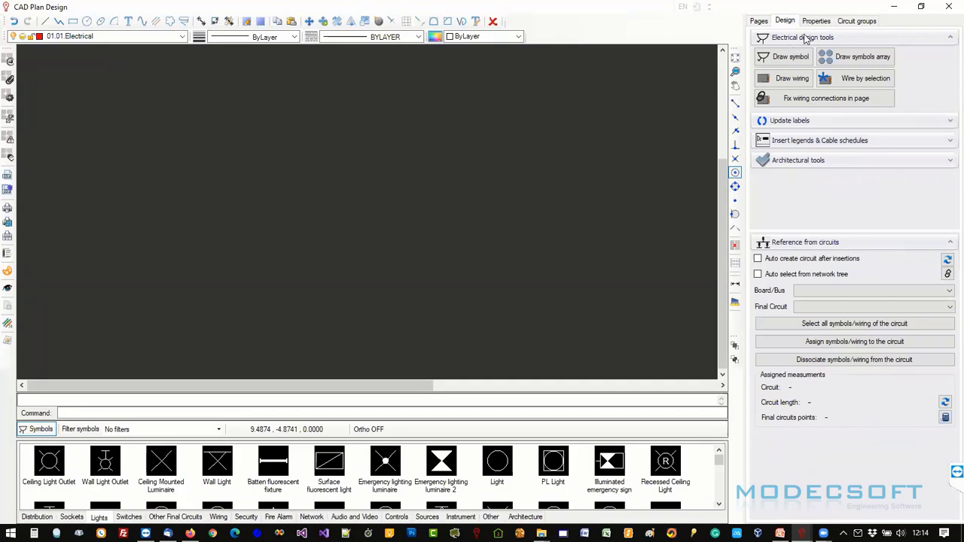
click(828, 39)
click(828, 38)
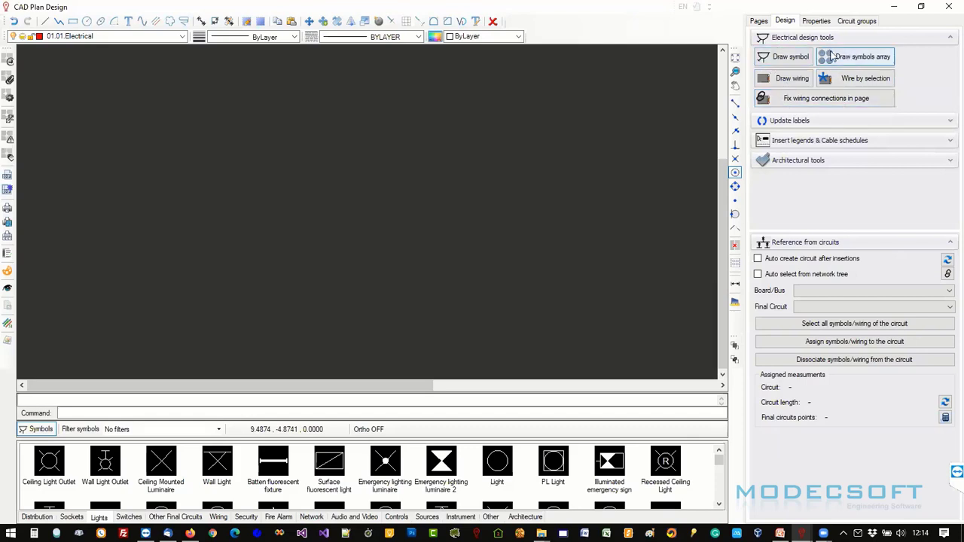
click(811, 124)
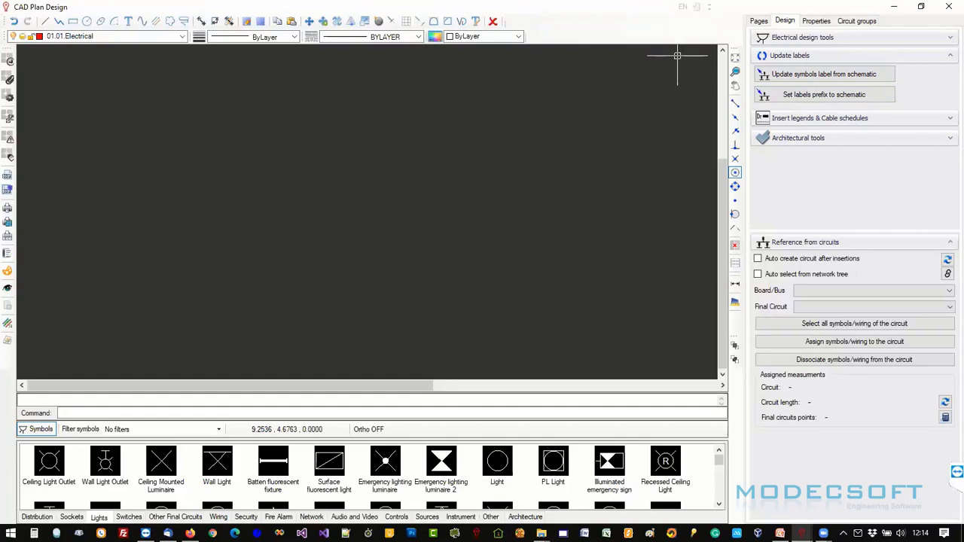
click(809, 117)
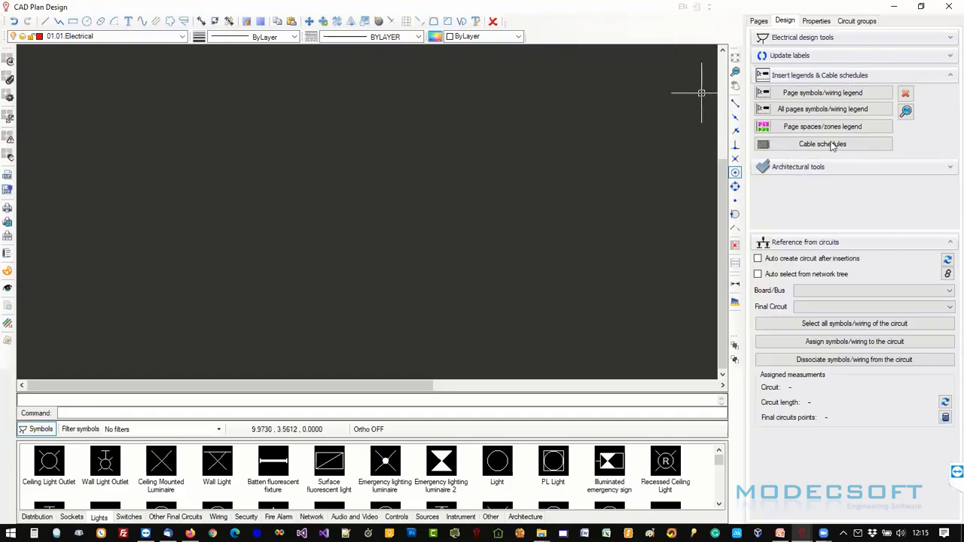
click(826, 167)
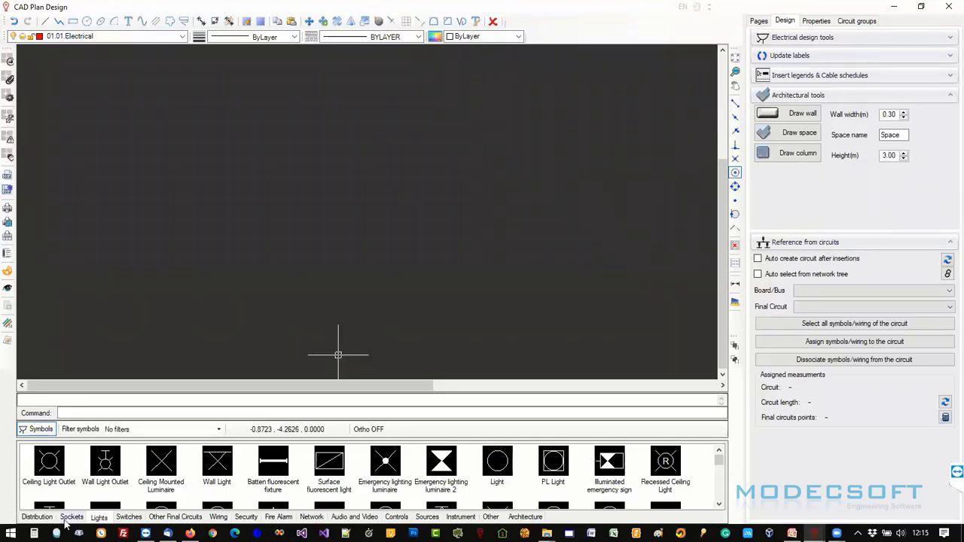
Select the Double socket outlet symbol among the sockets, check the main project window and maximize the plan window again.
click(72, 517)
click(105, 465)
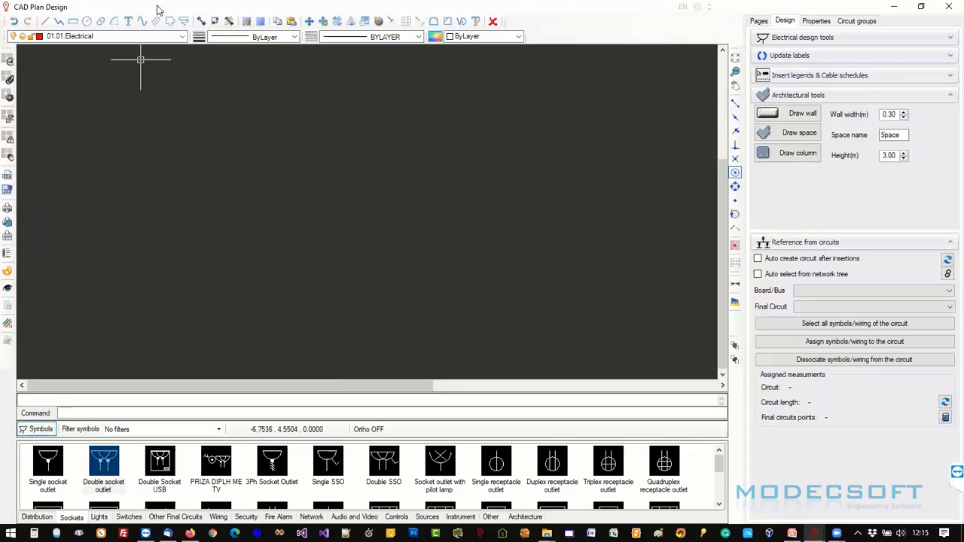
key(super+Down)
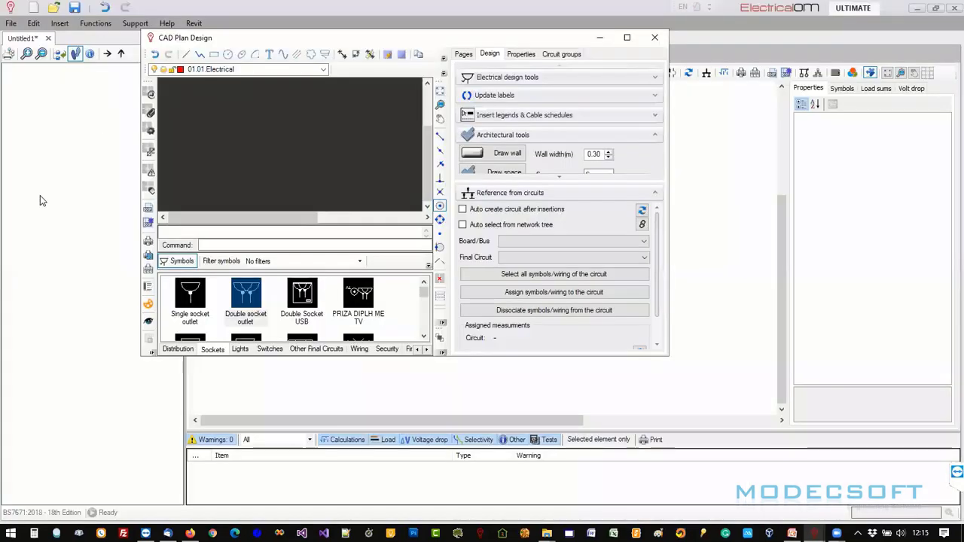
click(625, 38)
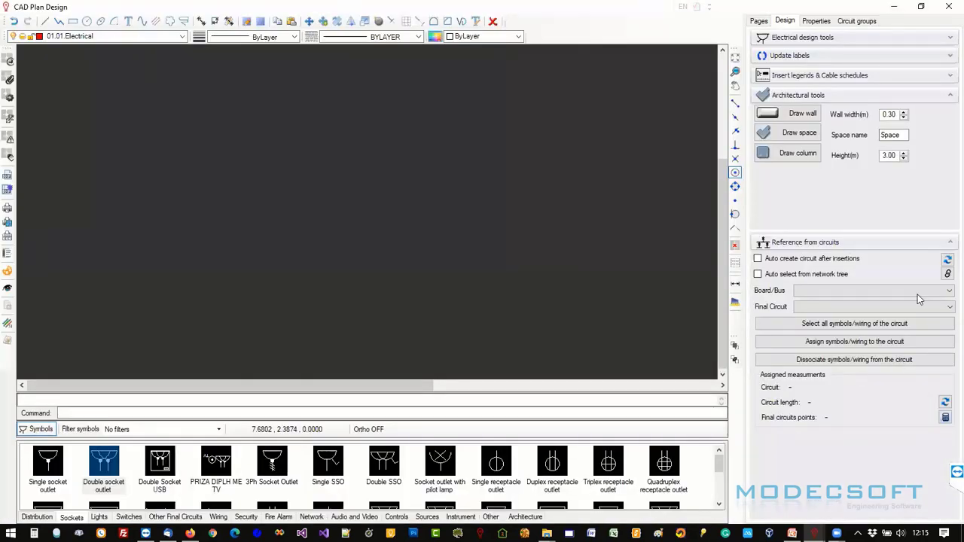
Examine the circuit reference tools, the object properties and the circuit groups, and return to the page list.
click(831, 325)
click(816, 21)
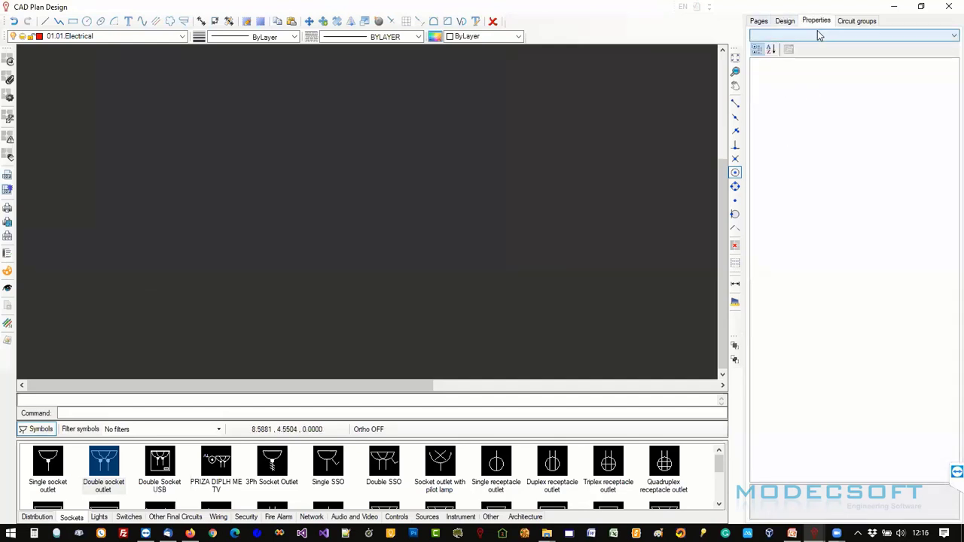
click(856, 21)
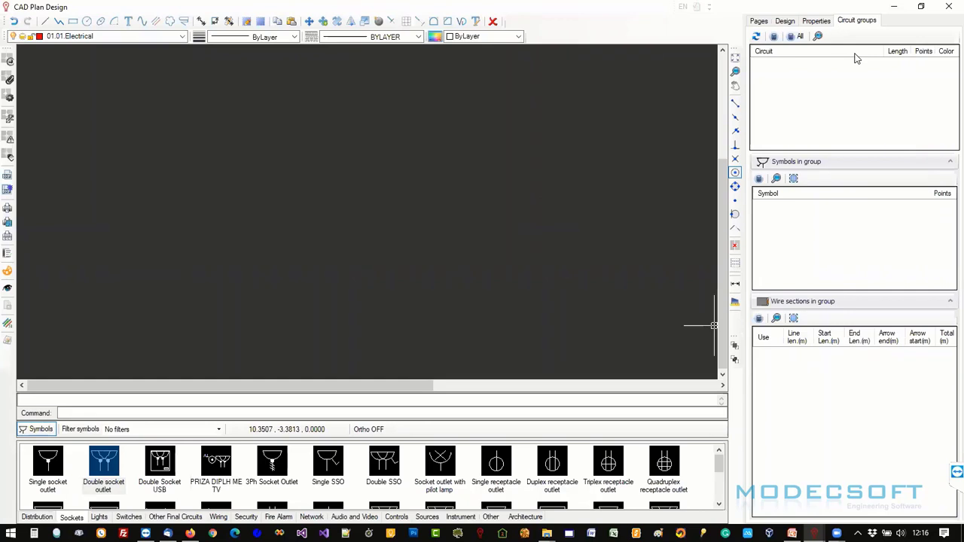
click(758, 21)
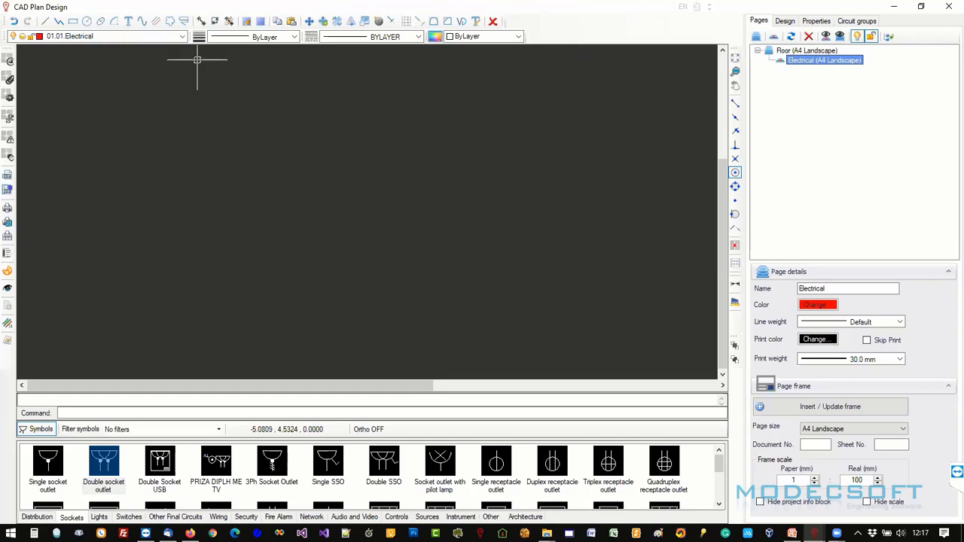
Attach GroundFloor_.dwg from the plan demo folder to the Electrical page as an external reference.
click(10, 61)
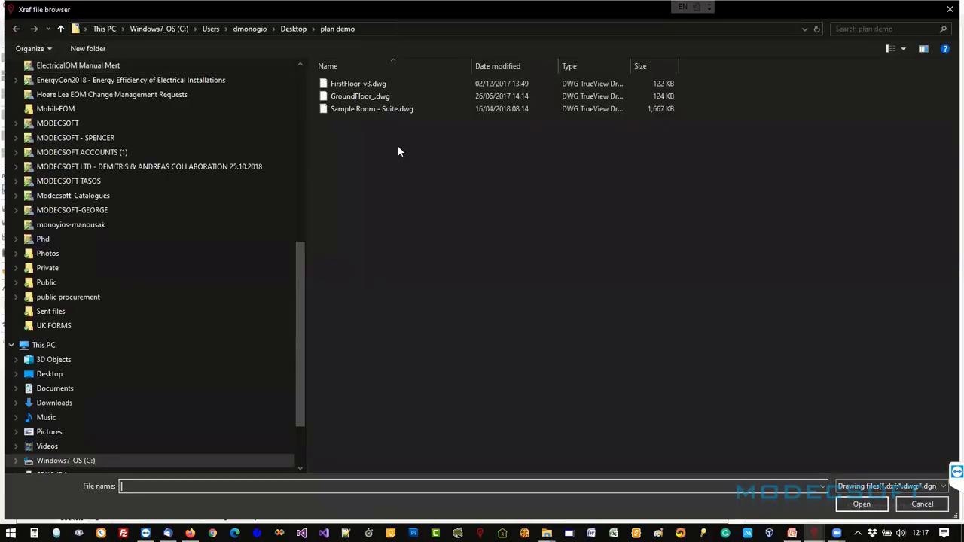
click(374, 99)
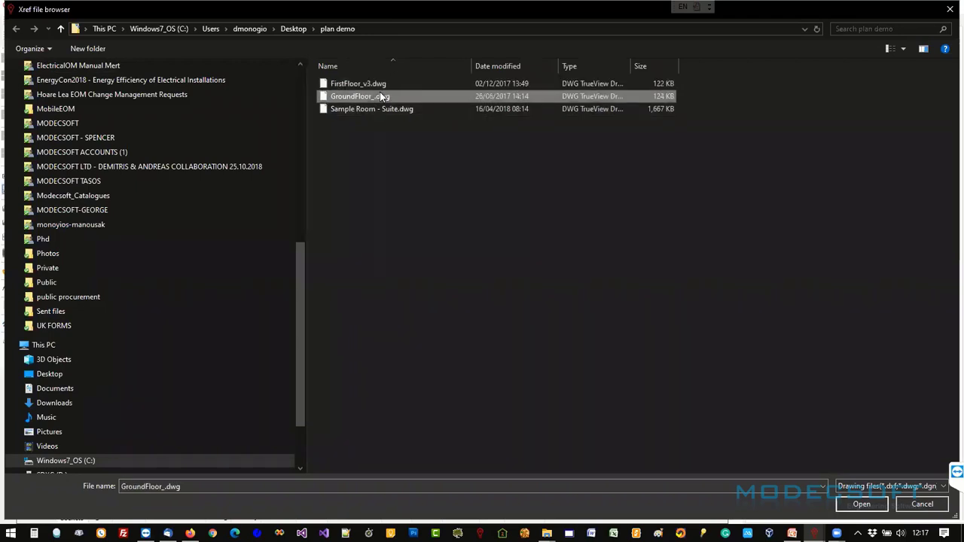
click(380, 86)
click(380, 99)
click(381, 83)
click(383, 96)
click(382, 83)
click(382, 94)
click(381, 87)
click(382, 95)
click(382, 84)
click(384, 97)
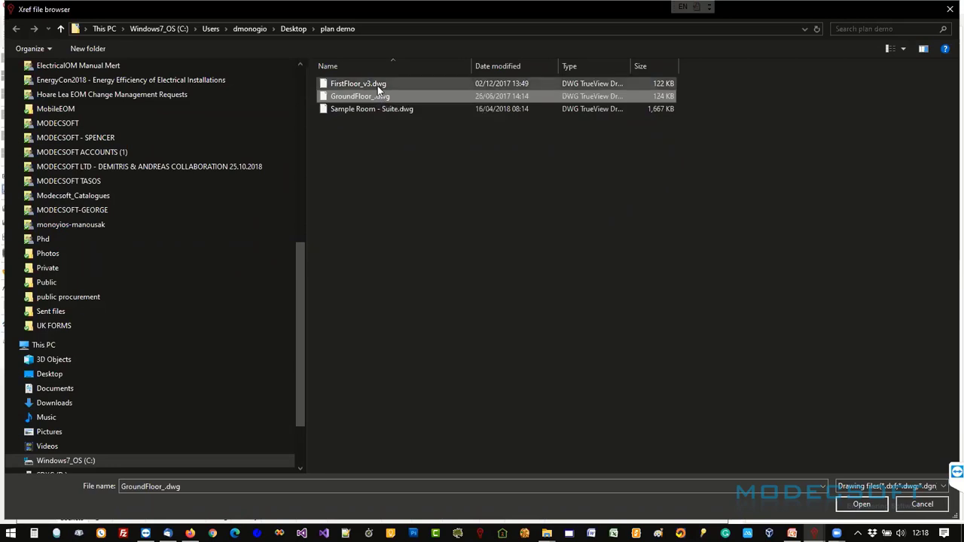
key(Up)
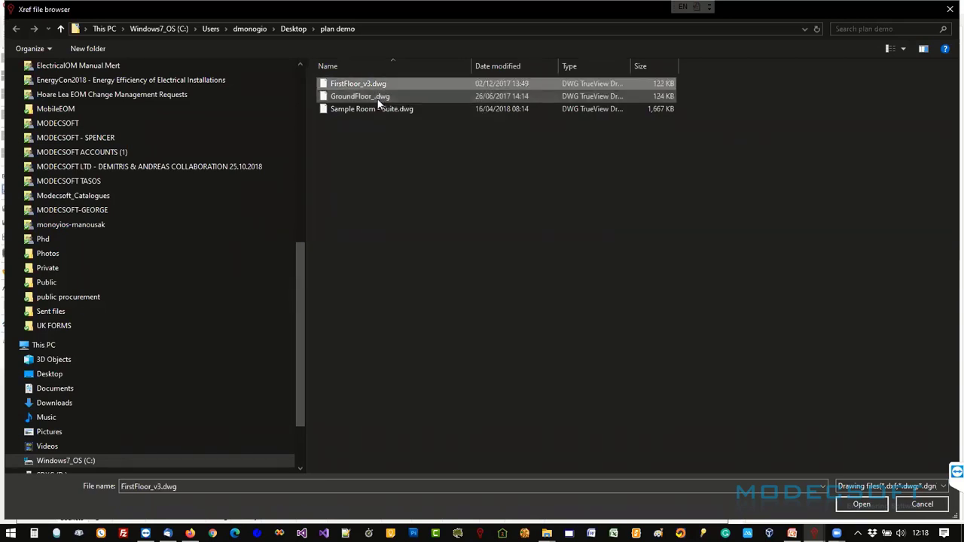
click(377, 98)
double_click(377, 98)
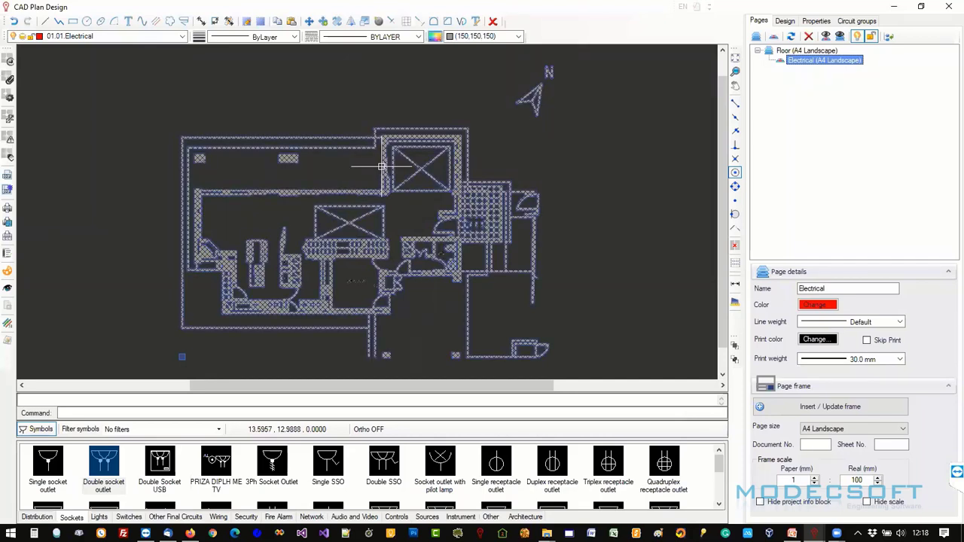
Try to move the attached ground floor plan by its base-point grip at the origin.
scroll(382, 165, down, 3)
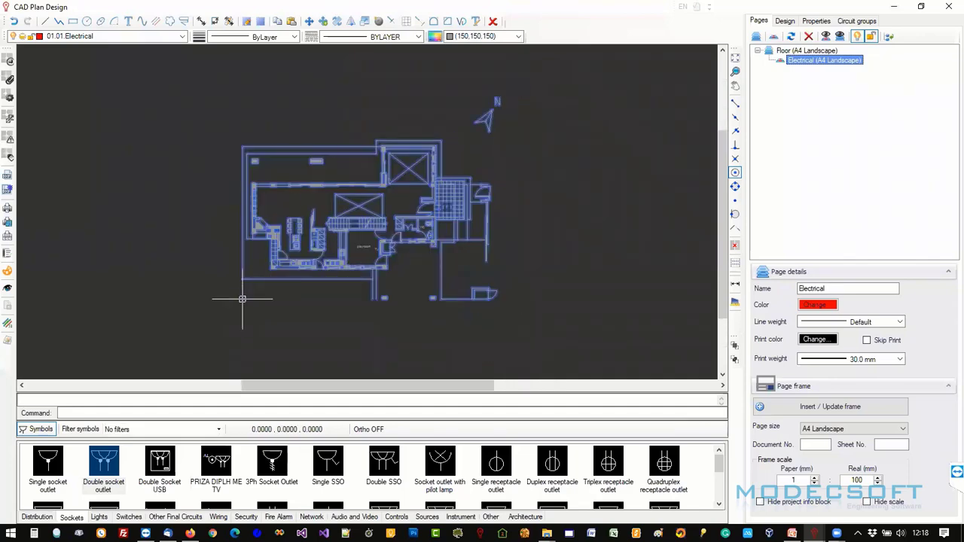
click(242, 299)
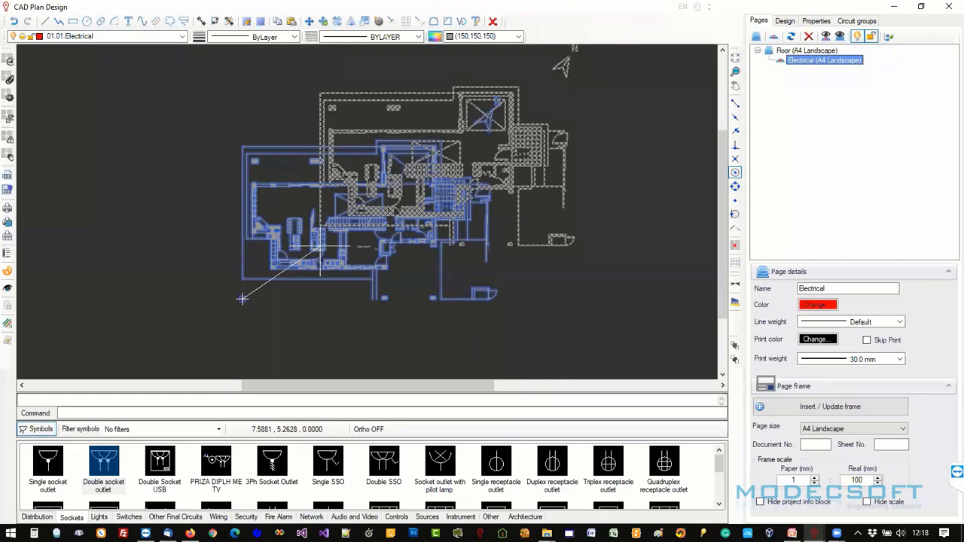
key(Escape)
scroll(261, 250, up, 5)
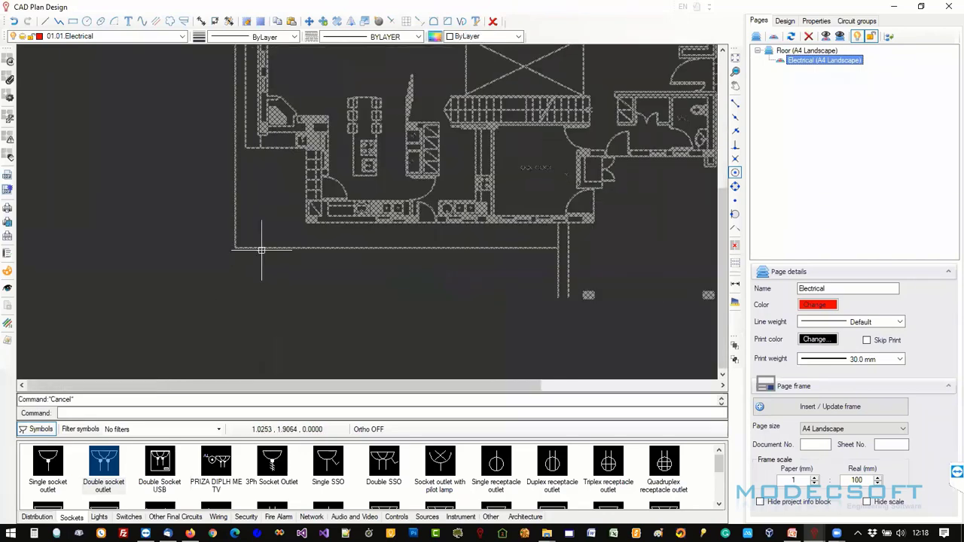
click(261, 250)
scroll(236, 284, up, 3)
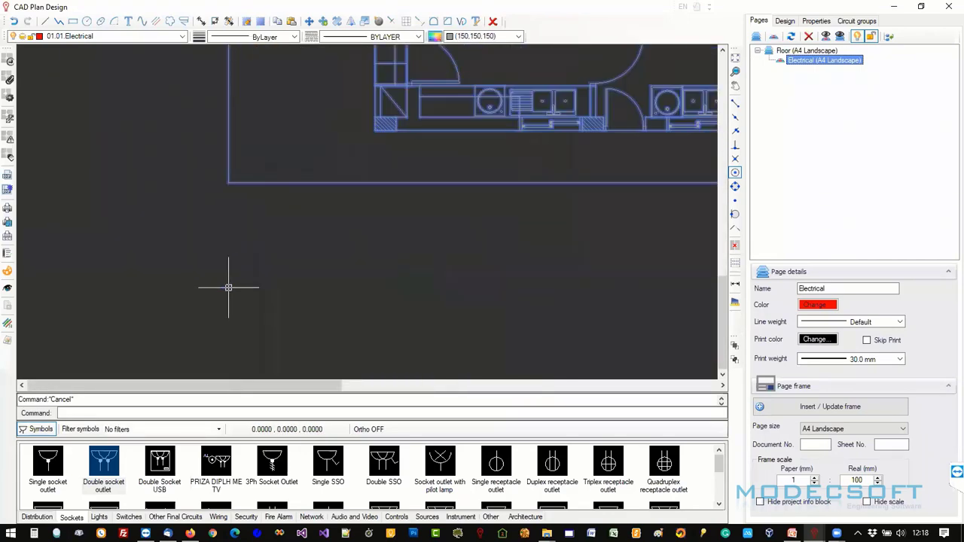
click(228, 287)
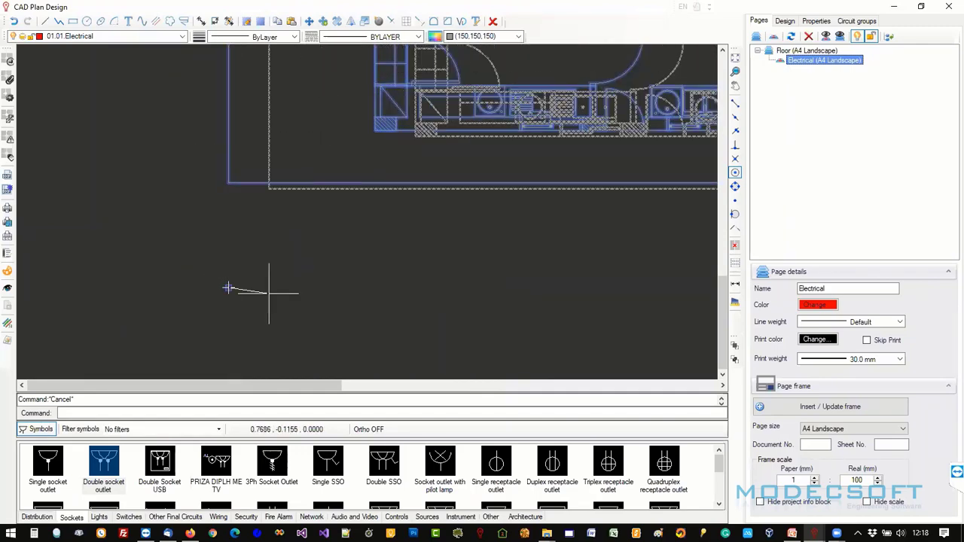
scroll(269, 293, down, 3)
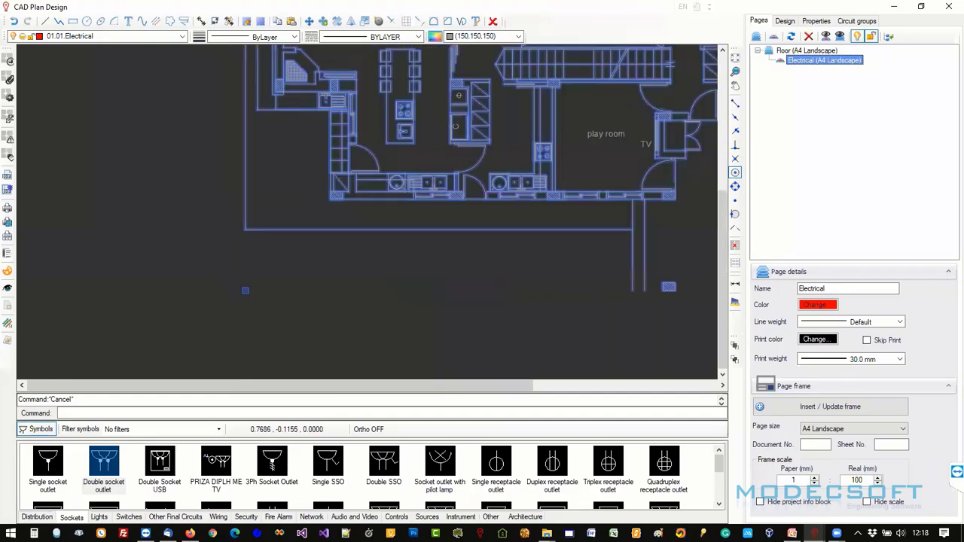
scroll(254, 286, up, 4)
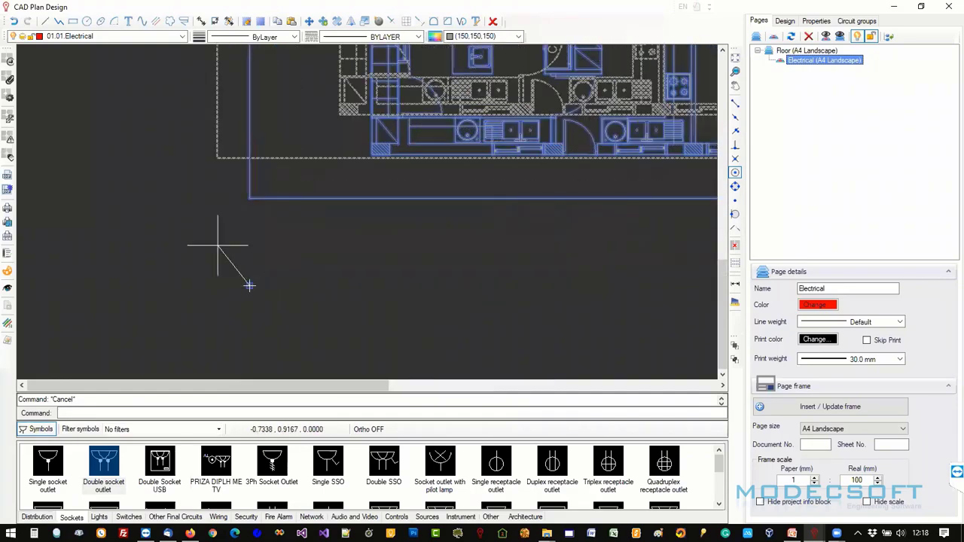
click(250, 285)
scroll(269, 280, down, 4)
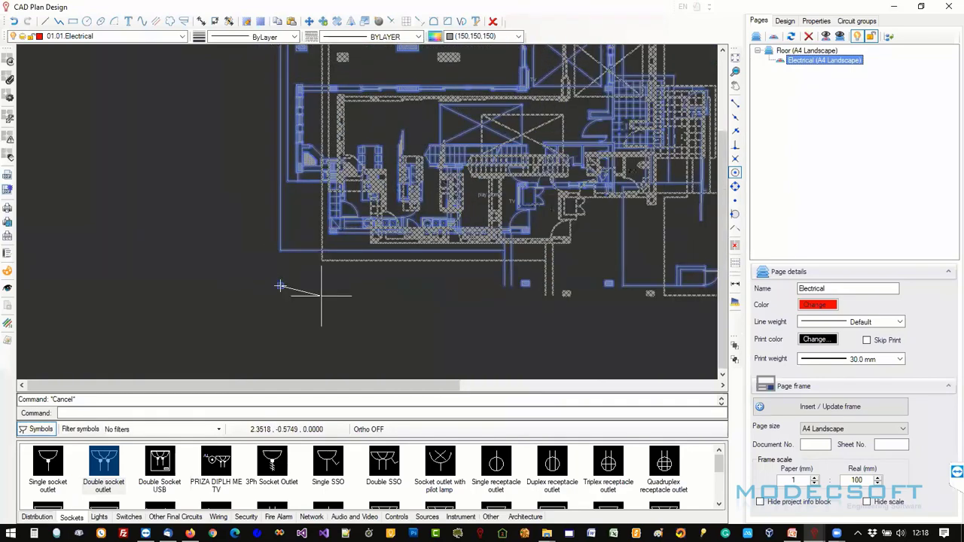
scroll(395, 226, down, 2)
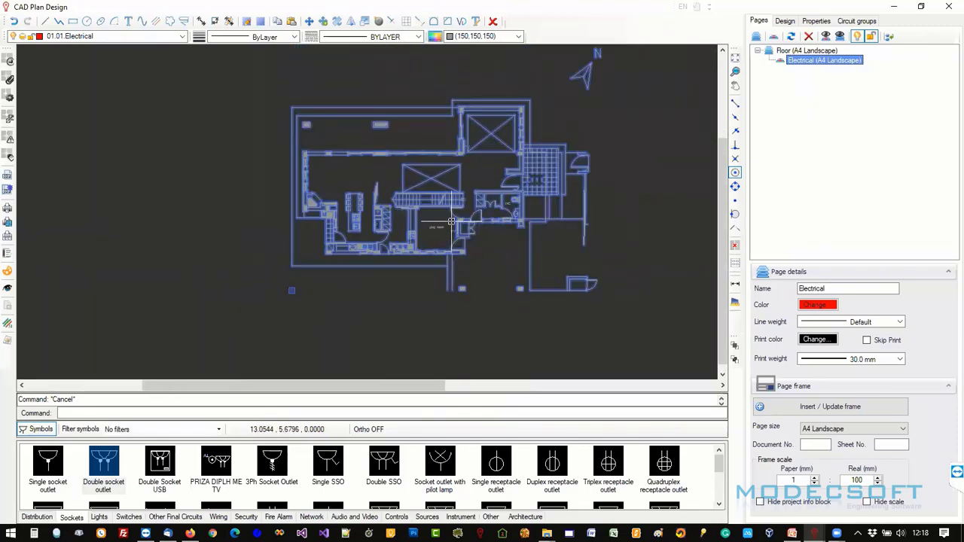
Examine the walls and rooms of the attached ground floor plan and check how the reference is selected.
scroll(467, 172, up, 3)
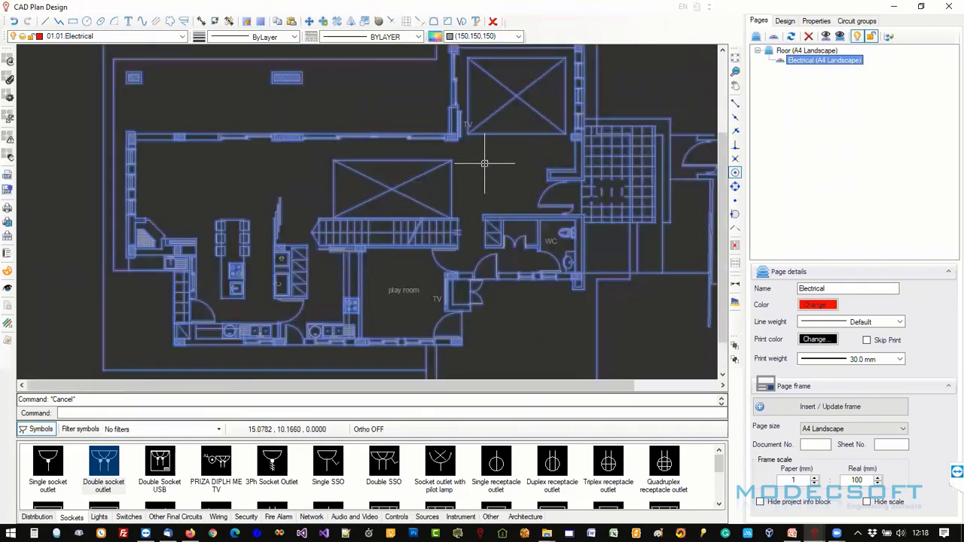
scroll(544, 107, down, 1)
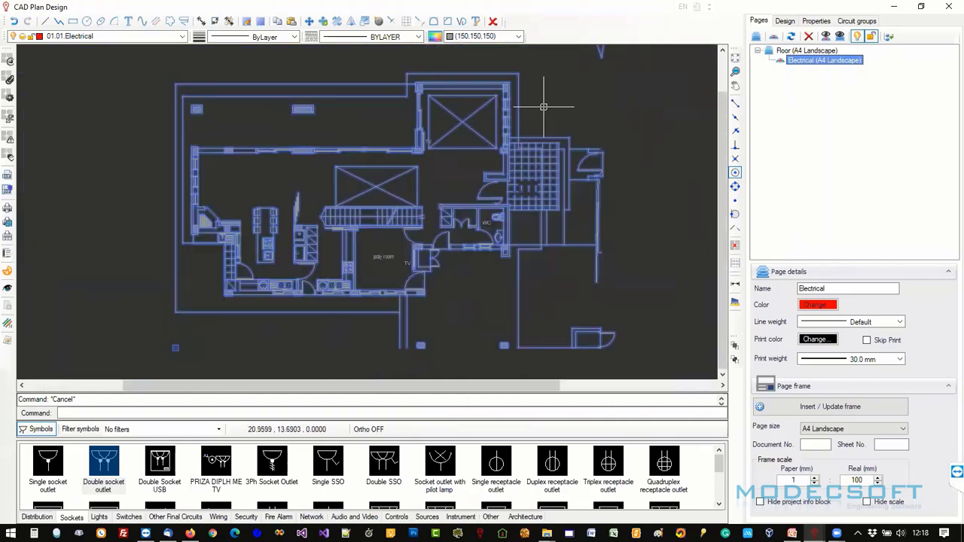
click(539, 173)
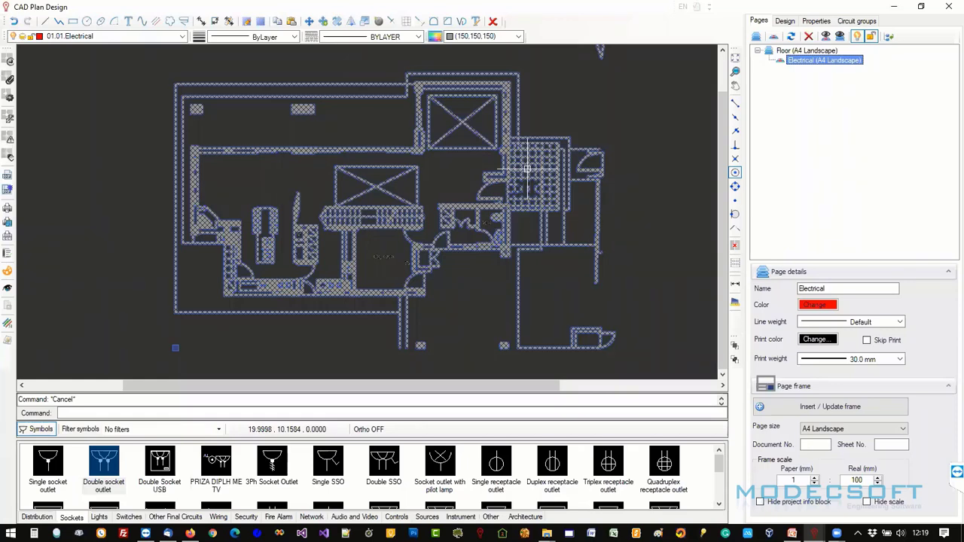
key(Escape)
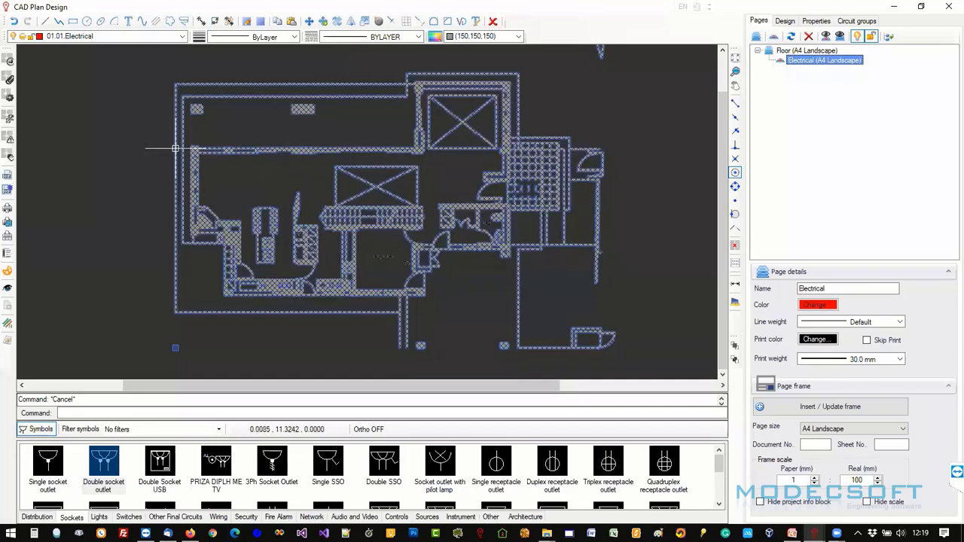
scroll(174, 149, up, 6)
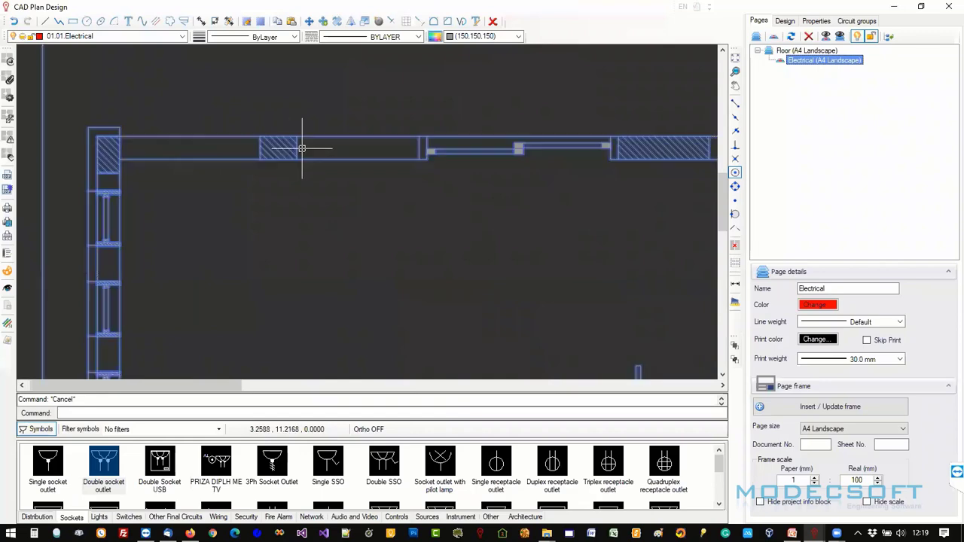
scroll(437, 149, down, 3)
scroll(482, 162, down, 2)
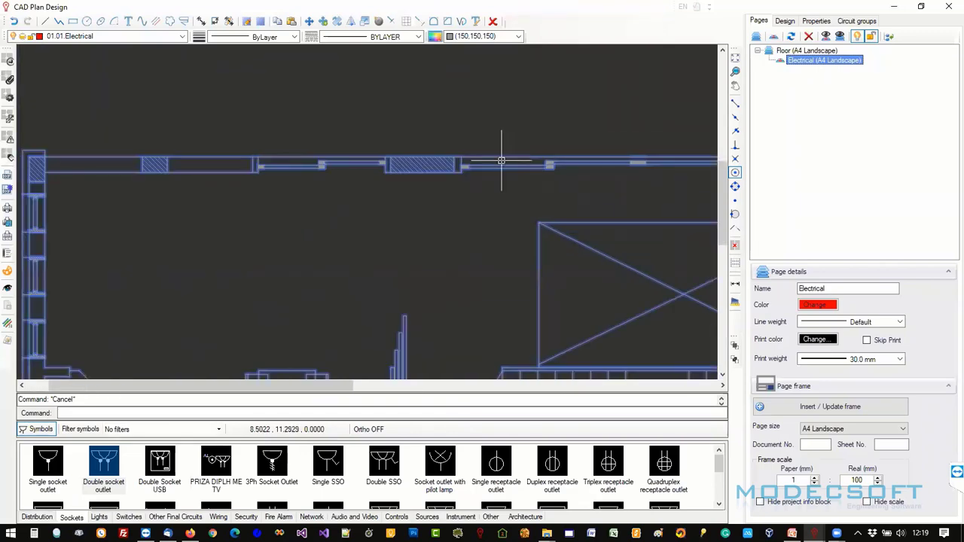
scroll(501, 162, down, 3)
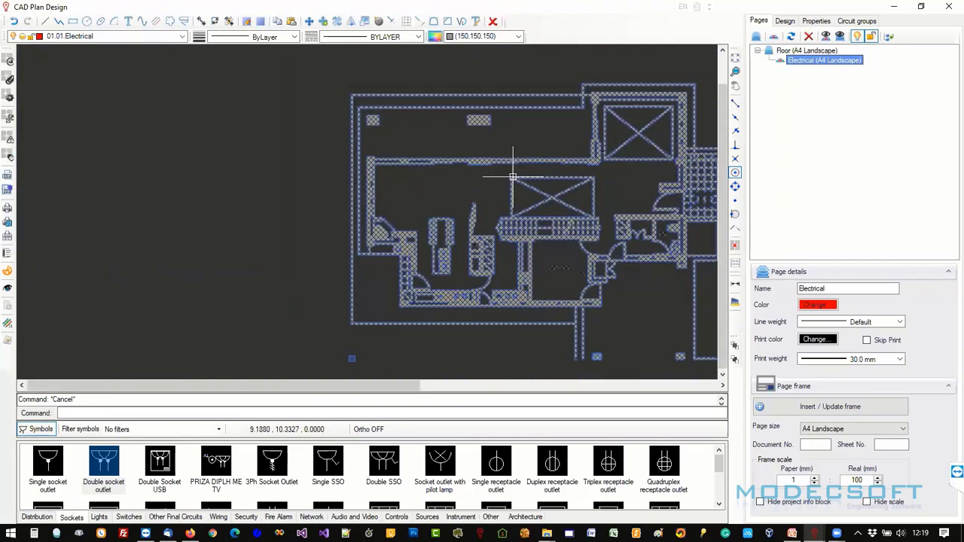
scroll(519, 177, down, 1)
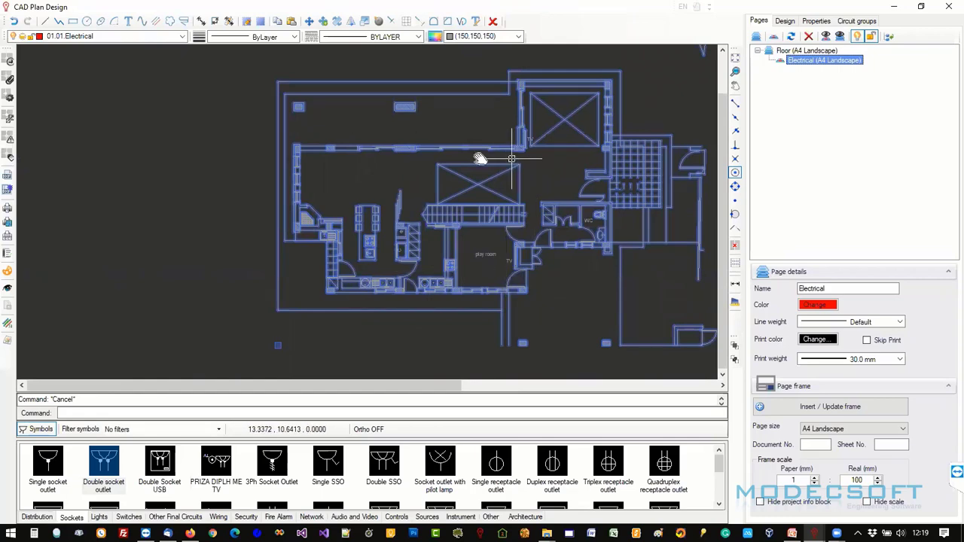
middle_drag(511, 159, 475, 161)
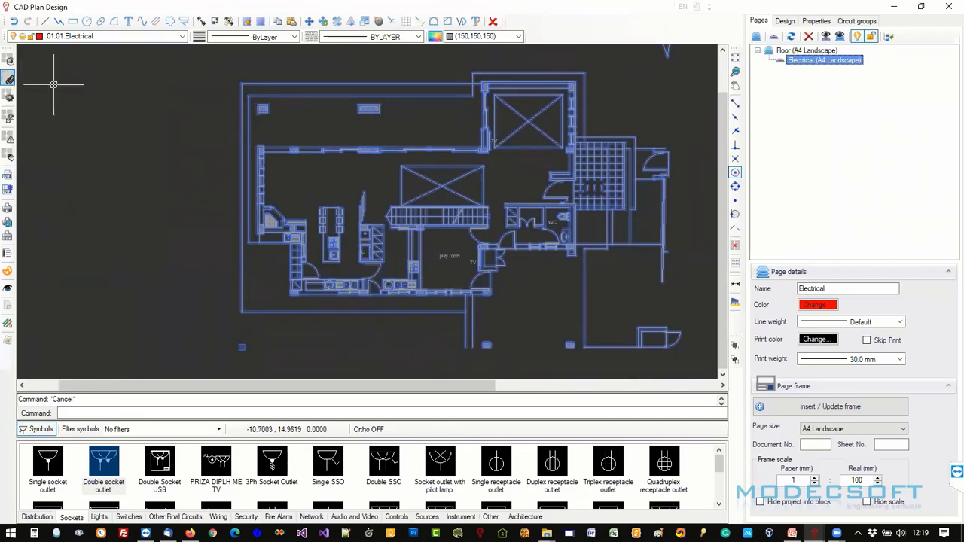
click(301, 144)
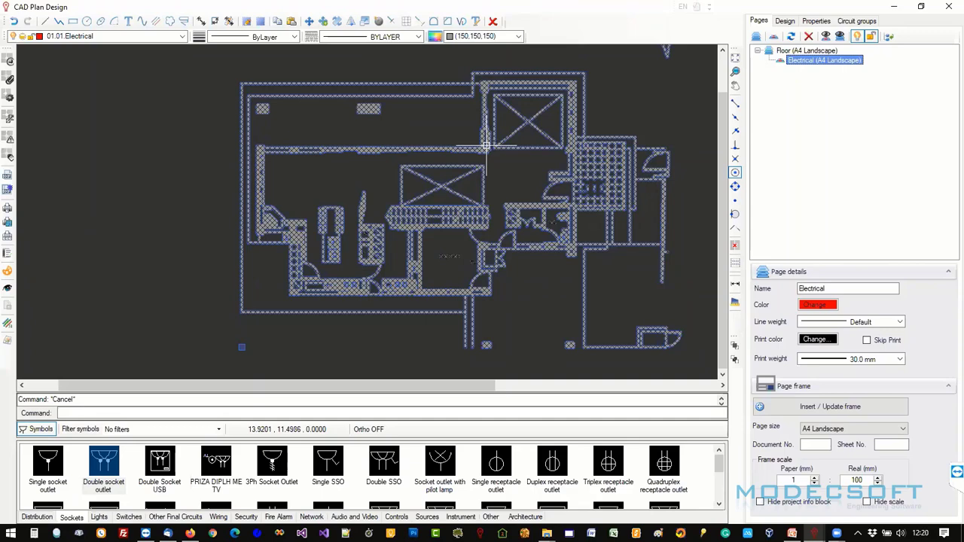
key(Escape)
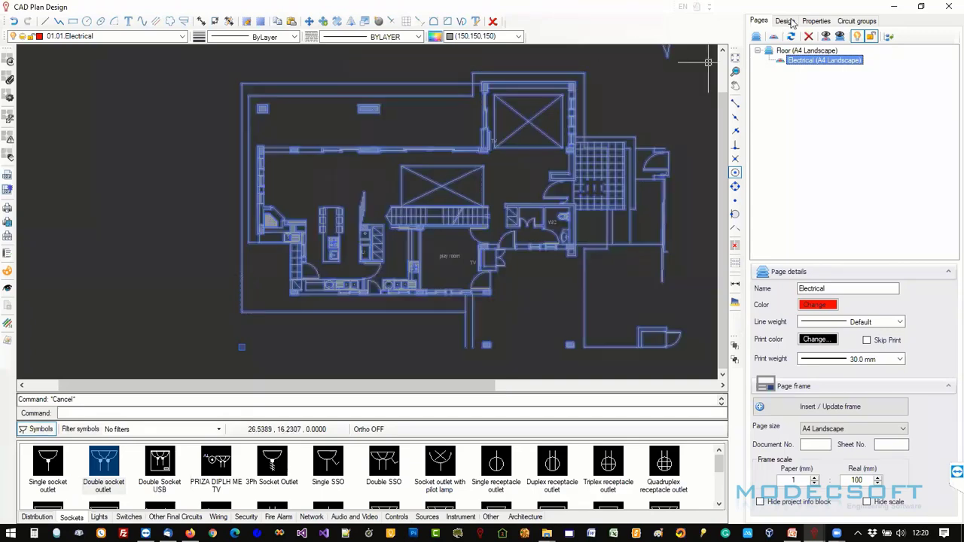
Show the properties of the attached floor plan and enlarge the value column to read the full drawing file path.
click(816, 21)
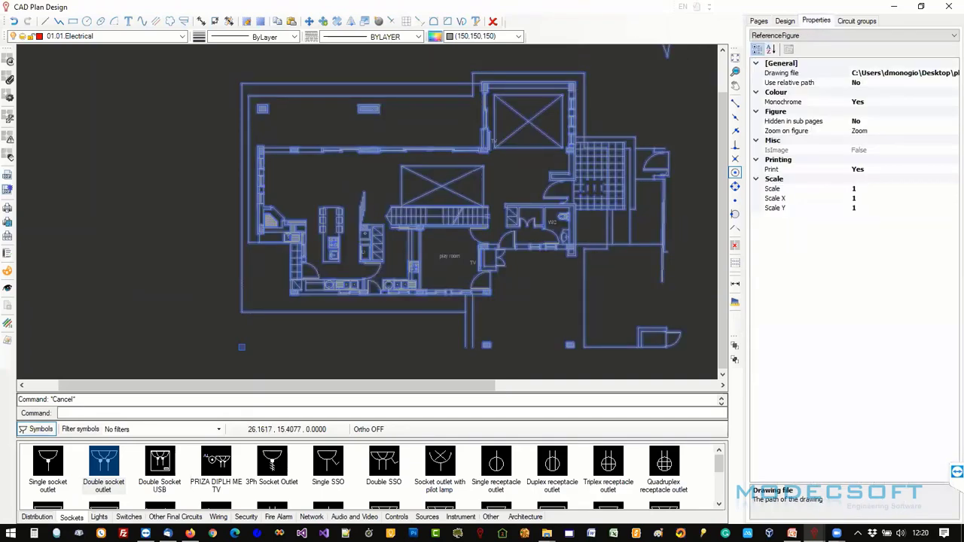
click(820, 73)
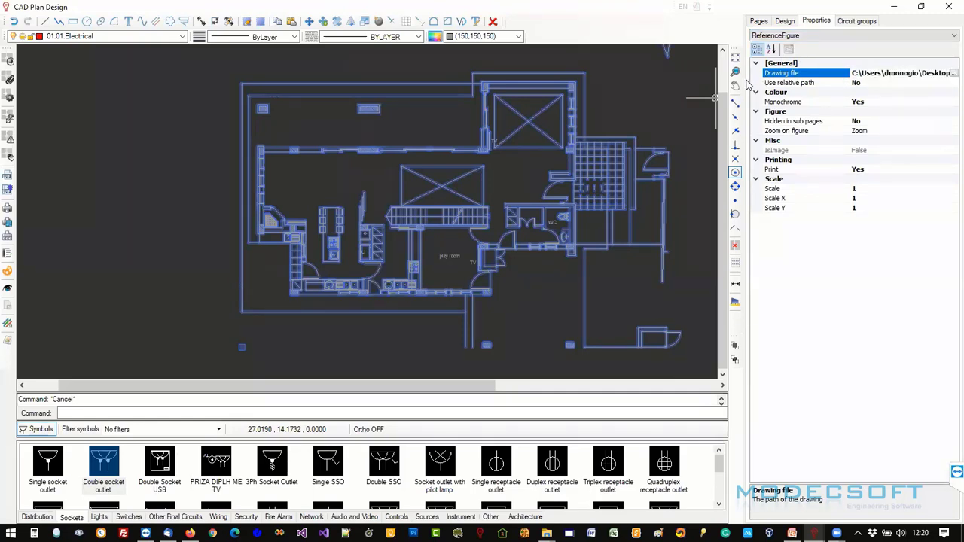
drag(749, 85, 686, 85)
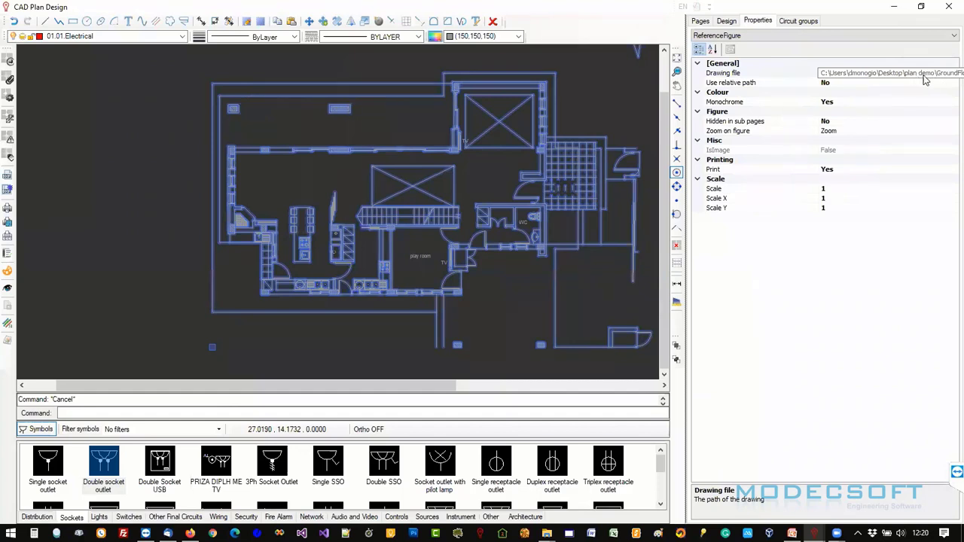
click(768, 72)
drag(818, 72, 768, 71)
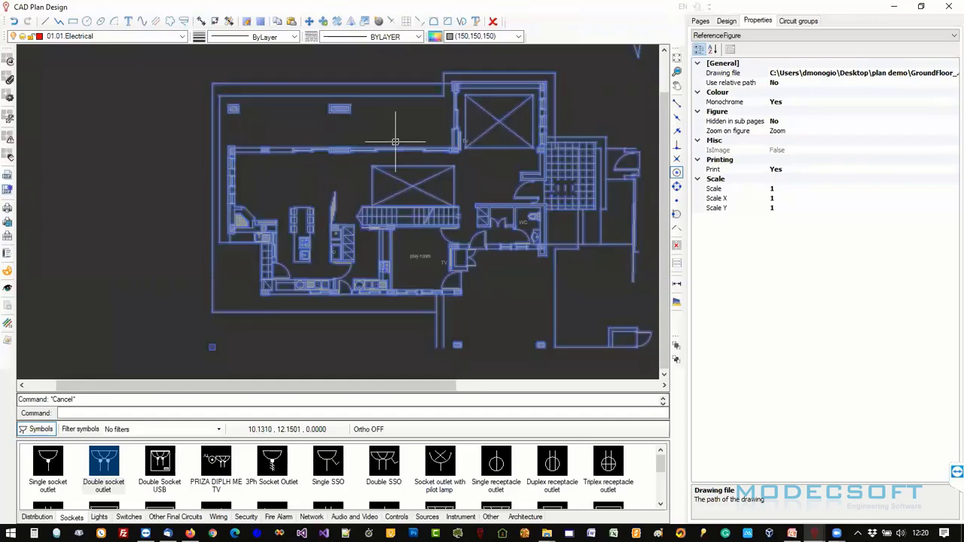
Examine the floor plan reference's Drawing file path and its Use relative path property.
click(506, 122)
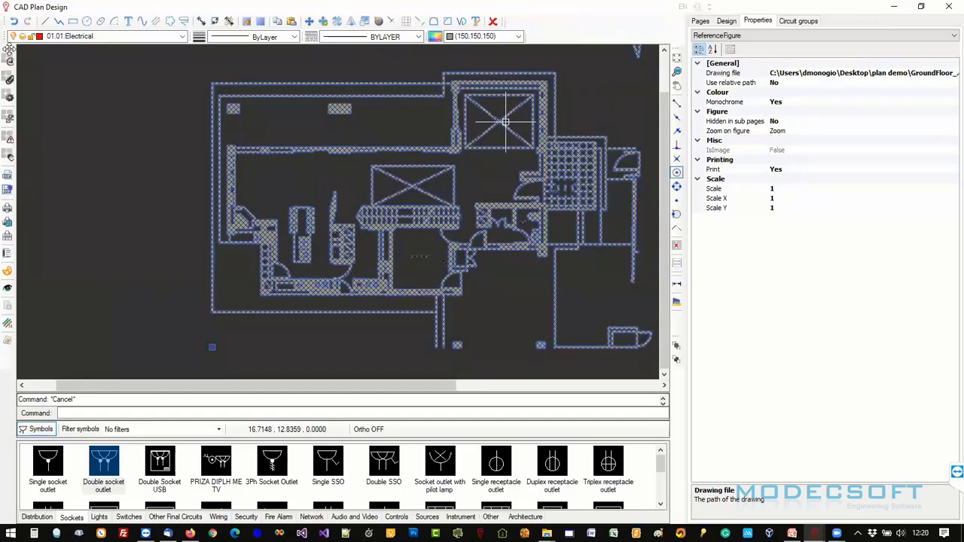
click(939, 76)
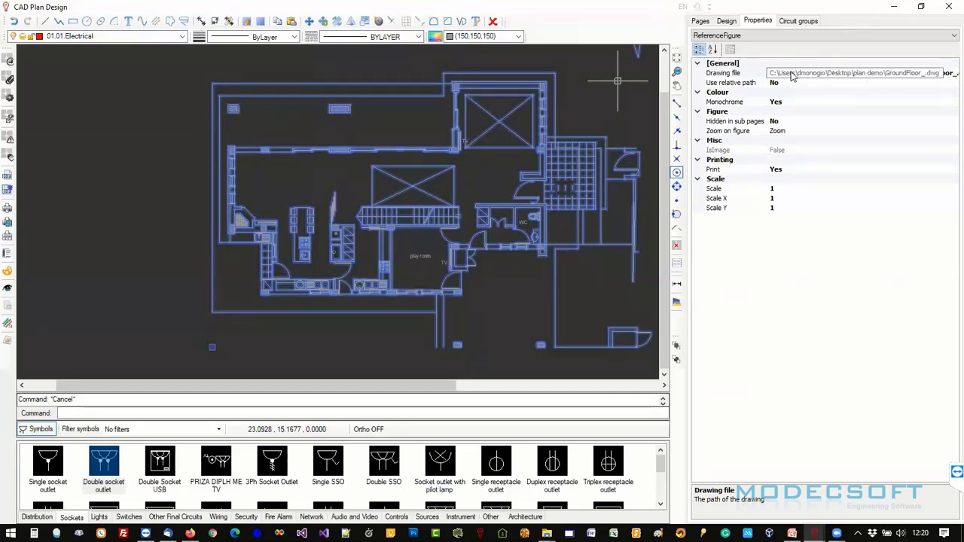
key(Return)
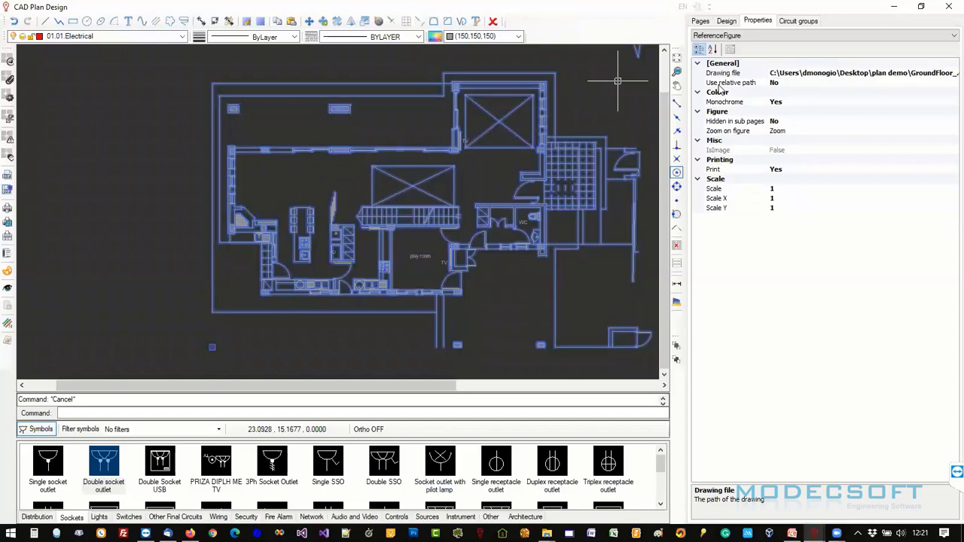
click(749, 84)
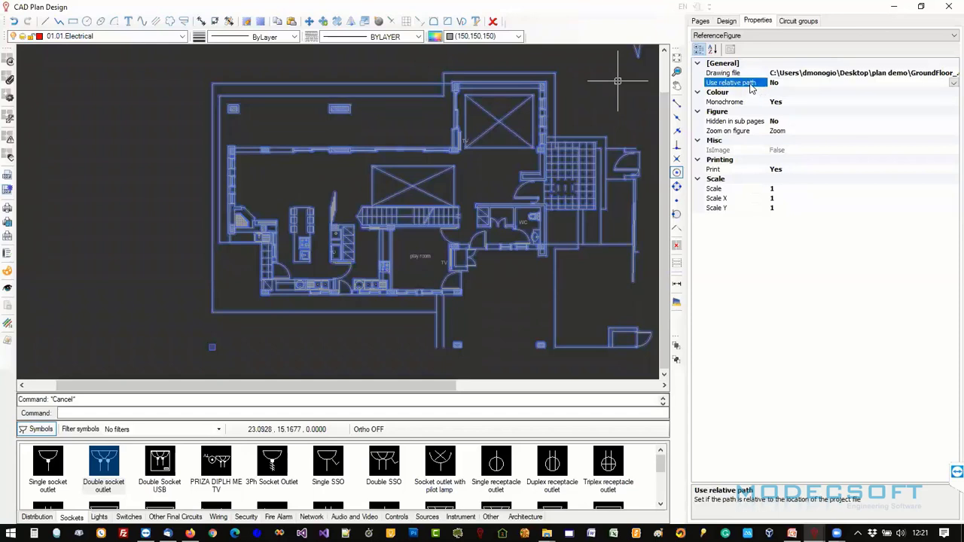
double_click(750, 83)
click(516, 310)
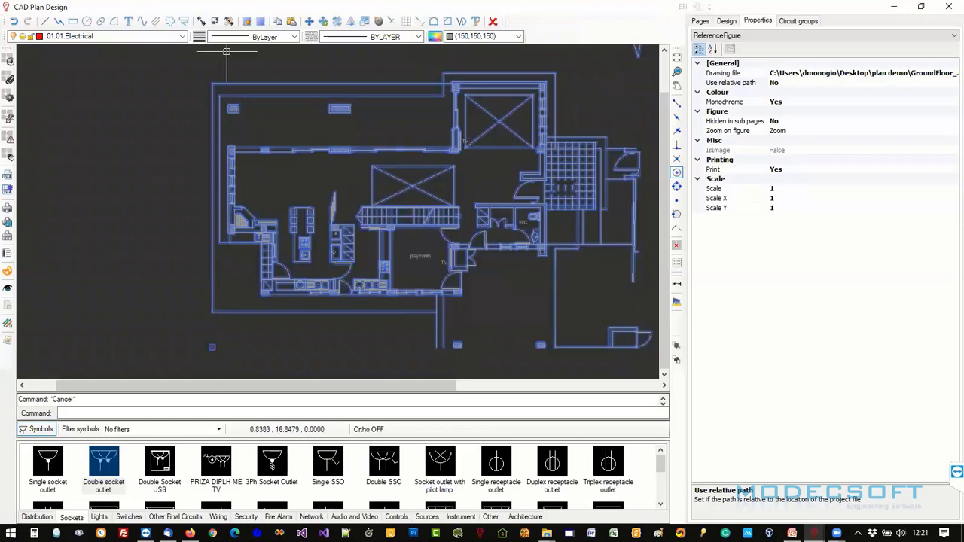
click(765, 84)
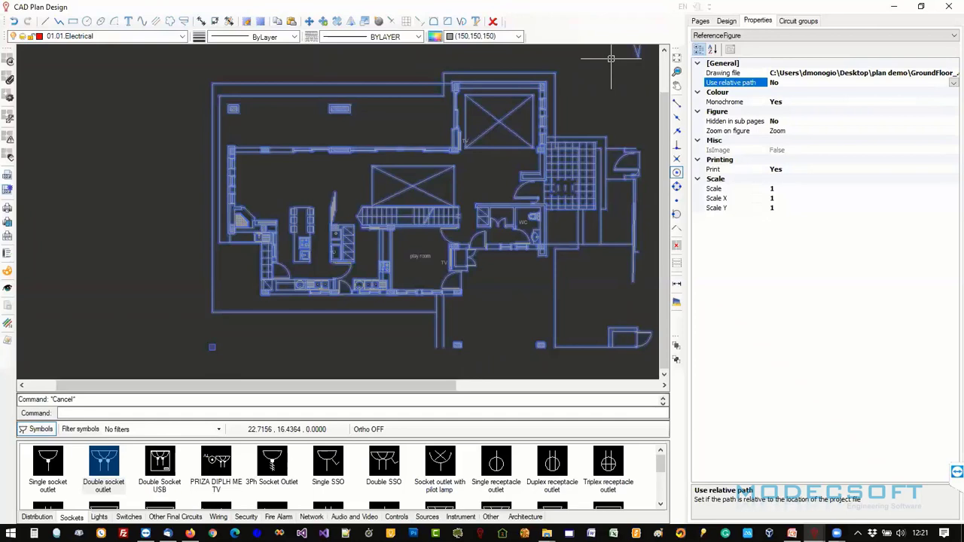
Run Fix Xrefs to check how the external references folder is chosen, browse the desktop folders, and cancel the selection.
click(869, 75)
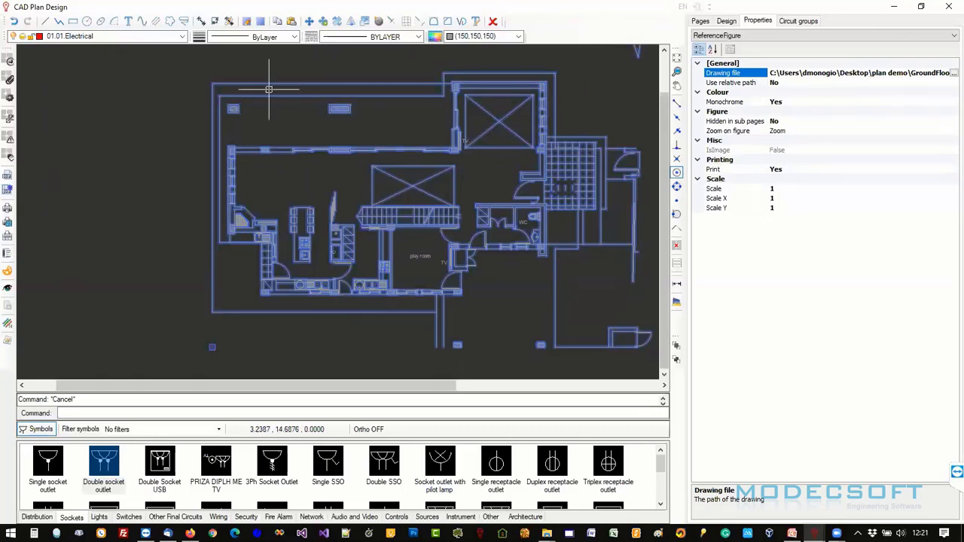
click(10, 143)
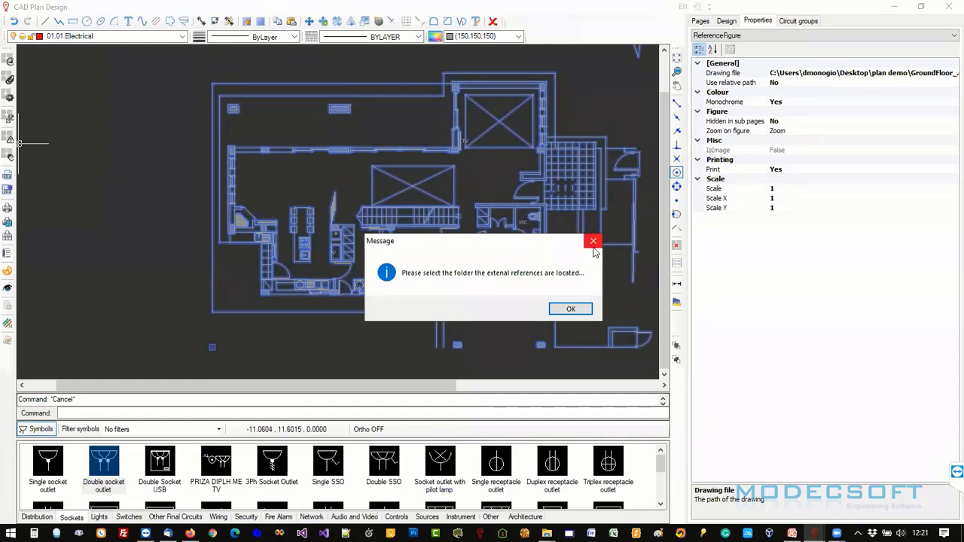
click(571, 309)
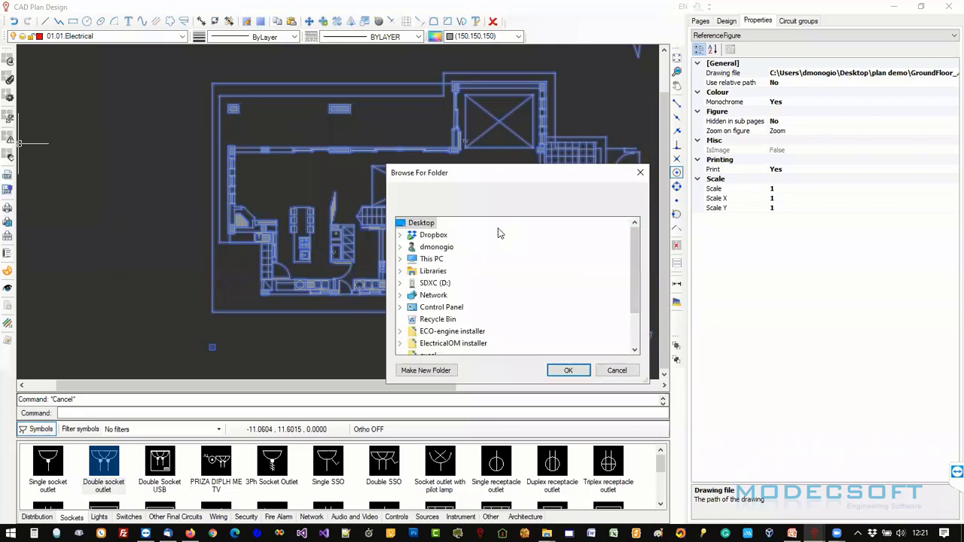
scroll(471, 286, down, 2)
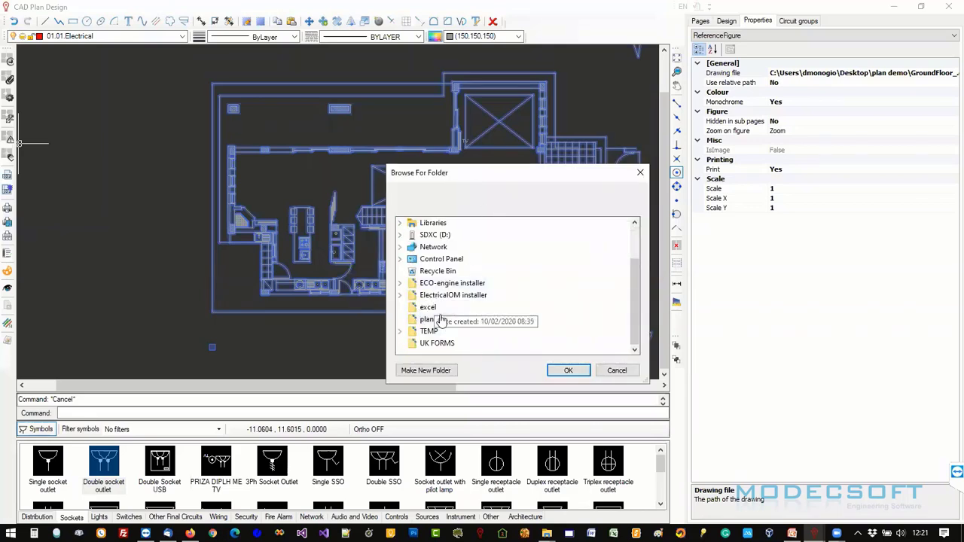
click(616, 371)
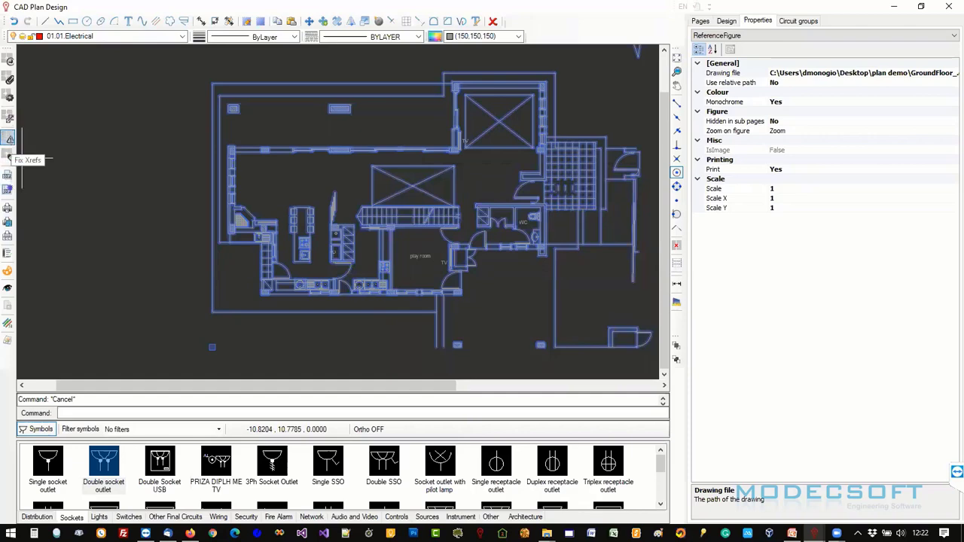
Narrow the side pane to widen the drawing area and show the list of floor pages.
click(526, 140)
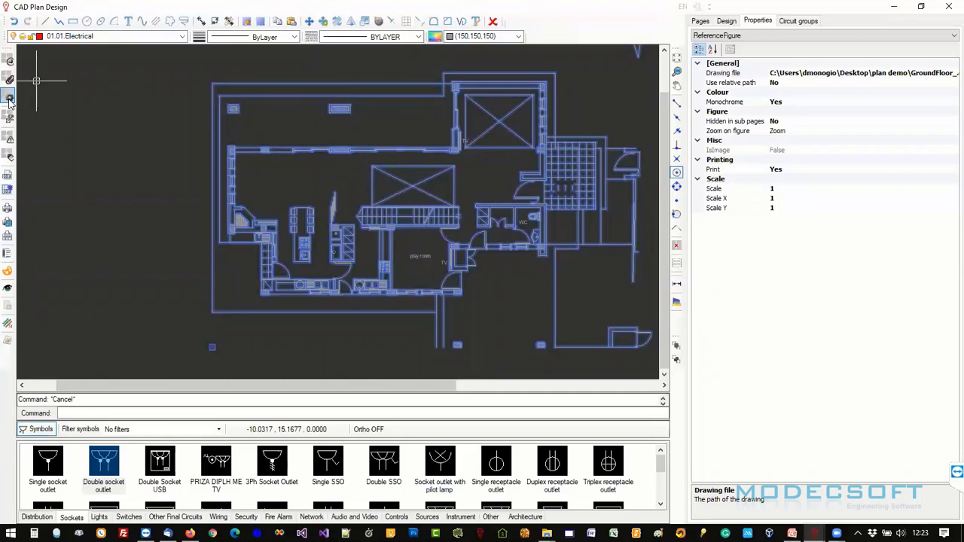
scroll(151, 140, down, 2)
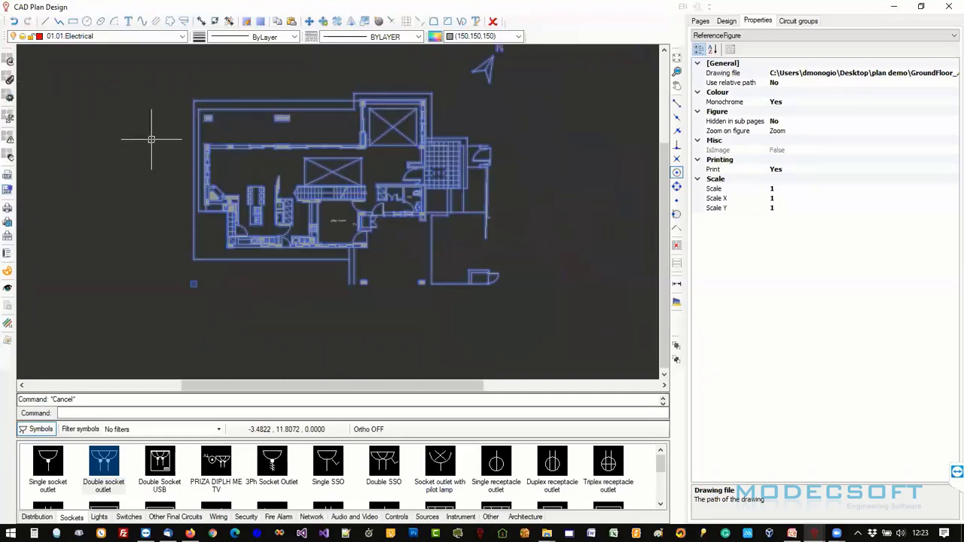
scroll(171, 136, up, 2)
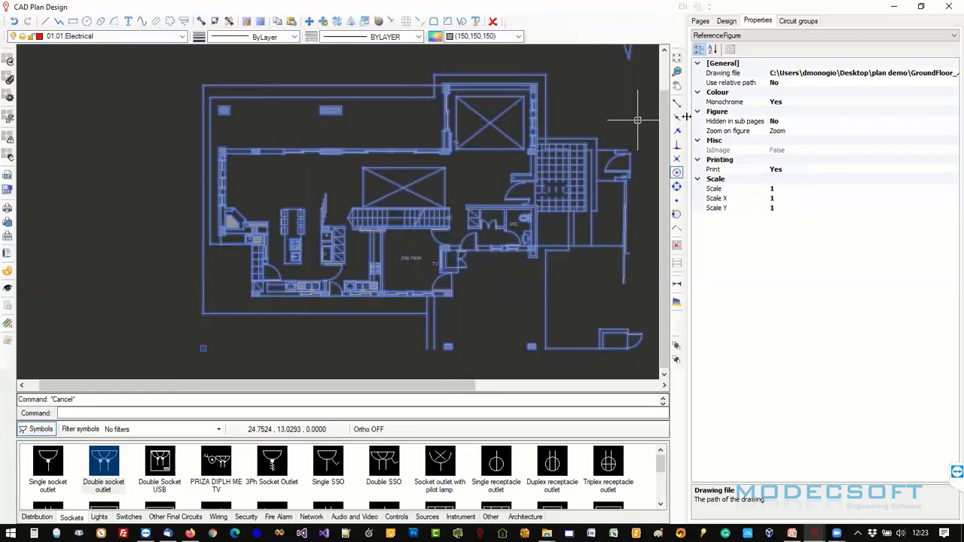
drag(743, 120, 744, 120)
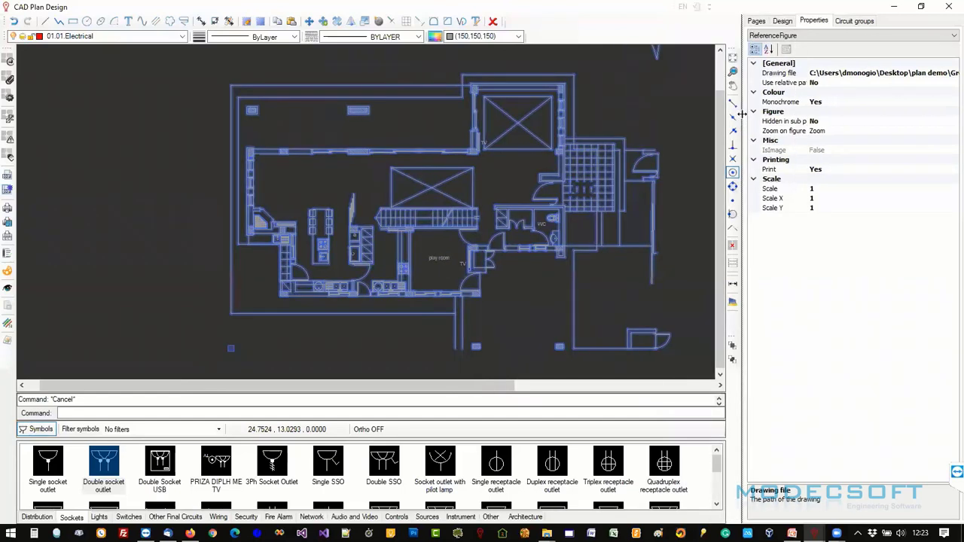
click(756, 21)
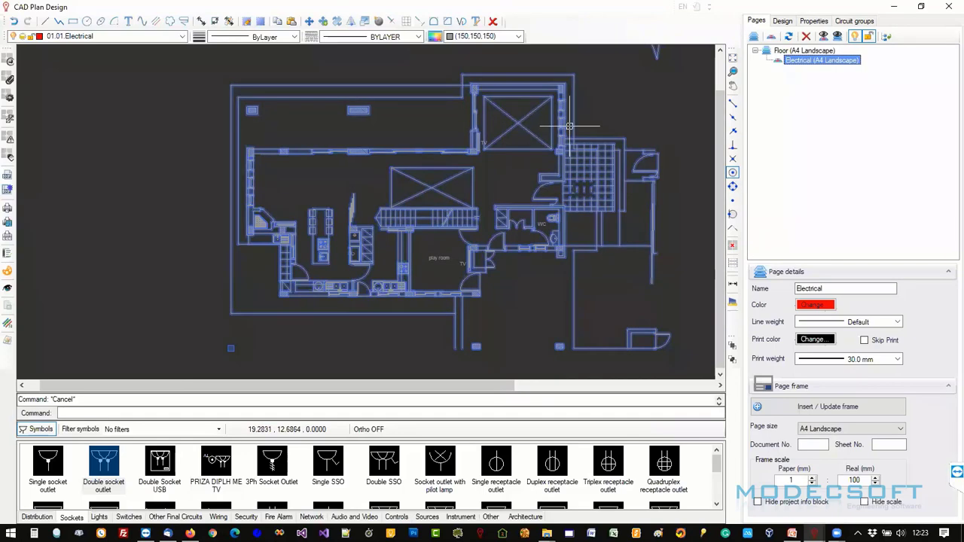
scroll(527, 144, down, 1)
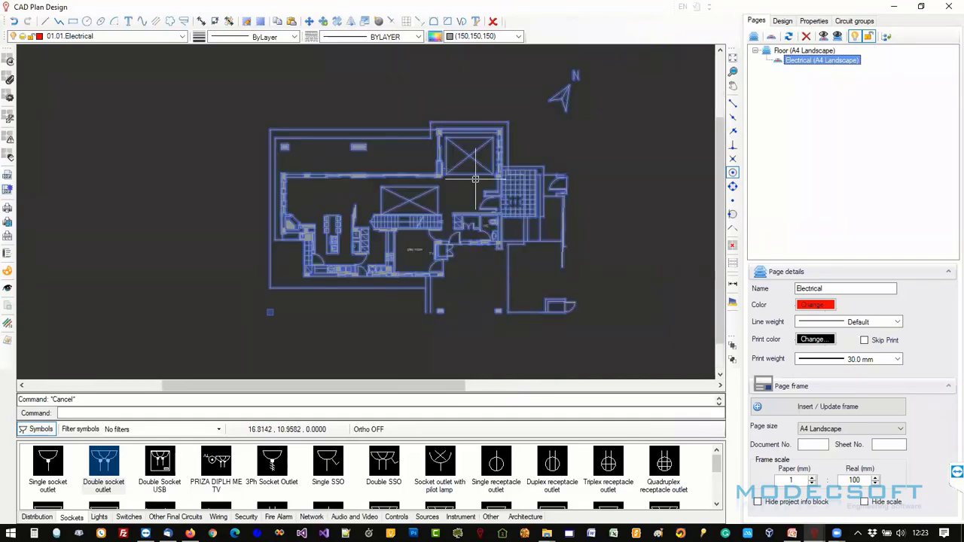
scroll(475, 179, up, 1)
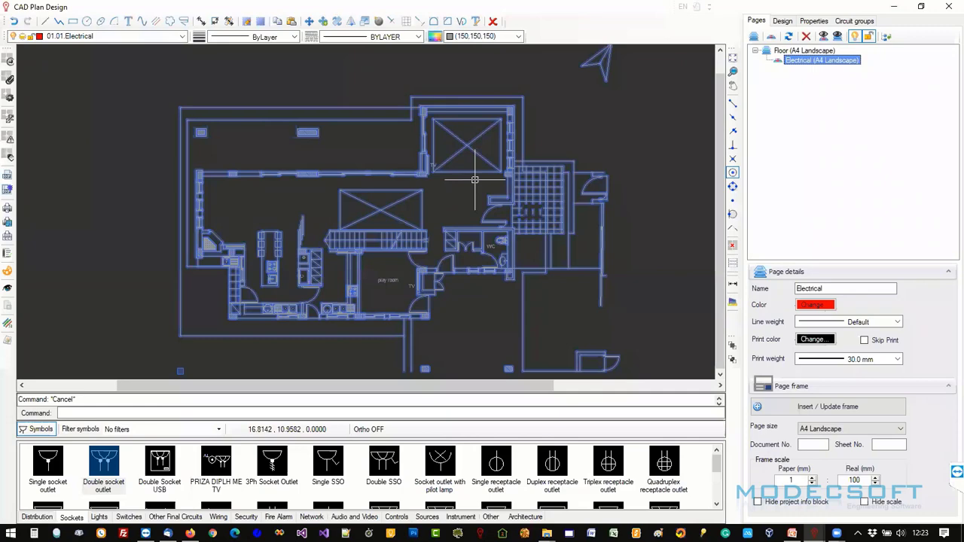
key(ctrl+a)
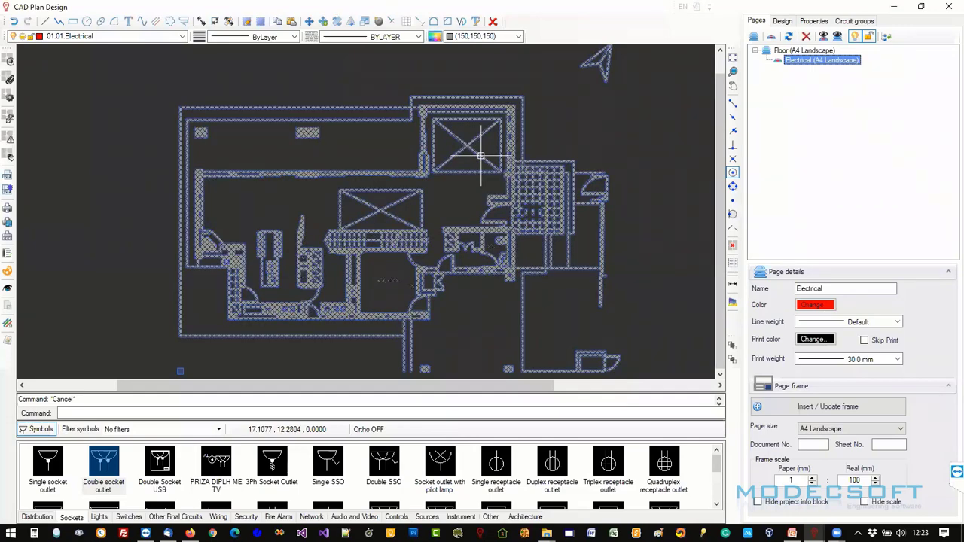
key(Escape)
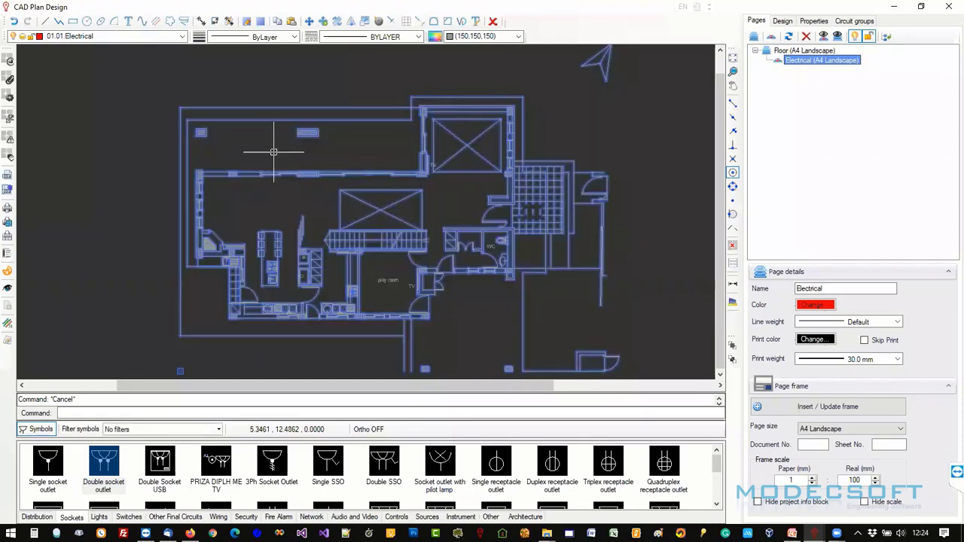
Open the active layers list of the attached floor plan and examine its layers alongside the drawing.
click(10, 160)
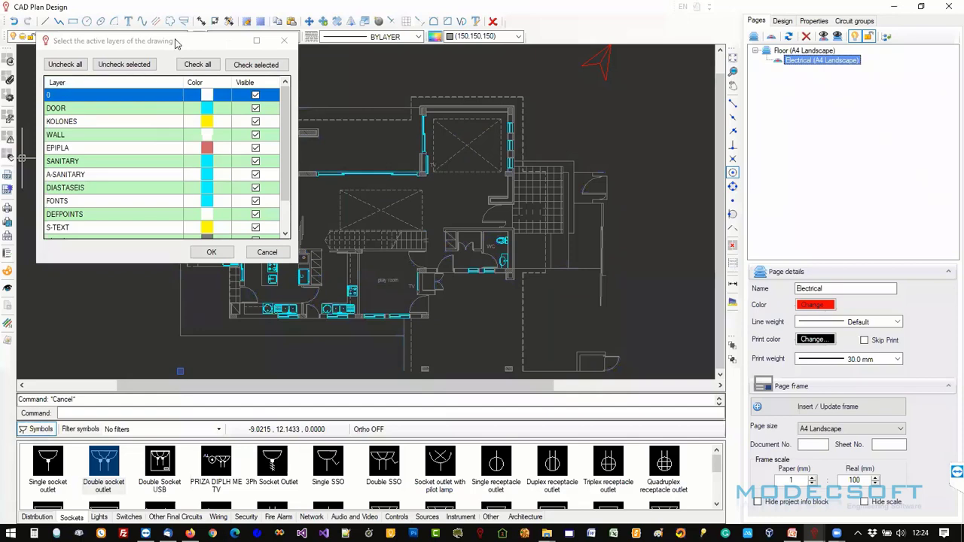
drag(174, 44, 625, 98)
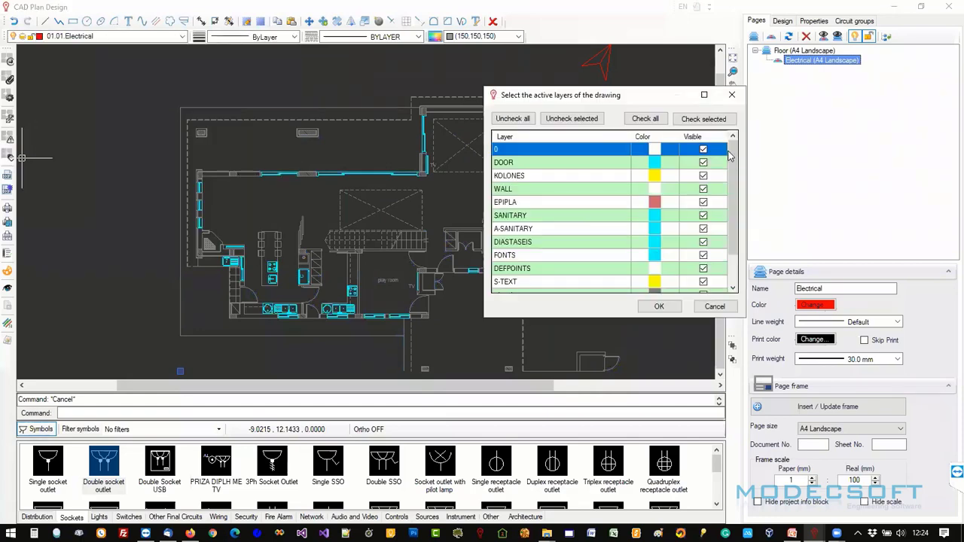
mouse_move(731, 157)
mouse_down()
mouse_move(730, 228)
mouse_move(728, 148)
mouse_up()
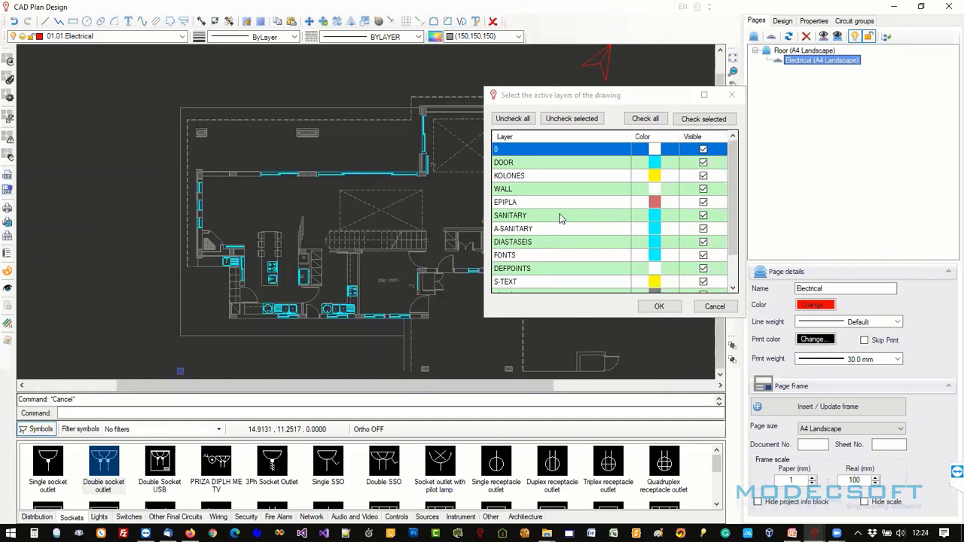
mouse_move(730, 158)
mouse_down()
mouse_move(731, 190)
mouse_move(729, 151)
mouse_up()
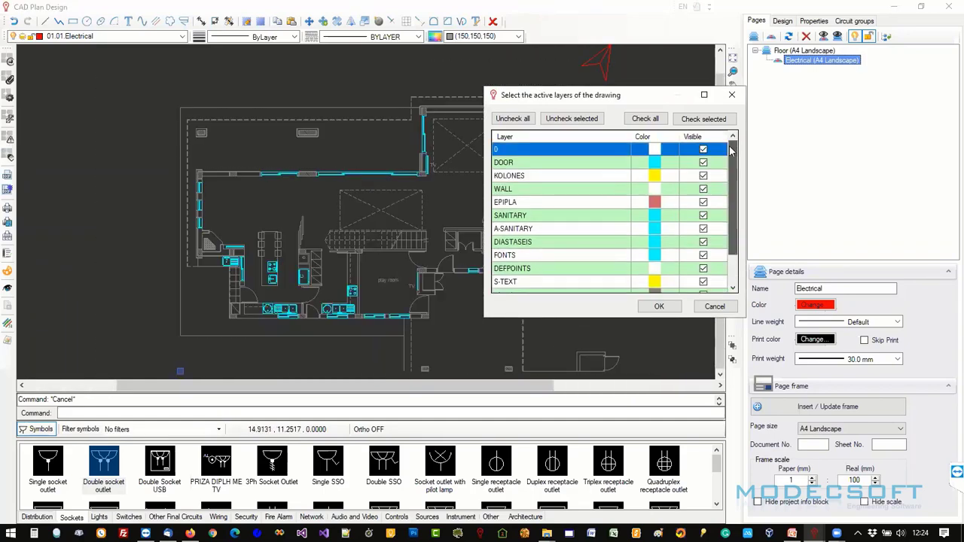
scroll(678, 181, down, 1)
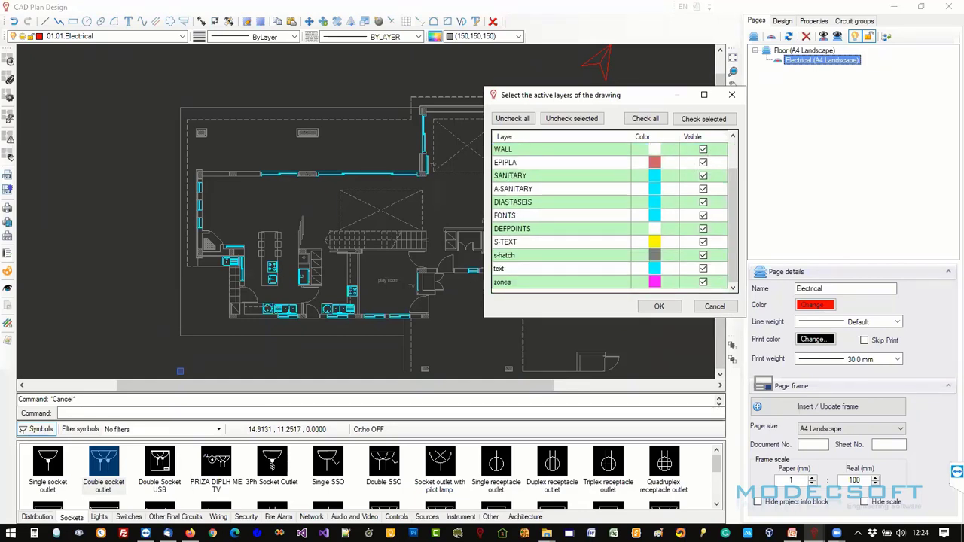
scroll(430, 181, up, 3)
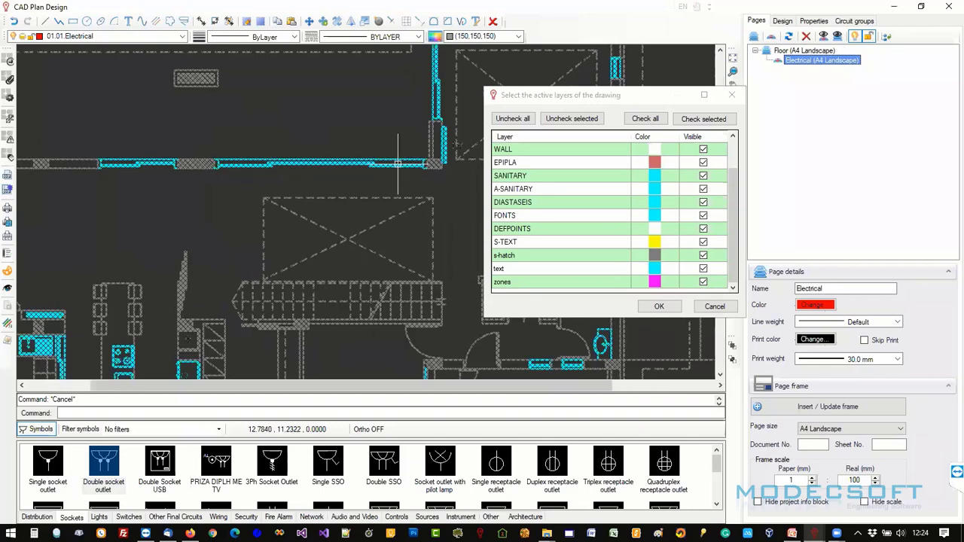
scroll(398, 163, down, 3)
scroll(422, 140, up, 2)
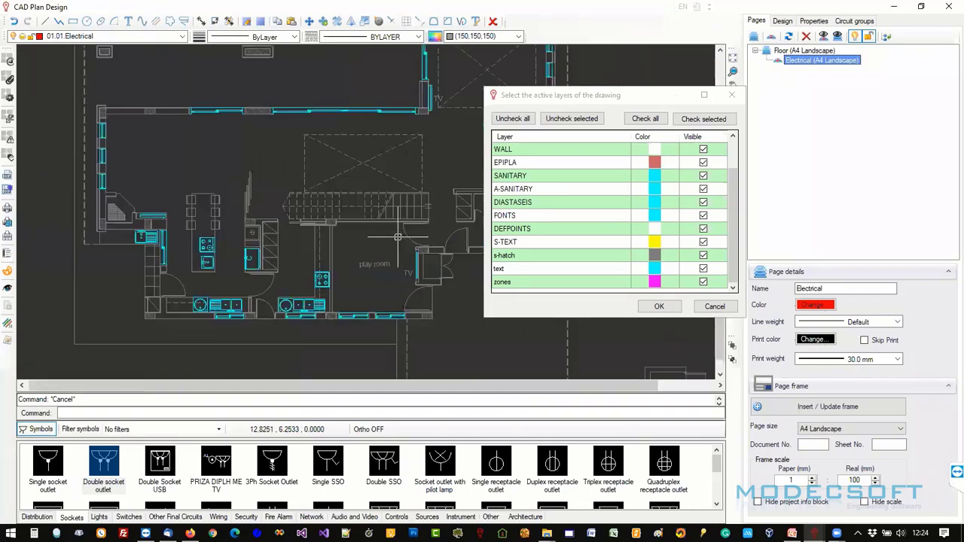
scroll(423, 140, up, 2)
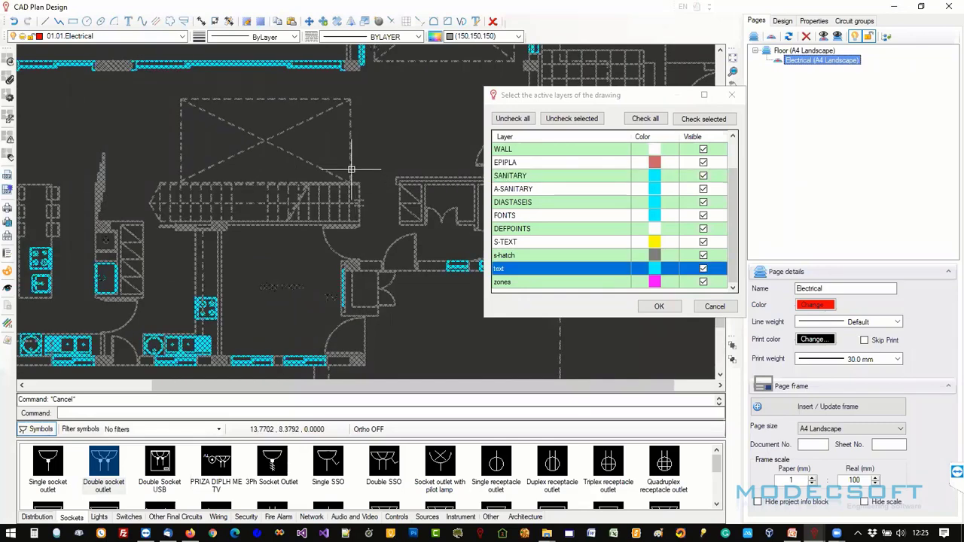
Try hiding the SANITARY layer, restore its visibility, and examine the sanitary fixtures in the WC.
click(694, 178)
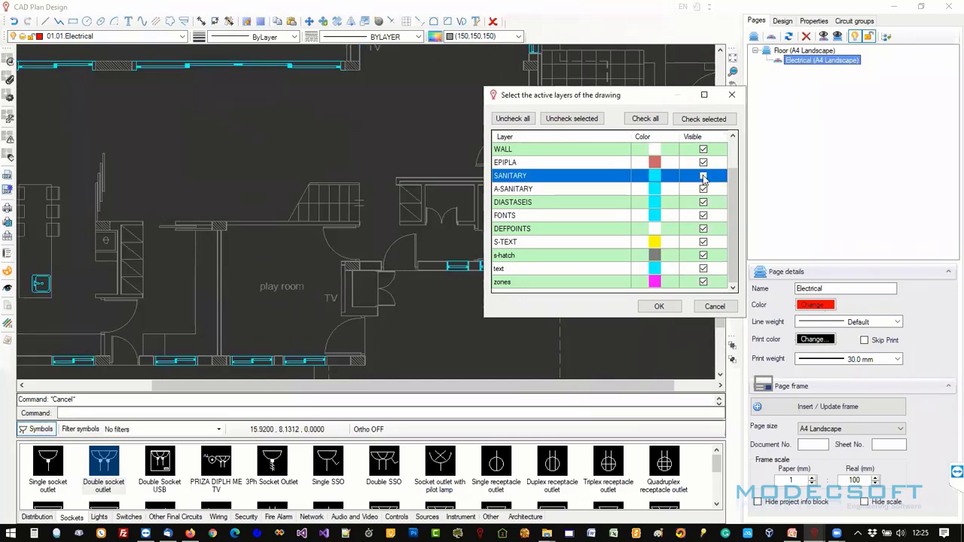
scroll(474, 239, down, 2)
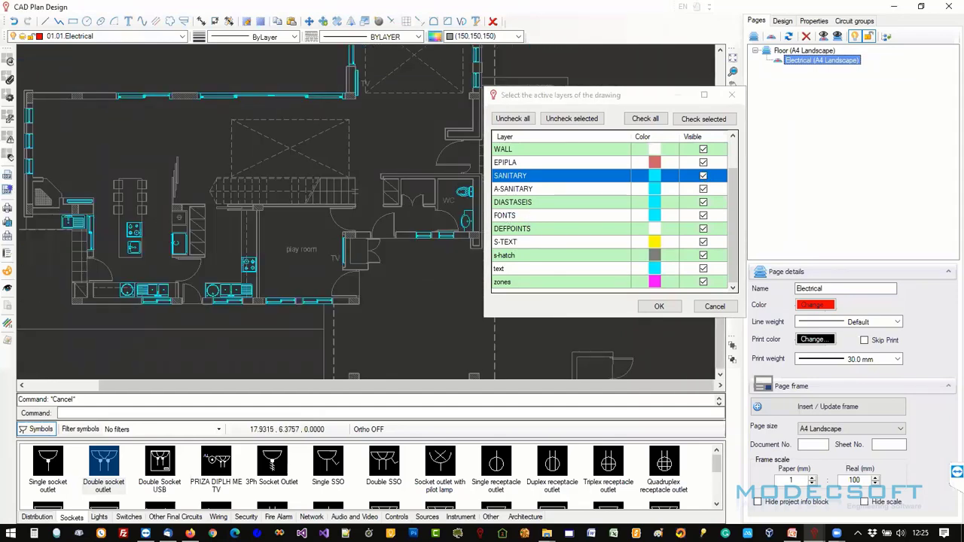
scroll(446, 216, up, 5)
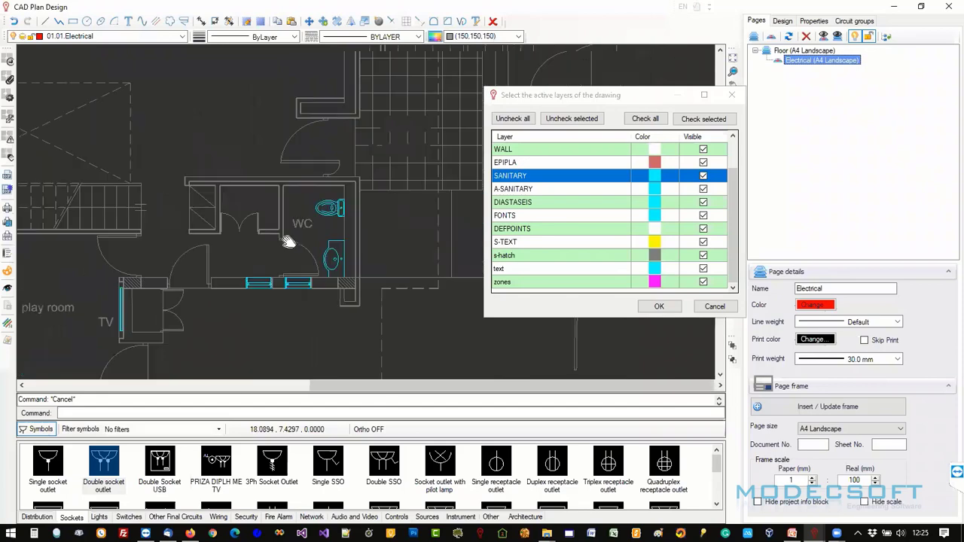
scroll(290, 251, up, 2)
scroll(291, 247, down, 1)
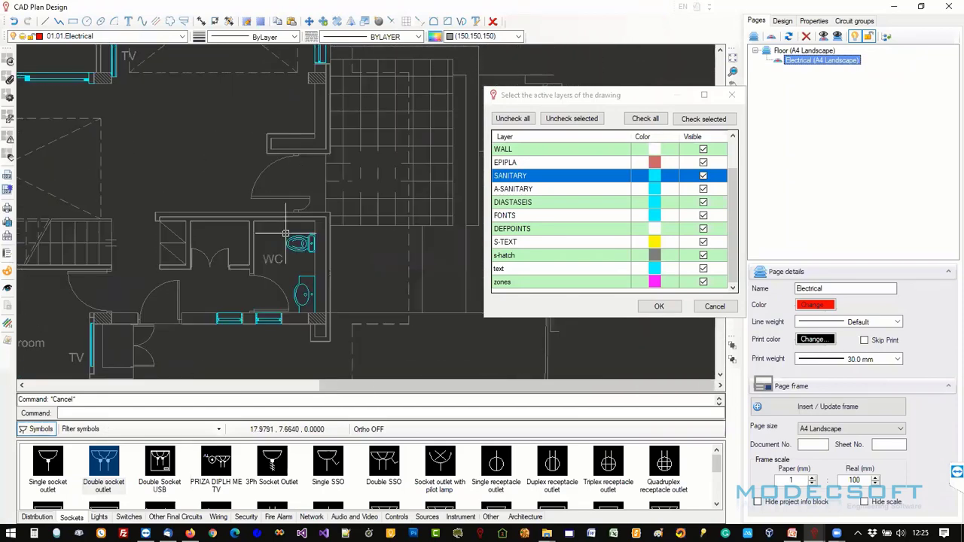
click(296, 250)
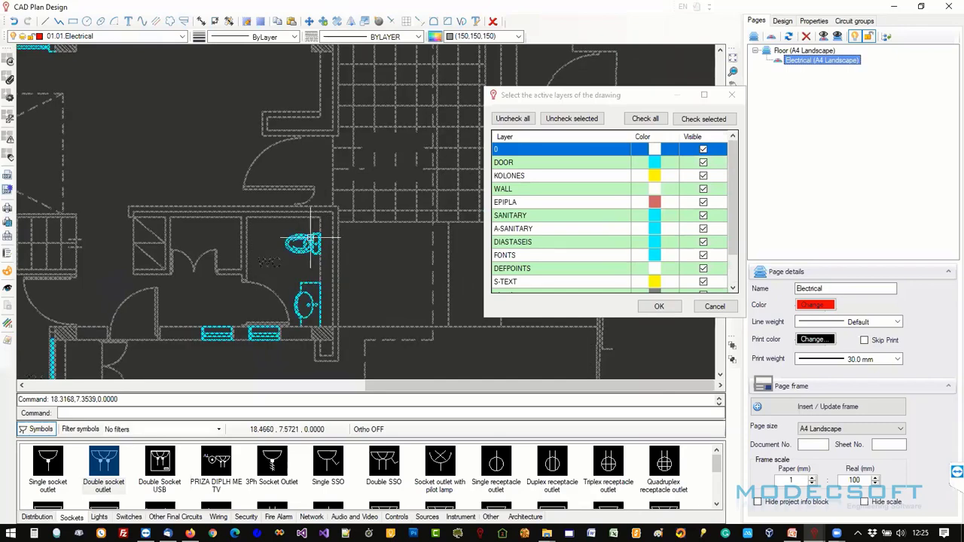
Hide layers 0 and s-hatch of the attached floor plan, apply the layer visibility, and clear the selection.
click(703, 150)
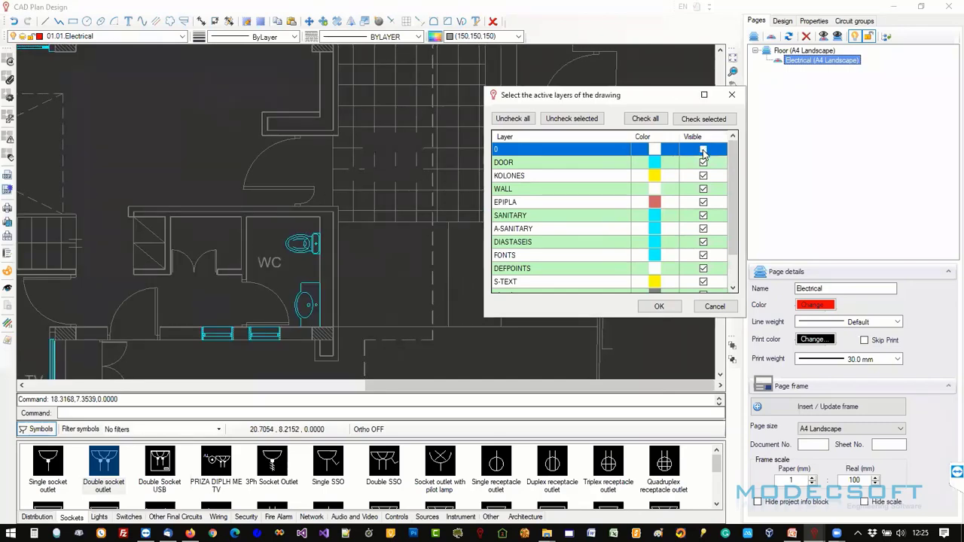
click(698, 291)
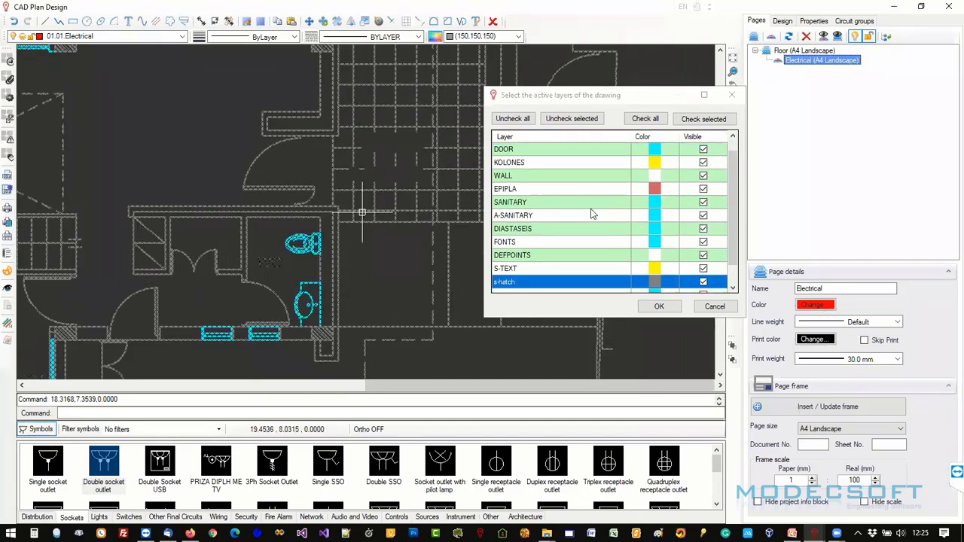
click(702, 283)
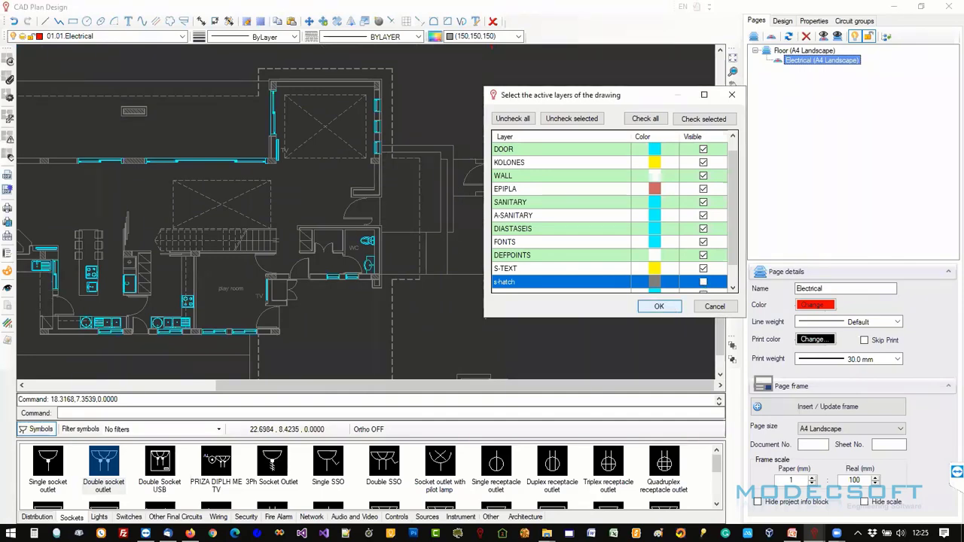
click(659, 306)
scroll(475, 215, down, 2)
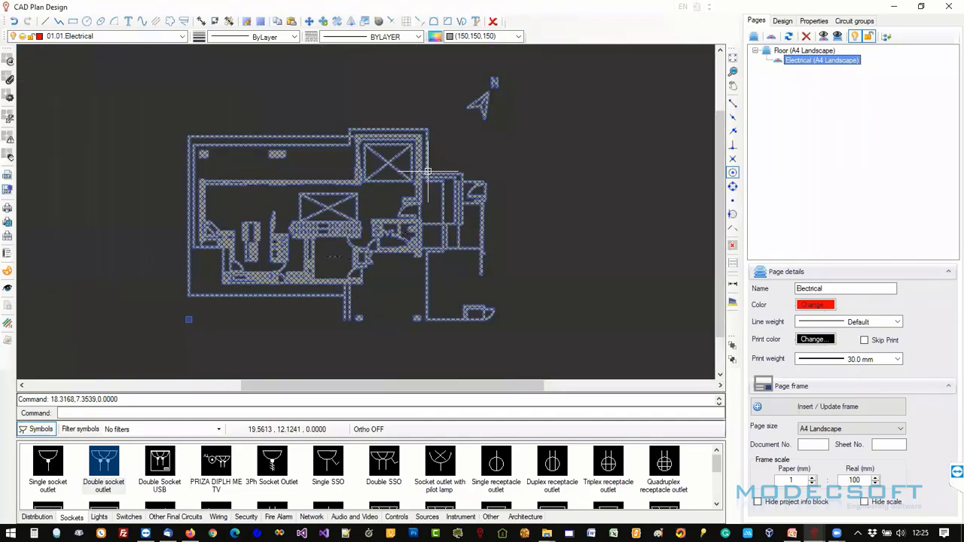
key(Escape)
scroll(427, 173, up, 2)
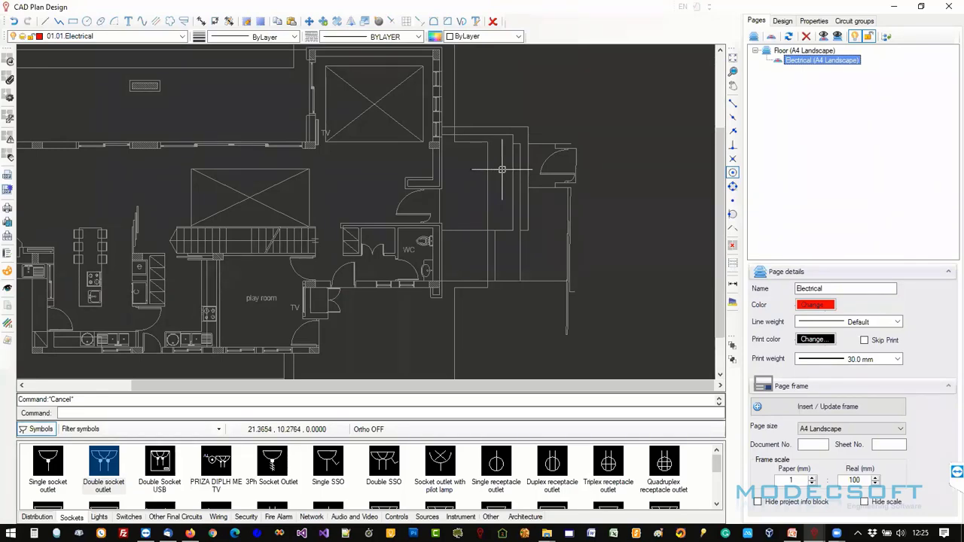
Review the active layers list of the attached floor plan down to the zones layer, and close it without changes.
click(512, 159)
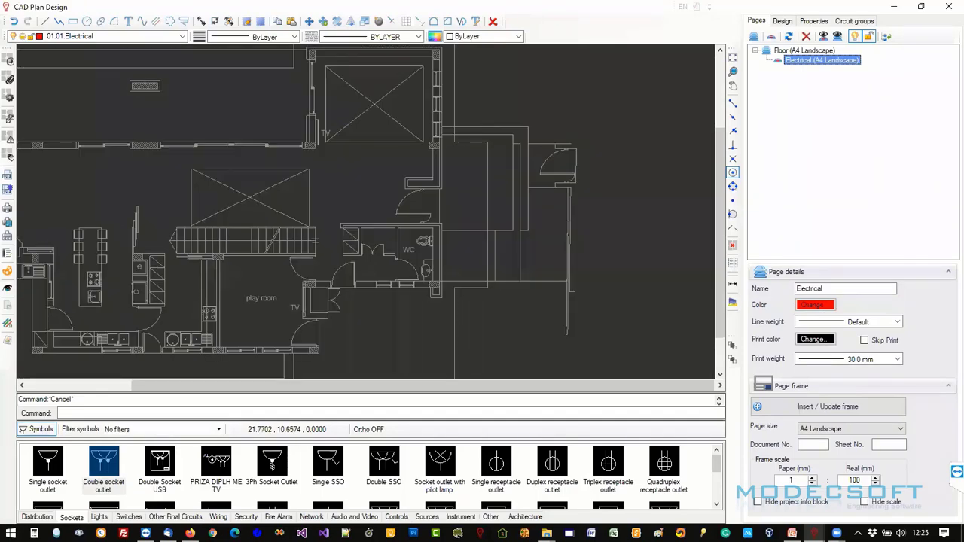
key(Escape)
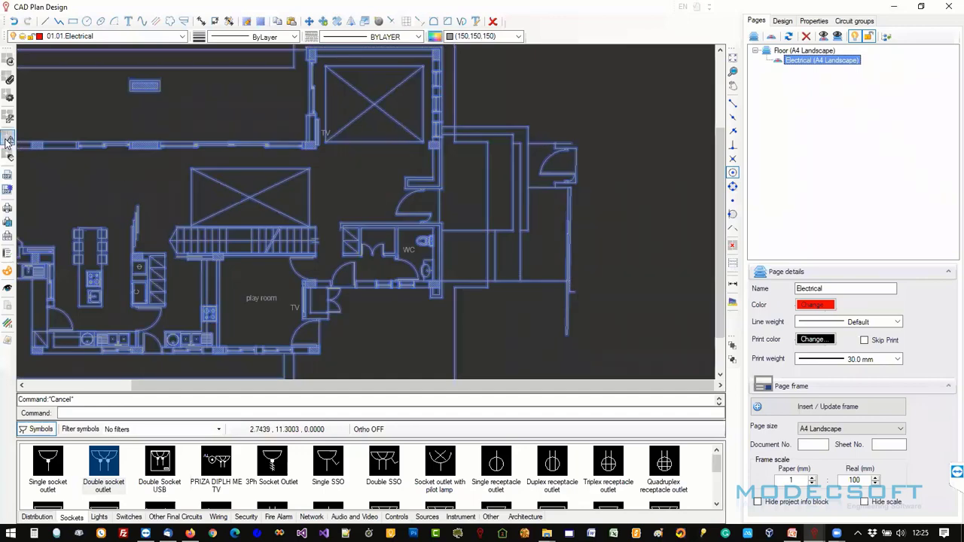
click(7, 152)
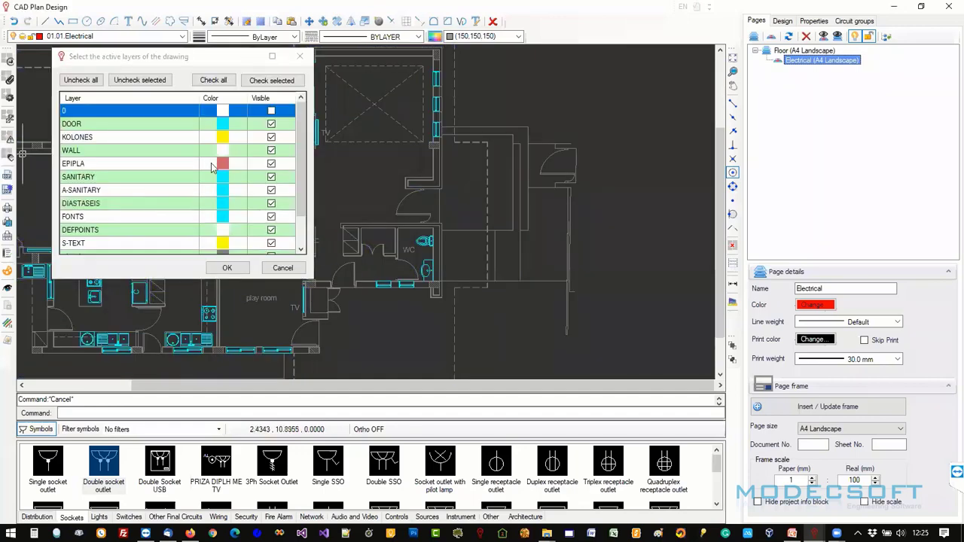
scroll(180, 173, down, 1)
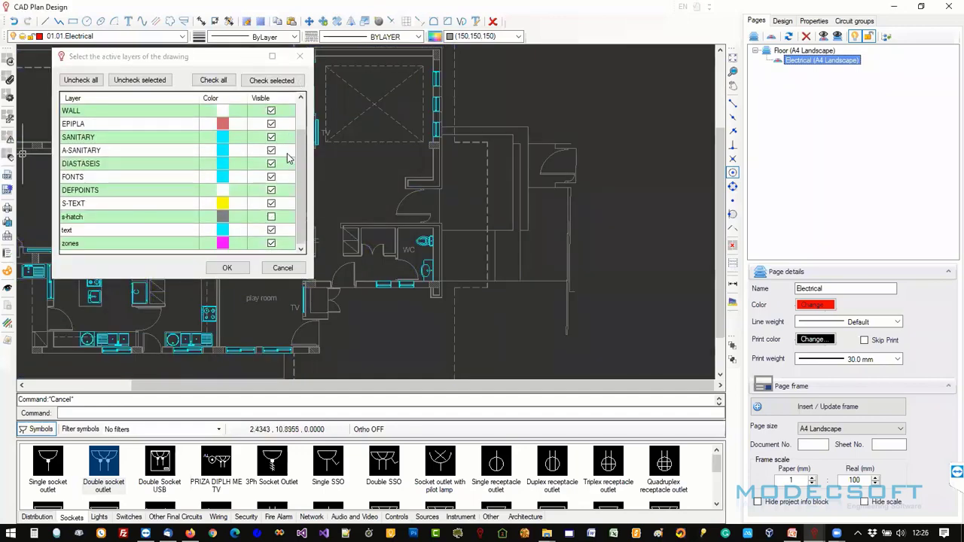
click(300, 56)
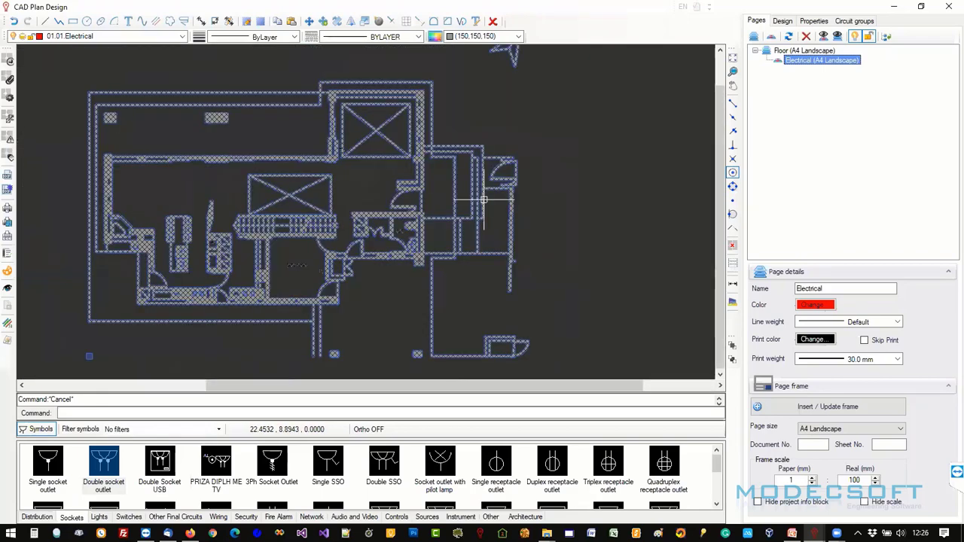
View the Floor page, return to the Electrical page, and examine the Monochrome property of the attached floor plan.
click(787, 51)
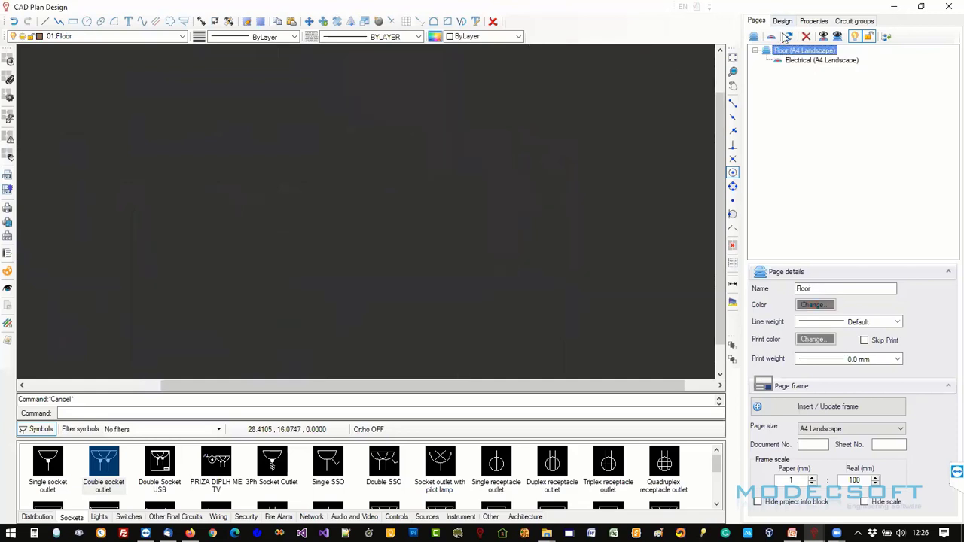
click(820, 60)
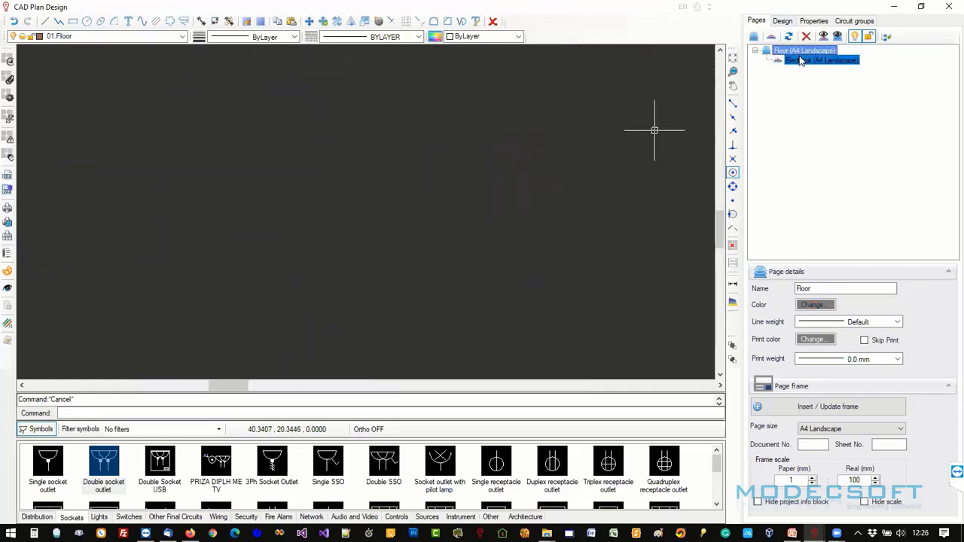
click(563, 161)
scroll(557, 159, up, 5)
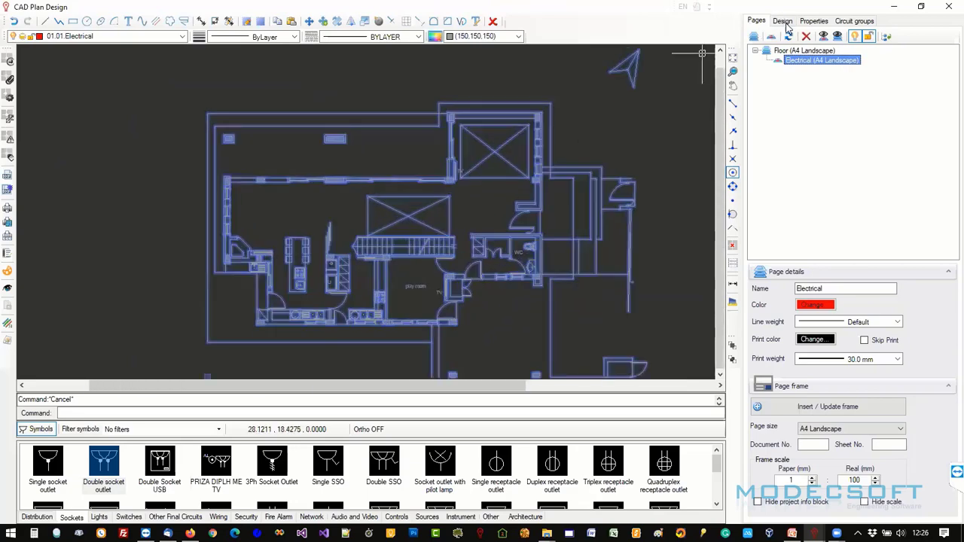
click(813, 21)
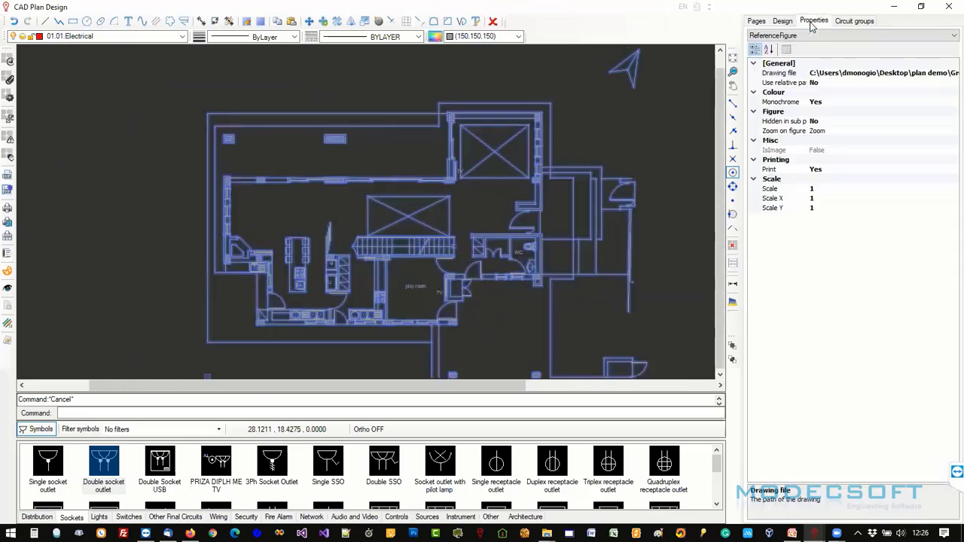
click(784, 102)
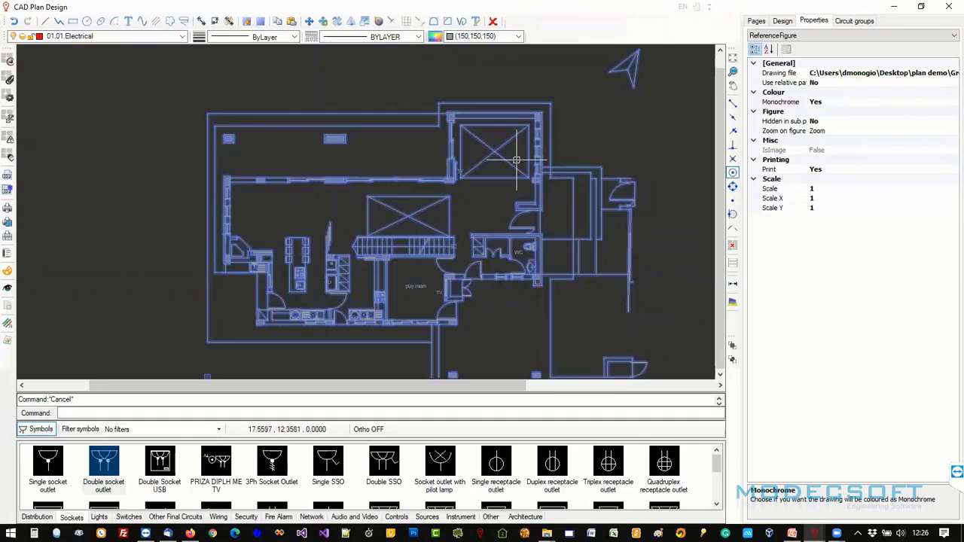
Examine the true colour values of the monochrome floor plan and leave the colour unchanged.
scroll(517, 168, up, 2)
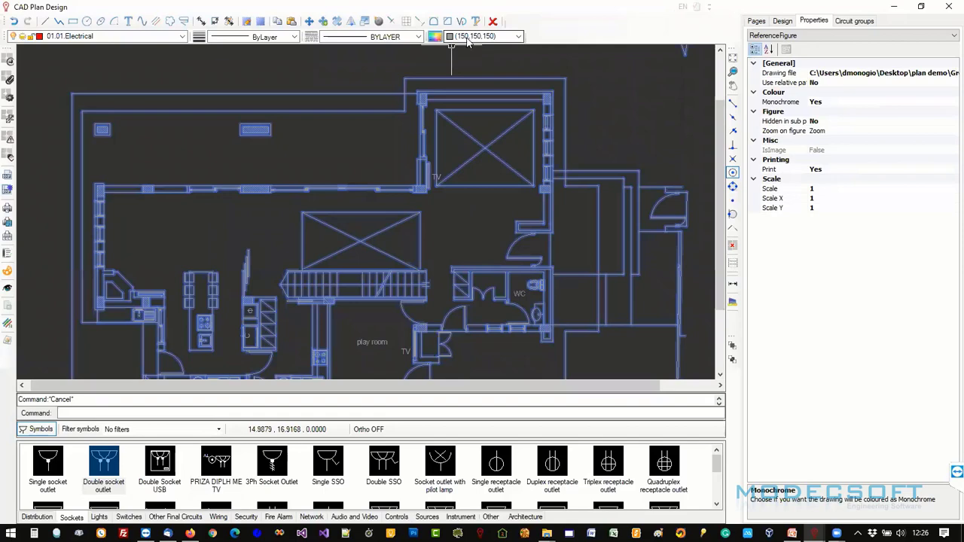
click(468, 37)
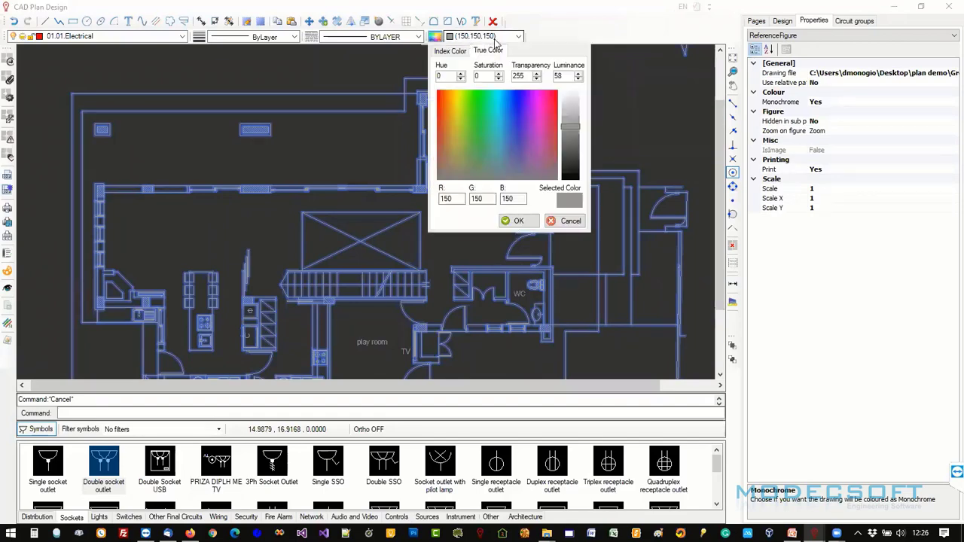
click(589, 37)
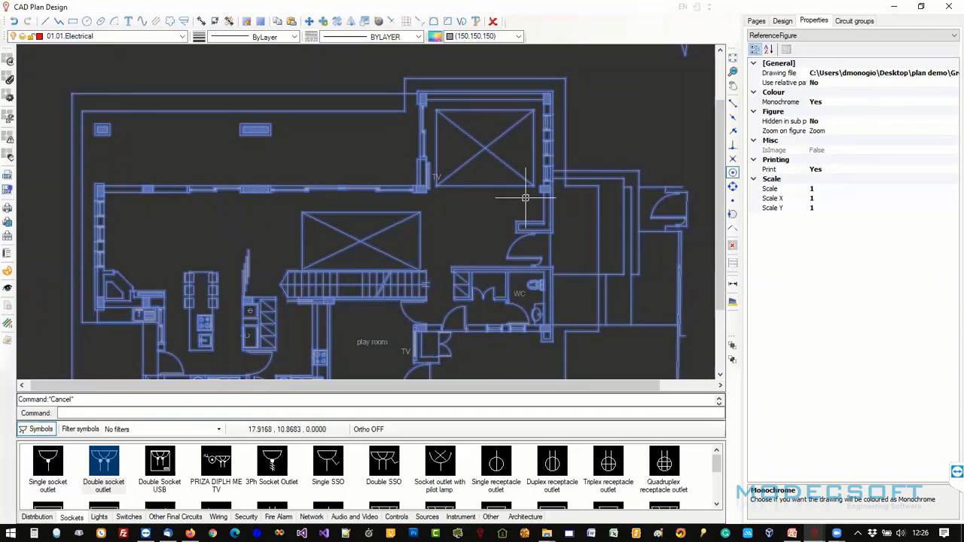
Set the Monochrome property of the attached floor plan to No.
click(542, 130)
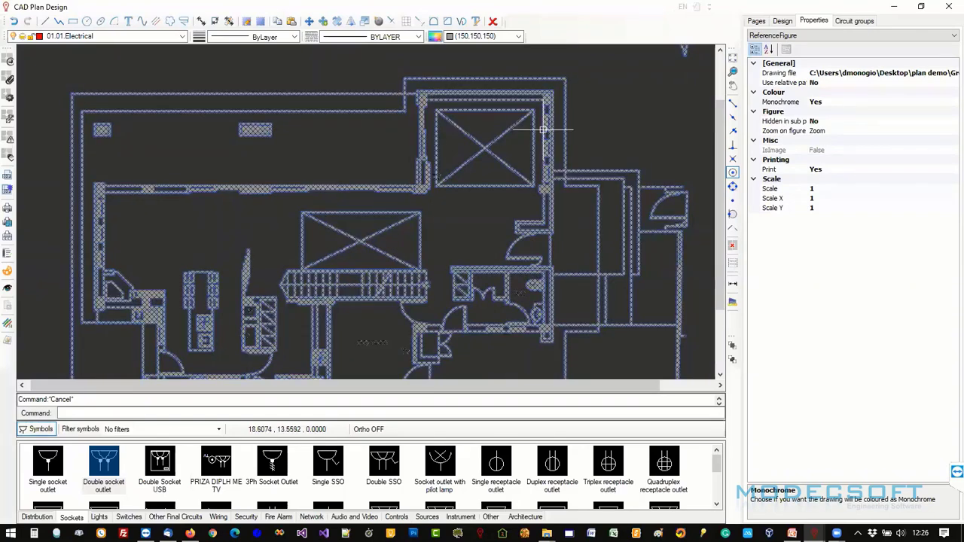
double_click(780, 103)
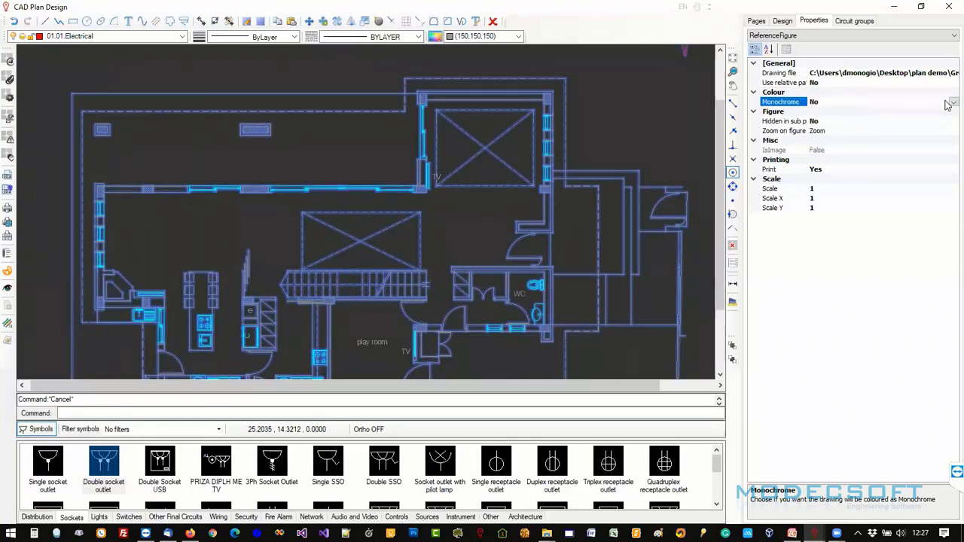
click(884, 103)
click(784, 106)
scroll(589, 149, down, 5)
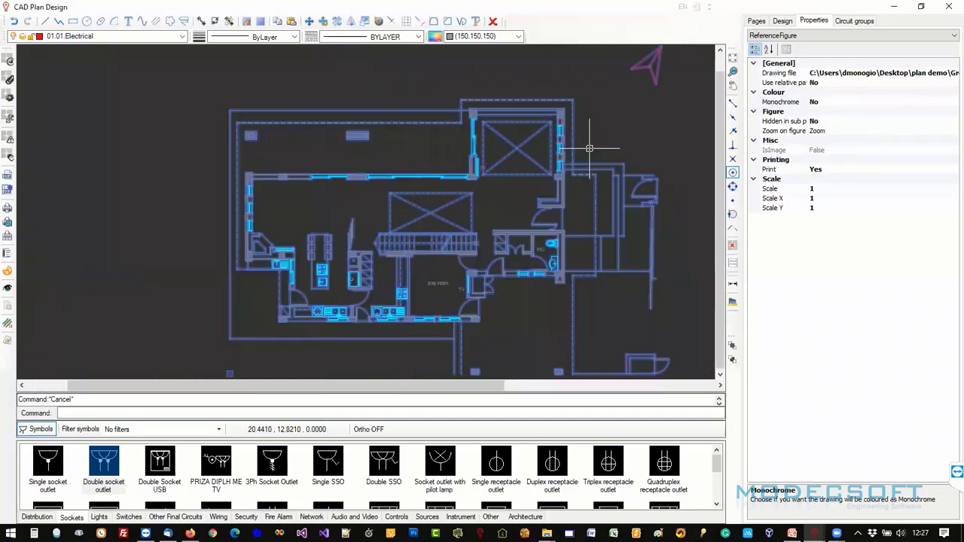
Examine the coloured floor plan up close around the crossed rectangle beside the TV, and restore the plan's monochrome display.
scroll(634, 145, up, 2)
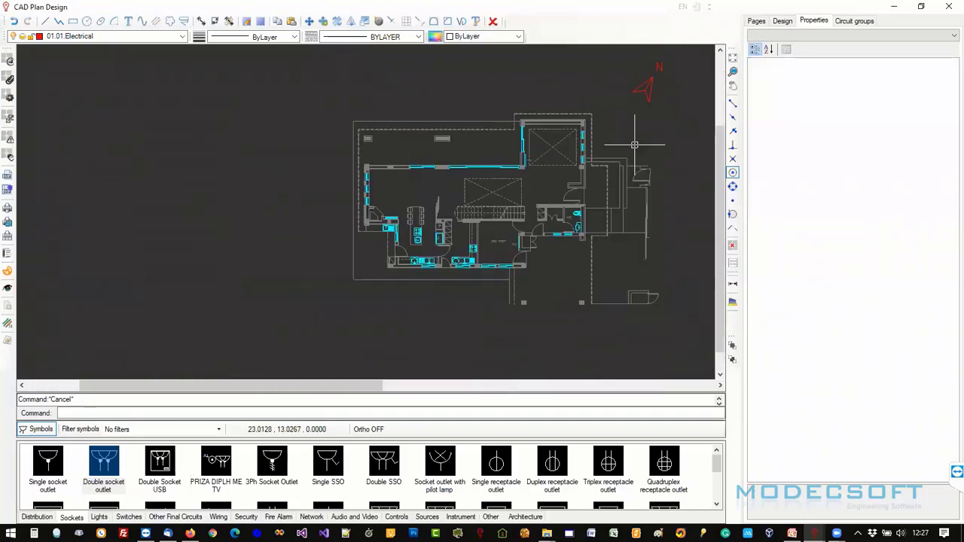
click(614, 158)
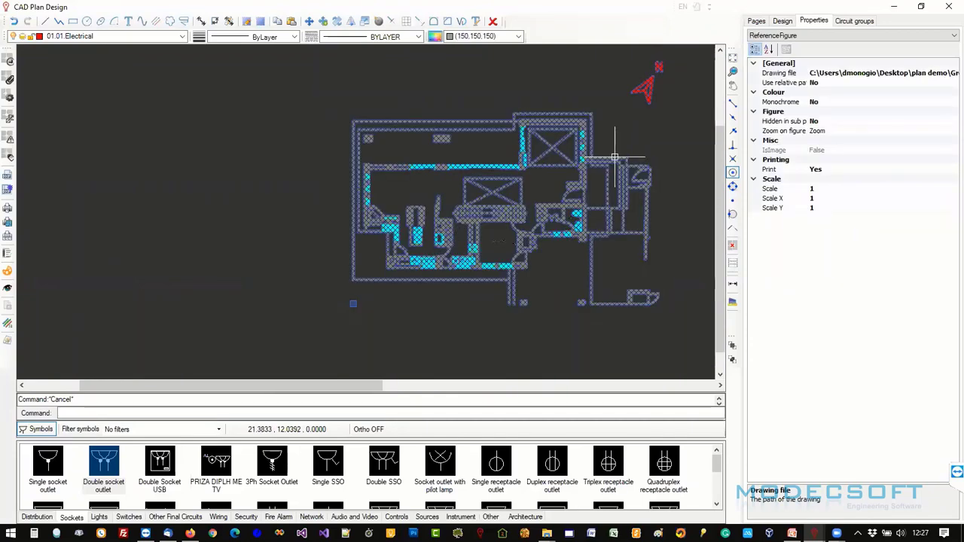
middle_drag(615, 157, 563, 150)
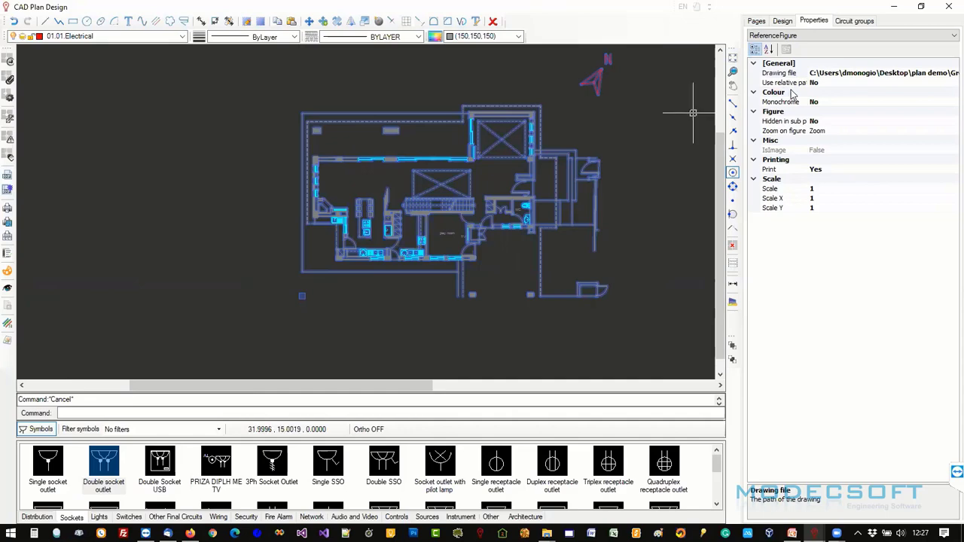
scroll(515, 138, up, 2)
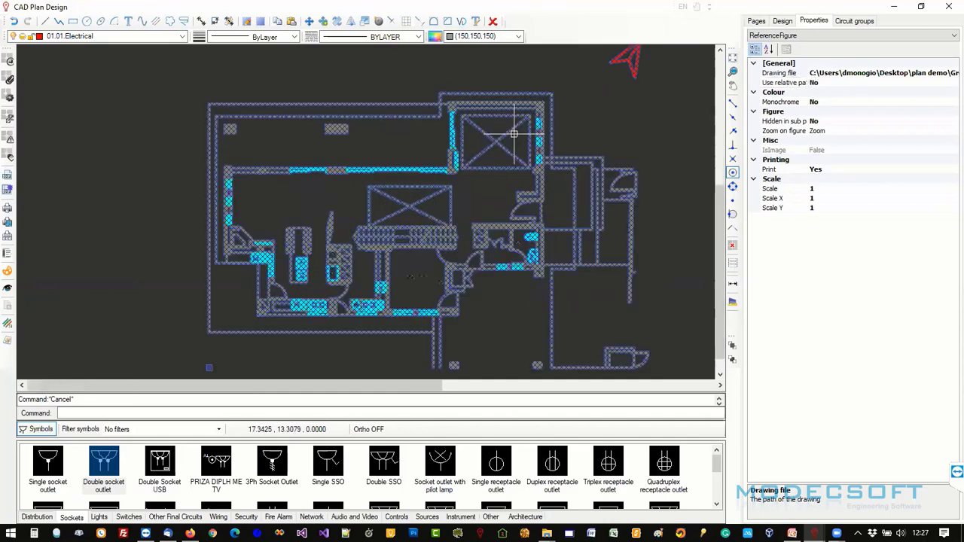
scroll(514, 134, up, 3)
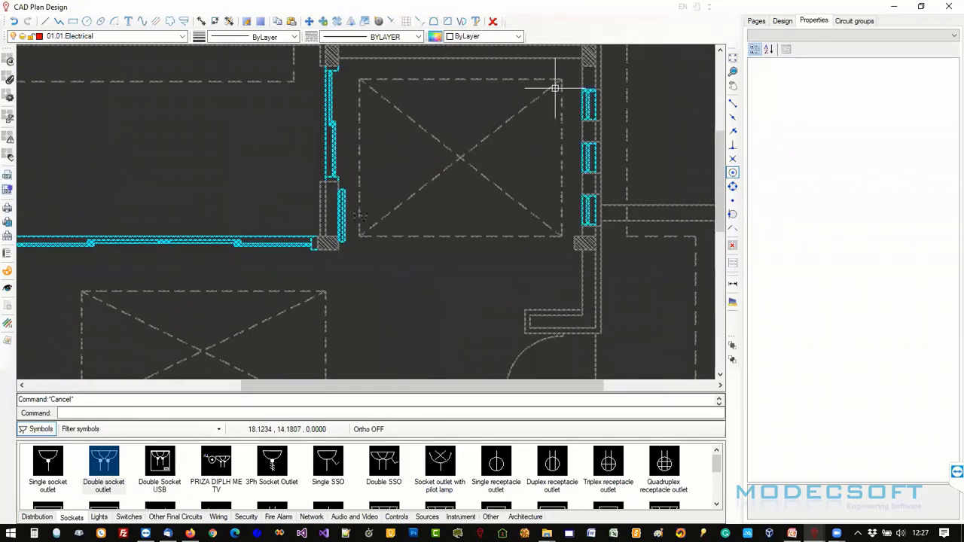
scroll(475, 150, up, 2)
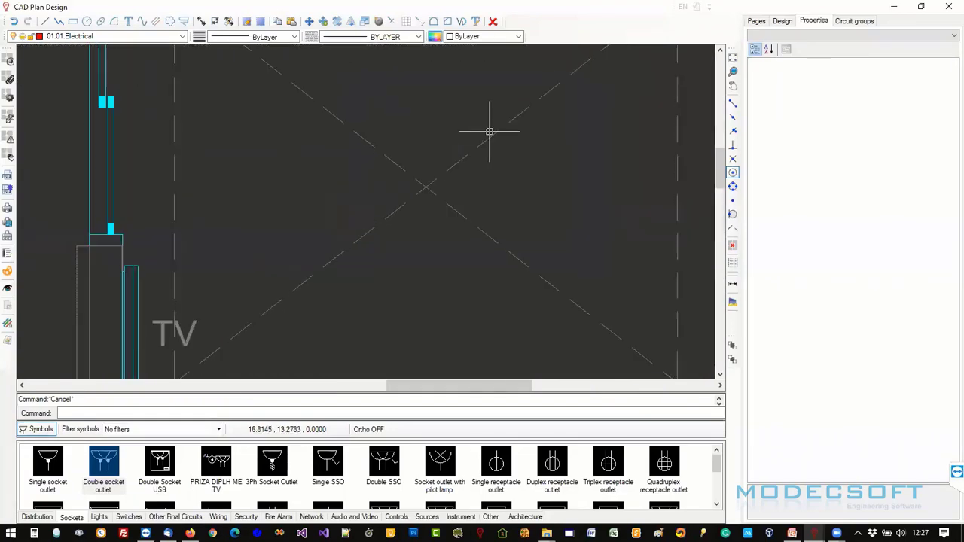
click(493, 136)
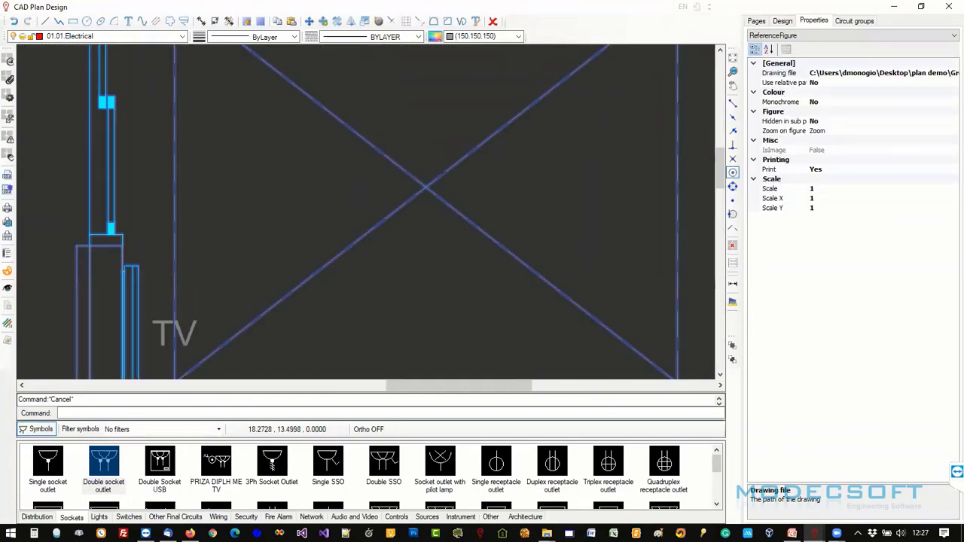
key(Escape)
scroll(490, 183, down, 3)
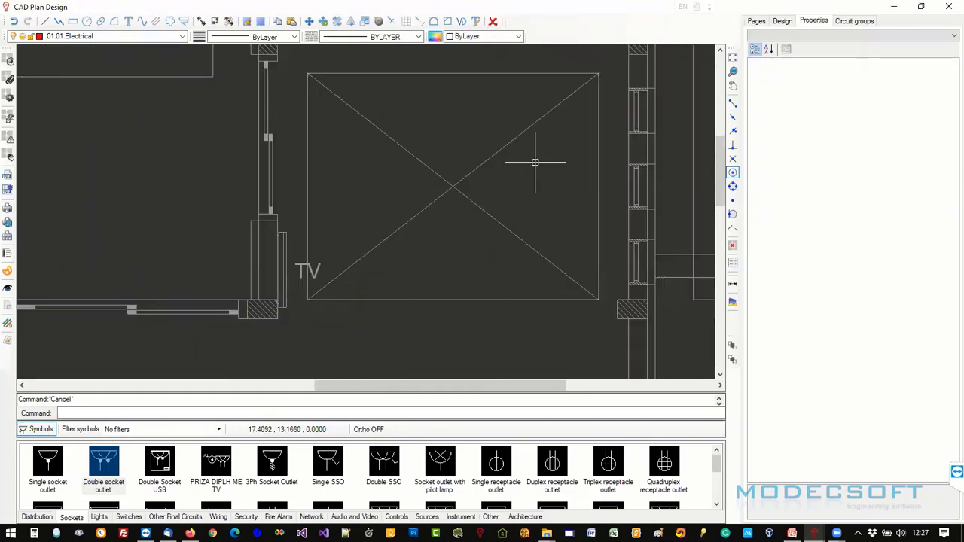
scroll(534, 158, down, 5)
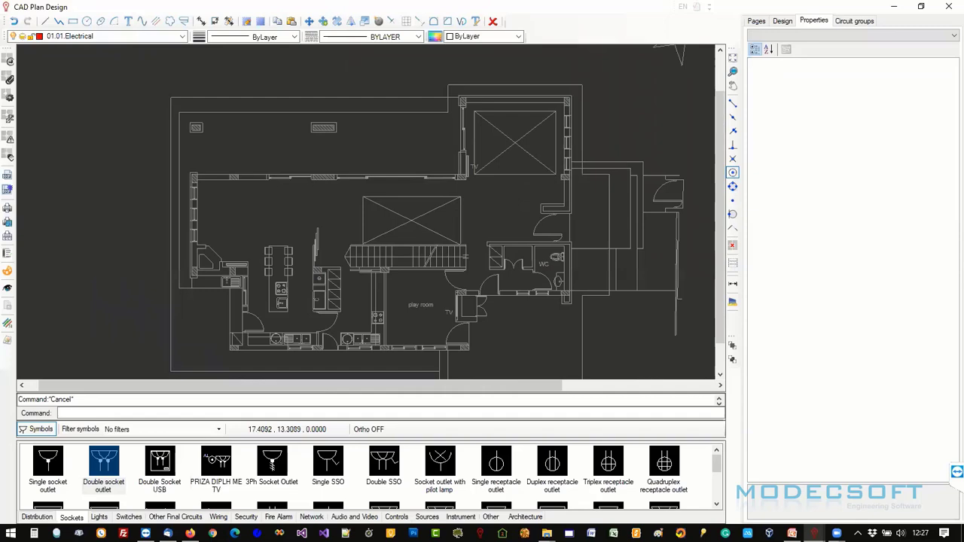
Turn Monochrome off for the attached floor plan so it uses its own layer colours.
click(535, 143)
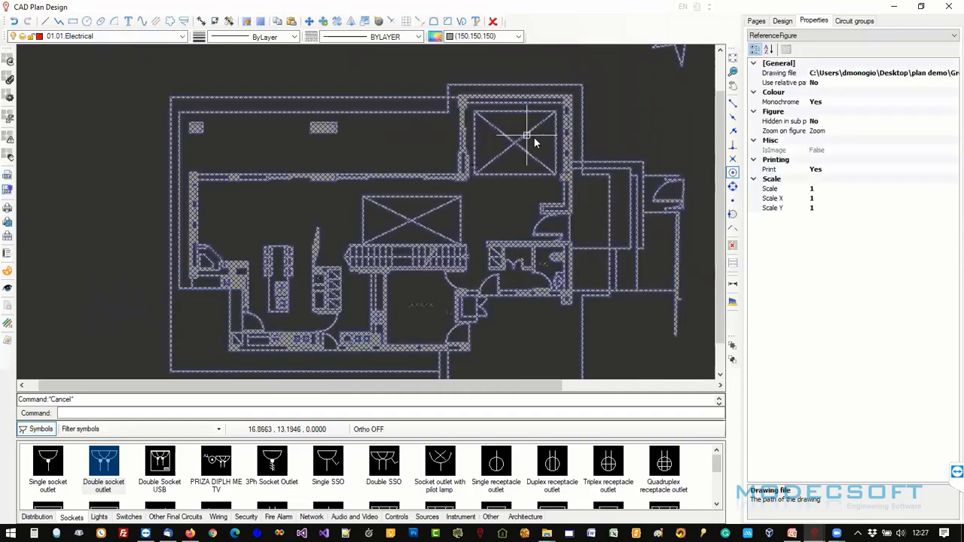
double_click(775, 103)
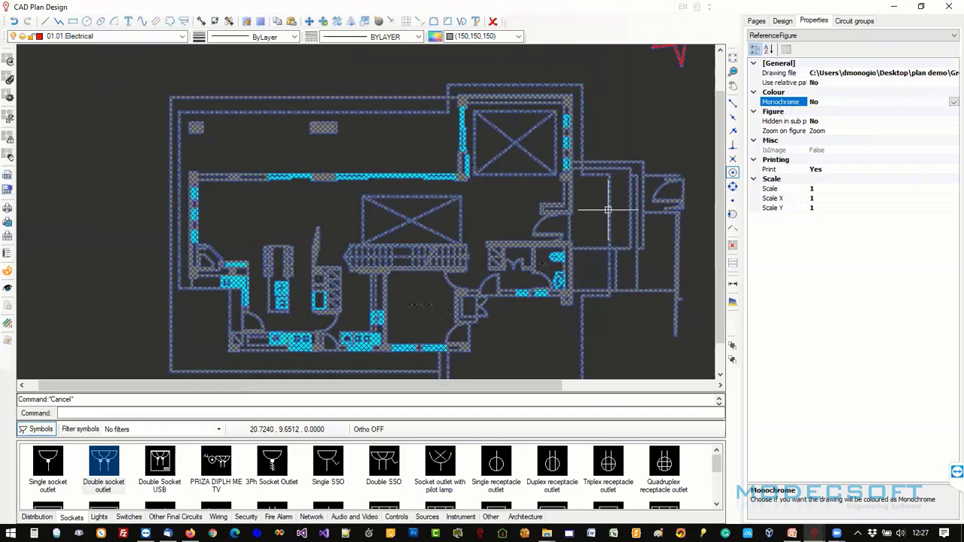
scroll(607, 210, down, 4)
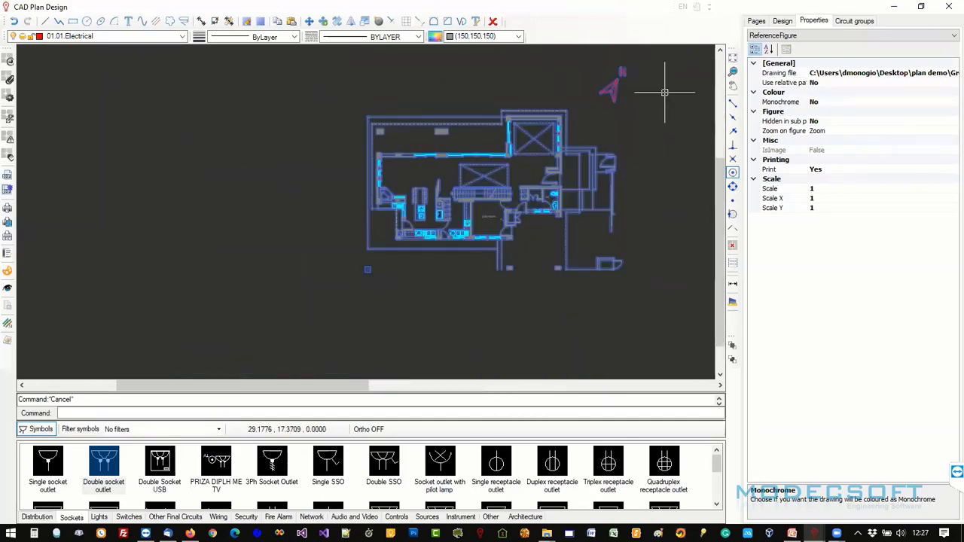
scroll(583, 133, up, 1)
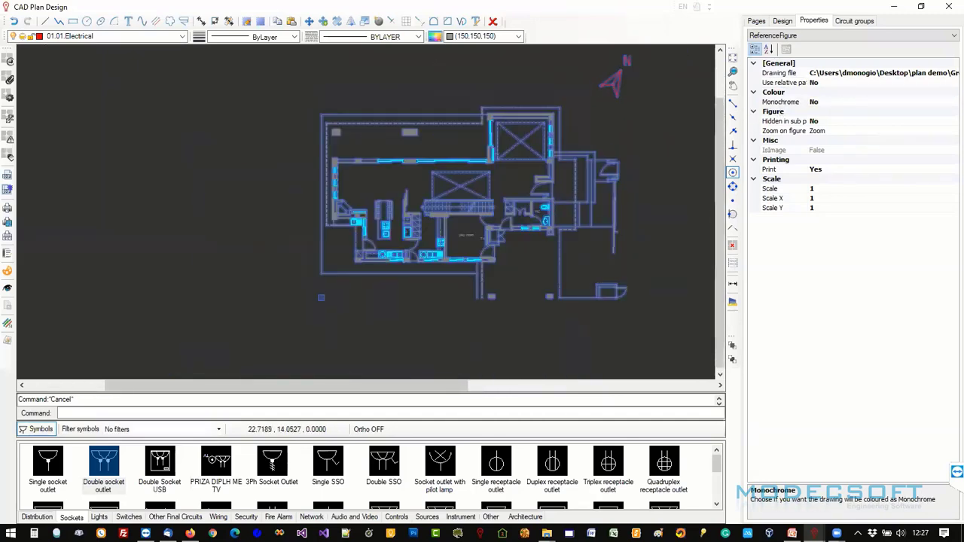
scroll(624, 108, up, 1)
scroll(594, 120, down, 1)
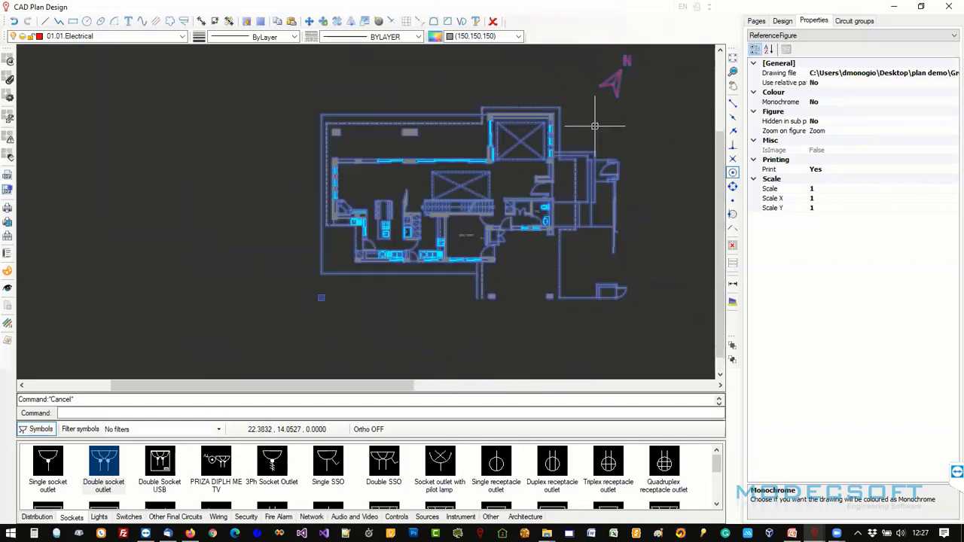
Change the colour of layer 0 of the attached floor plan to light grey and apply the colour to all layers.
click(8, 156)
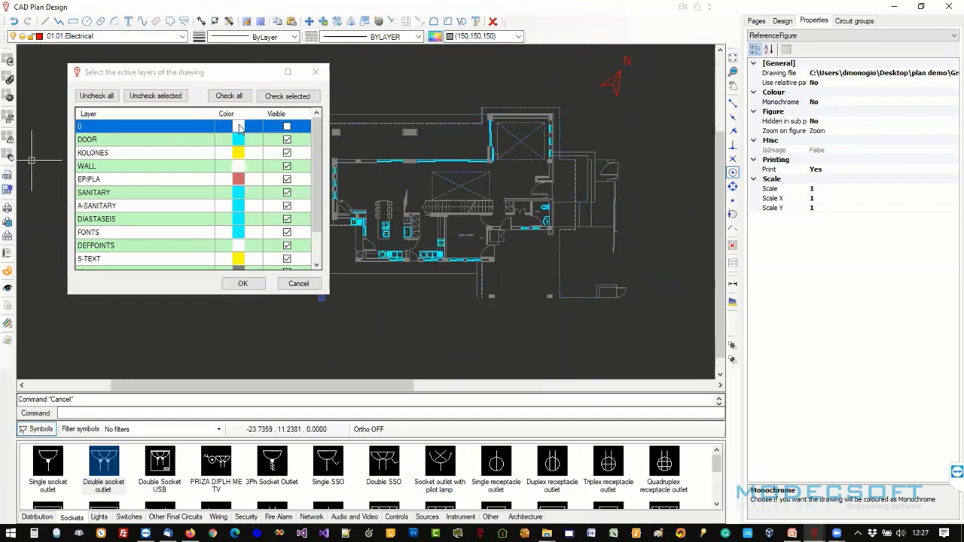
click(238, 126)
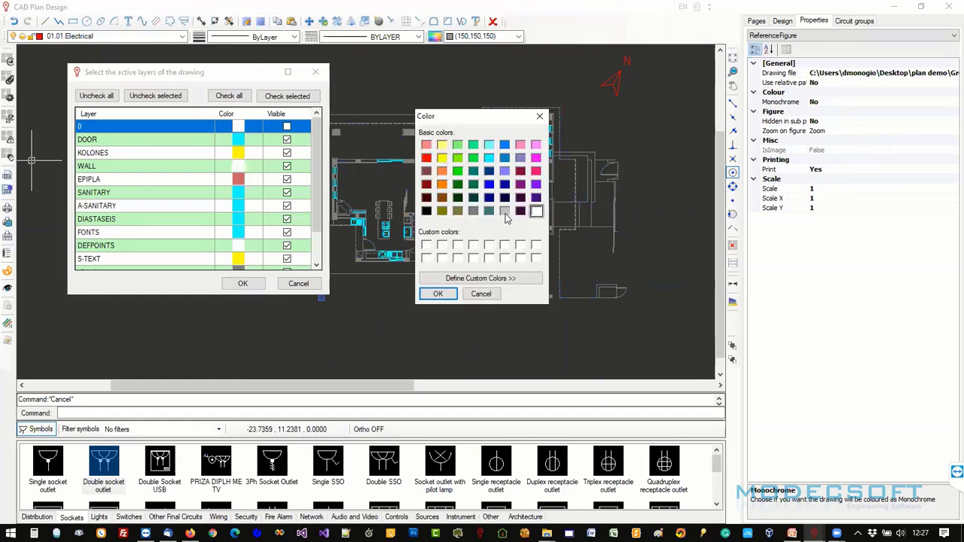
click(504, 211)
click(438, 294)
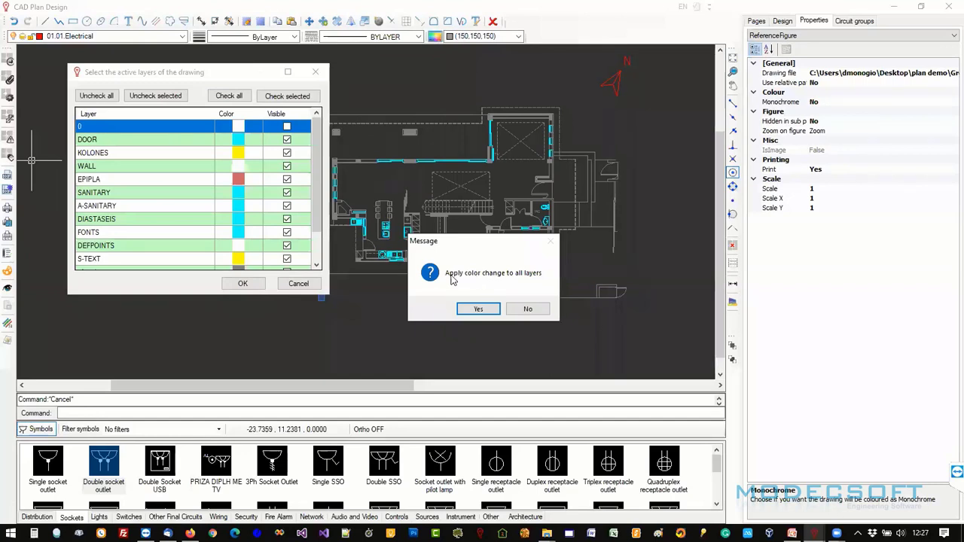
click(487, 311)
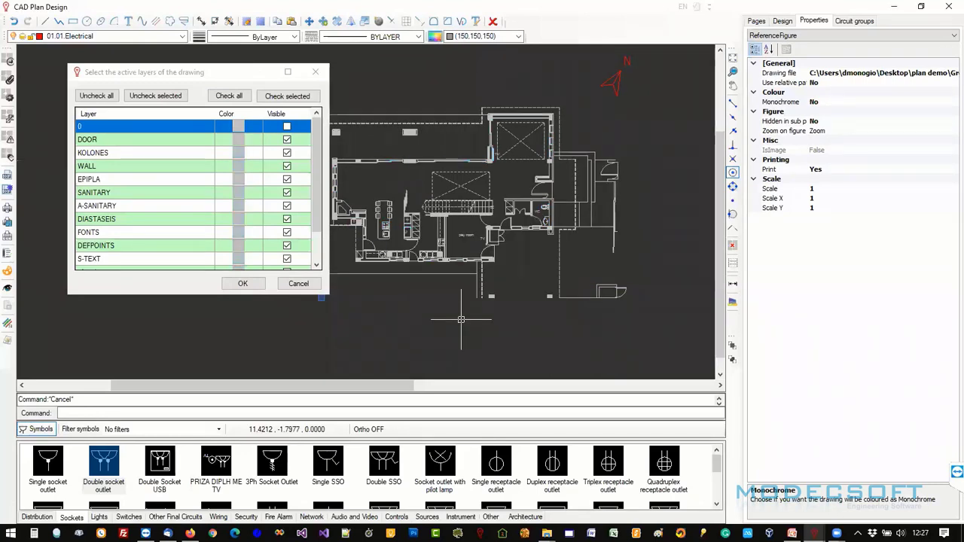
click(242, 283)
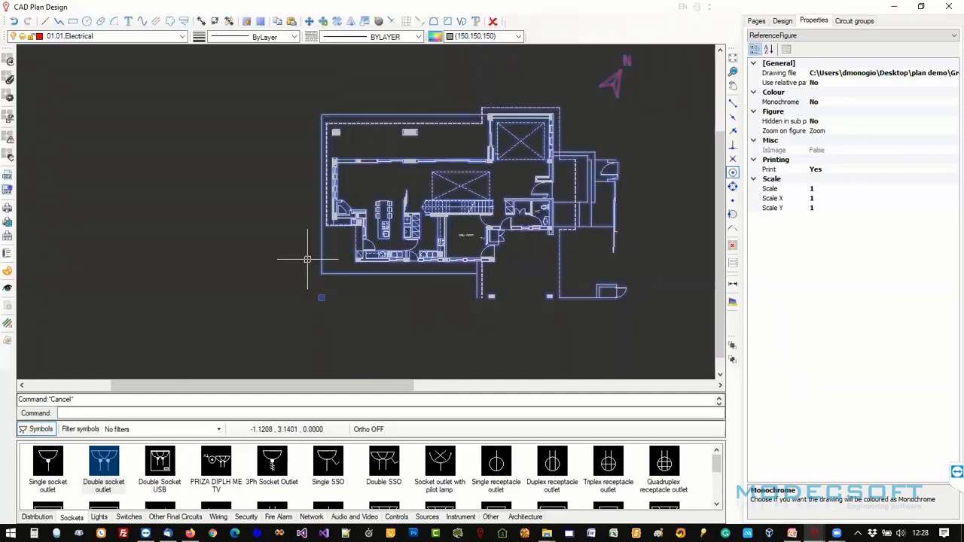
Deselect the attached floor plan and examine its recoloured linework around the crossed rectangle beside the TV.
scroll(578, 119, up, 1)
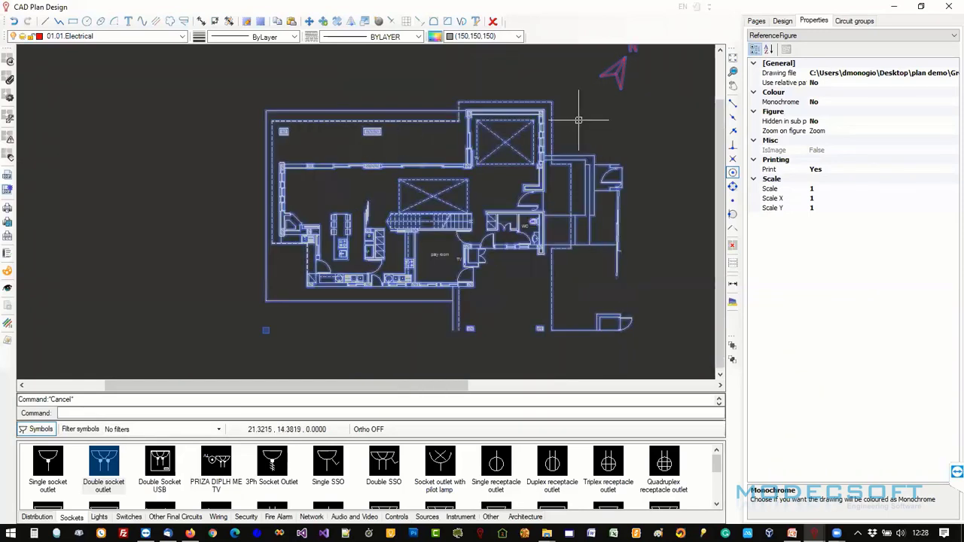
key(Escape)
scroll(578, 119, up, 3)
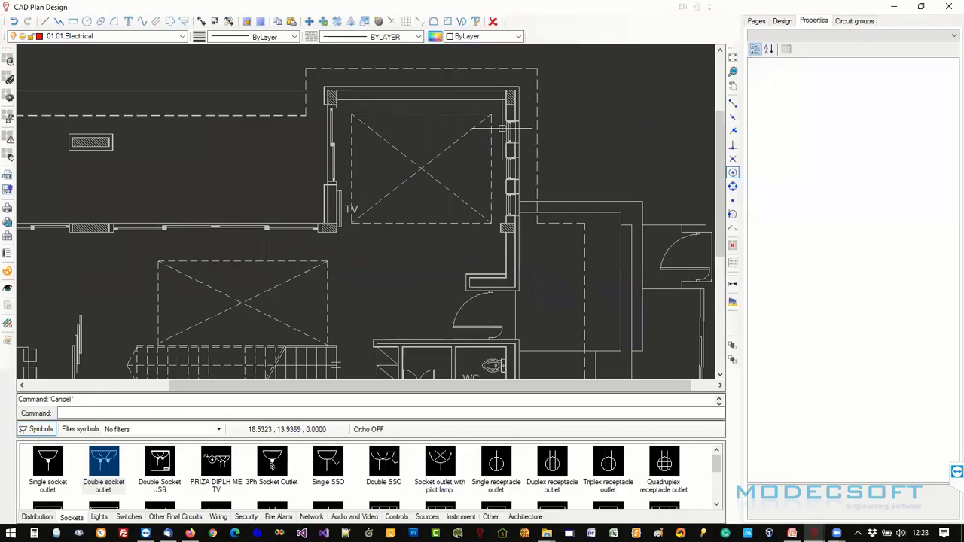
scroll(501, 129, down, 2)
scroll(493, 136, up, 3)
scroll(486, 141, down, 3)
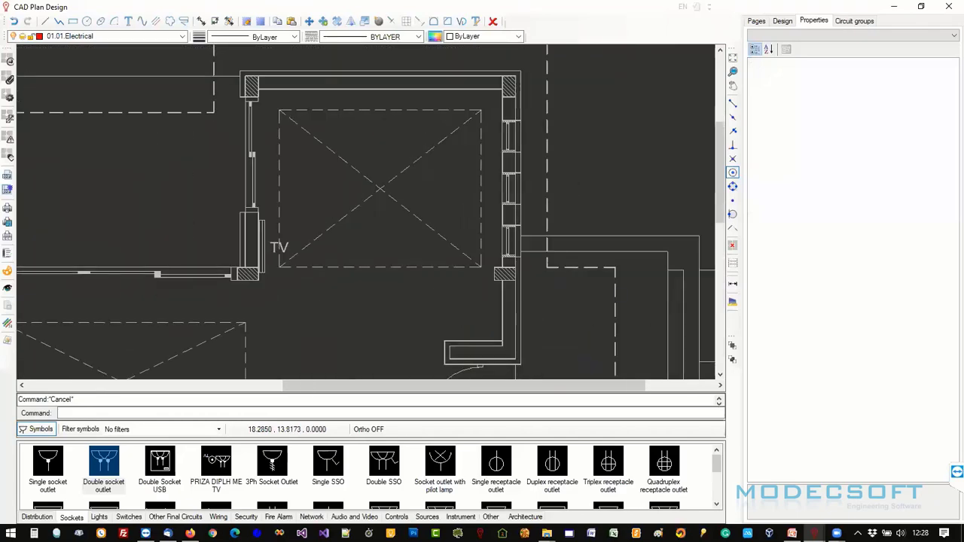
scroll(485, 142, down, 2)
Review the layer colours and visibility of the attached floor plan in its XRef layer list.
click(485, 141)
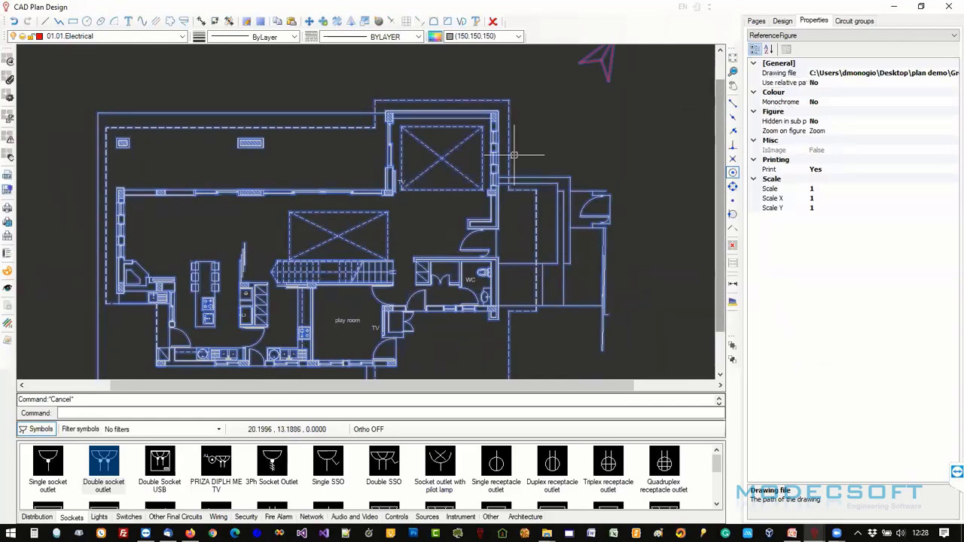
drag(513, 155, 37, 176)
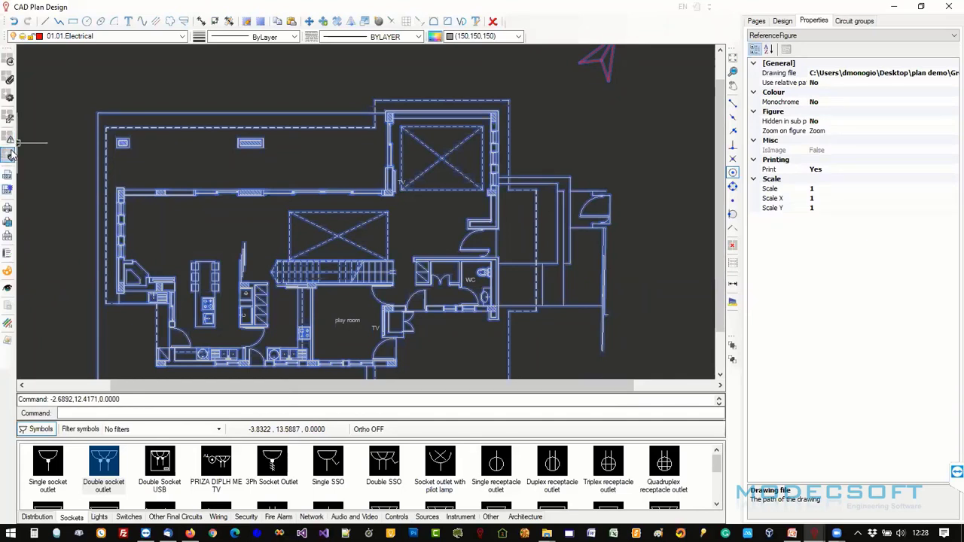
click(11, 154)
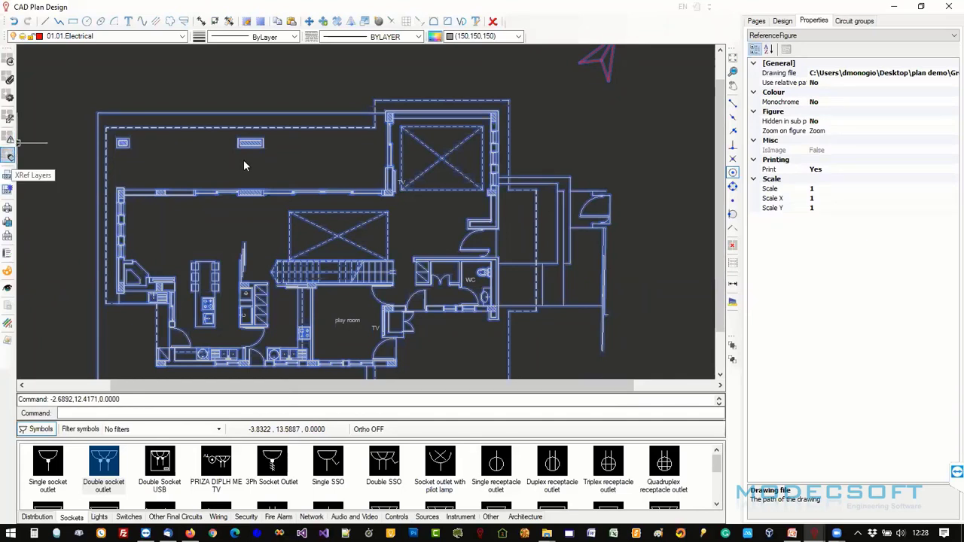
scroll(250, 268, down, 1)
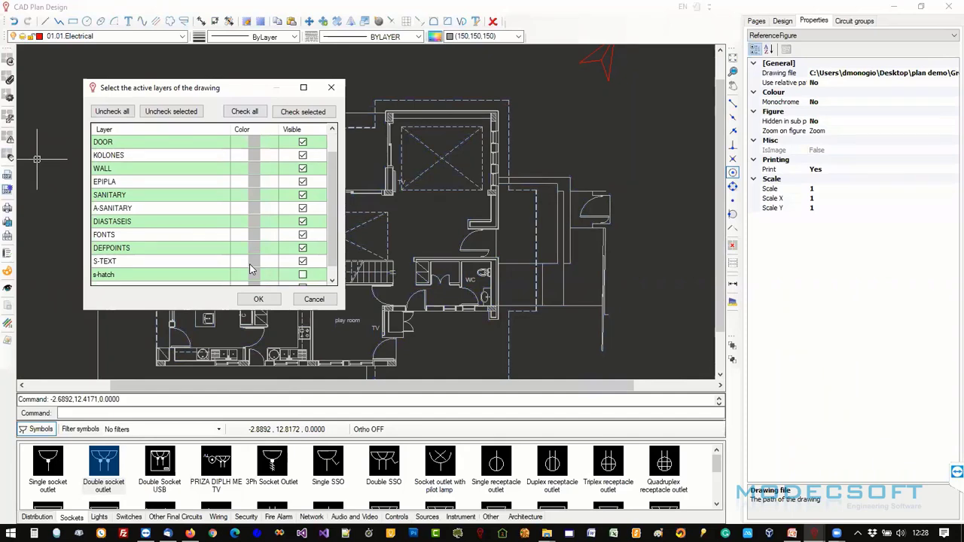
click(331, 89)
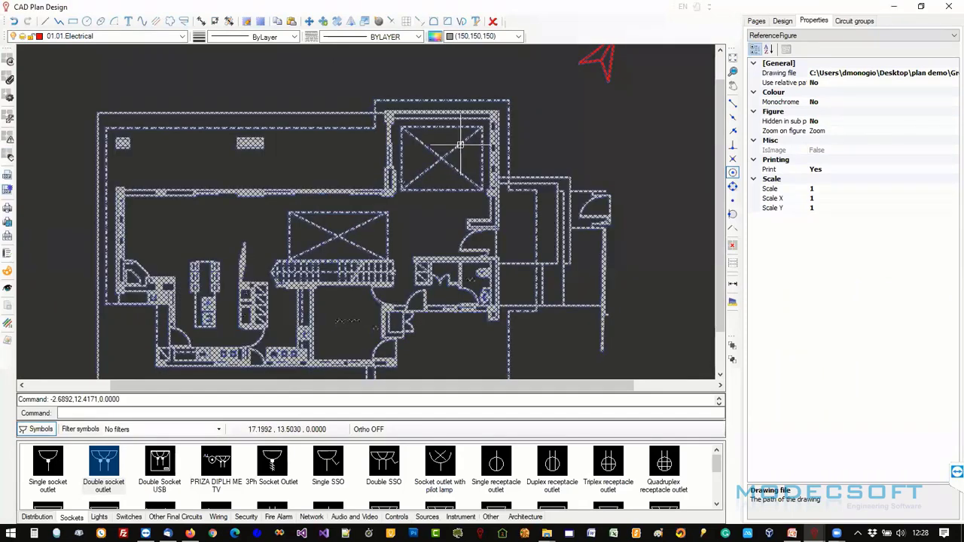
Examine the whole recoloured floor plan, checking it both selected and deselected, and look closely around the stairs and WC.
scroll(459, 144, down, 2)
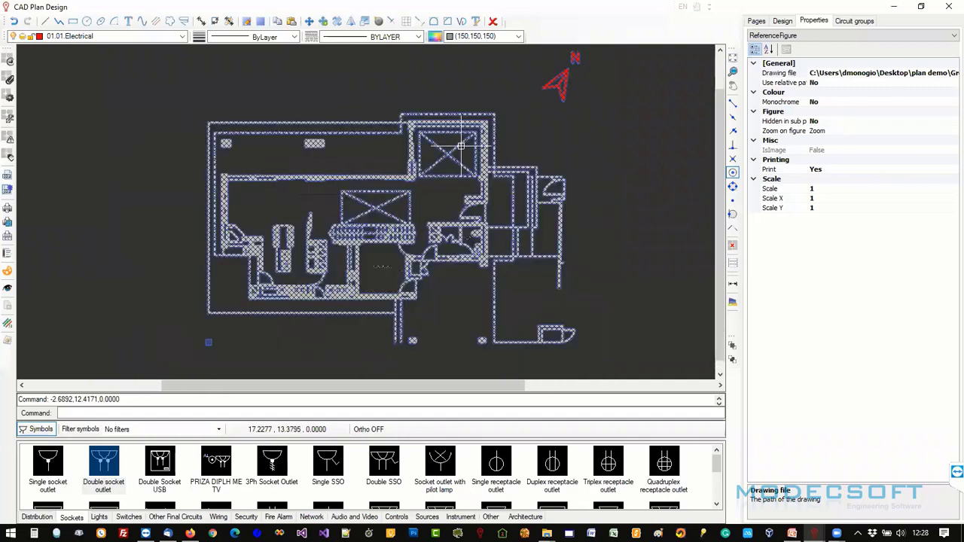
key(Escape)
scroll(414, 197, up, 5)
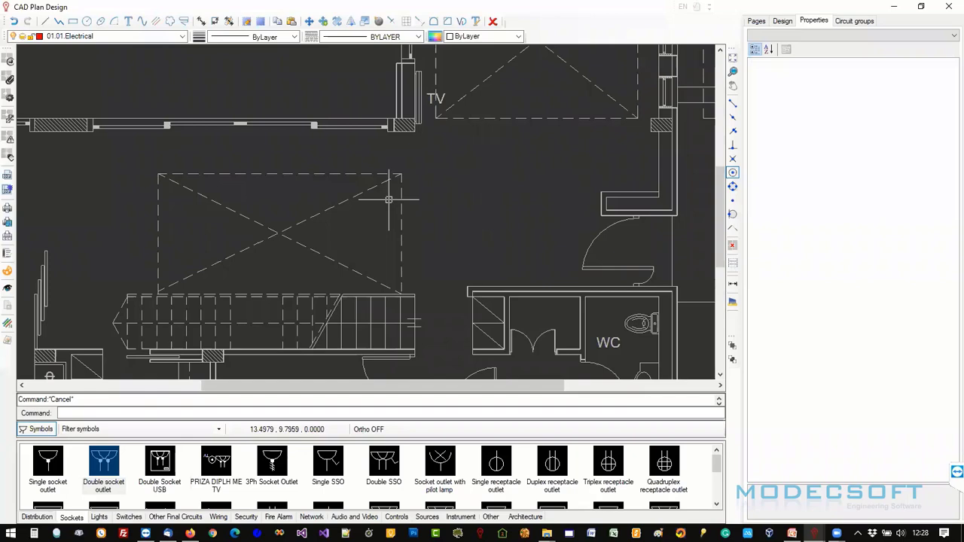
scroll(389, 199, down, 6)
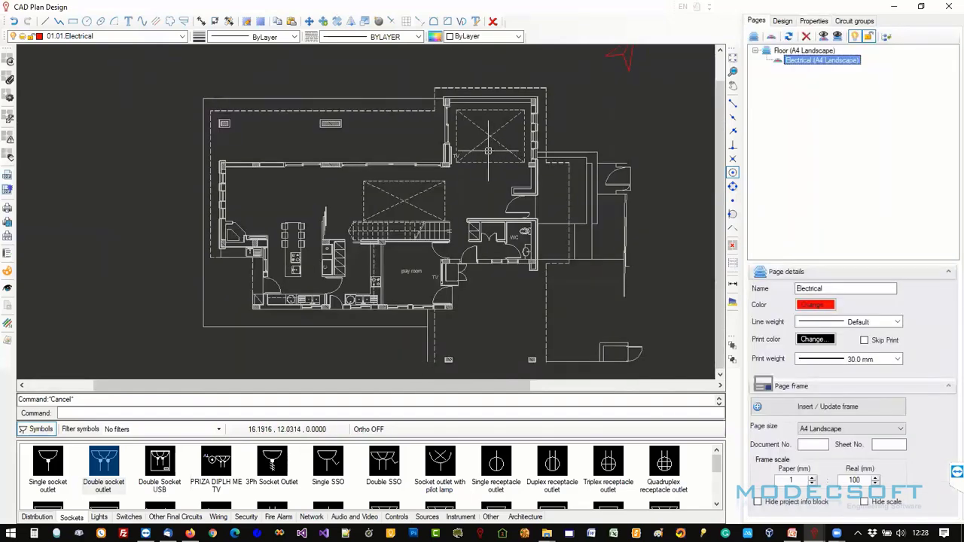
click(499, 149)
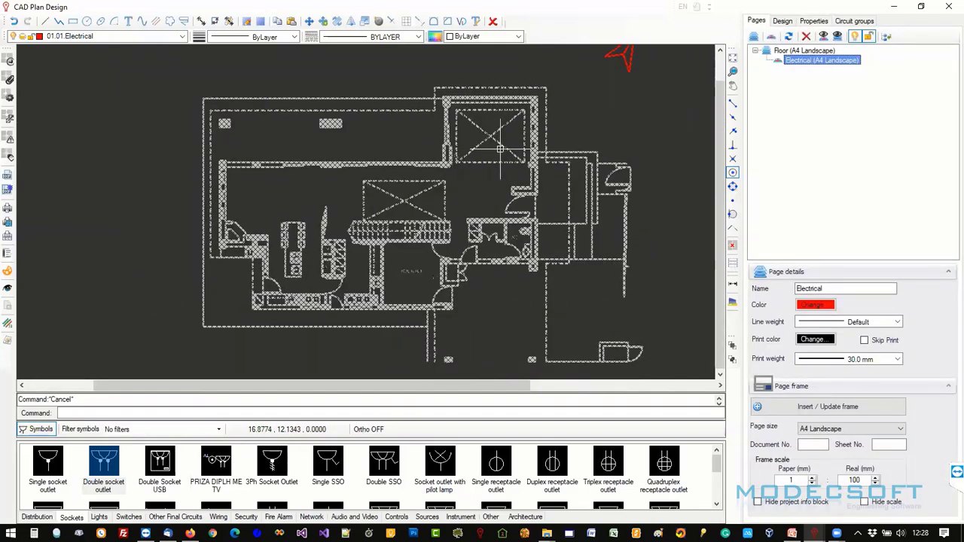
click(499, 149)
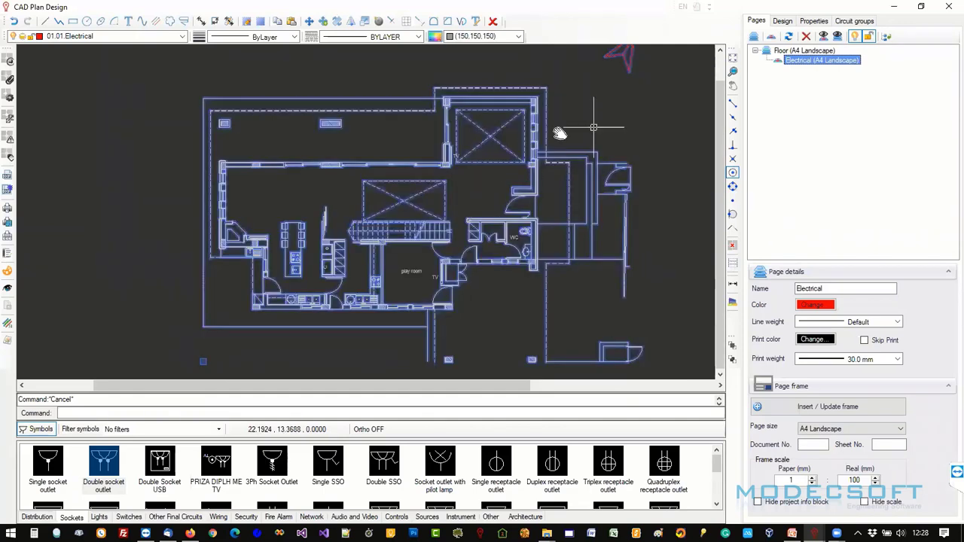
scroll(561, 135, down, 1)
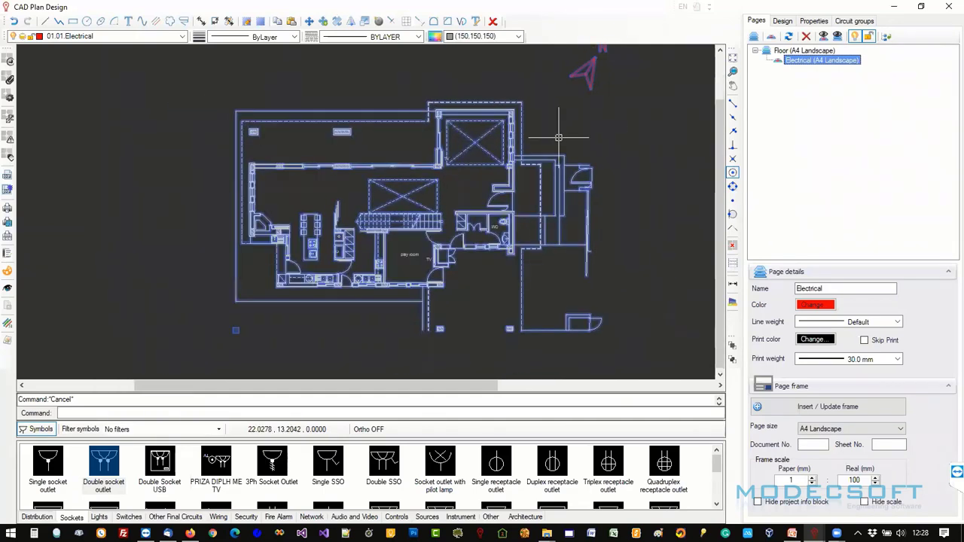
key(Escape)
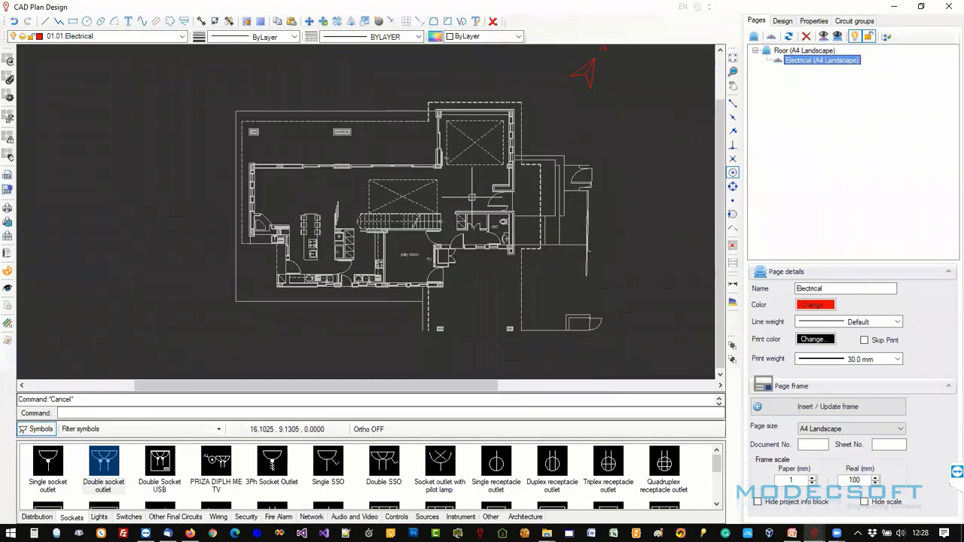
scroll(476, 198, up, 4)
scroll(476, 198, down, 3)
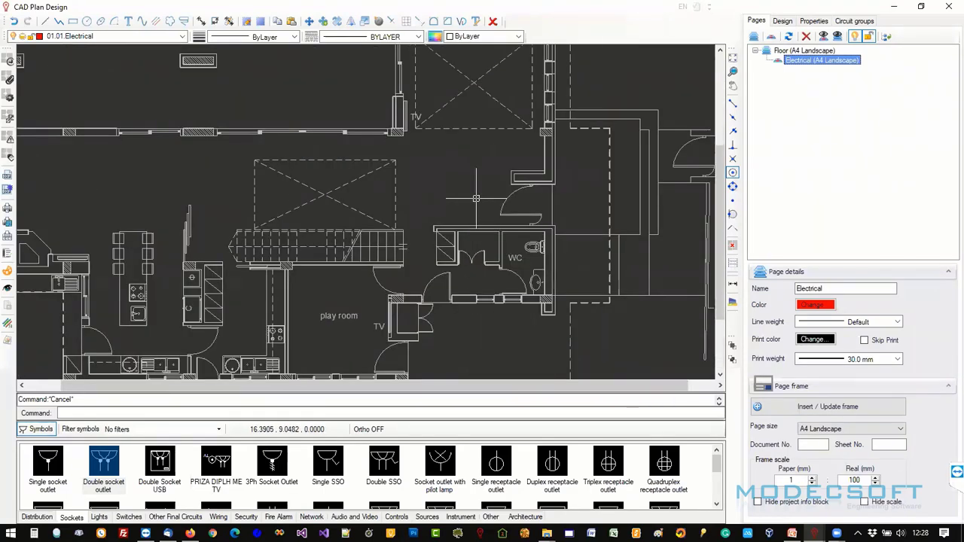
scroll(483, 308, up, 1)
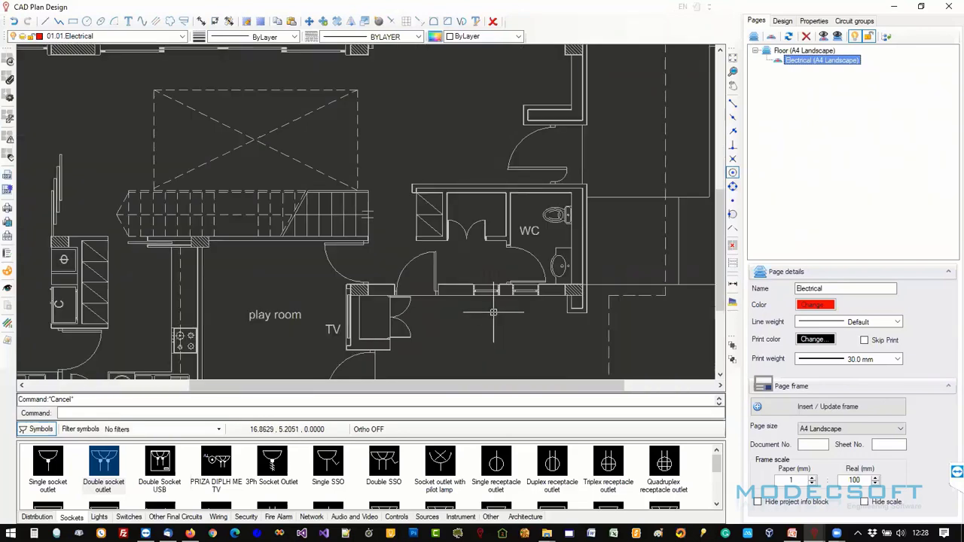
Turn on End Point OSnap and measure the WC door opening between its two frame corners.
click(734, 291)
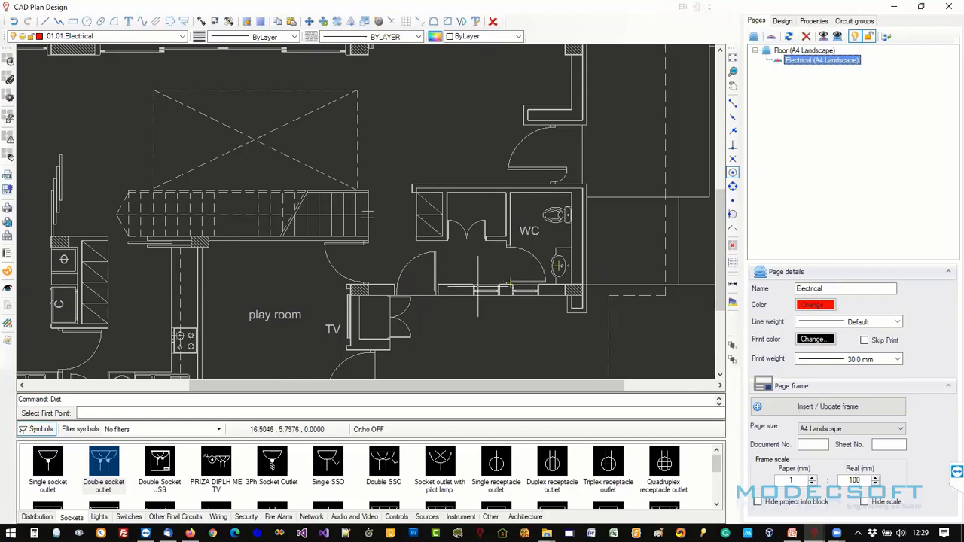
scroll(478, 286, up, 4)
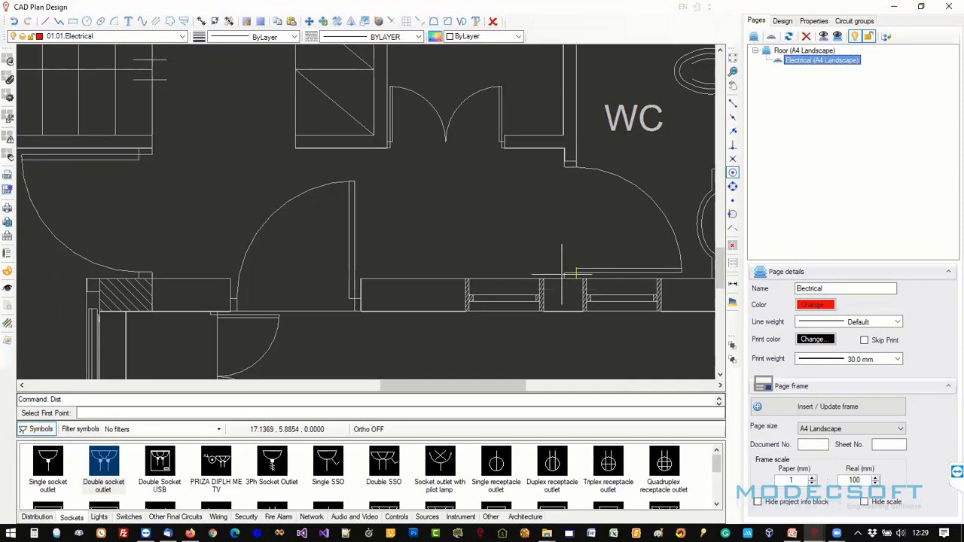
click(734, 107)
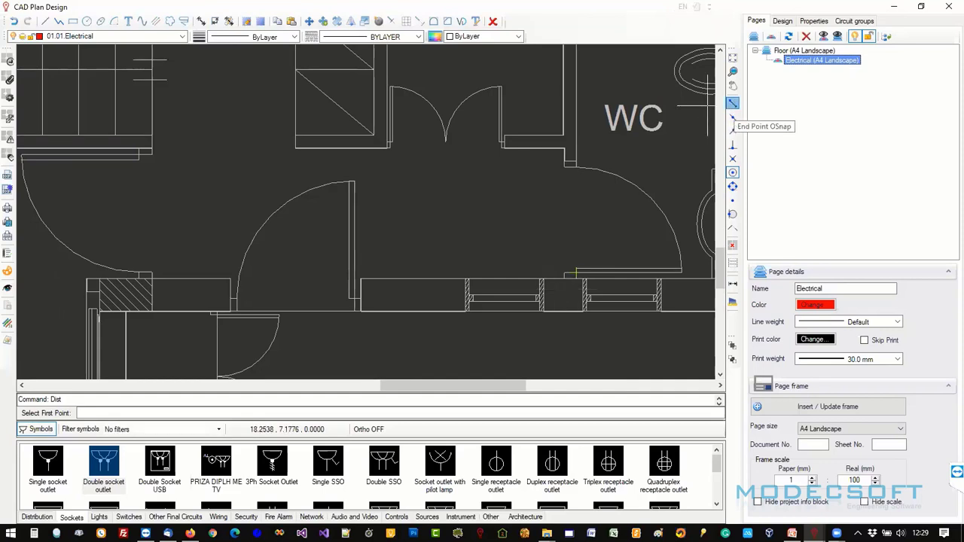
click(564, 272)
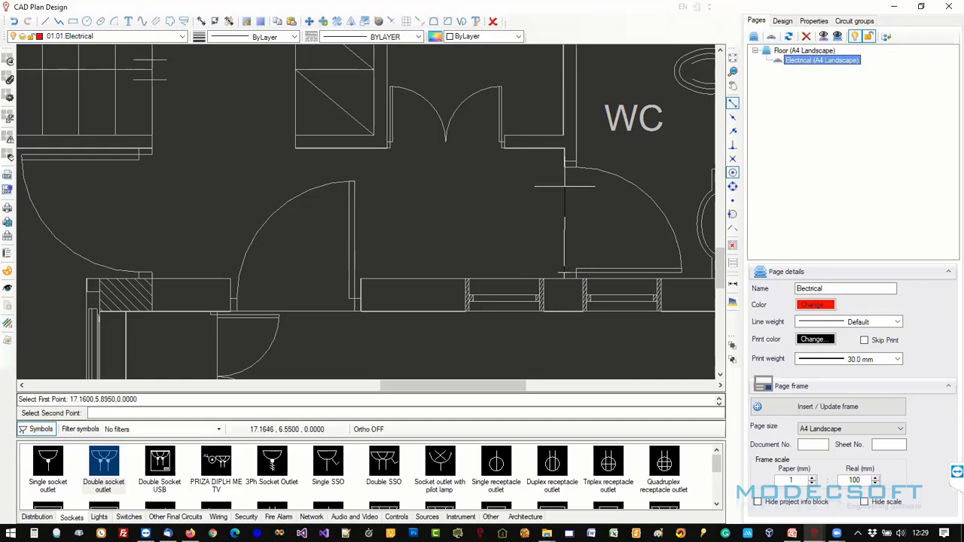
scroll(564, 161, up, 2)
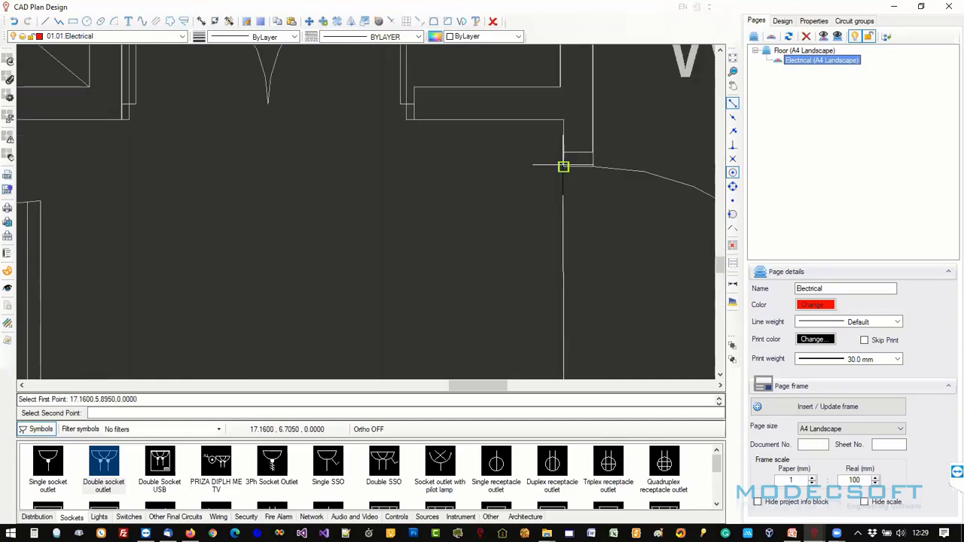
scroll(564, 167, up, 2)
scroll(564, 168, down, 2)
click(497, 274)
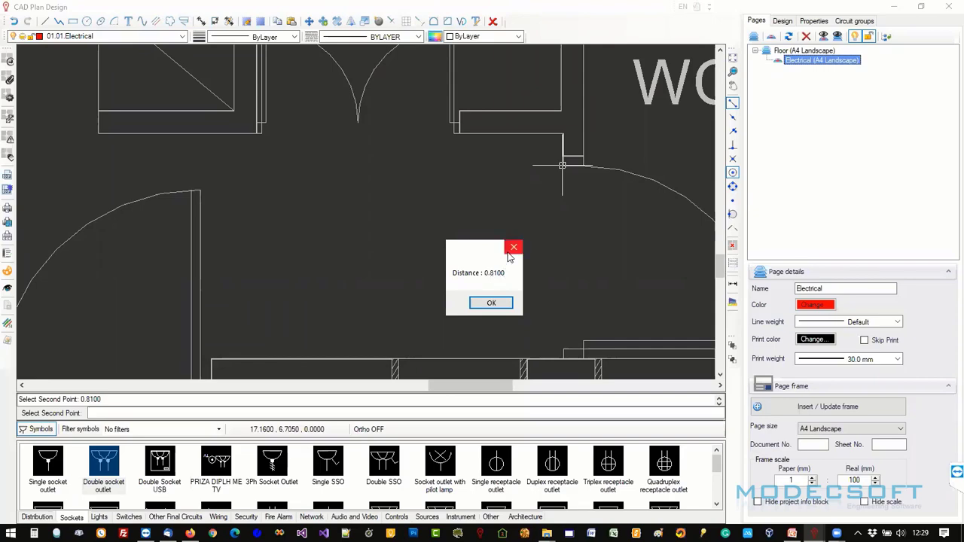
click(514, 247)
scroll(519, 240, down, 2)
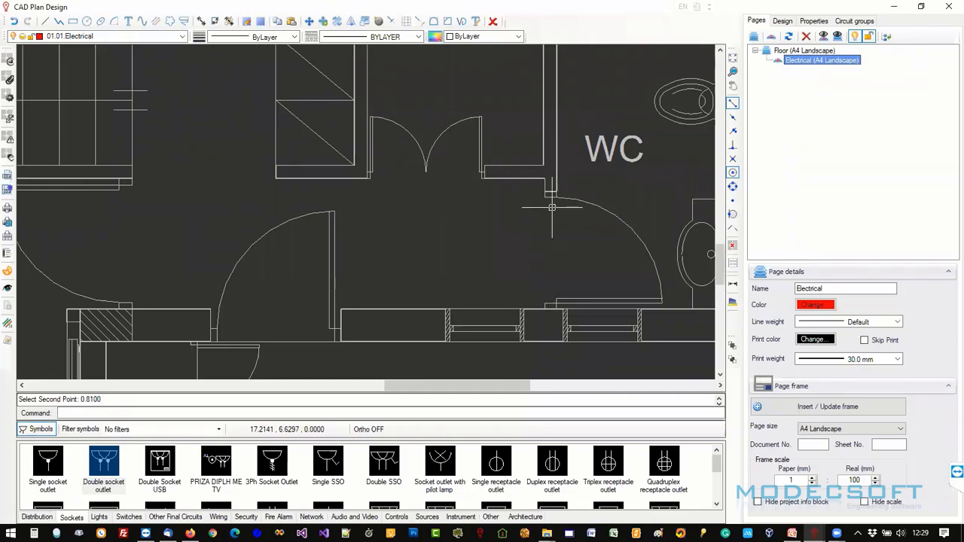
scroll(551, 207, down, 2)
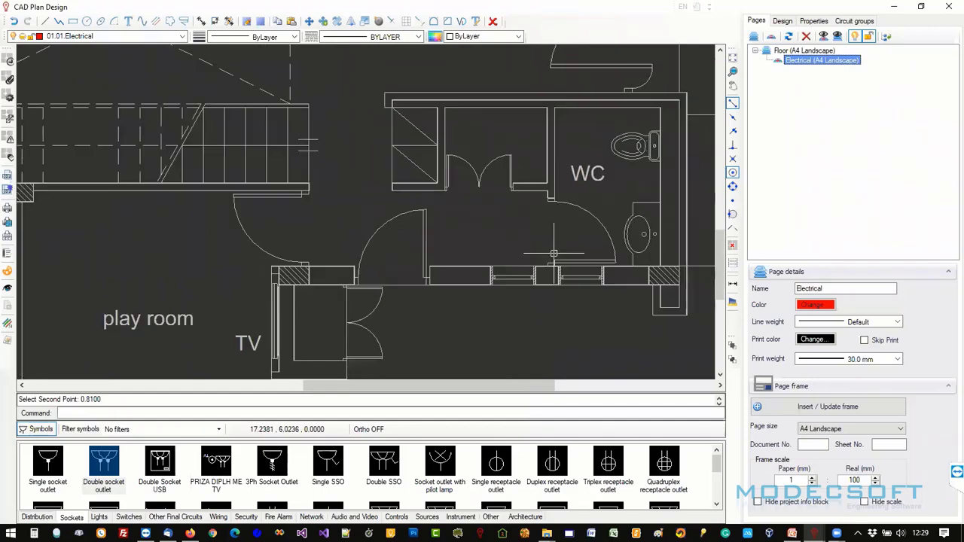
scroll(552, 248, down, 3)
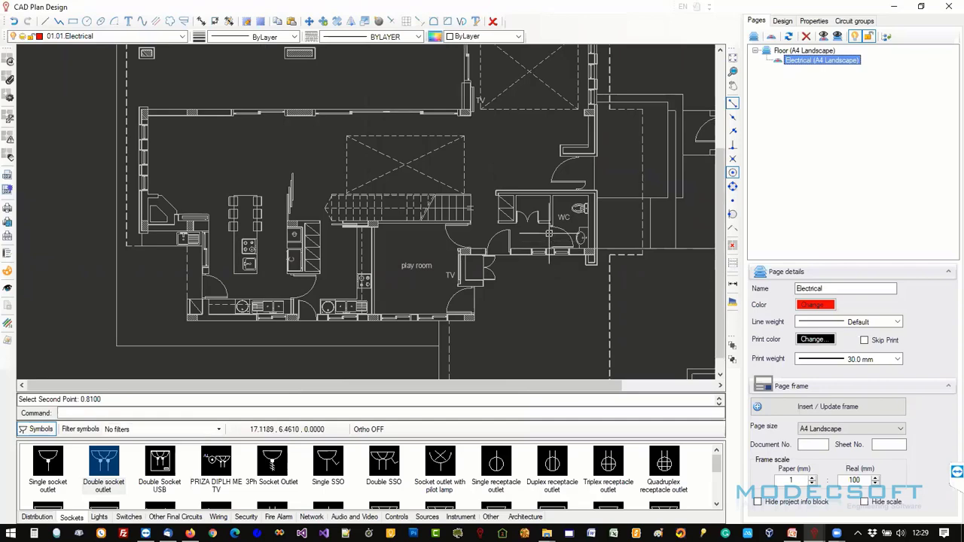
Select the attached floor plan and start Scale xref with a known distance of 2 m, keeping Scale X and Scale Y on.
scroll(549, 233, up, 5)
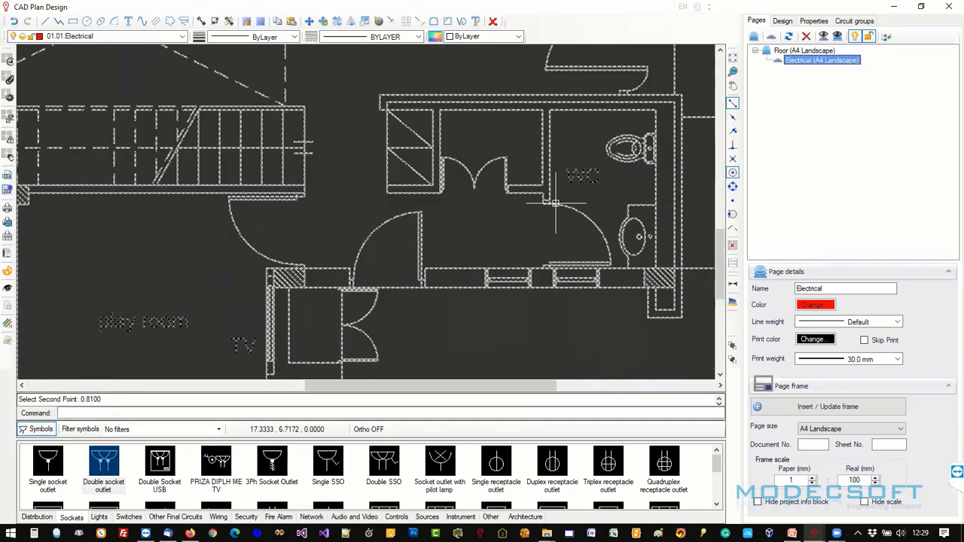
click(550, 267)
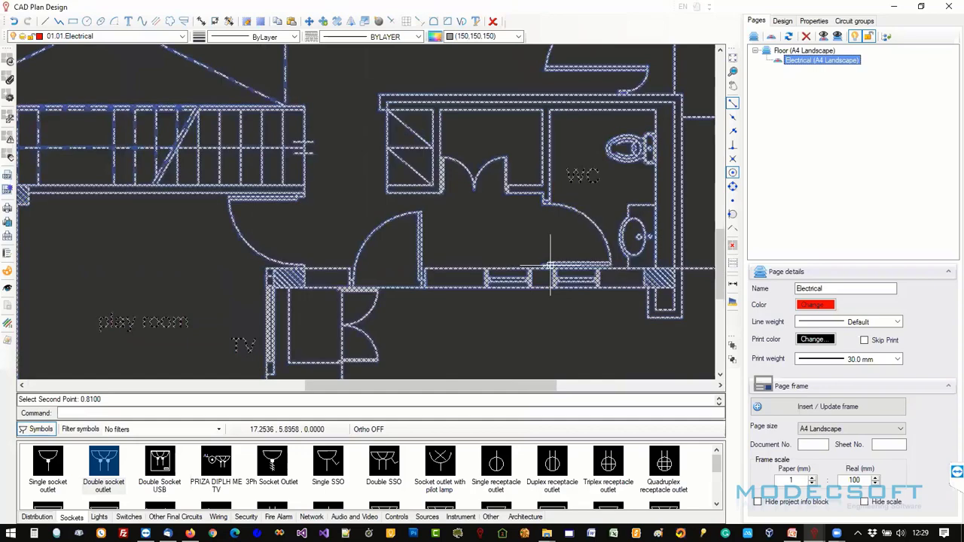
scroll(548, 247, down, 4)
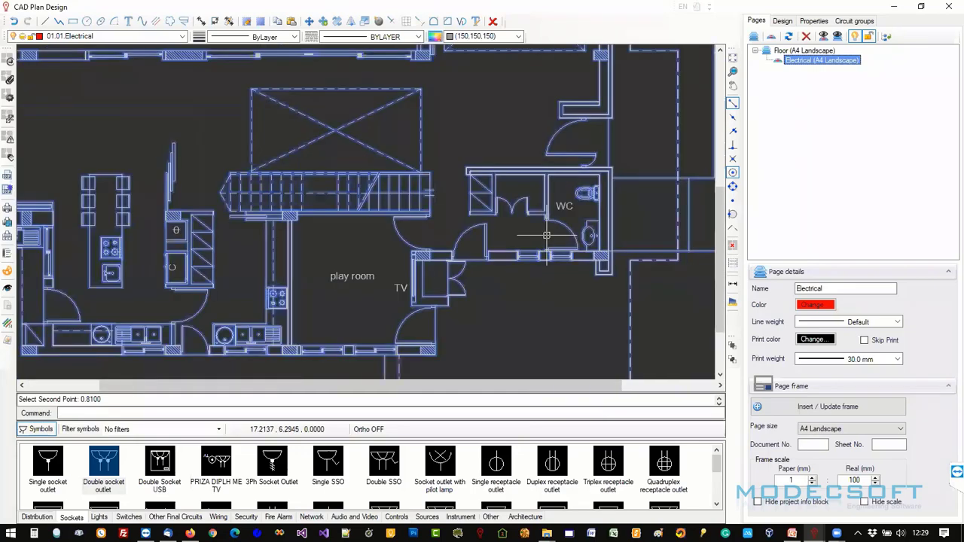
scroll(523, 268, down, 1)
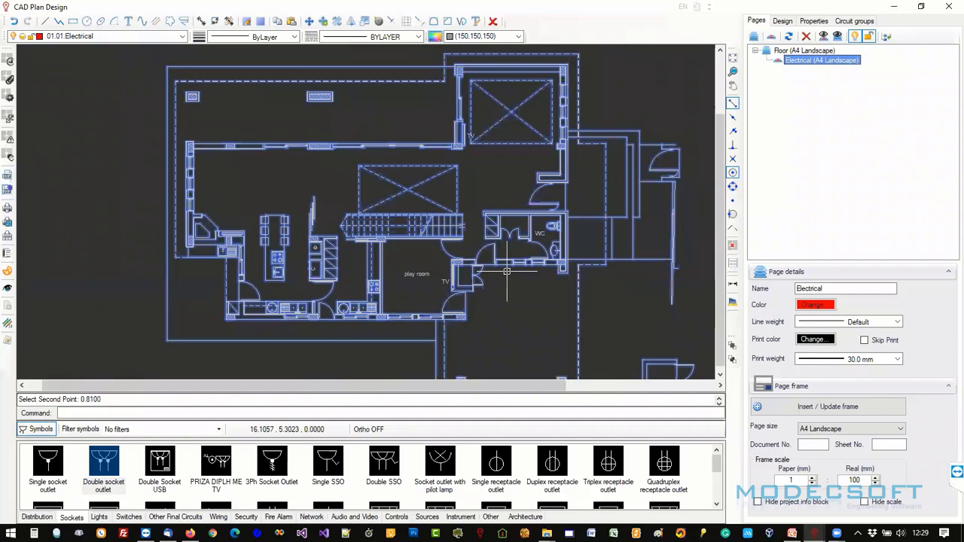
click(10, 120)
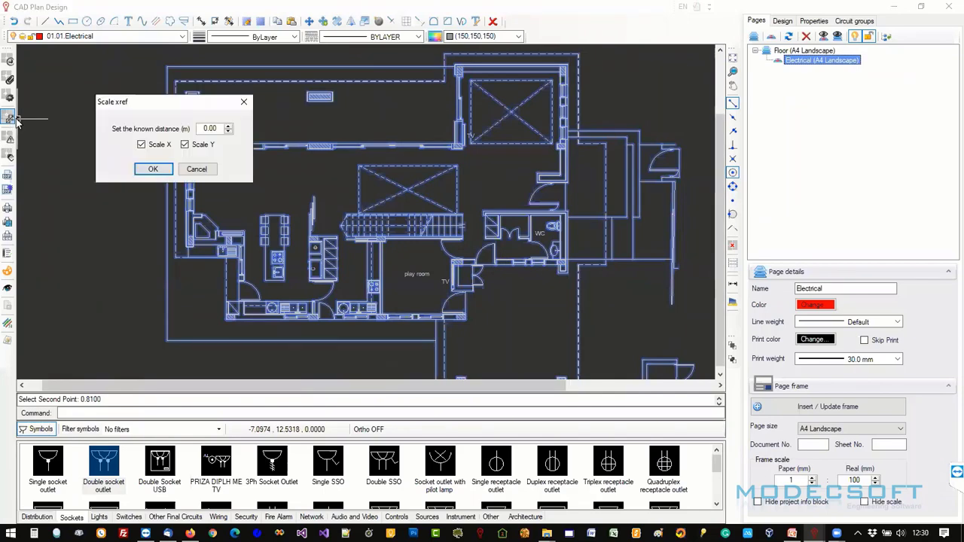
double_click(205, 128)
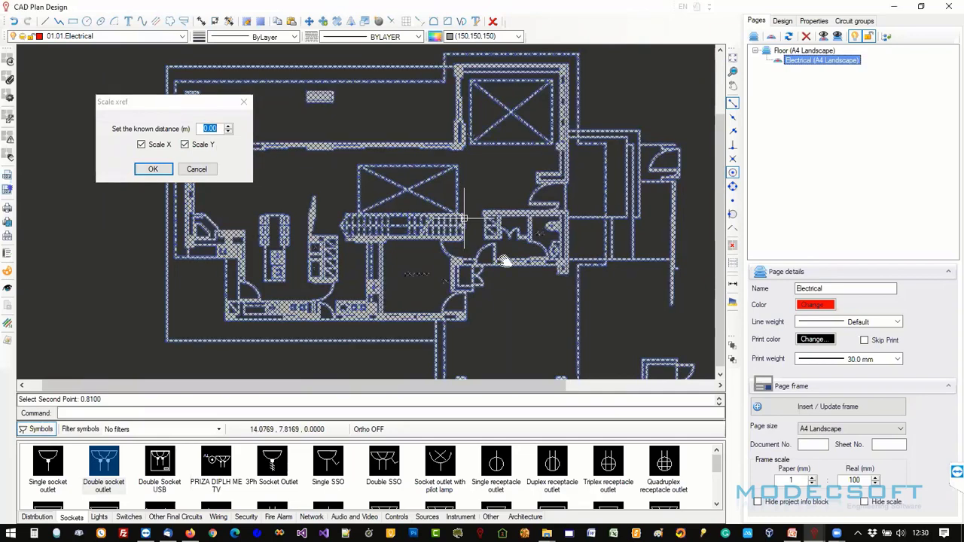
scroll(518, 252, up, 3)
scroll(519, 252, up, 5)
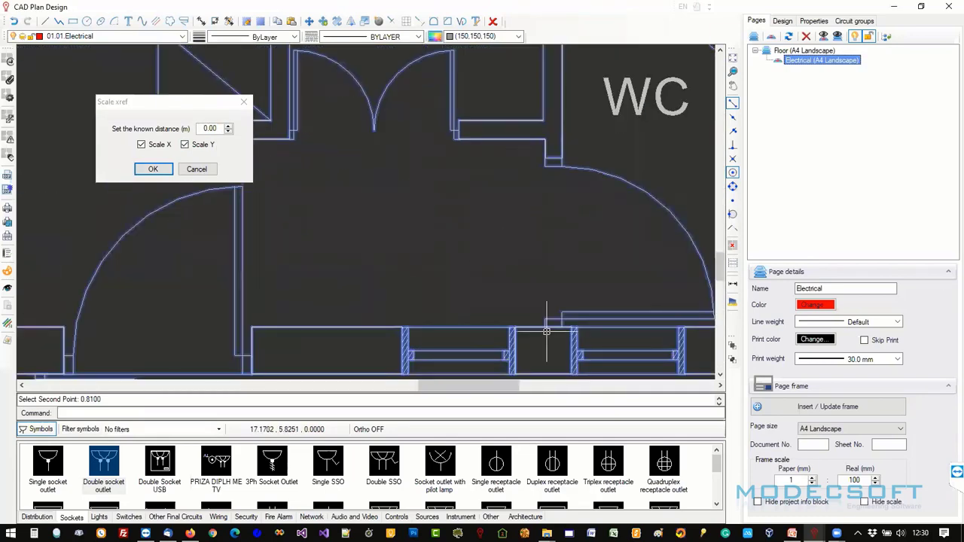
click(549, 162)
text(1)
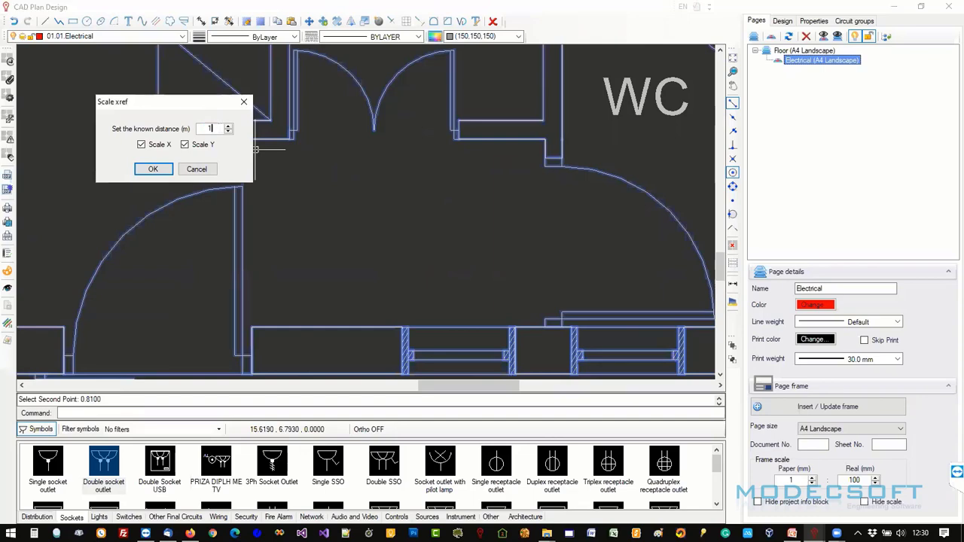
key(BackSpace)
text(2)
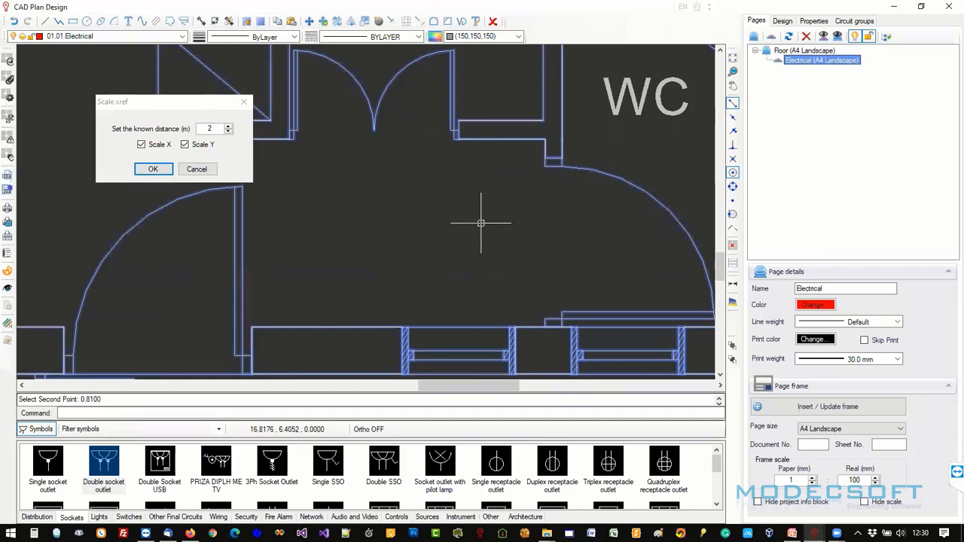
click(169, 172)
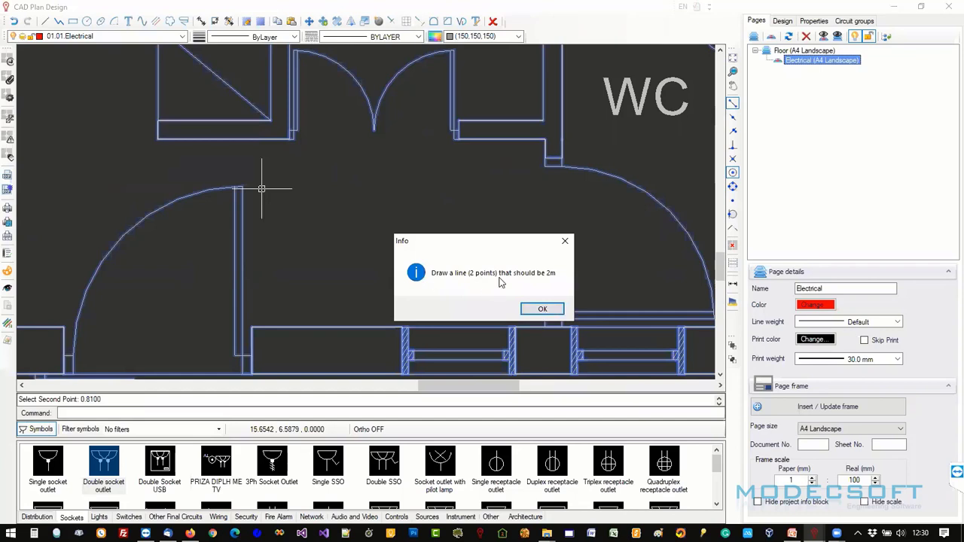
Scale the attached floor plan using the two frame corners of the WC door opening as the 2 m reference line.
click(543, 310)
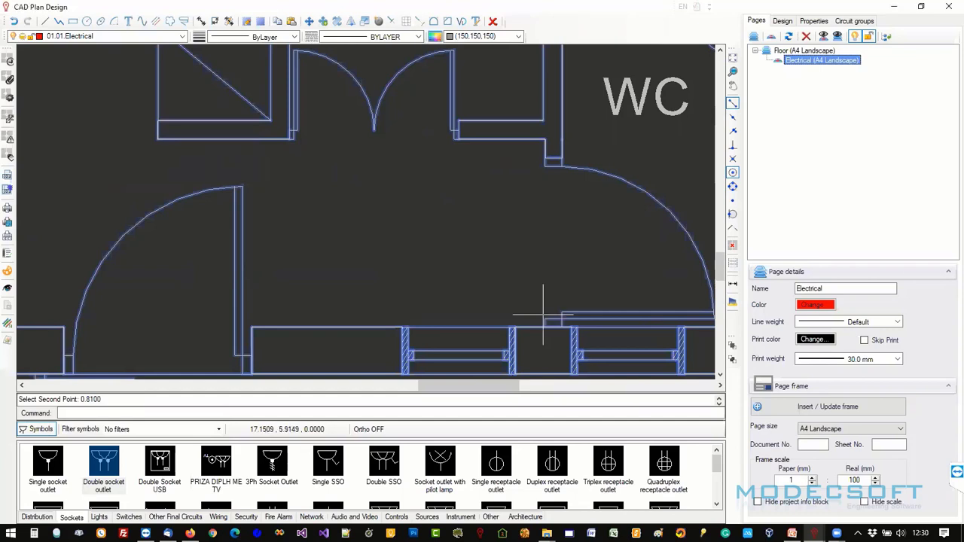
click(546, 172)
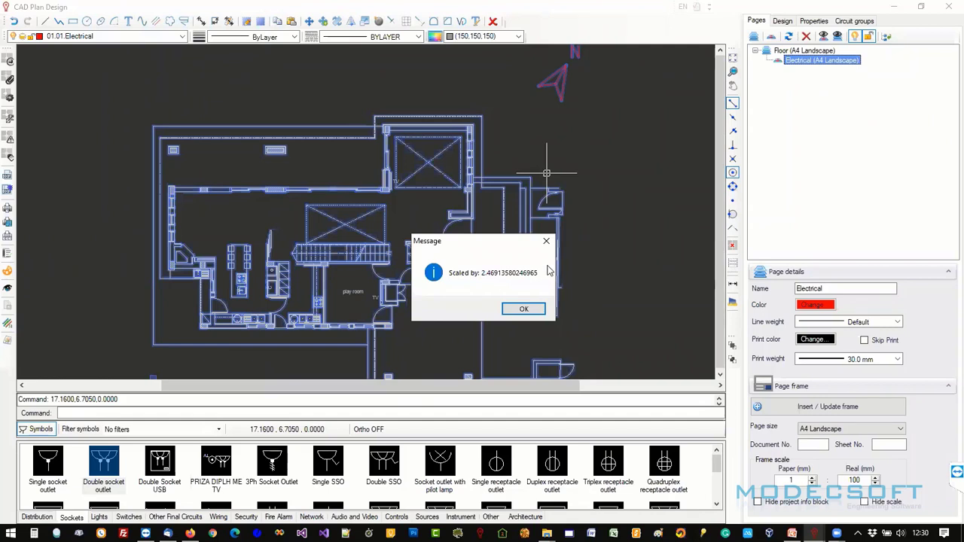
click(546, 241)
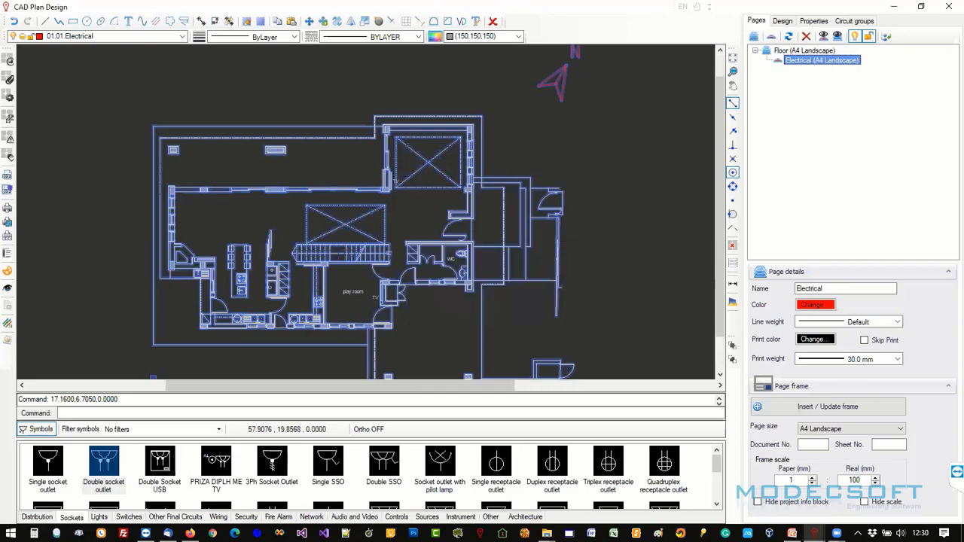
Measure the WC door opening of the rescaled floor plan between its two frame corners with the Dist command.
scroll(652, 197, down, 1)
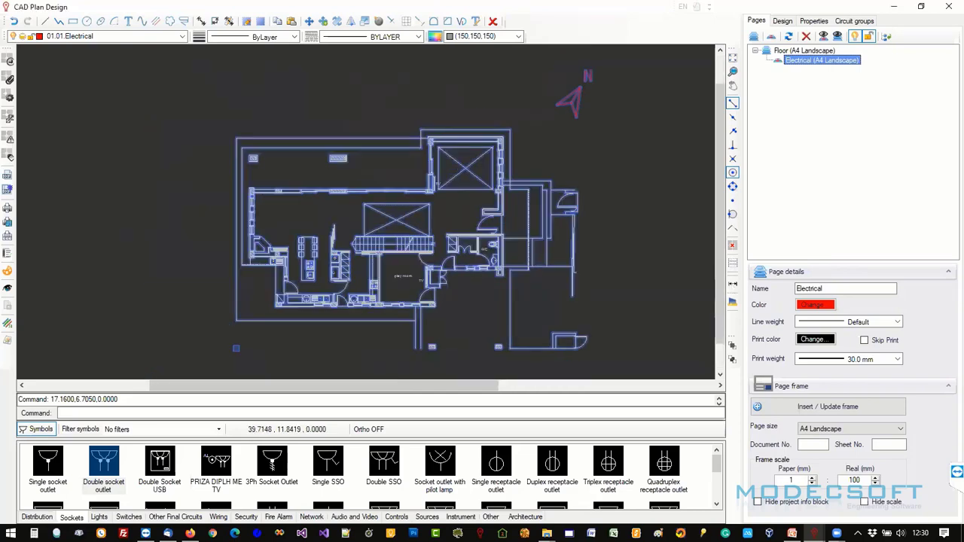
scroll(462, 277, up, 3)
scroll(496, 238, up, 3)
text(dist)
key(Return)
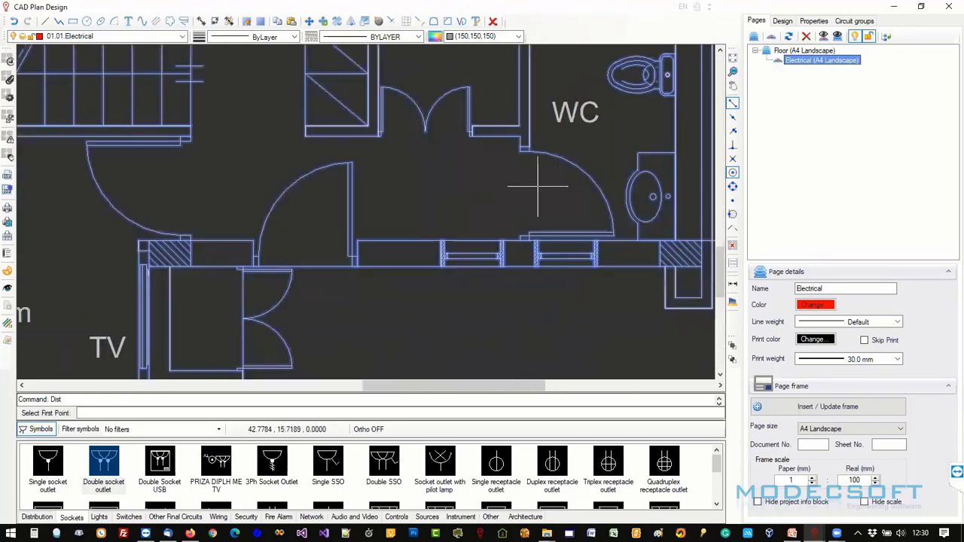
scroll(537, 187, up, 3)
click(515, 147)
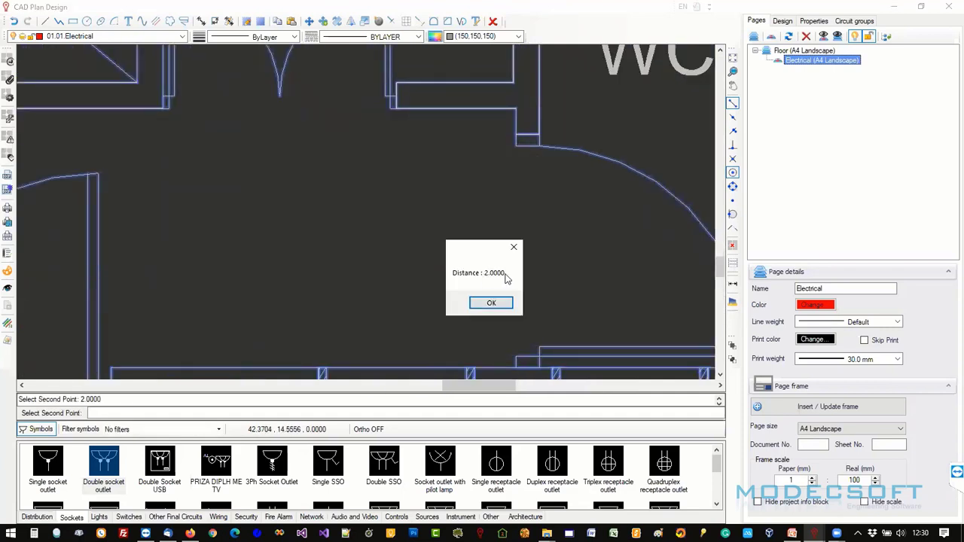
click(513, 248)
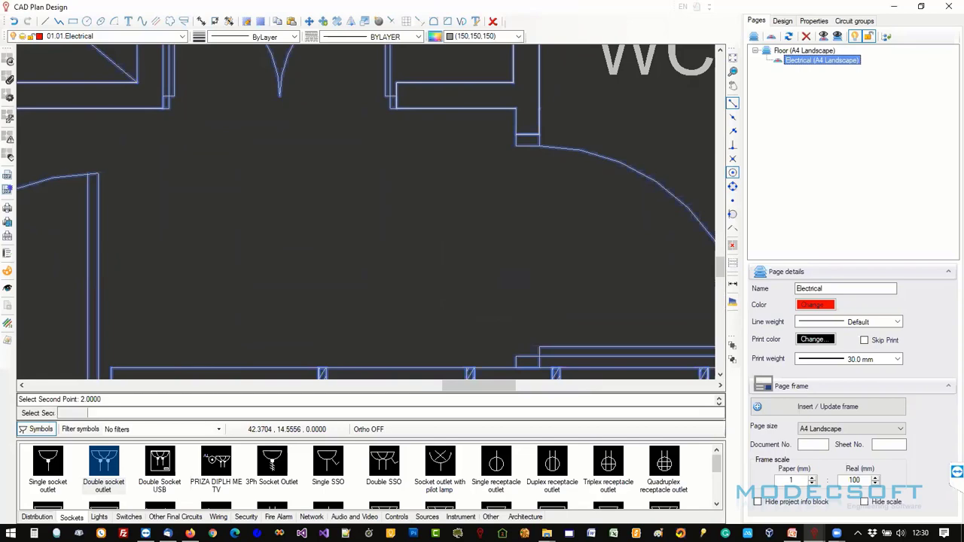
Undo the scaling of the attached floor plan.
scroll(508, 250, down, 3)
scroll(508, 251, down, 1)
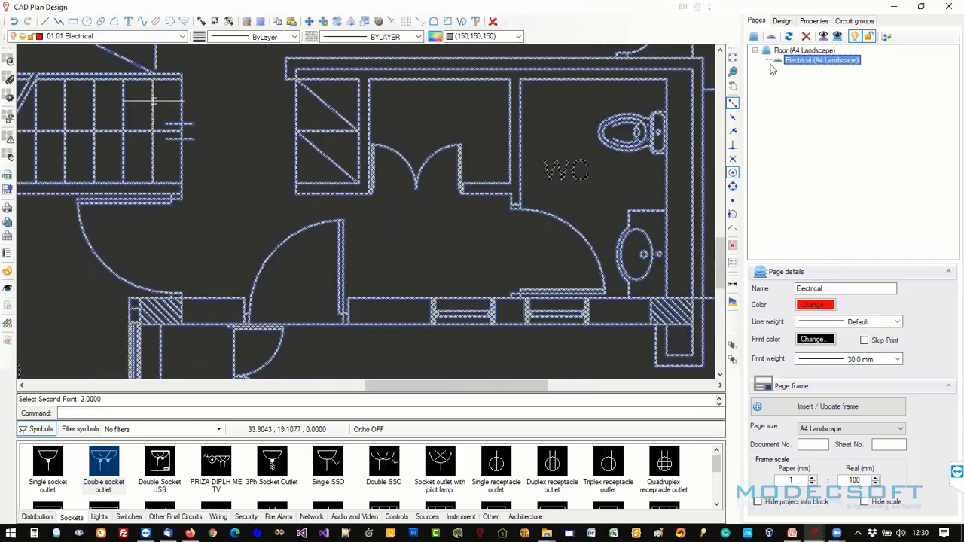
key(ctrl+z)
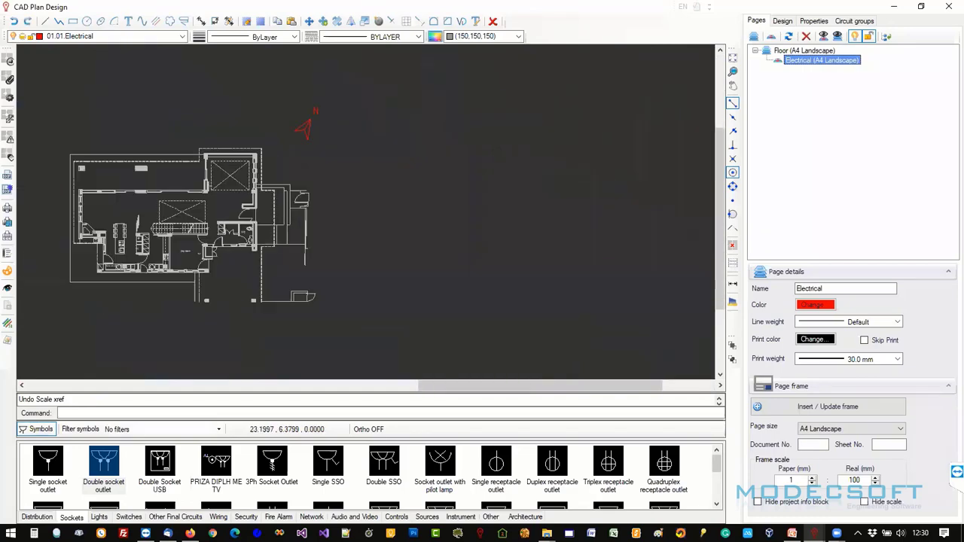
Measure the WC door opening again between its two frame corners to check the restored scale.
scroll(226, 237, up, 6)
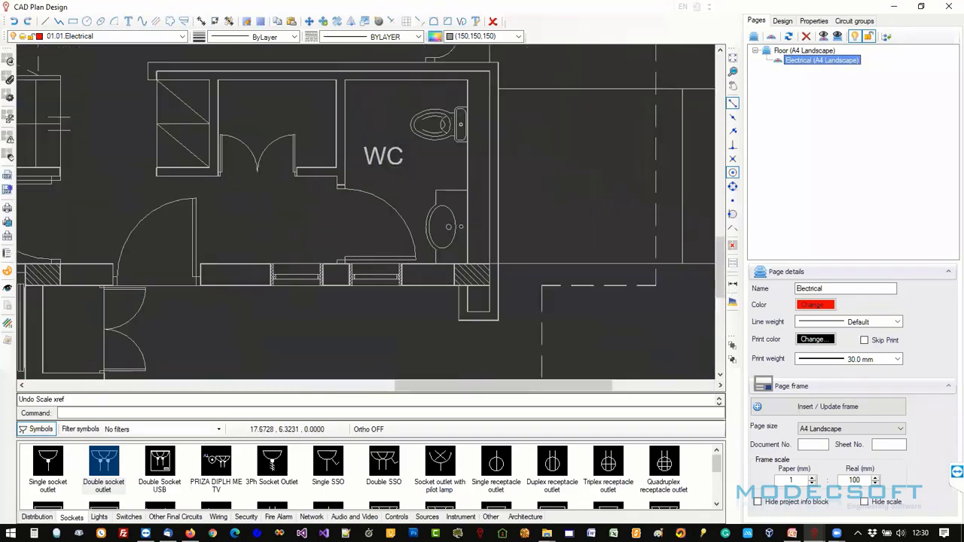
click(732, 284)
scroll(379, 222, up, 3)
click(403, 114)
click(403, 261)
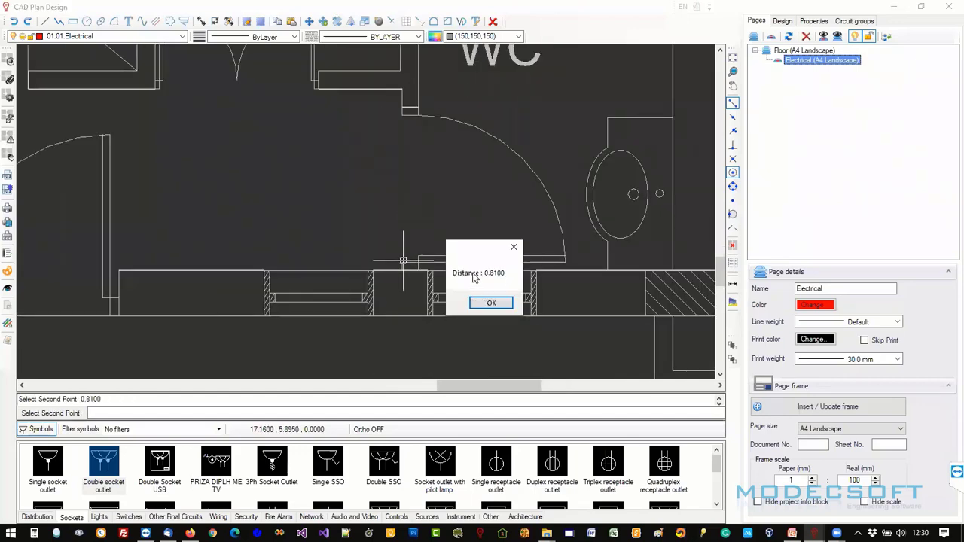
click(514, 247)
scroll(428, 264, down, 4)
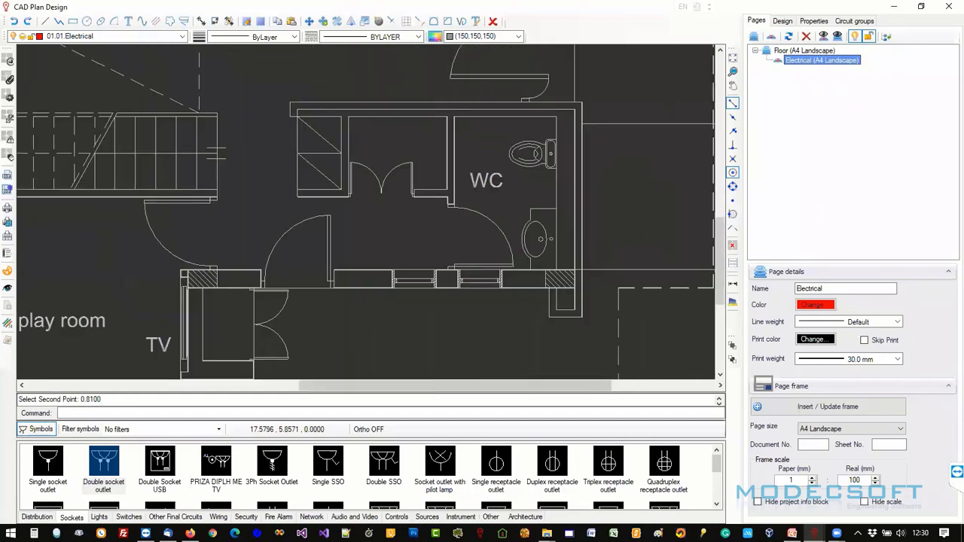
Select the whole floor plan, view the Floor page, and return to the Electrical page to compare their contents.
scroll(463, 268, down, 5)
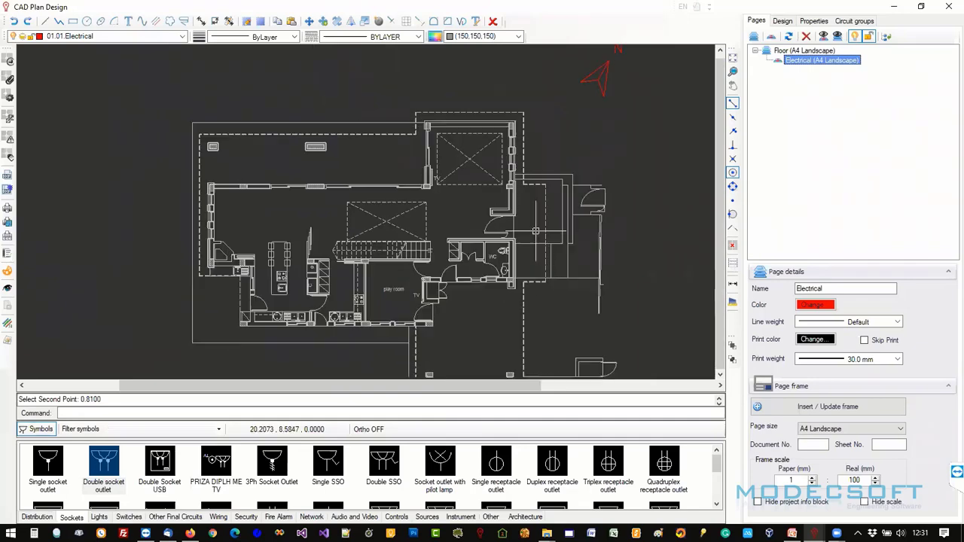
scroll(603, 137, down, 2)
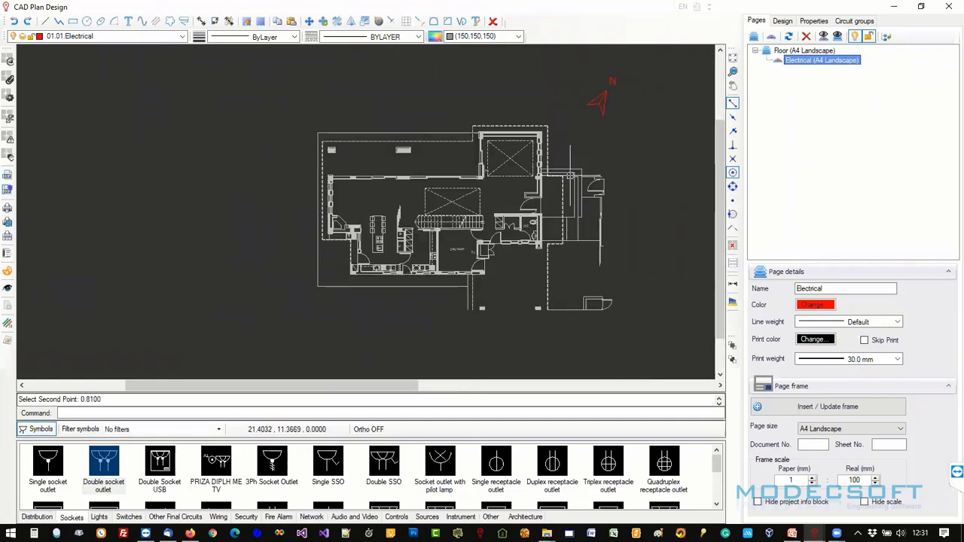
click(791, 62)
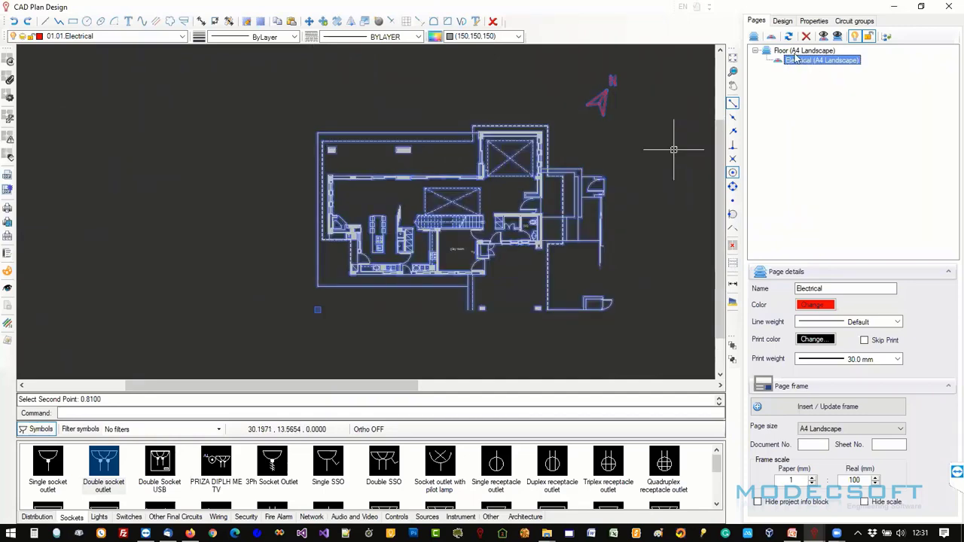
click(789, 50)
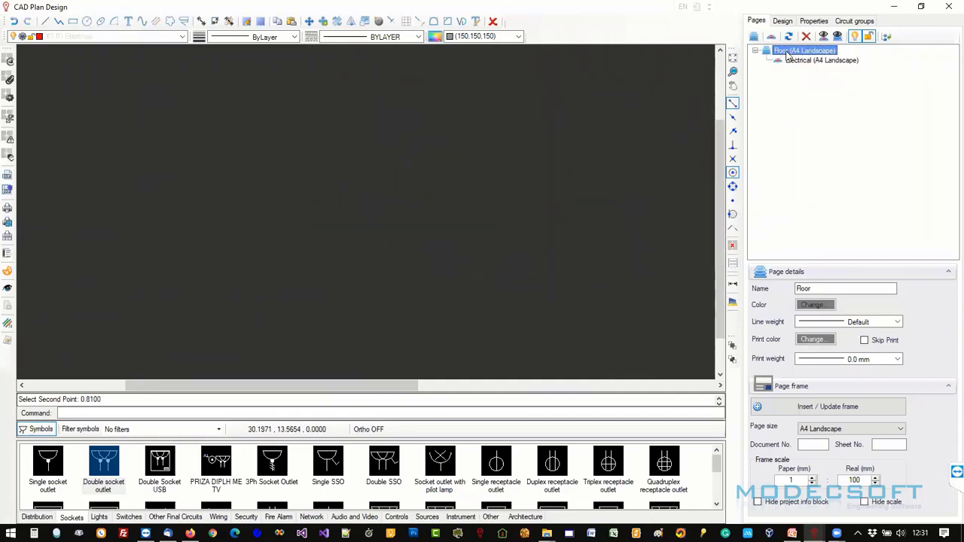
scroll(645, 149, up, 3)
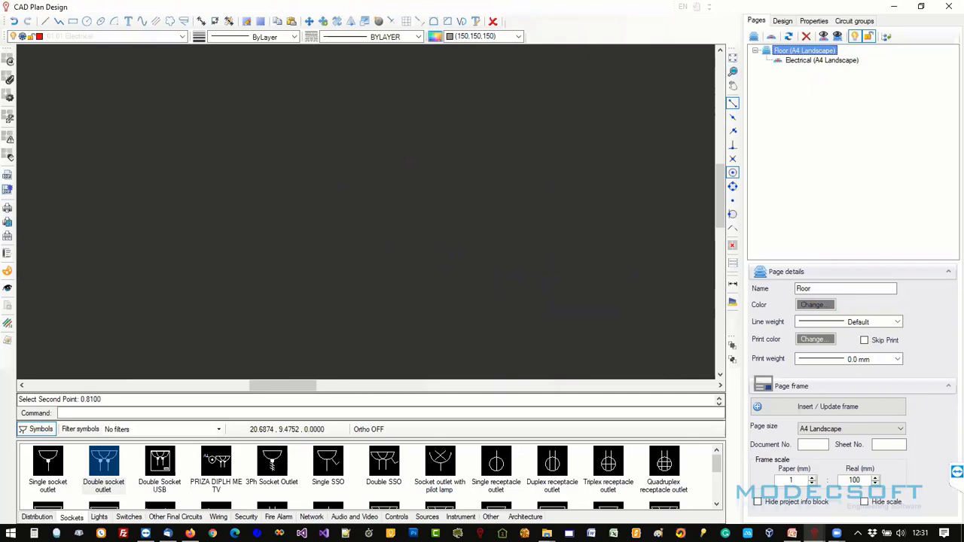
click(800, 61)
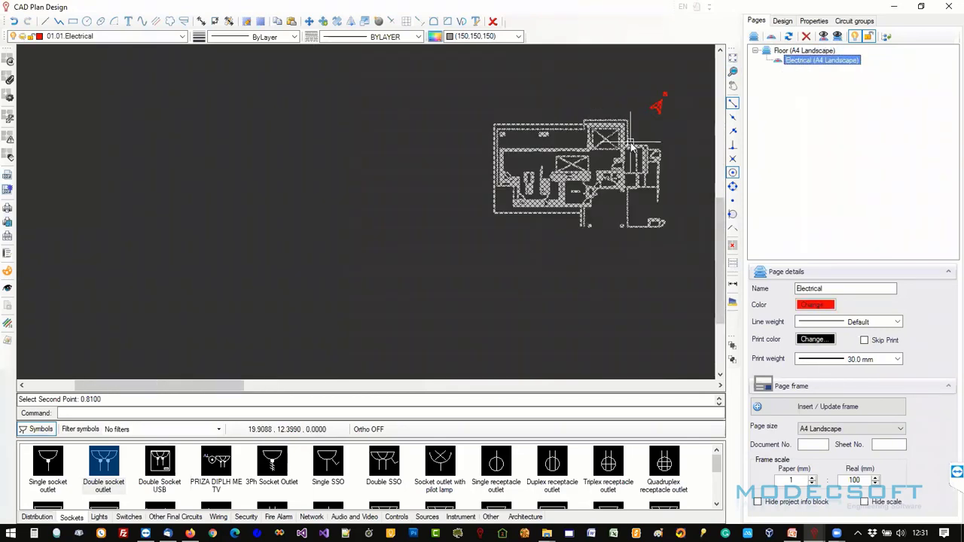
scroll(533, 177, up, 3)
click(532, 175)
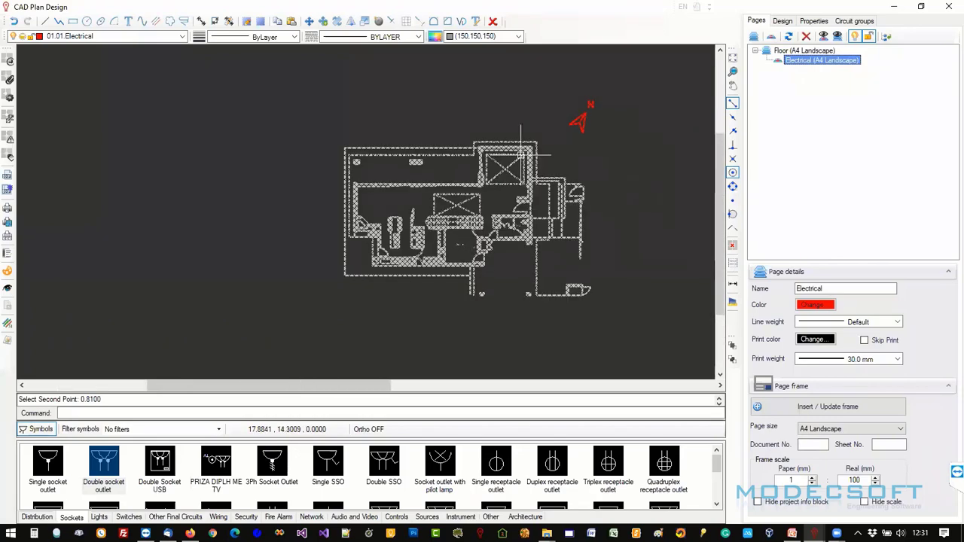
scroll(522, 164, up, 2)
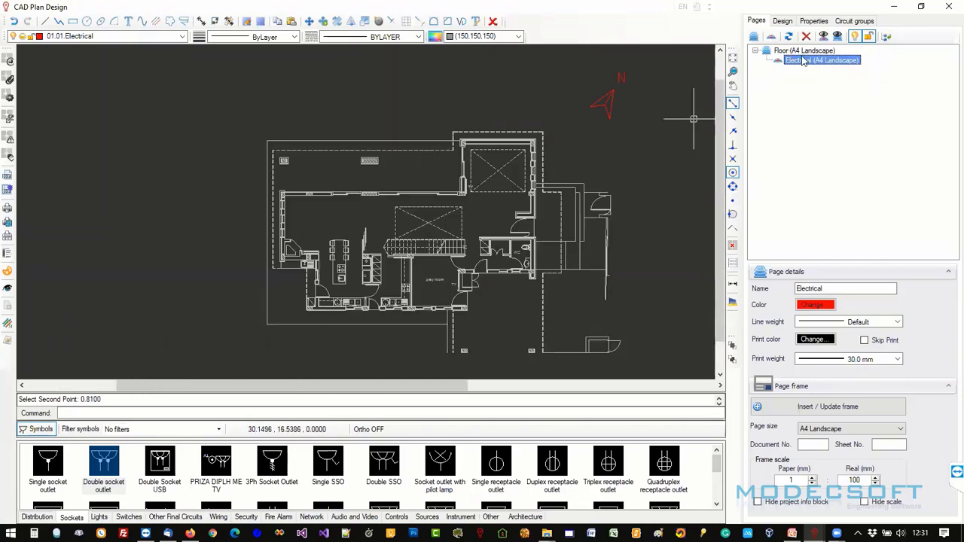
Switch between the Floor and Electrical pages again to check which one holds the attached floor plan, ending on Electrical.
click(857, 38)
click(776, 50)
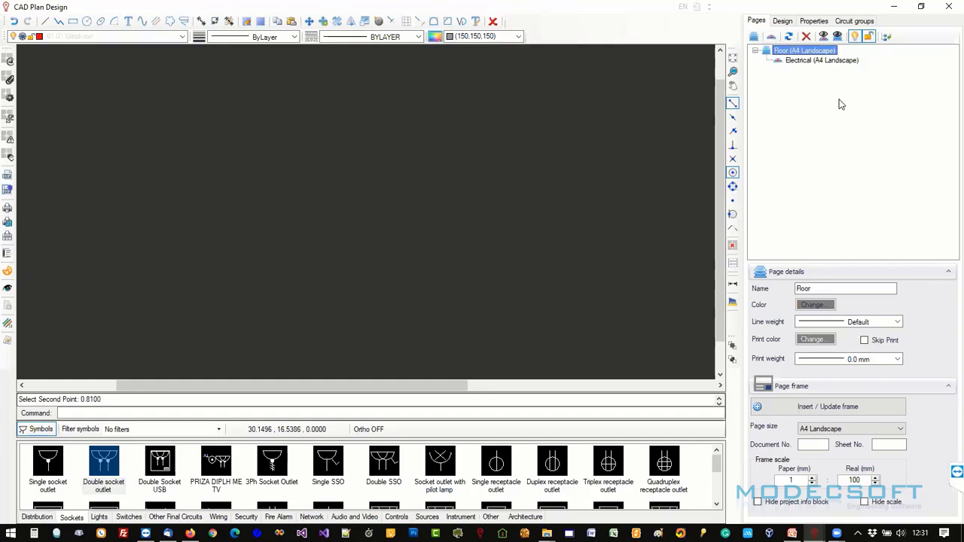
click(798, 61)
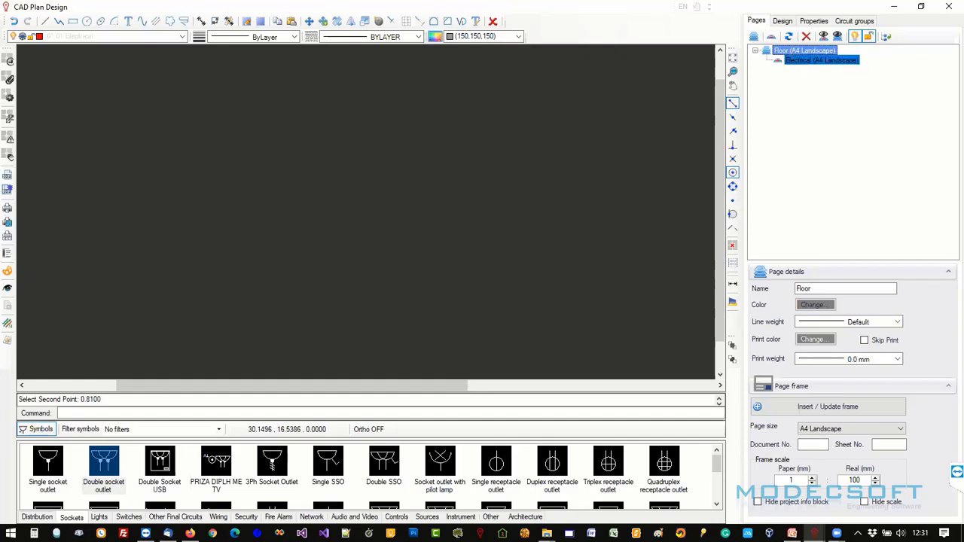
double_click(788, 62)
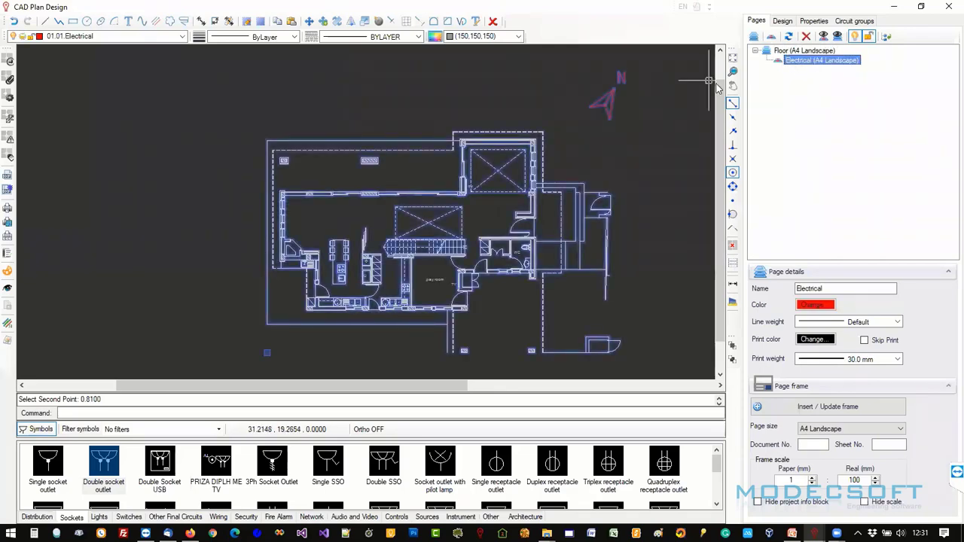
double_click(788, 51)
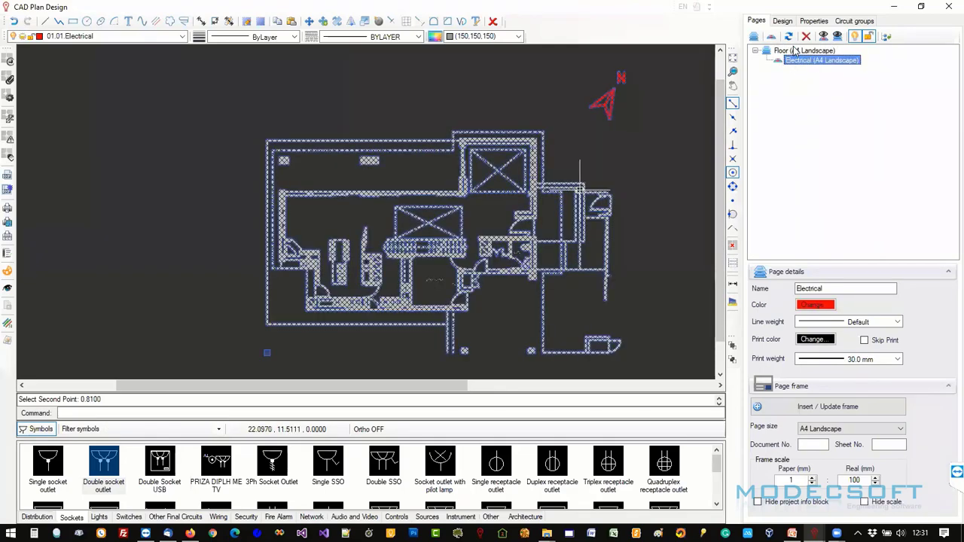
double_click(799, 62)
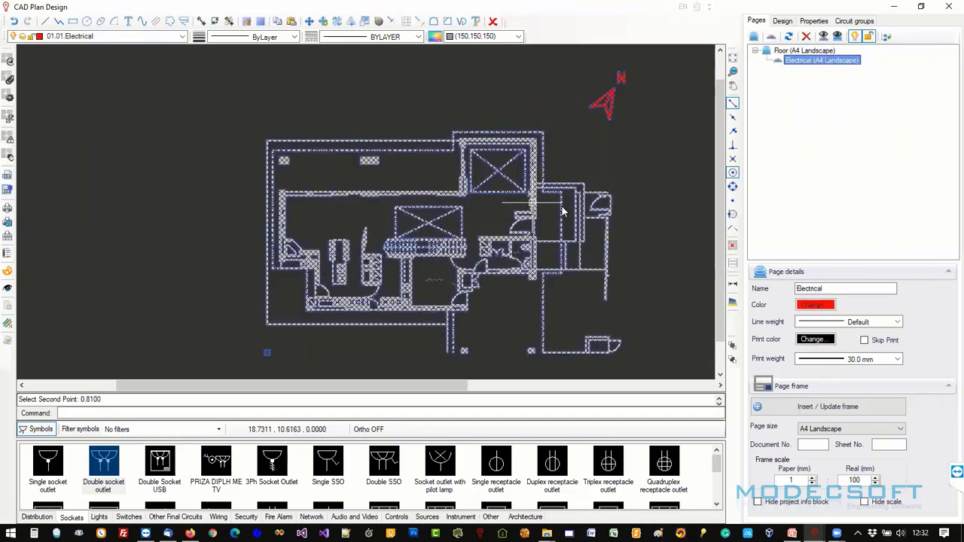
Move the selected floor plan from the Electrical page to the Floor page.
right_click(582, 390)
mouse_move(582, 388)
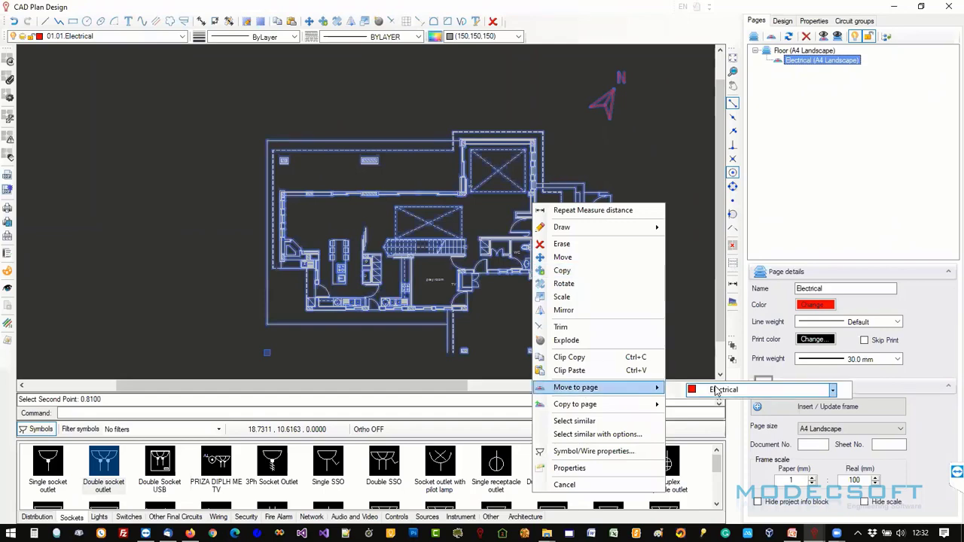
click(723, 389)
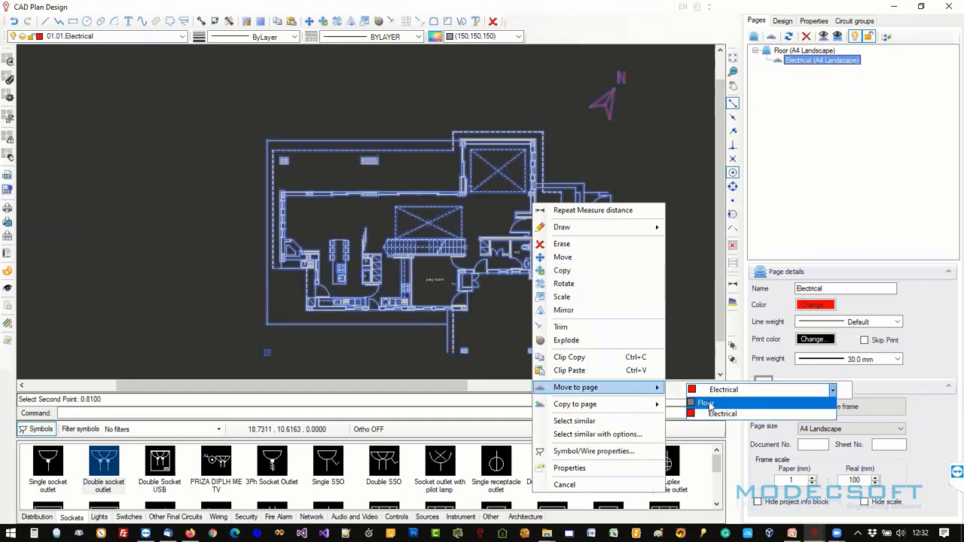
click(708, 403)
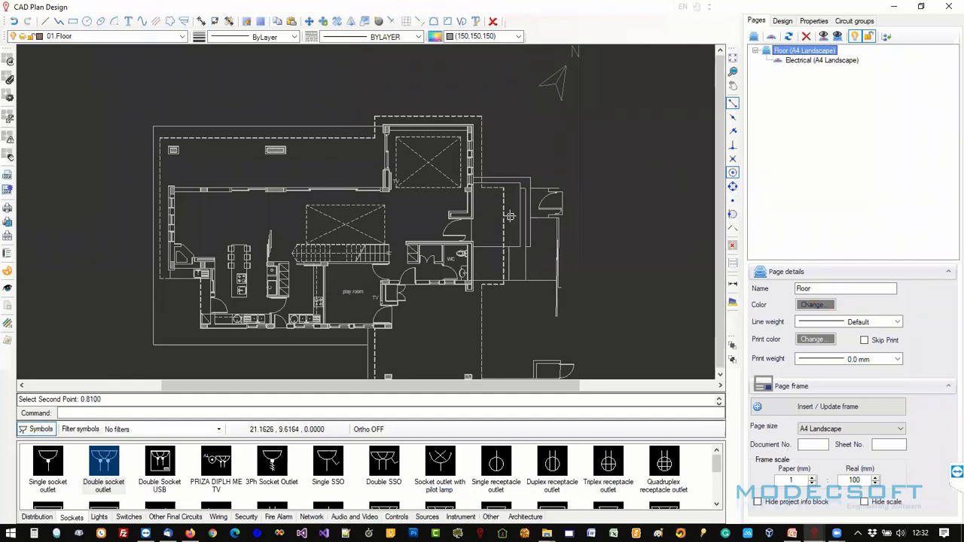
click(503, 218)
Return to the Electrical page and try to select the floor plan to check whether it can be edited there.
click(802, 62)
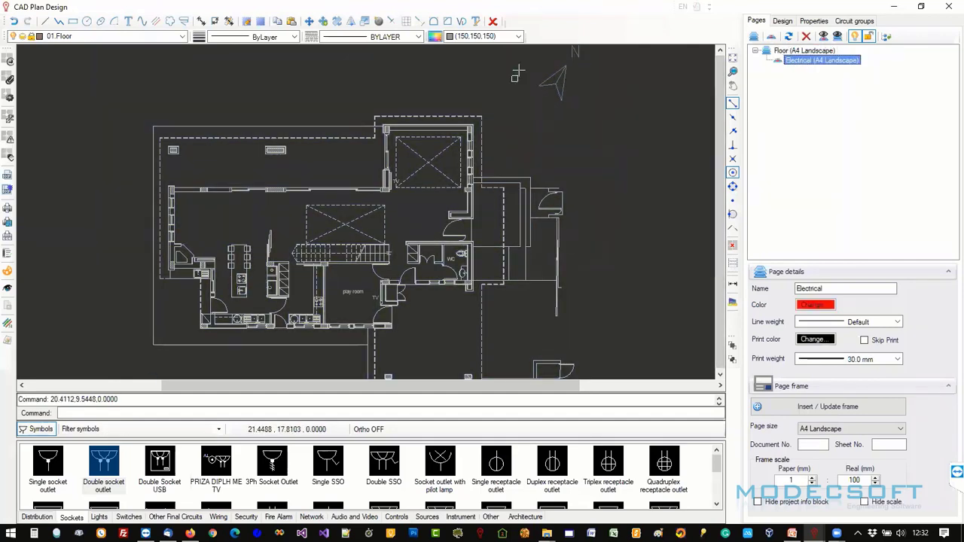
click(377, 247)
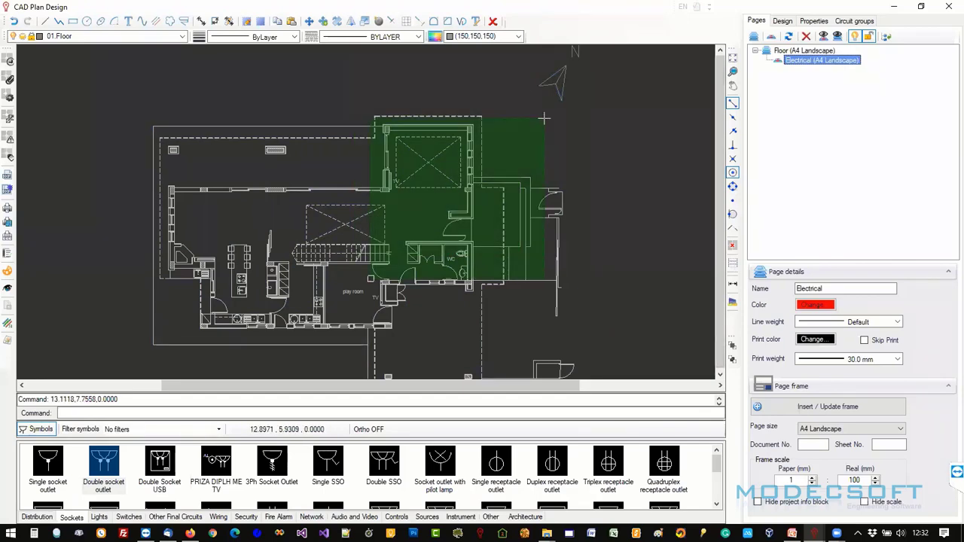
scroll(476, 184, up, 4)
scroll(475, 184, down, 5)
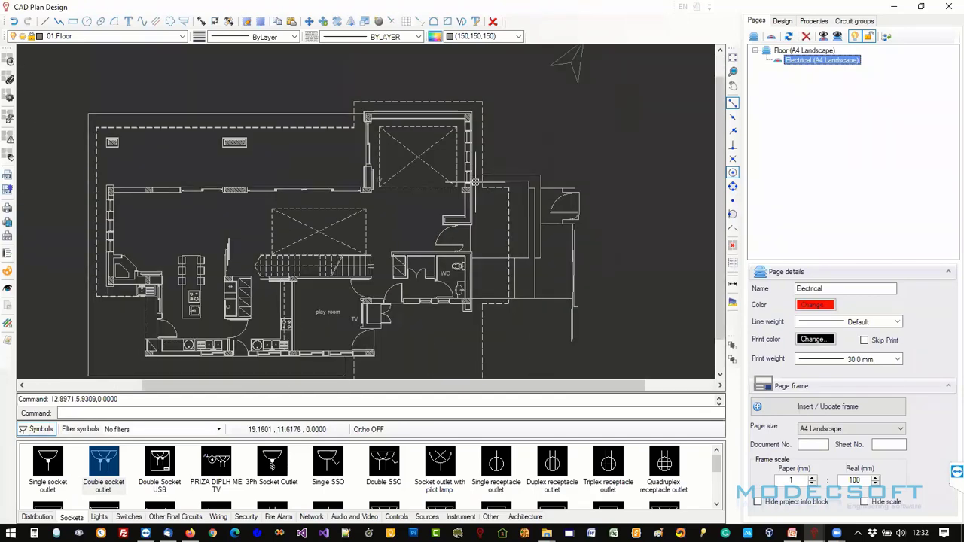
scroll(475, 183, up, 4)
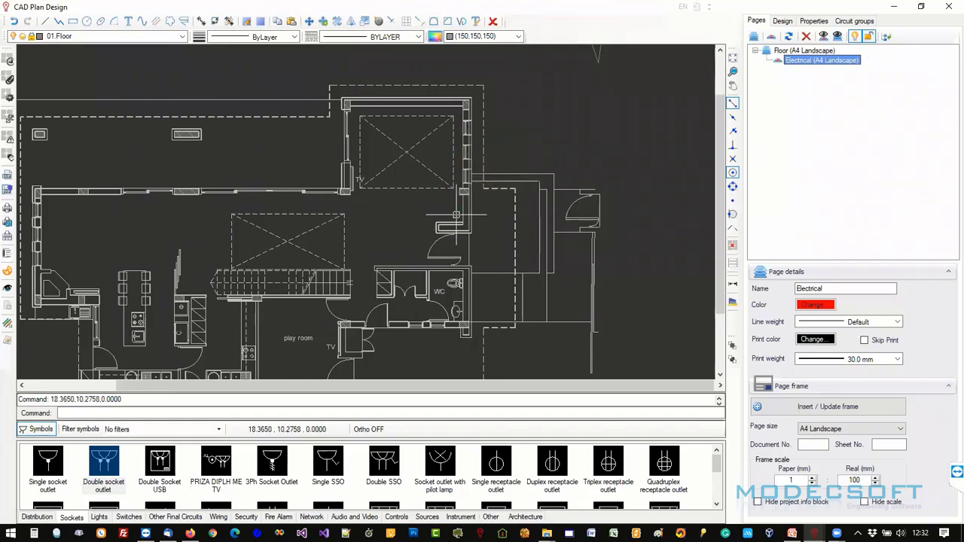
scroll(455, 216, down, 3)
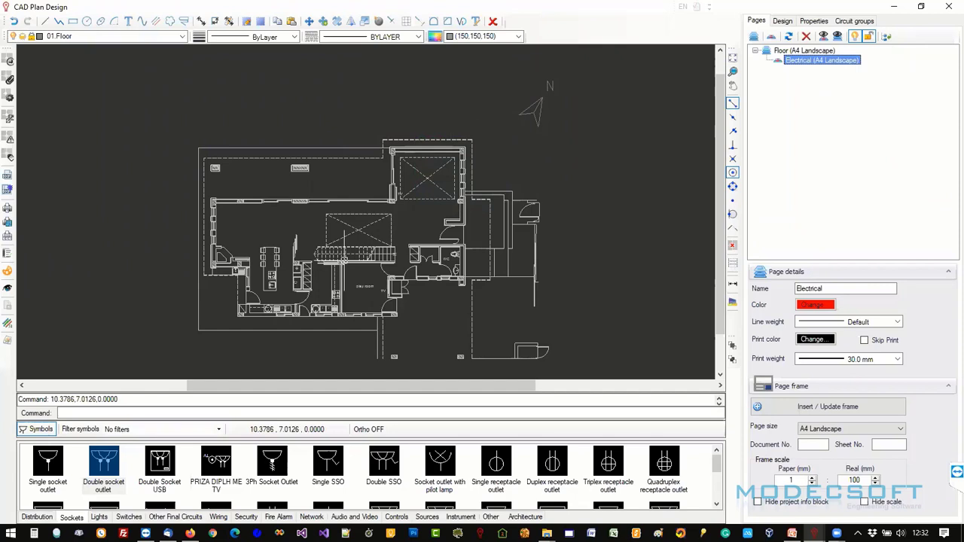
Freeze and thaw the 01.Floor layer, and unlock it.
click(180, 39)
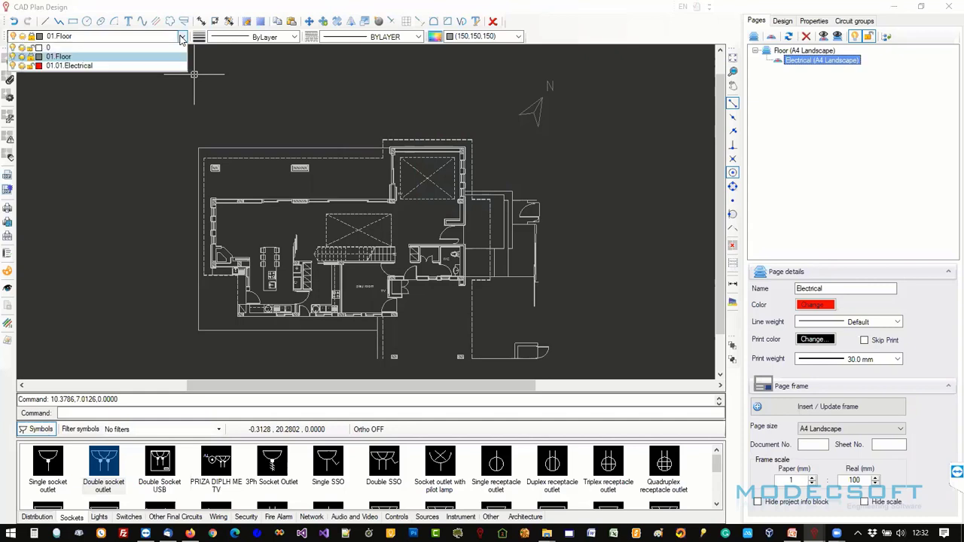
click(22, 58)
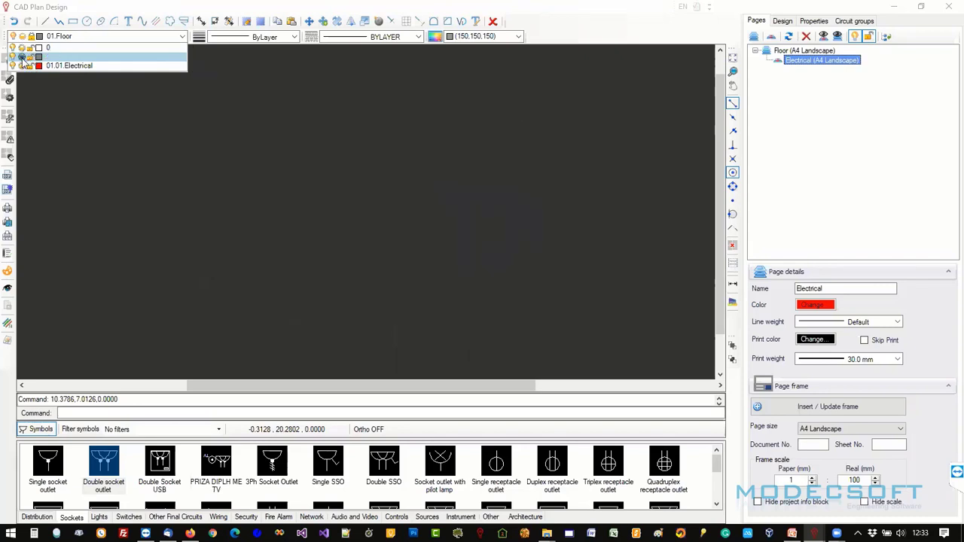
click(22, 58)
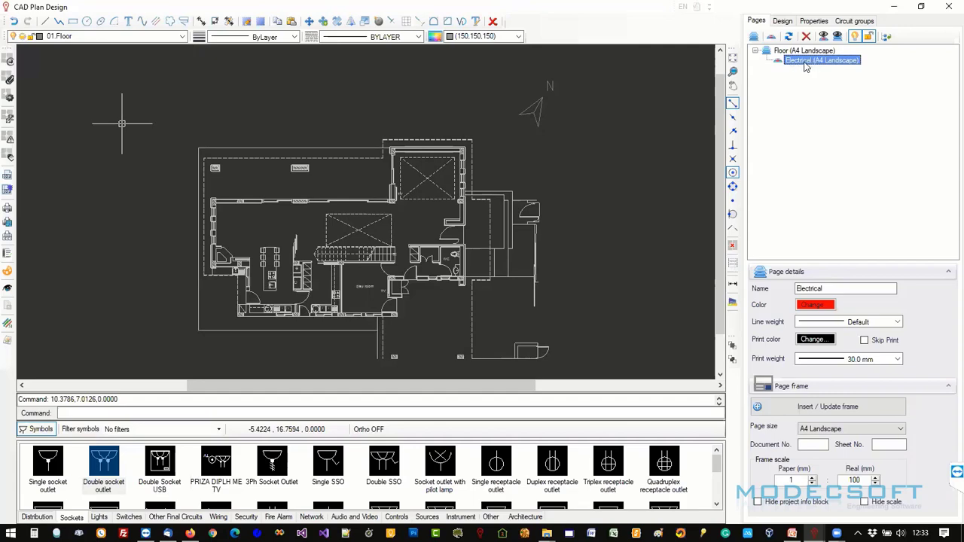
Select the whole floor plan and examine the status of its 01.Floor layer in the layer list.
click(518, 213)
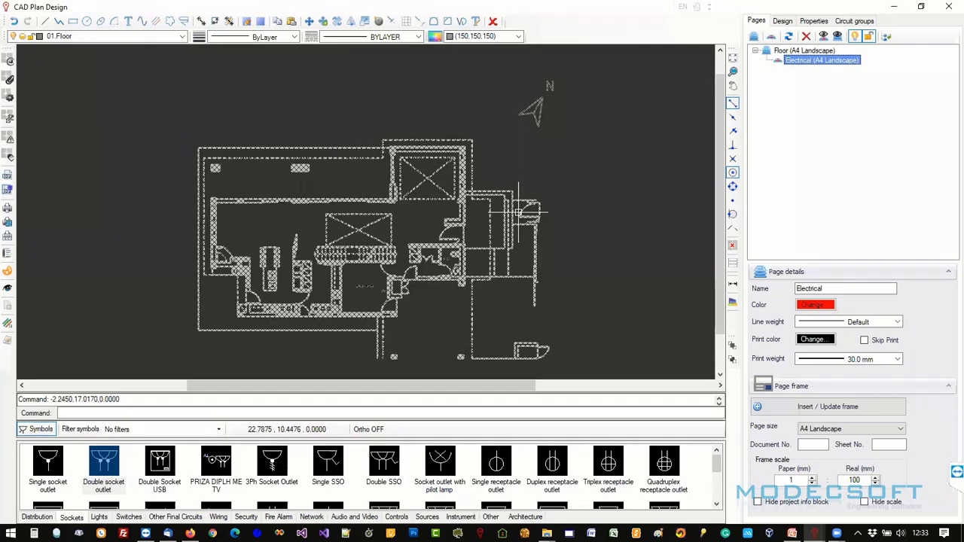
click(519, 215)
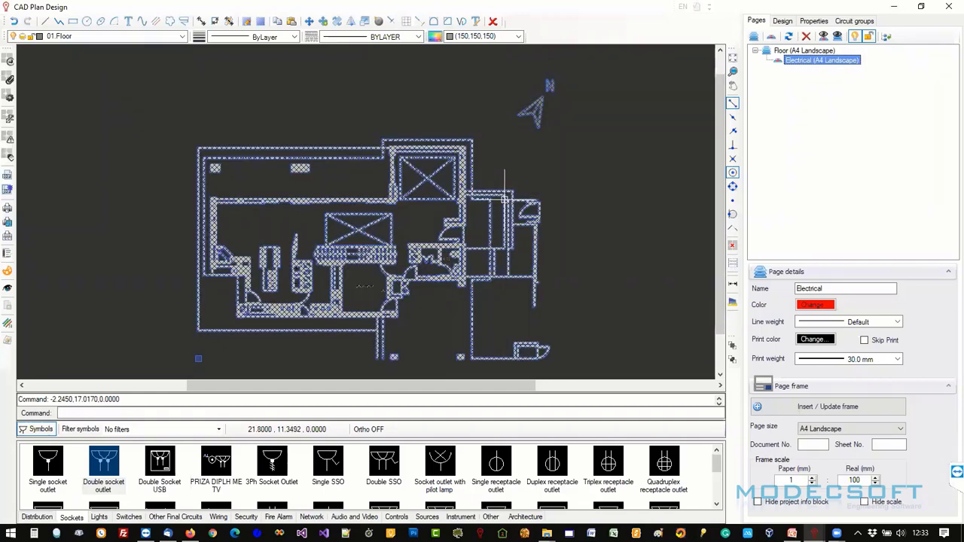
click(113, 37)
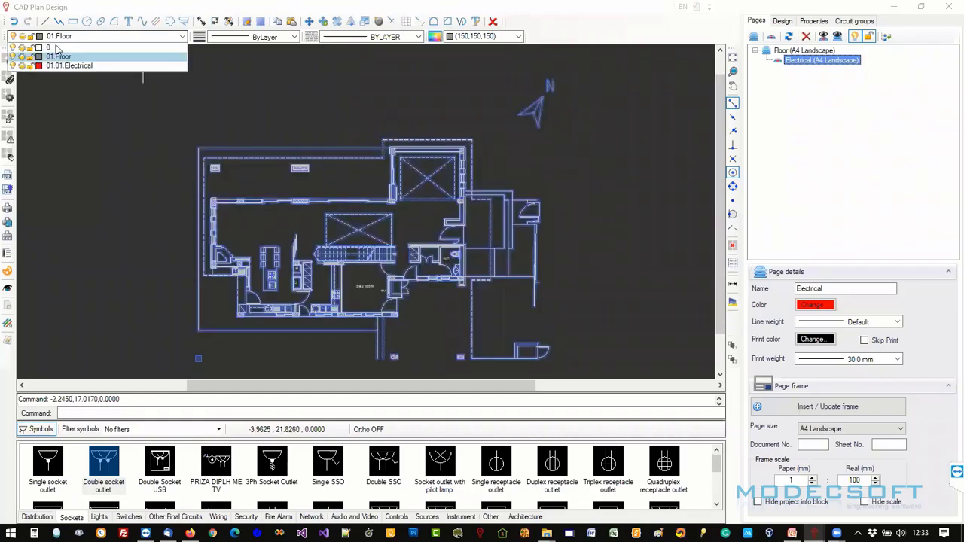
click(47, 56)
click(52, 36)
click(36, 78)
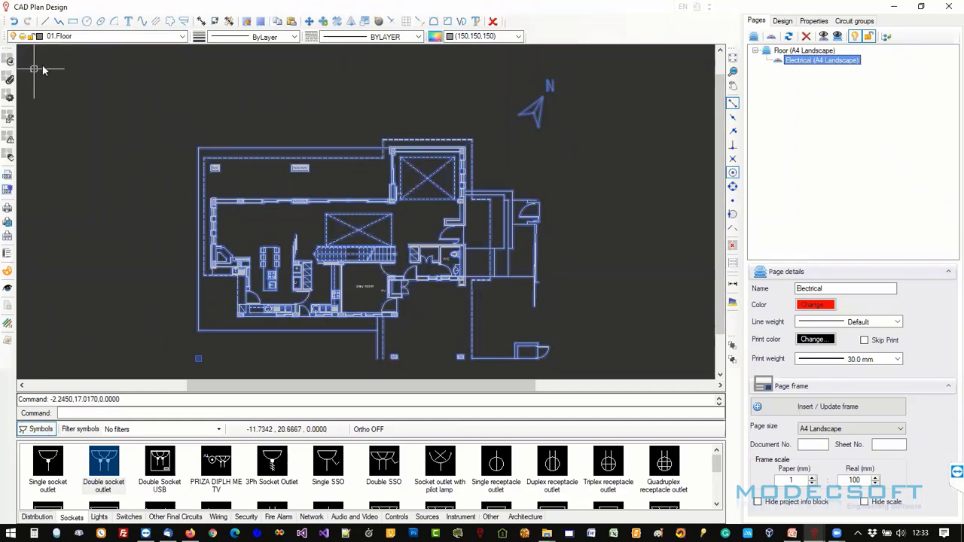
click(113, 36)
key(Down)
key(Return)
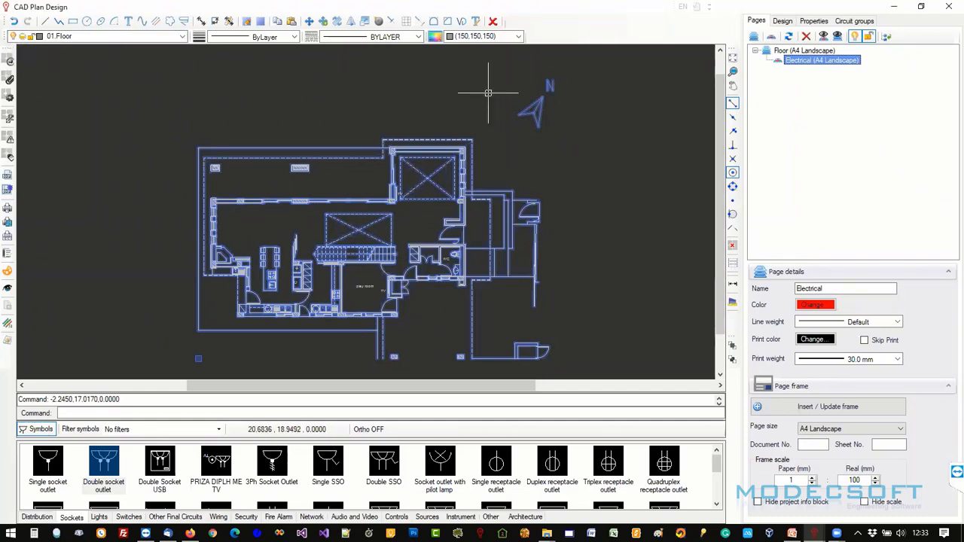
Rename the Floor page to "Groud floor" and set it to skip printing.
click(771, 55)
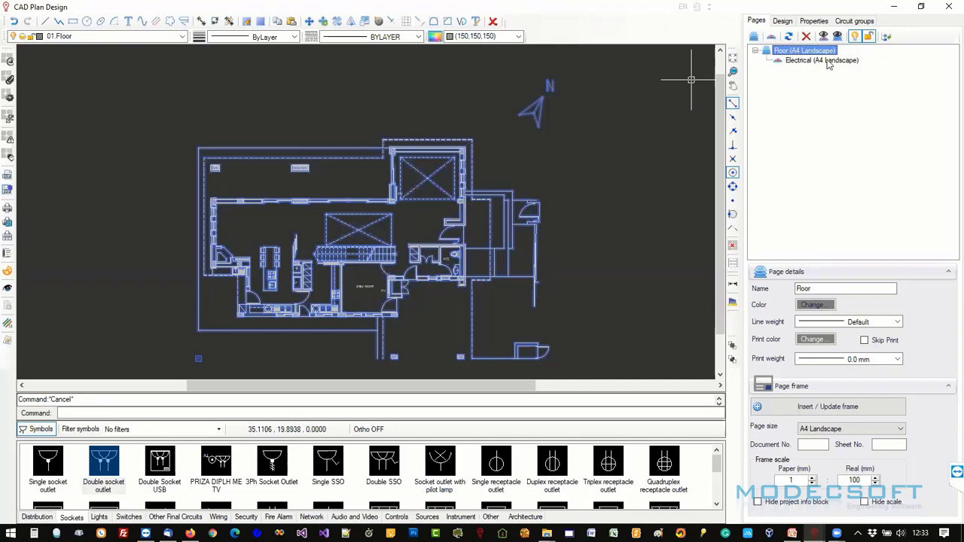
double_click(813, 288)
text(G)
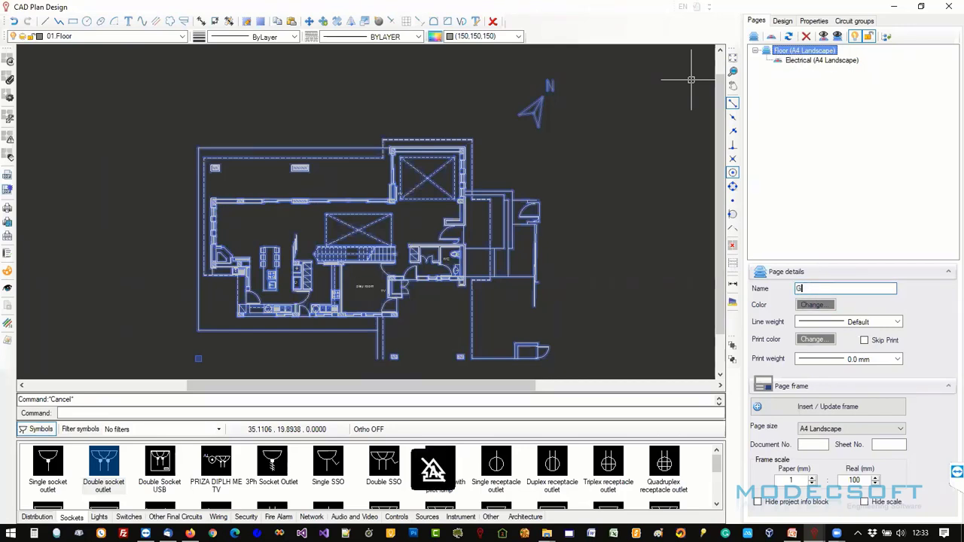
text(roud floor)
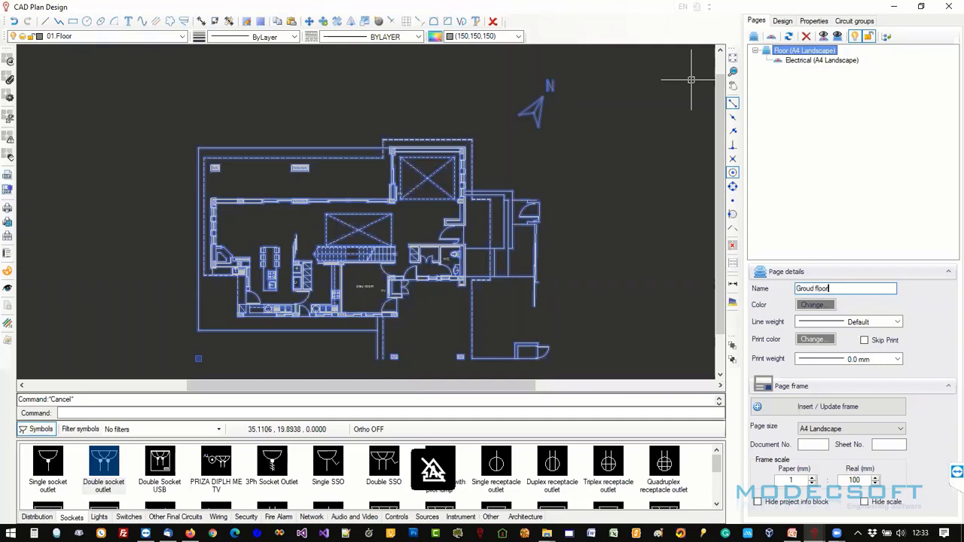
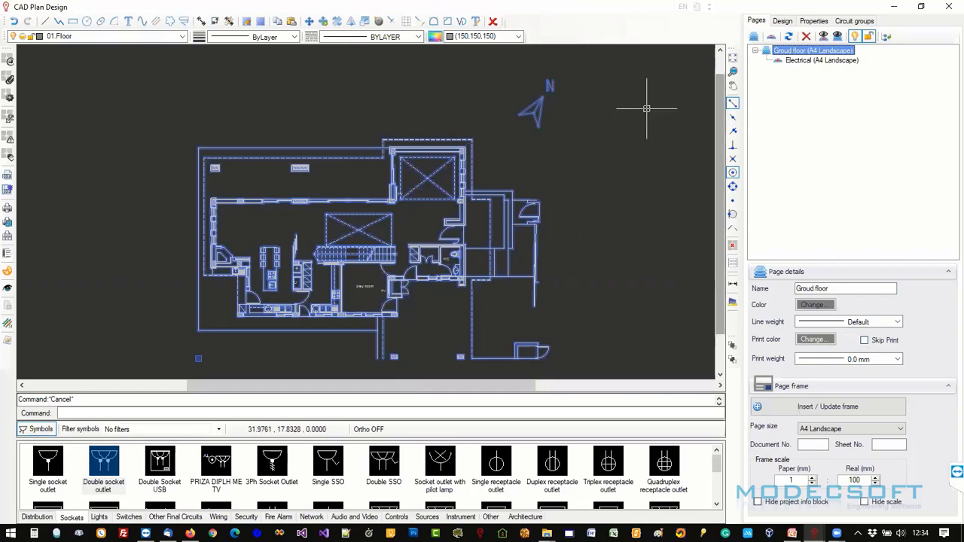
key(ctrl+a)
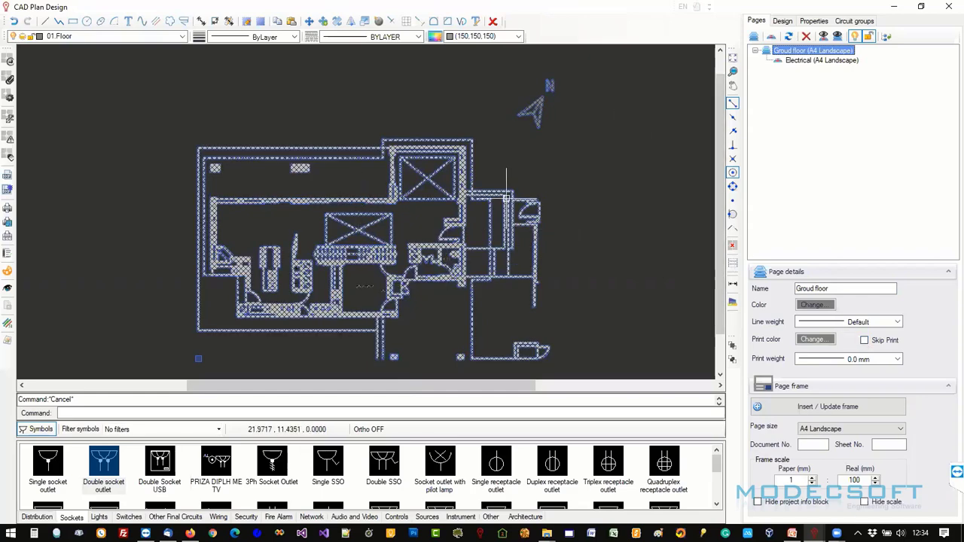
key(Escape)
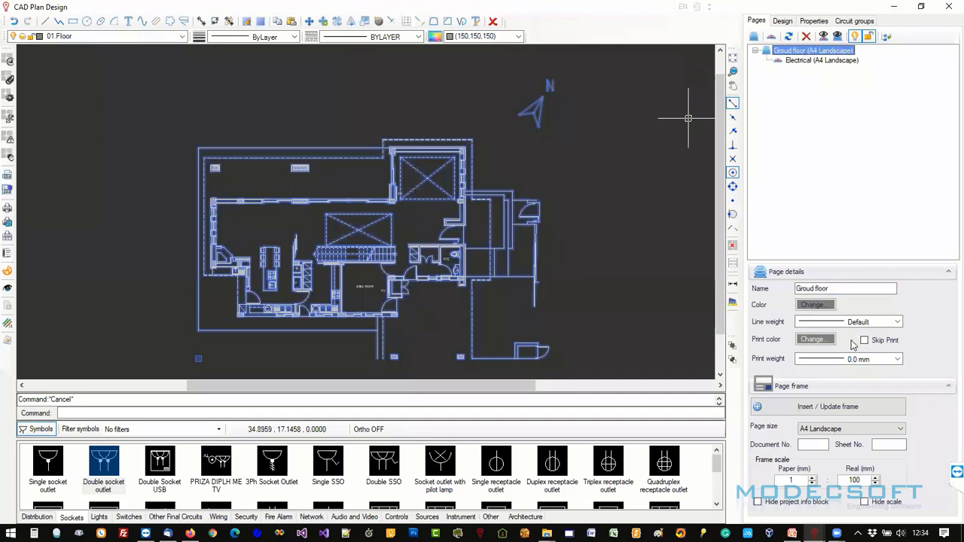
Rename the Electrical page under Groud floor to "DBM".
click(807, 61)
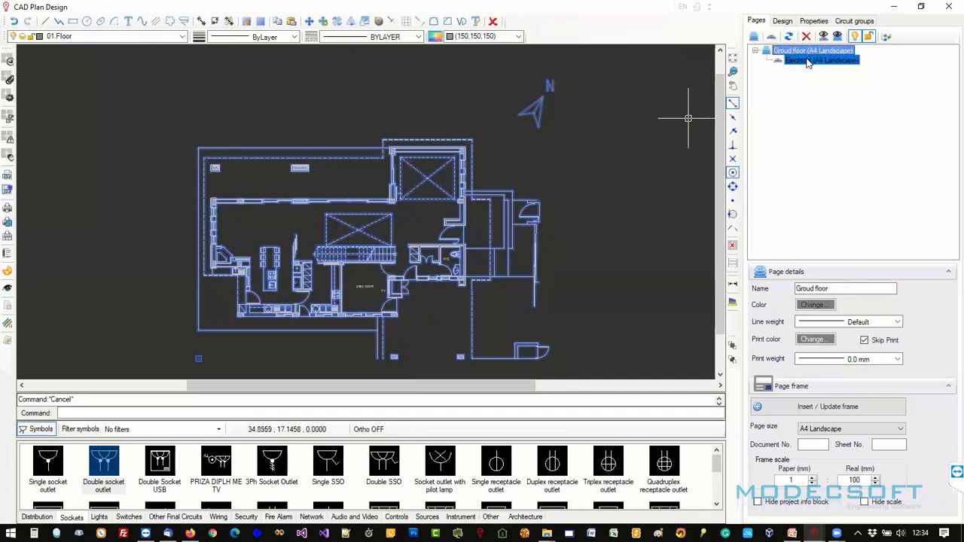
double_click(842, 289)
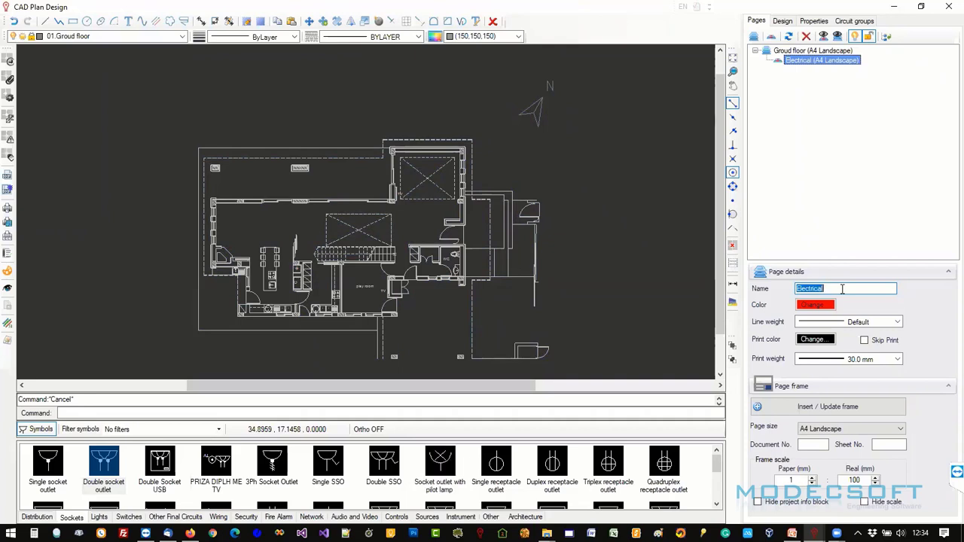
text(DBM)
key(Return)
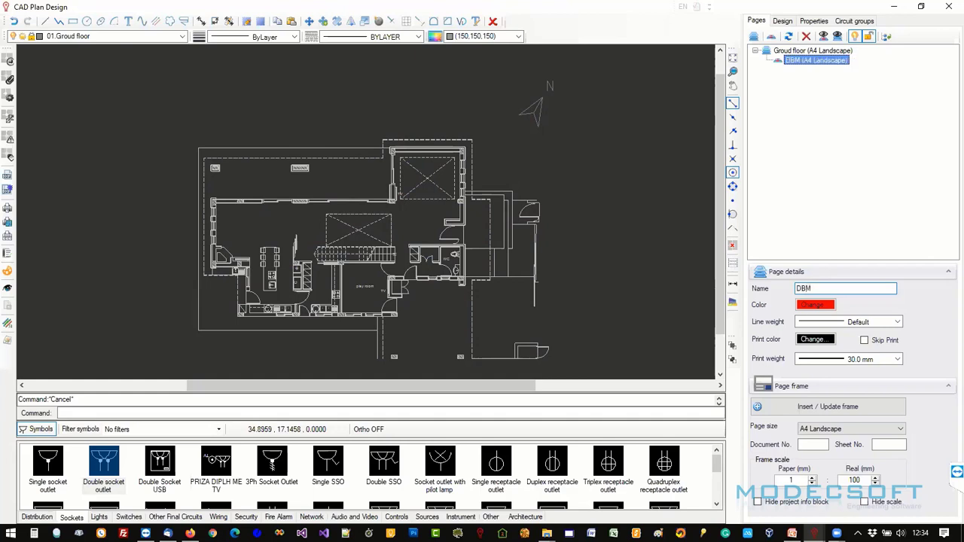
Add a new electrical layer under the DBM page and name it "POWER".
right_click(795, 66)
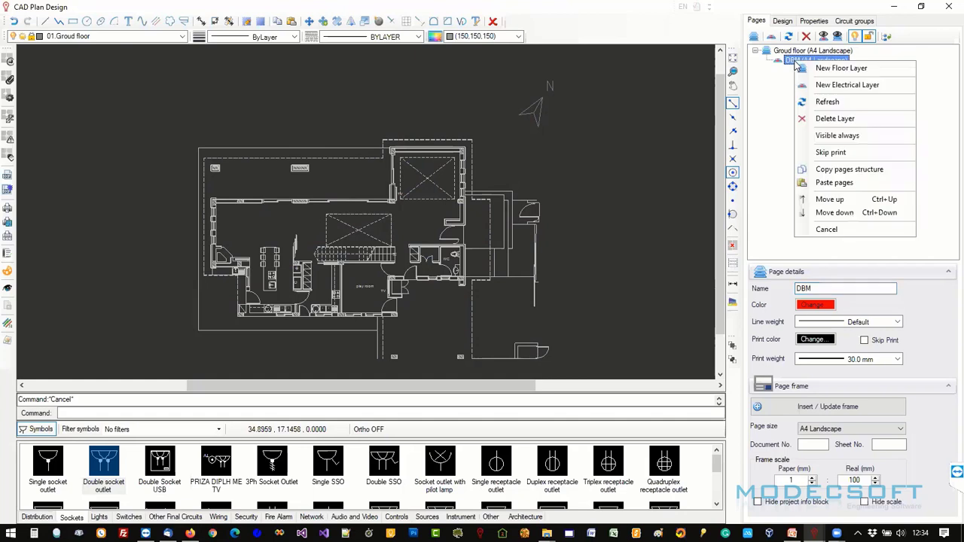
click(850, 85)
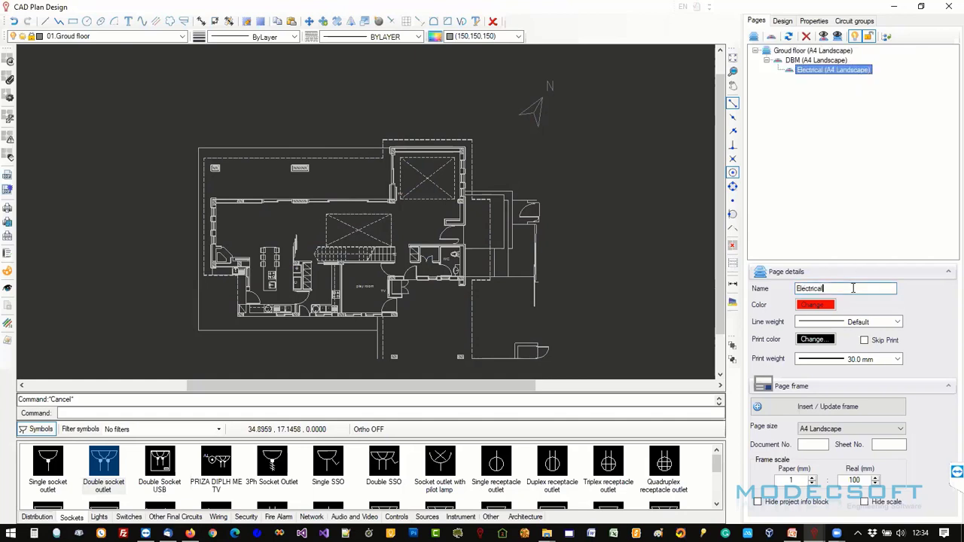
double_click(853, 289)
text(POWER)
Add a second electrical layer under DBM and name it "LIGHTS".
click(800, 61)
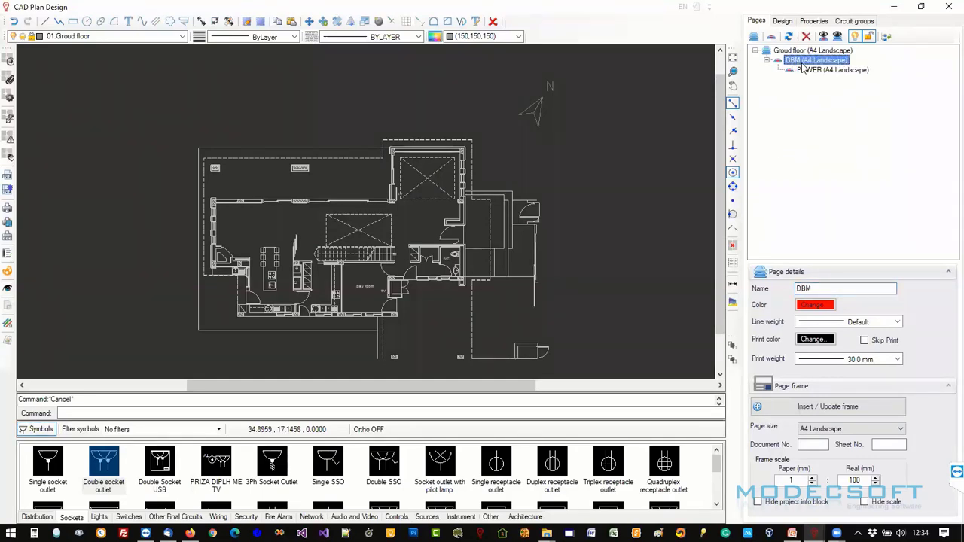
right_click(792, 64)
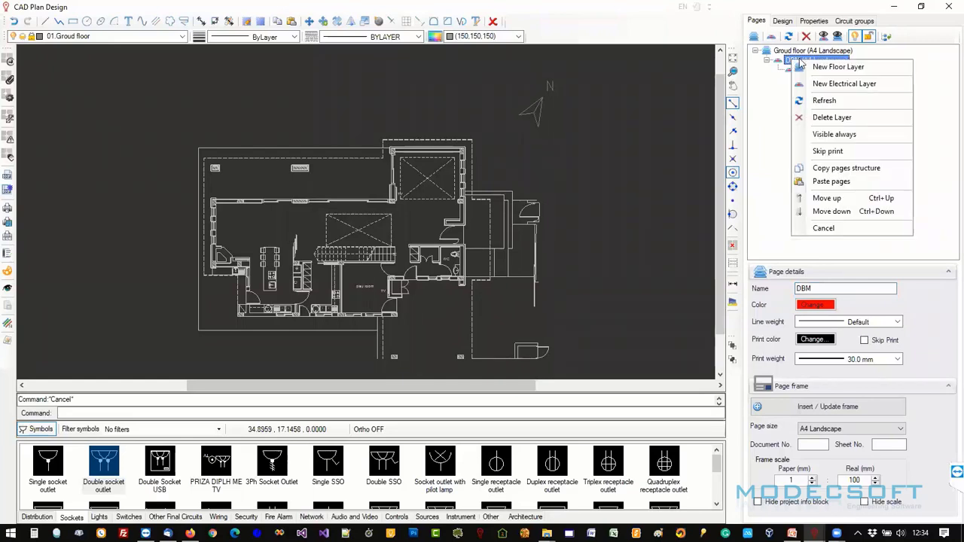
click(829, 85)
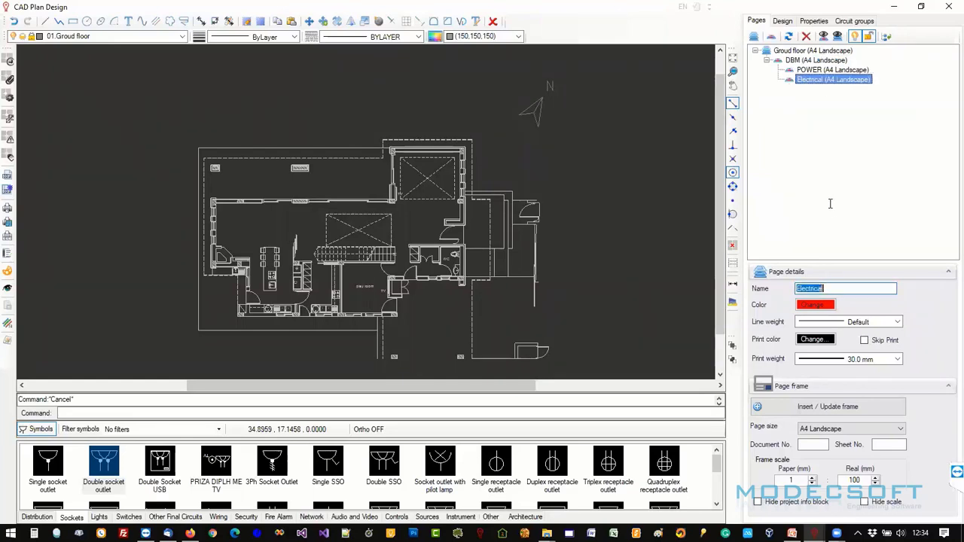
text(LIGHTS)
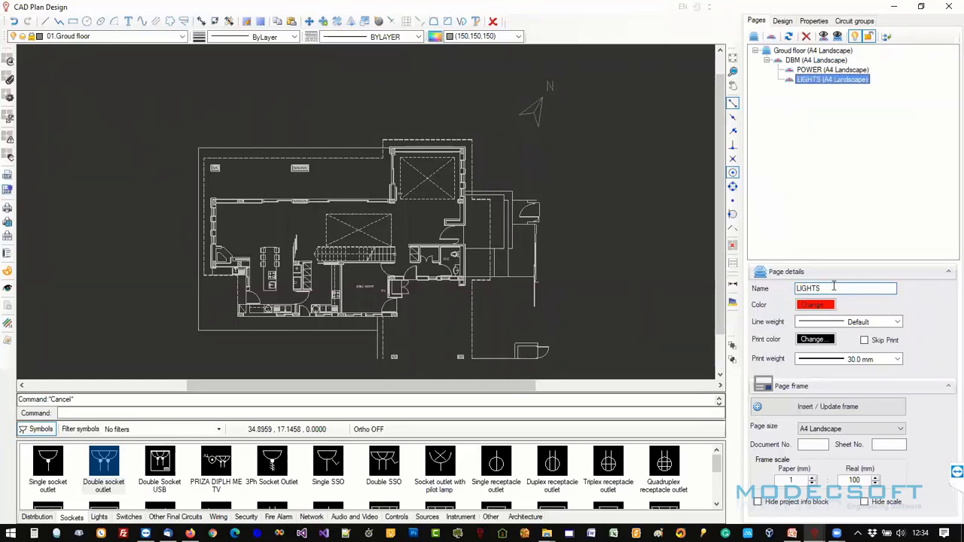
Add a third electrical layer under DBM and name it "CCTV".
right_click(792, 60)
click(828, 82)
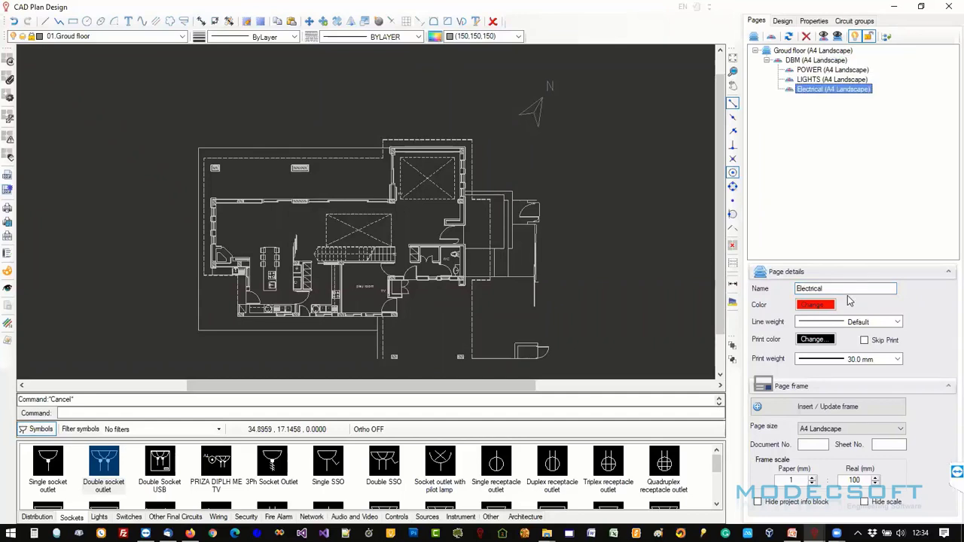
double_click(841, 288)
text(C)
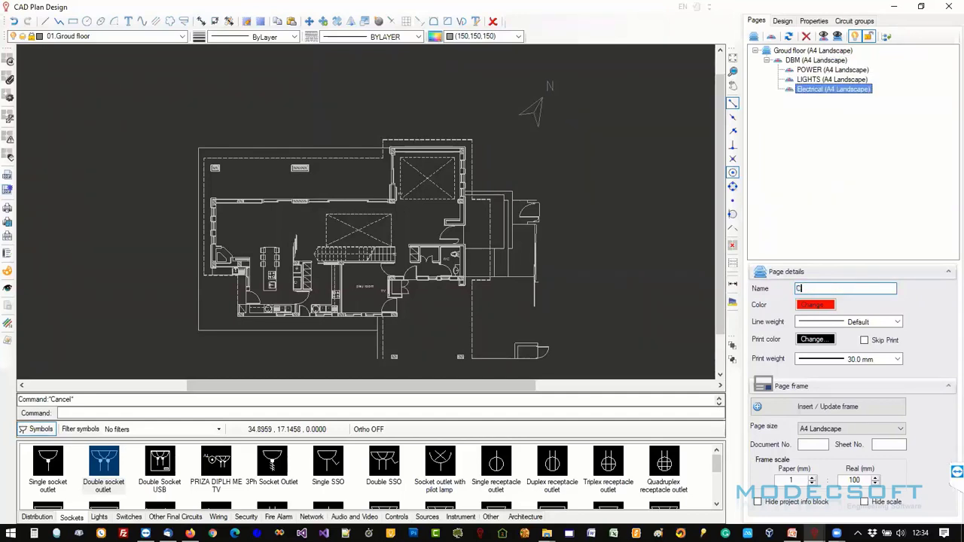
text(CTV)
Add a fourth electrical layer under the DBM page and name it "FIRE ALARM".
right_click(812, 60)
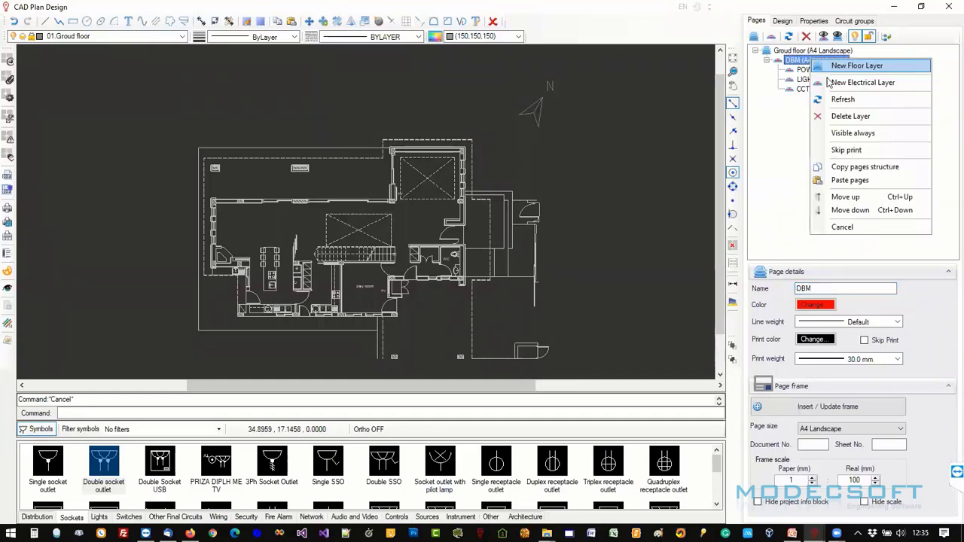
click(828, 81)
double_click(845, 288)
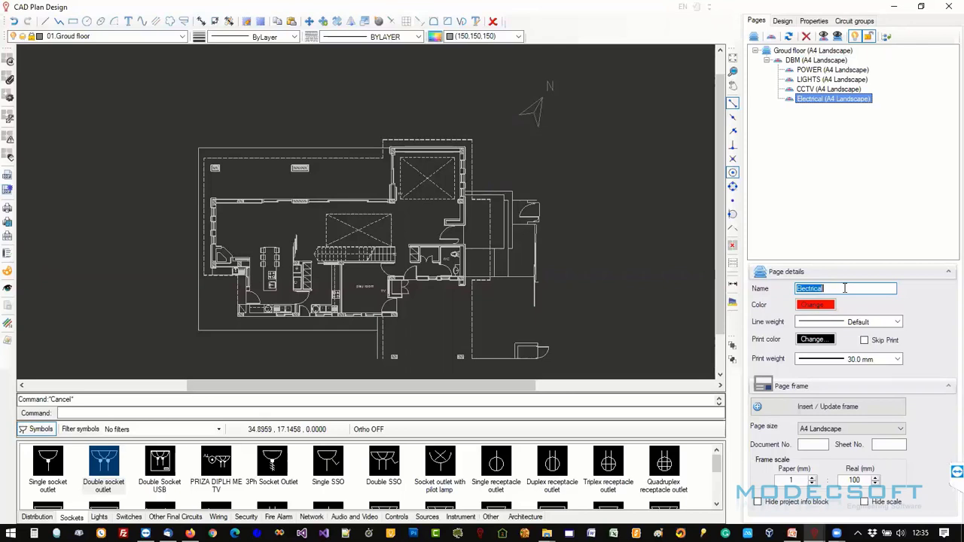
text(FIRE AL)
text(ARM)
key(BackSpace)
text(RM)
key(Return)
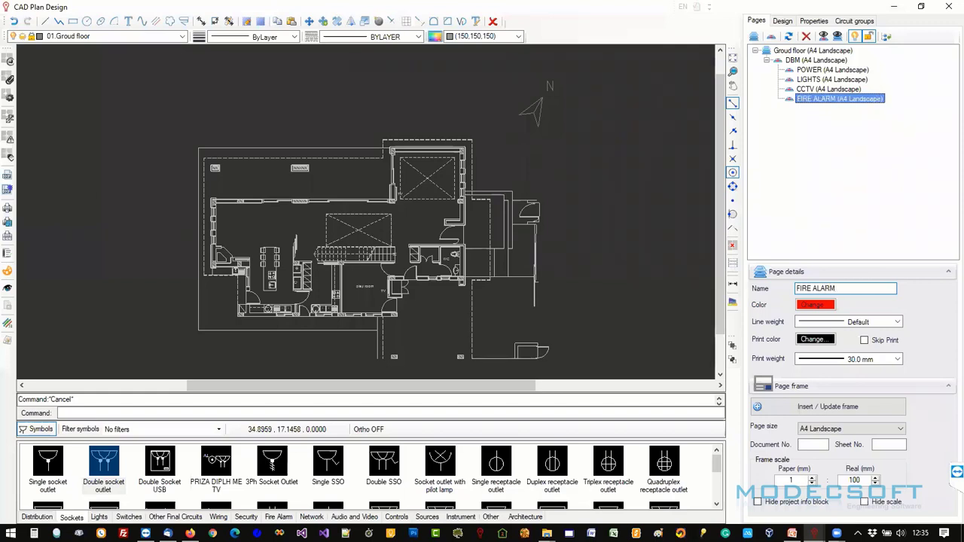
Set the color of the LIGHTS layer to the standard green.
click(810, 69)
click(807, 79)
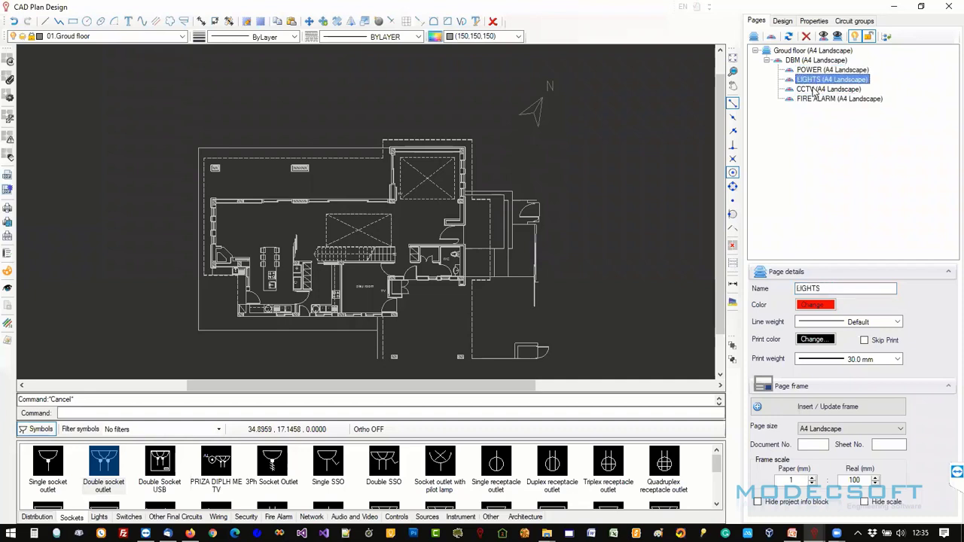
click(825, 306)
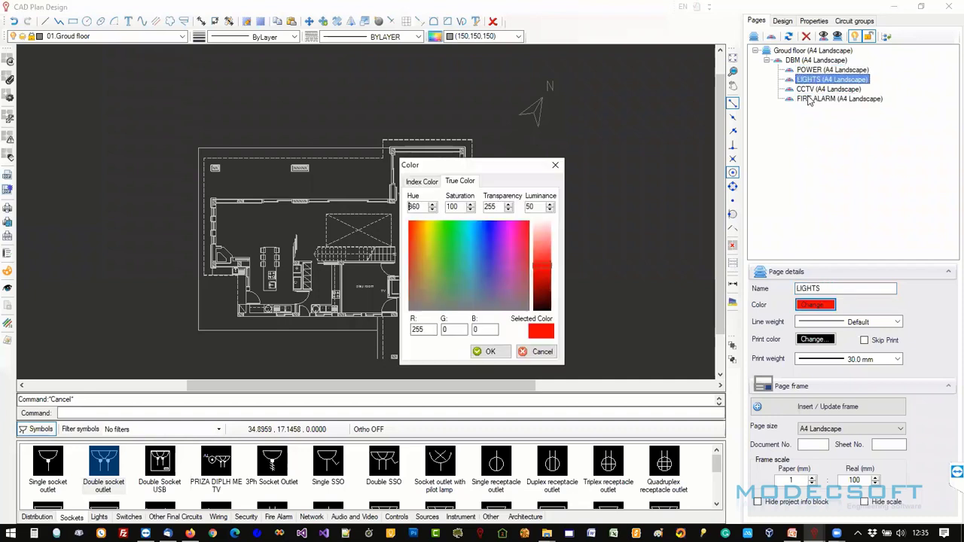
click(423, 181)
click(439, 284)
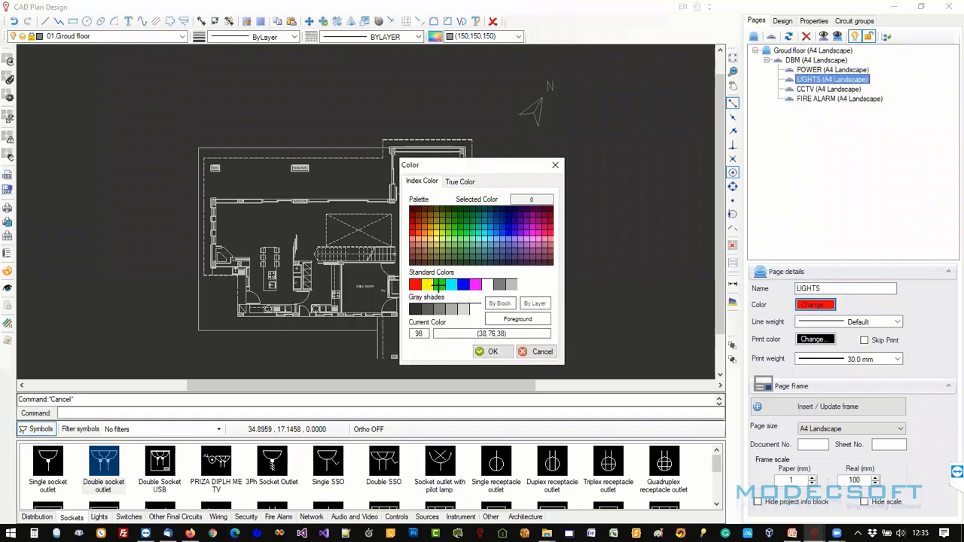
click(490, 352)
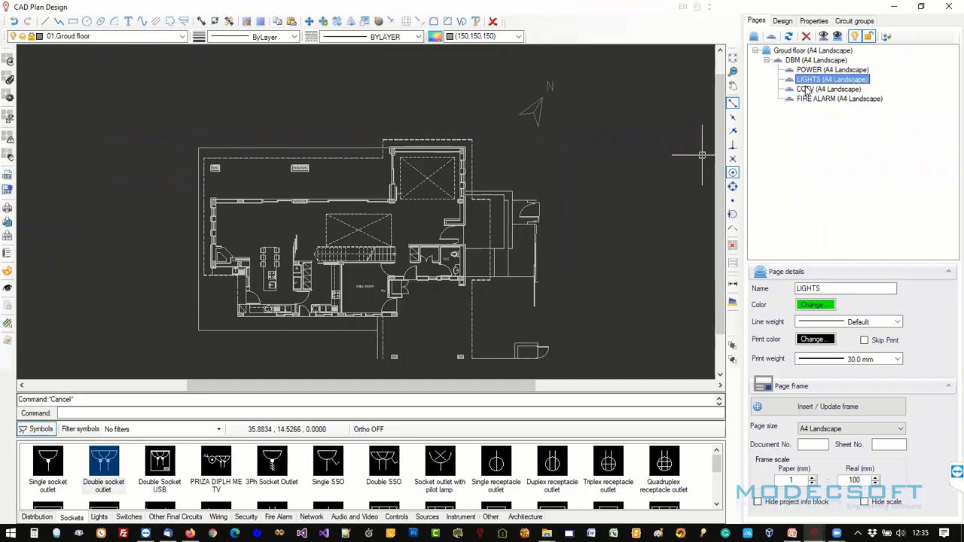
Set the color of the CCTV layer to the standard yellow.
click(806, 90)
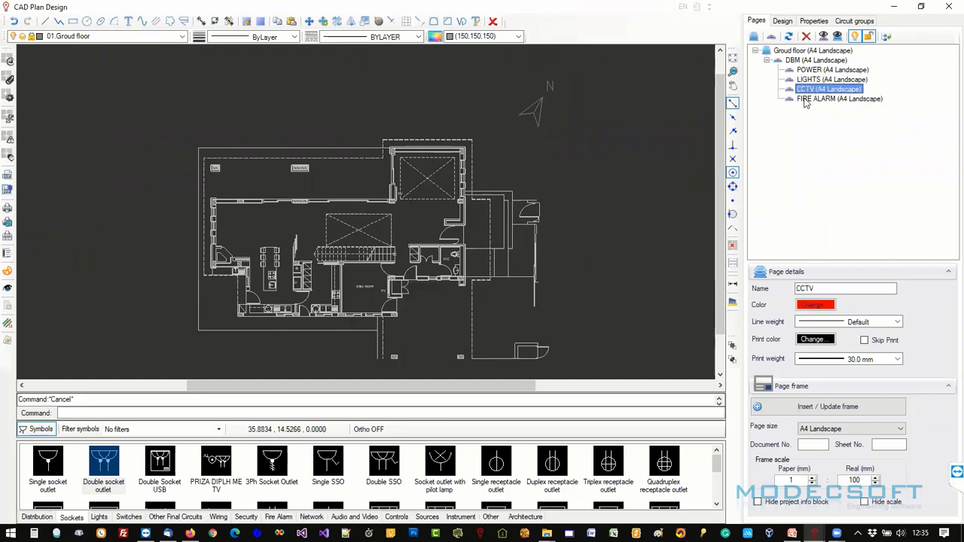
click(815, 305)
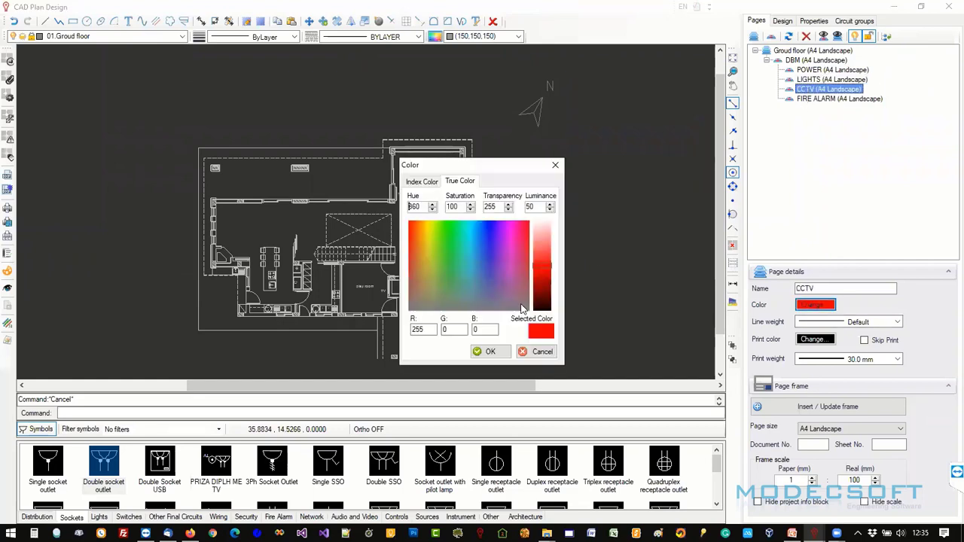
click(423, 183)
click(486, 351)
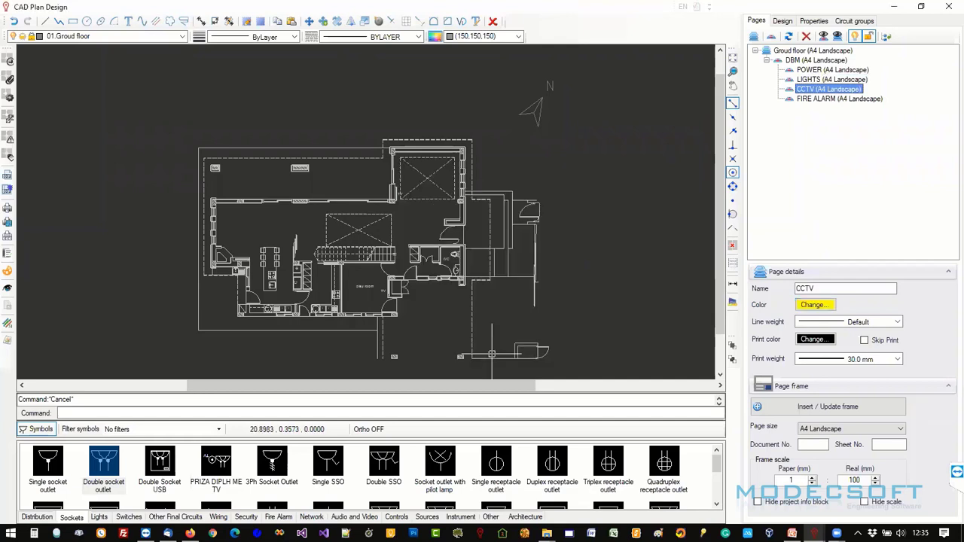
Set the color of the FIRE ALARM layer to the standard magenta.
click(809, 99)
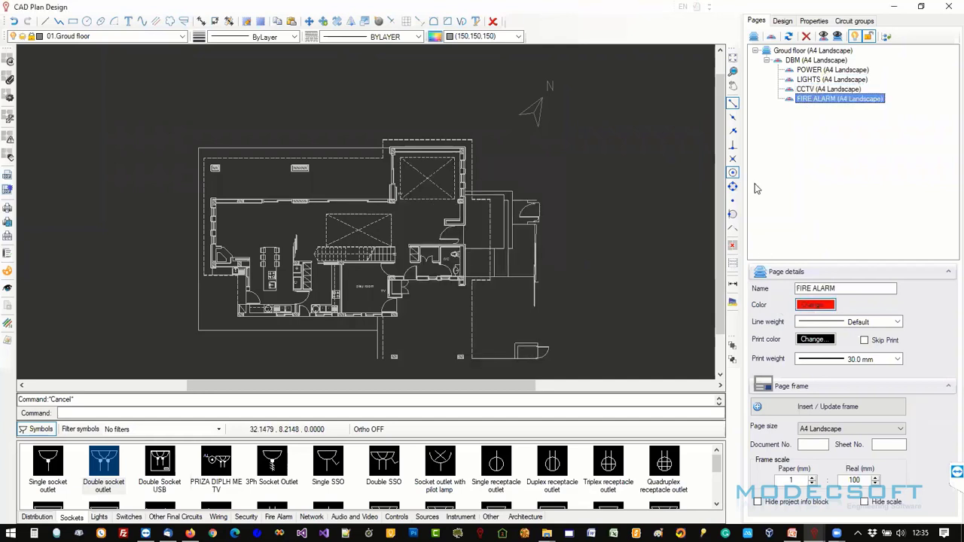
click(815, 305)
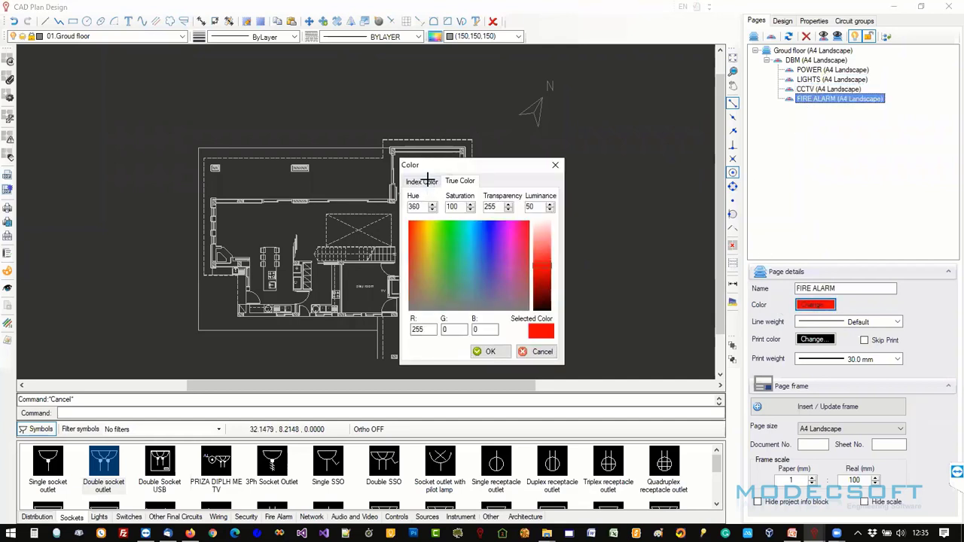
click(424, 182)
click(479, 285)
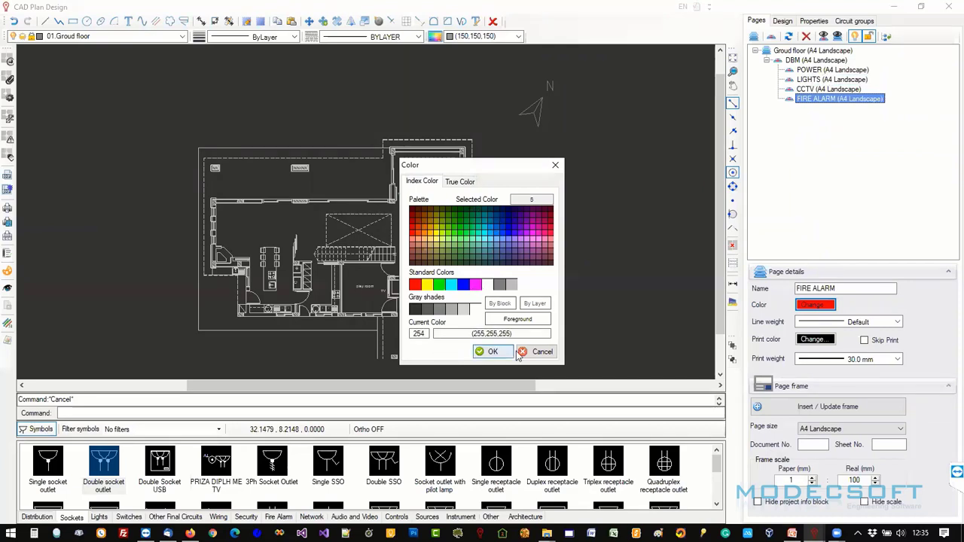
click(487, 351)
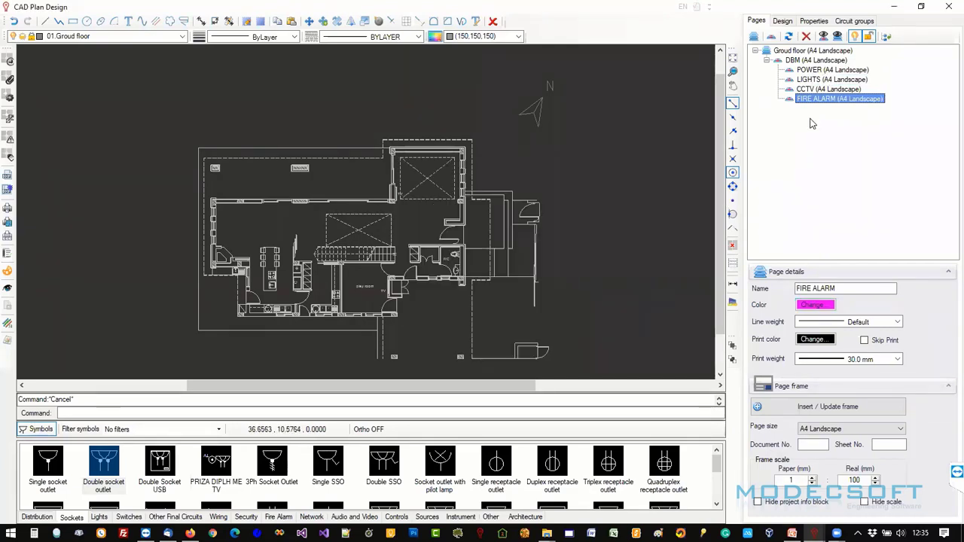
Review the colors and details of the DBM page and its POWER, LIGHTS, CCTV and FIRE ALARM layers one by one.
click(811, 71)
click(813, 80)
click(812, 89)
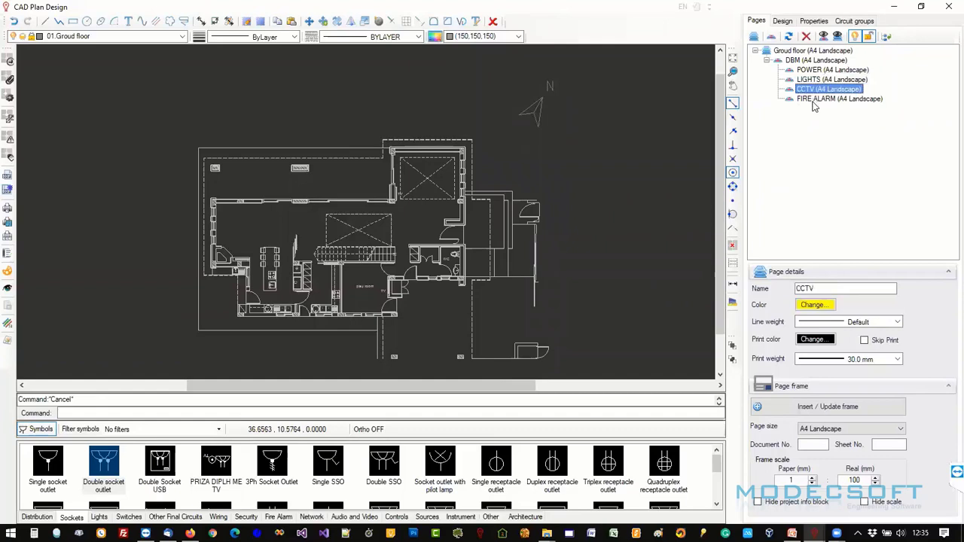
click(812, 99)
click(812, 89)
click(811, 79)
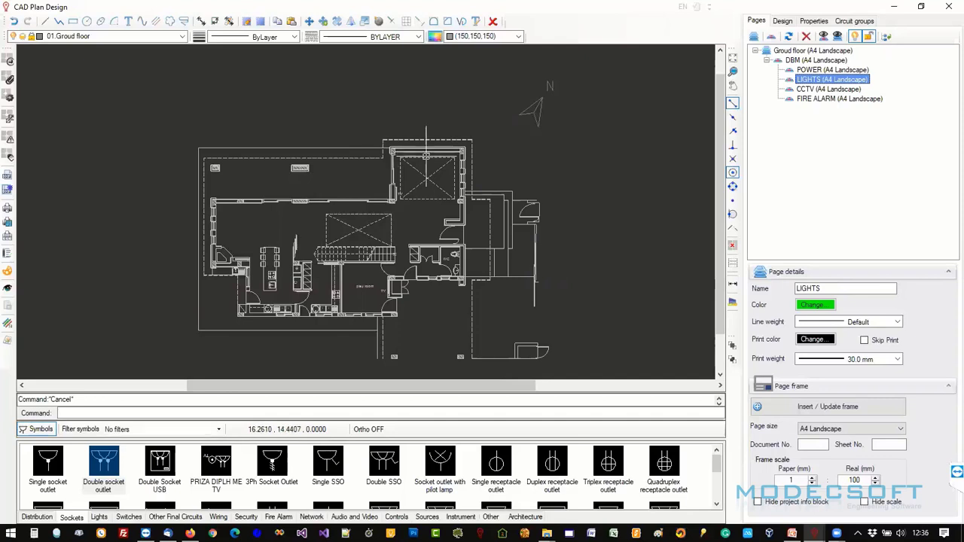
click(810, 60)
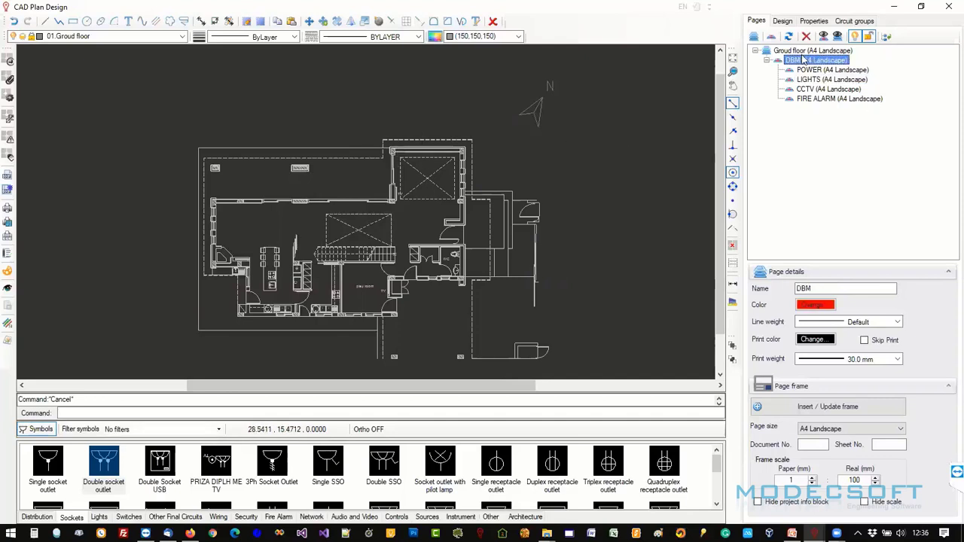
click(801, 55)
click(802, 60)
key(Down)
key(Down)
key(Down)
key(Down)
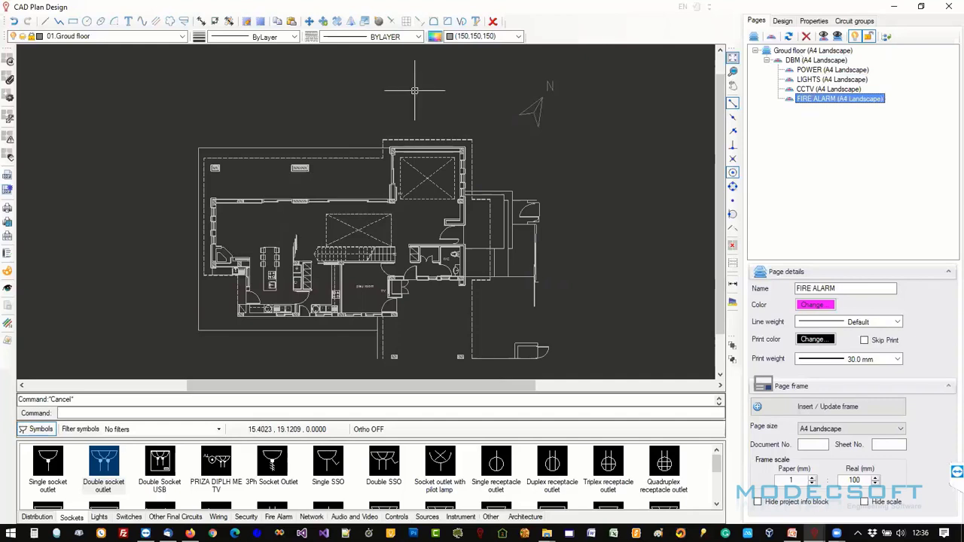
Set the POWER page size to A3 Portrait and insert its page frame around the floor plan.
scroll(354, 118, down, 2)
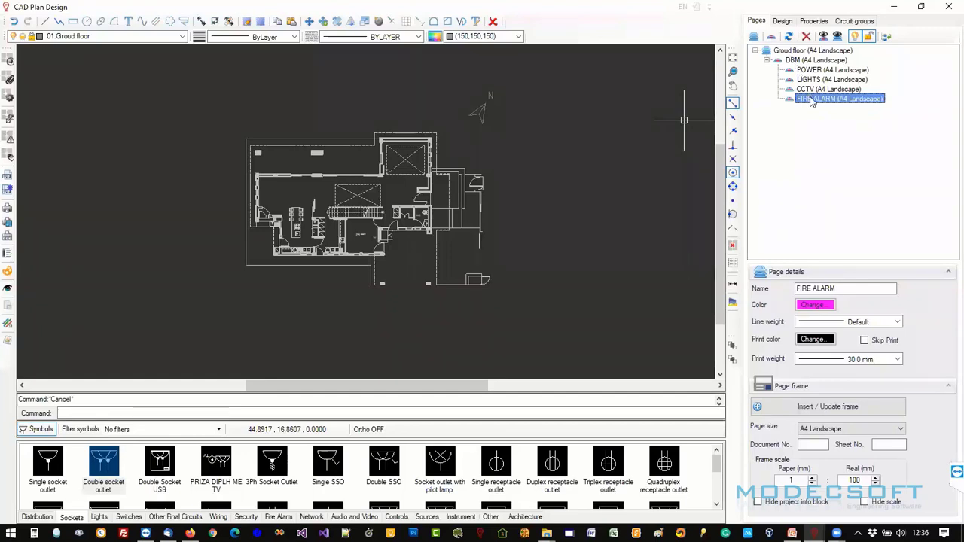
click(813, 60)
click(821, 69)
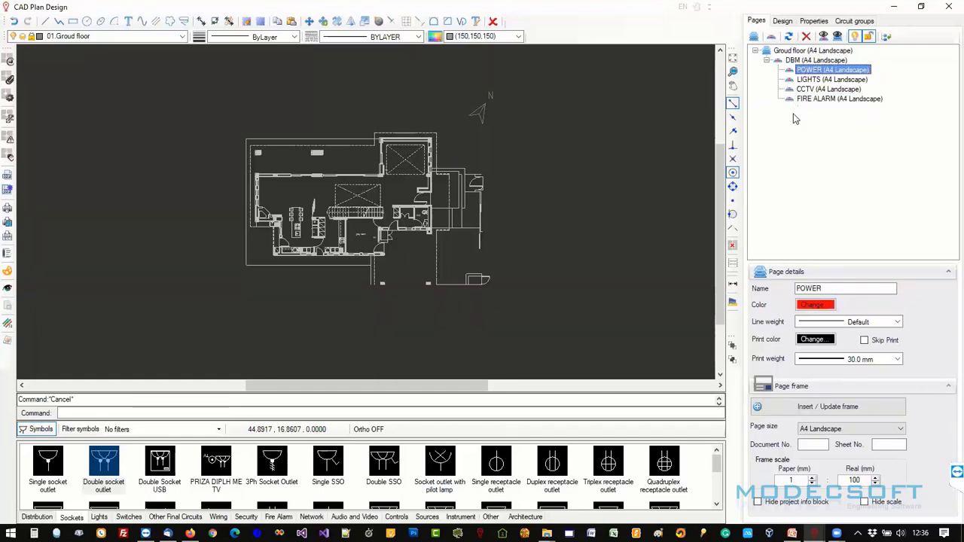
click(836, 429)
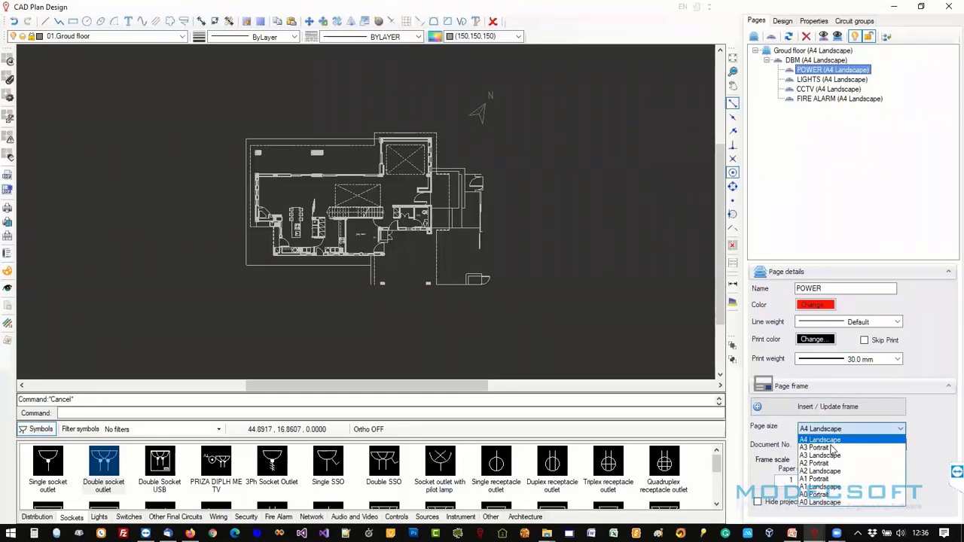
click(827, 447)
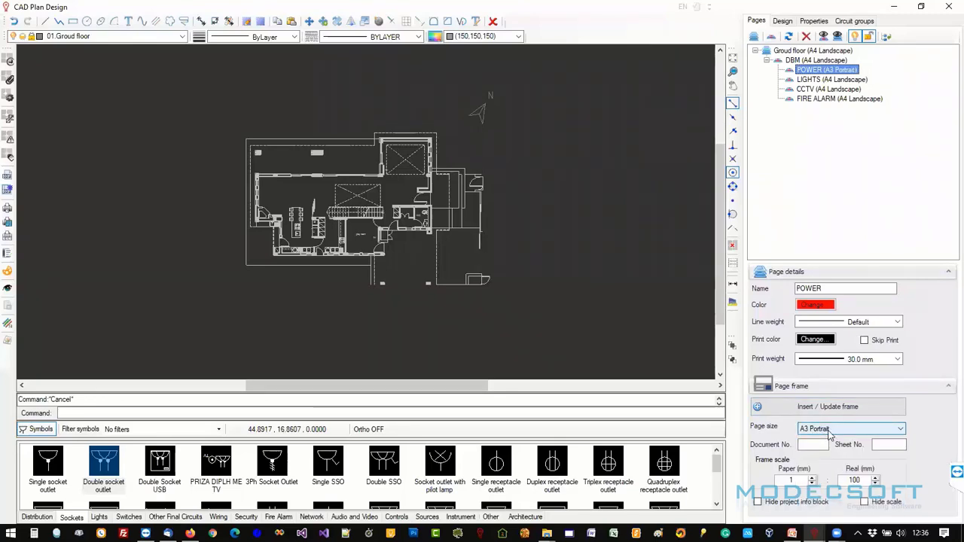
click(825, 408)
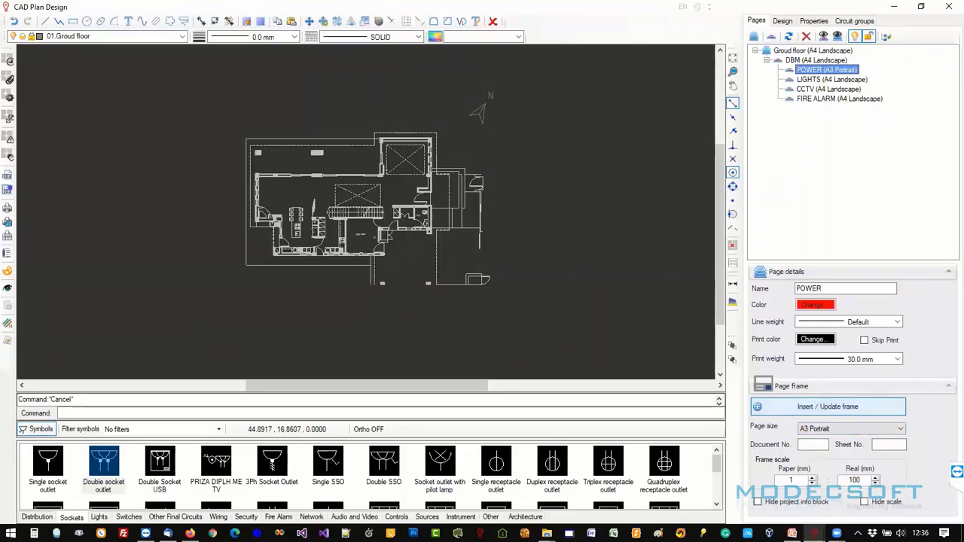
click(506, 350)
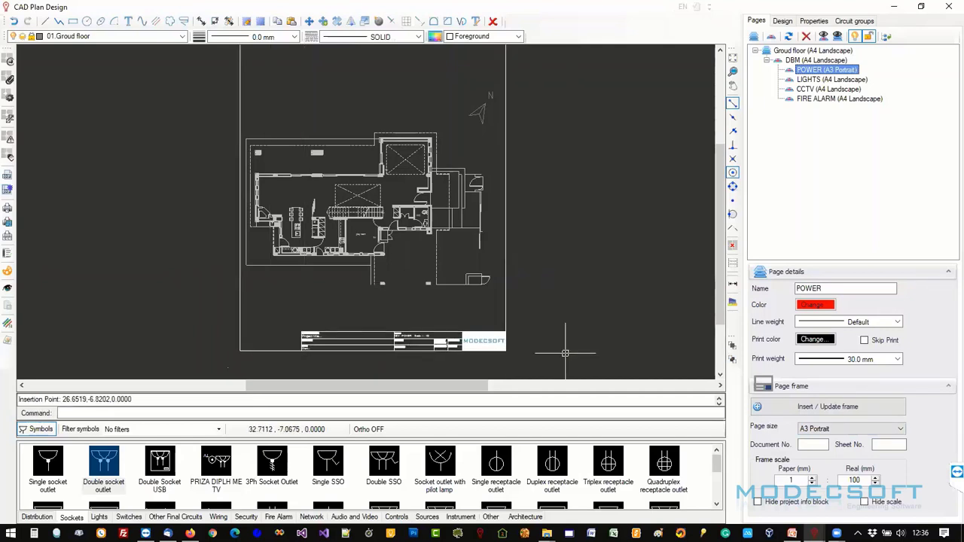
Set the LIGHTS page size to A3 Portrait and insert its page frame around the floor plan.
scroll(542, 300, down, 2)
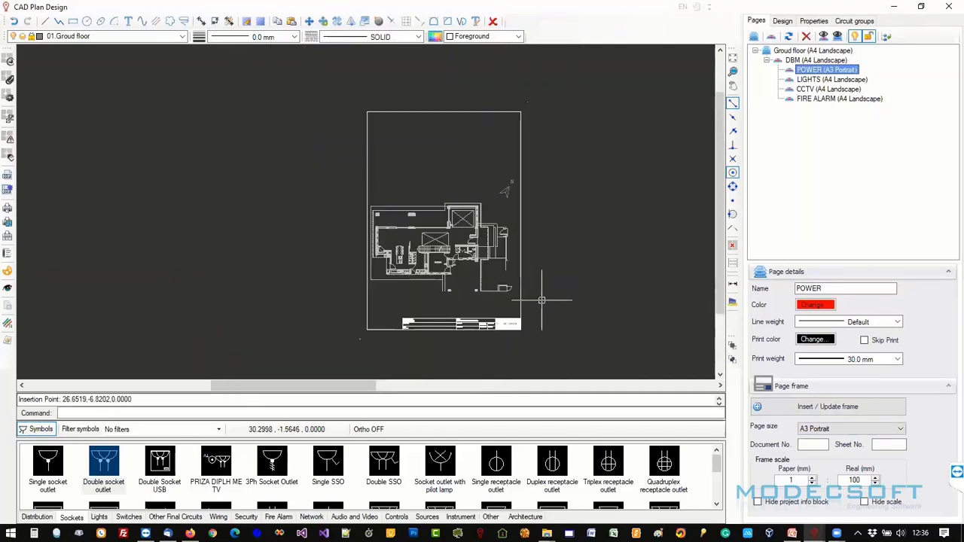
click(831, 79)
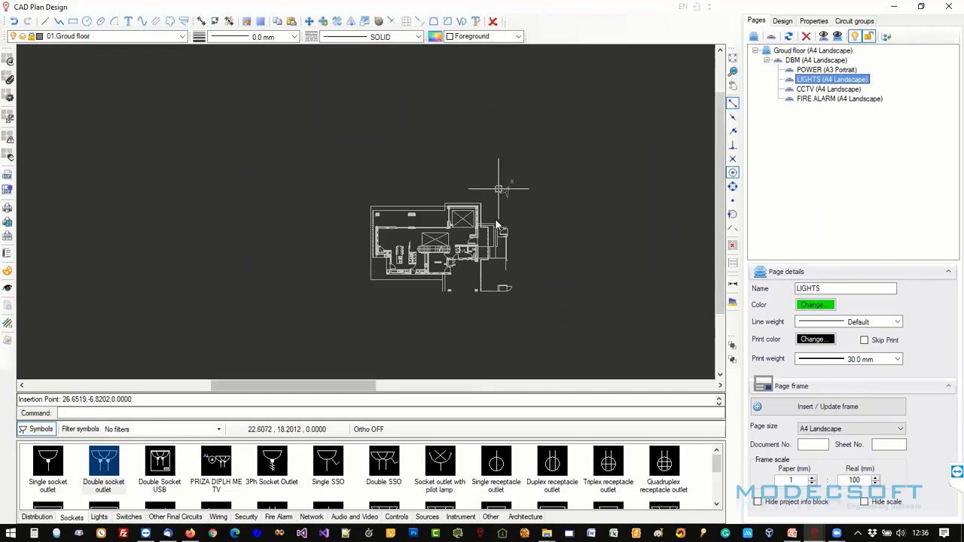
click(840, 429)
click(814, 448)
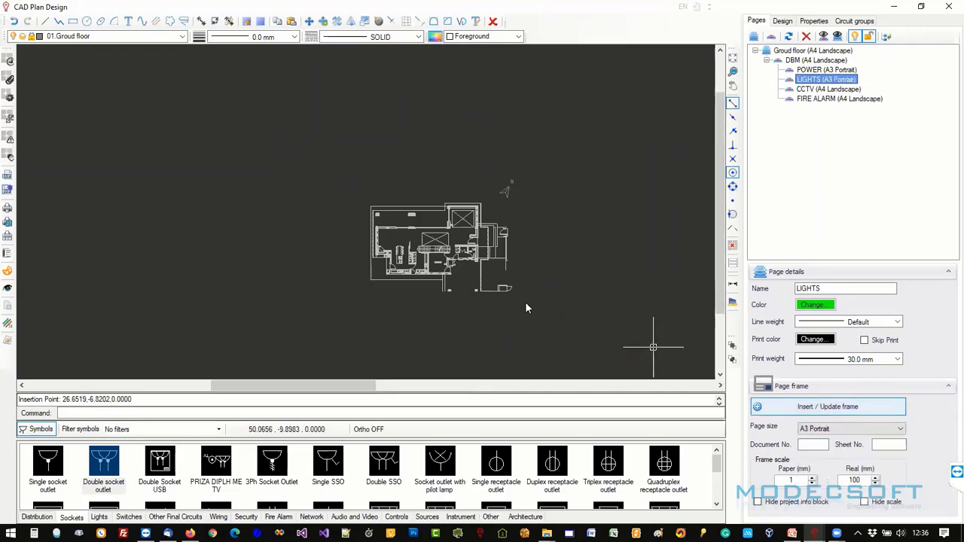
click(838, 408)
click(519, 316)
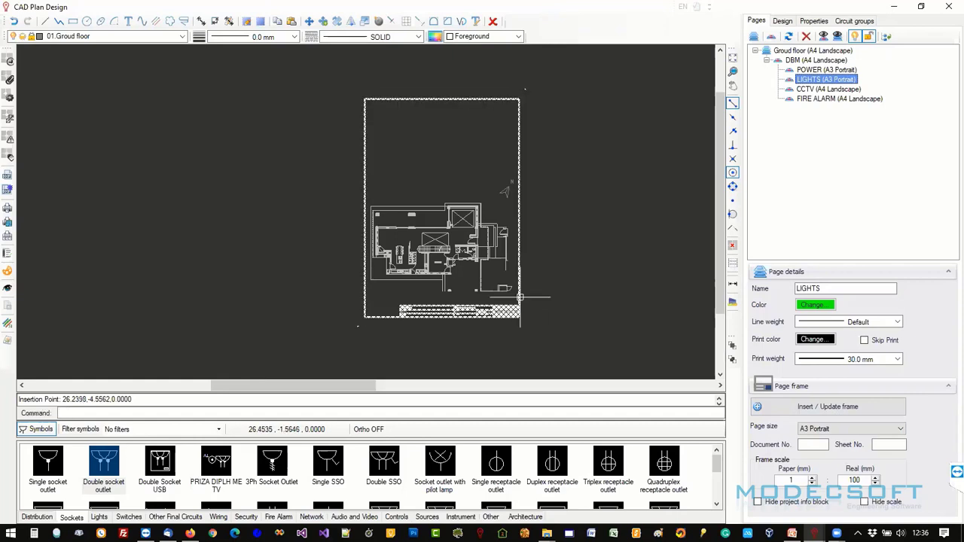
Switch between the POWER, LIGHTS, CCTV and FIRE ALARM pages to compare how their frames sit around the floor plan.
click(811, 70)
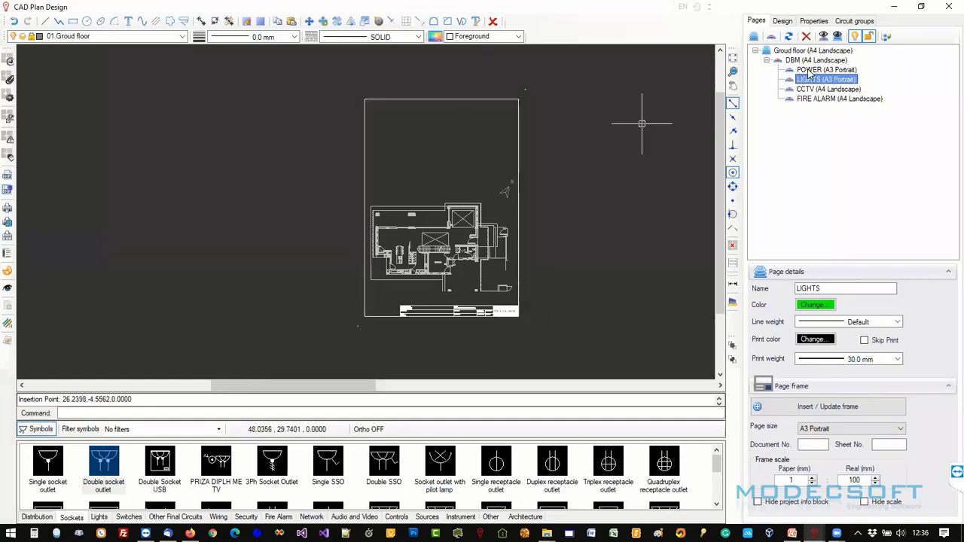
click(812, 98)
click(812, 89)
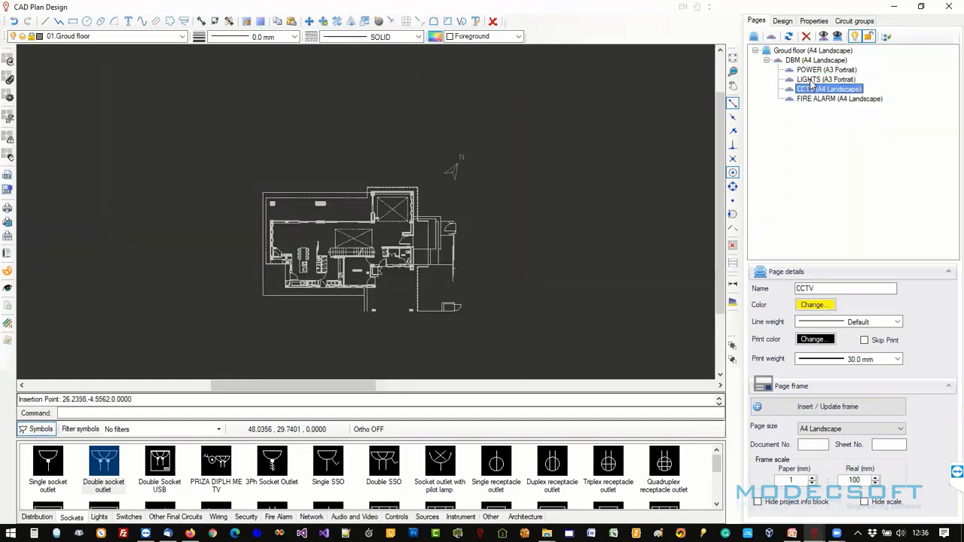
click(812, 79)
click(812, 70)
click(811, 79)
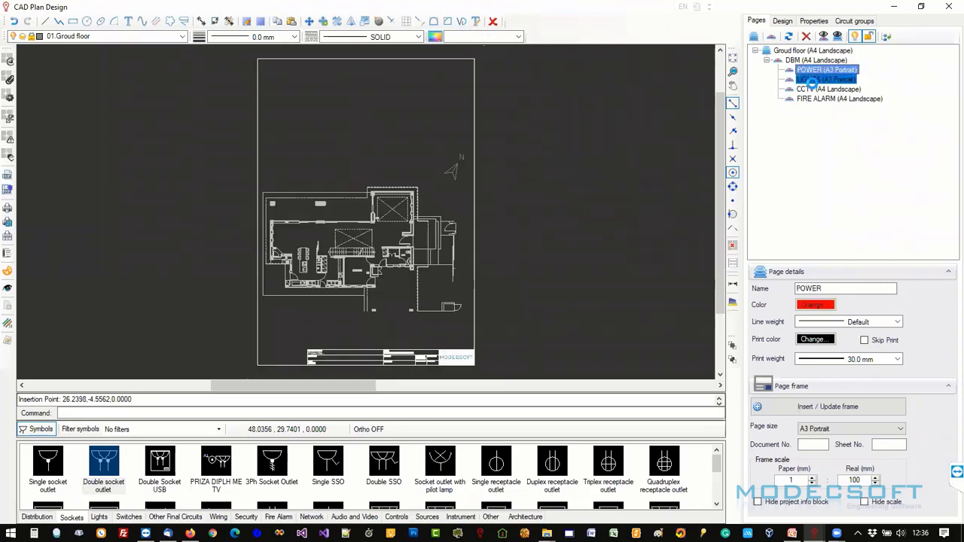
click(812, 70)
click(812, 79)
click(812, 70)
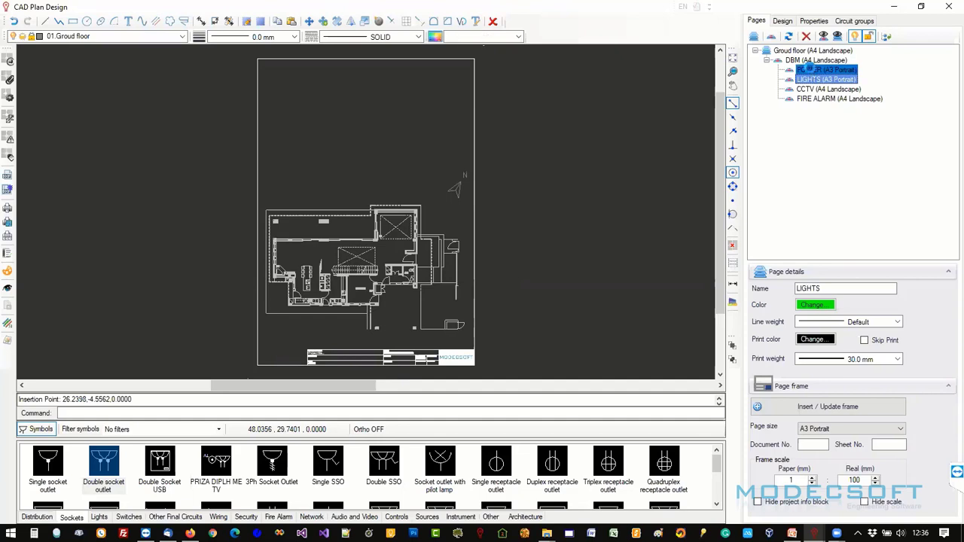
click(812, 80)
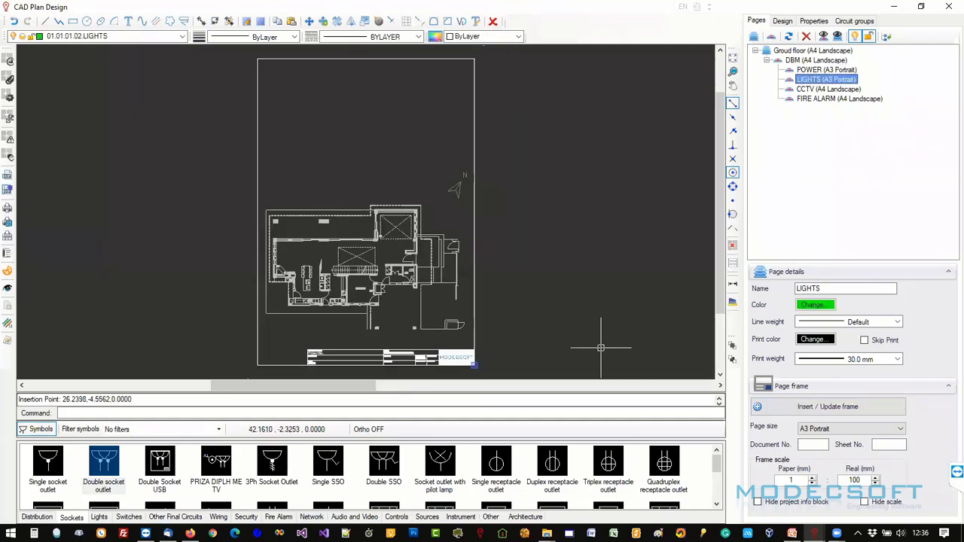
Delete the page frames from the LIGHTS and POWER pages and return to the DBM page.
click(493, 21)
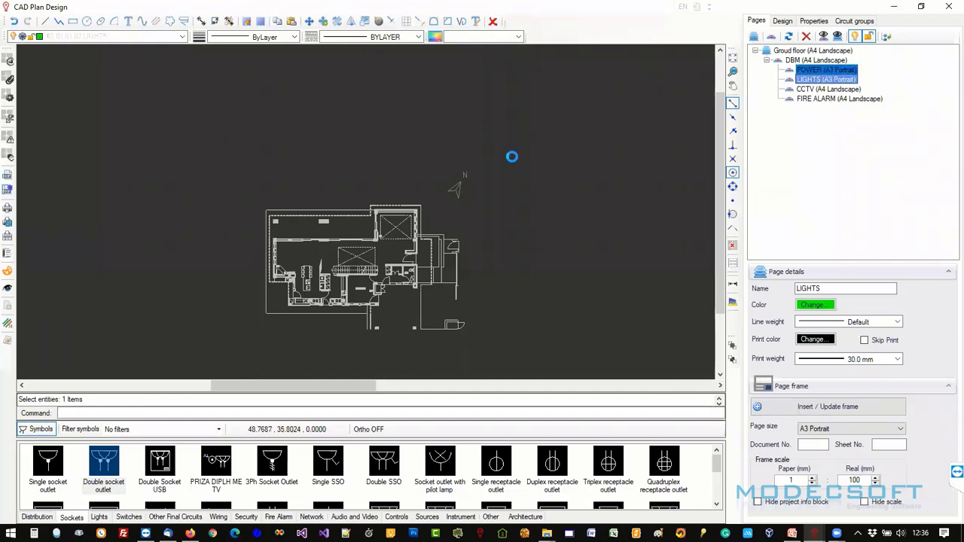
click(492, 21)
click(816, 60)
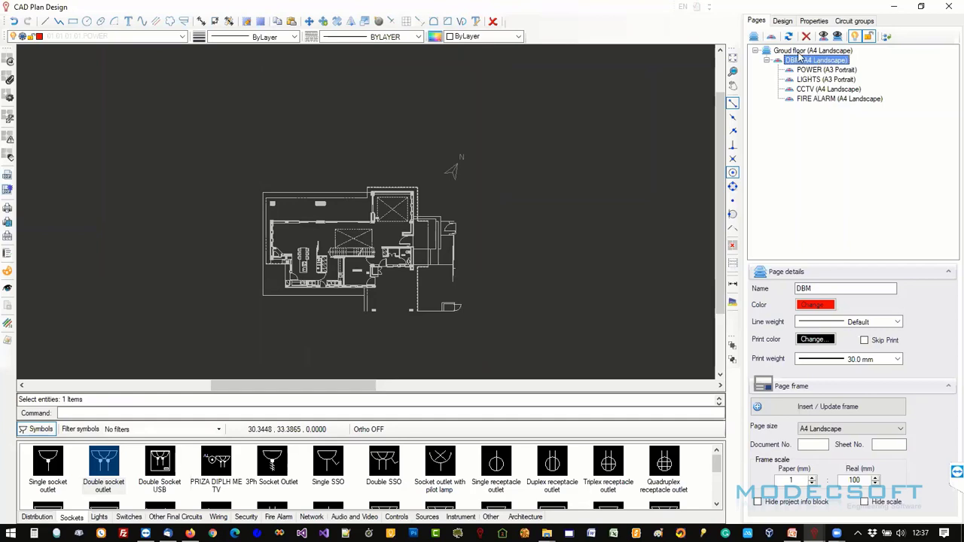
Set the Groud floor page size to A3 Landscape and insert its page frame around the floor plan.
scroll(549, 107, down, 1)
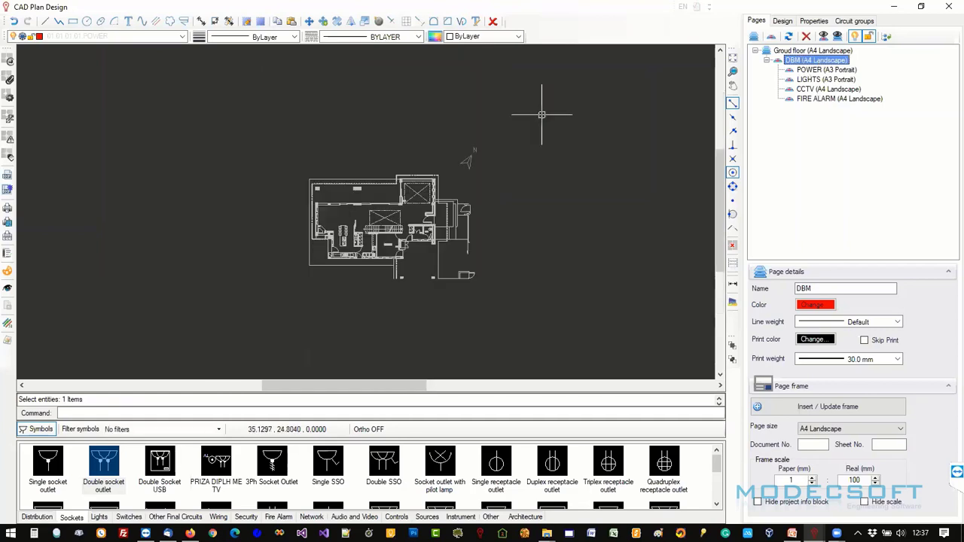
click(789, 52)
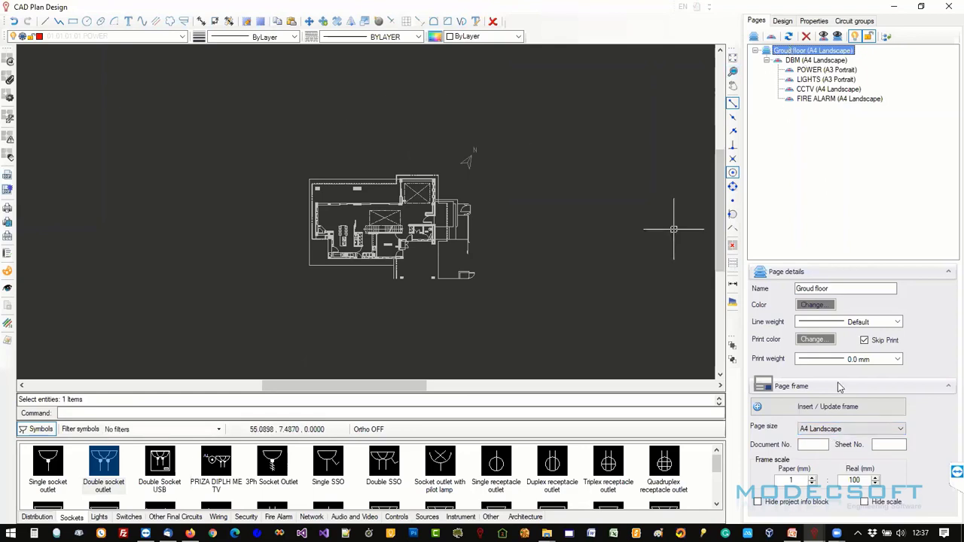
click(856, 430)
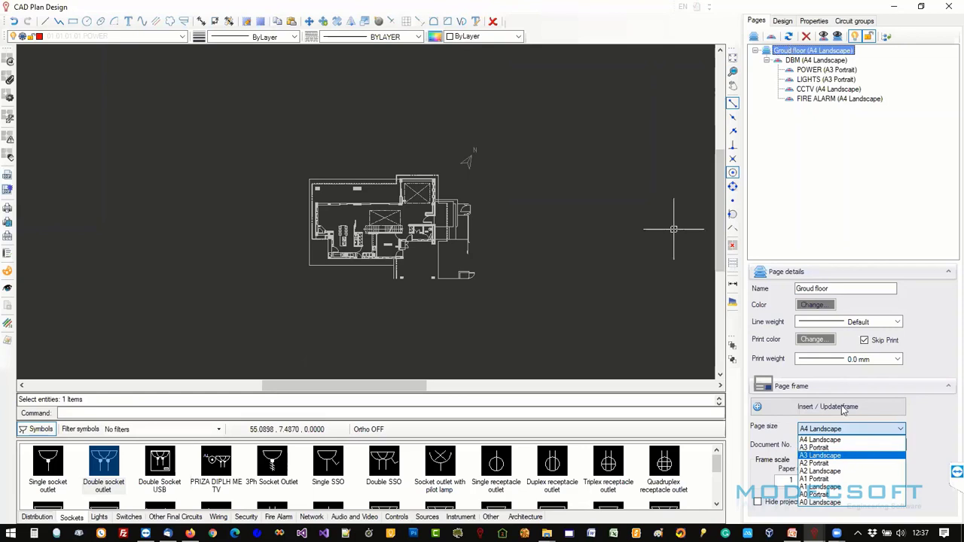
click(844, 407)
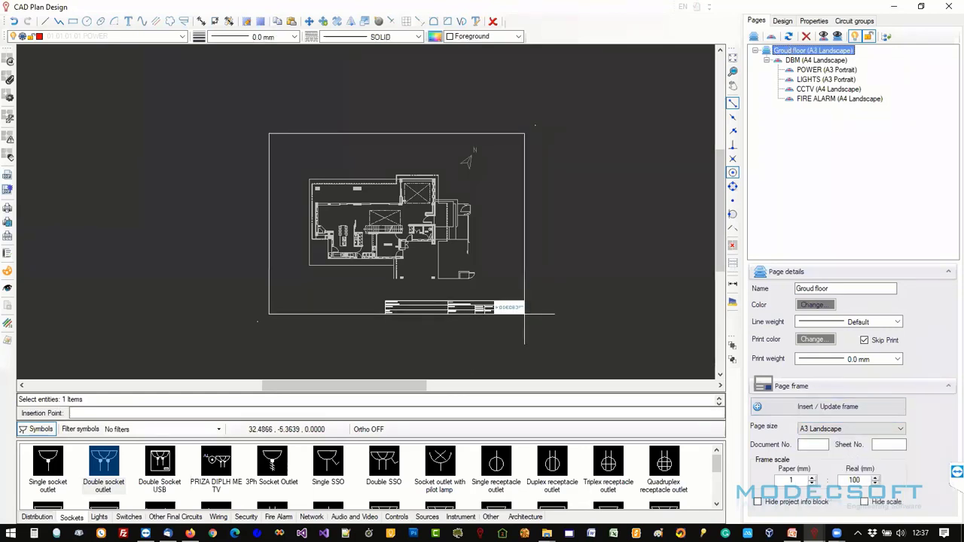
click(524, 313)
scroll(540, 147, down, 8)
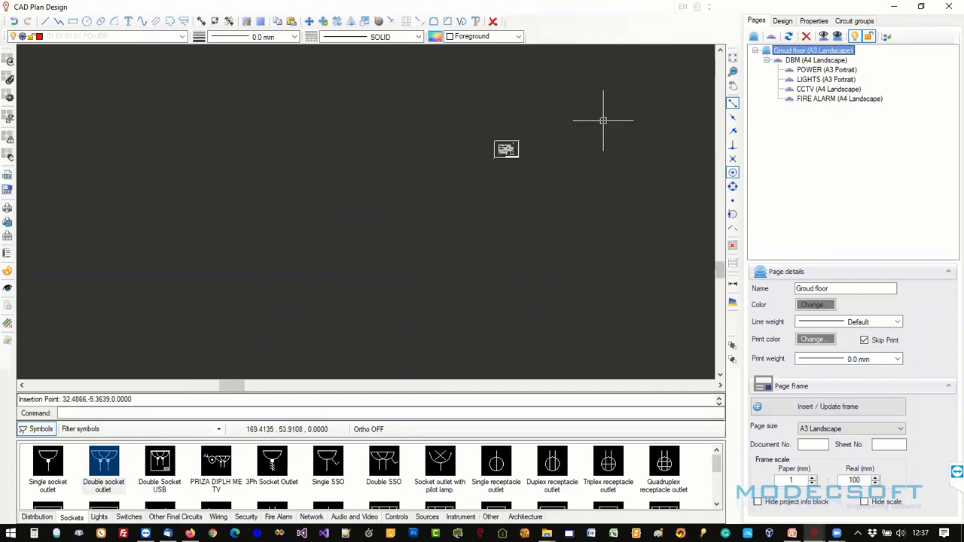
scroll(555, 170, up, 1)
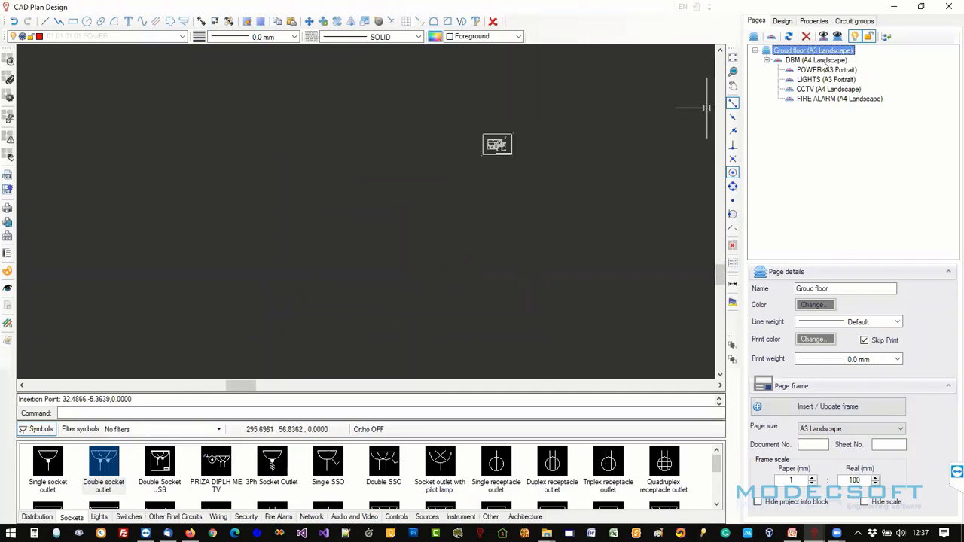
Switch from the DBM page back to the Groud floor page and check which page the new frame belongs to.
click(822, 60)
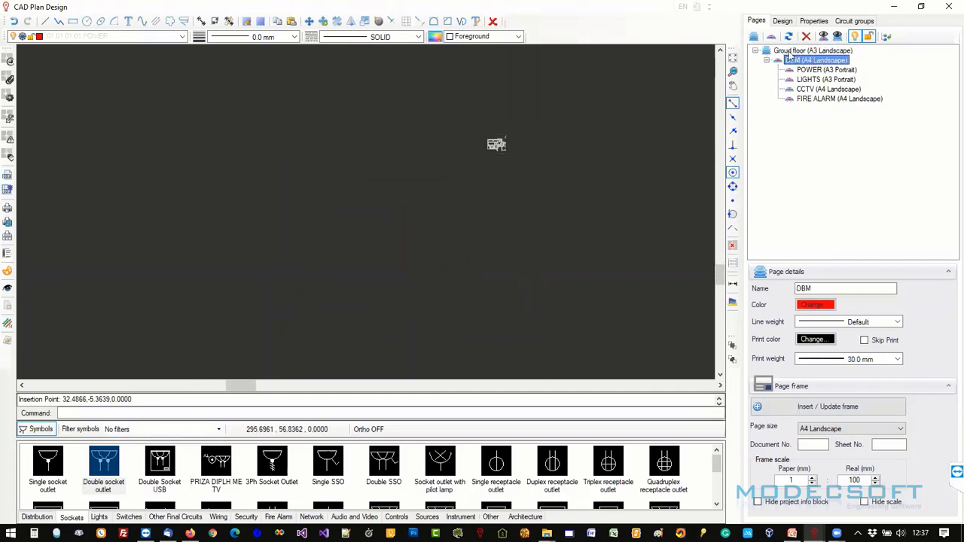
click(790, 52)
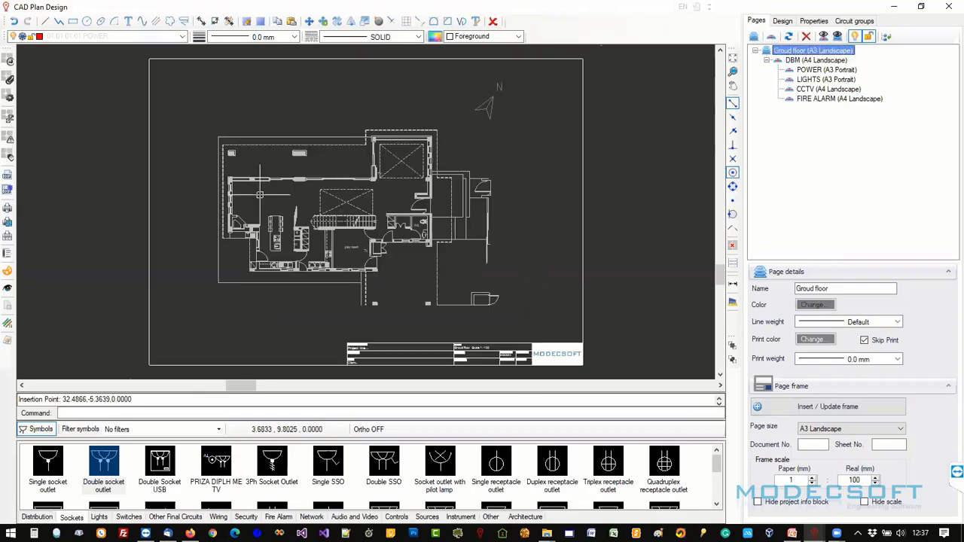
click(584, 206)
key(Escape)
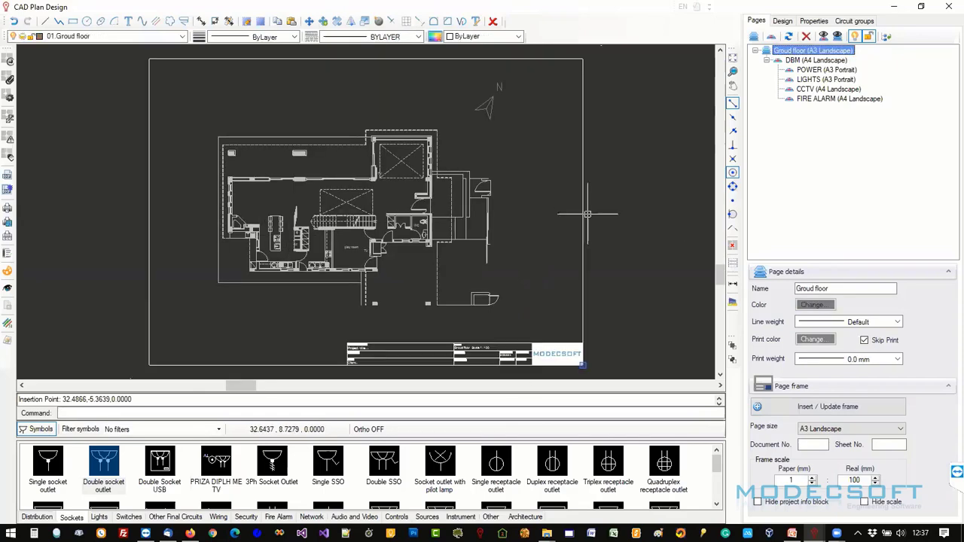
Set the DBM page size to A3 Landscape and insert its page frame.
click(794, 61)
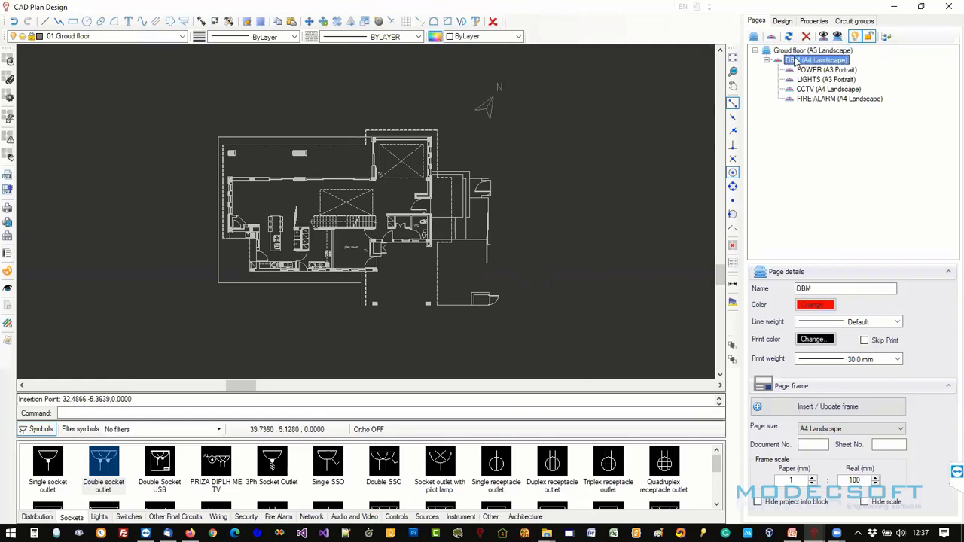
click(819, 435)
click(824, 452)
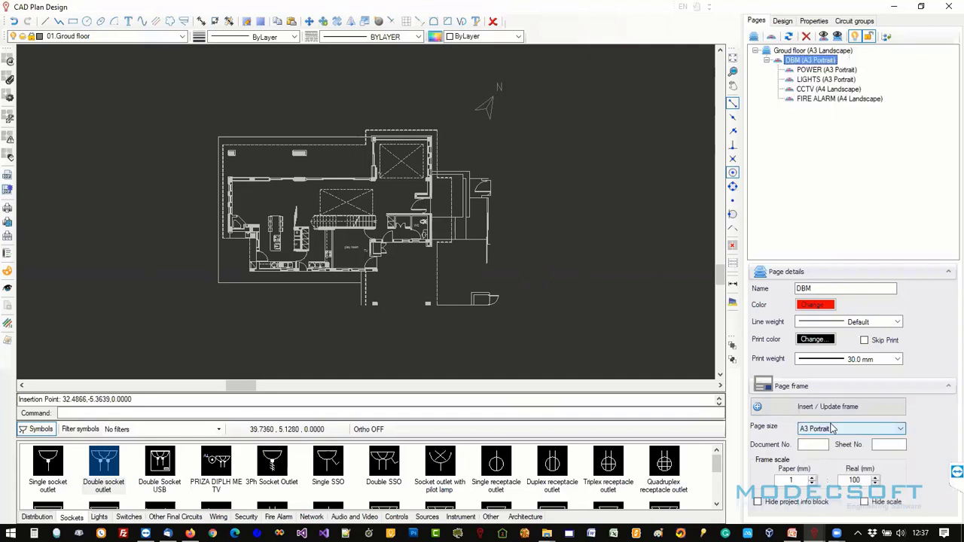
click(832, 429)
click(821, 458)
click(810, 410)
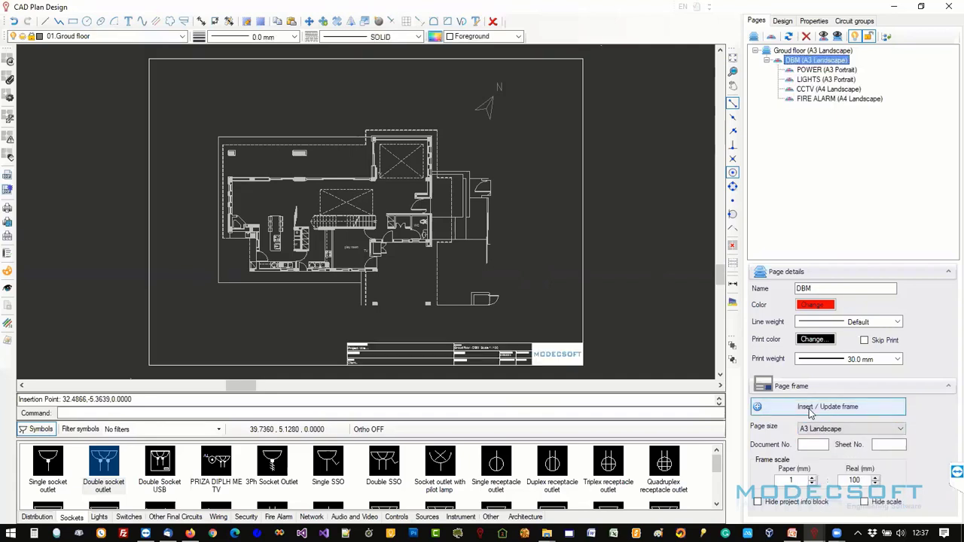
Examine the DBM page frame and compare its position with the Groud floor frame.
scroll(565, 218, down, 1)
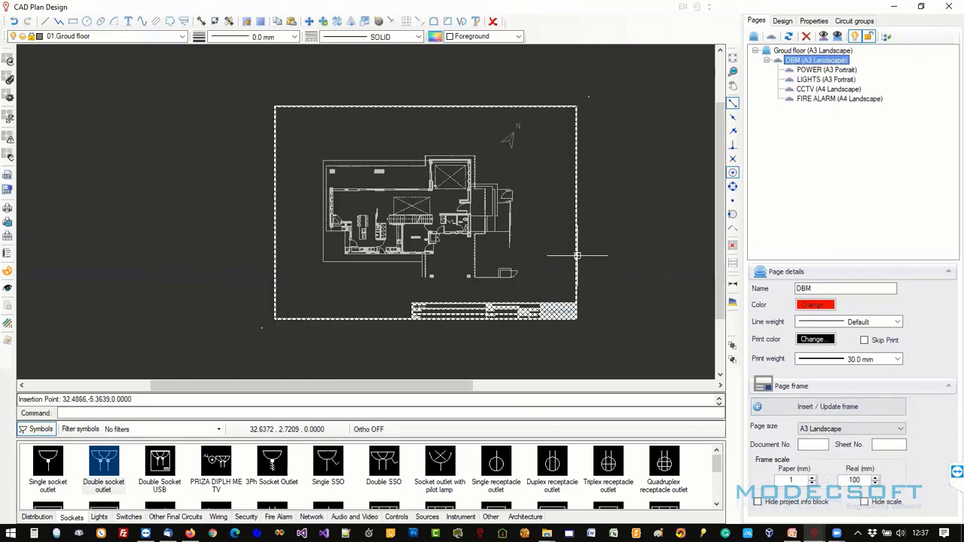
click(577, 256)
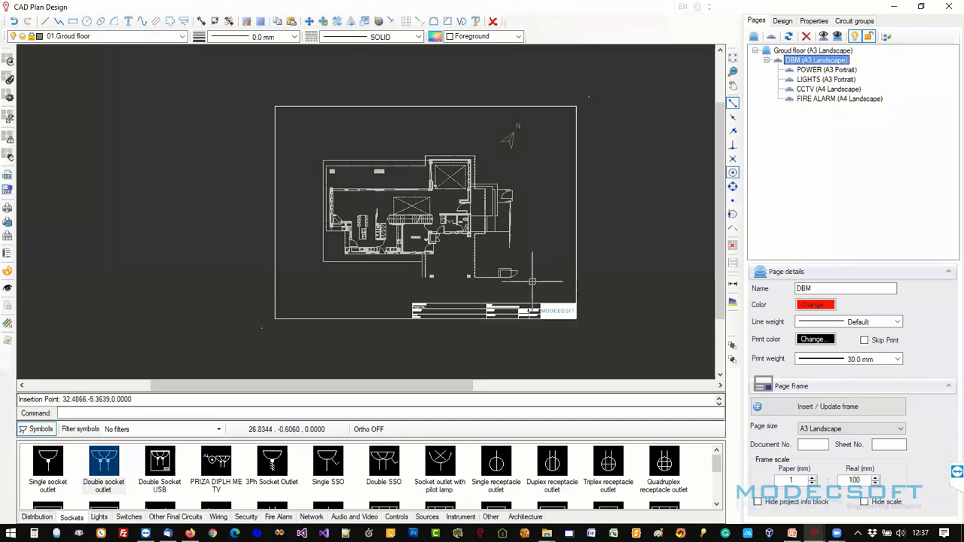
click(792, 52)
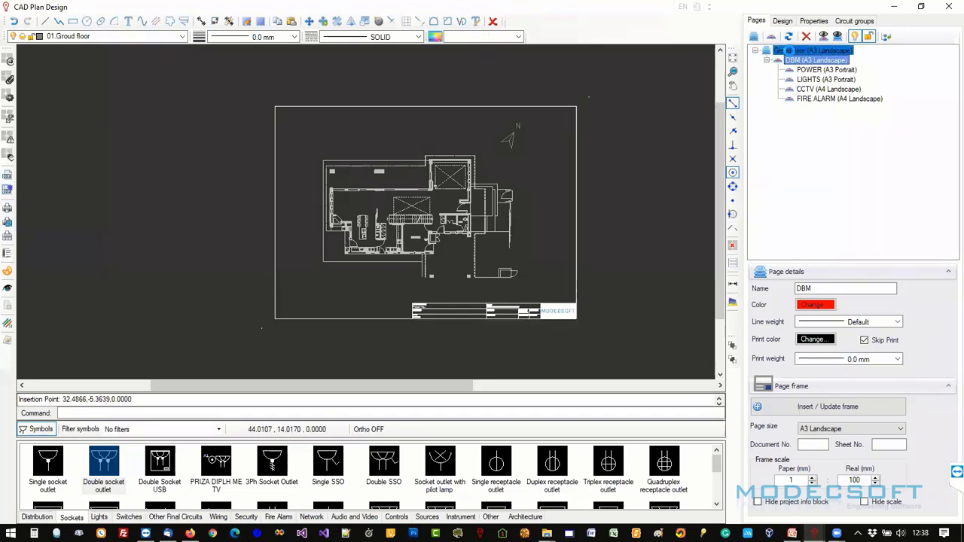
click(800, 60)
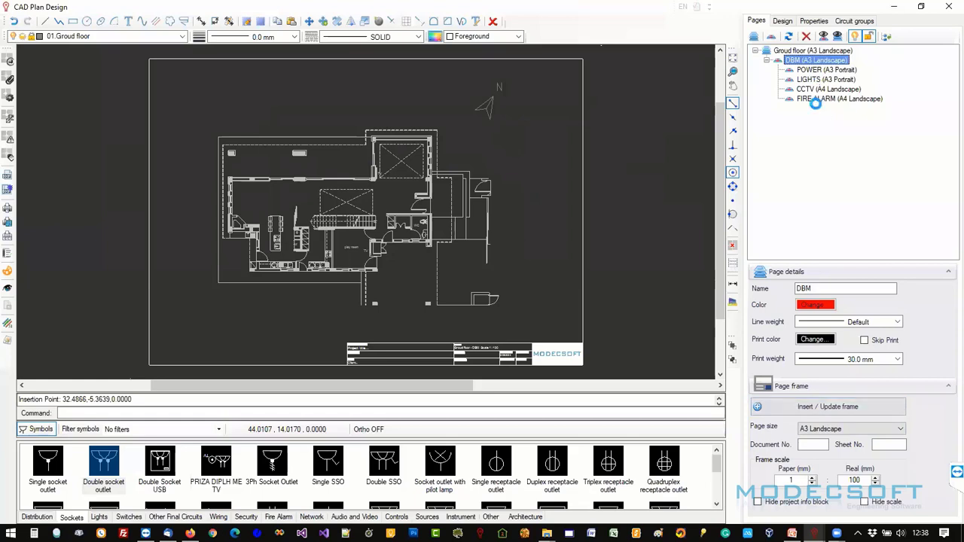
Change the POWER page size to A3 Landscape and update its page frame.
click(825, 69)
click(826, 430)
click(826, 433)
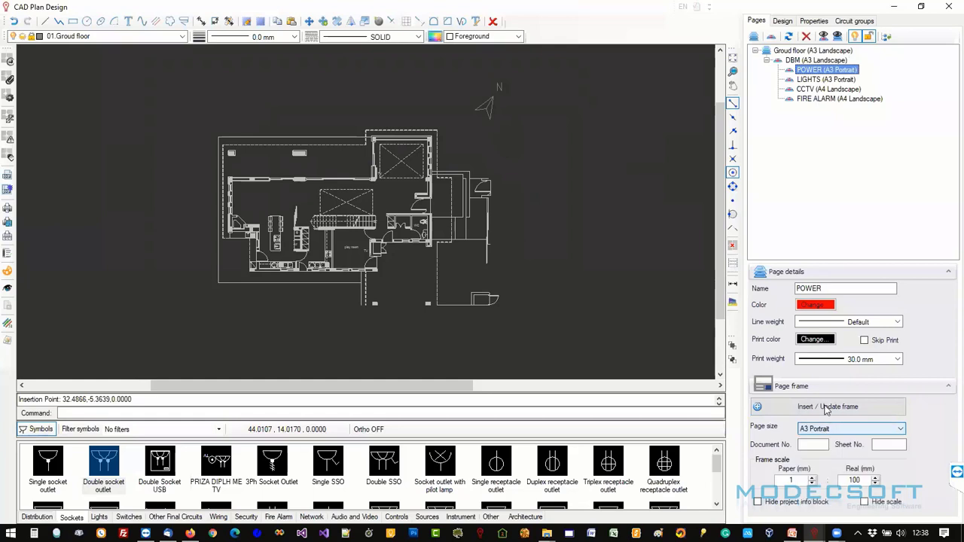
click(826, 408)
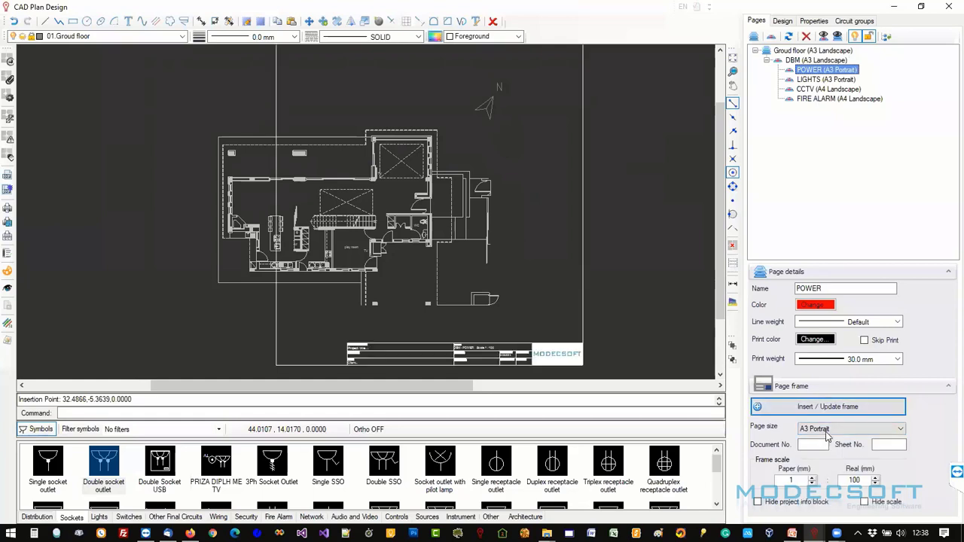
click(826, 429)
click(821, 455)
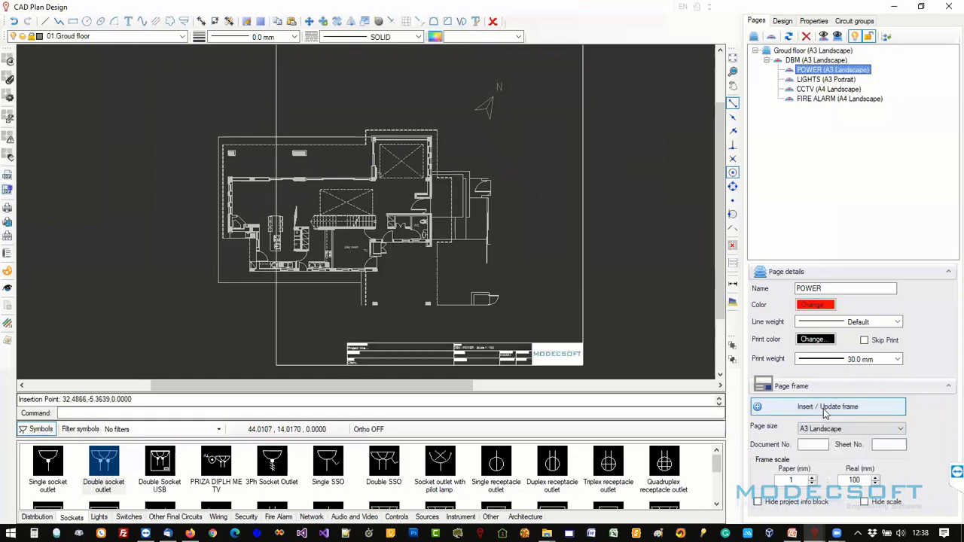
click(824, 409)
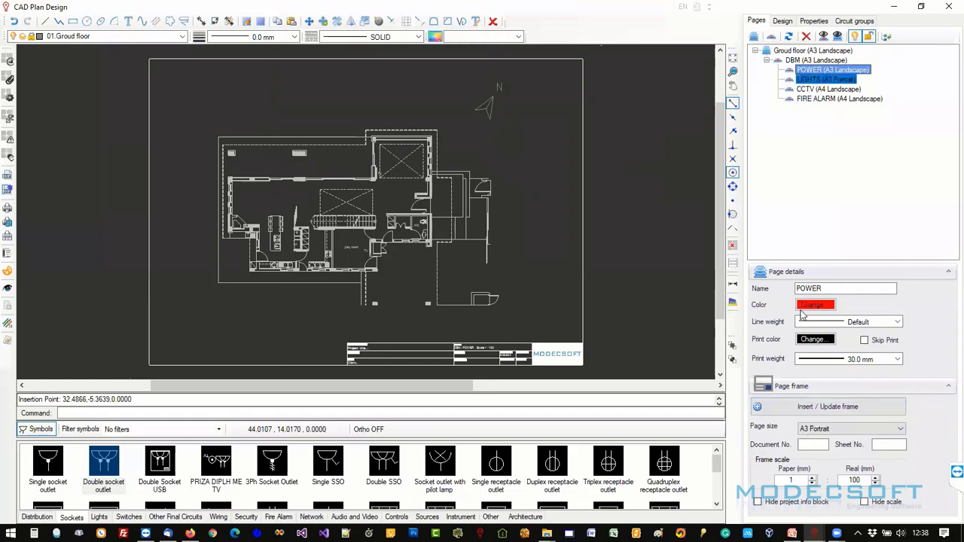
Change the LIGHTS page size to A3 Landscape and insert its page frame.
click(814, 80)
click(825, 429)
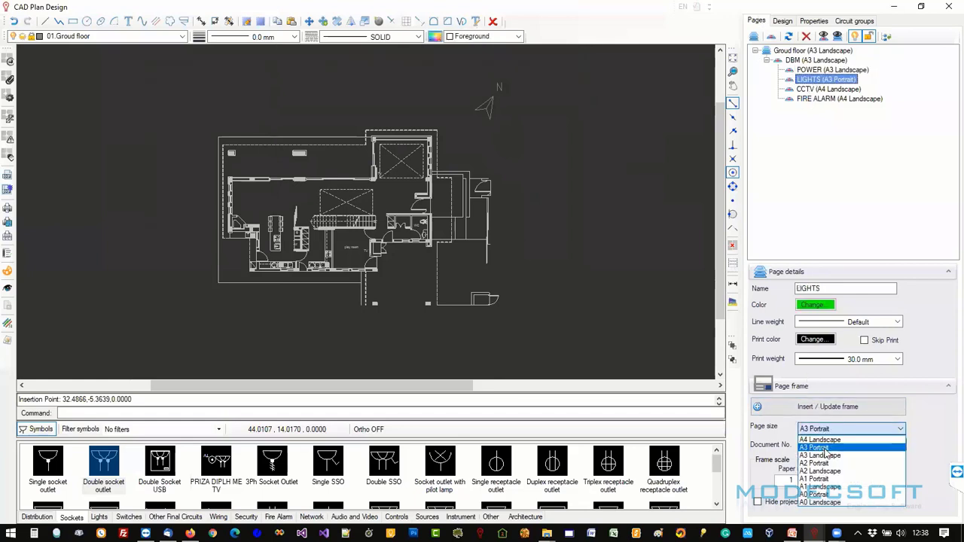
click(821, 438)
click(826, 407)
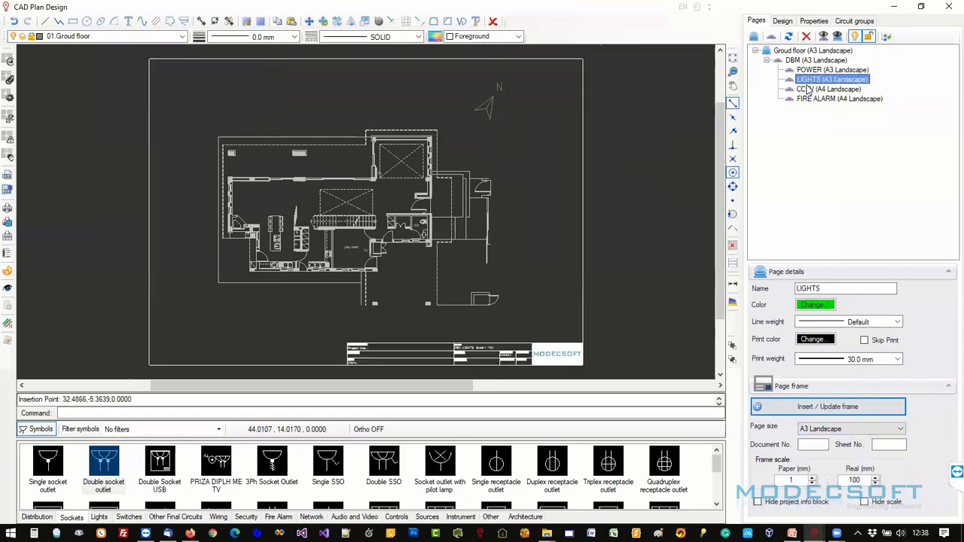
Change the CCTV page size to A3 Landscape and insert its page frame.
click(829, 89)
click(826, 428)
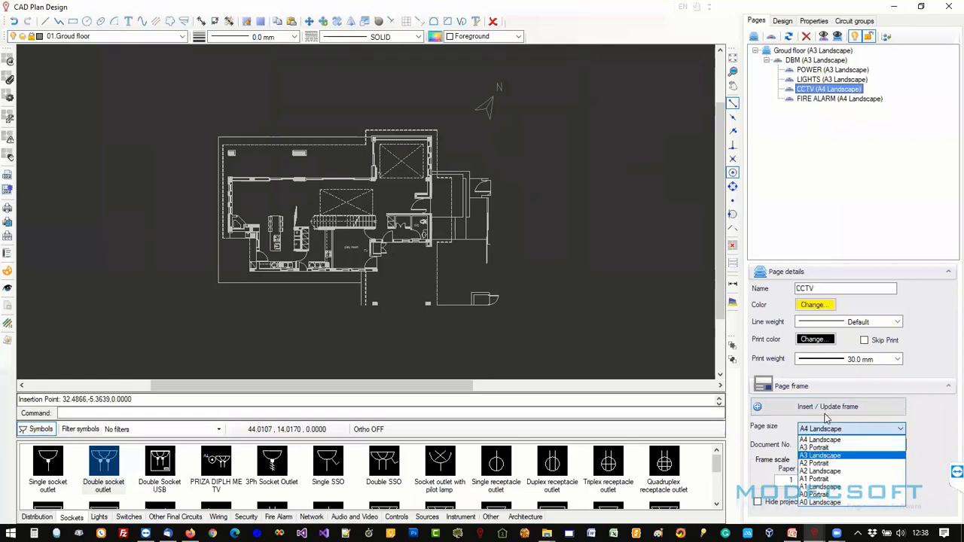
click(821, 439)
click(826, 407)
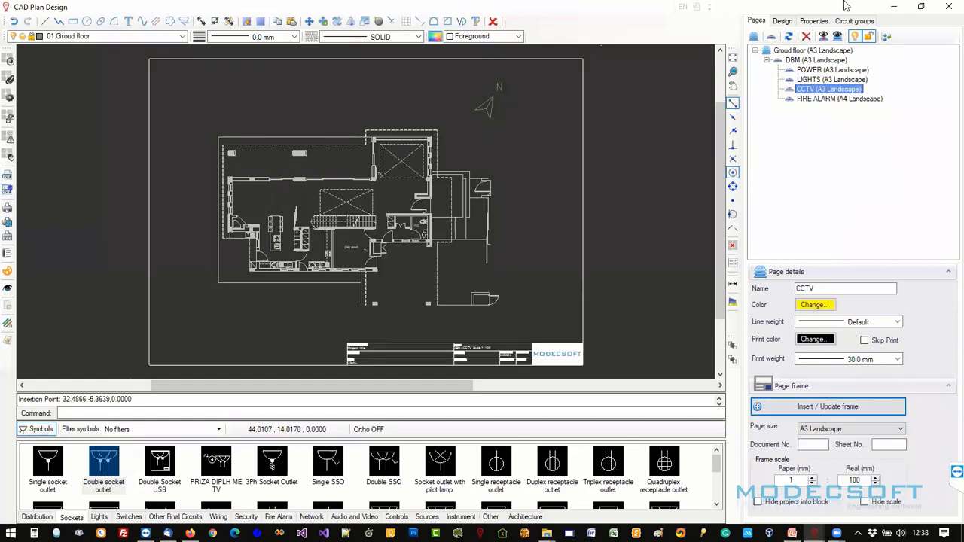
Change the FIRE ALARM page size to A3 Landscape and insert its page frame.
click(835, 99)
click(822, 429)
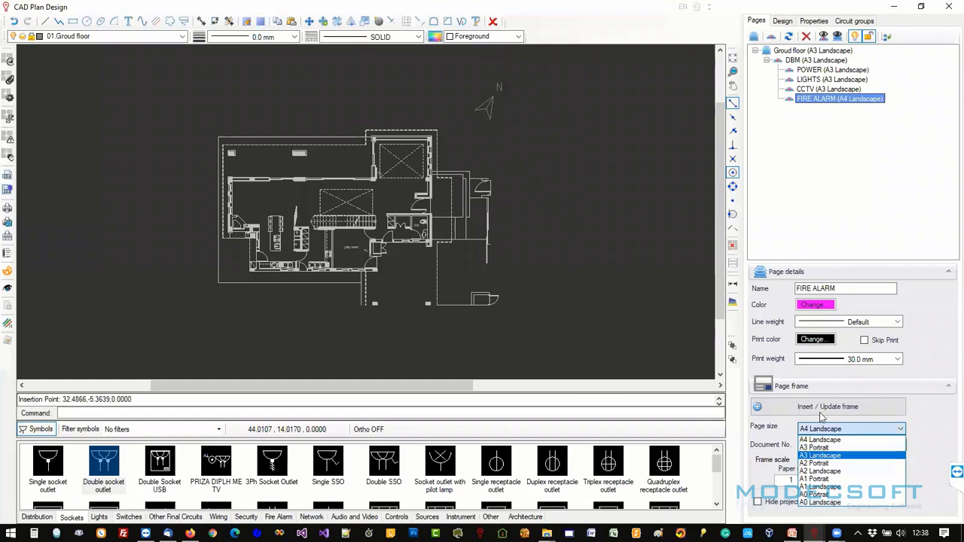
click(822, 454)
click(826, 406)
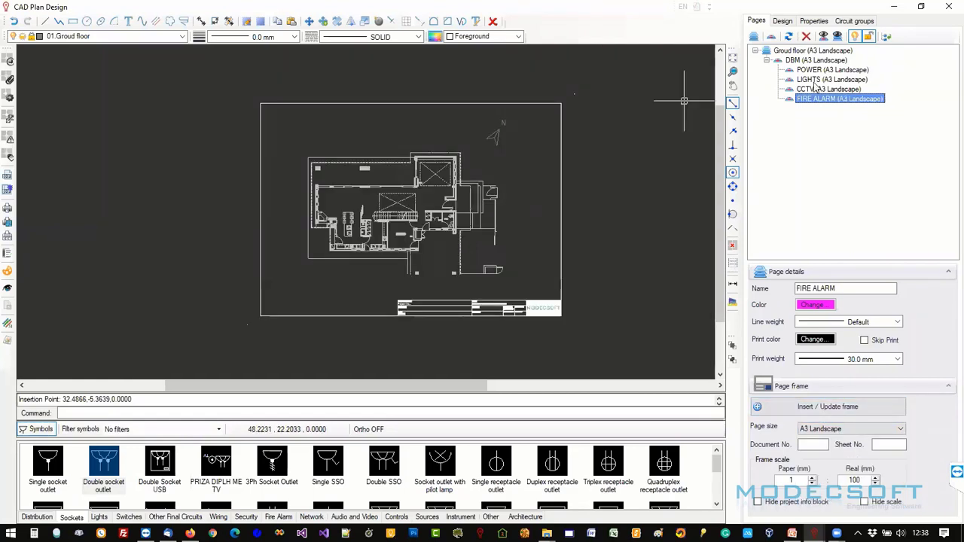
Switch between the Groud floor, DBM and POWER pages to check that their frames line up.
click(796, 53)
click(796, 61)
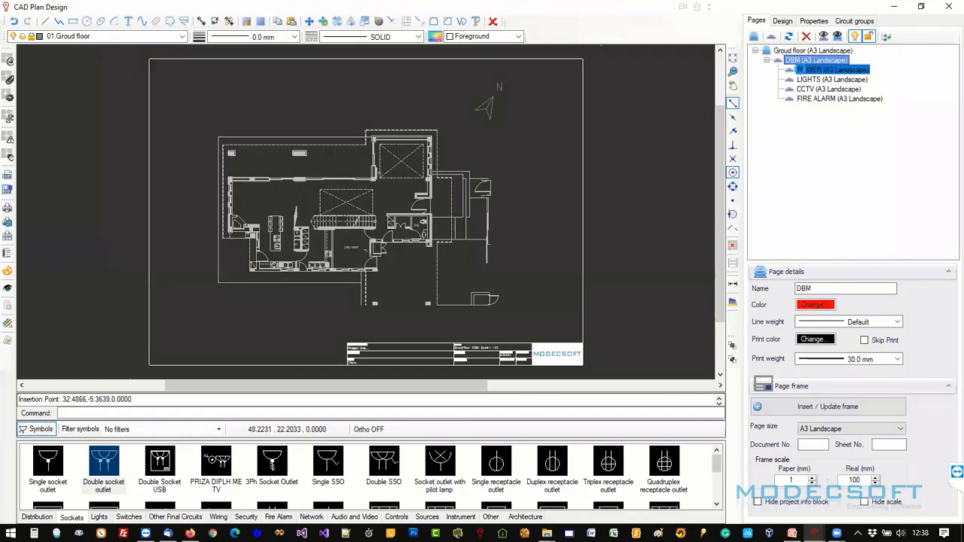
click(806, 70)
click(794, 52)
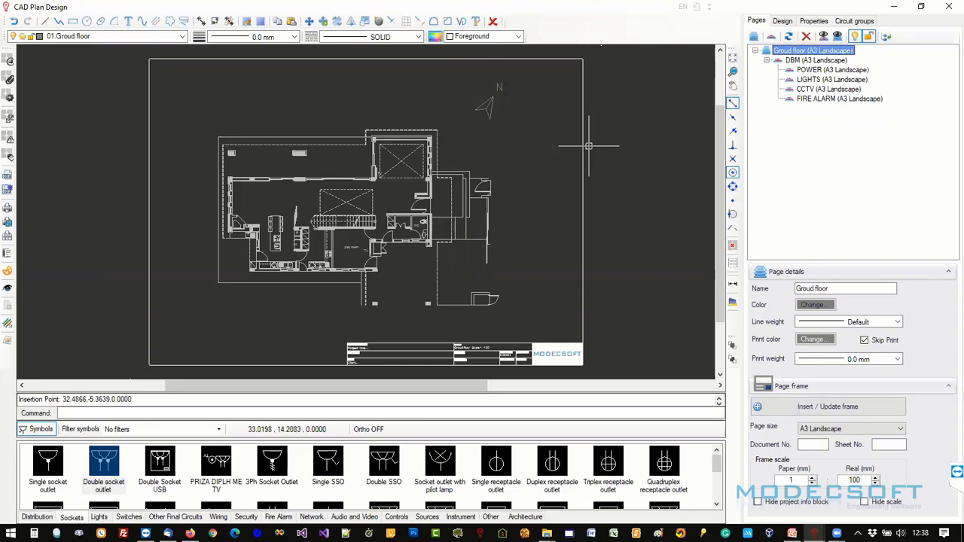
Examine the Groud floor page frame and the project details in its title block.
click(585, 146)
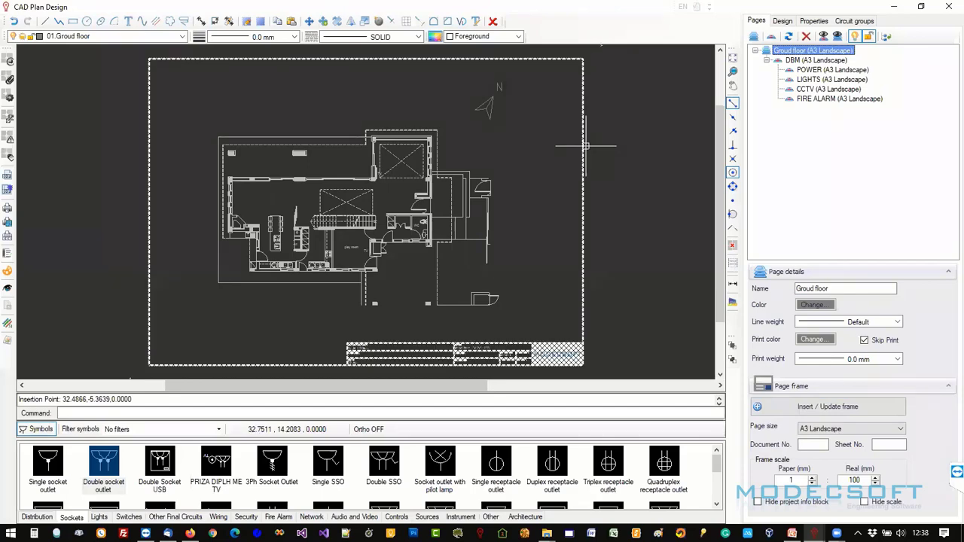
scroll(585, 146, down, 2)
key(Escape)
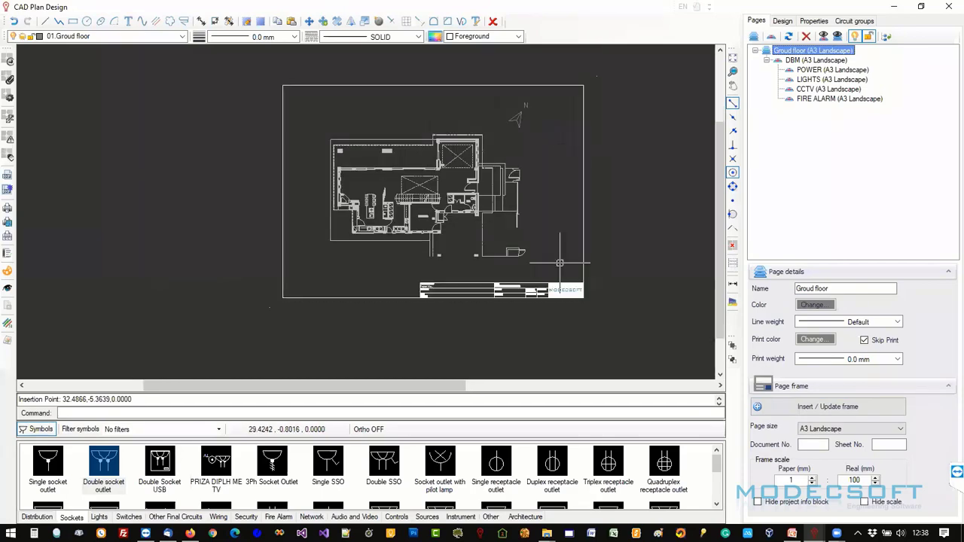
scroll(538, 315, up, 4)
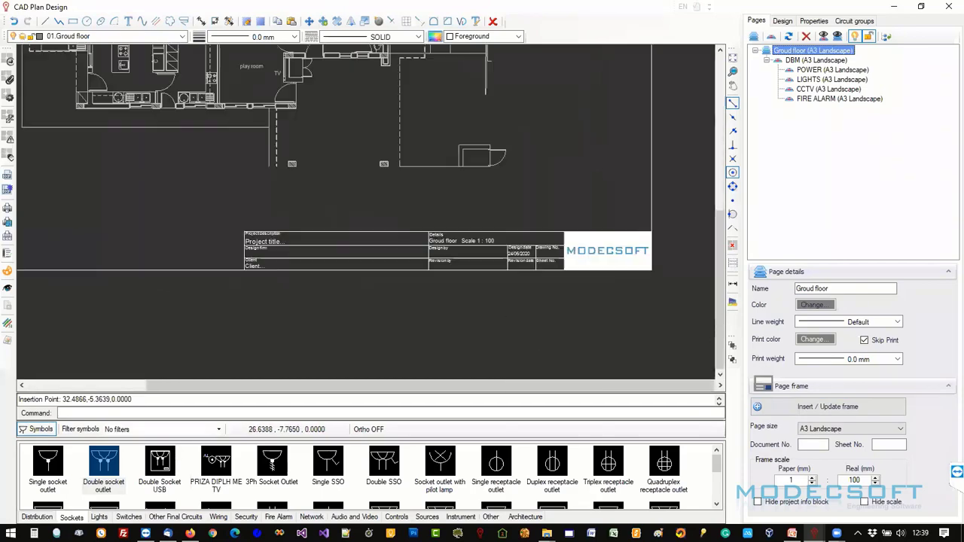
Examine the ground floor frame's title block, including its project, details, scale, design date and client fields.
click(528, 269)
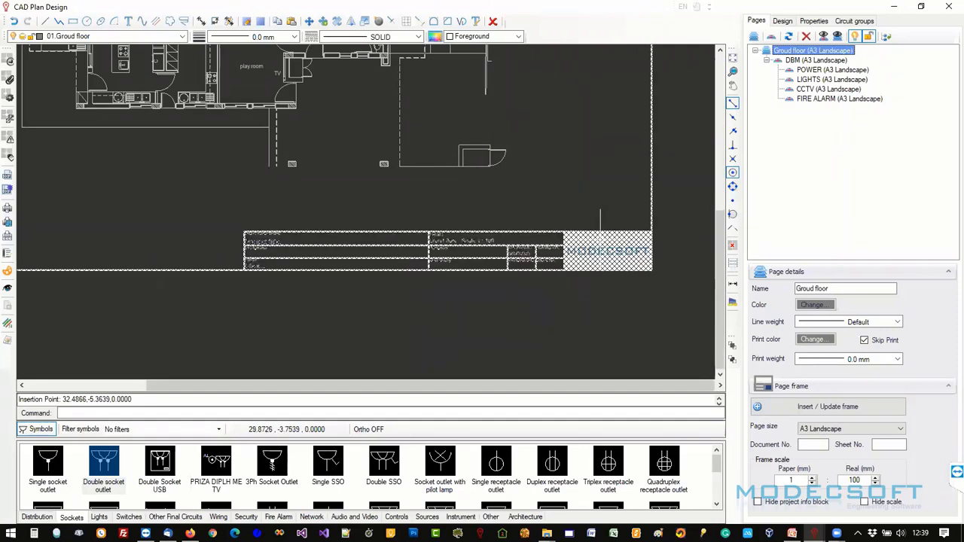
key(Escape)
scroll(594, 225, up, 3)
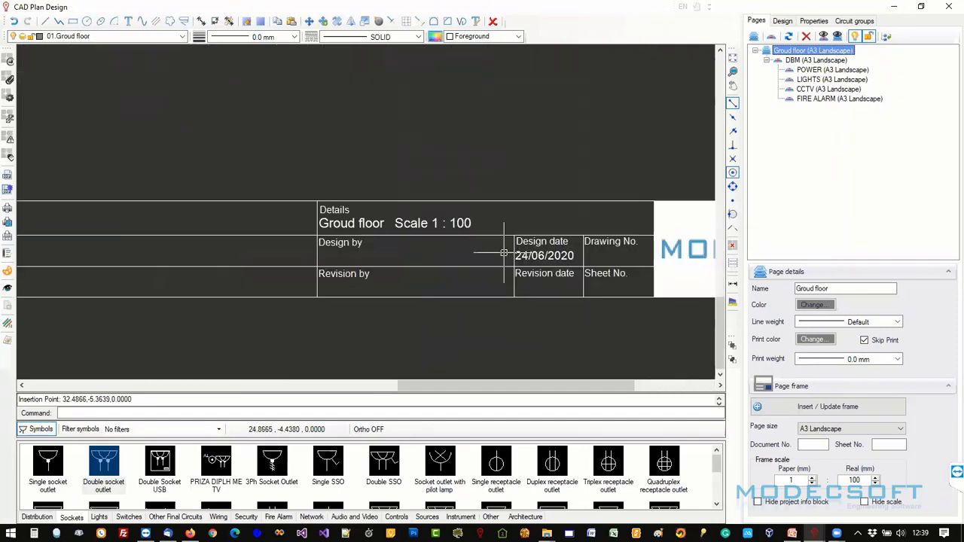
scroll(557, 222, down, 2)
click(527, 220)
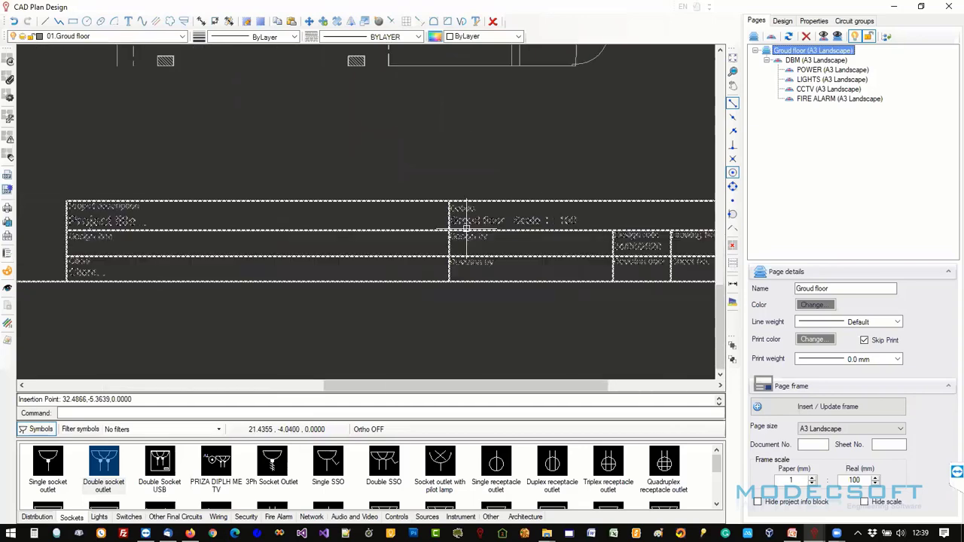
scroll(532, 218, up, 2)
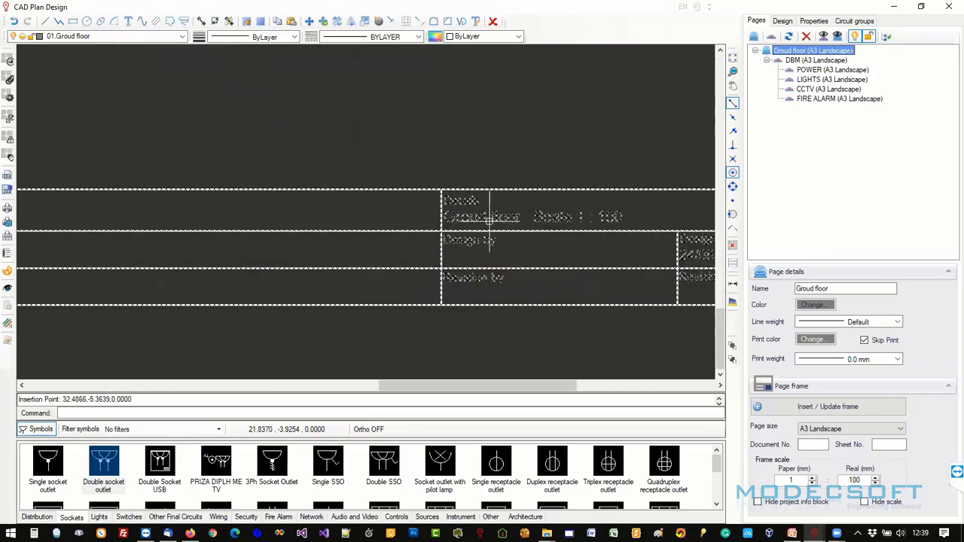
key(Escape)
scroll(572, 214, up, 2)
scroll(497, 214, down, 2)
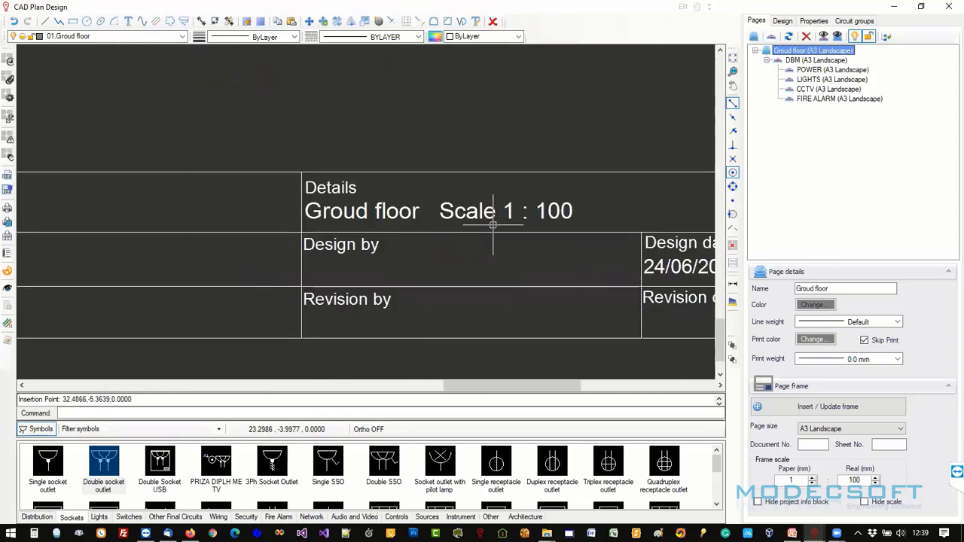
click(478, 202)
key(Escape)
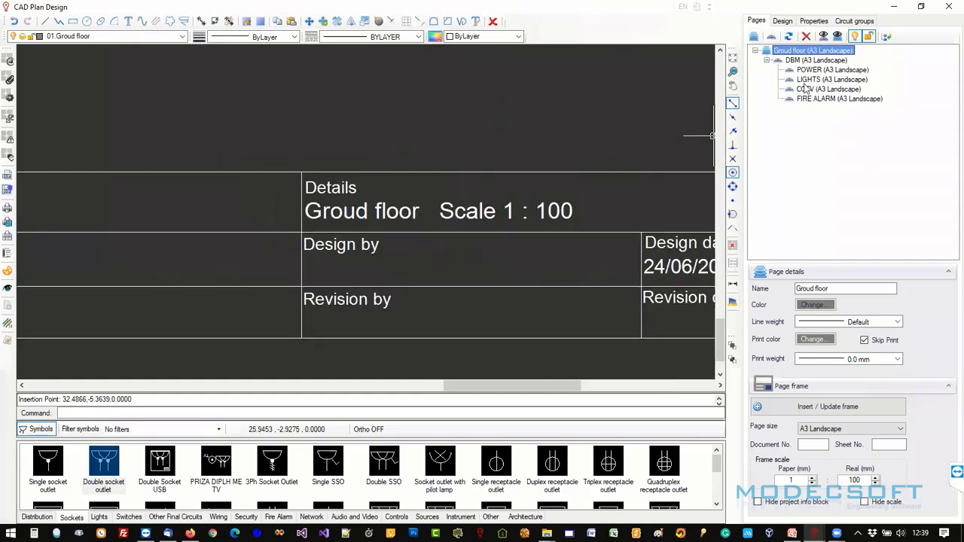
scroll(391, 264, down, 2)
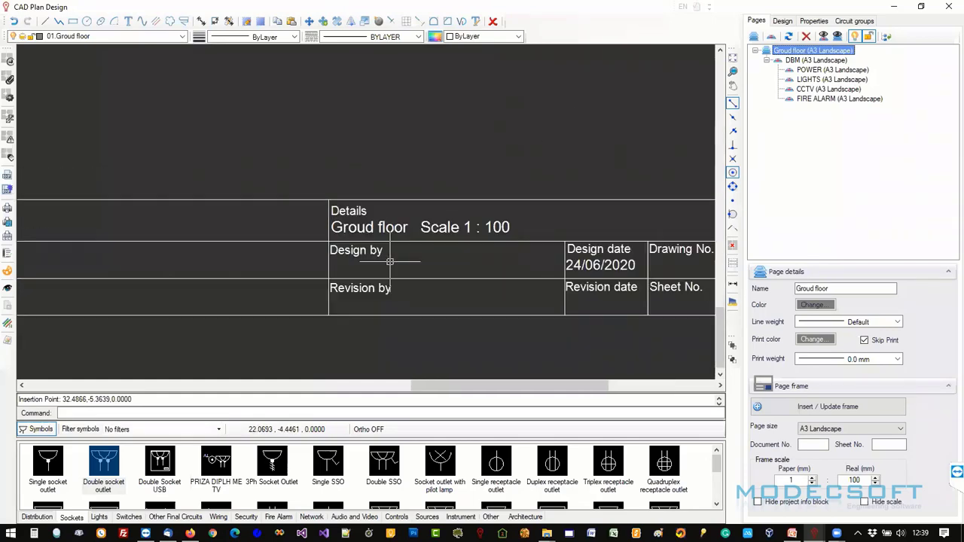
scroll(390, 262, down, 1)
scroll(325, 258, down, 2)
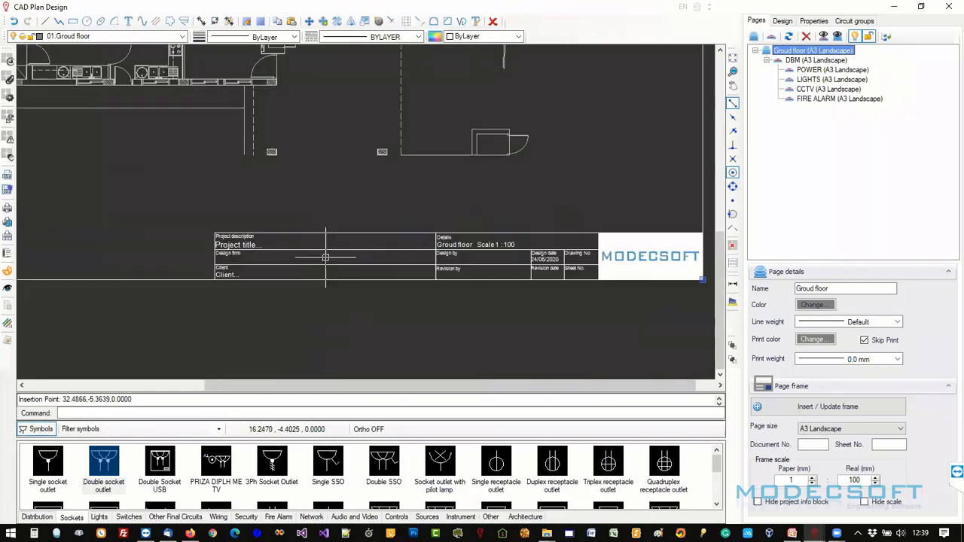
scroll(325, 257, up, 3)
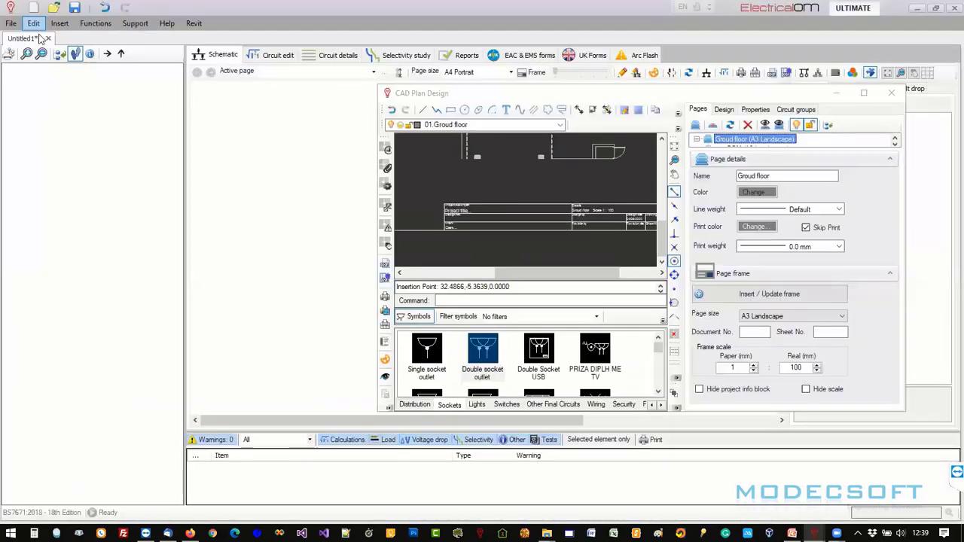
Open the project info and options and enter the client's name.
click(33, 24)
click(86, 140)
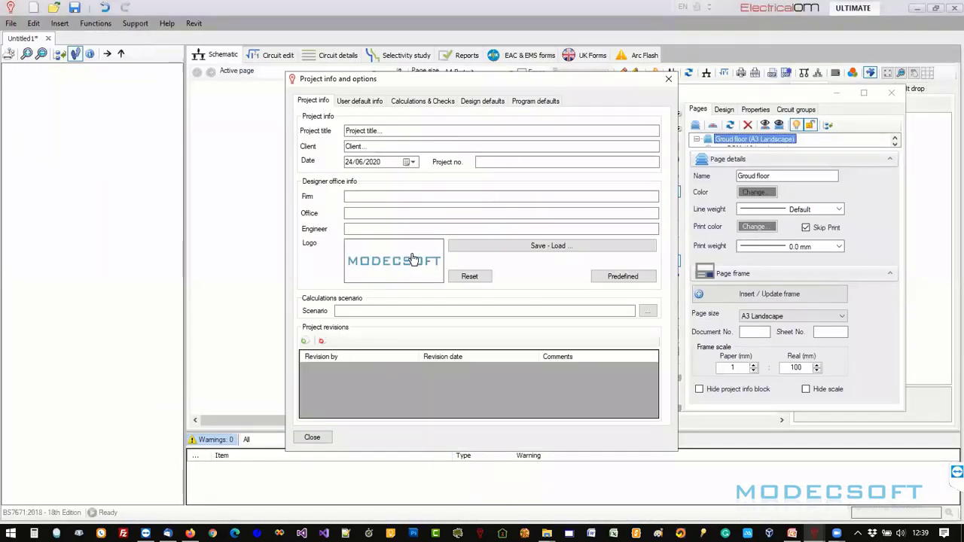
key(Tab)
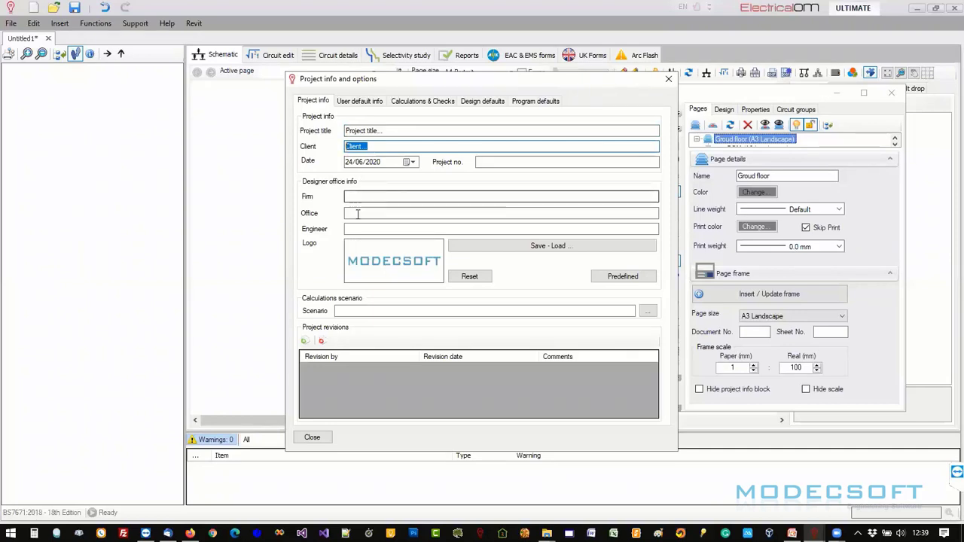
click(357, 213)
click(358, 146)
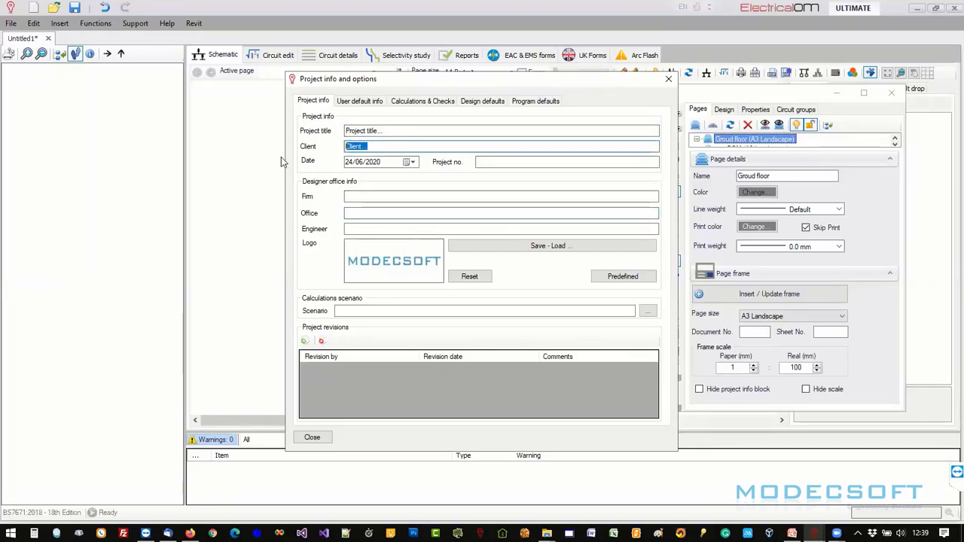
text(demetri)
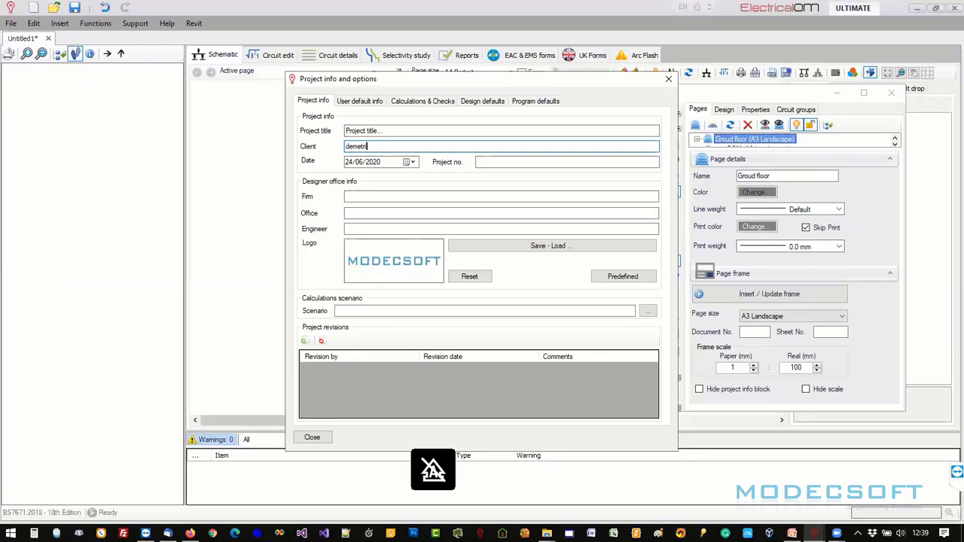
text(s)
click(312, 437)
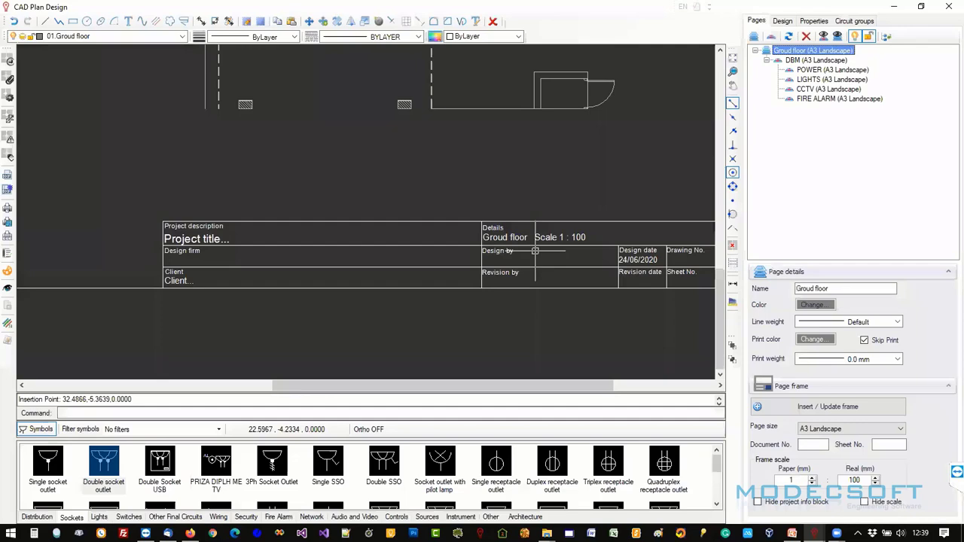
Update the ground floor page frame with the new project info and check the client field in its title block.
click(854, 407)
scroll(183, 302, up, 5)
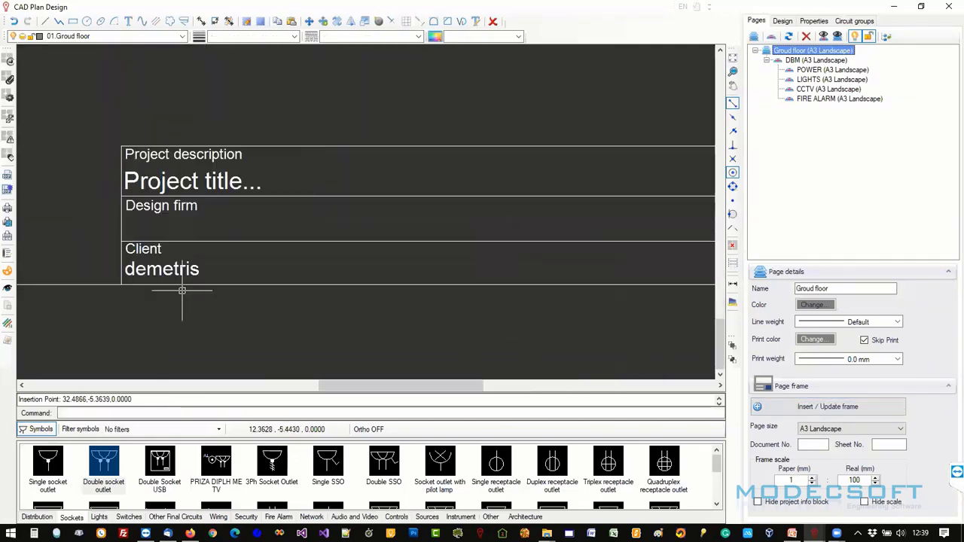
scroll(197, 264, down, 6)
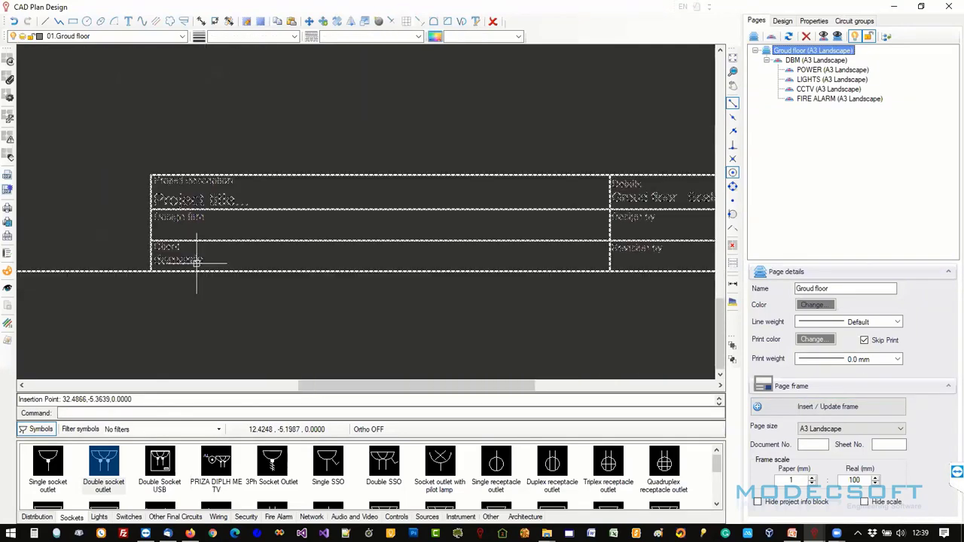
scroll(319, 248, down, 3)
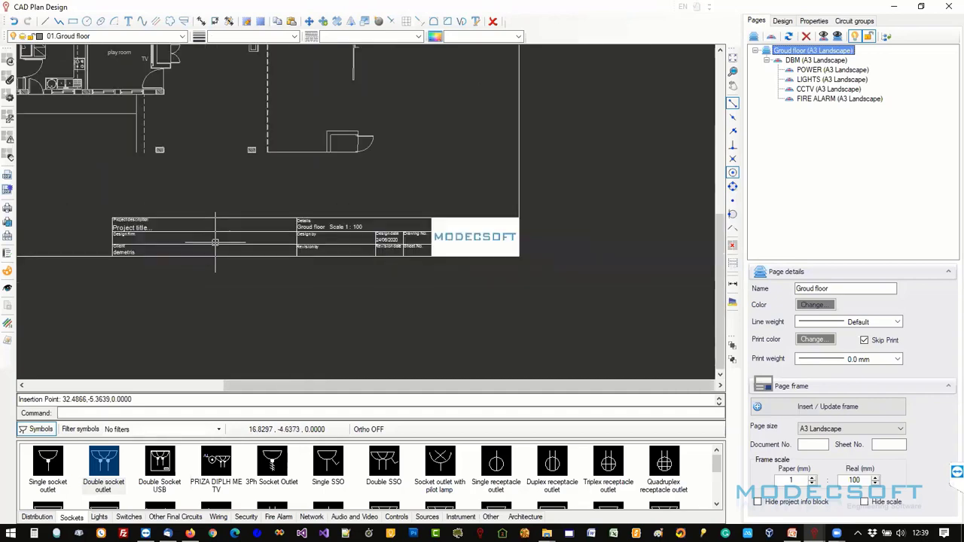
scroll(269, 276, down, 2)
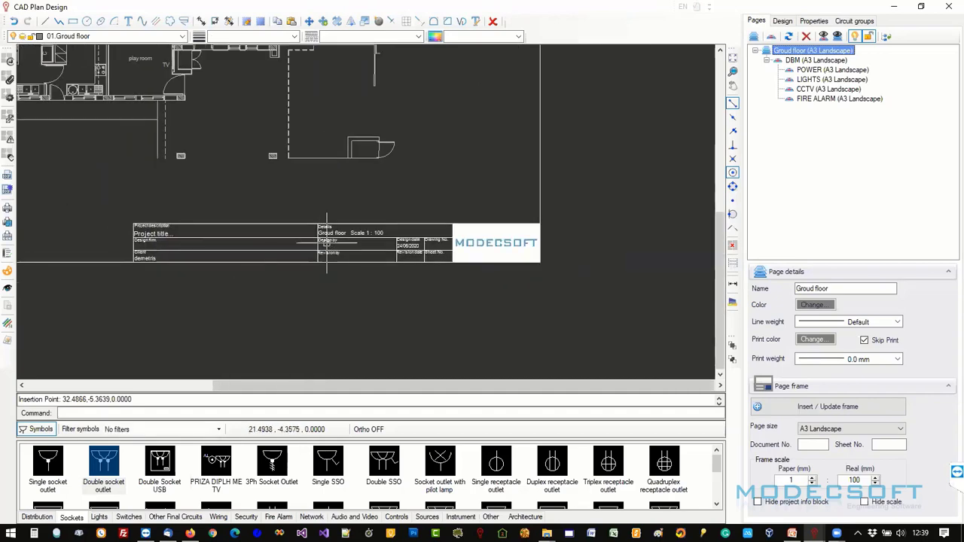
scroll(381, 252, down, 3)
click(368, 249)
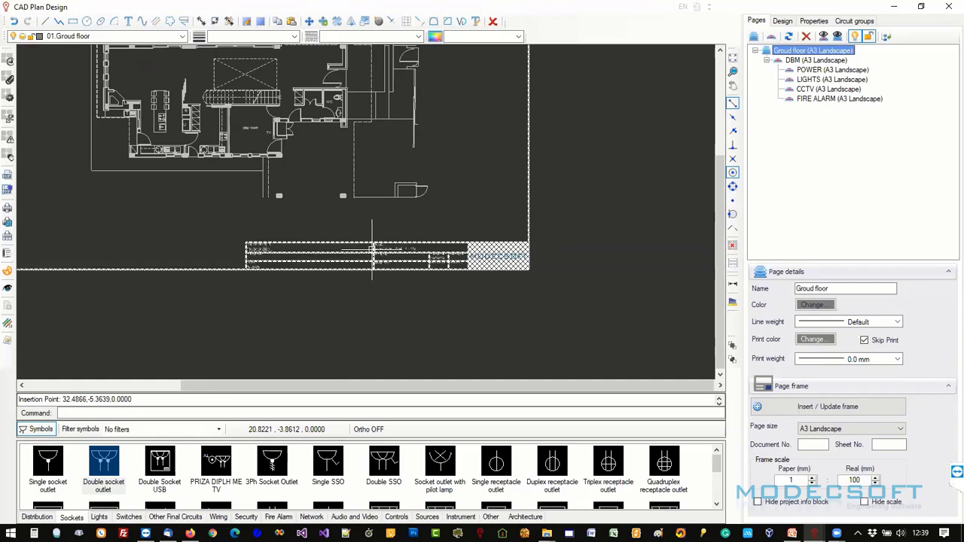
key(Escape)
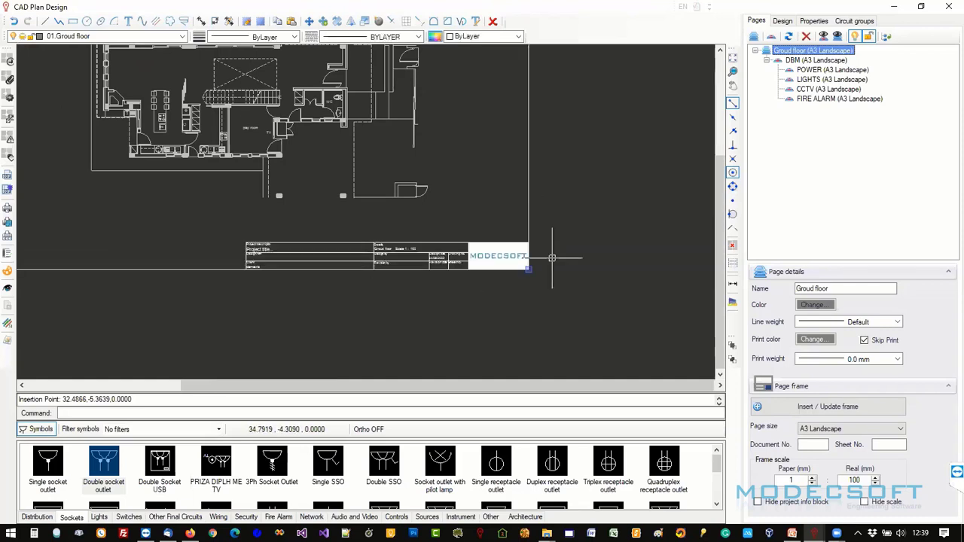
Hide the project info block and update the ground floor page frame.
click(780, 509)
click(819, 408)
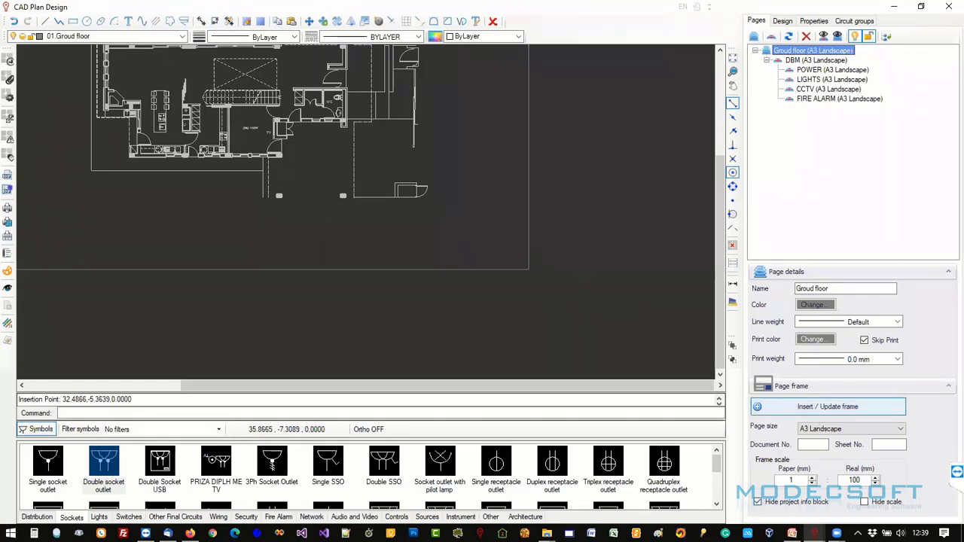
scroll(534, 294, down, 3)
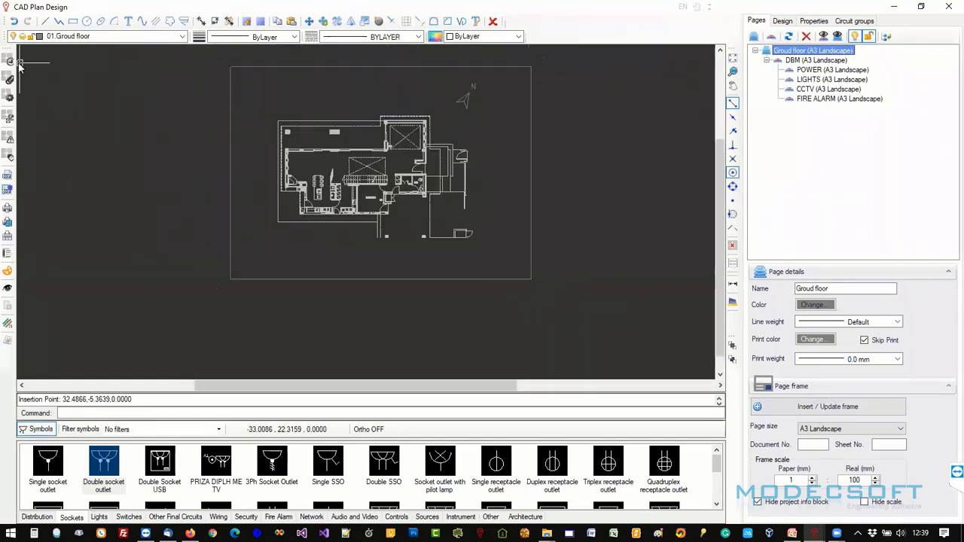
Open the external reference file browser and close it without attaching a drawing.
click(10, 61)
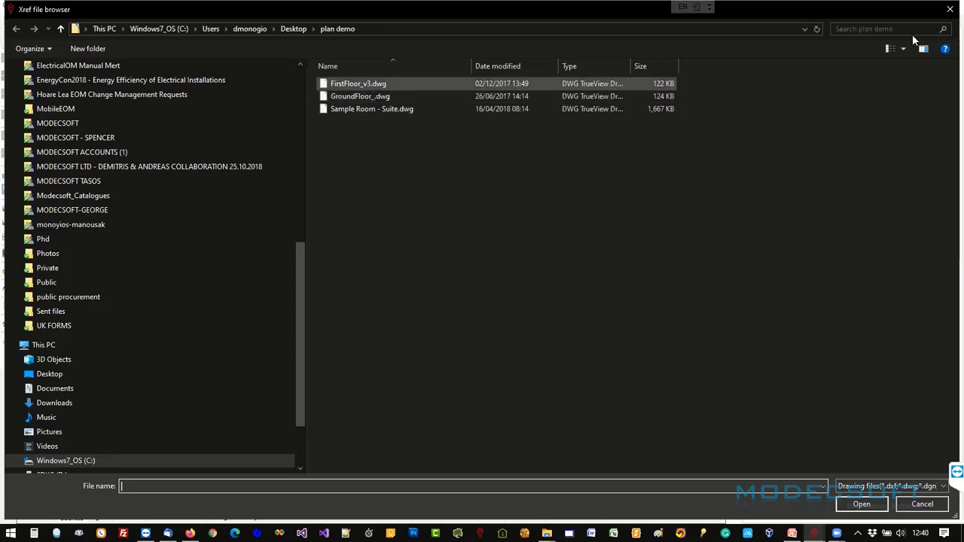
click(950, 9)
Show the project info block again, update the page frame and inspect the restored title block.
scroll(517, 275, up, 5)
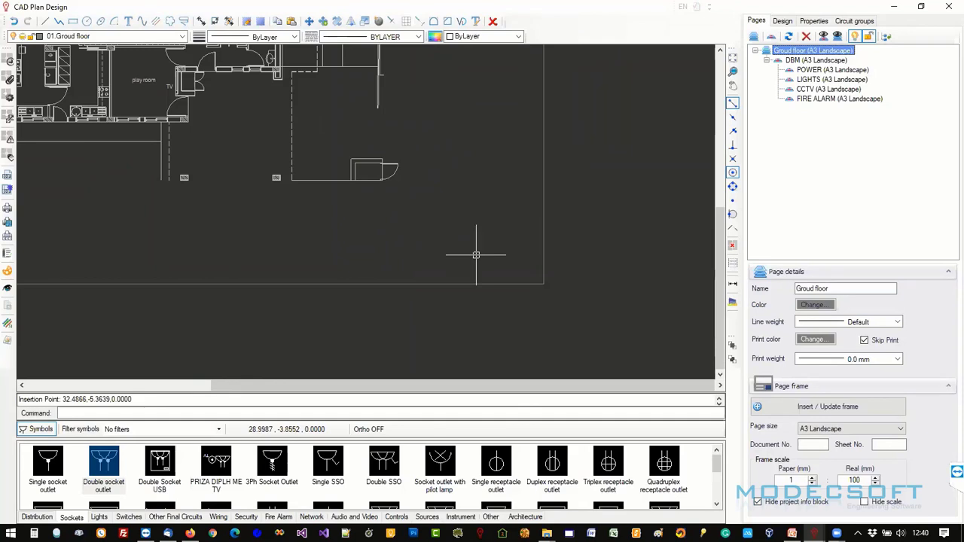
click(757, 502)
click(828, 407)
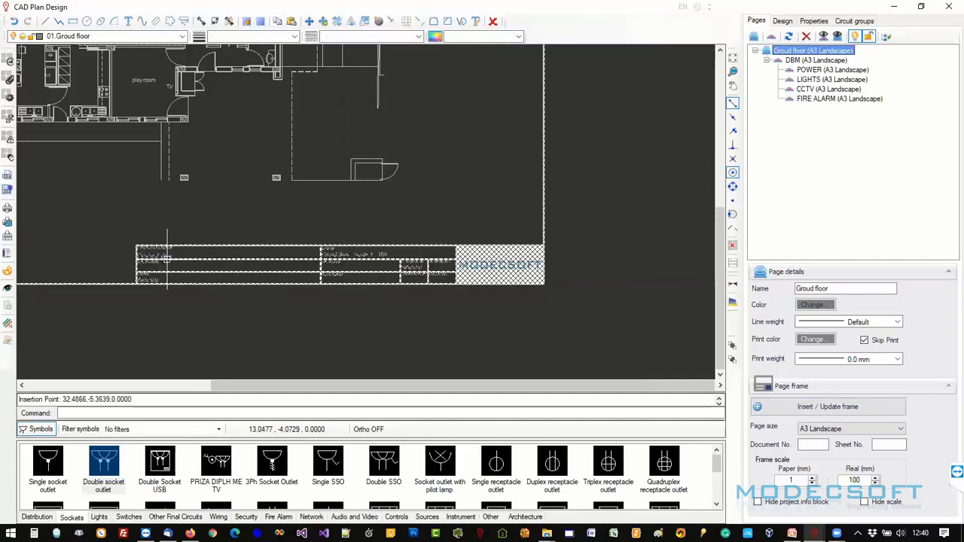
scroll(439, 262, down, 2)
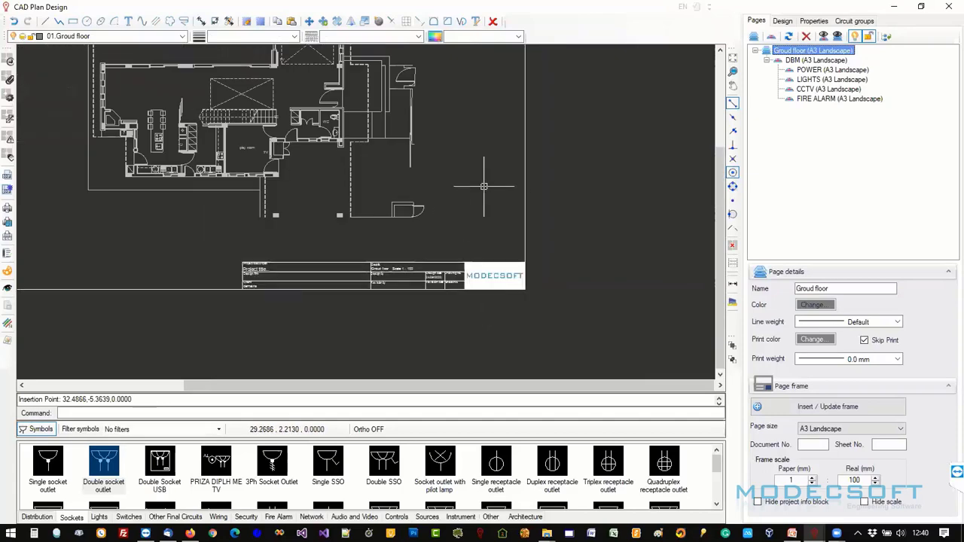
scroll(388, 230, up, 2)
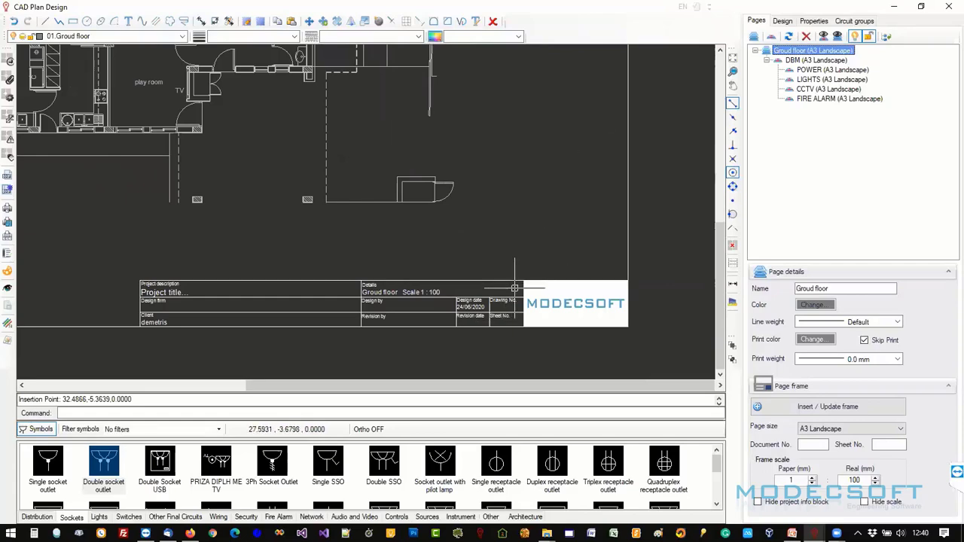
scroll(491, 296, up, 1)
scroll(491, 296, up, 1)
scroll(474, 305, down, 2)
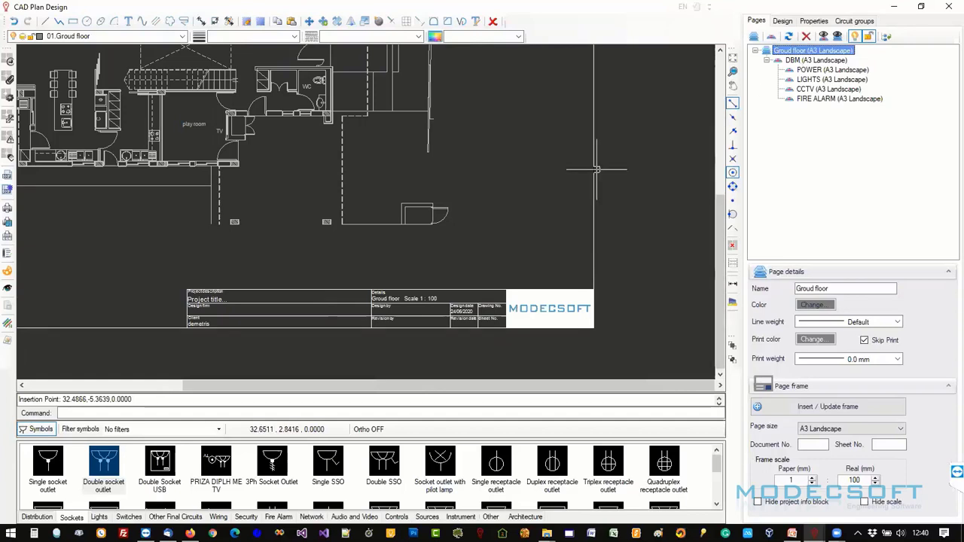
scroll(479, 227, down, 2)
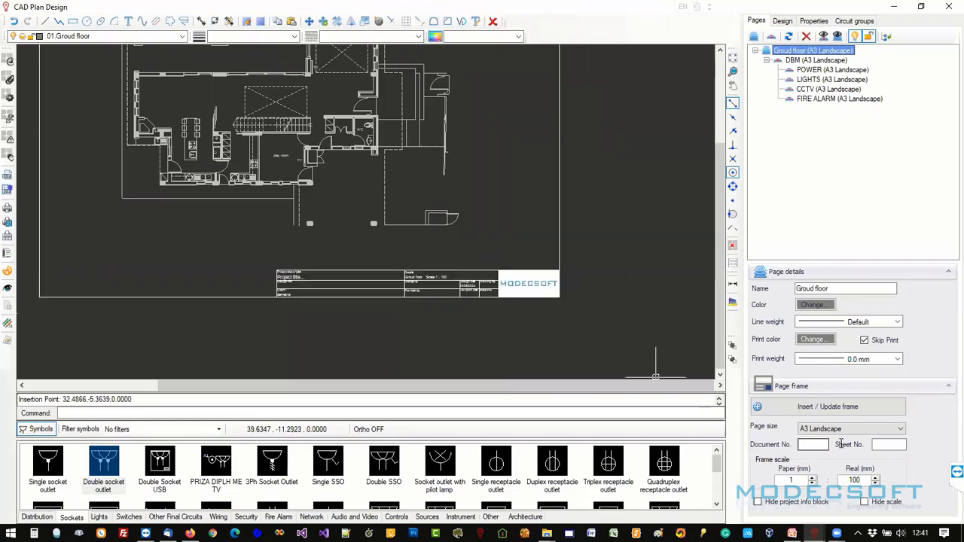
Set the document number to 1 and the sheet number to 2, and update the page frame's title block.
click(839, 445)
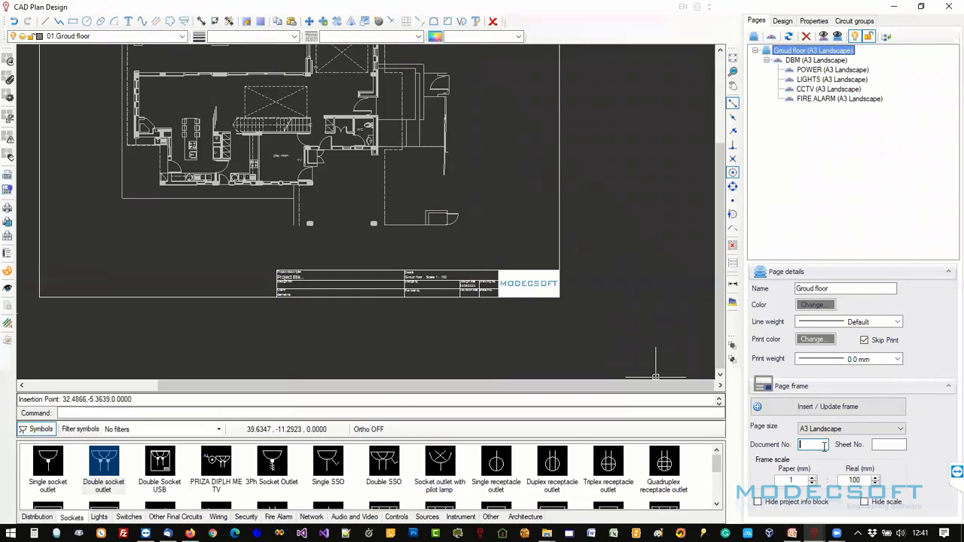
text(1)
click(888, 444)
text(2)
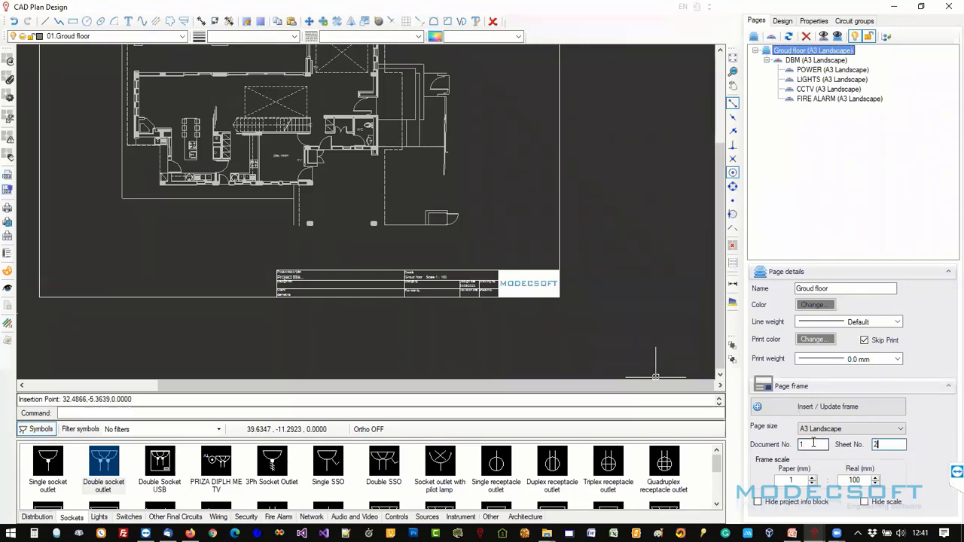
scroll(398, 299, up, 4)
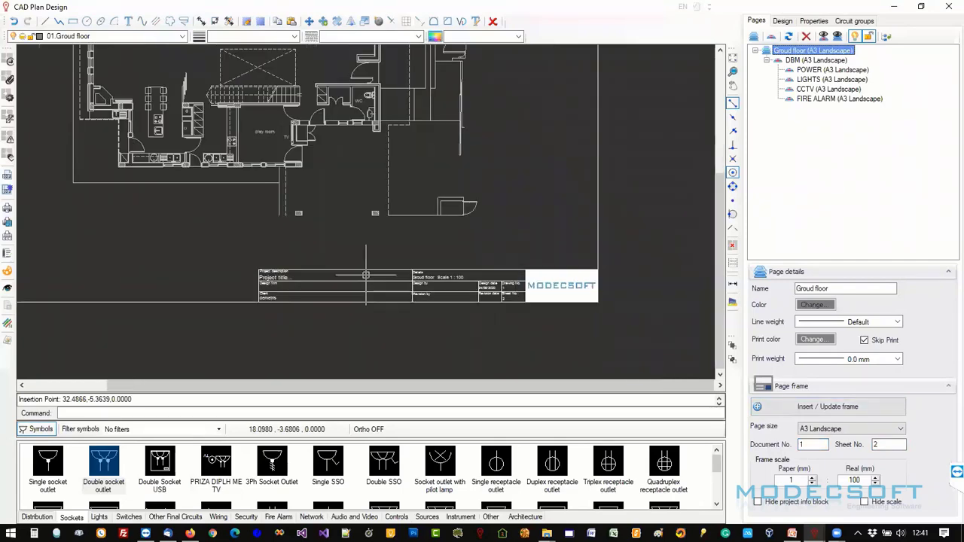
scroll(544, 254, up, 5)
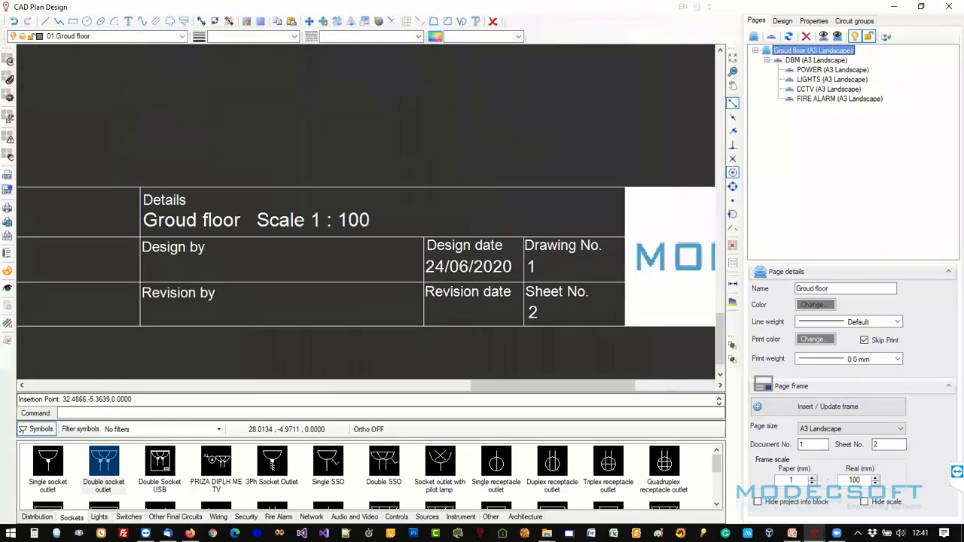
scroll(545, 254, down, 4)
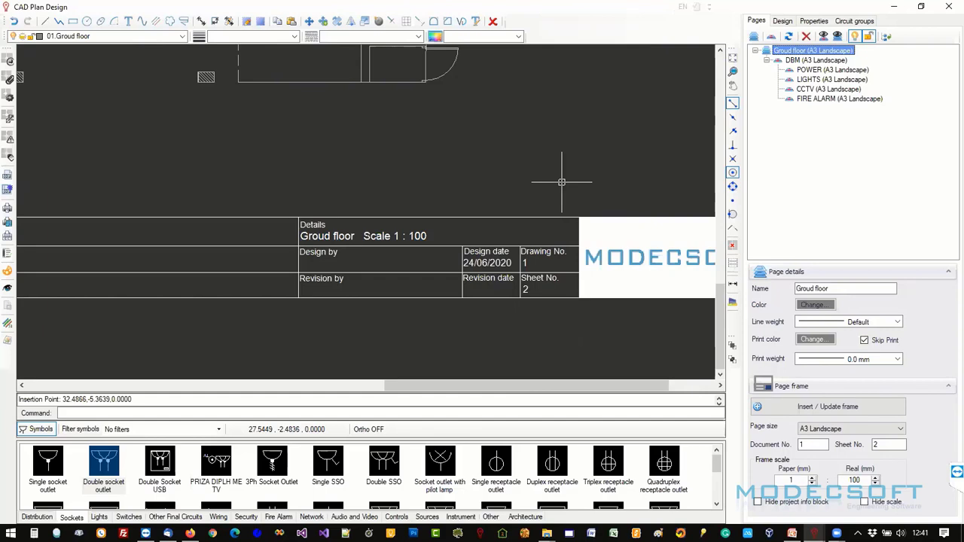
click(555, 248)
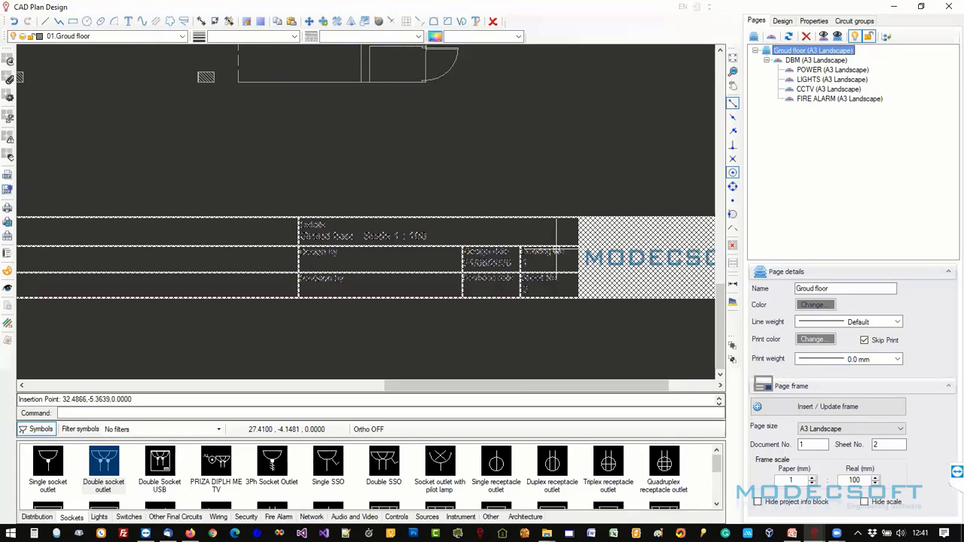
Examine the details line, drawing number and sheet number in the ground floor title block, leaving the frame unselected.
key(Escape)
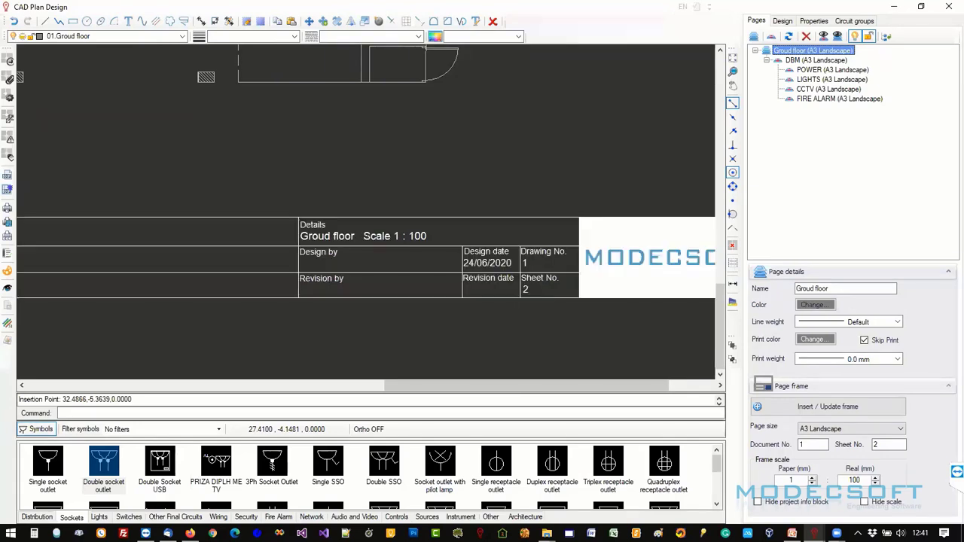
click(543, 218)
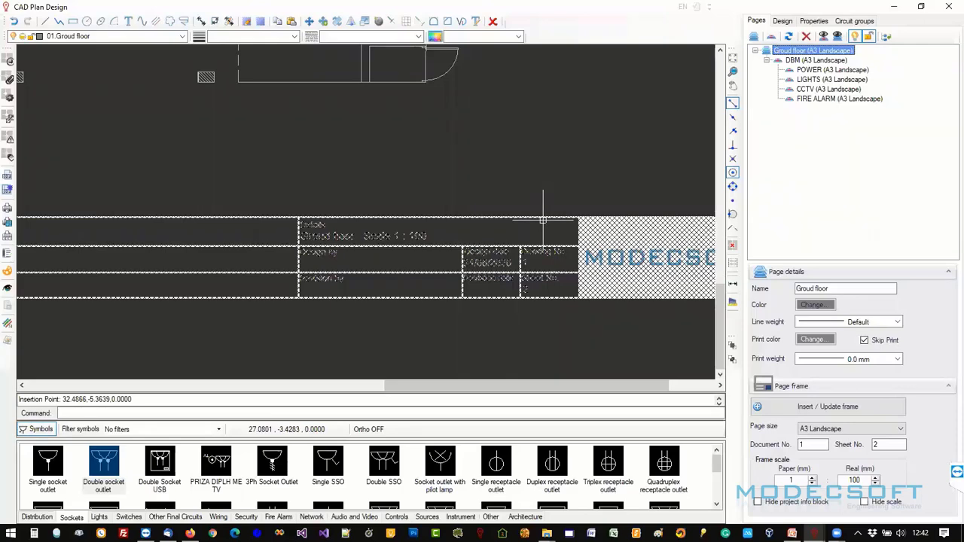
key(Escape)
scroll(509, 218, down, 2)
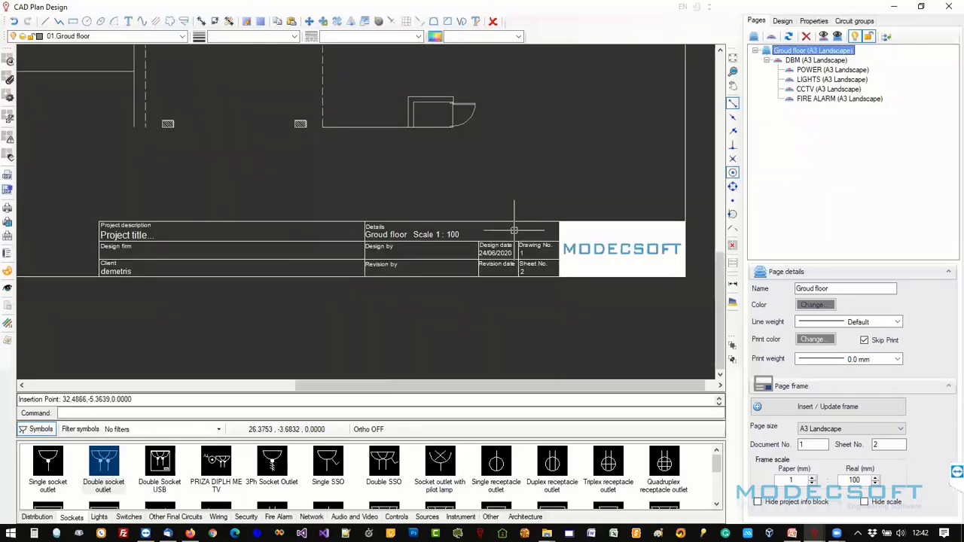
scroll(383, 230, up, 3)
click(458, 242)
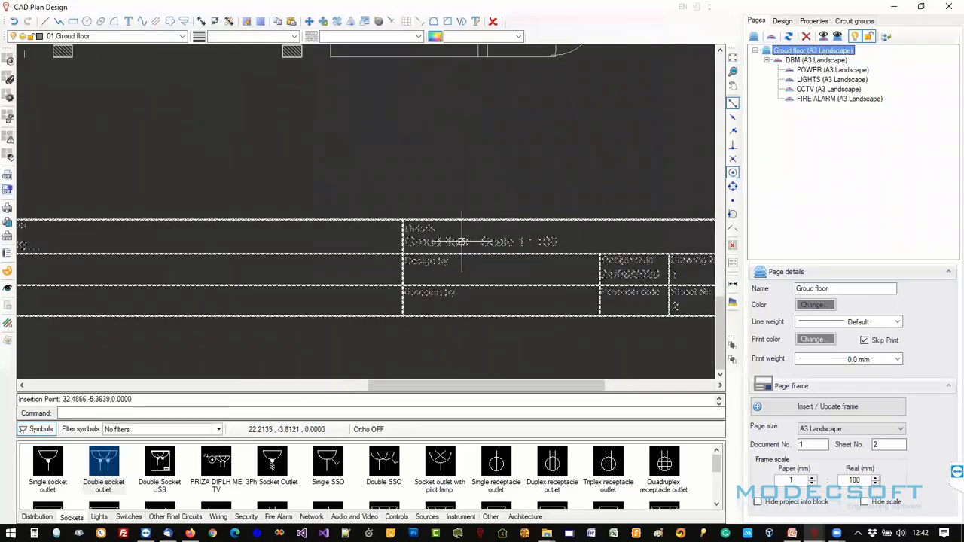
key(Escape)
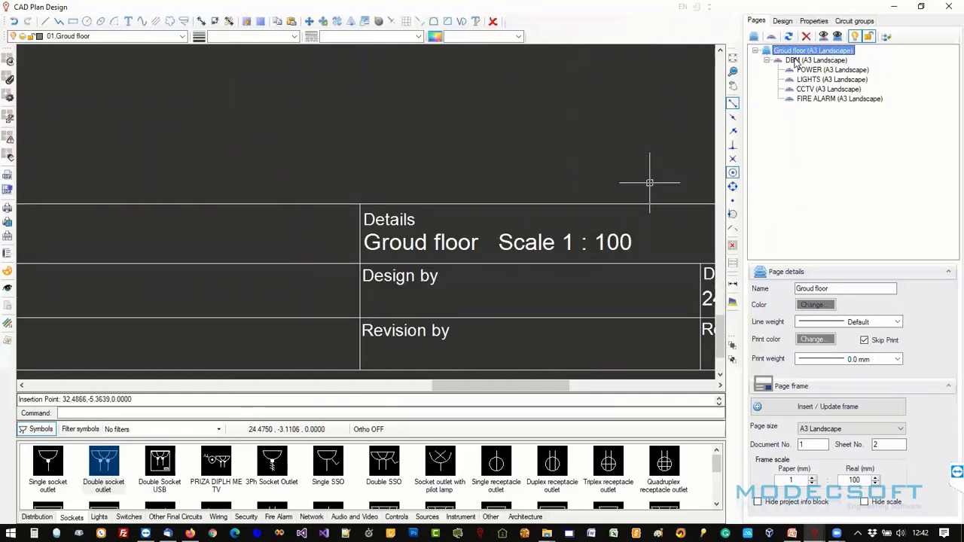
Open the DBM page and the POWER page and examine the details line in each title block.
click(796, 60)
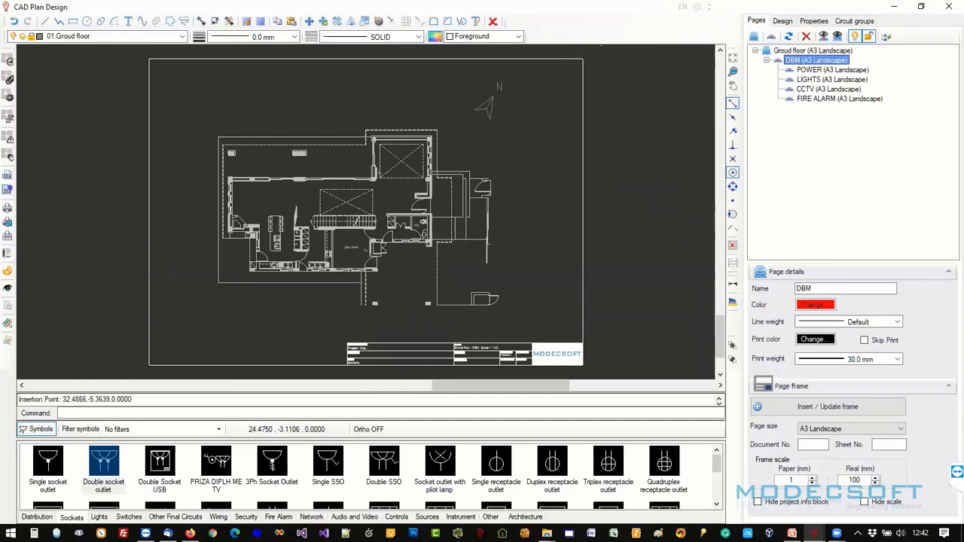
scroll(455, 347, up, 5)
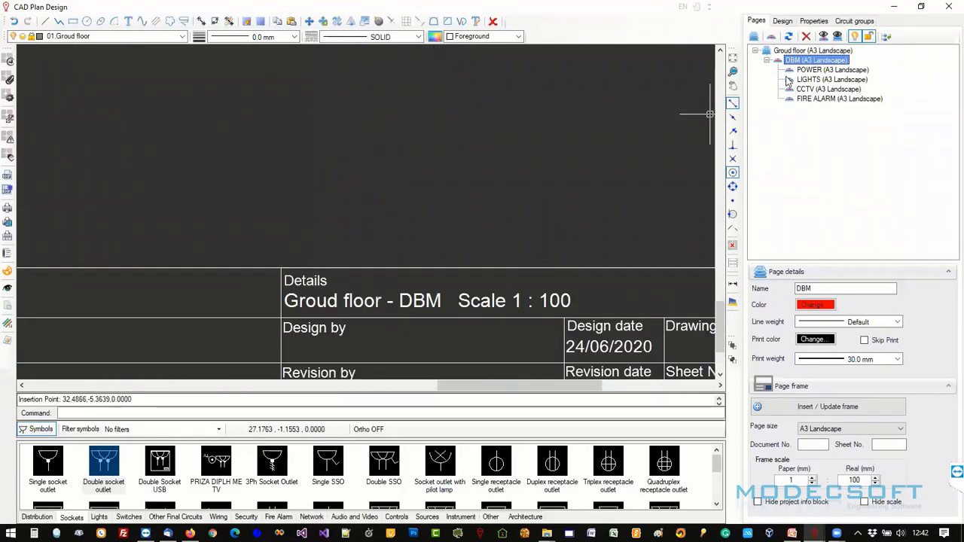
click(813, 69)
scroll(602, 188, up, 3)
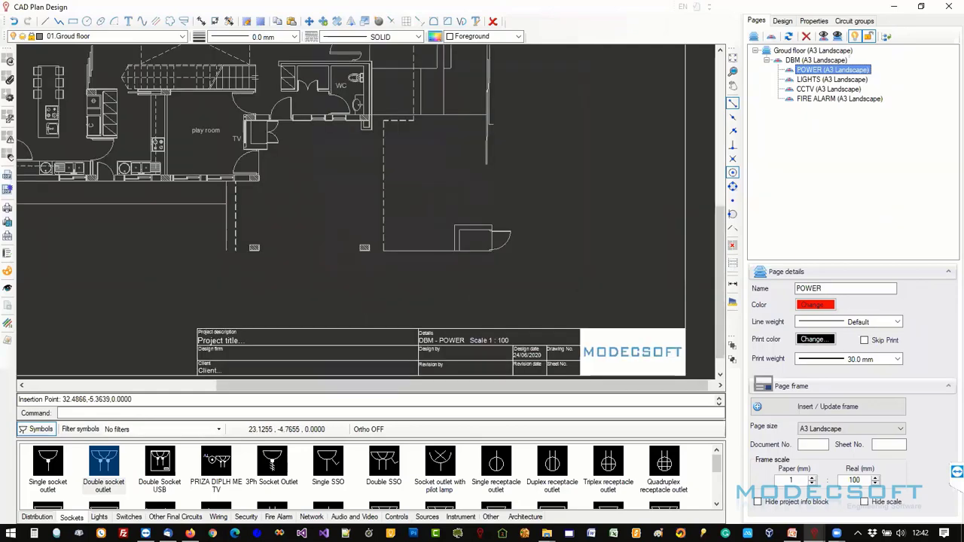
scroll(449, 366, up, 3)
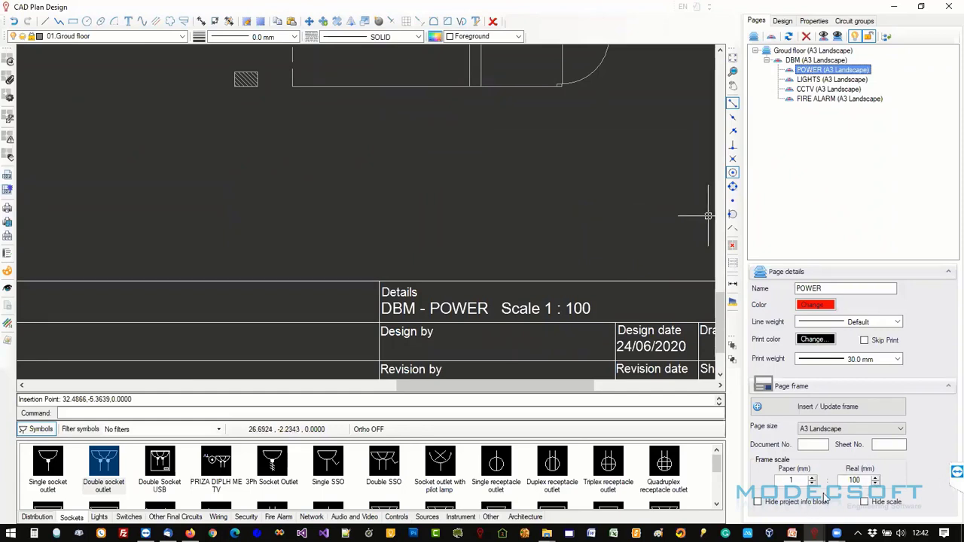
scroll(436, 226, down, 1)
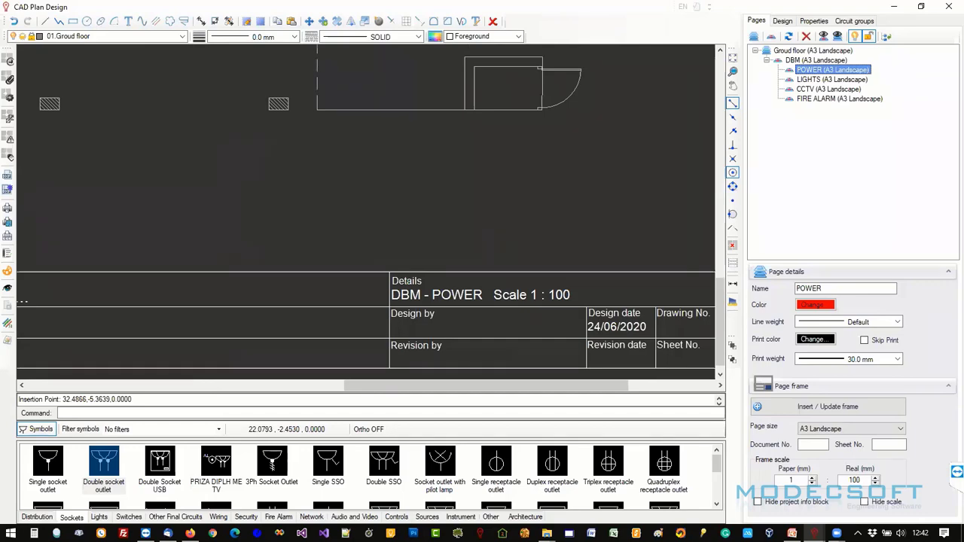
scroll(459, 286, down, 3)
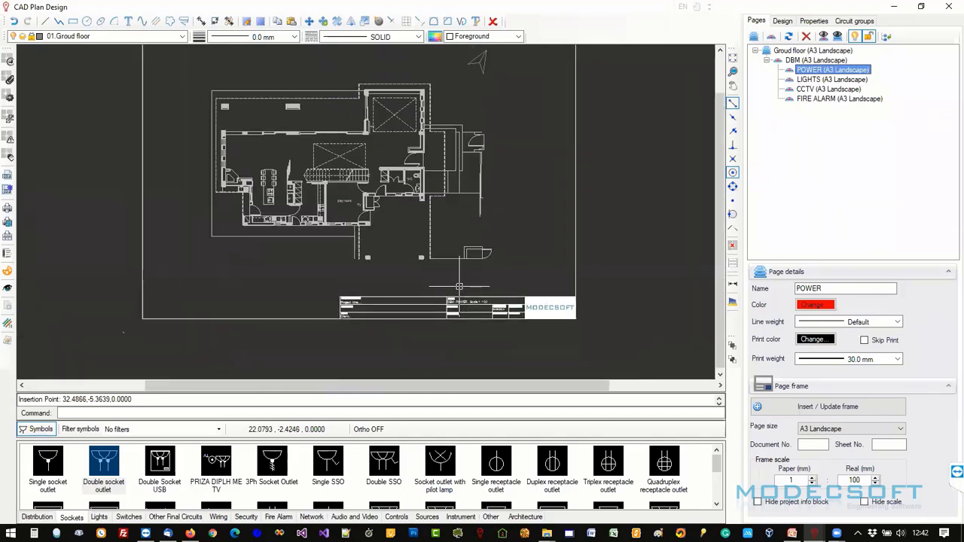
Examine the POWER page's frame and the floor plan inside it, including the WC area, leaving the frame unselected.
click(462, 300)
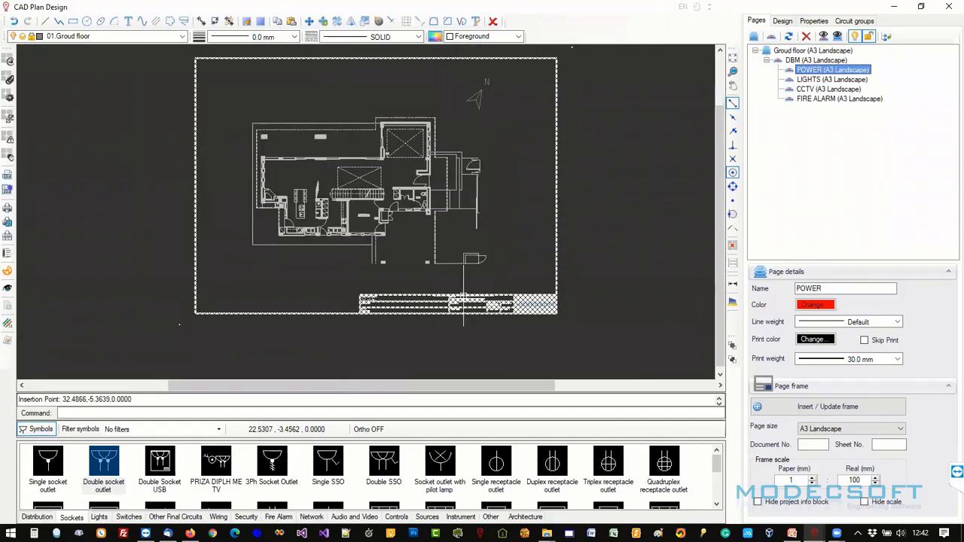
key(Escape)
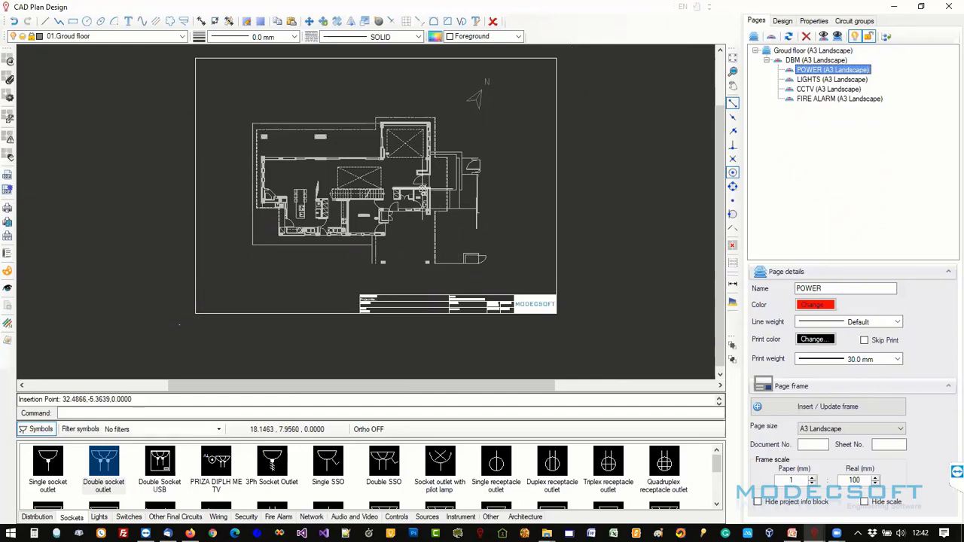
scroll(413, 188, up, 4)
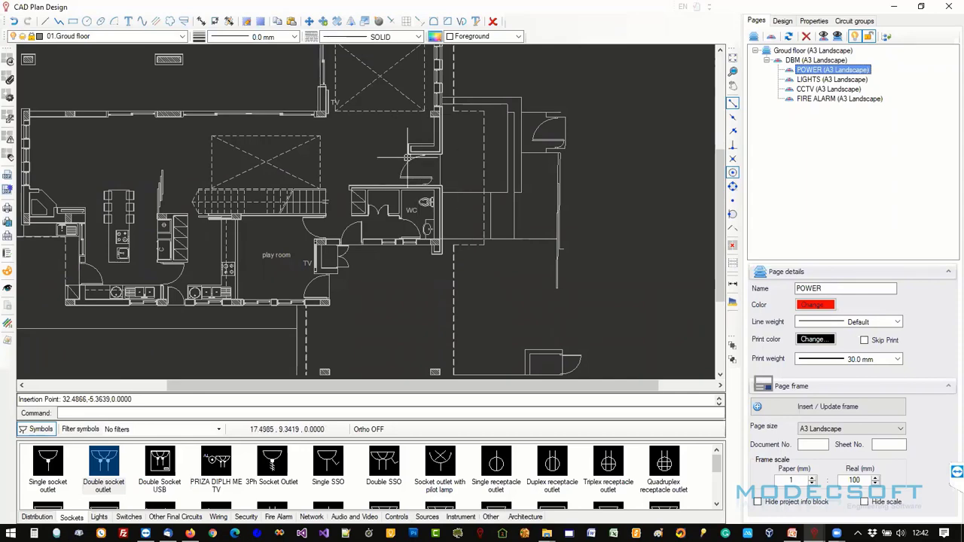
scroll(441, 157, down, 5)
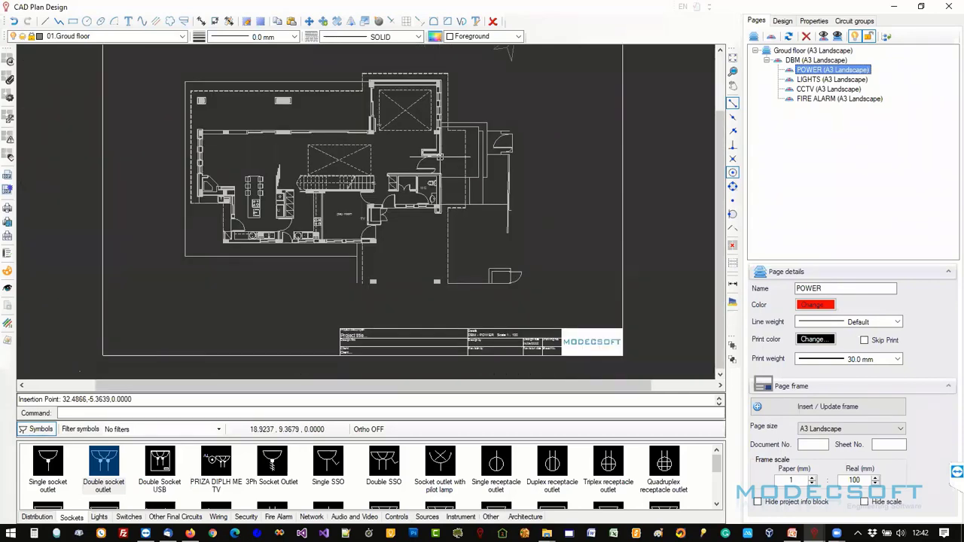
scroll(384, 203, up, 6)
scroll(337, 295, up, 3)
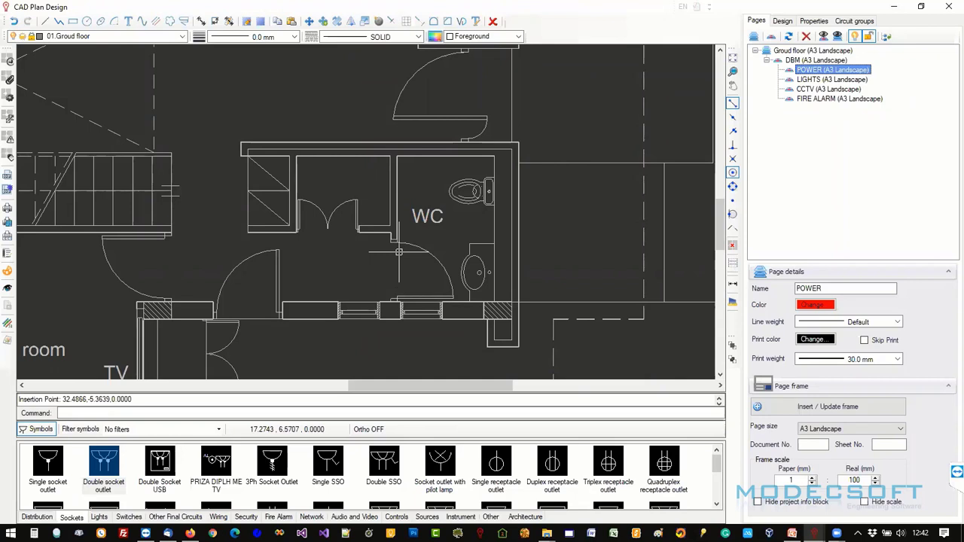
scroll(399, 252, down, 10)
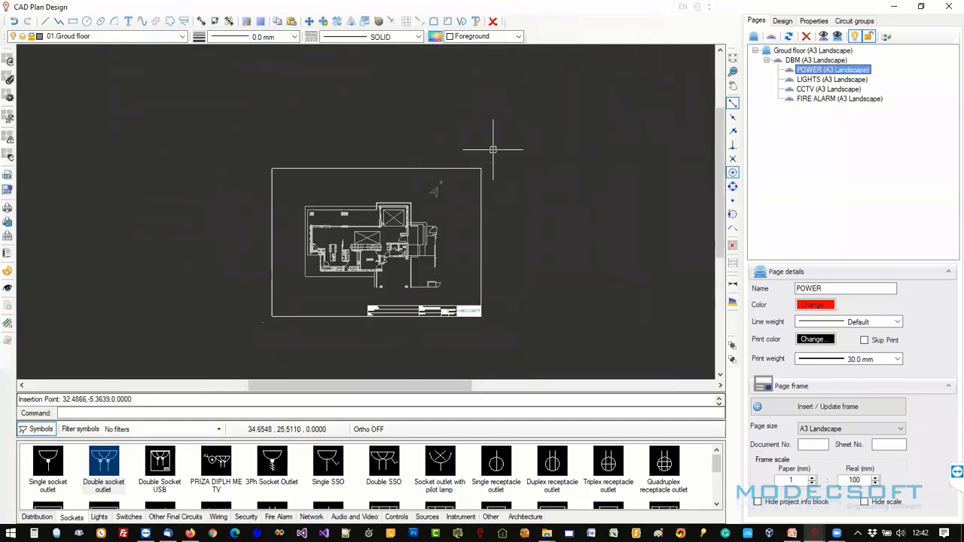
click(406, 316)
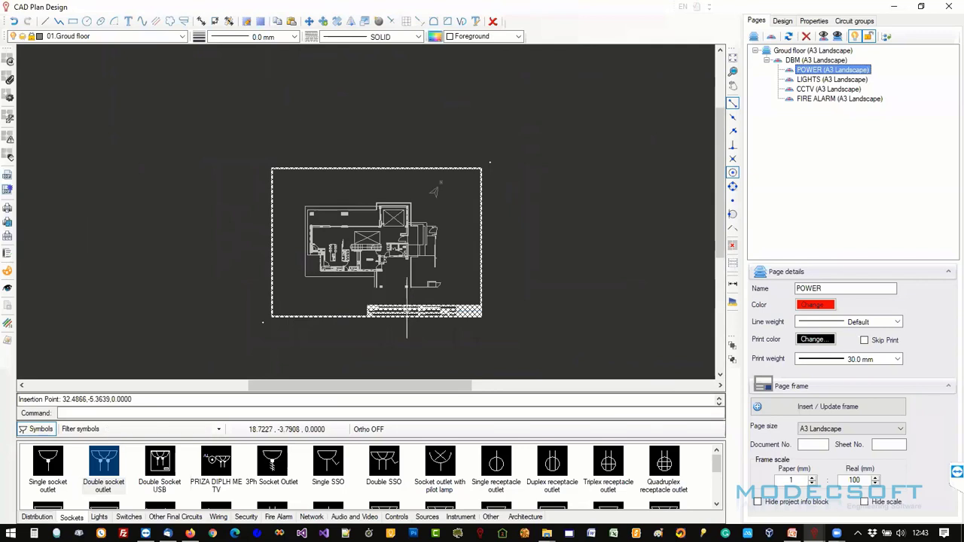
scroll(407, 318, up, 3)
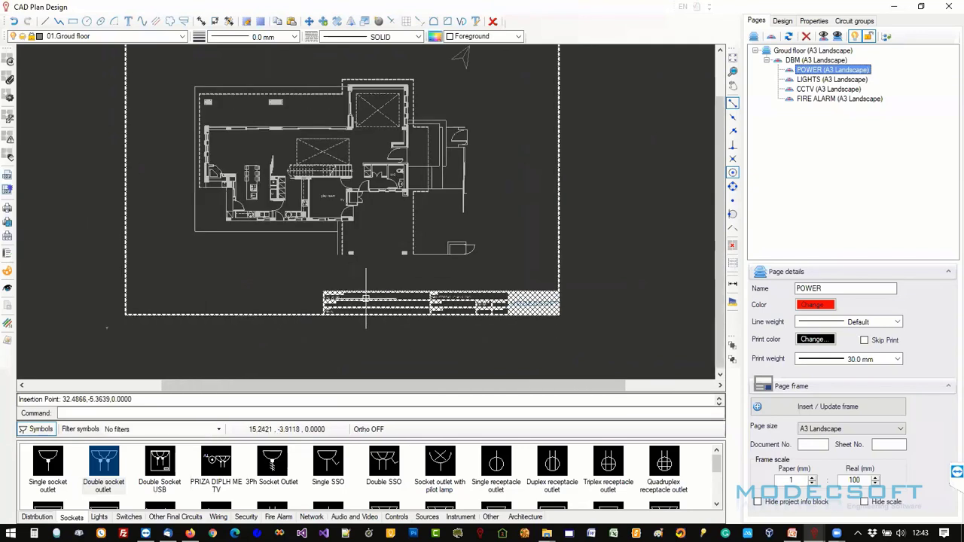
key(Escape)
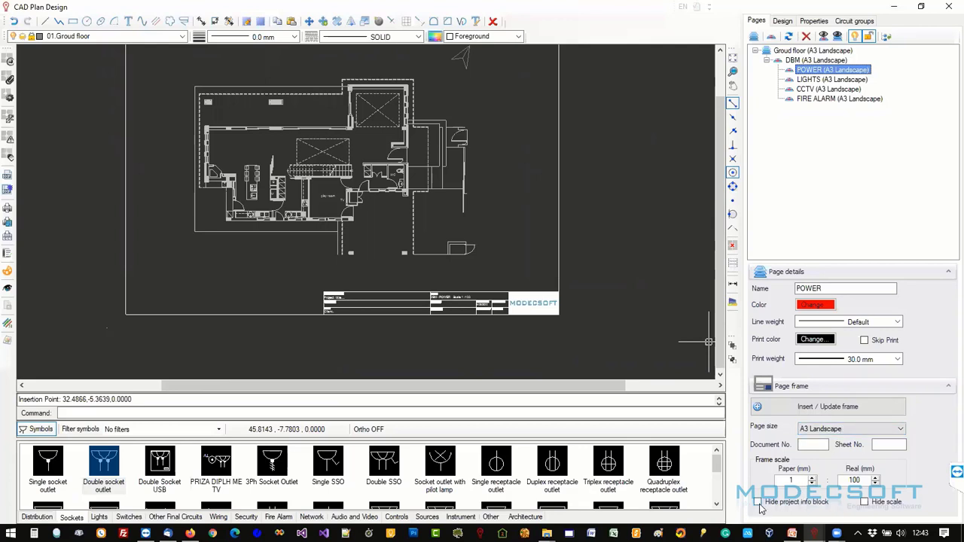
Inspect the POWER page frame around its upper-right and lower-left corners, including the small points outside the border.
scroll(482, 130, down, 2)
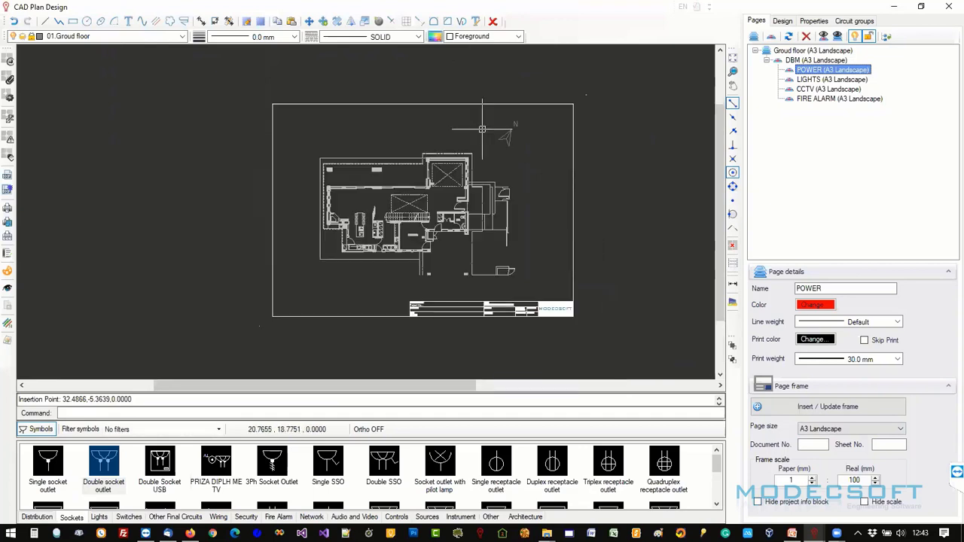
scroll(577, 96, up, 3)
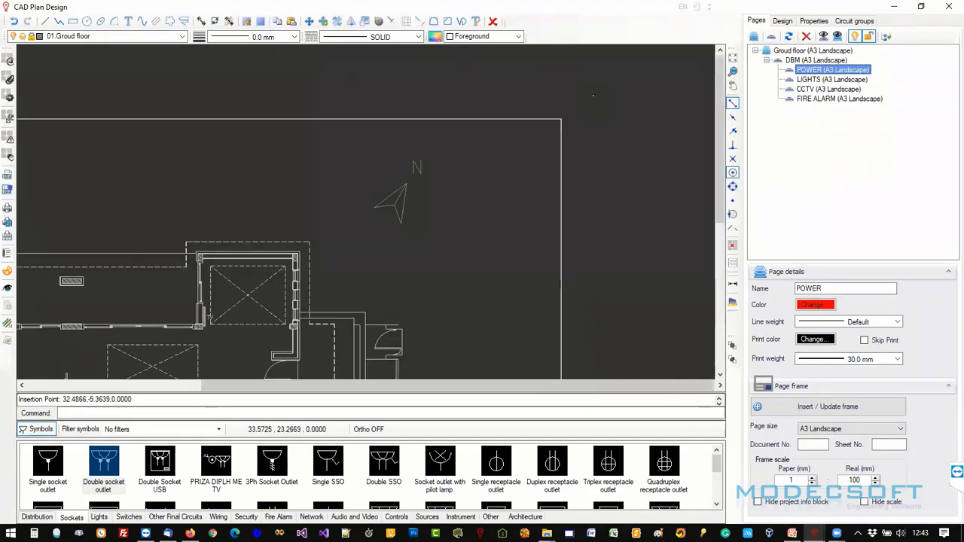
scroll(594, 96, up, 4)
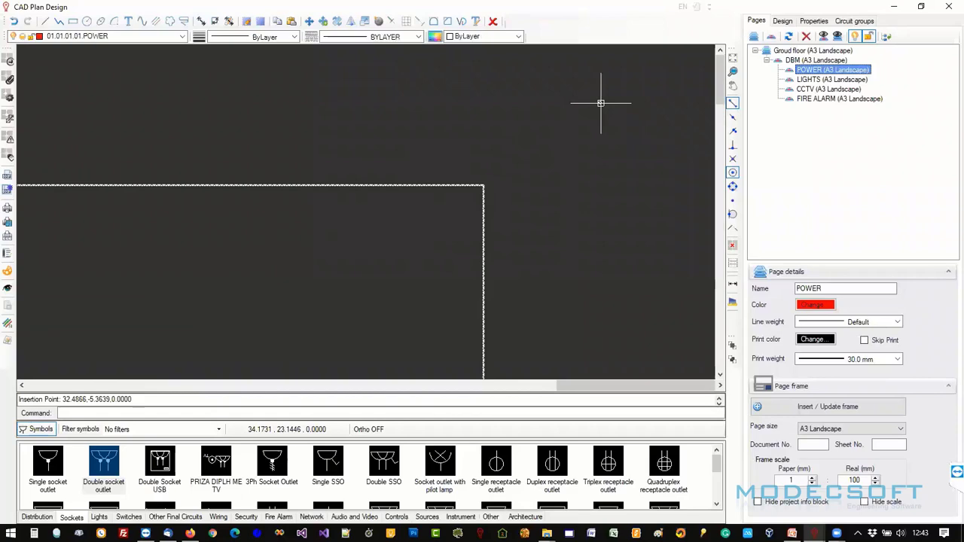
scroll(600, 103, up, 2)
scroll(600, 103, down, 5)
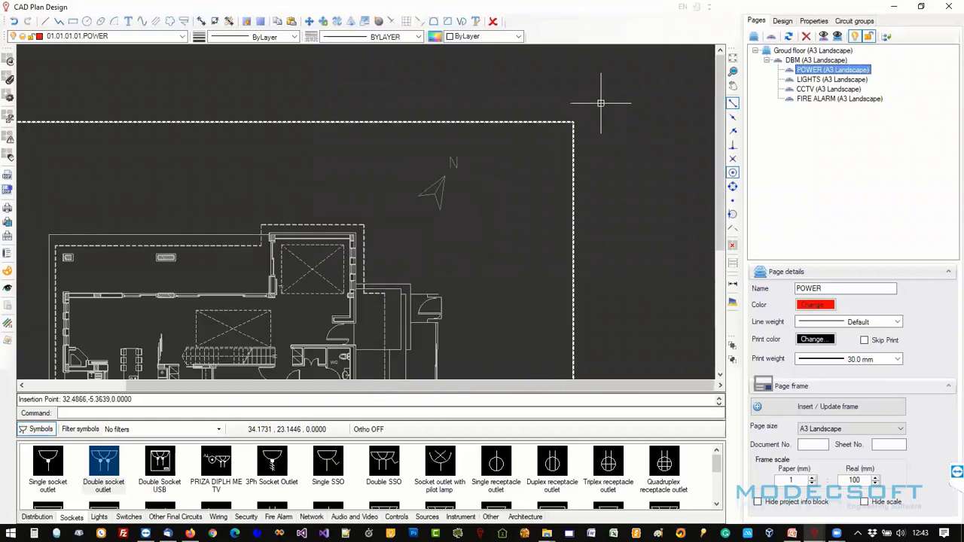
scroll(600, 103, down, 3)
scroll(304, 298, up, 6)
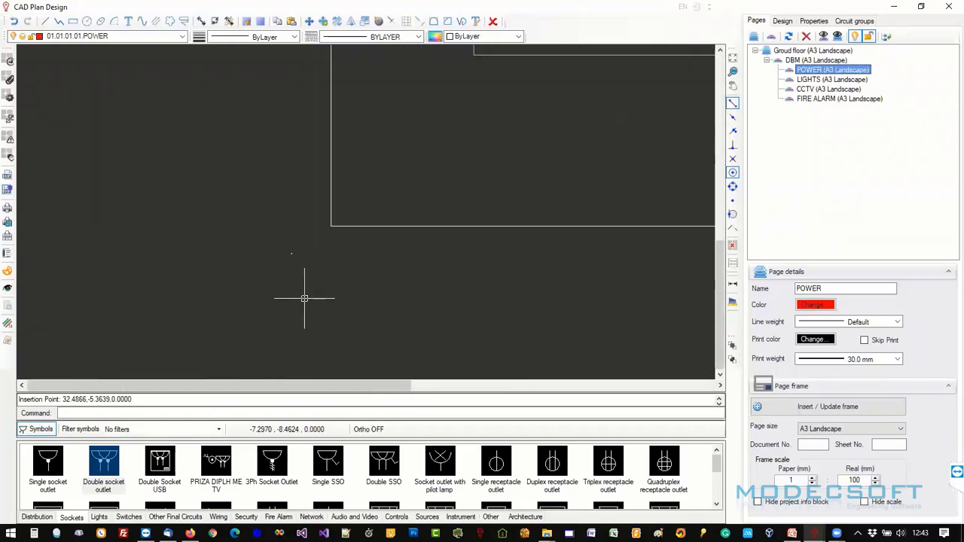
scroll(304, 298, down, 6)
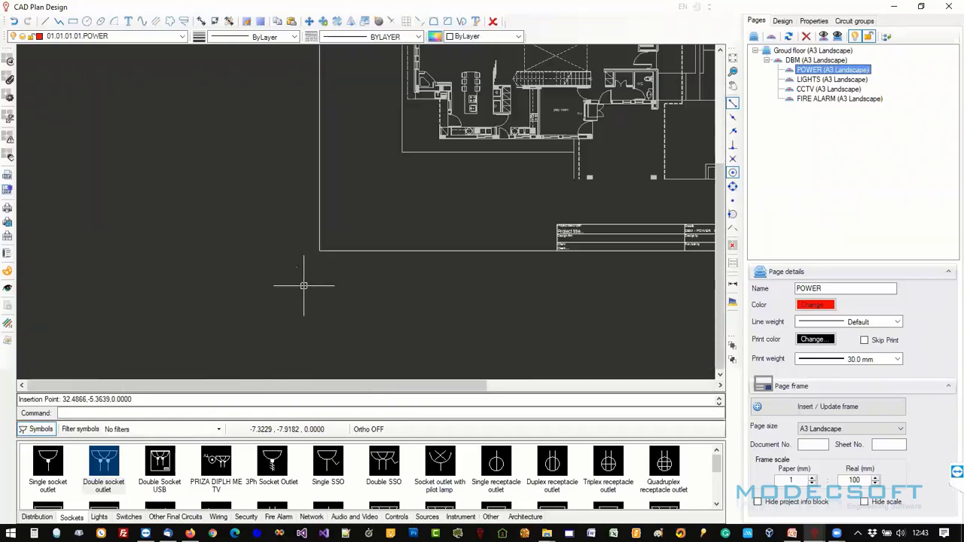
Set the POWER page's frame scale to 1:200, update the frame and check how the floor plan fits inside it.
double_click(856, 479)
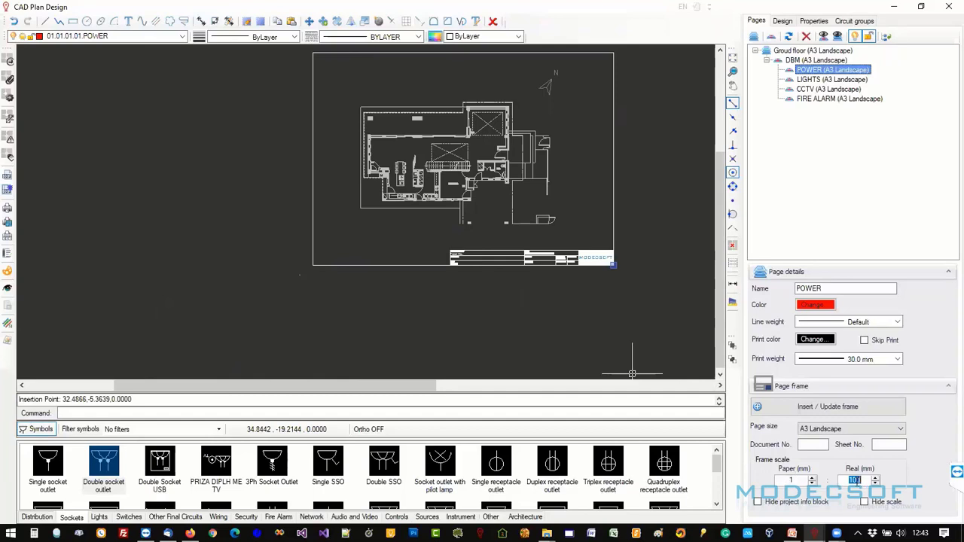
text(200)
click(855, 417)
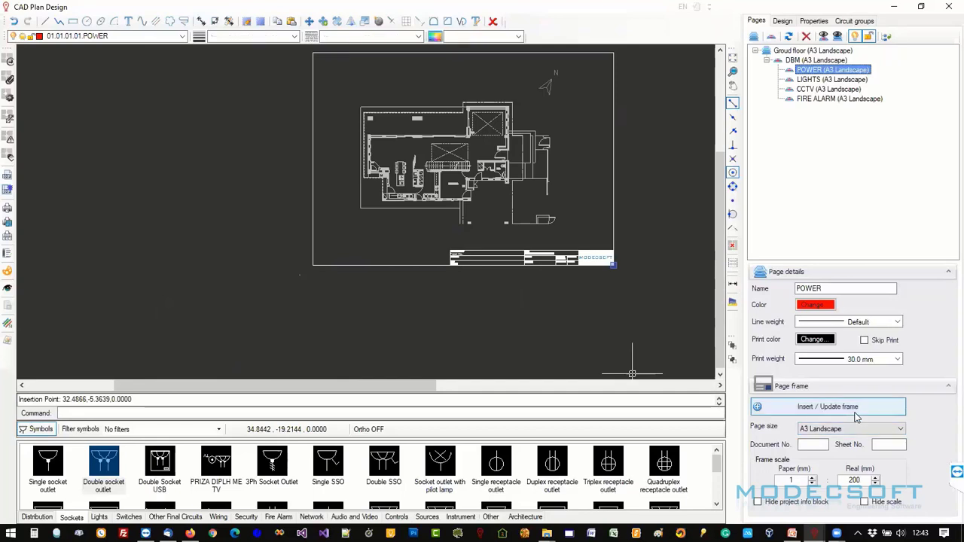
click(606, 292)
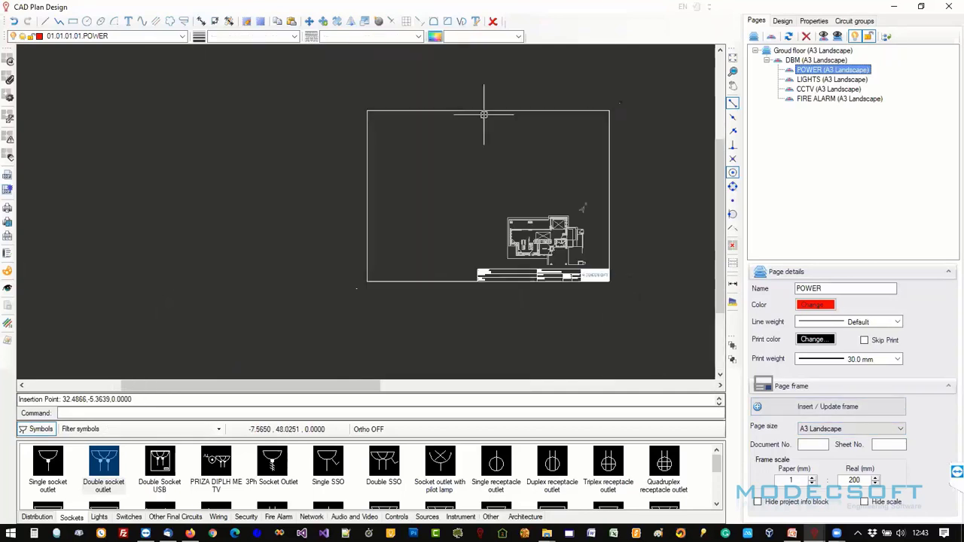
scroll(555, 241, up, 2)
scroll(555, 241, up, 4)
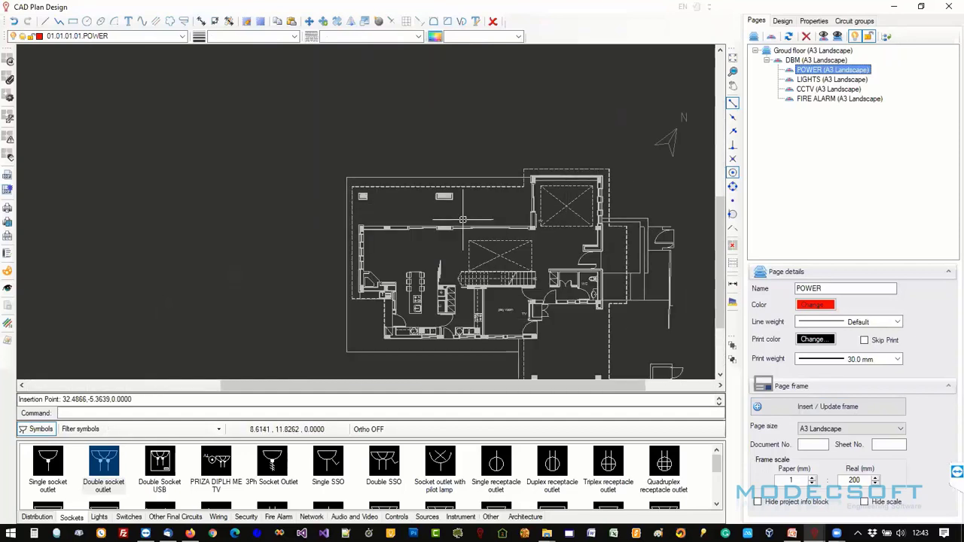
Set the POWER page's frame scale to 1:100 and update the page frame.
scroll(482, 211, down, 3)
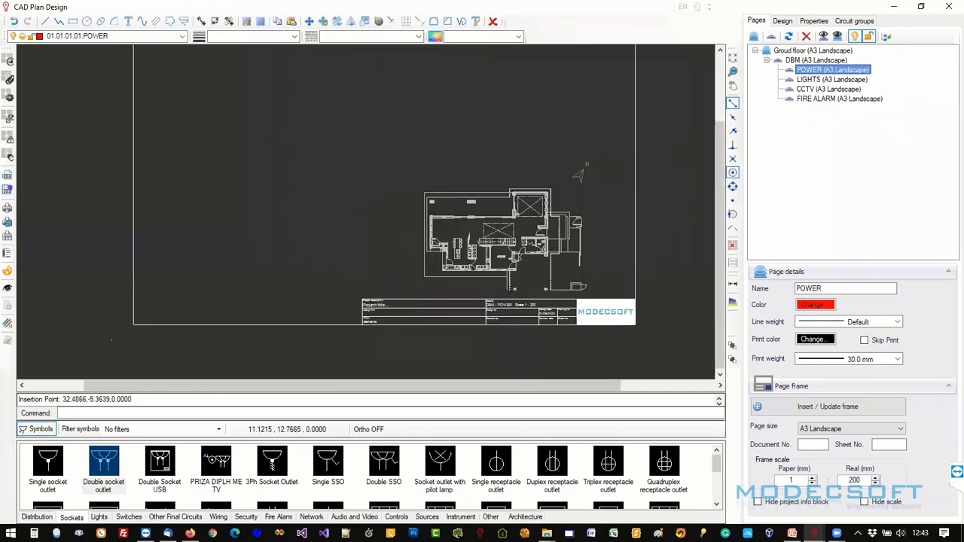
scroll(497, 207, down, 2)
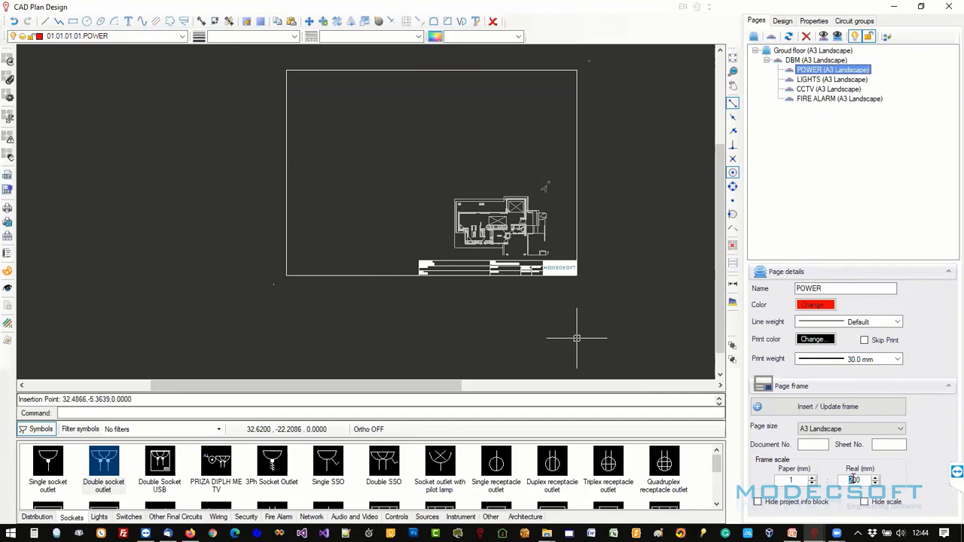
click(842, 407)
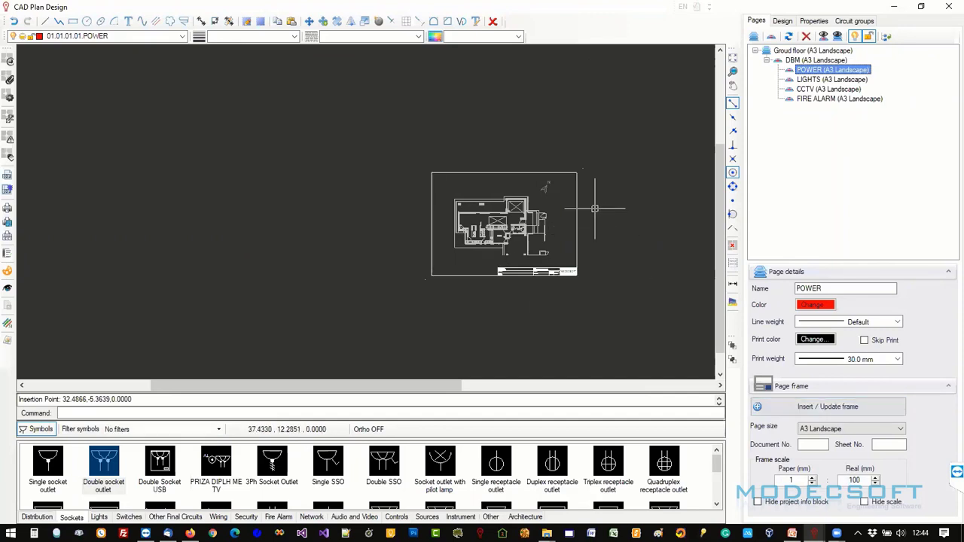
View the LIGHTS, CCTV and FIRE ALARM pages in turn and return to the POWER page.
click(812, 80)
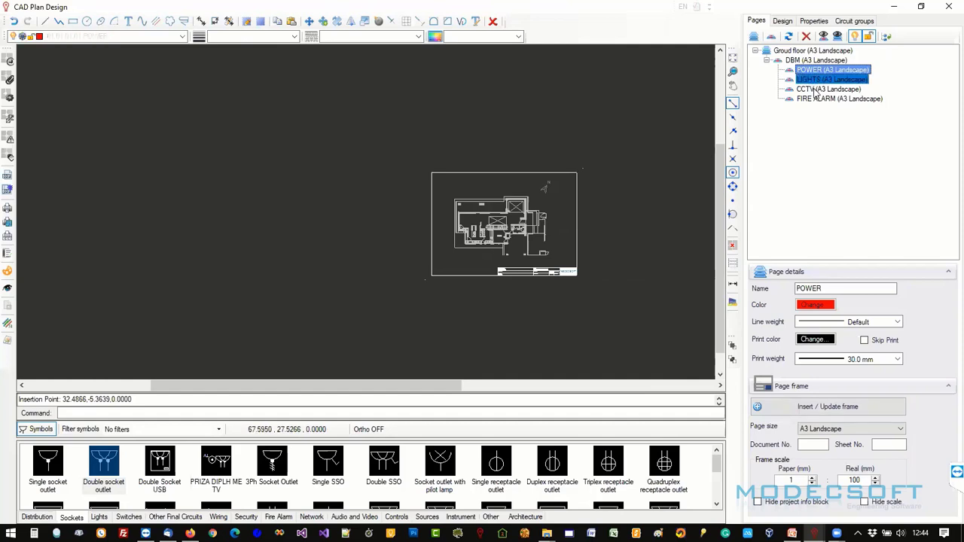
key(Down)
key(Down)
click(811, 70)
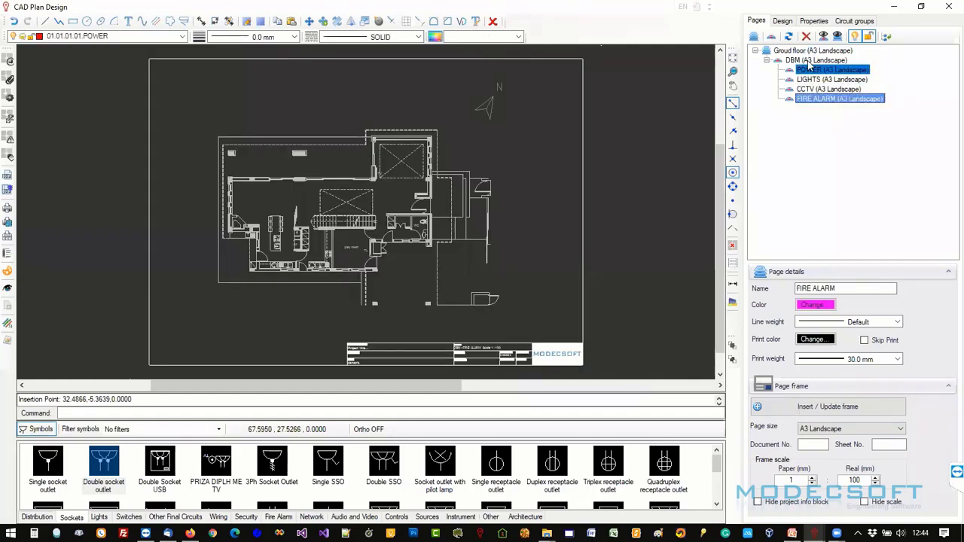
View the DBM, ground floor, CCTV and LIGHTS pages, check the LIGHTS page frame and return to the DBM page.
click(807, 60)
click(805, 52)
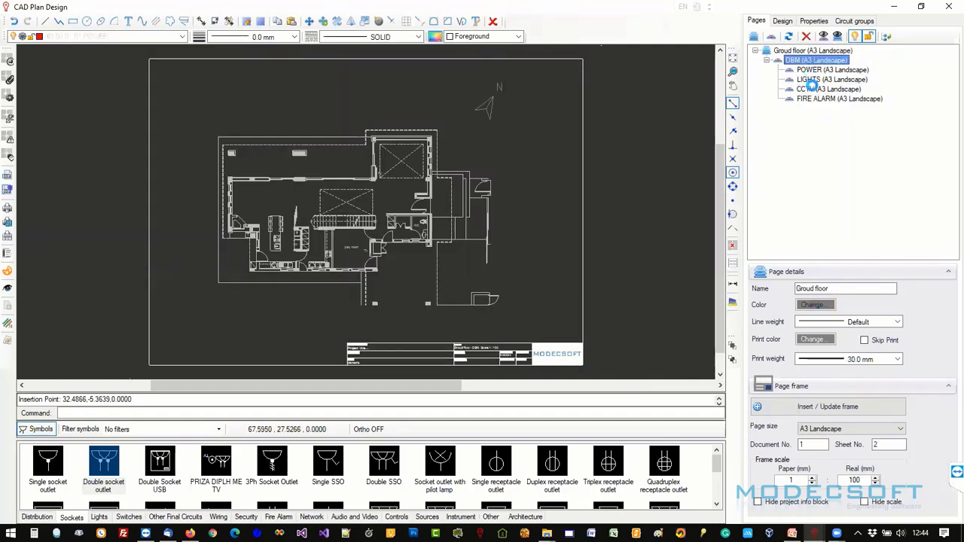
click(807, 60)
click(827, 89)
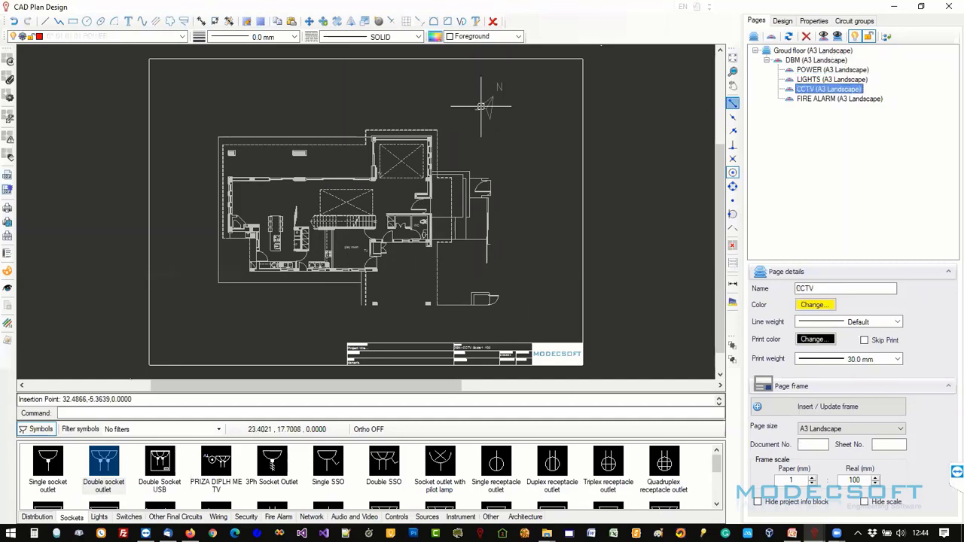
click(828, 79)
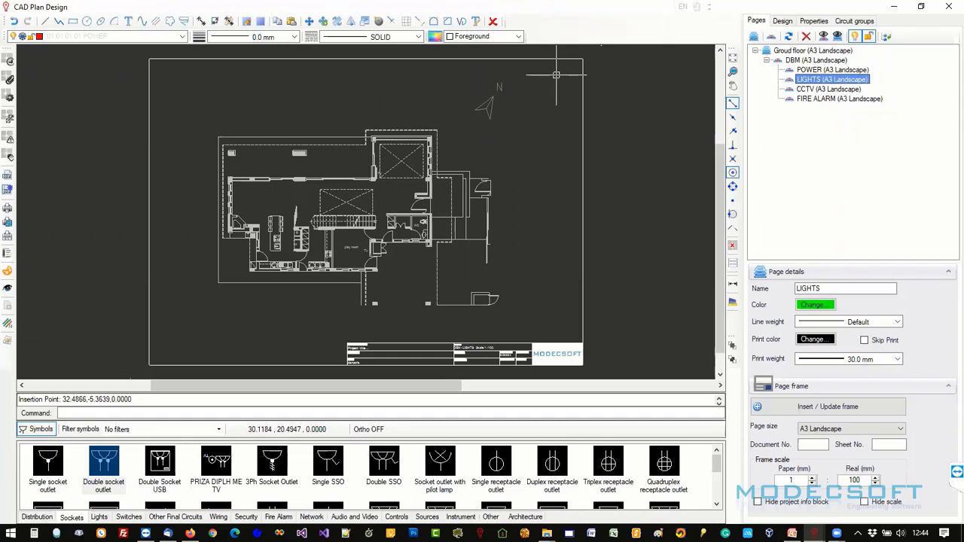
click(584, 363)
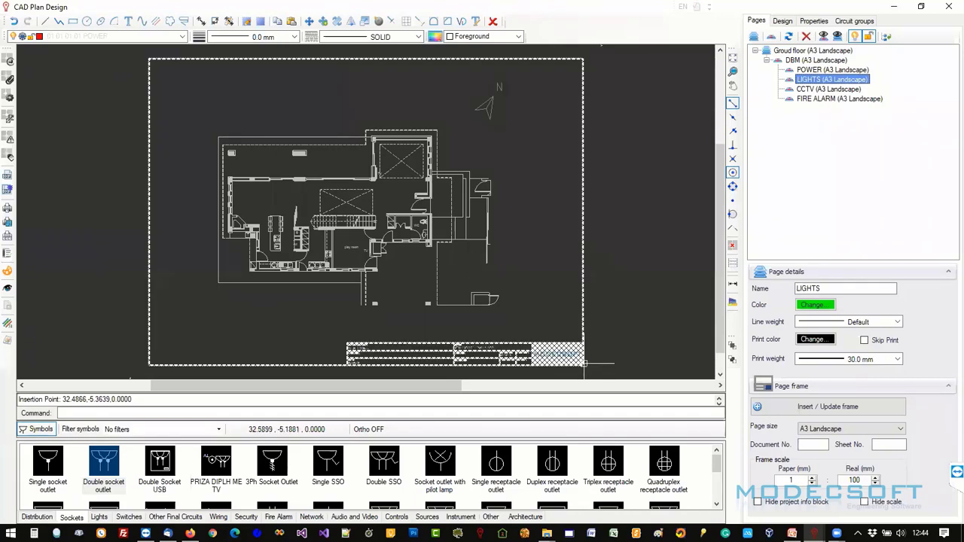
click(698, 120)
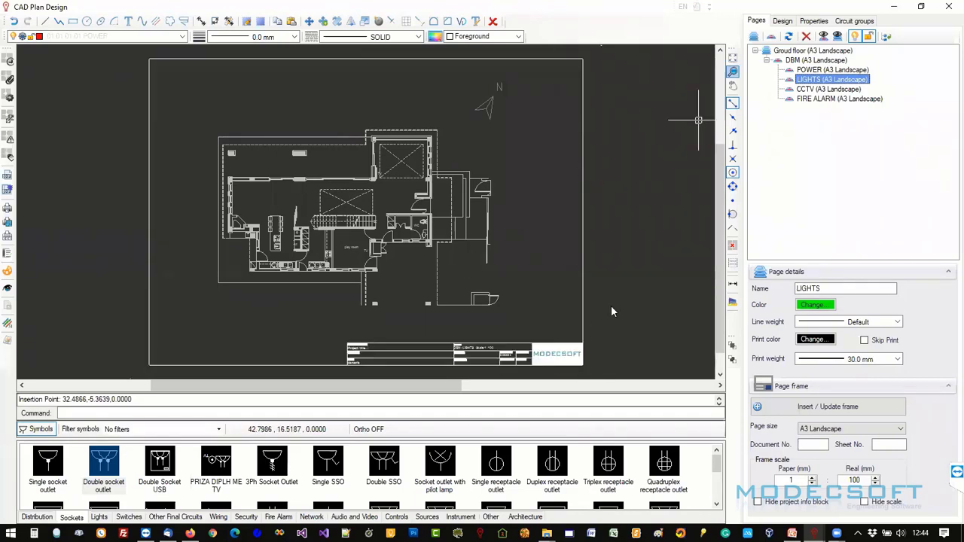
click(798, 62)
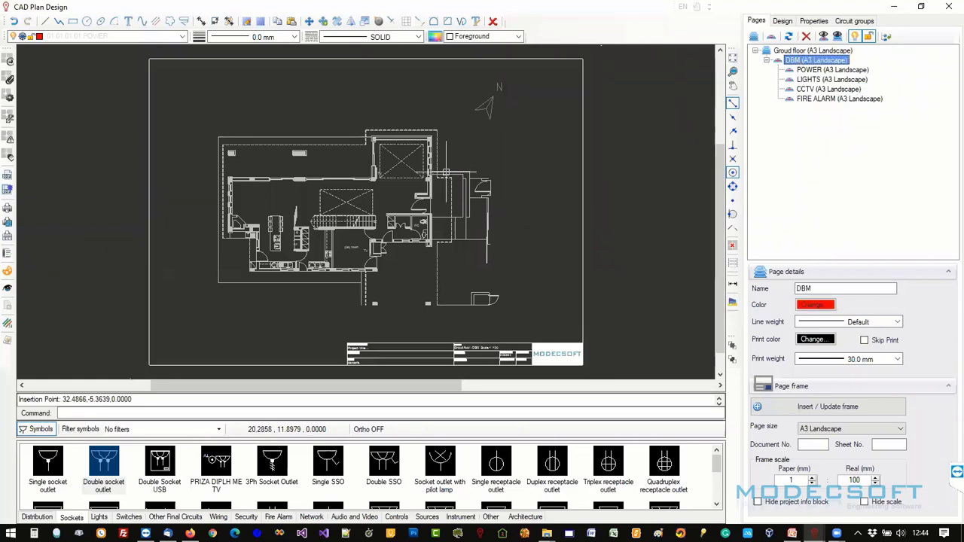
Browse the symbol library categories, including Sockets, Lights, Switches, Other Final Circuits, Wiring and Fire Alarm, and return to Distribution.
click(36, 518)
click(71, 517)
click(99, 518)
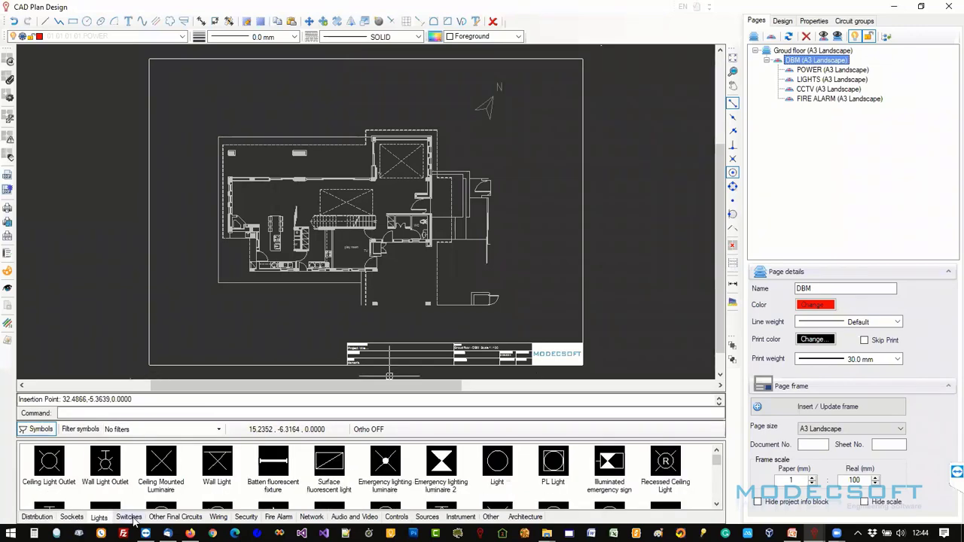
click(128, 517)
click(218, 518)
click(36, 517)
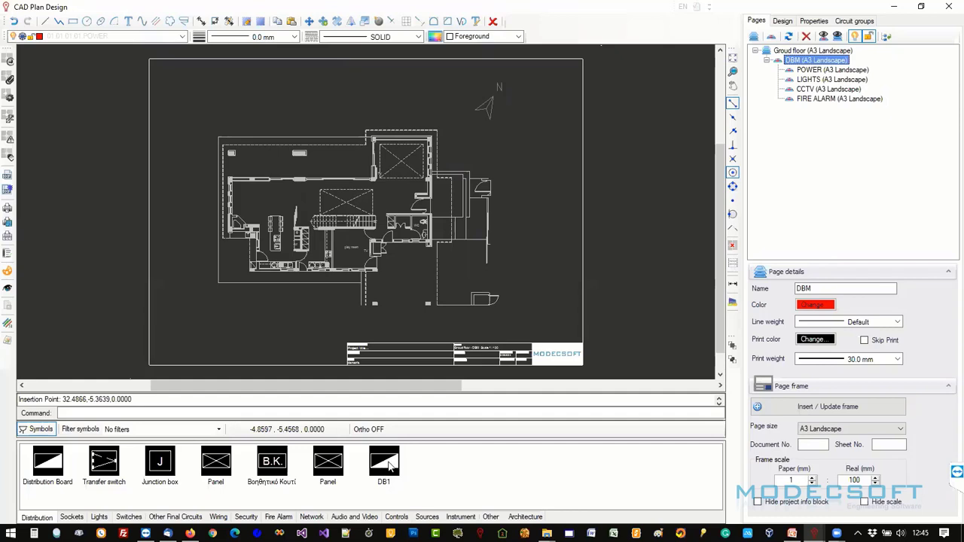
click(99, 517)
click(129, 518)
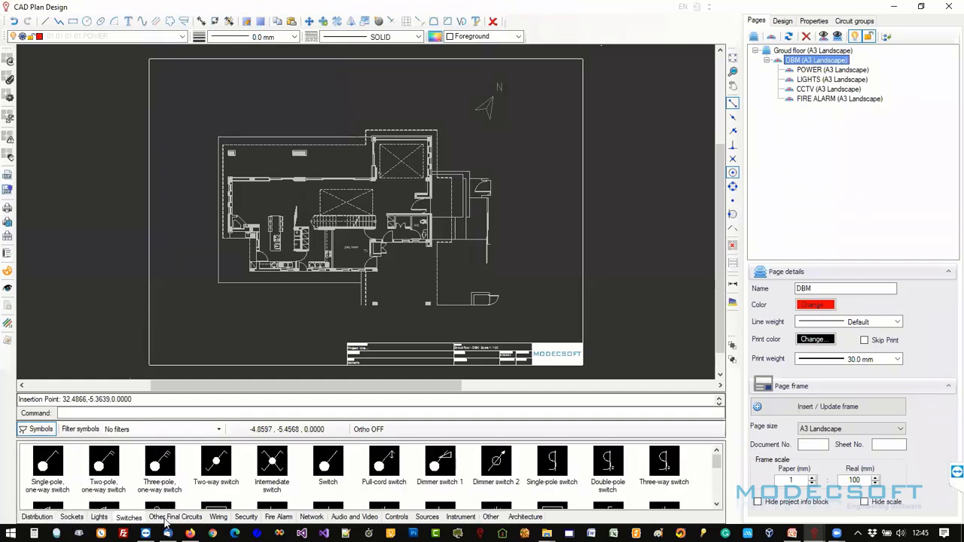
click(175, 517)
click(218, 517)
click(278, 518)
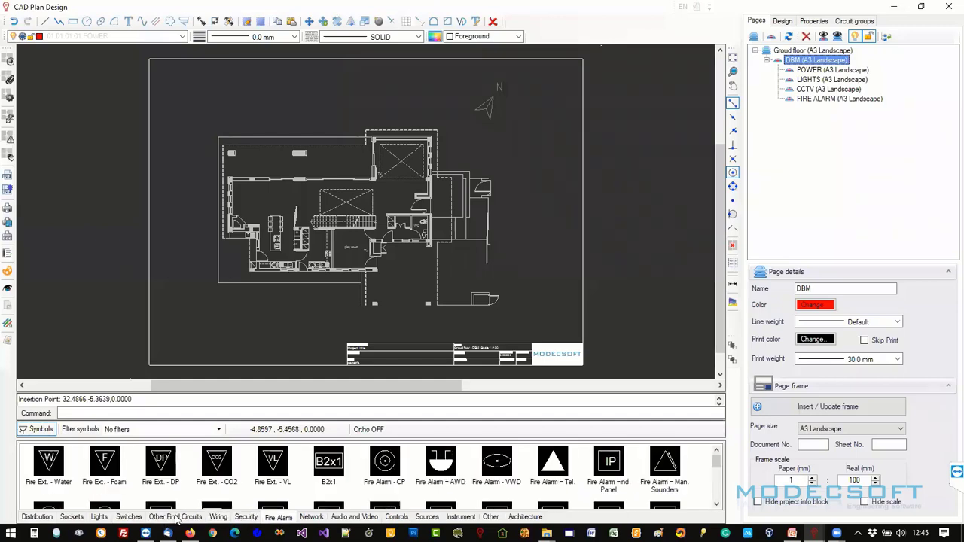
scroll(646, 465, down, 1)
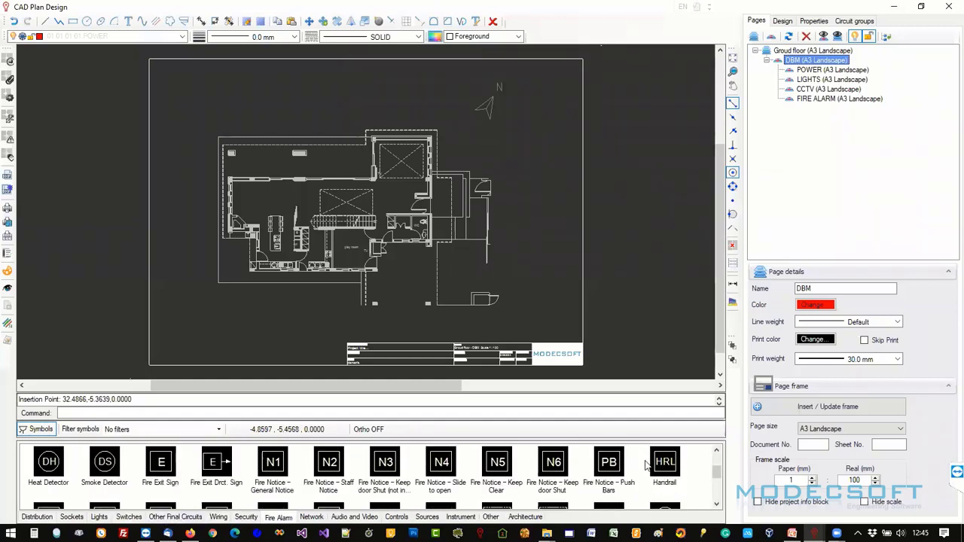
scroll(646, 465, up, 1)
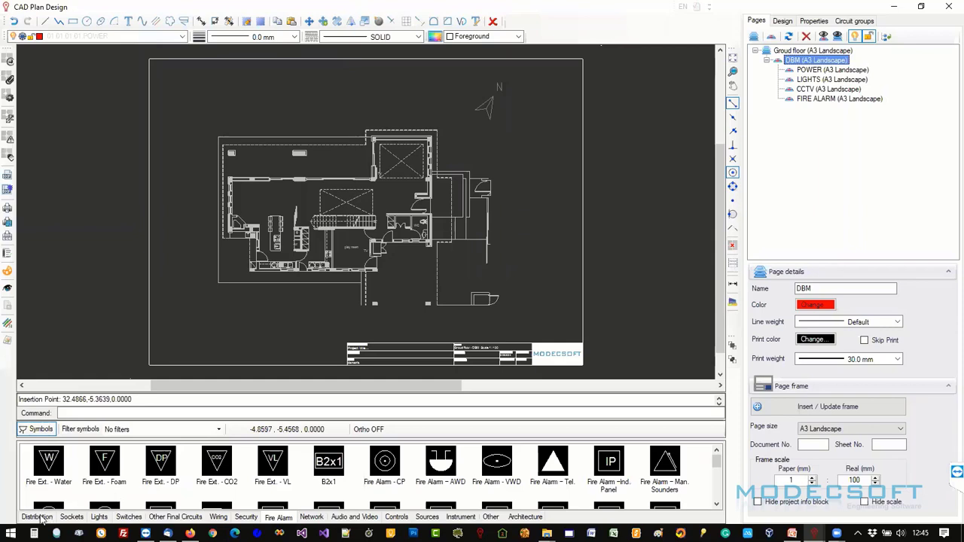
click(38, 517)
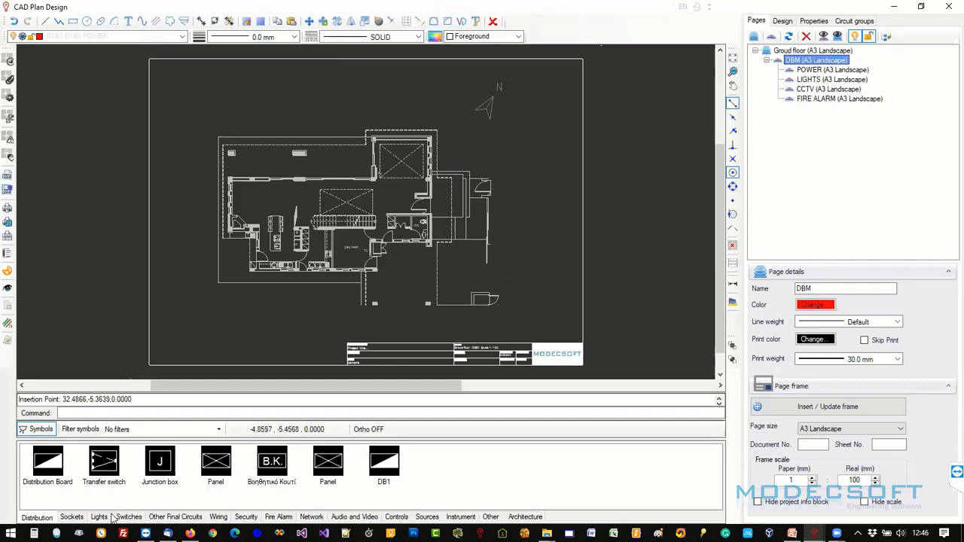
Look over the symbols in the Sockets category and sync the symbols with the plan document.
click(77, 519)
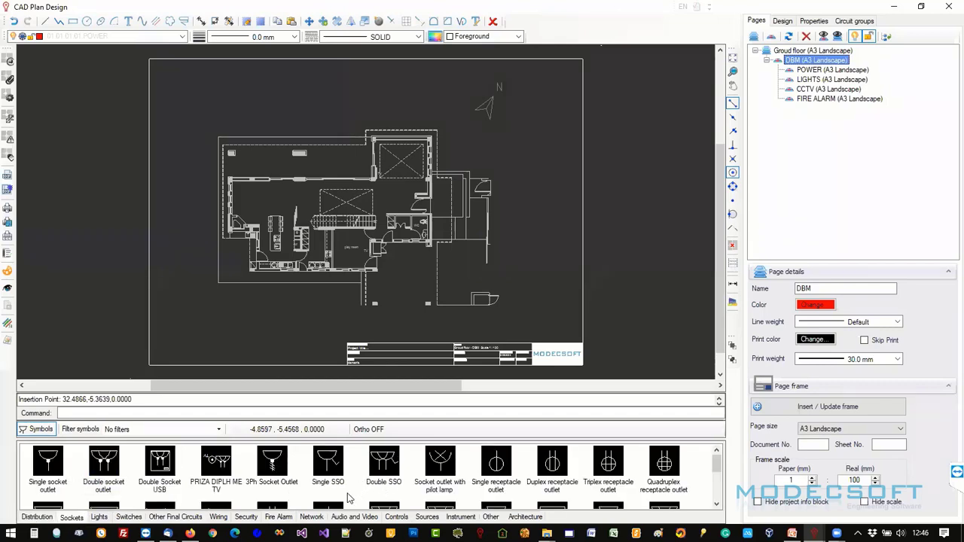
right_click(350, 492)
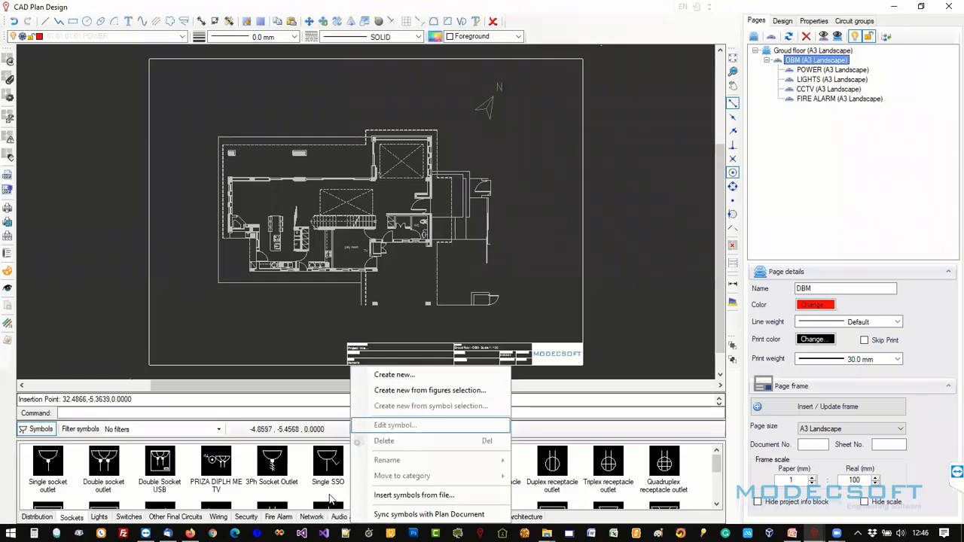
click(328, 474)
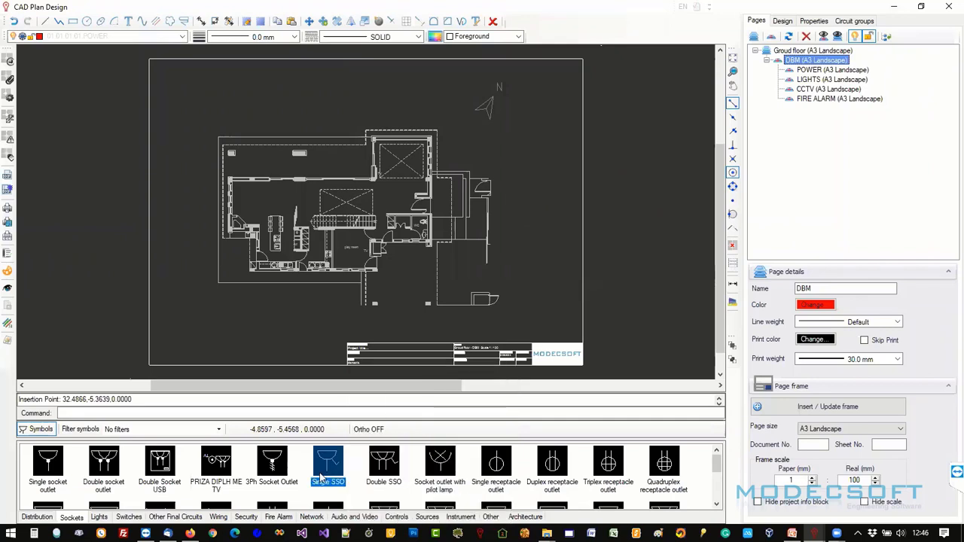
click(181, 496)
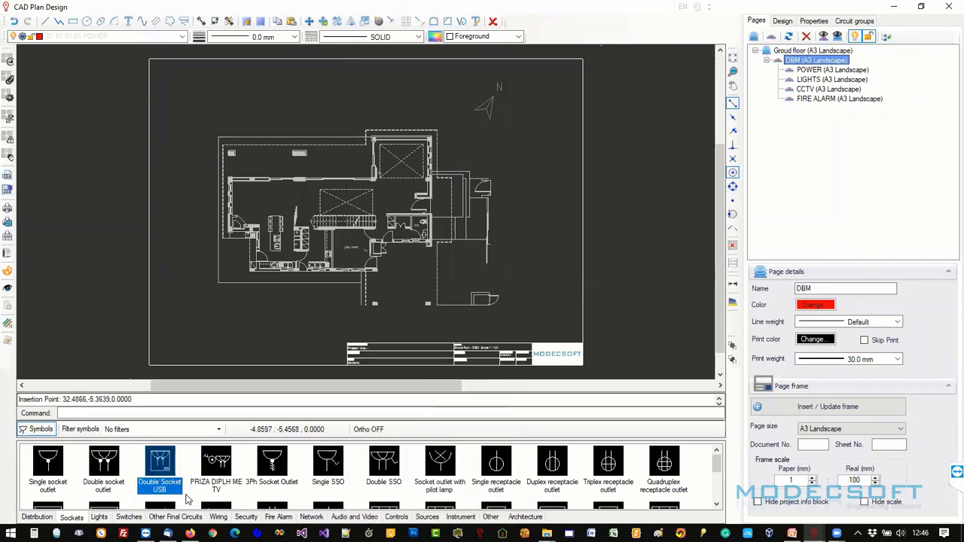
click(185, 497)
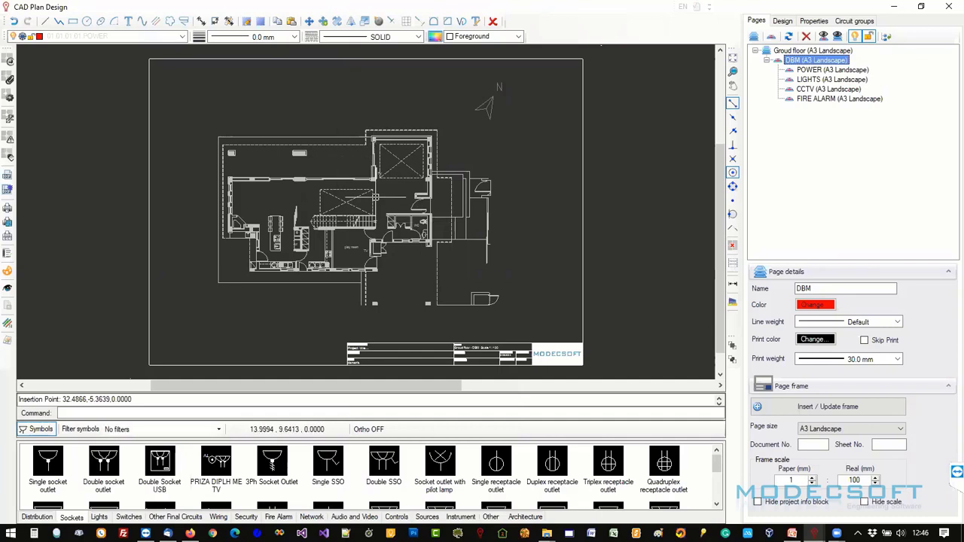
click(97, 471)
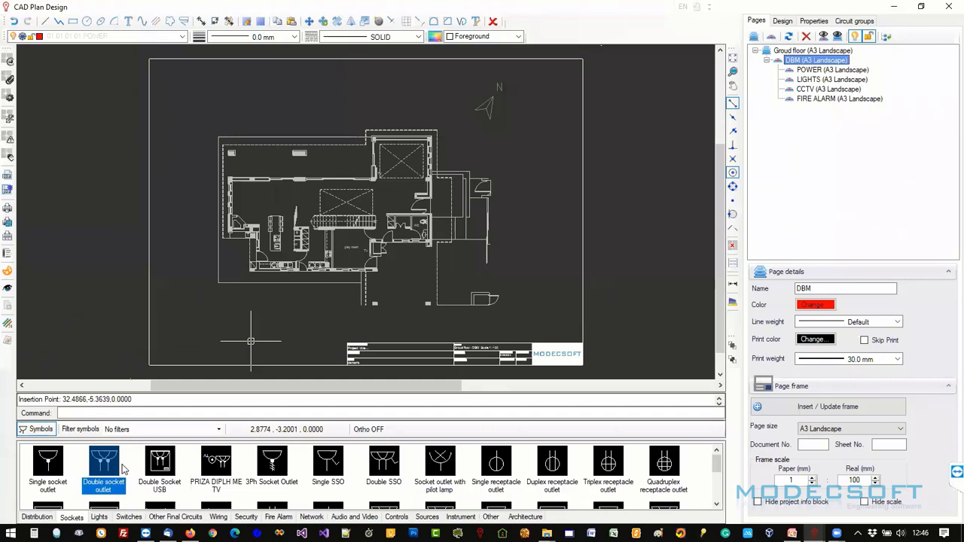
right_click(129, 469)
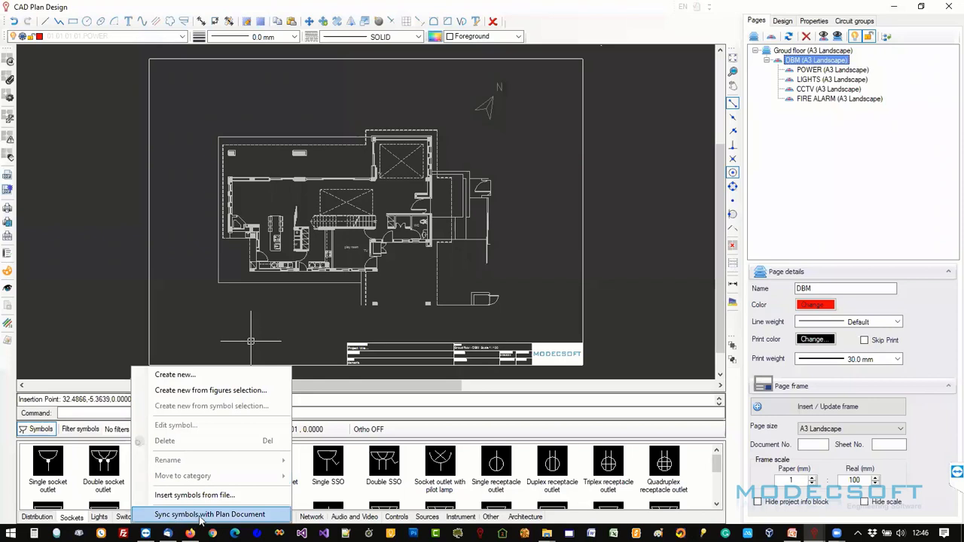
click(261, 516)
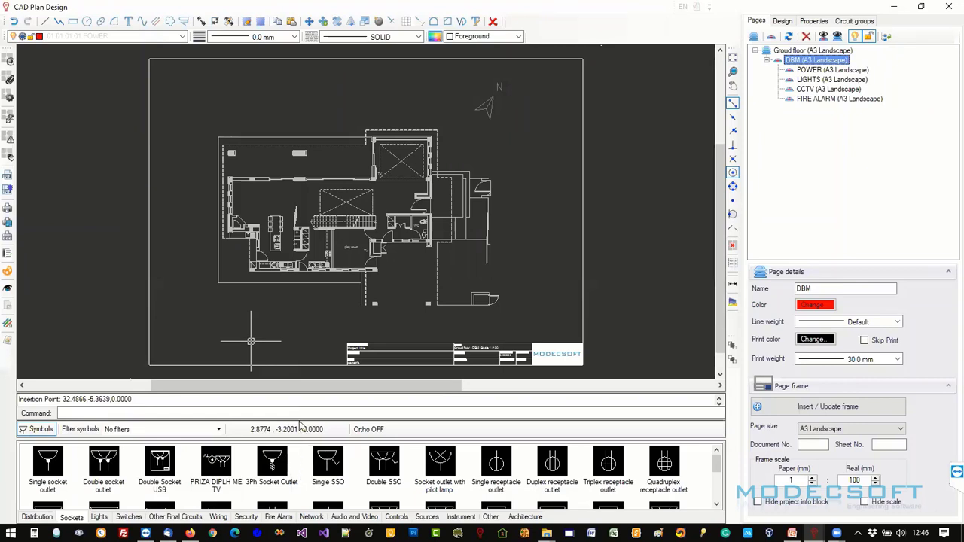
Enlarge the symbol library area with the Distribution category shown and start creating a new symbol in it.
click(36, 516)
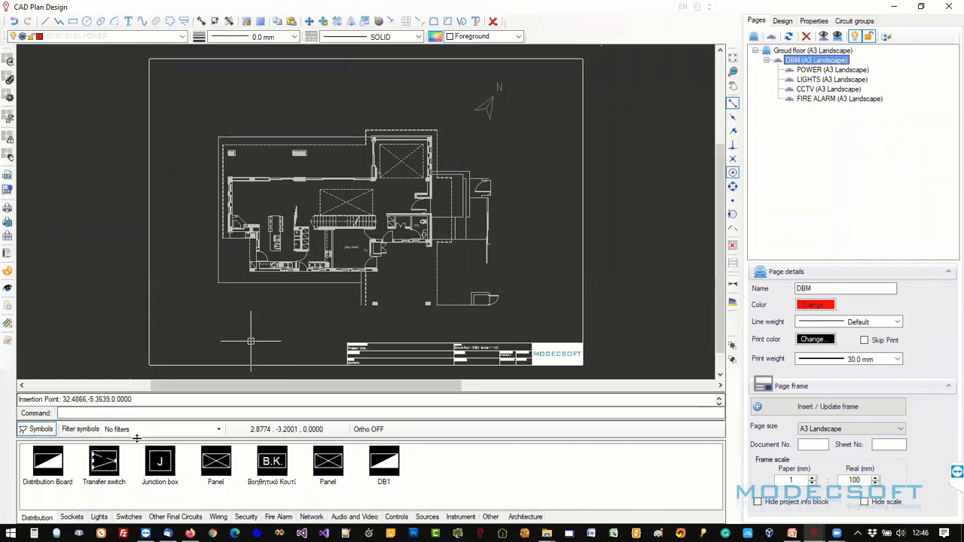
drag(138, 444, 145, 366)
right_click(429, 403)
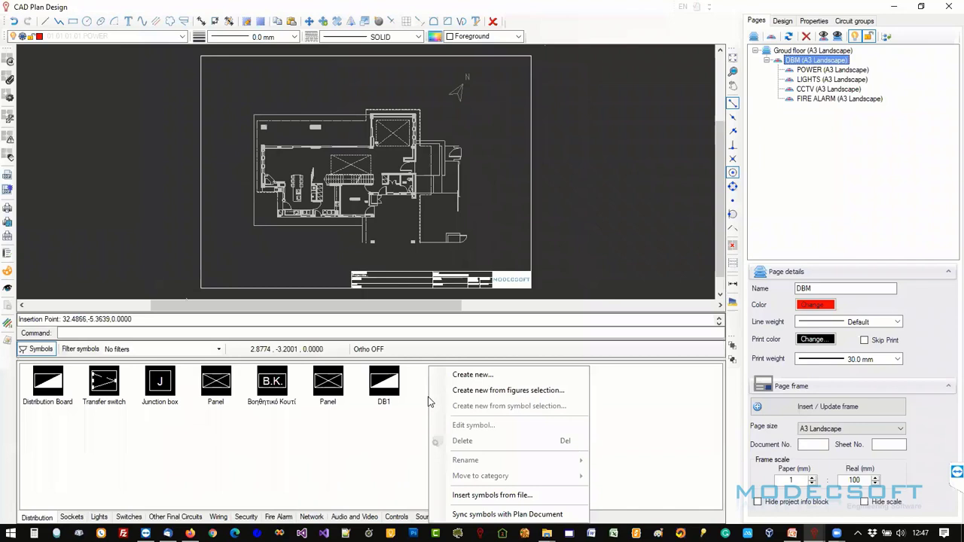
click(470, 376)
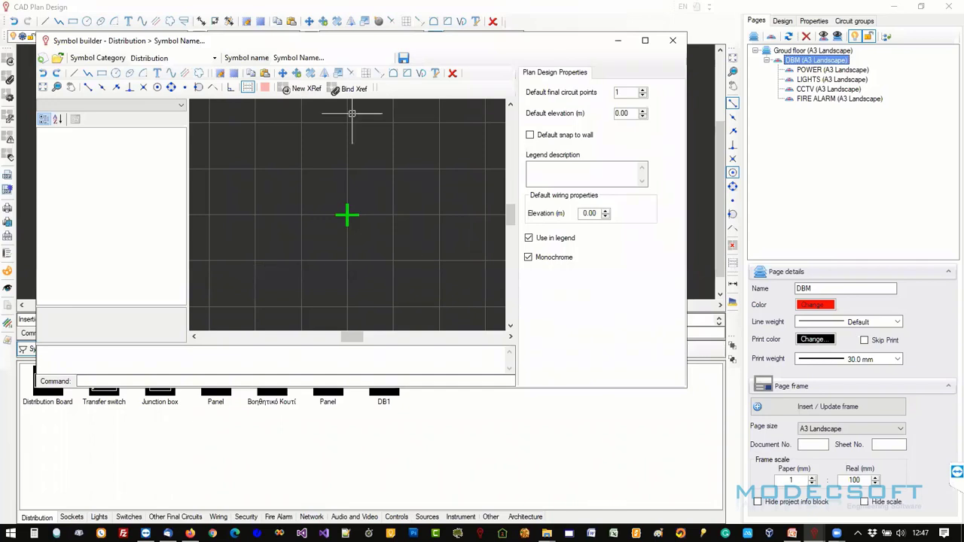
Draw a 0.5 by 0.3 rectangle for the symbol, starting at 0.3, 1.0 on the grid.
click(102, 73)
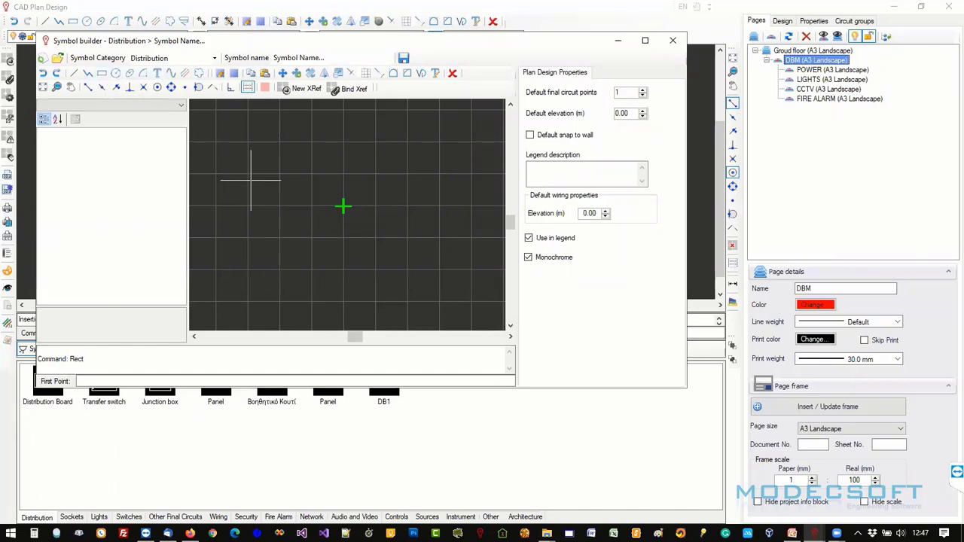
click(279, 205)
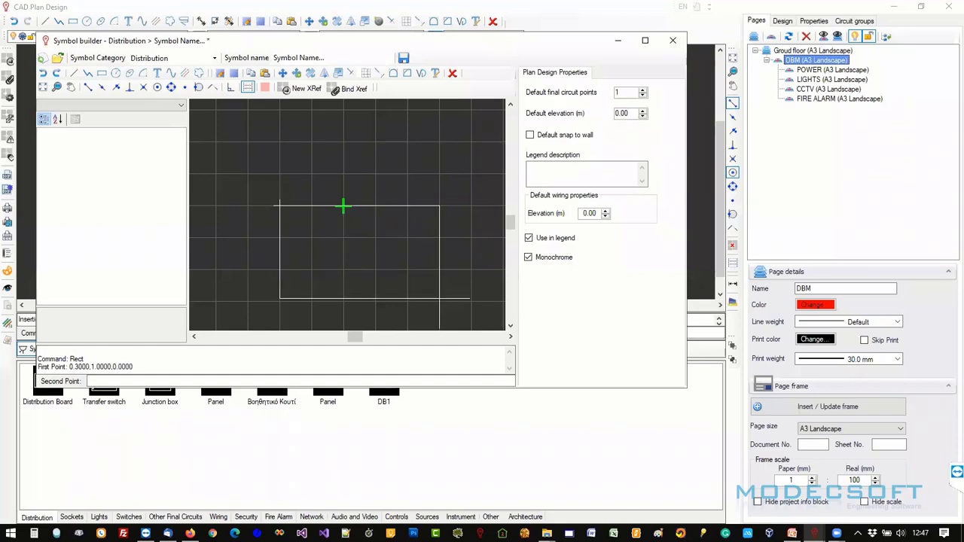
click(439, 322)
Move the symbol's green insertion point along the rectangle's upper edge to its middle at 0.55, 1.0.
scroll(359, 212, up, 2)
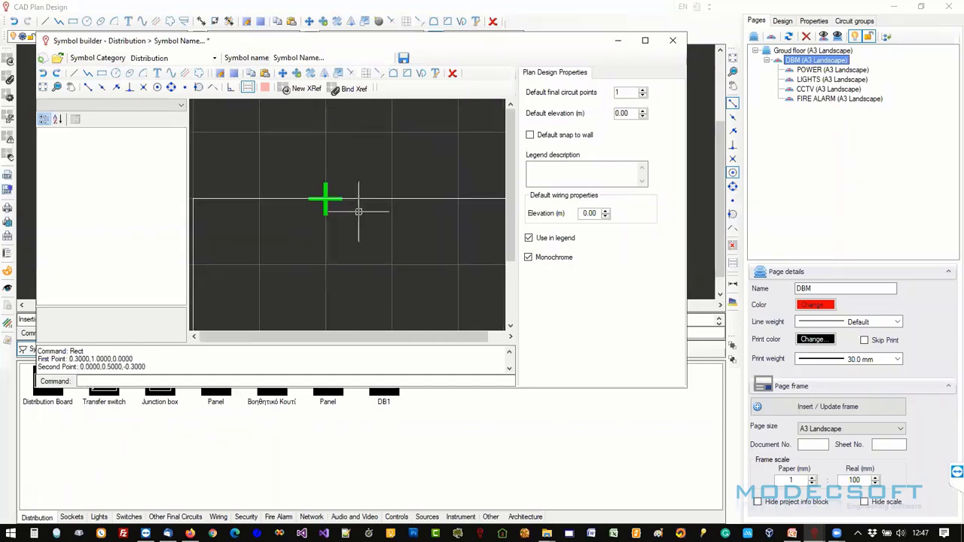
scroll(359, 212, up, 3)
click(273, 161)
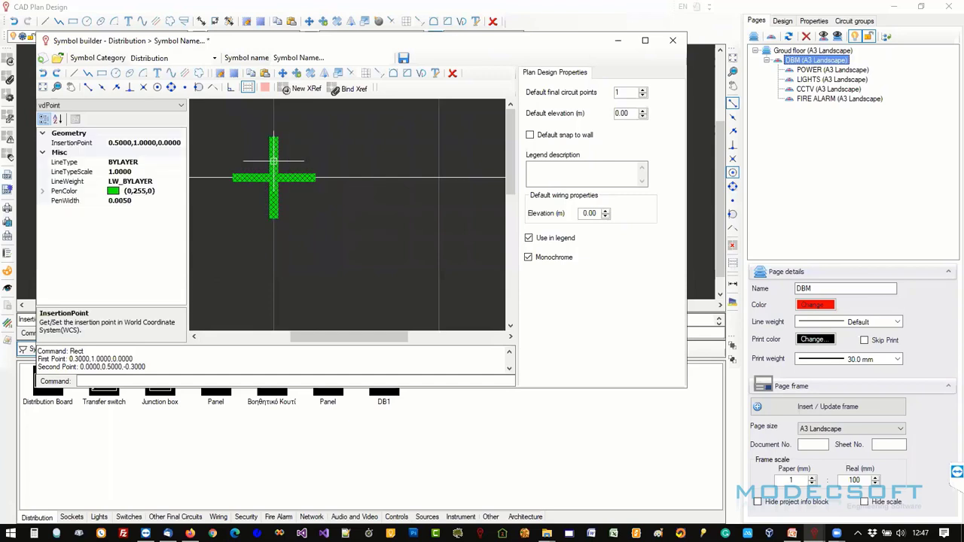
click(273, 178)
scroll(372, 226, down, 5)
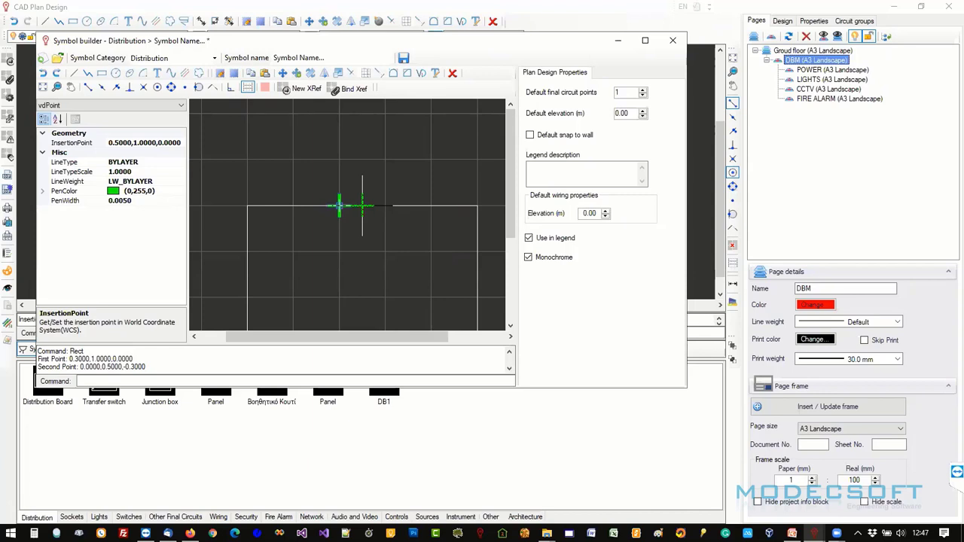
click(362, 205)
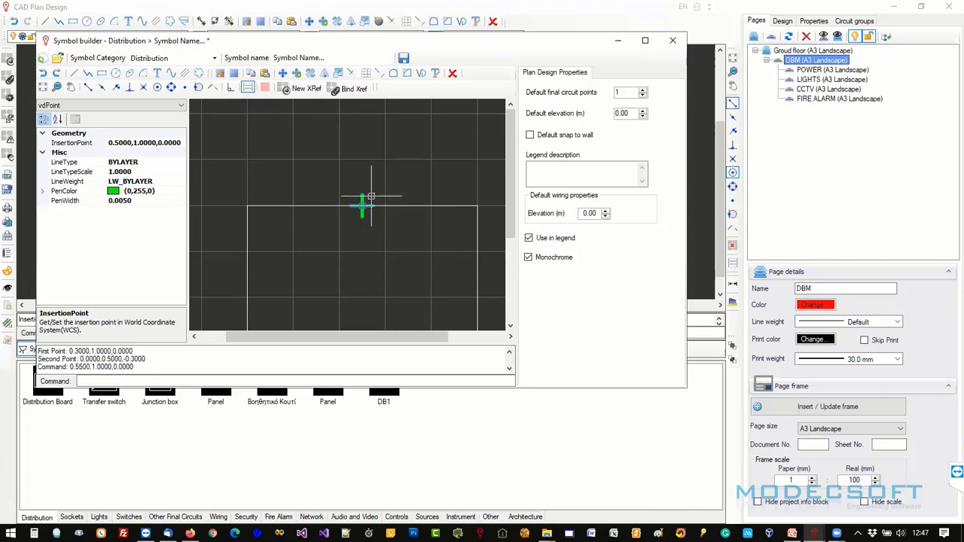
Move the green insertion point inside the rectangle, near its centre at 0.55, 0.86.
scroll(370, 196, up, 3)
scroll(363, 193, down, 2)
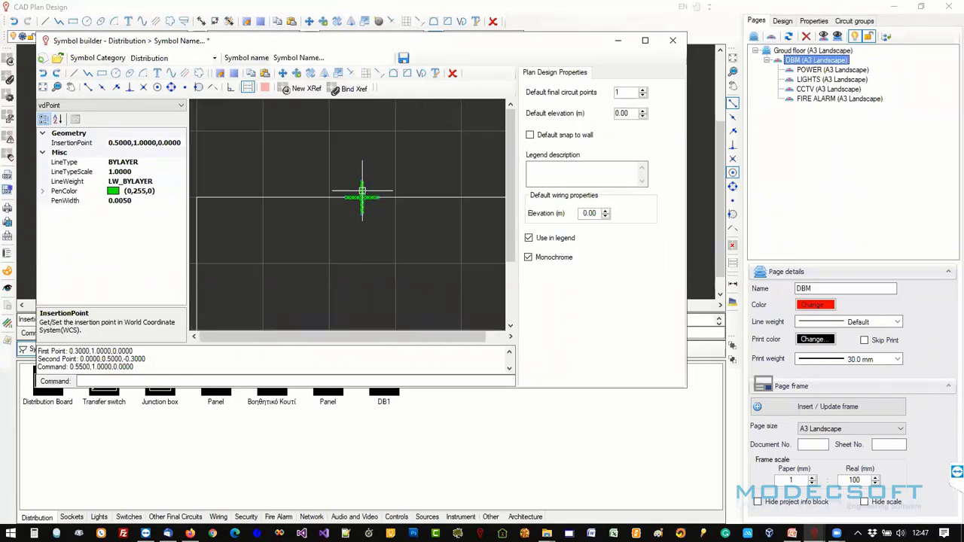
scroll(357, 144, down, 2)
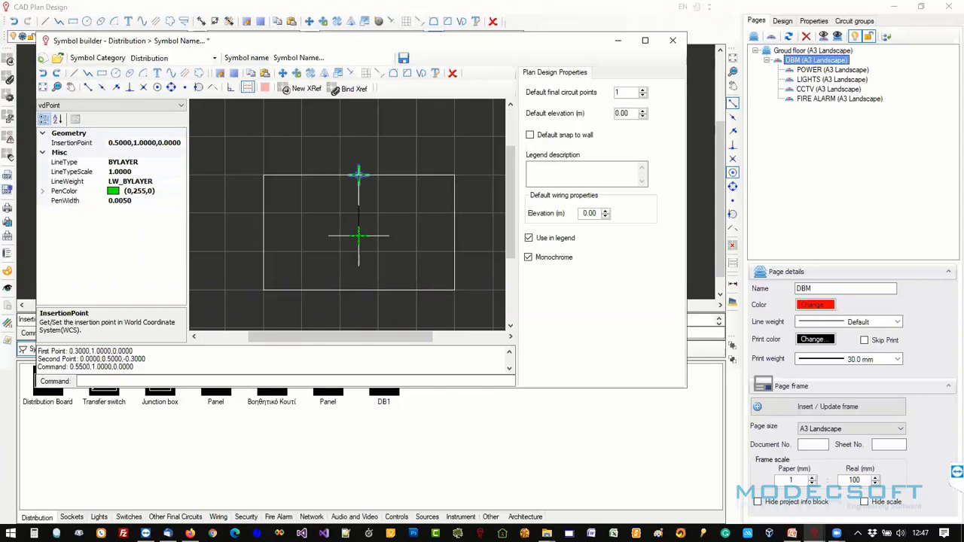
click(359, 229)
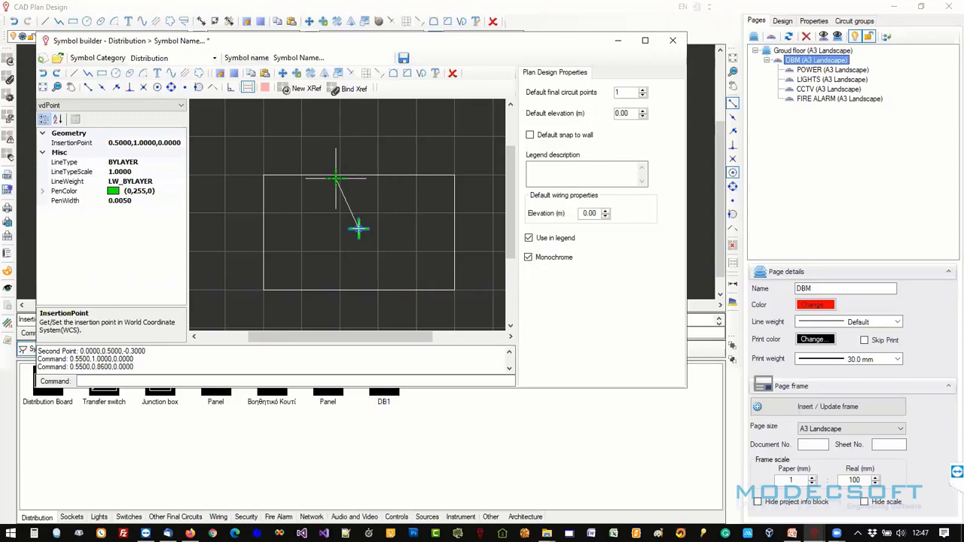
Turn on midpoint snapping and place the green insertion point at the midpoint of the rectangle's upper edge.
click(103, 88)
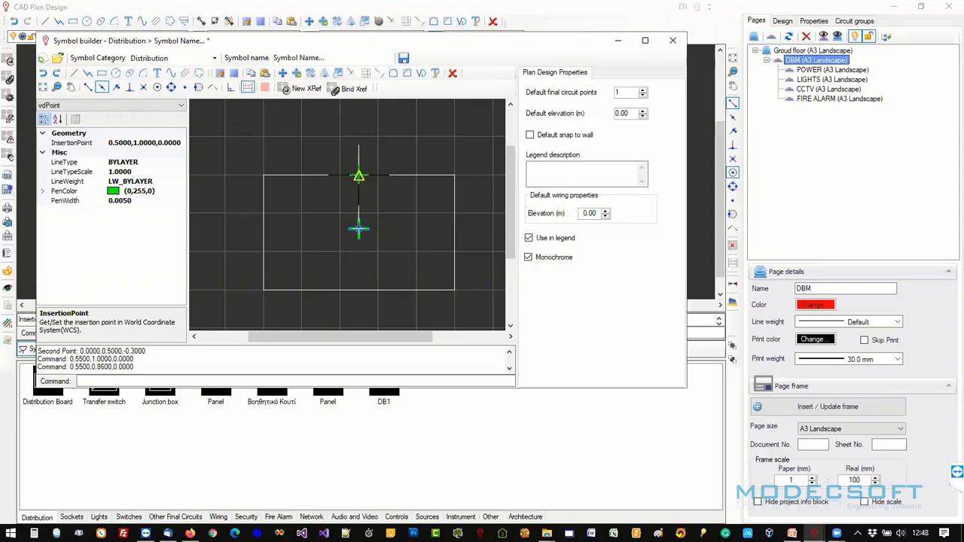
click(358, 175)
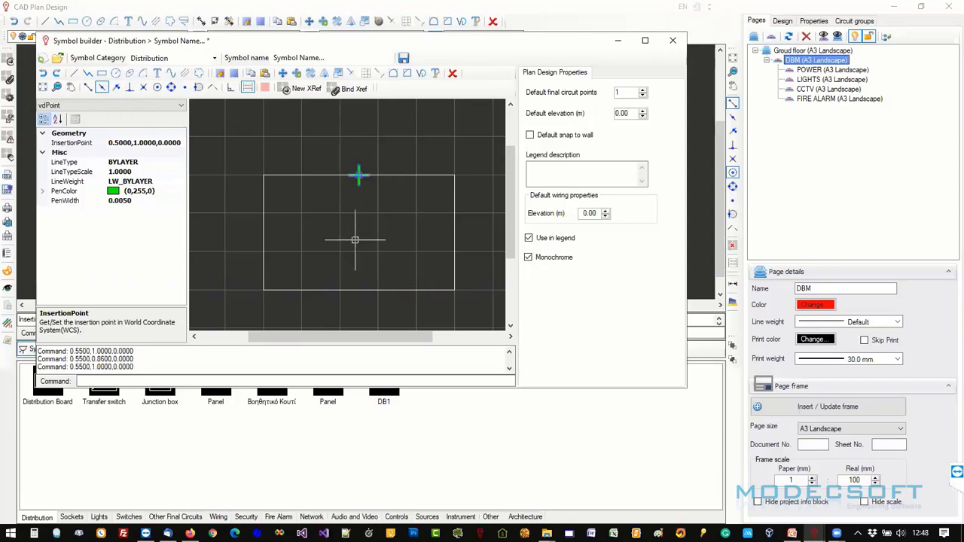
Turn on endpoint snapping and draw a SOLID triangular hatch with corners 0.3, 1.0; 0.8, 0.7; and 0.3, 0.7 inside the rectangle.
key(Escape)
click(358, 174)
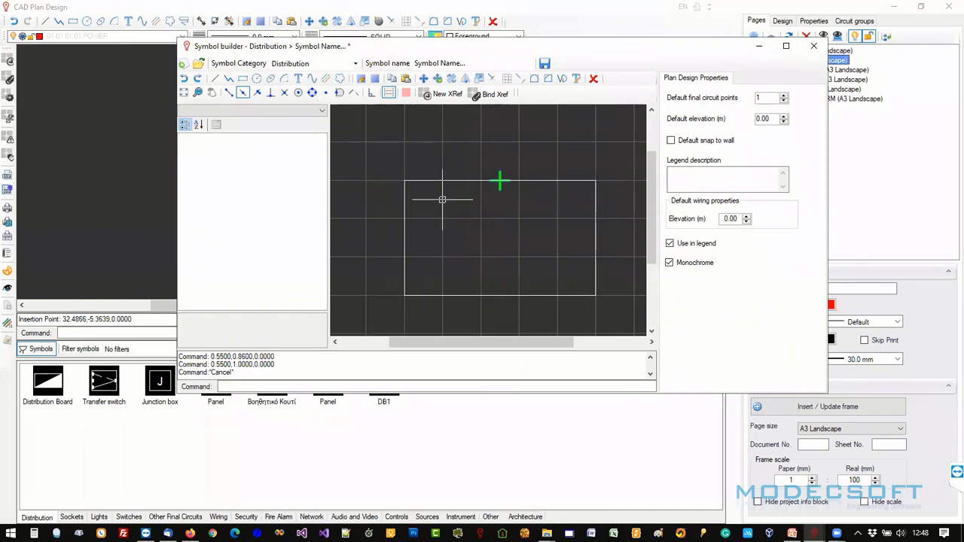
scroll(442, 200, down, 1)
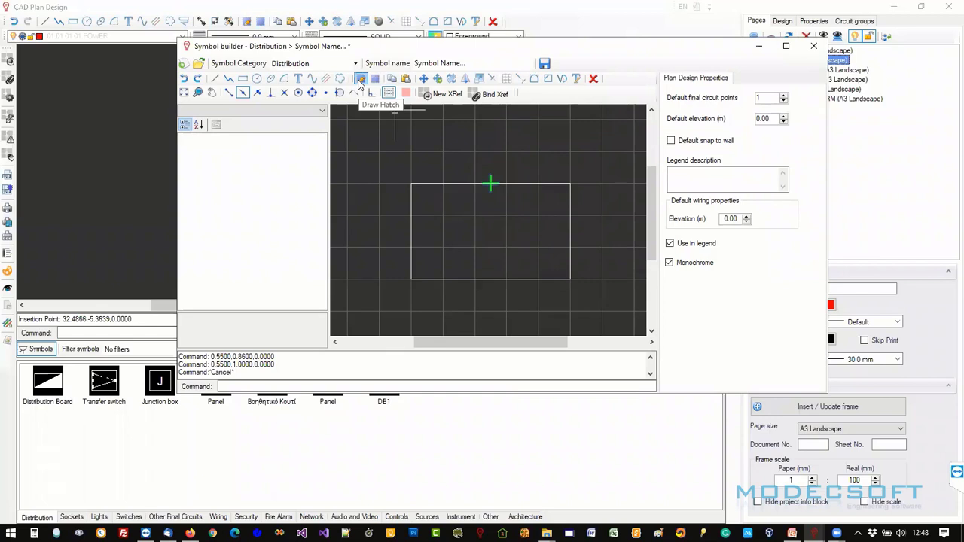
click(360, 80)
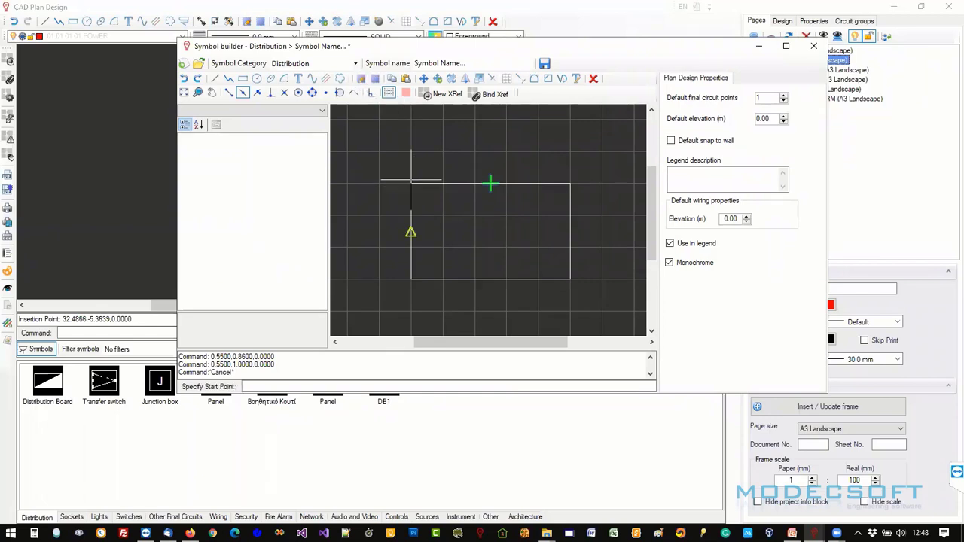
click(229, 92)
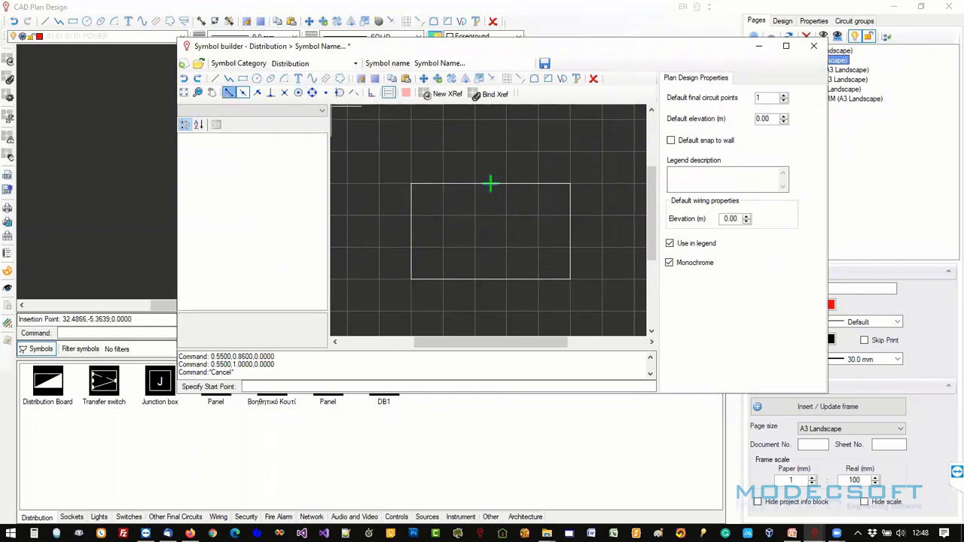
click(411, 183)
click(570, 278)
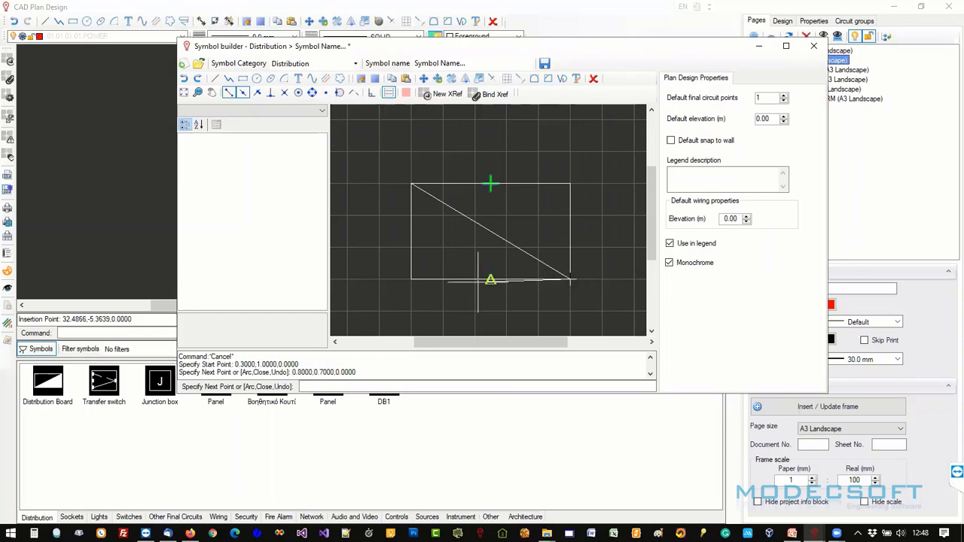
click(411, 279)
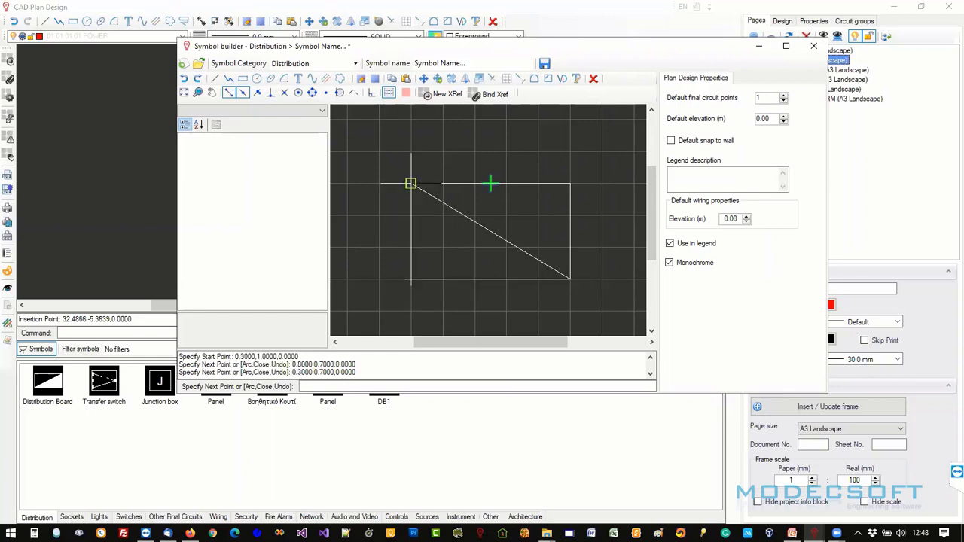
click(410, 183)
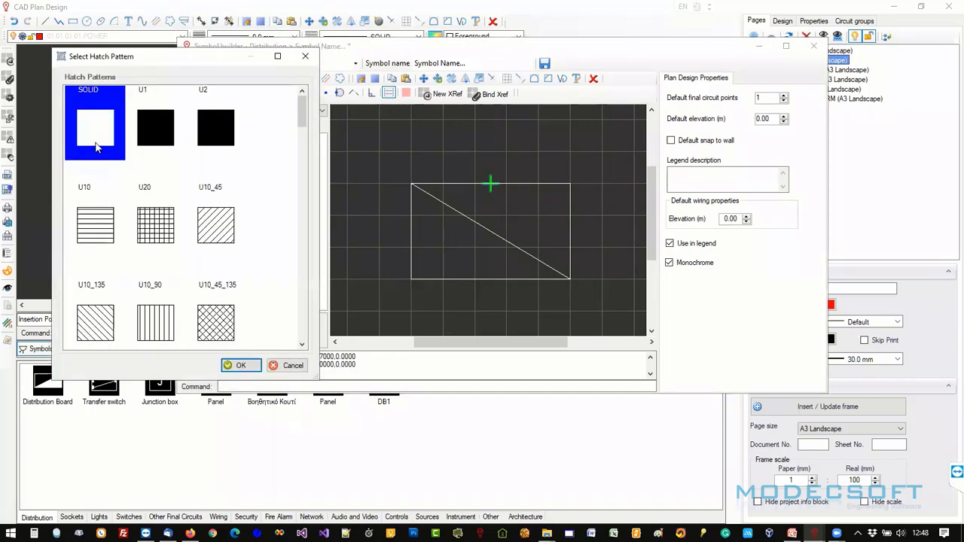
click(241, 366)
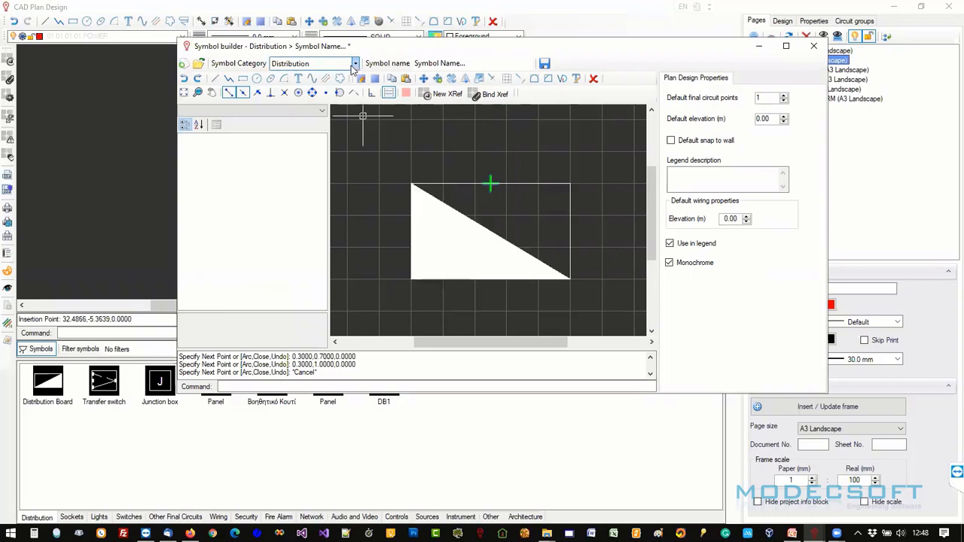
Assign the symbol to the Distribution category and name it DB 12WAYS.
click(312, 65)
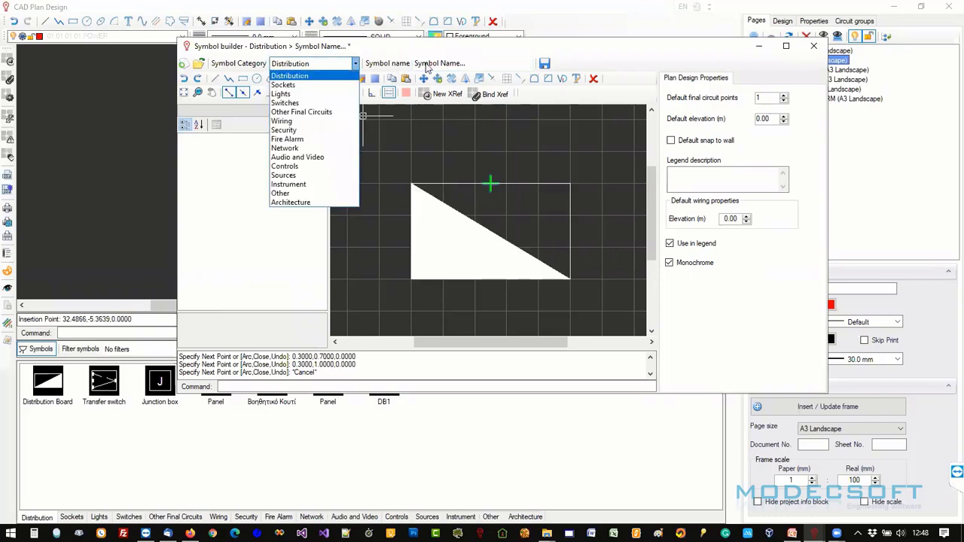
click(305, 78)
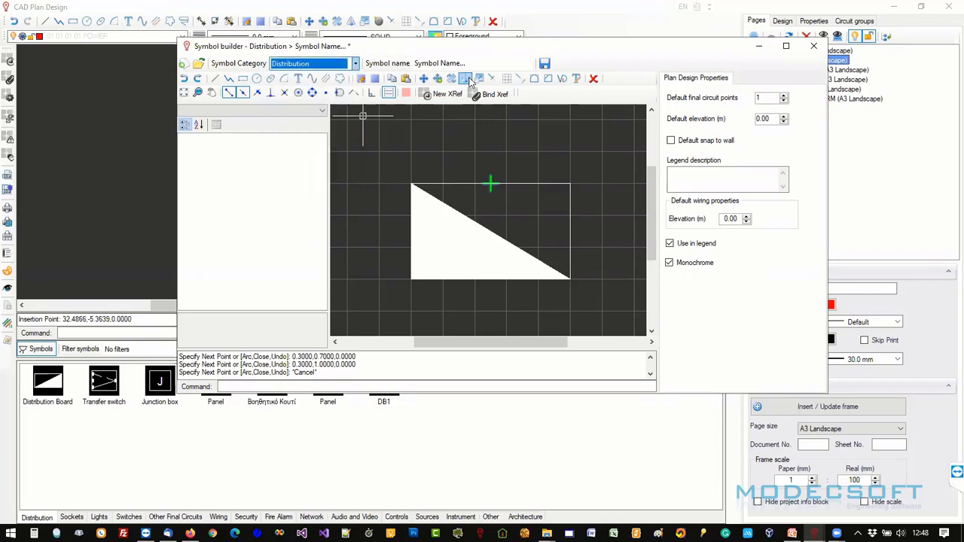
click(497, 63)
text(D)
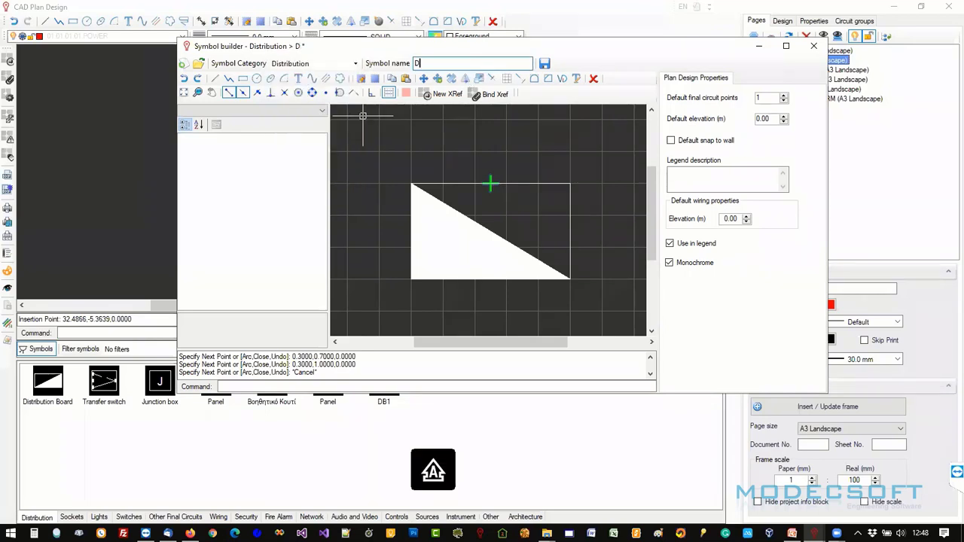
text(B 12WATS)
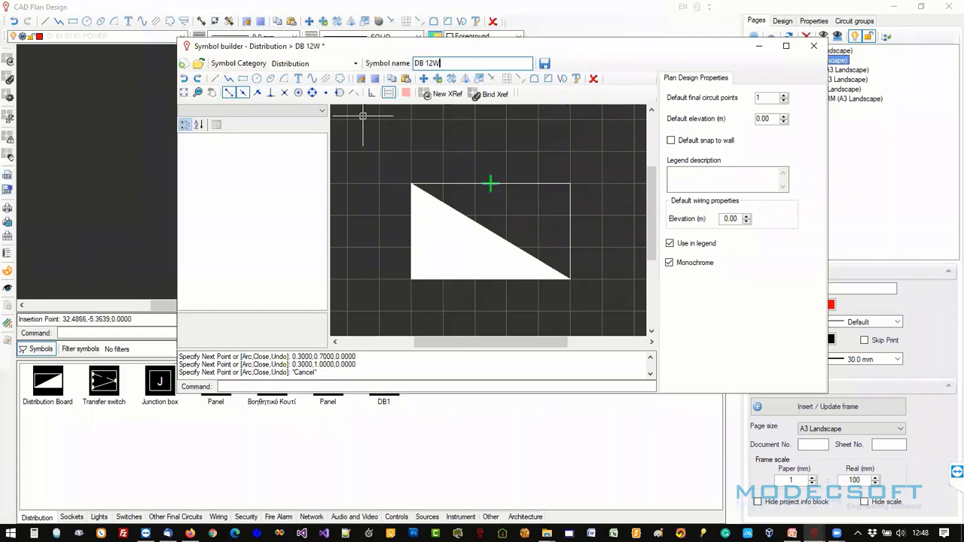
key(BackSpace)
key(BackSpace)
text(YS)
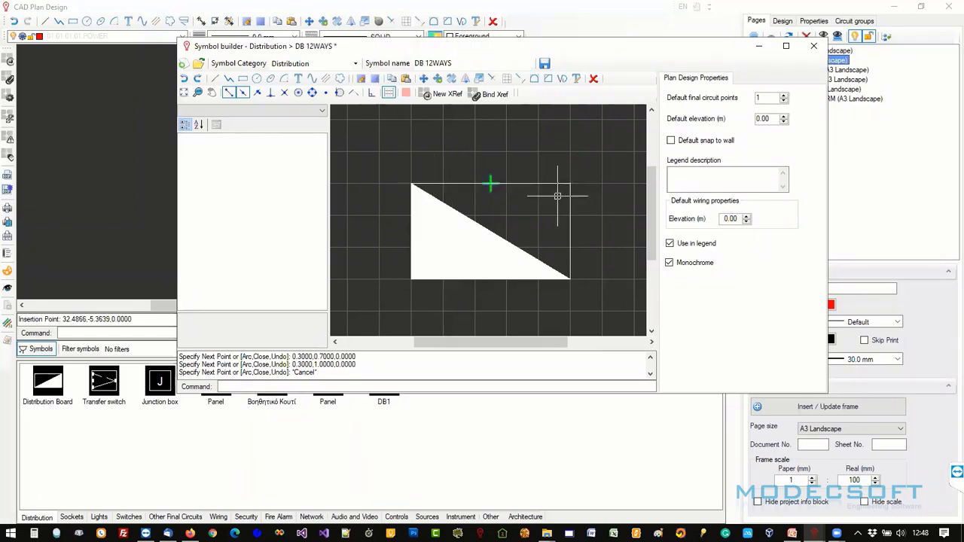
drag(566, 202, 456, 183)
key(Escape)
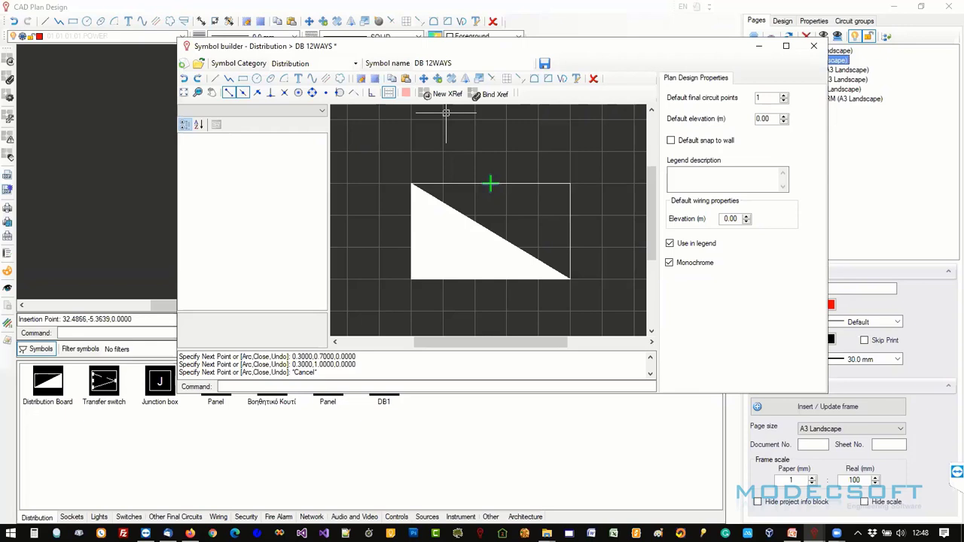
click(510, 183)
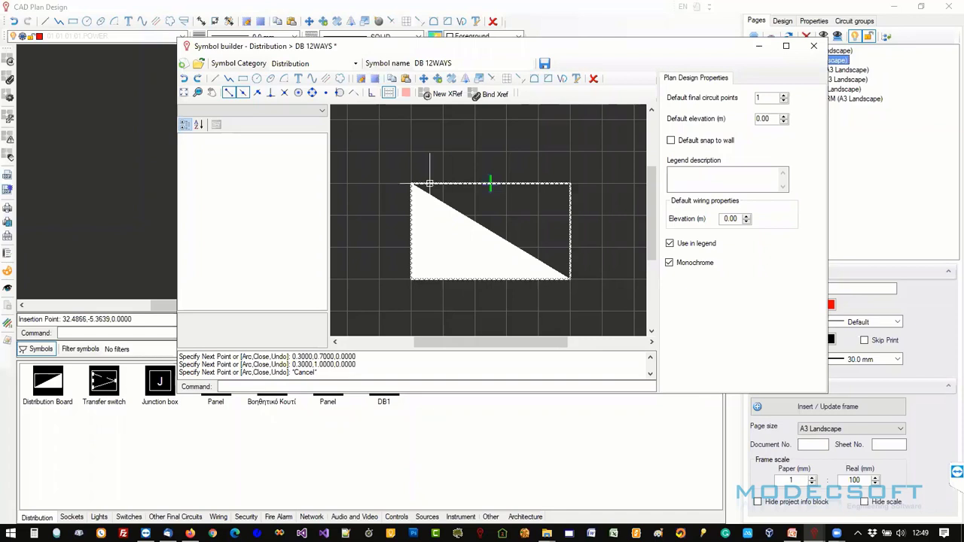
key(Escape)
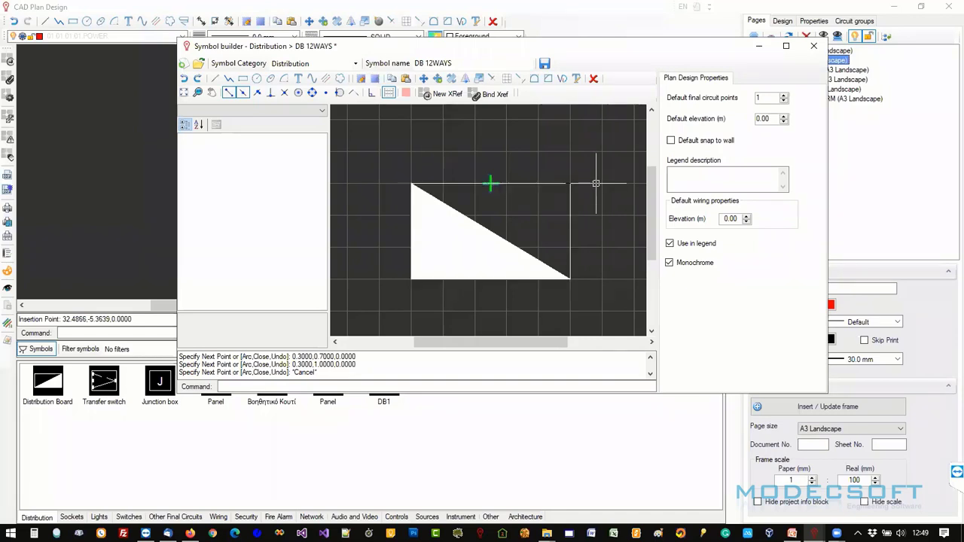
click(567, 184)
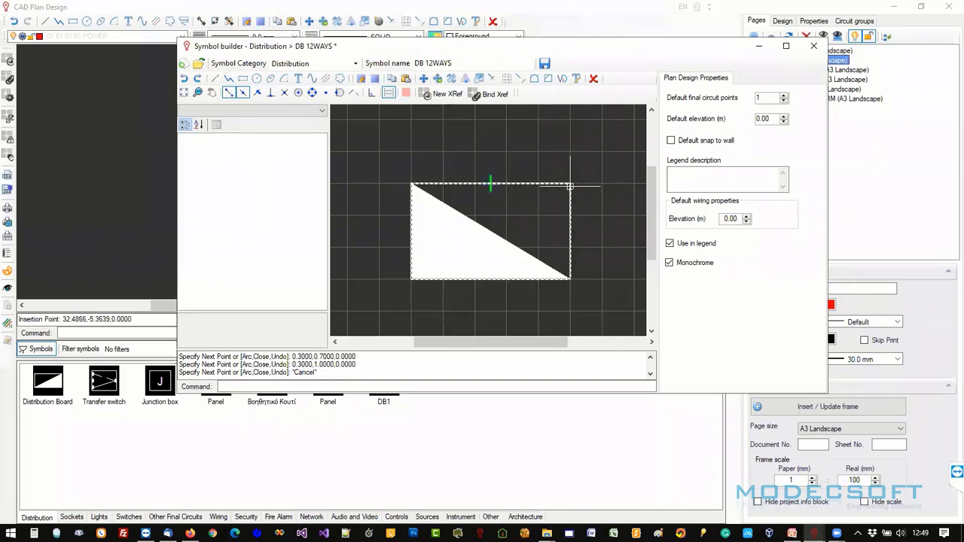
key(Escape)
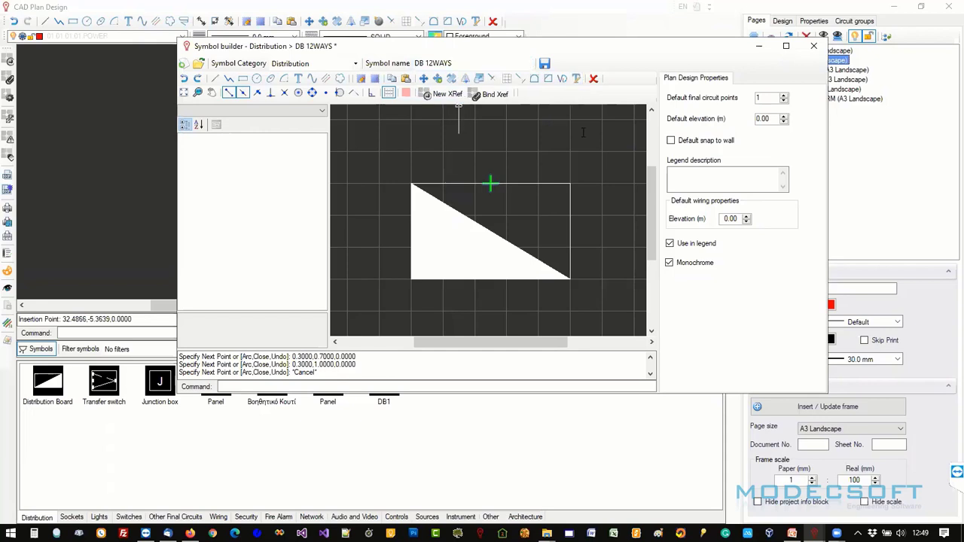
Copy the symbol name DB 12WAYS into the legend description.
drag(452, 63, 428, 63)
right_click(426, 64)
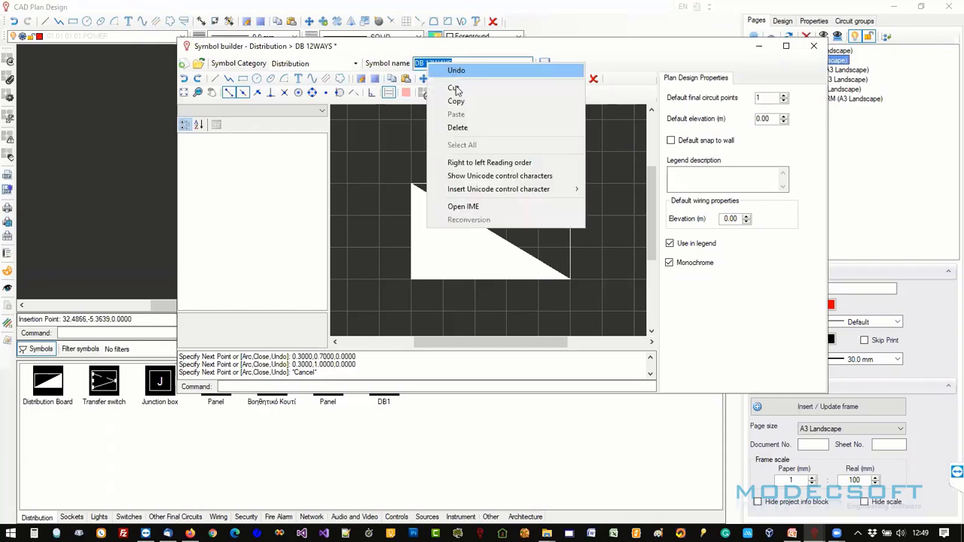
click(452, 91)
right_click(695, 177)
click(712, 226)
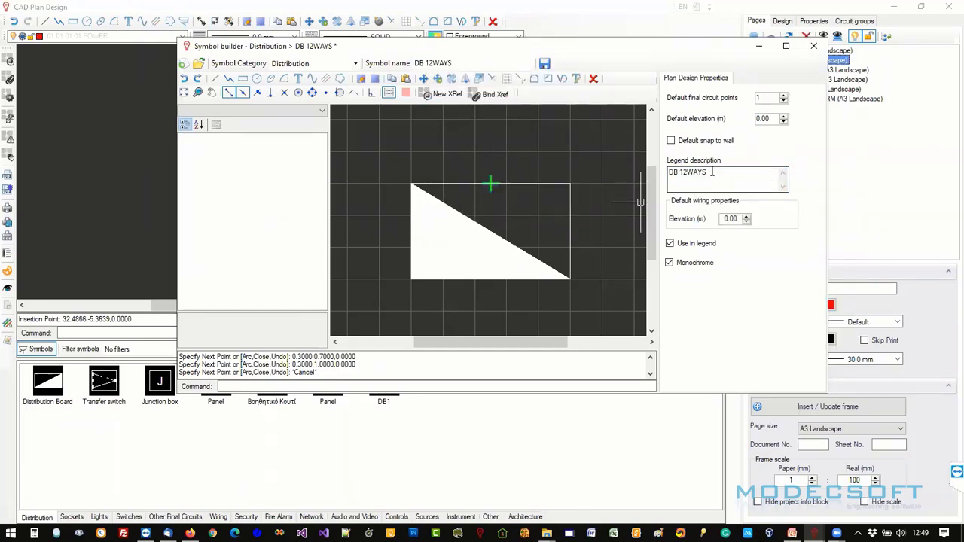
triple_click(711, 171)
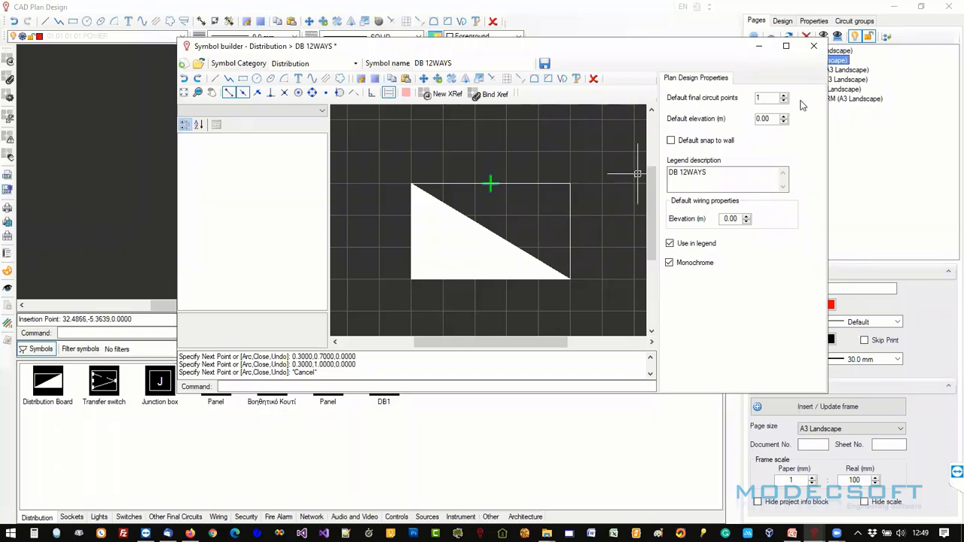
Set the symbol's default elevation to 1.60 m and turn on default snap to wall.
double_click(758, 119)
text(1.4)
key(BackSpace)
text(60)
click(548, 183)
click(678, 145)
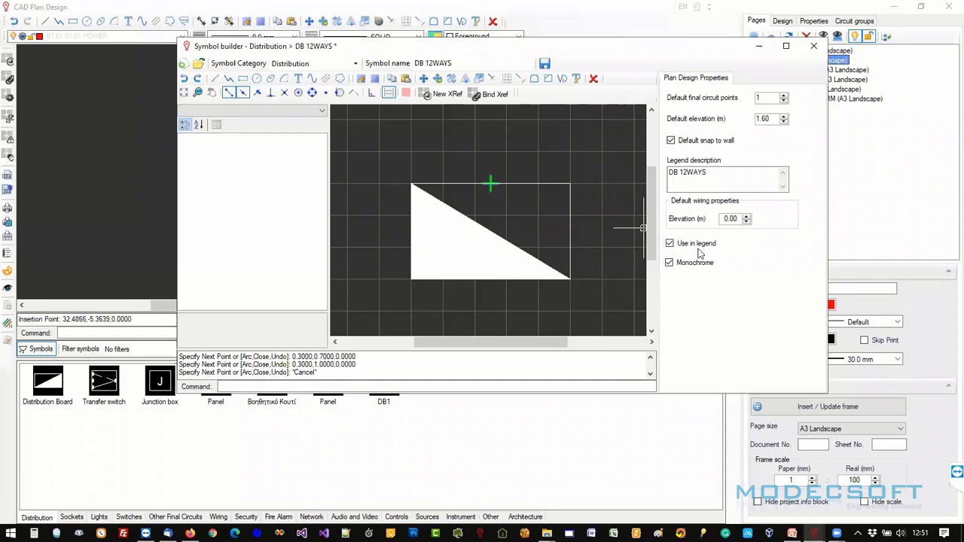
Save the DB 12WAYS symbol to the library and close the symbol builder.
click(500, 237)
click(544, 66)
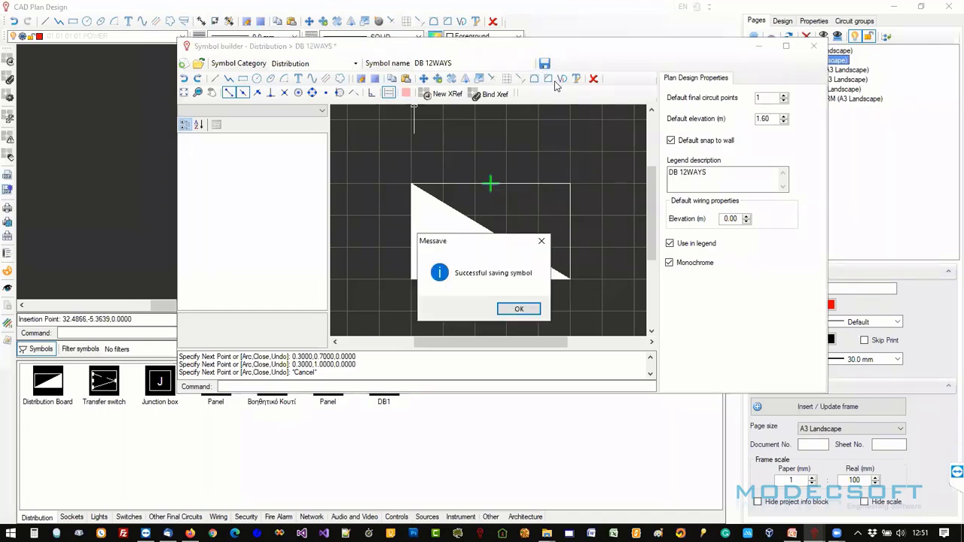
click(516, 309)
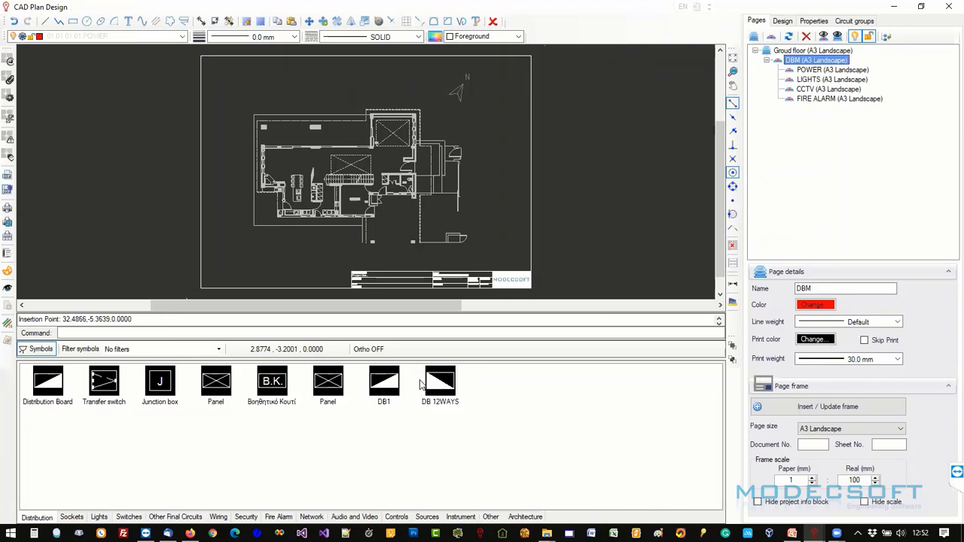
Move the DB 12WAYS symbol to first place among the Distribution symbols and select it.
click(431, 388)
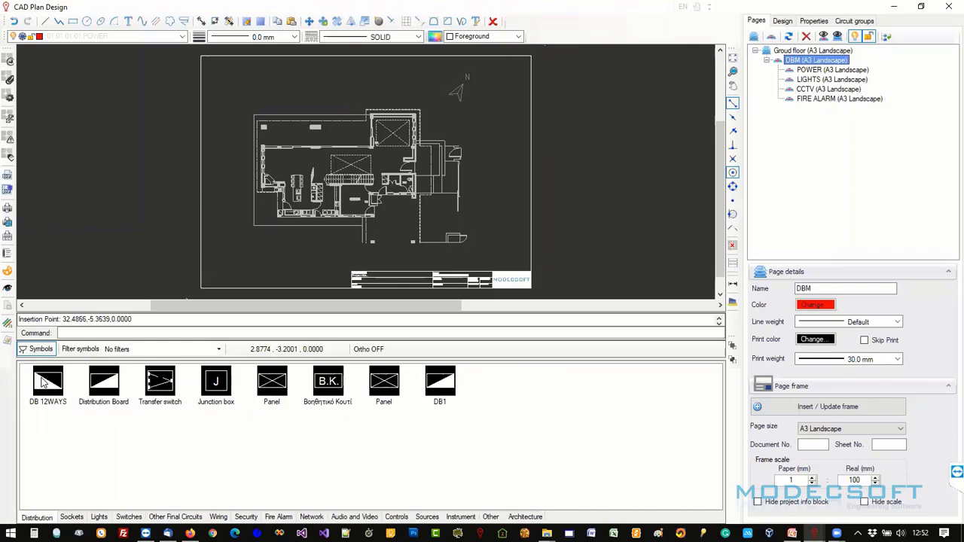
click(51, 385)
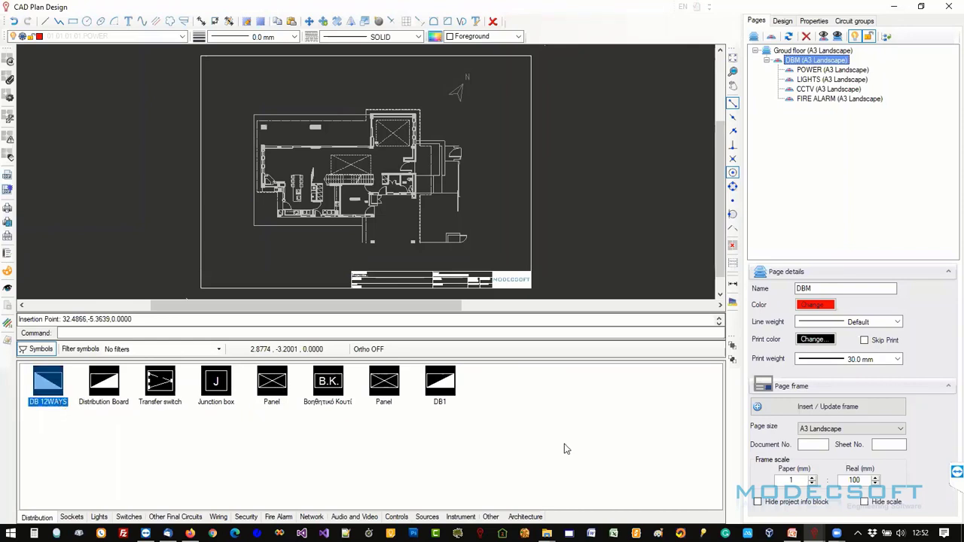
Look through the Sockets symbols and shrink the symbol library area to give the drawing more height.
click(71, 517)
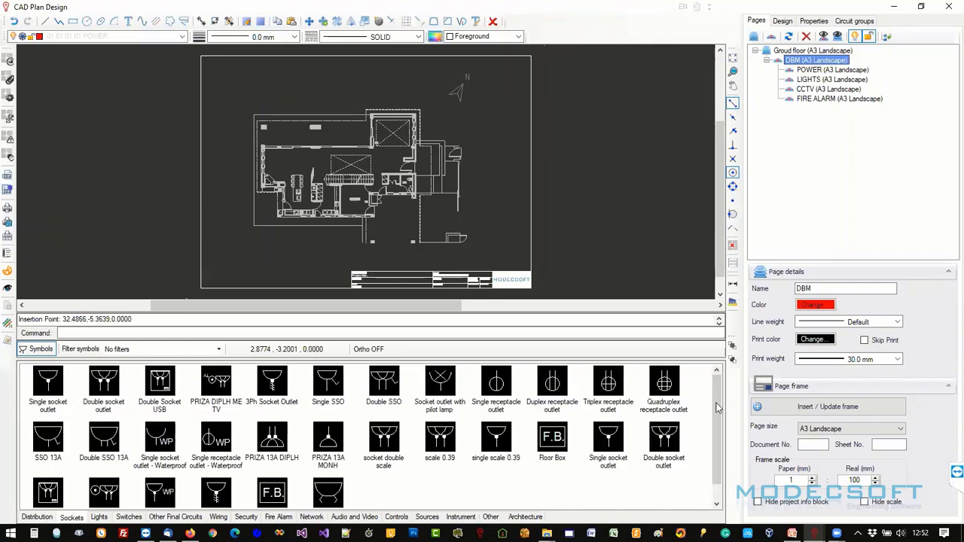
scroll(716, 407, down, 1)
scroll(708, 386, up, 1)
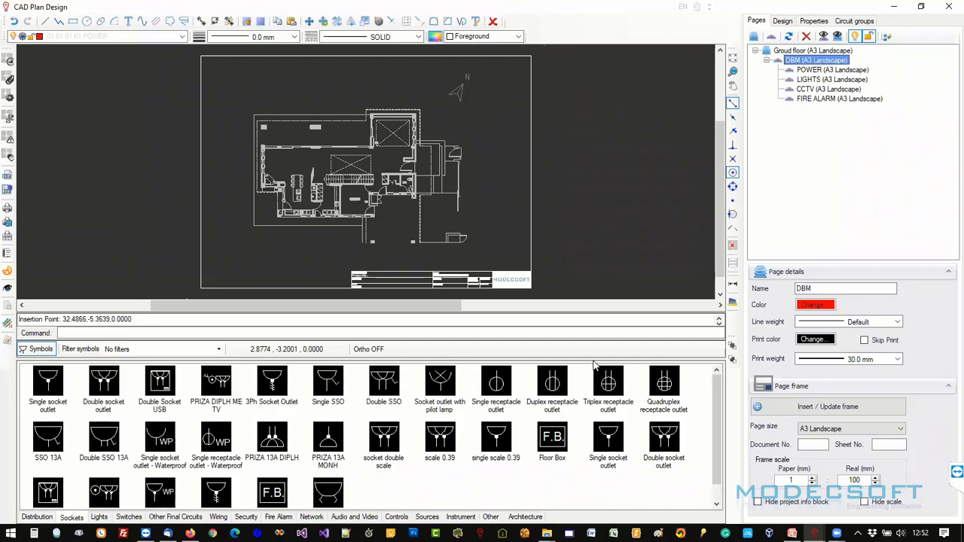
drag(595, 363, 600, 414)
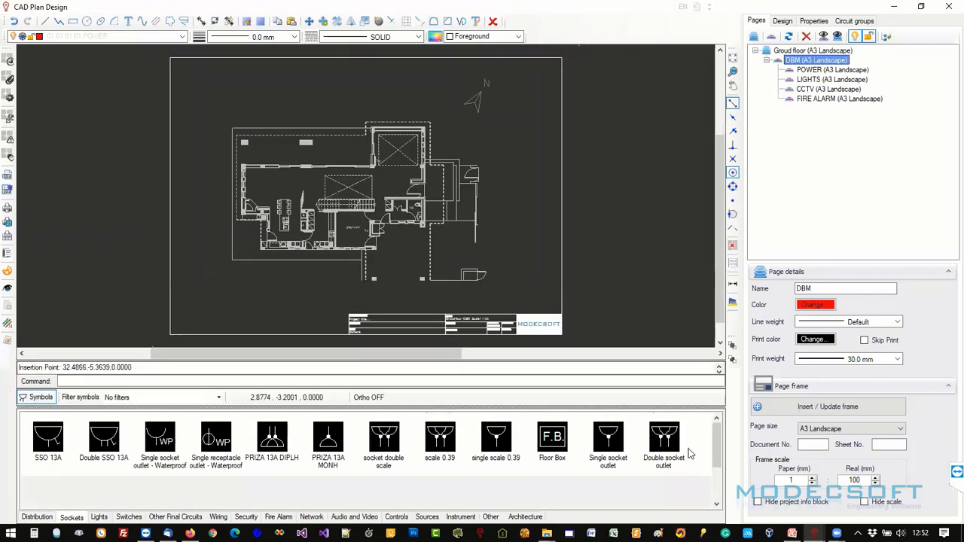
scroll(689, 453, down, 2)
click(331, 479)
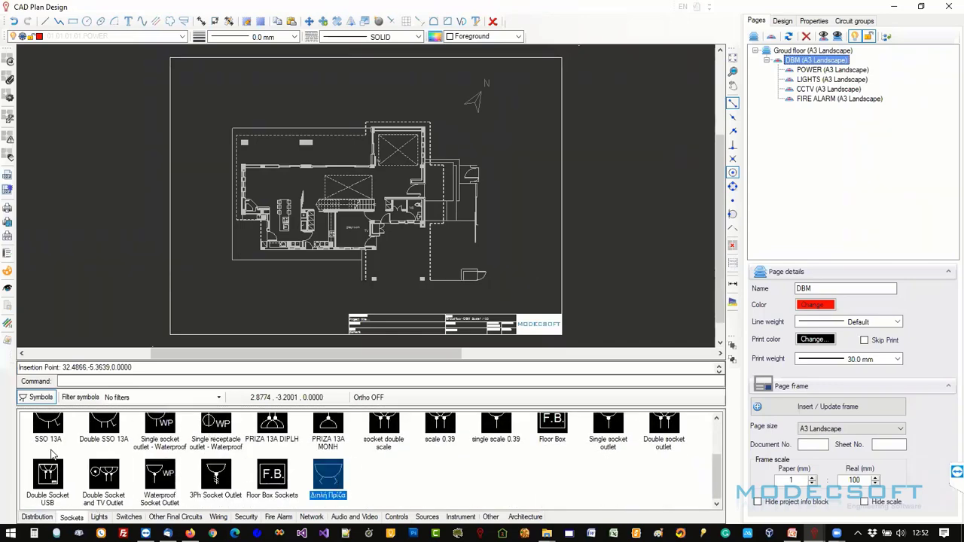
scroll(66, 433, up, 2)
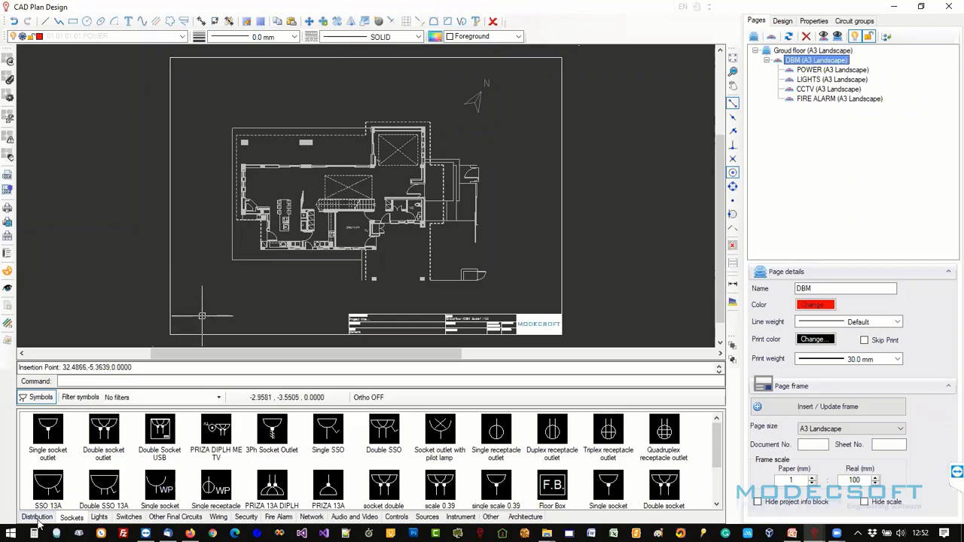
Preview how the Distribution symbol DB 12WAYS snaps to the walls around the entrance and WC, and cancel the insertion.
click(37, 517)
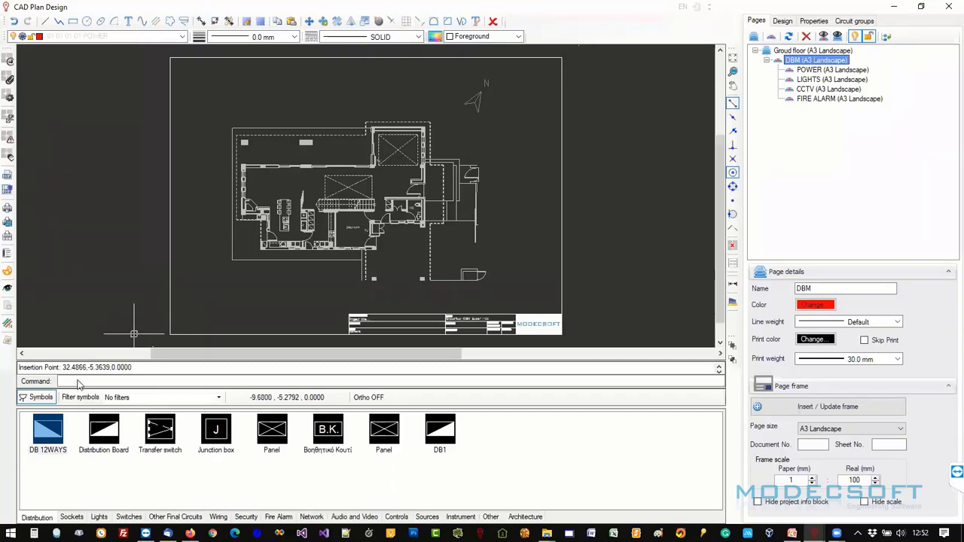
click(54, 438)
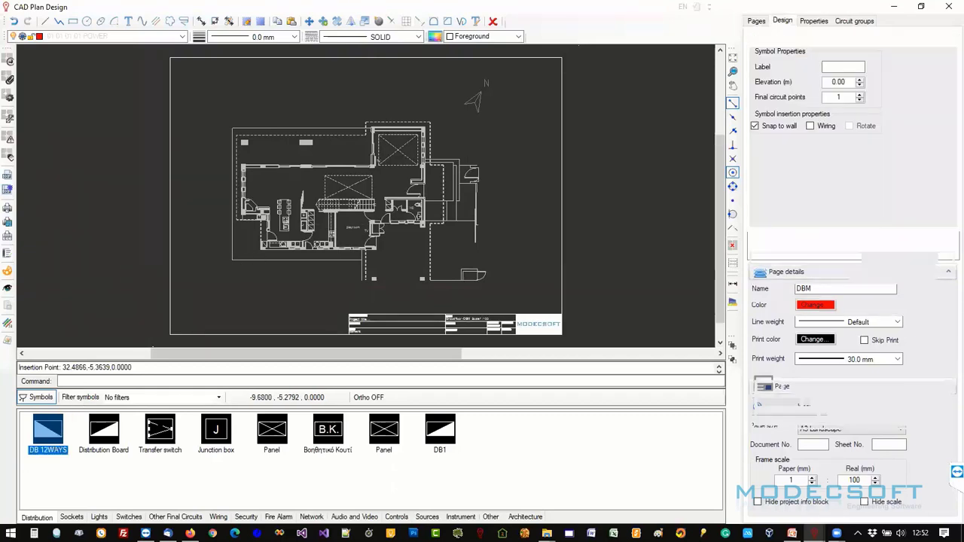
scroll(386, 188, up, 4)
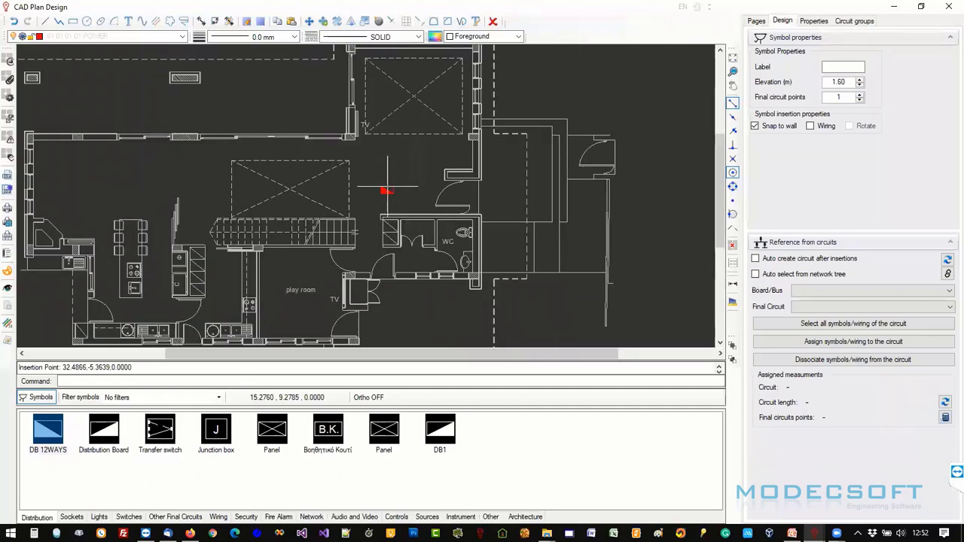
scroll(387, 188, up, 3)
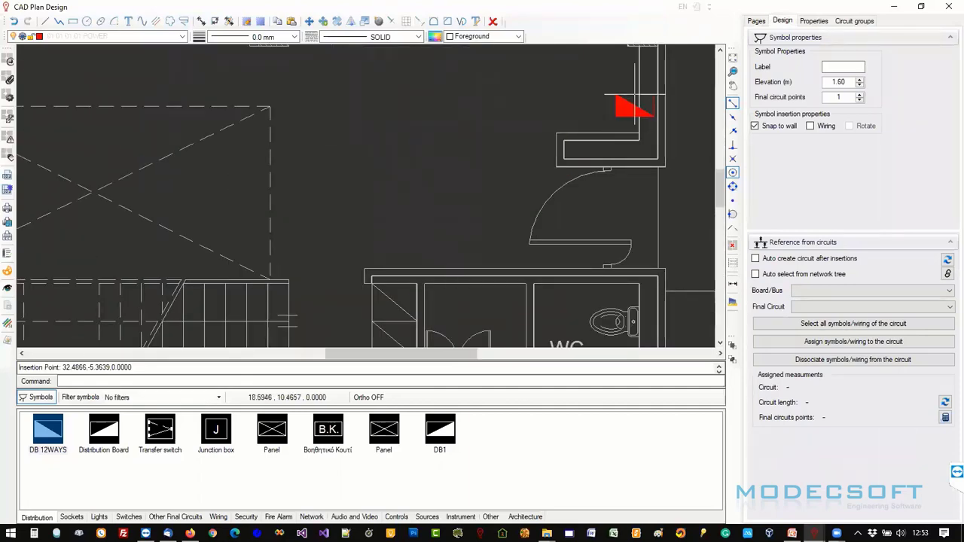
scroll(631, 178, up, 3)
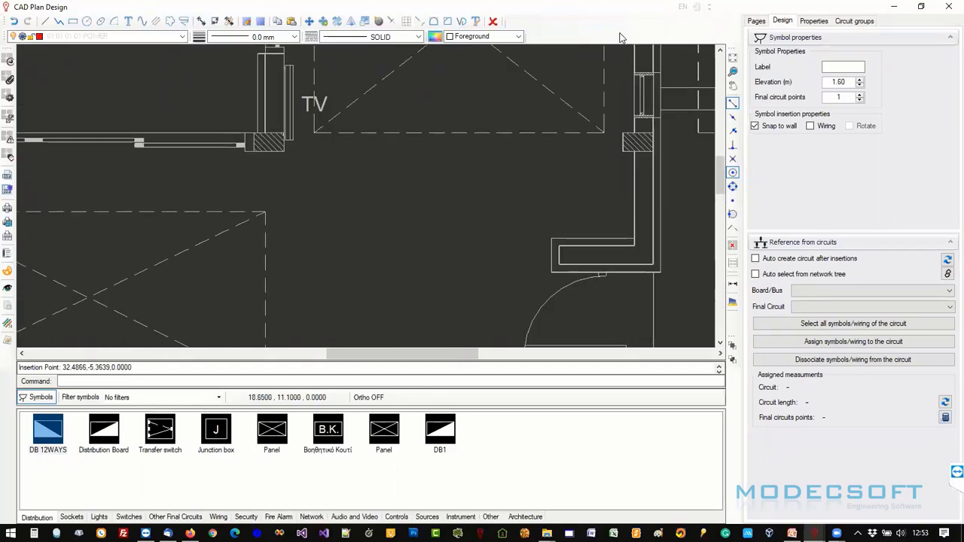
scroll(628, 94, down, 3)
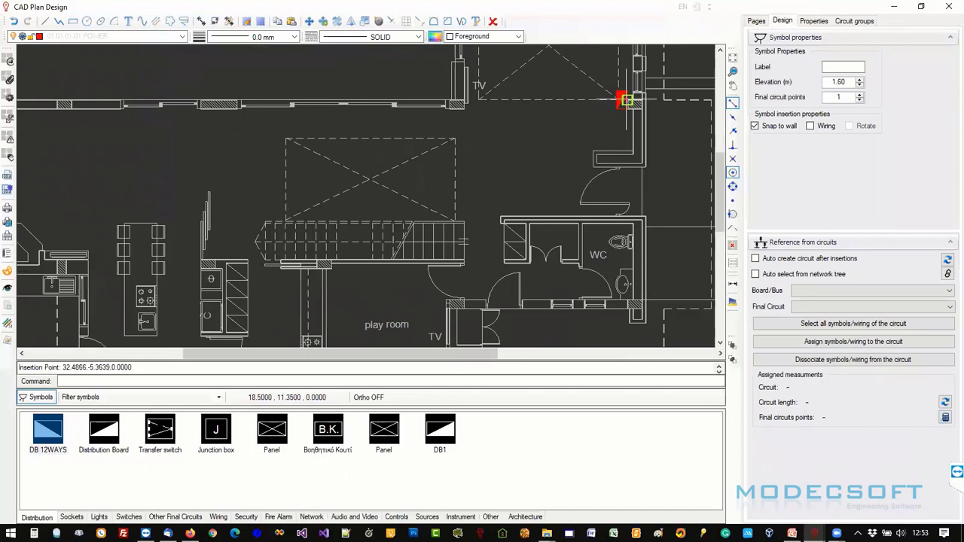
scroll(593, 190, up, 2)
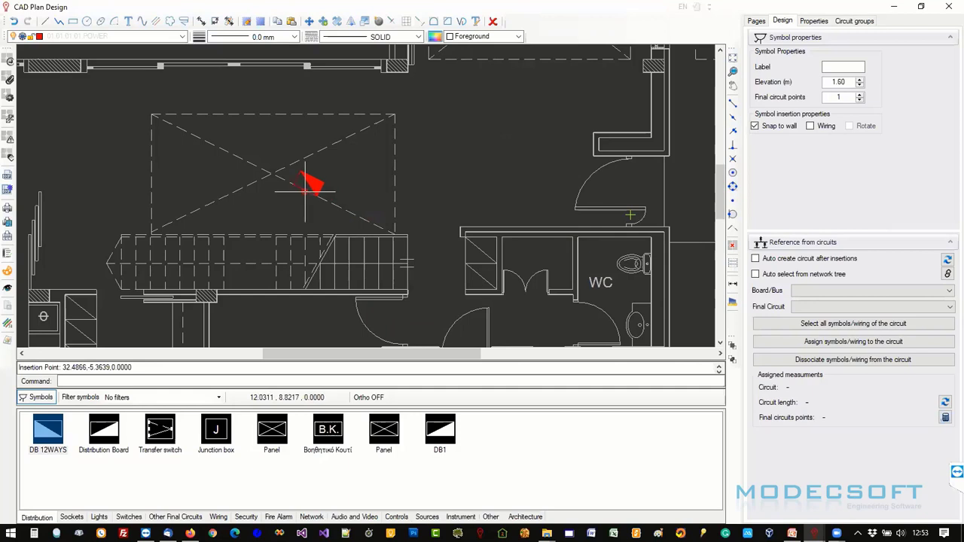
scroll(323, 198, up, 2)
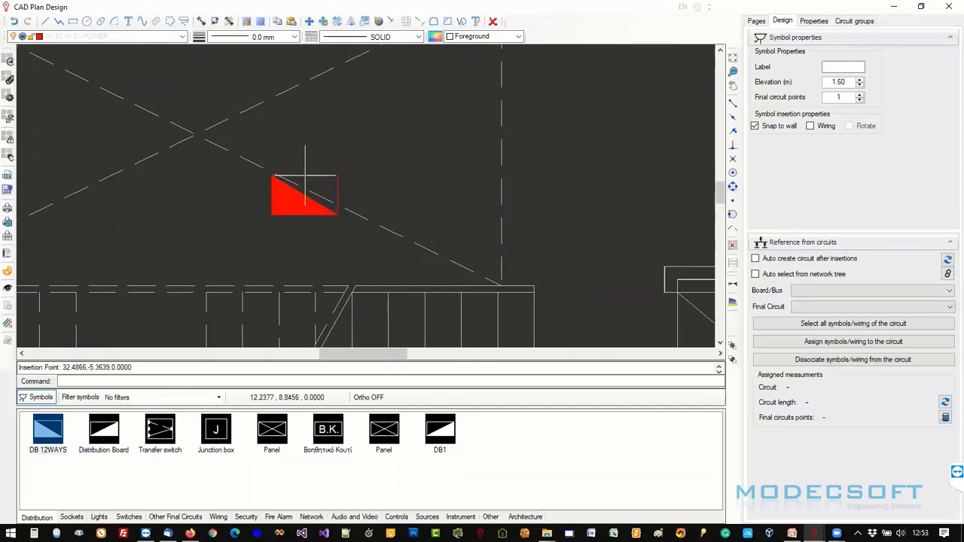
scroll(305, 181, down, 3)
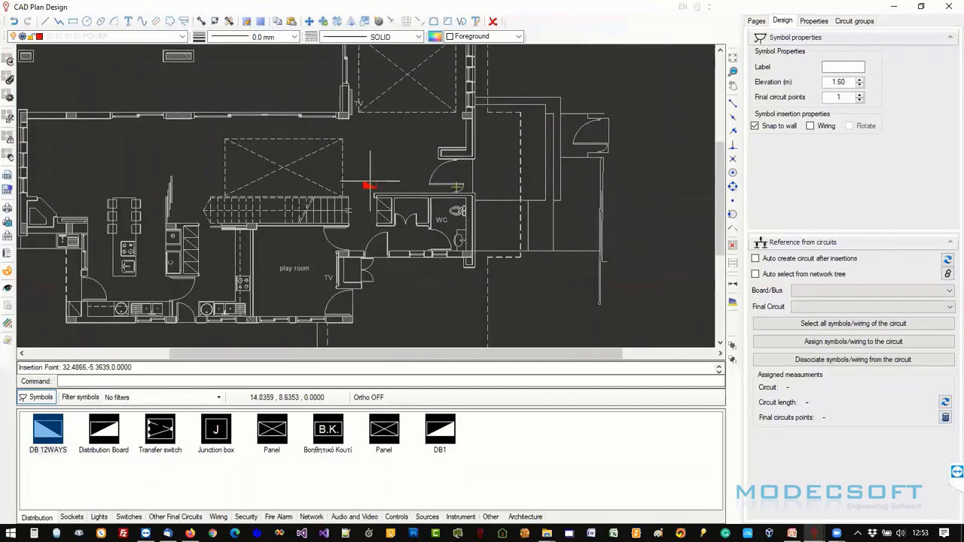
scroll(409, 183, up, 3)
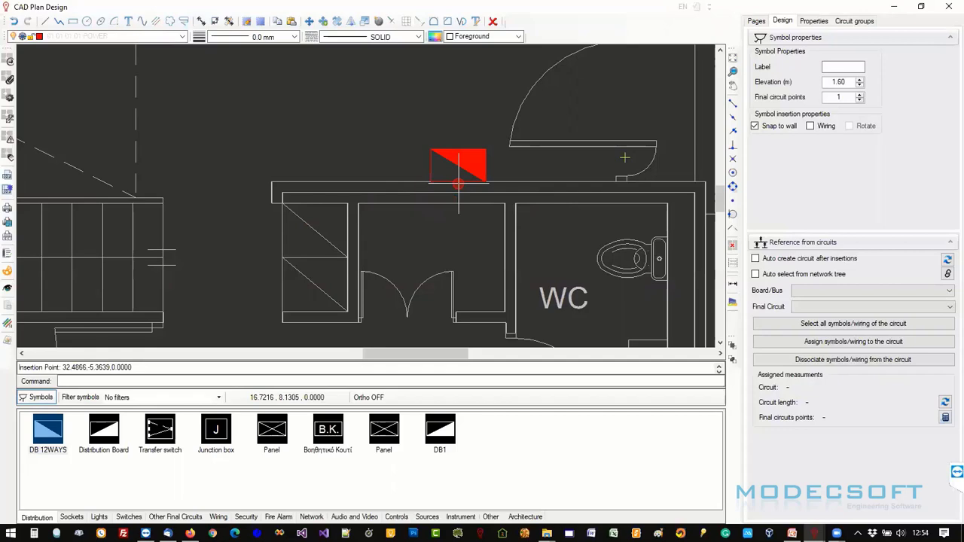
scroll(458, 184, down, 5)
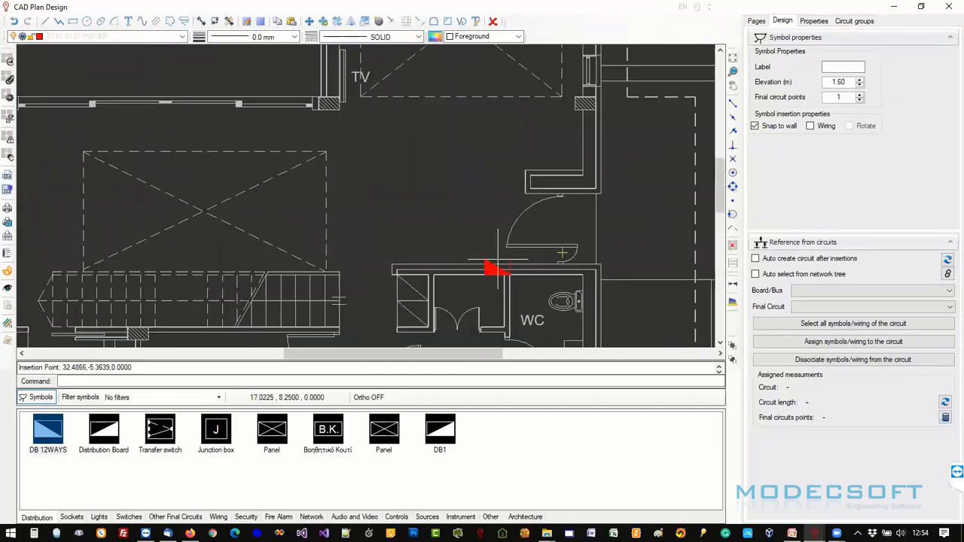
scroll(369, 143, up, 3)
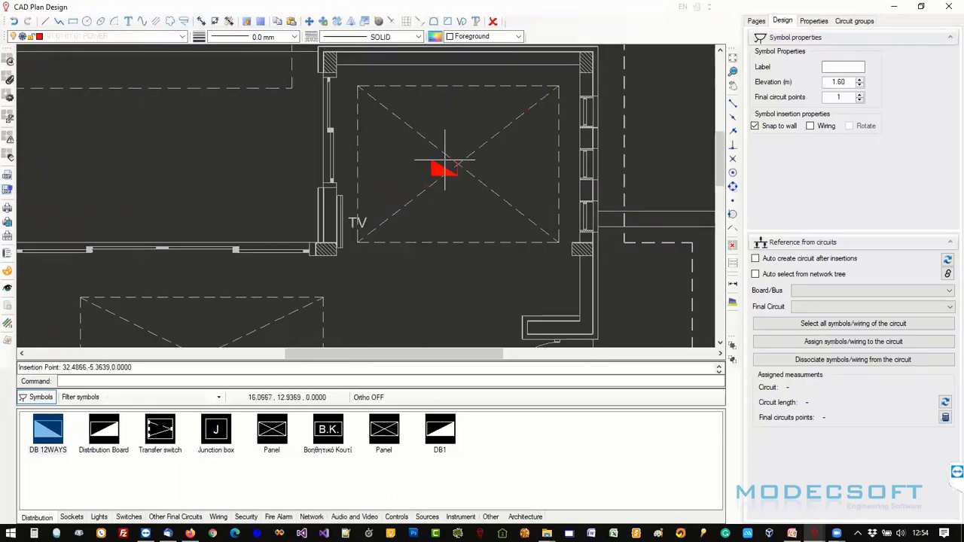
scroll(443, 154, down, 3)
scroll(410, 196, up, 4)
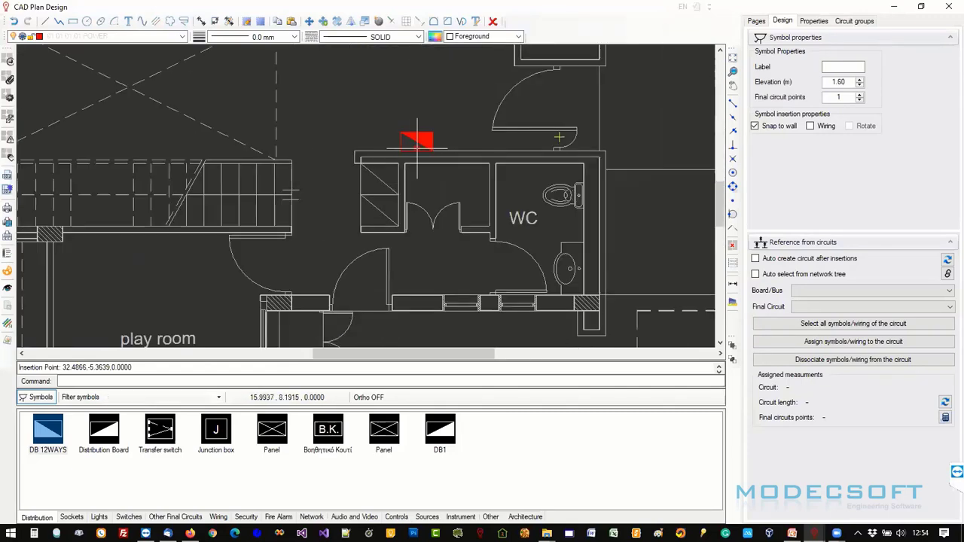
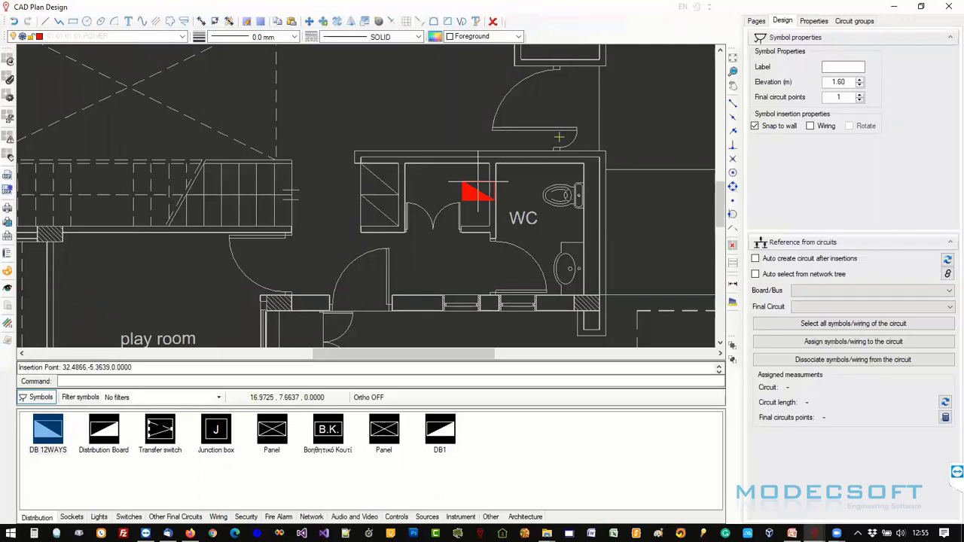
key(Escape)
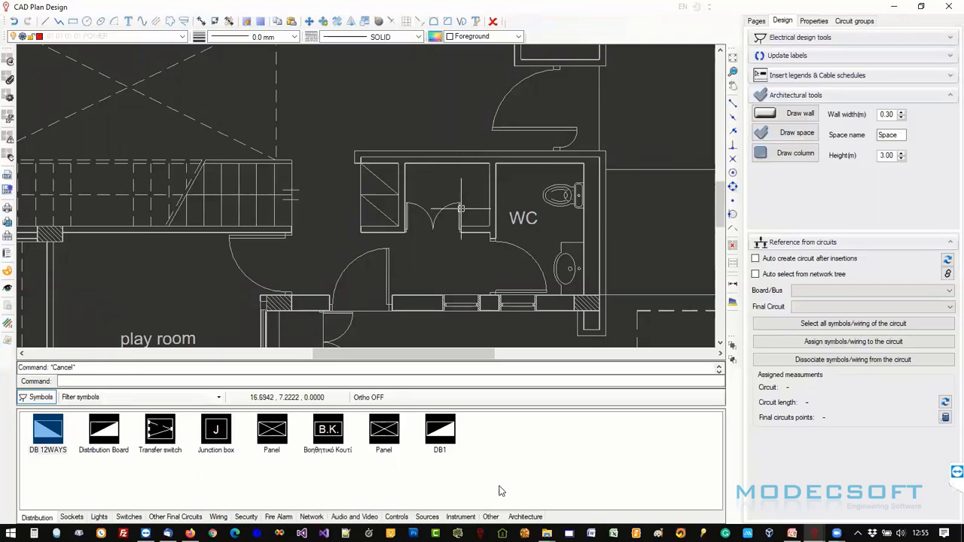
Start importing symbols from a file and load the ElectricalOM project Winery.eom from the plan demo folder.
right_click(481, 428)
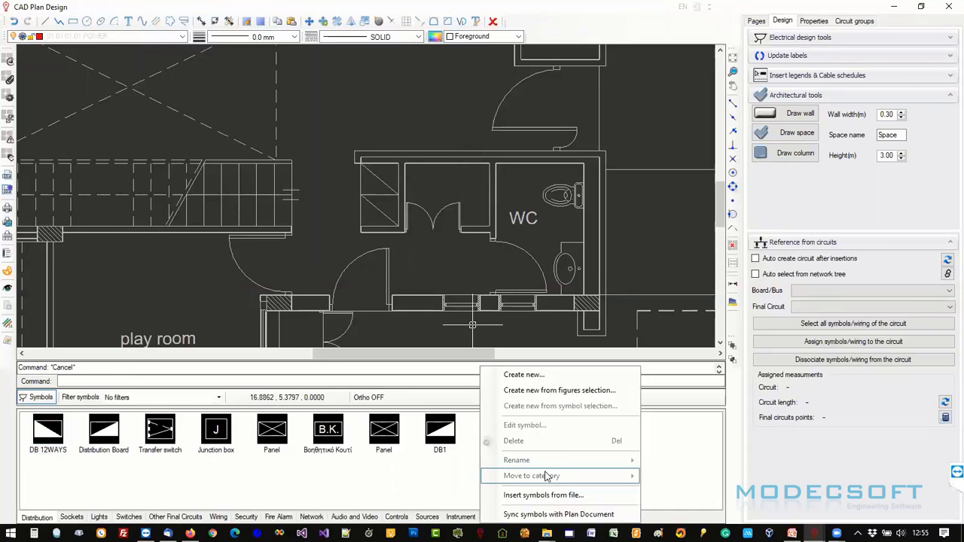
click(556, 497)
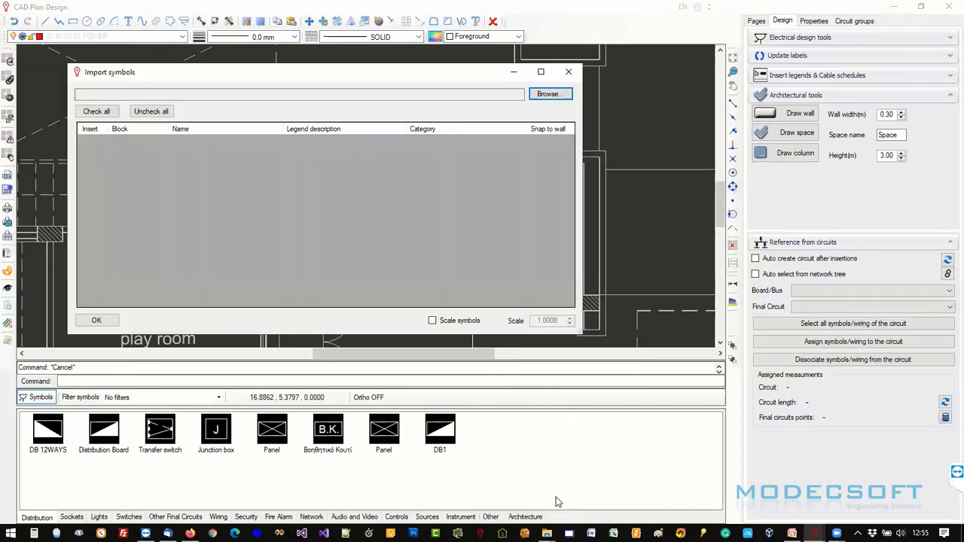
click(549, 93)
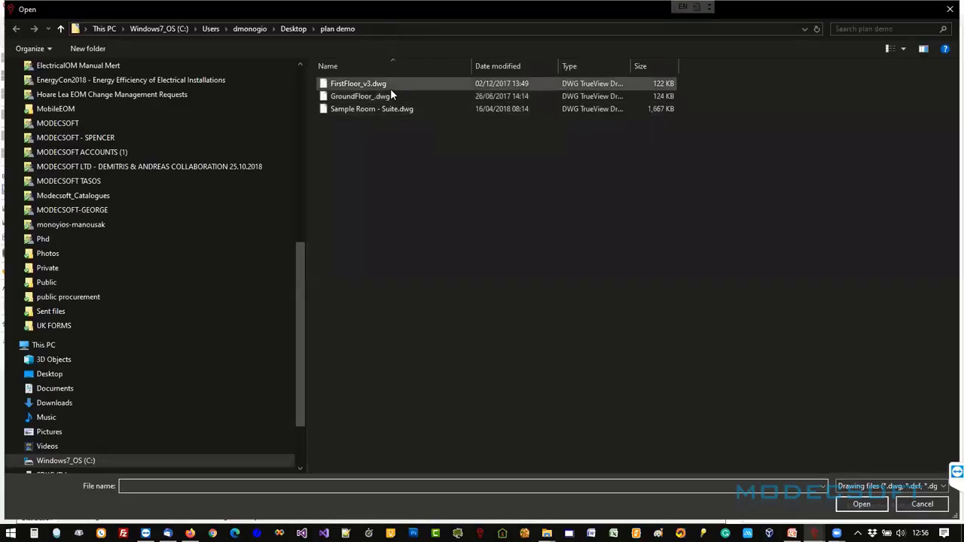
click(861, 490)
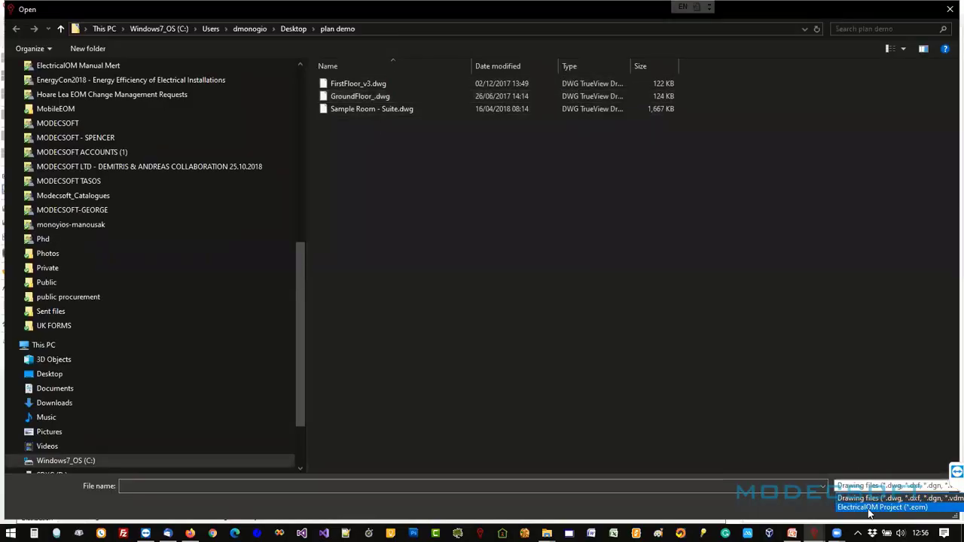
click(881, 506)
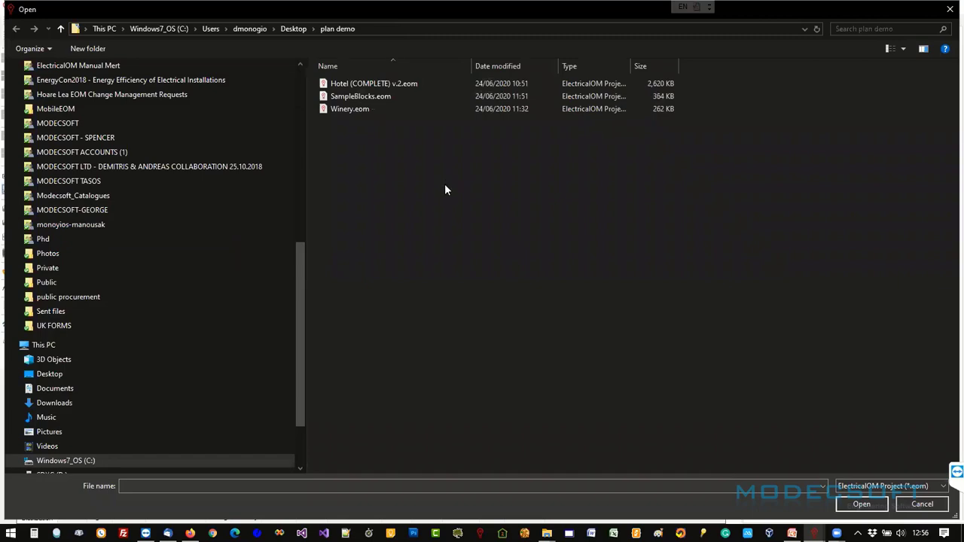
double_click(341, 109)
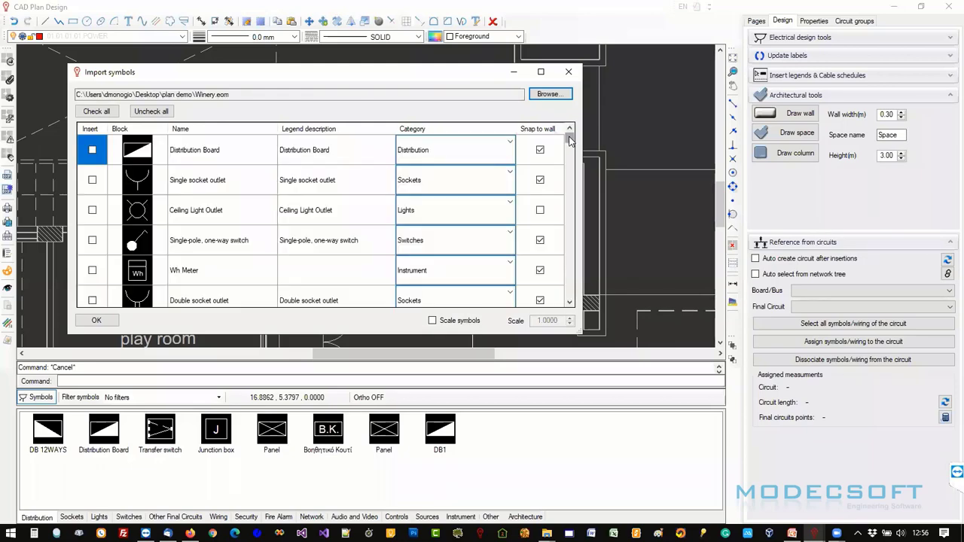
Mark the SOCKET 13A DOUBLE, SOCKET 13A and LV SPOT-LIGHT (2) symbols for import.
drag(570, 141, 570, 301)
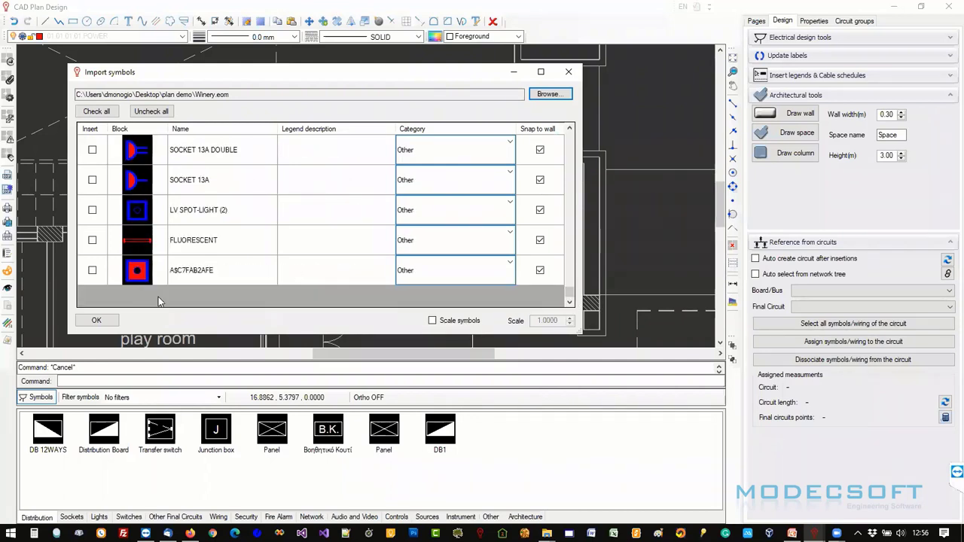
click(92, 150)
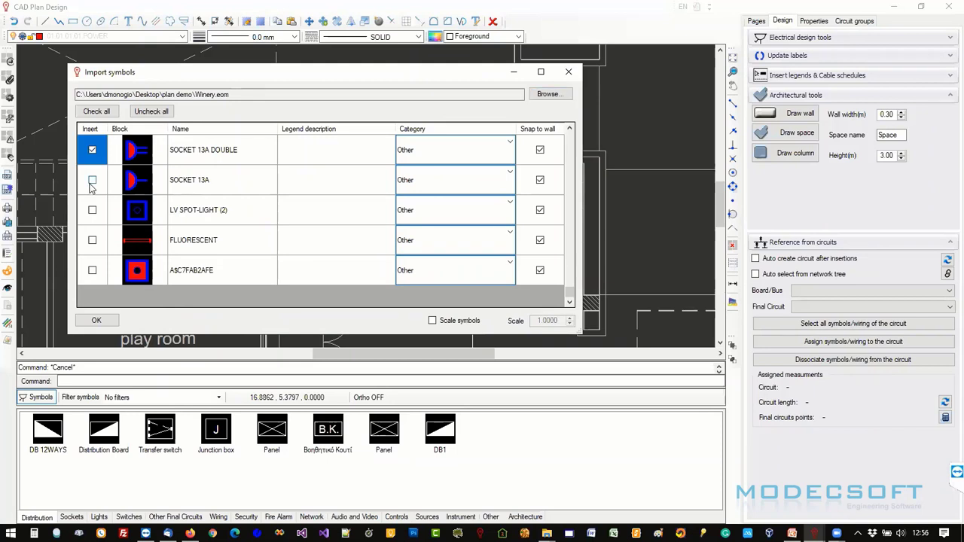
click(92, 180)
click(92, 210)
click(91, 185)
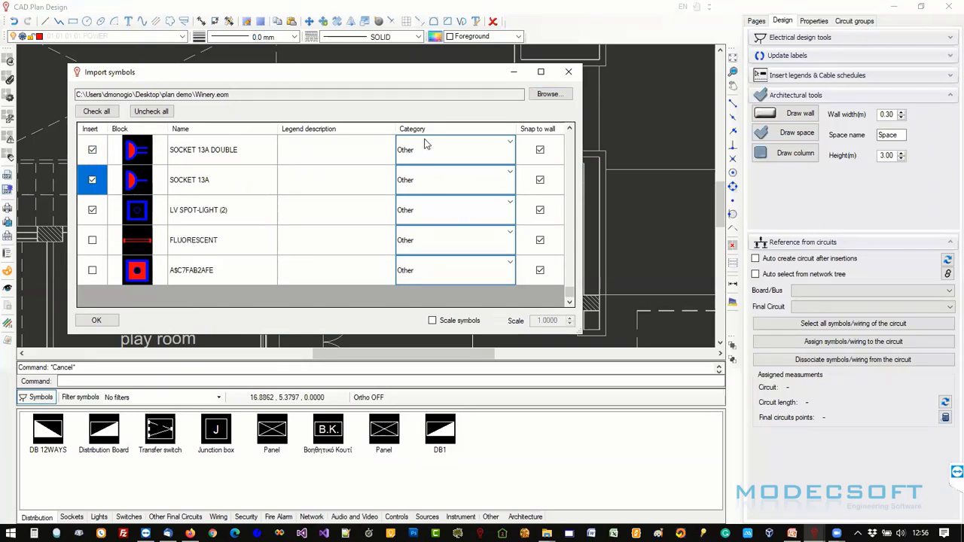
Assign the SOCKET 13A DOUBLE and SOCKET 13A symbols to the Sockets category.
click(482, 154)
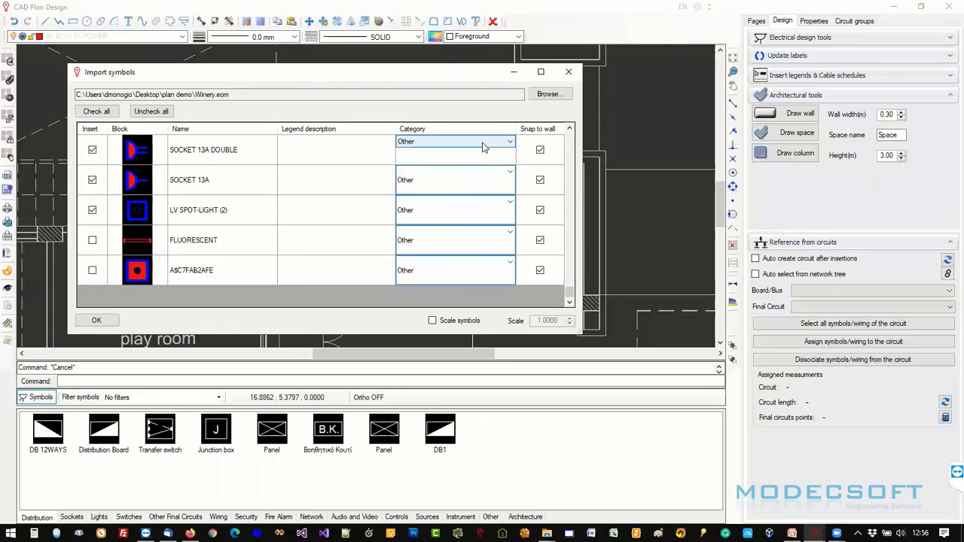
click(482, 149)
click(472, 162)
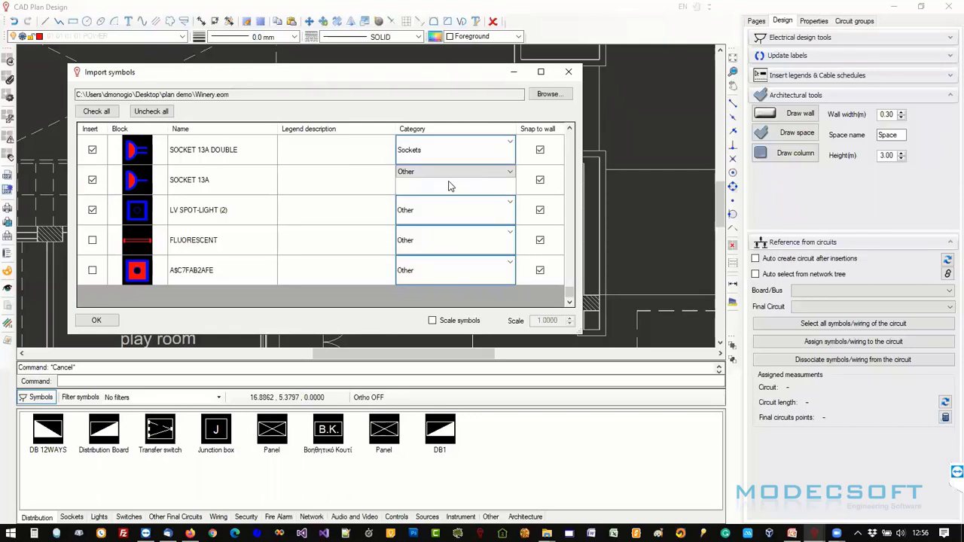
click(414, 174)
click(414, 191)
Copy the name SOCKET 13A DOUBLE into that symbol's legend description.
click(265, 158)
click(333, 146)
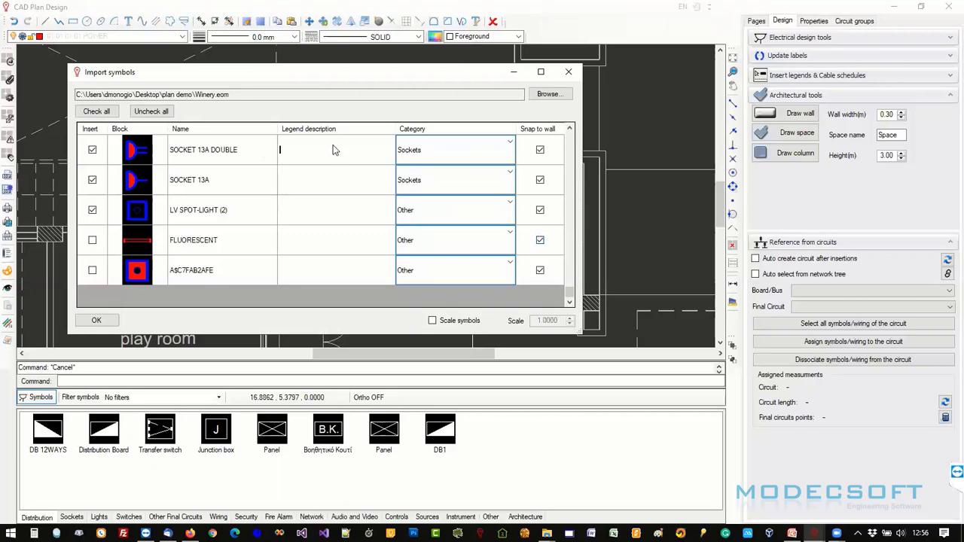
click(238, 155)
right_click(224, 152)
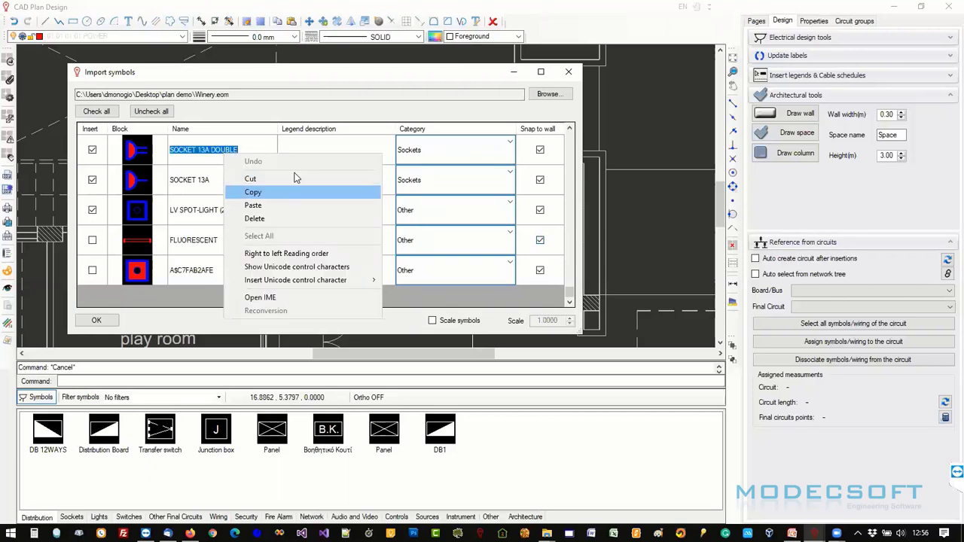
click(263, 191)
click(323, 154)
right_click(294, 149)
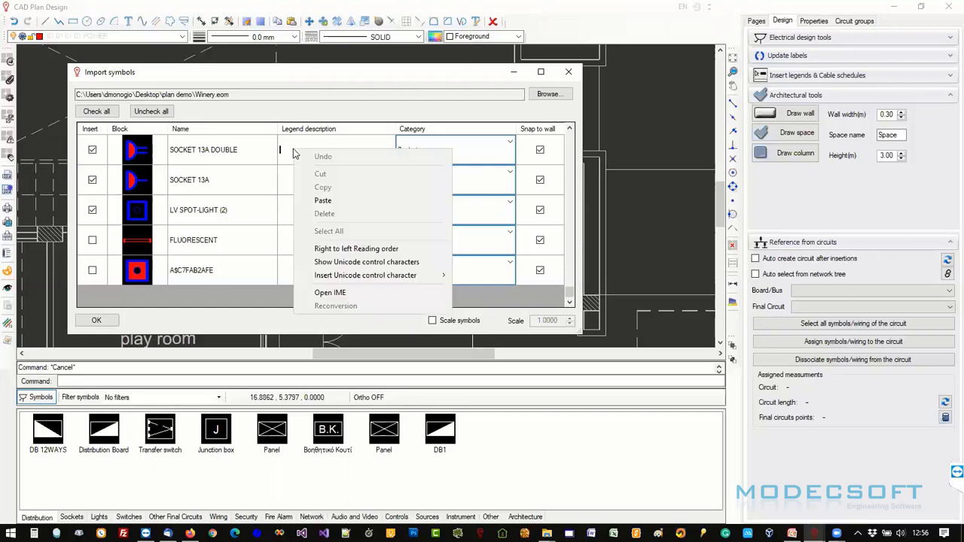
click(323, 197)
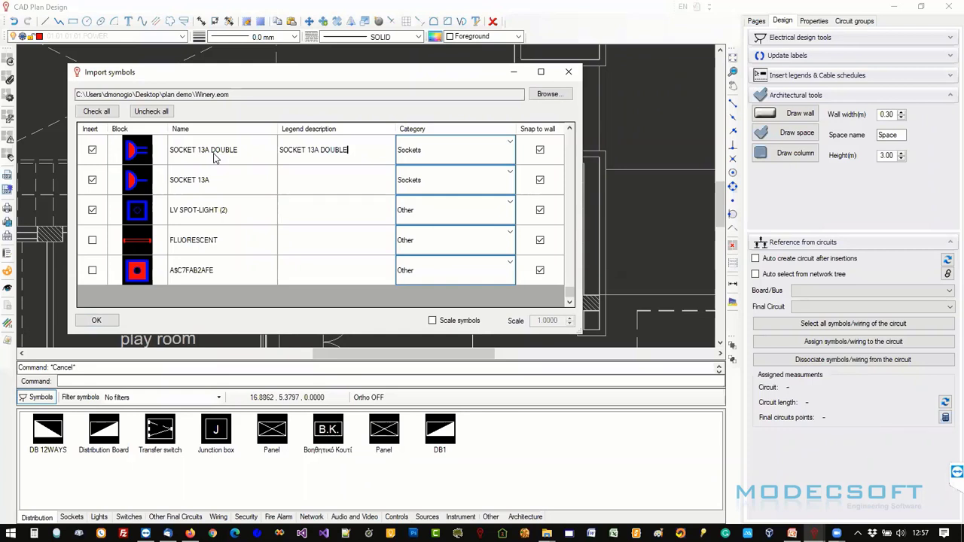
Review the symbol list and import the marked symbols into the library.
scroll(224, 178, up, 4)
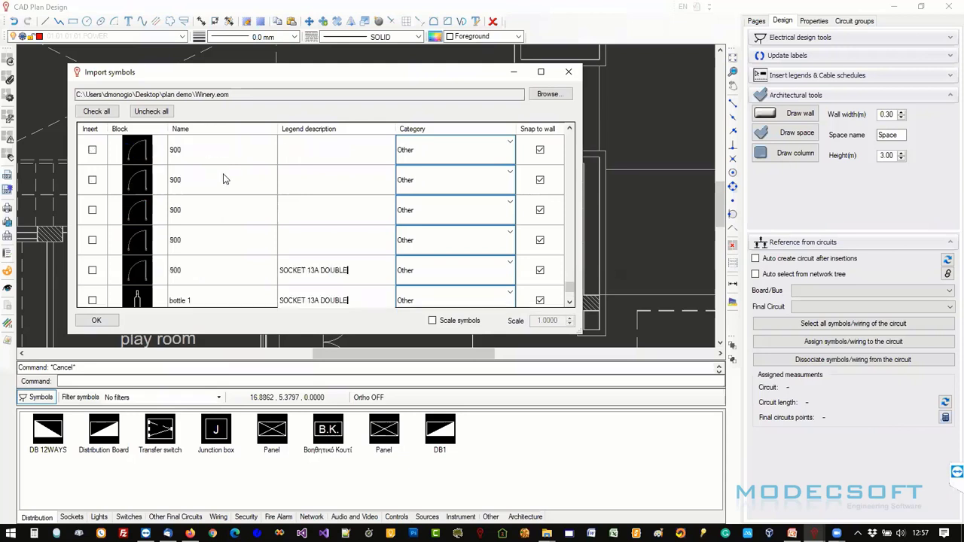
scroll(223, 177, down, 4)
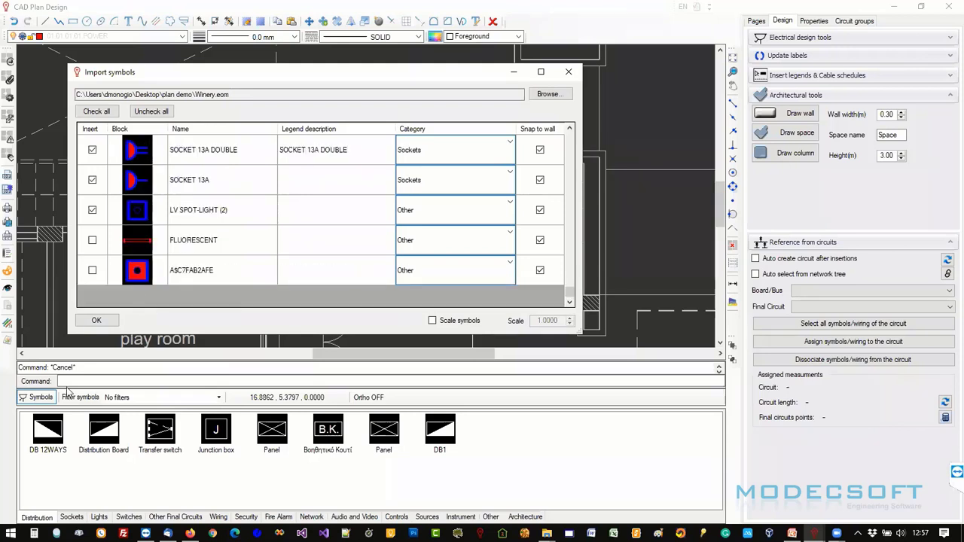
click(95, 320)
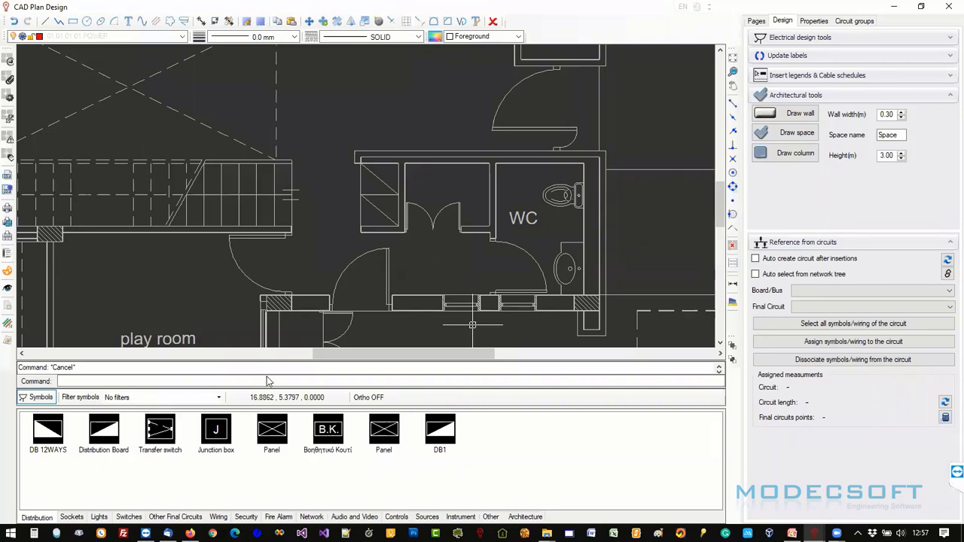
Find the imported LV SPOT-LIGHT (2) symbol among the Other symbols and select it.
click(490, 517)
scroll(577, 454, down, 2)
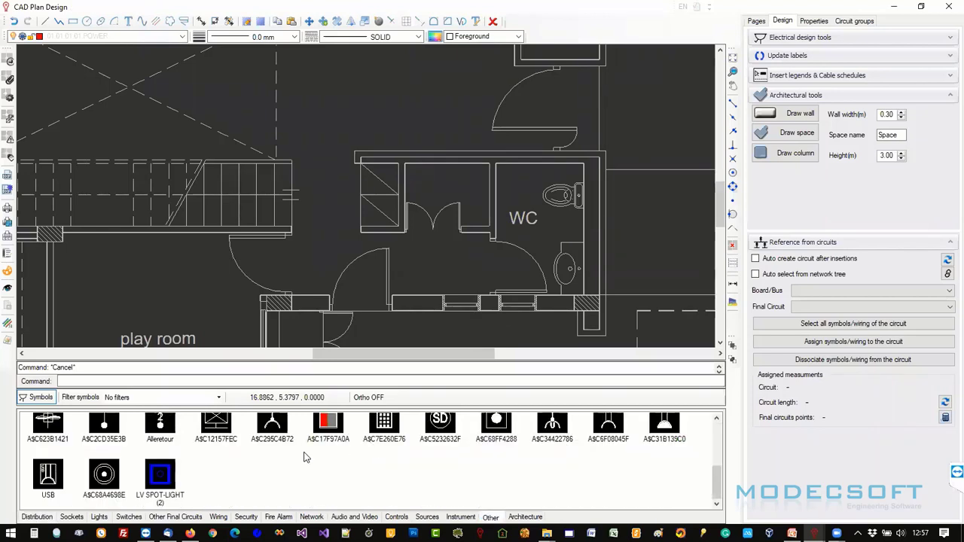
click(167, 478)
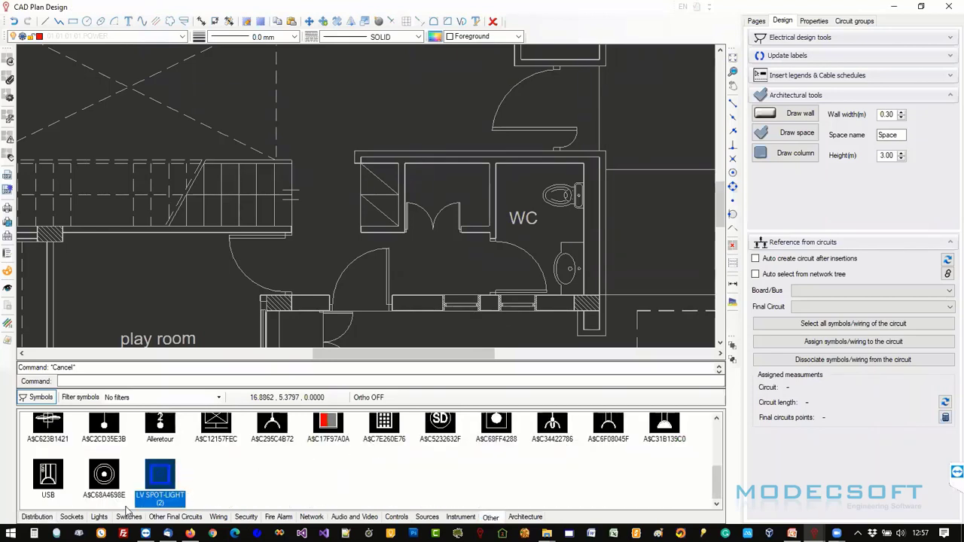
Open the SOCKET 13A DOUBLE symbol from the Sockets category in the Symbol builder and examine its geometry and insertion point.
click(75, 516)
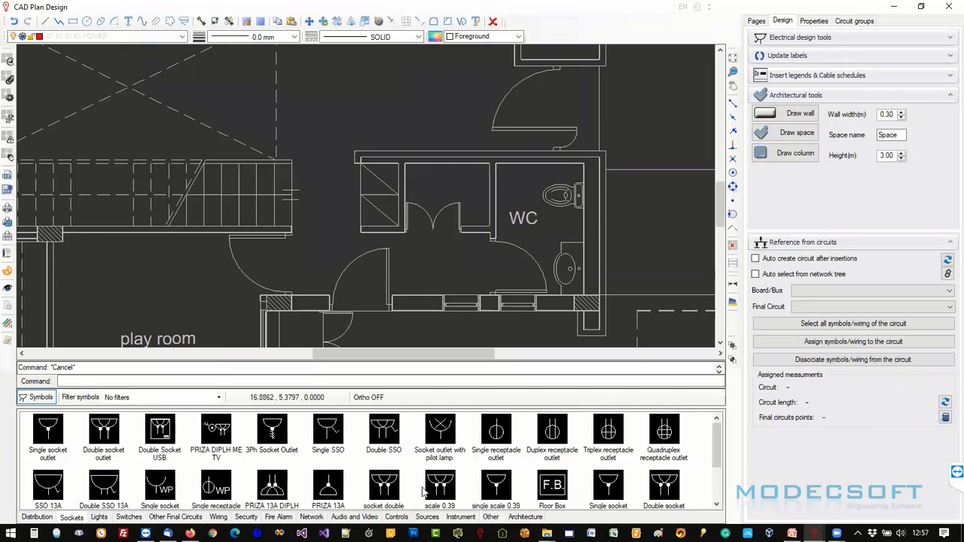
scroll(424, 491, down, 2)
click(384, 479)
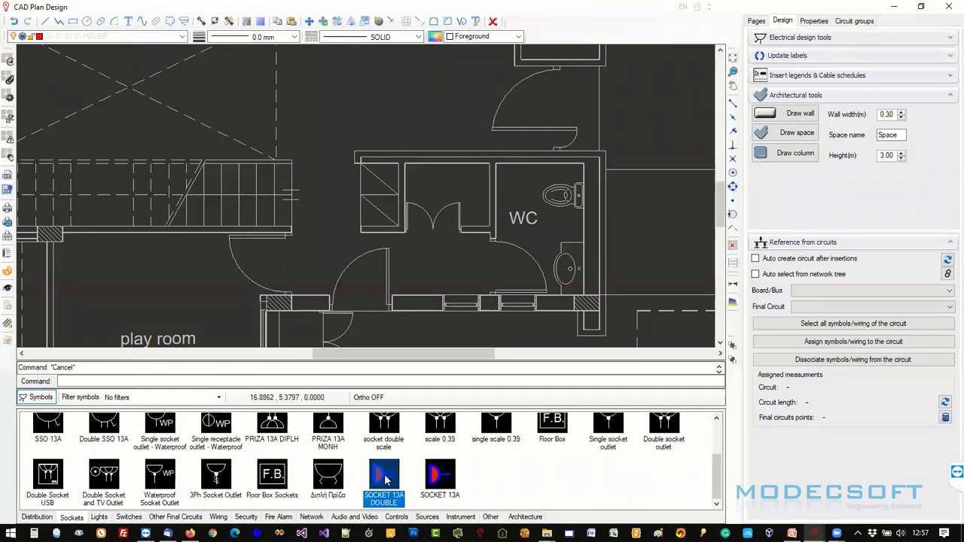
right_click(385, 479)
click(377, 340)
scroll(376, 228, down, 3)
scroll(375, 228, up, 3)
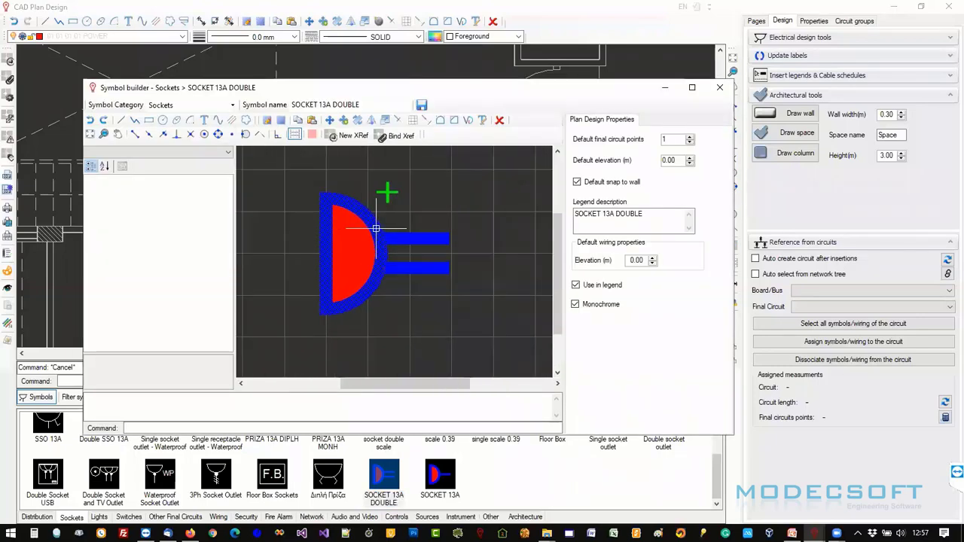
click(719, 88)
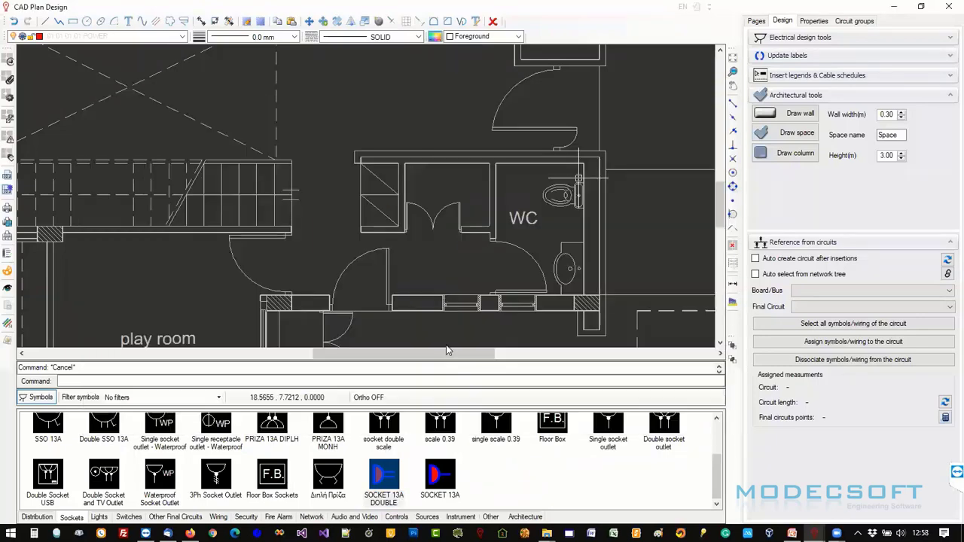
click(386, 479)
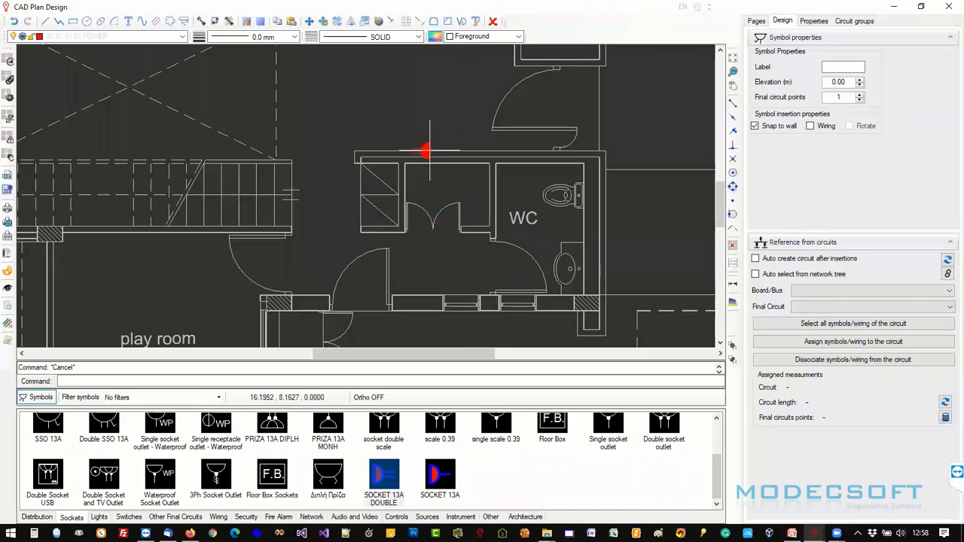
scroll(452, 147, up, 2)
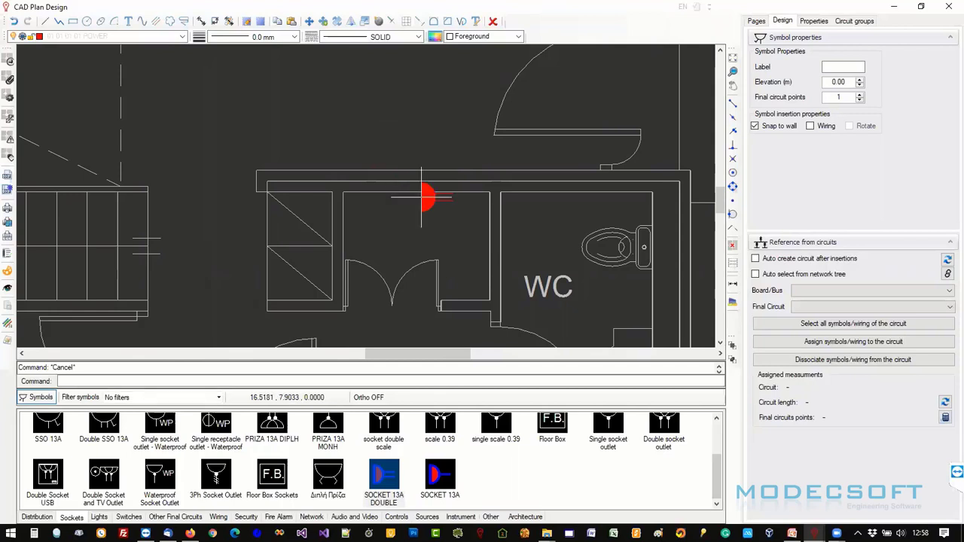
scroll(417, 167, up, 1)
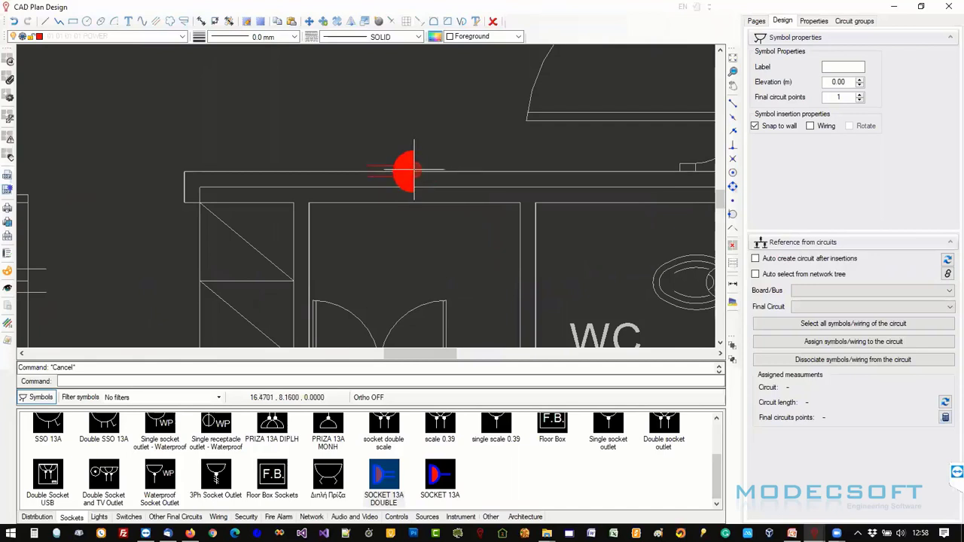
key(Escape)
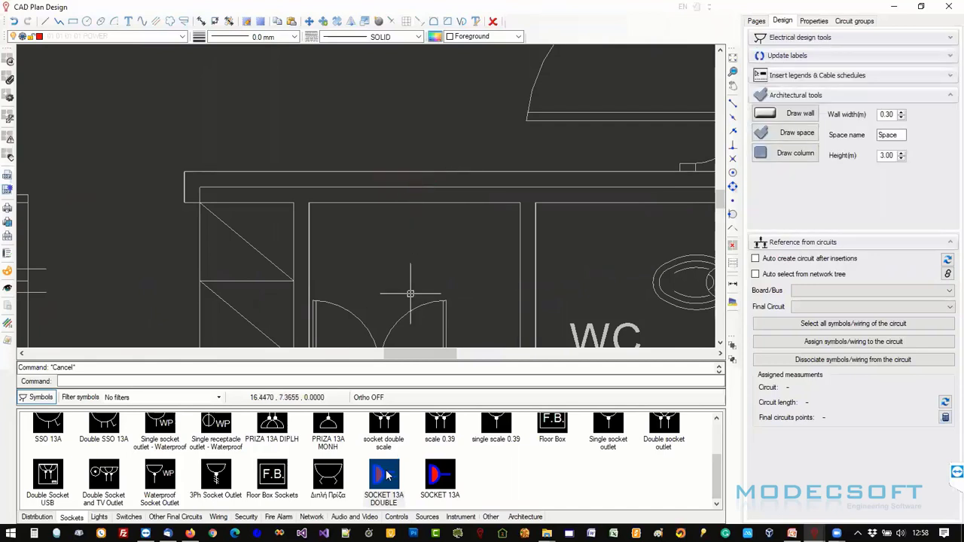
Reopen the SOCKET 13A DOUBLE symbol in the Symbol builder and turn off its Monochrome option.
double_click(386, 474)
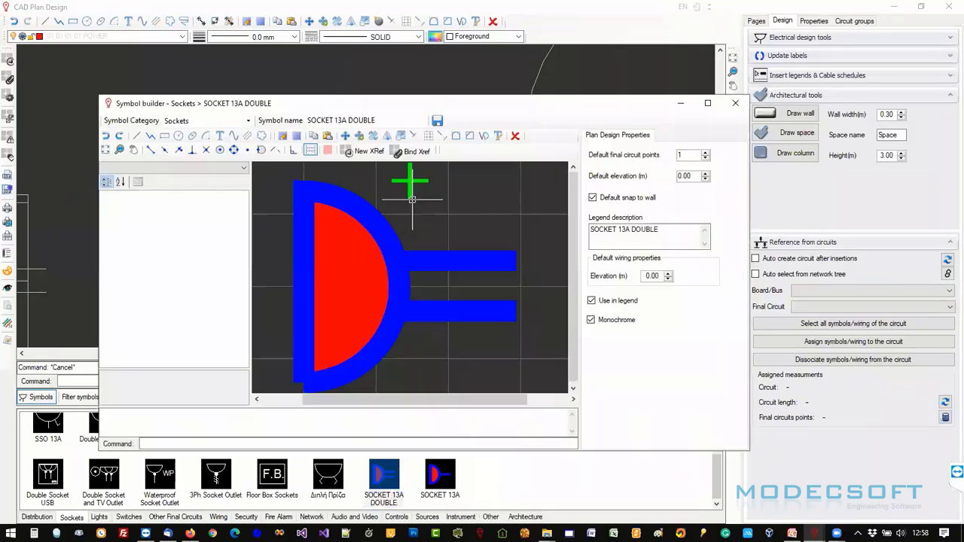
scroll(412, 199, down, 2)
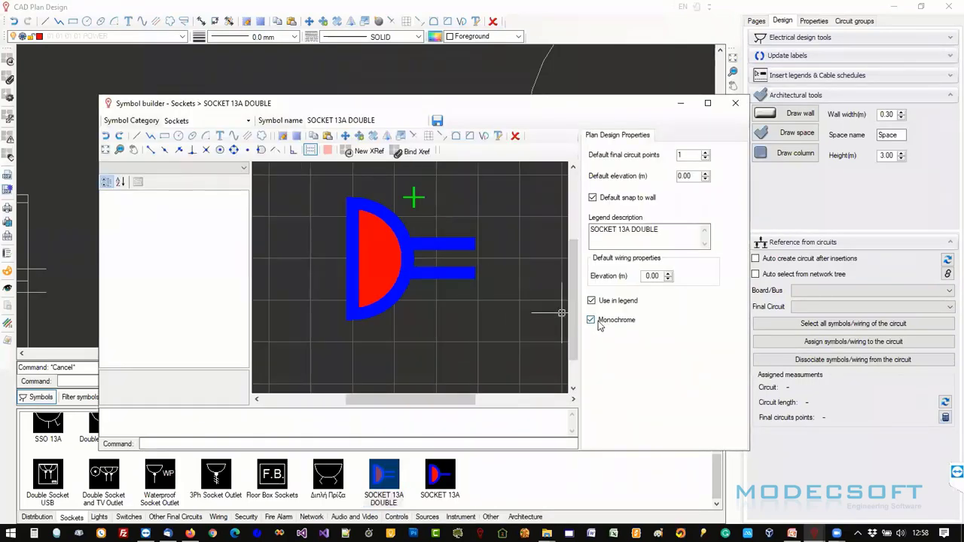
click(431, 245)
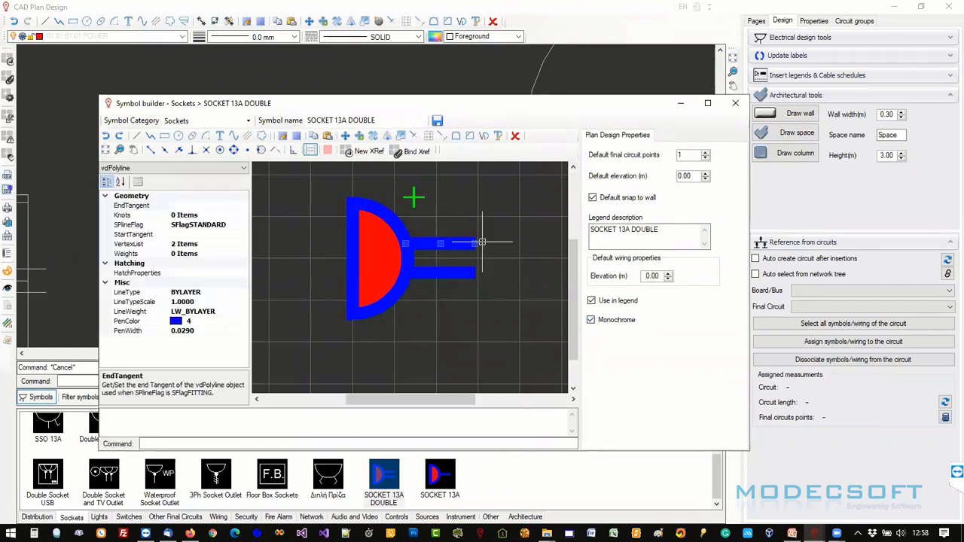
key(Escape)
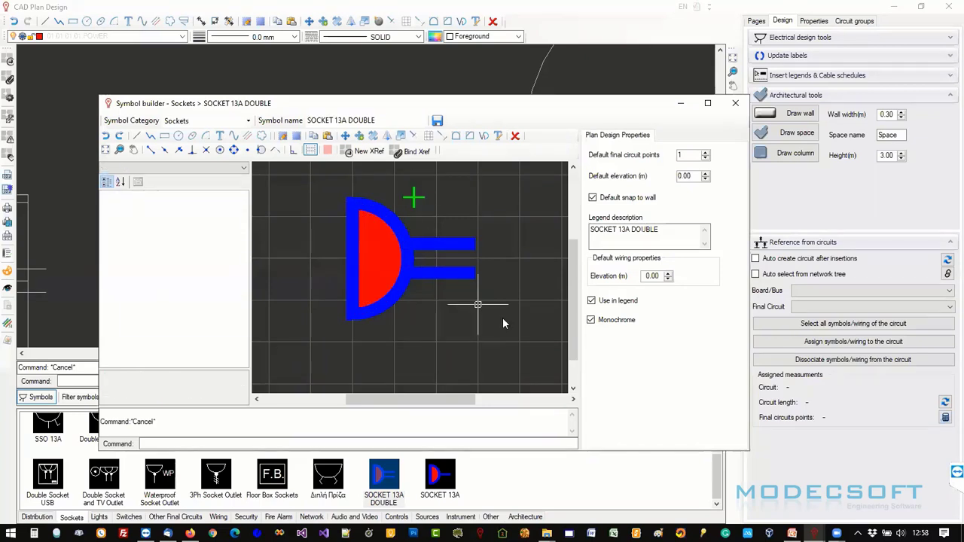
click(591, 321)
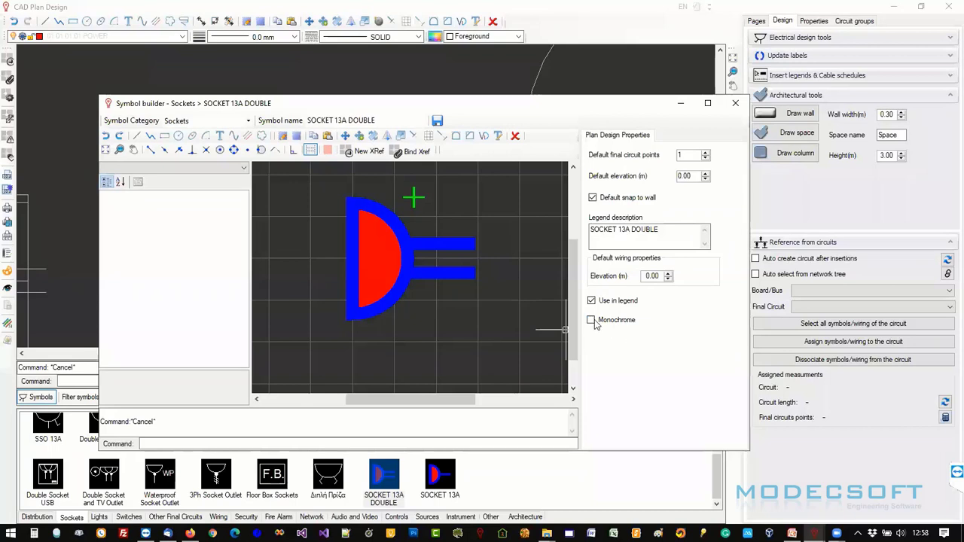
Move the green insertion point to the midpoint of the socket symbol's flat edge using midpoint snap, and save the symbol.
click(413, 198)
click(413, 198)
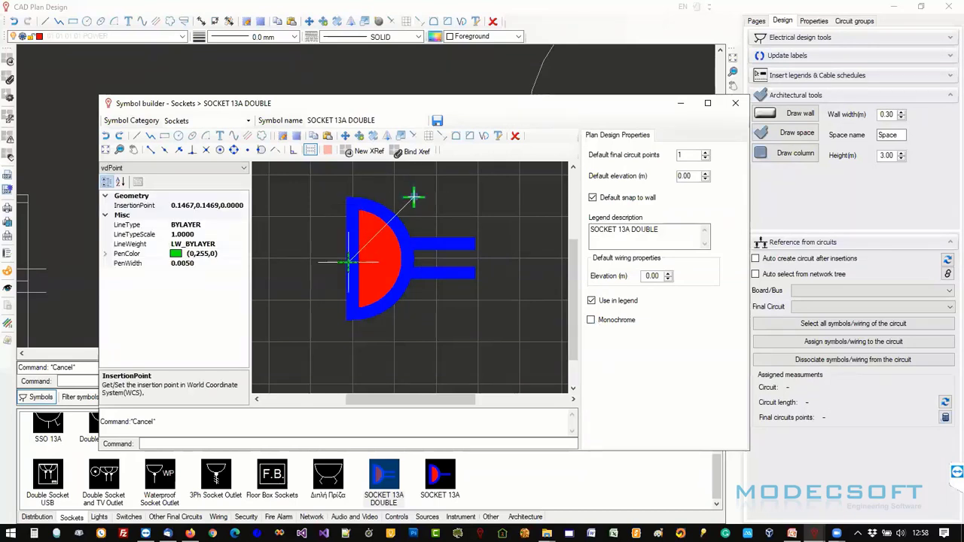
click(164, 150)
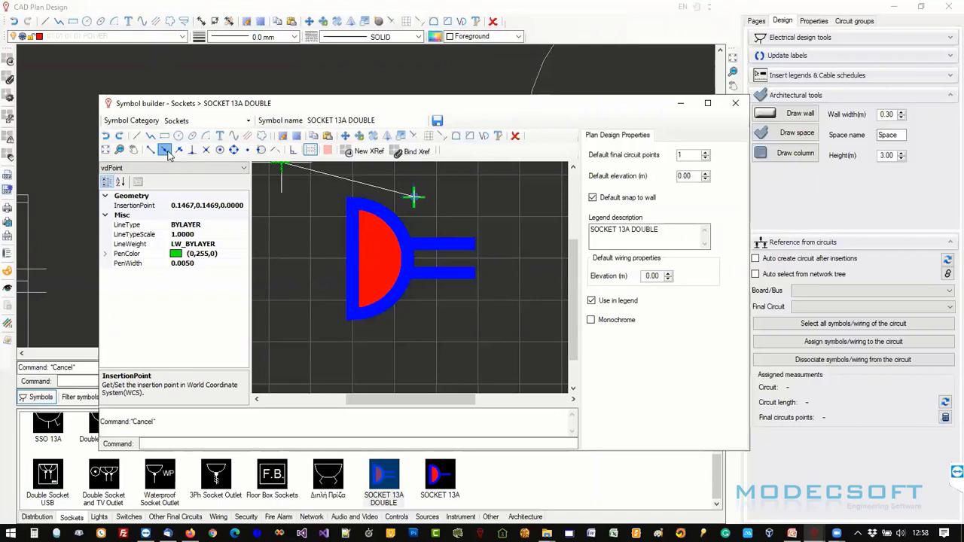
click(347, 258)
click(436, 120)
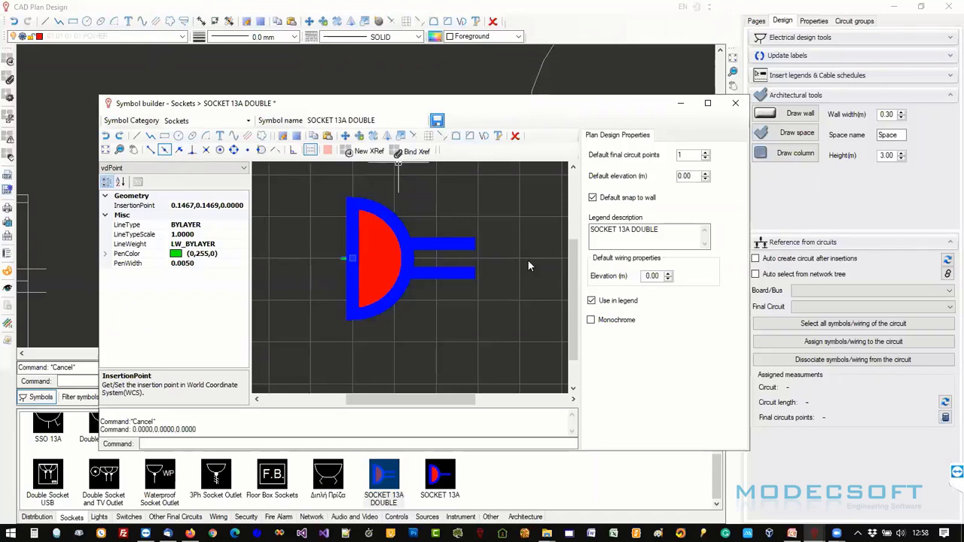
click(514, 307)
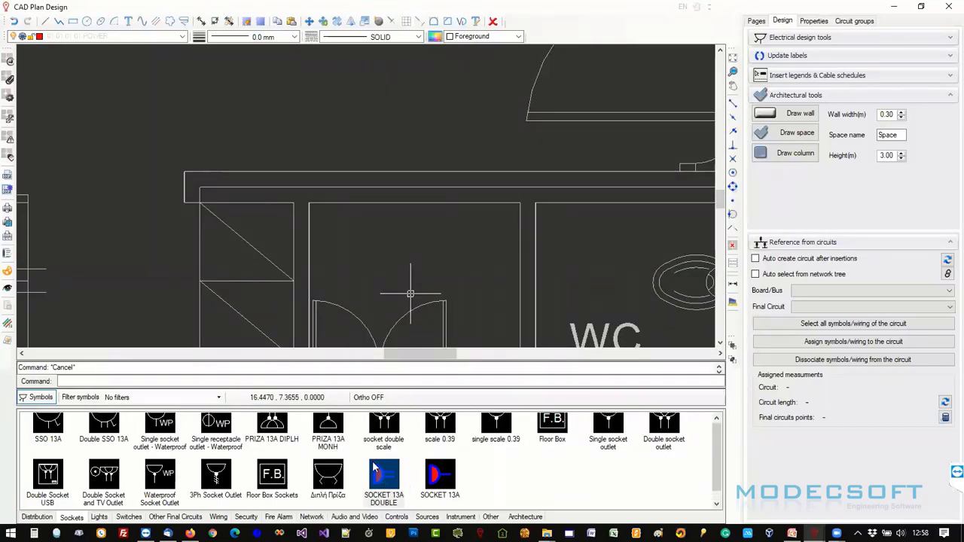
click(407, 479)
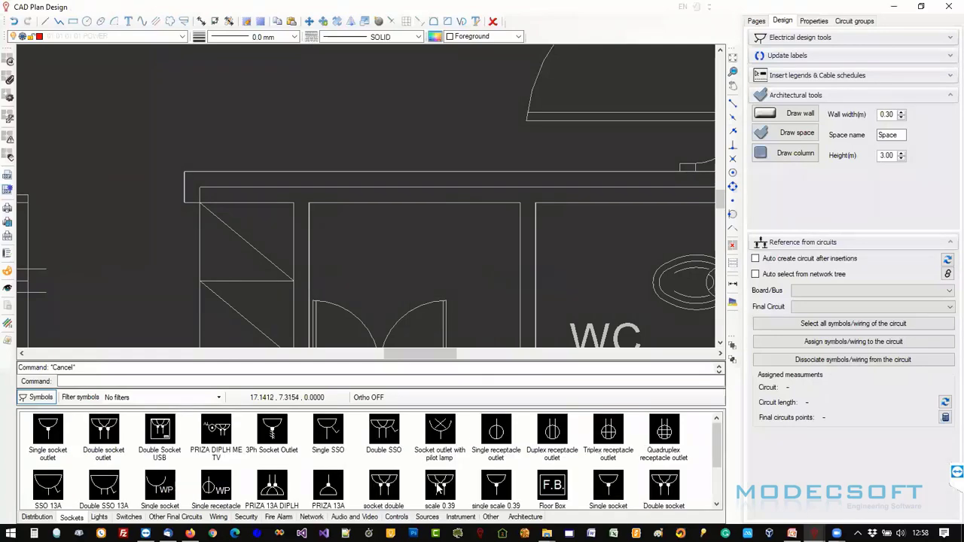
click(395, 480)
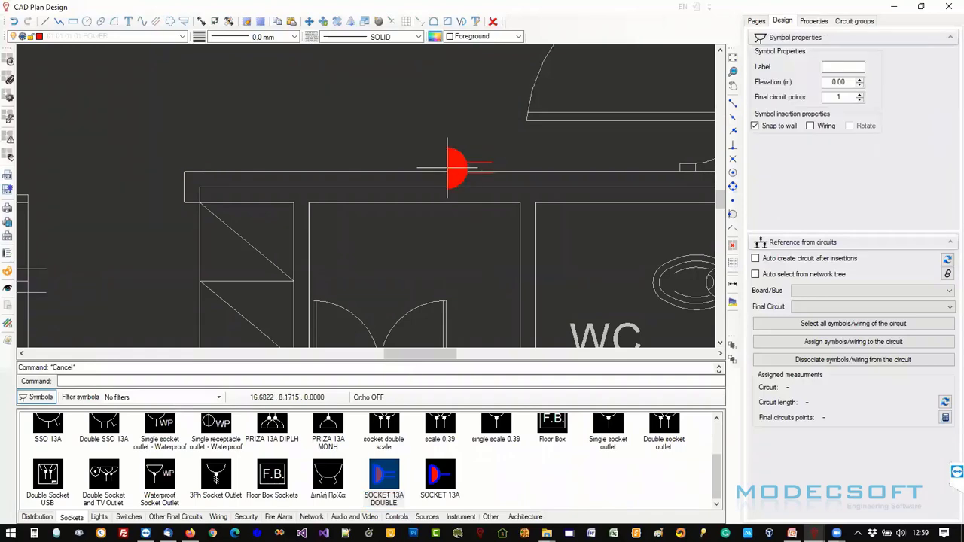
key(Escape)
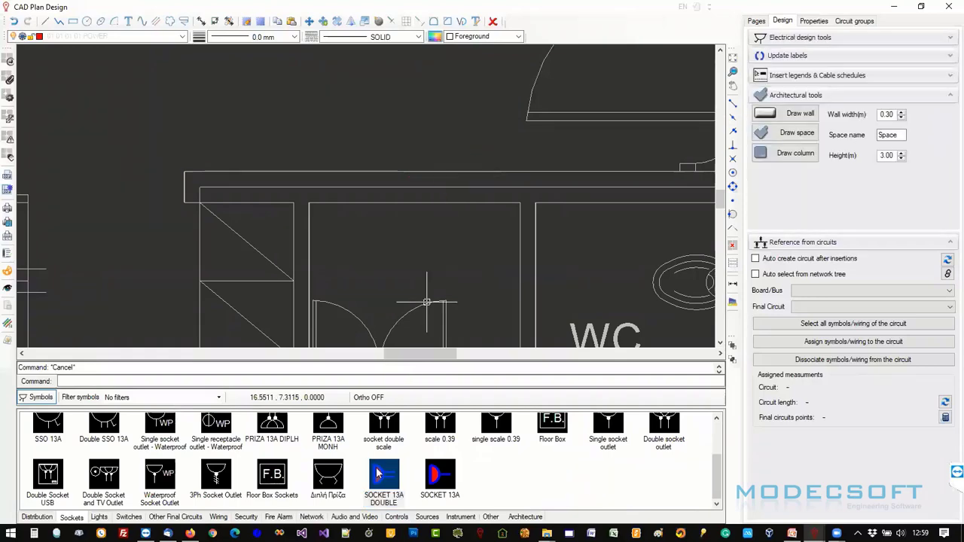
Rotate the whole SOCKET 13A DOUBLE geometry by 270° about its insertion point with ortho on, and save the symbol.
right_click(378, 476)
click(420, 427)
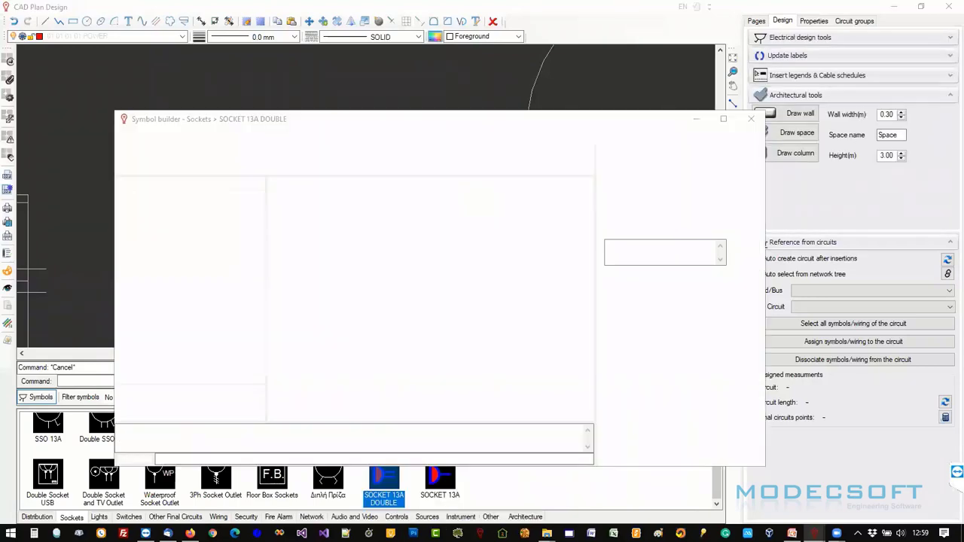
scroll(488, 248, down, 2)
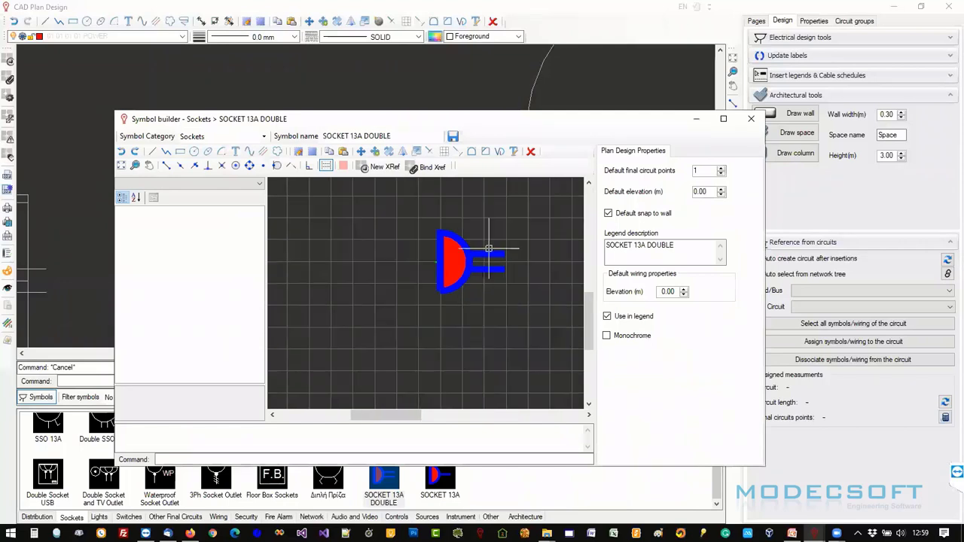
scroll(452, 248, up, 3)
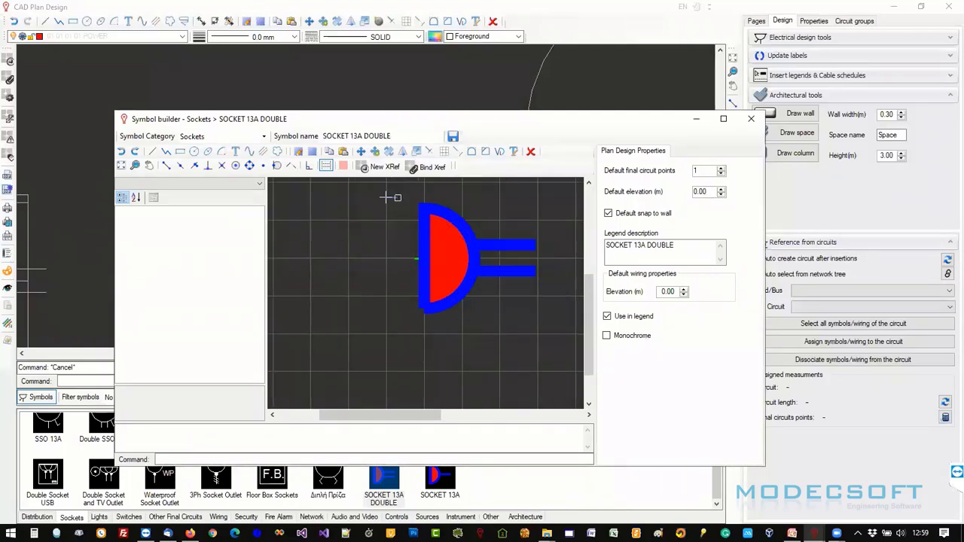
drag(388, 197, 582, 360)
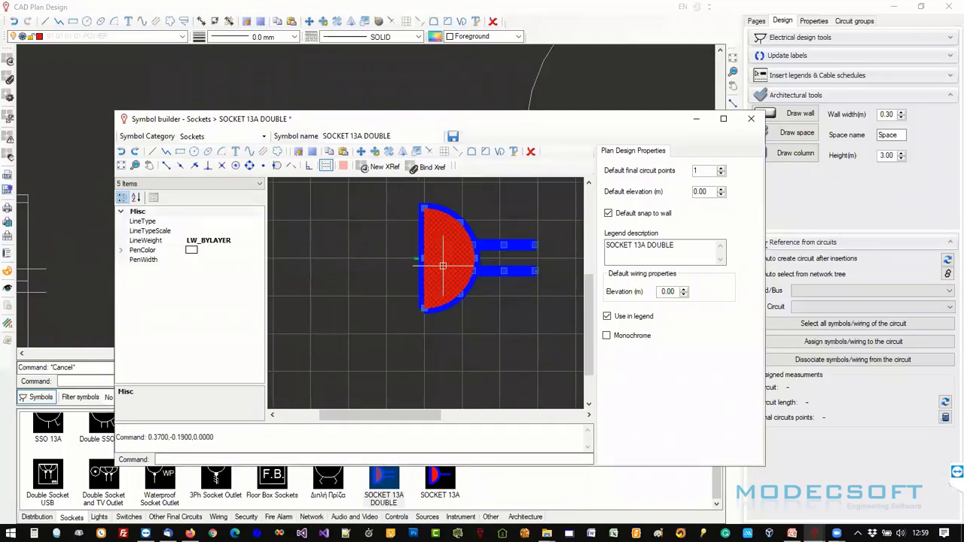
click(391, 153)
click(416, 259)
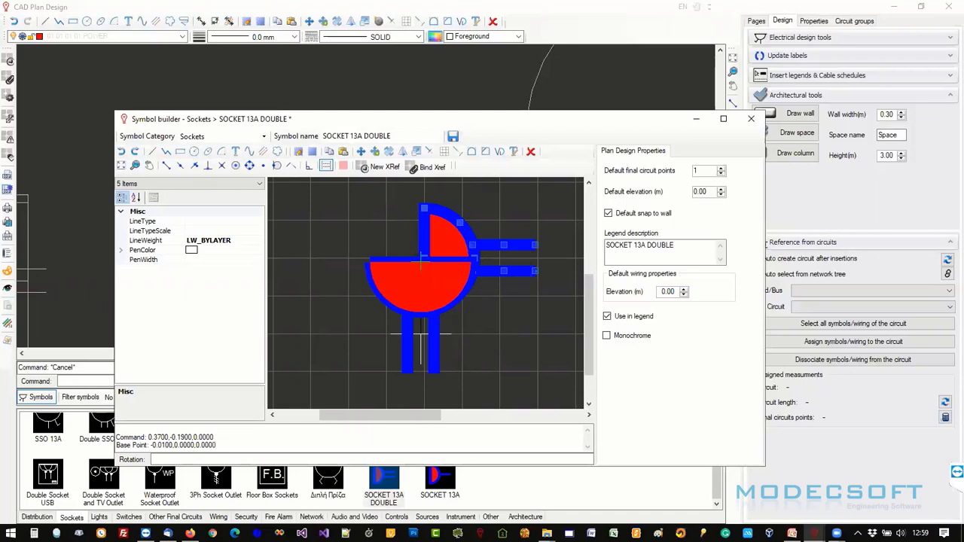
click(309, 165)
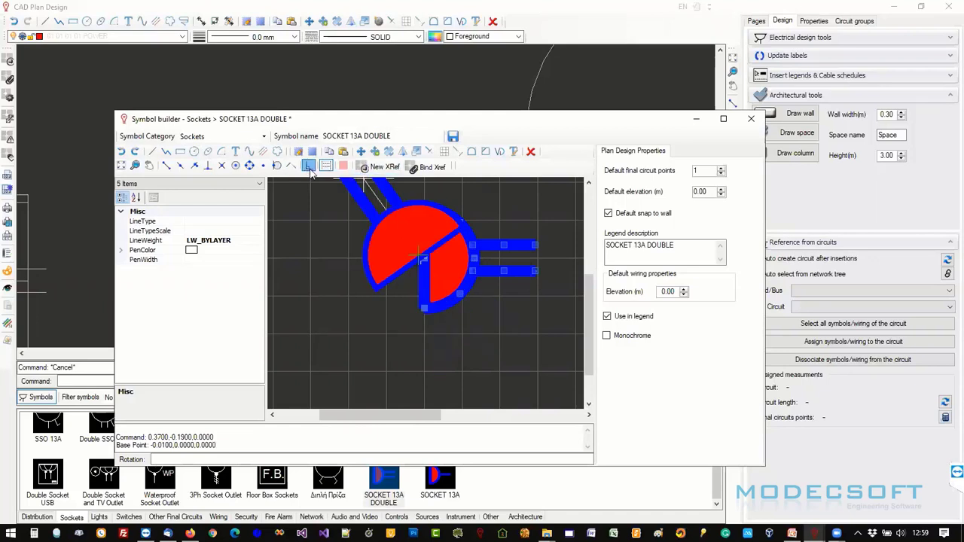
click(421, 361)
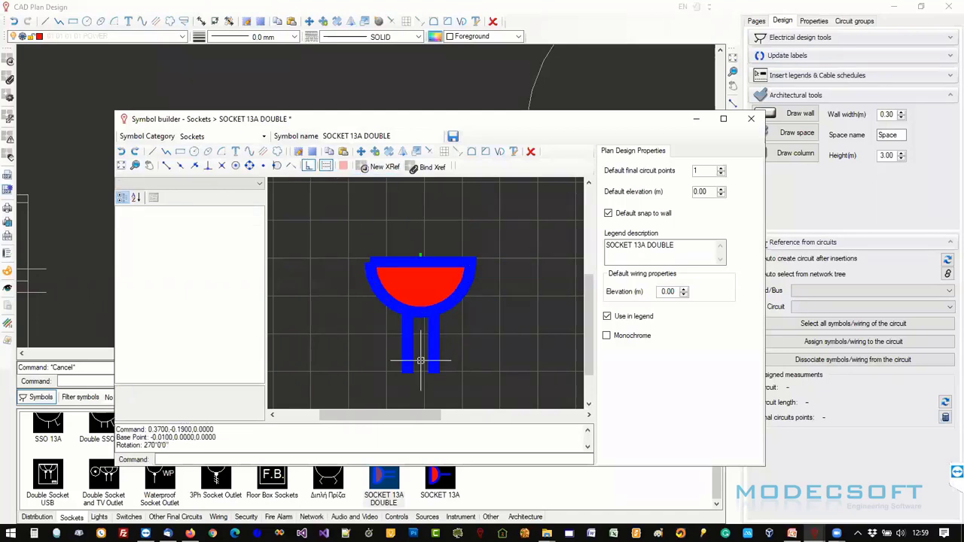
click(452, 137)
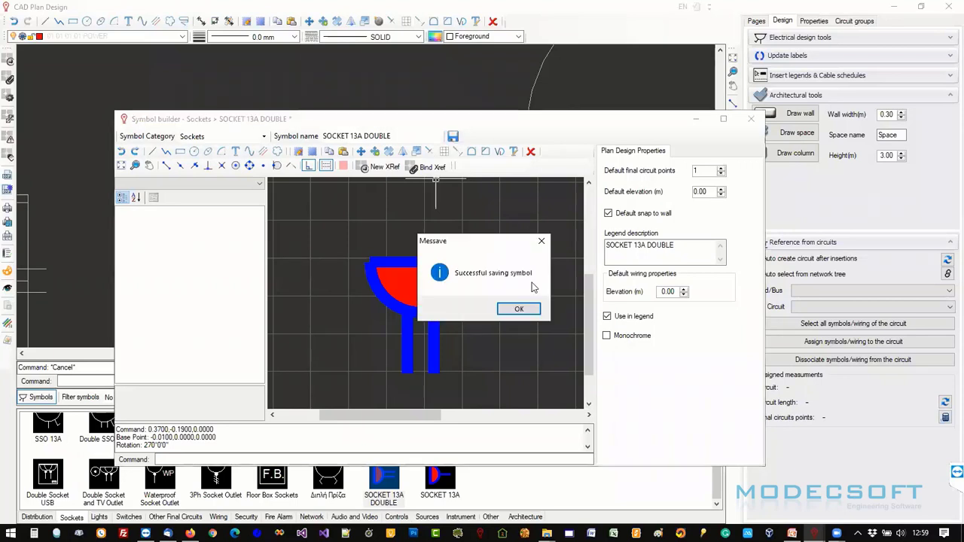
click(519, 308)
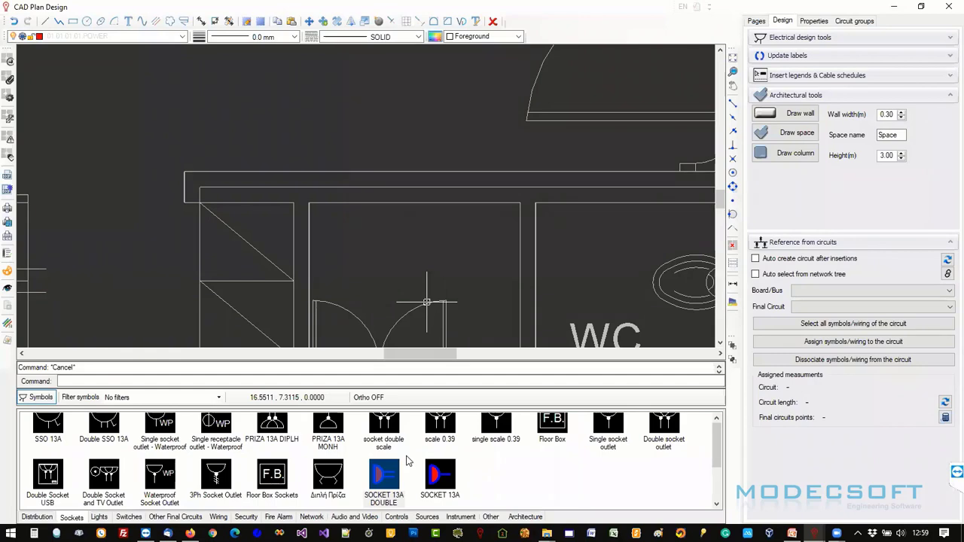
Place a SOCKET 13A DOUBLE symbol on the outer face of the long wall above the double-door closet beside the WC.
click(399, 472)
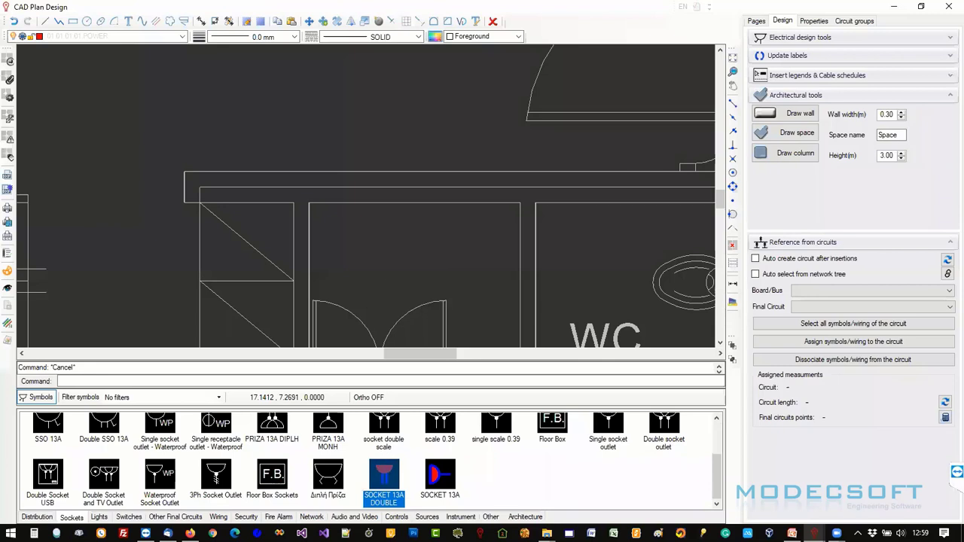
click(403, 169)
scroll(456, 215, down, 2)
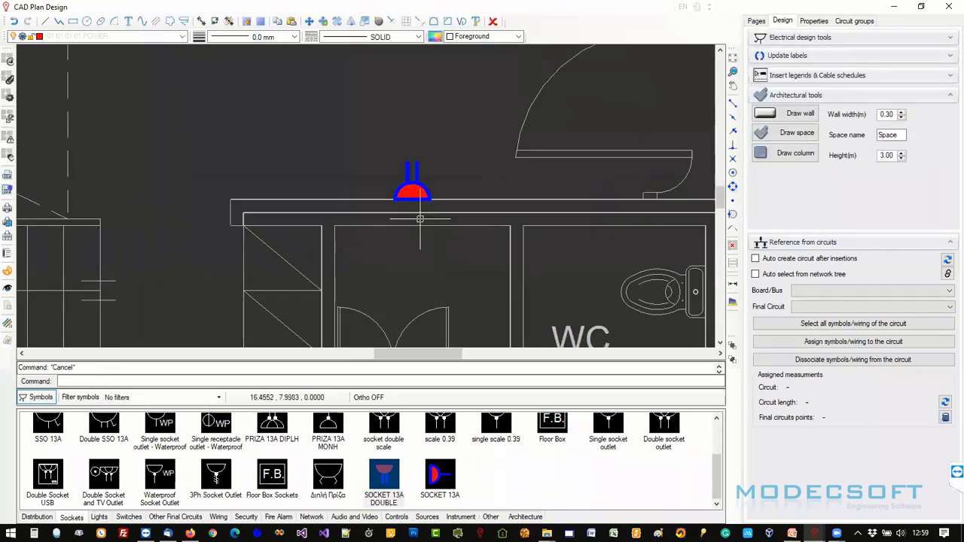
scroll(420, 219, up, 1)
scroll(442, 181, up, 2)
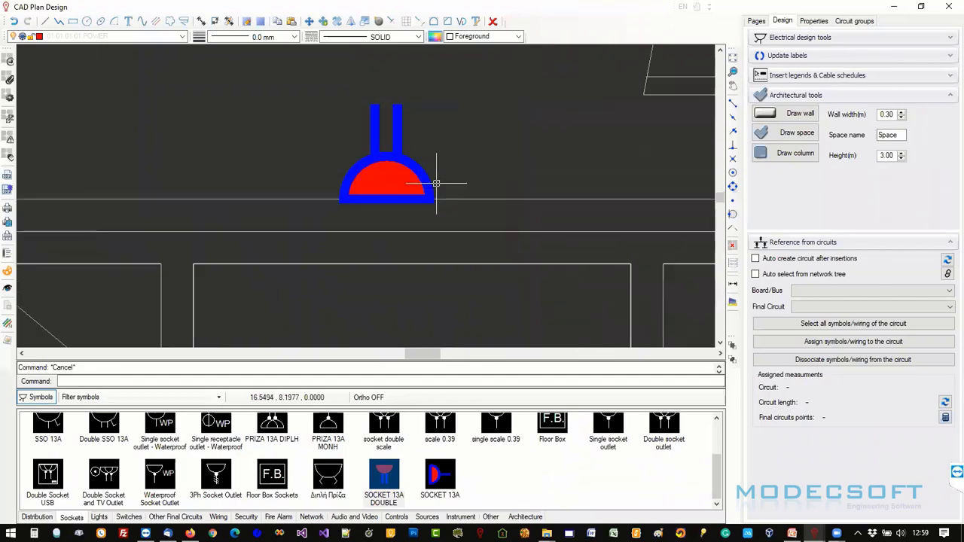
click(394, 187)
scroll(463, 208, down, 3)
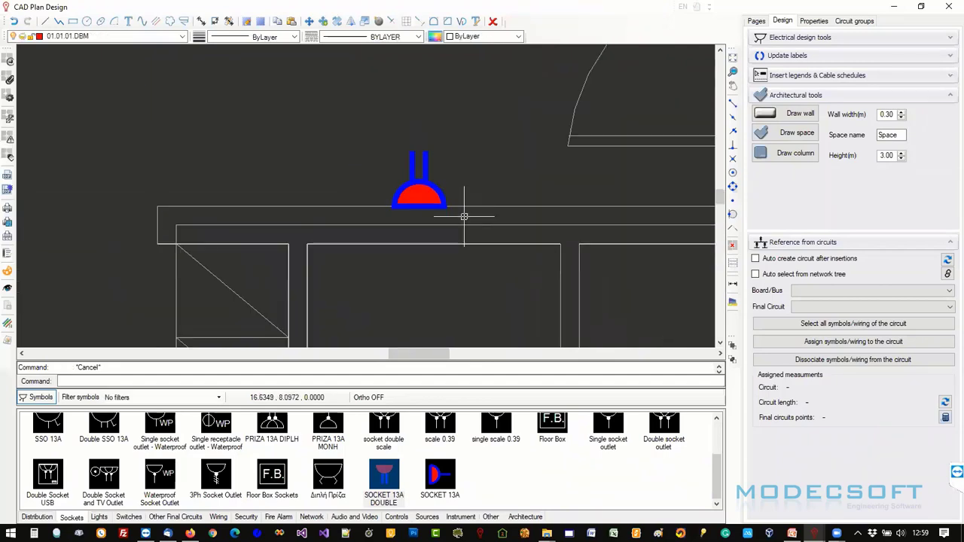
scroll(414, 463, down, 2)
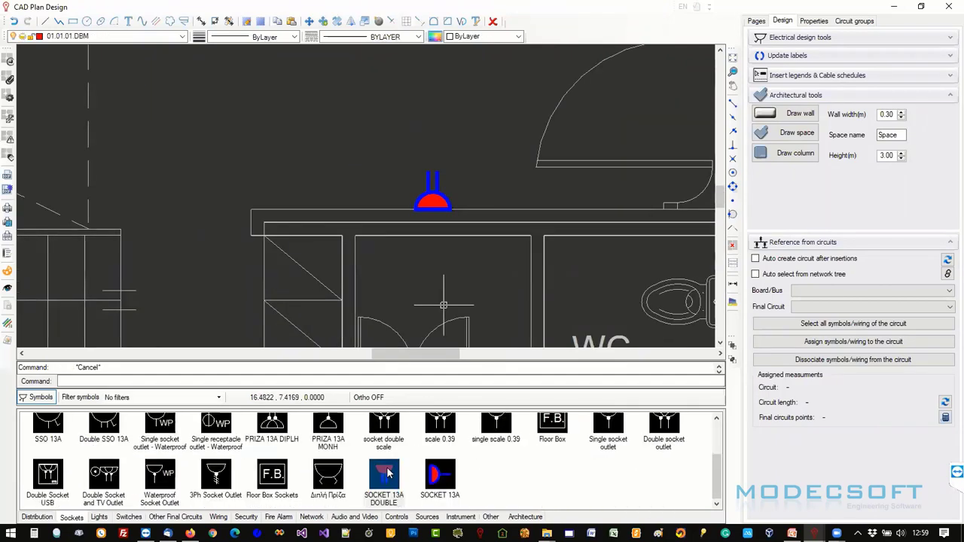
Examine the SOCKET 13A DOUBLE symbol in the Symbol builder and how its placed copy sits against the wall line.
right_click(389, 471)
click(426, 426)
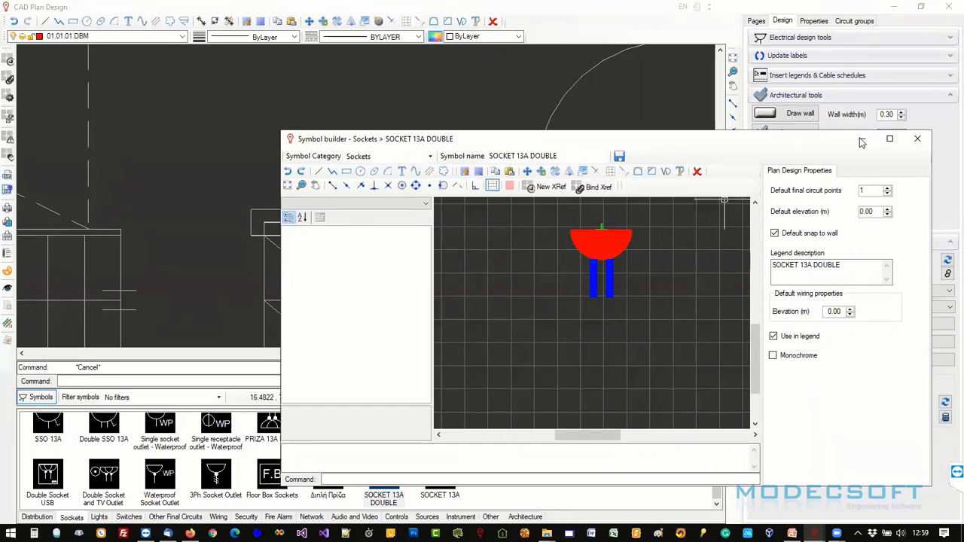
click(918, 139)
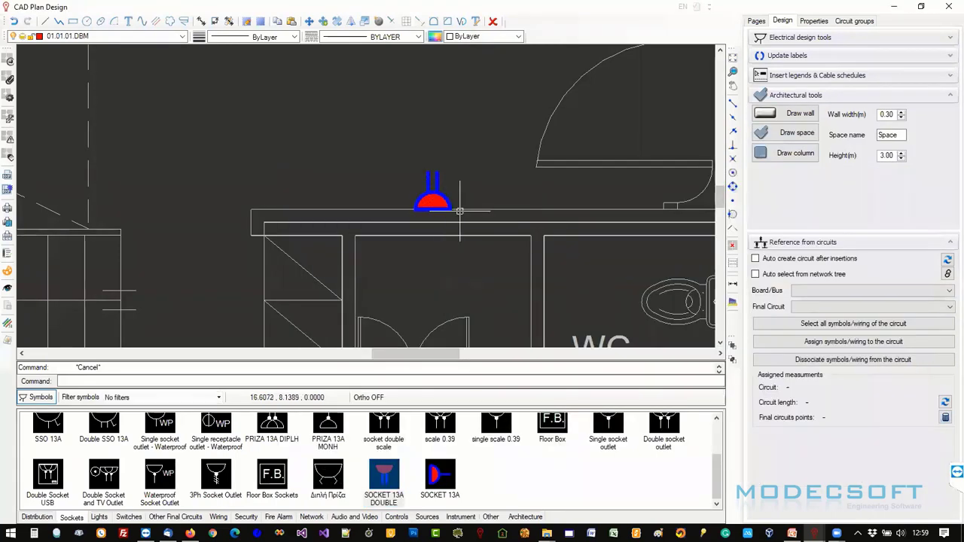
scroll(500, 212, up, 2)
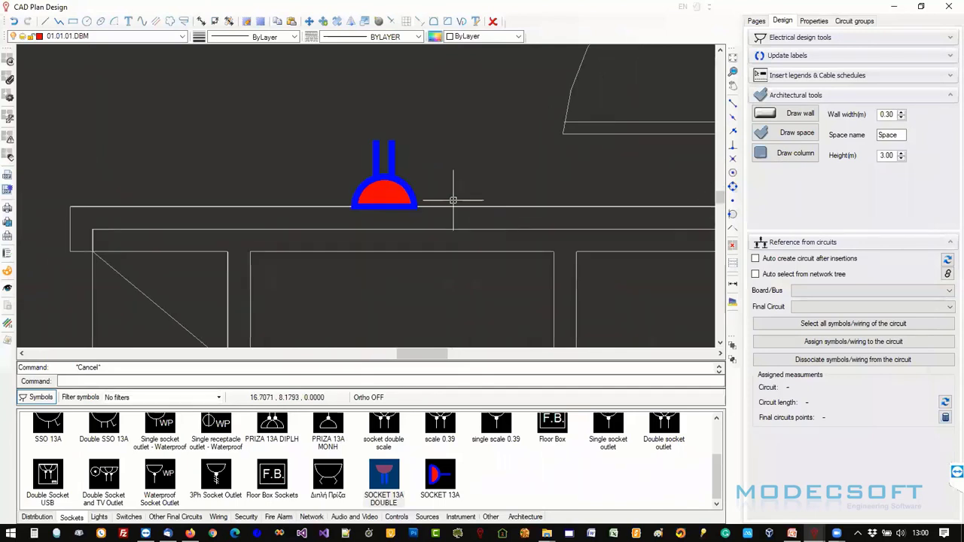
scroll(433, 205, up, 2)
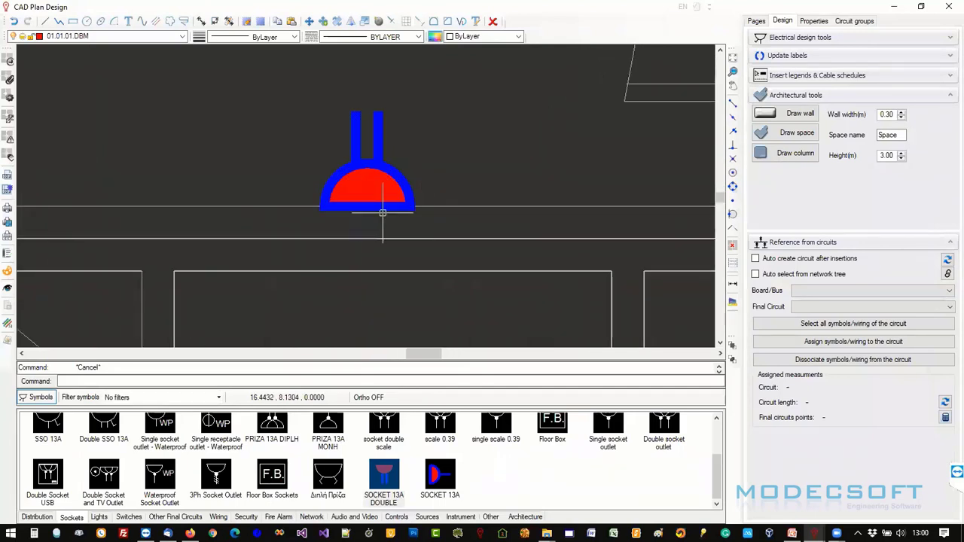
scroll(424, 435, up, 1)
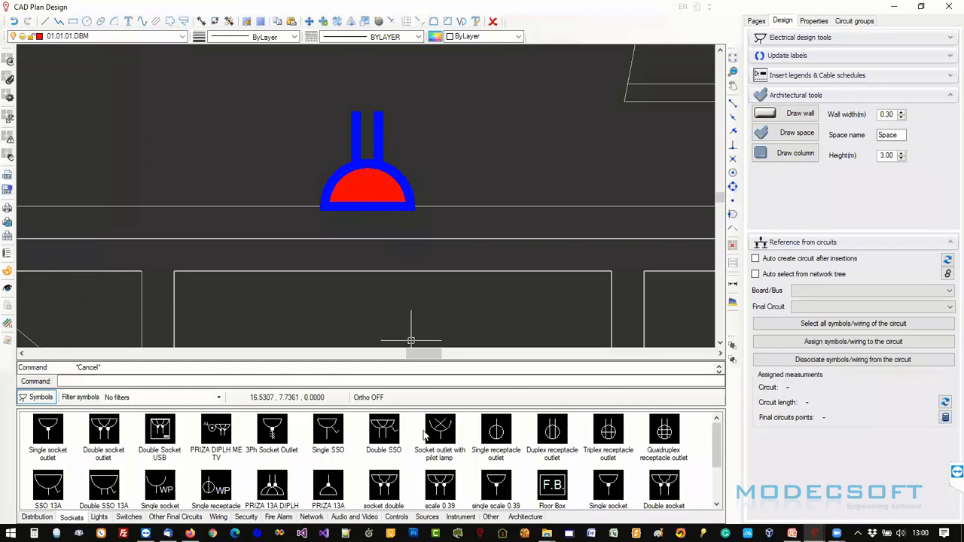
Open the SOCKET 13A symbol in the Symbol builder and rotate its whole geometry by 270° about the stem's free end with ortho on.
scroll(412, 469, down, 1)
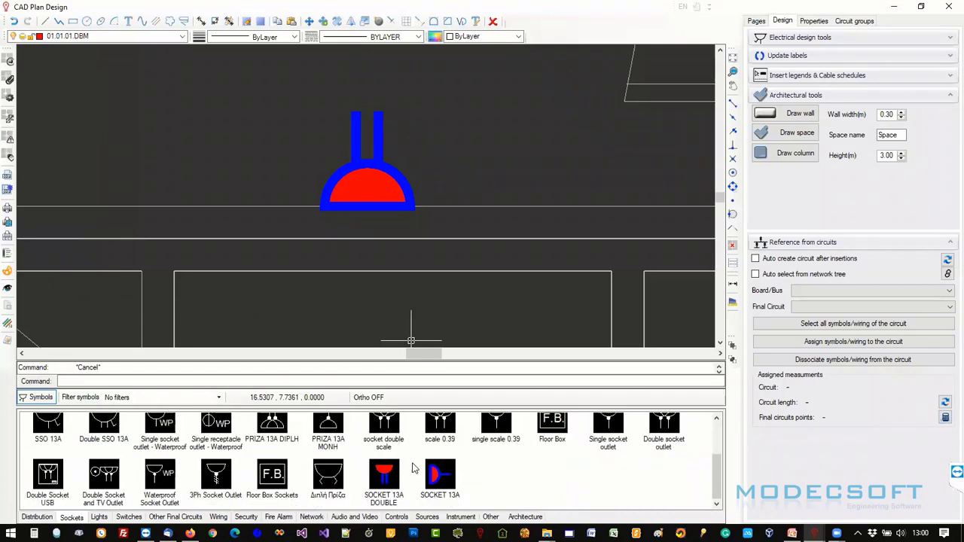
right_click(441, 474)
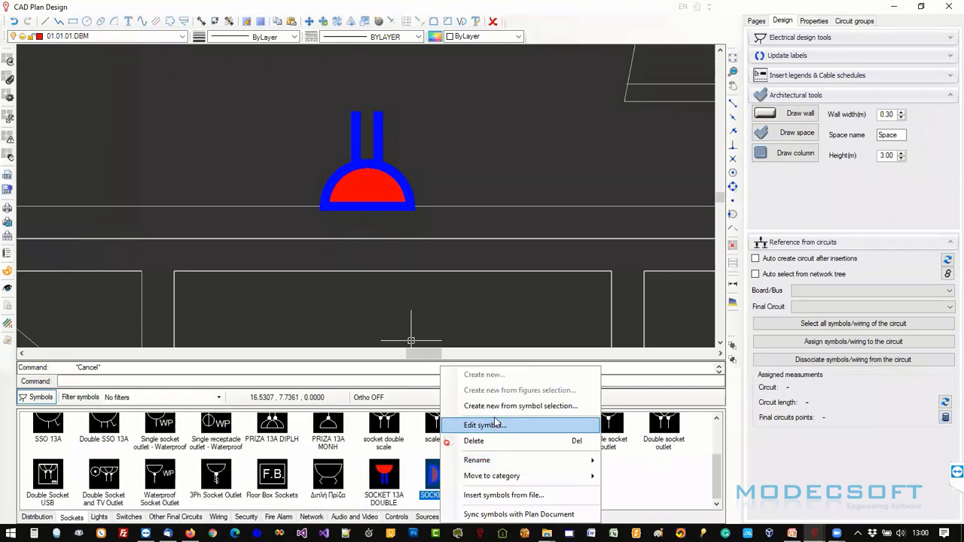
click(489, 425)
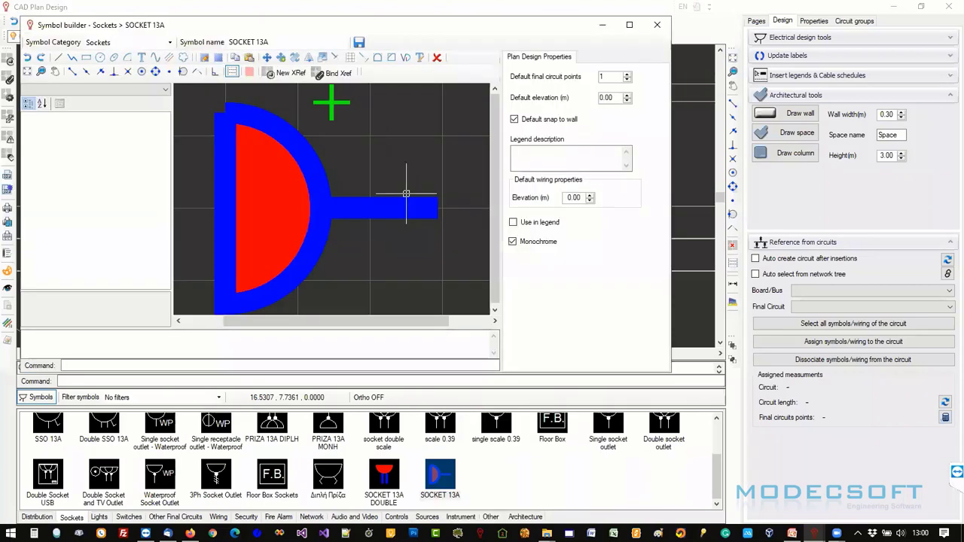
scroll(405, 194, down, 3)
drag(298, 122, 456, 253)
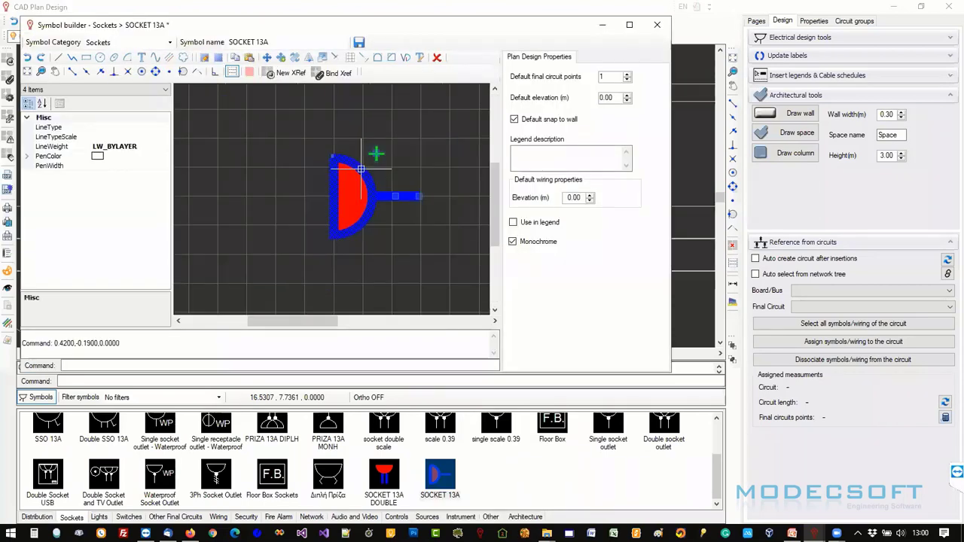
click(295, 57)
click(418, 198)
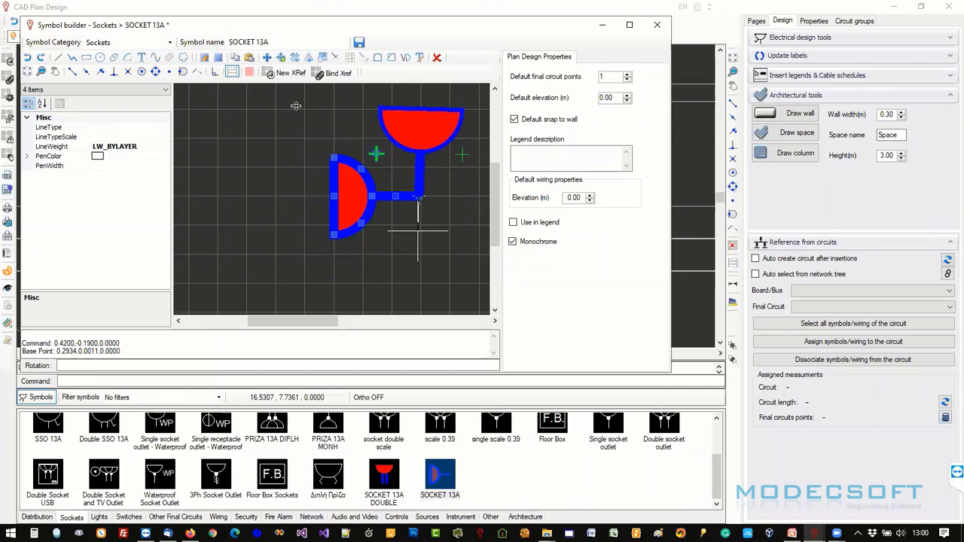
key(F8)
click(429, 89)
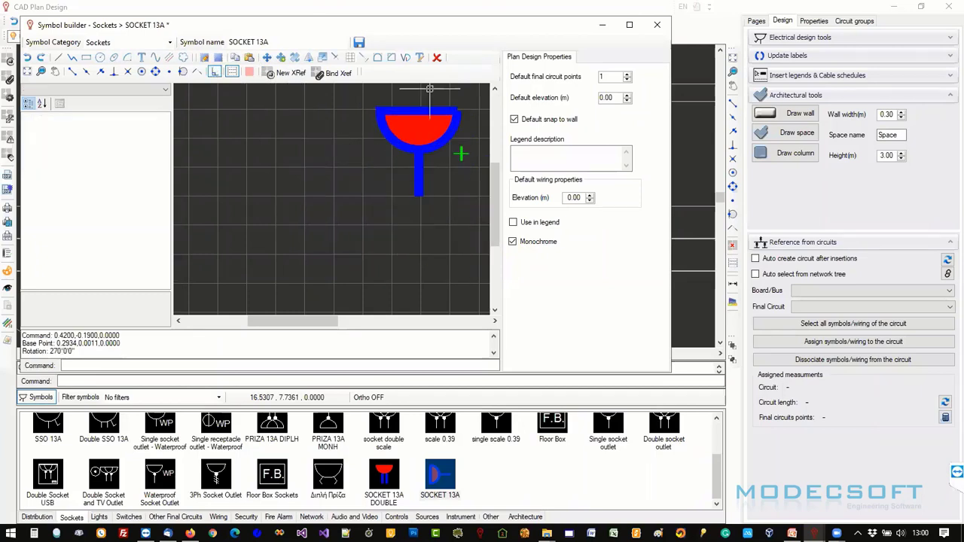
Move the SOCKET 13A insertion point to the midpoint of its flat edge using midpoint snap, turn off Monochrome, and save the symbol.
click(461, 154)
click(461, 153)
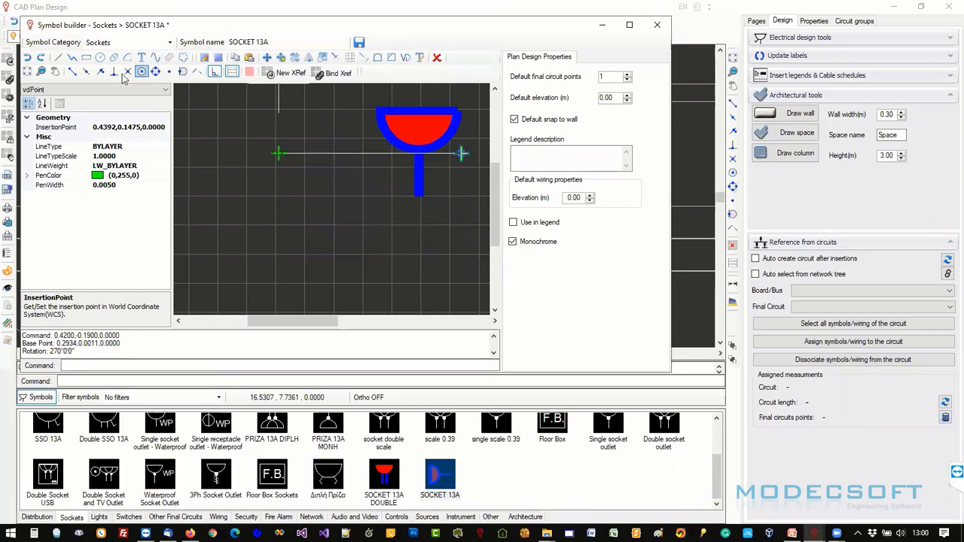
click(86, 71)
click(417, 107)
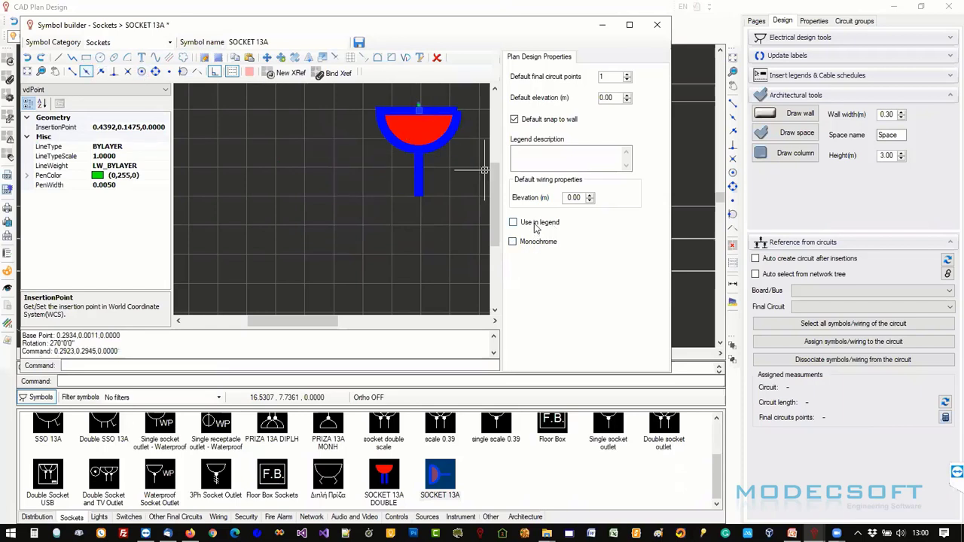
click(359, 42)
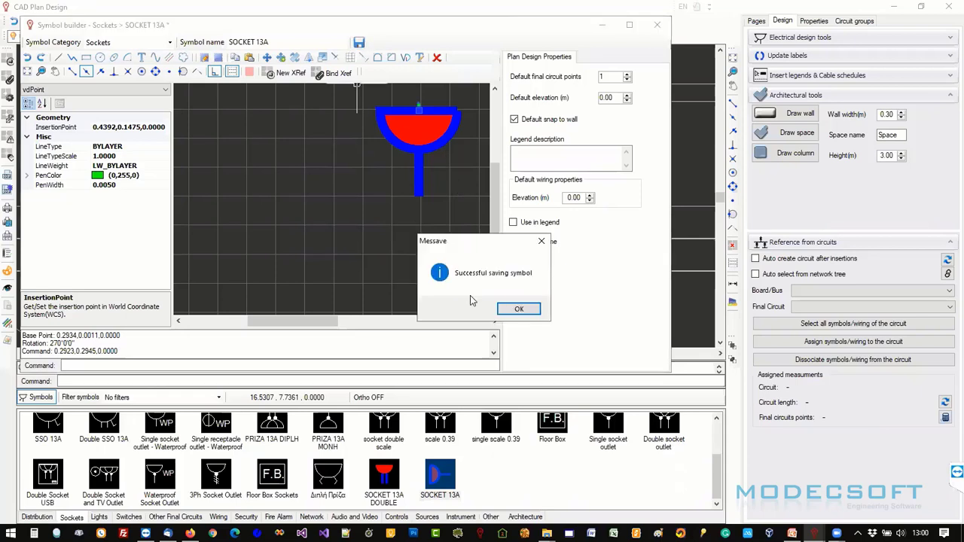
click(518, 308)
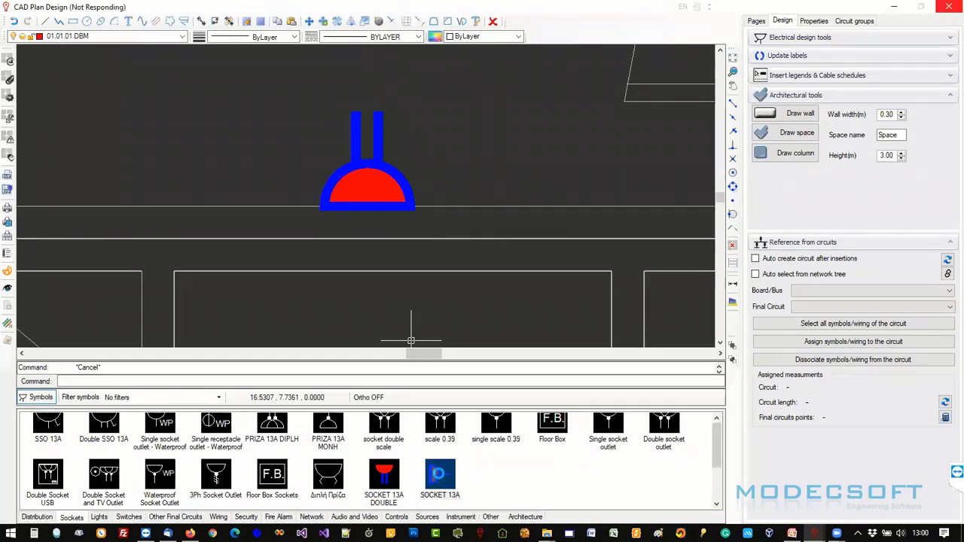
Place a SOCKET 13A symbol on the outer wall face above the closet, beside the double socket on its WC side.
click(442, 474)
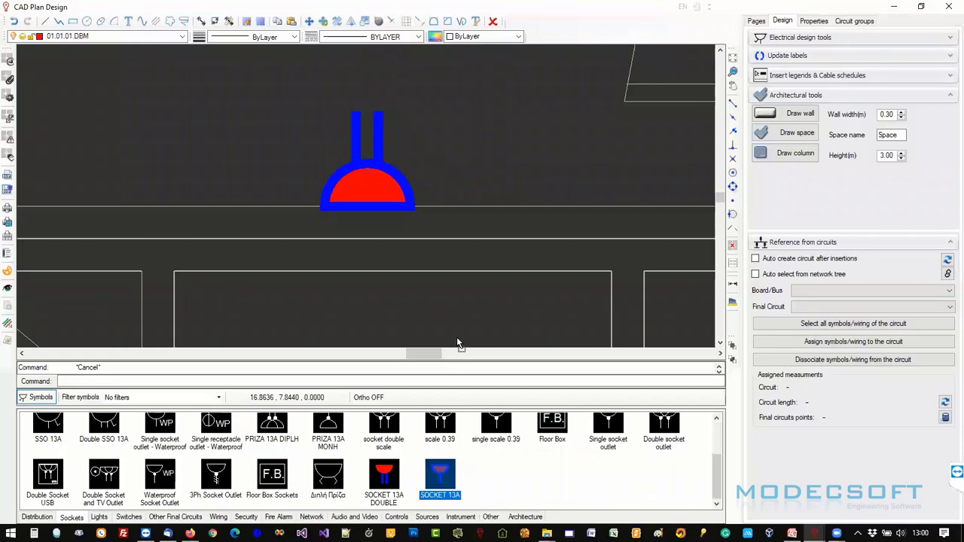
click(505, 205)
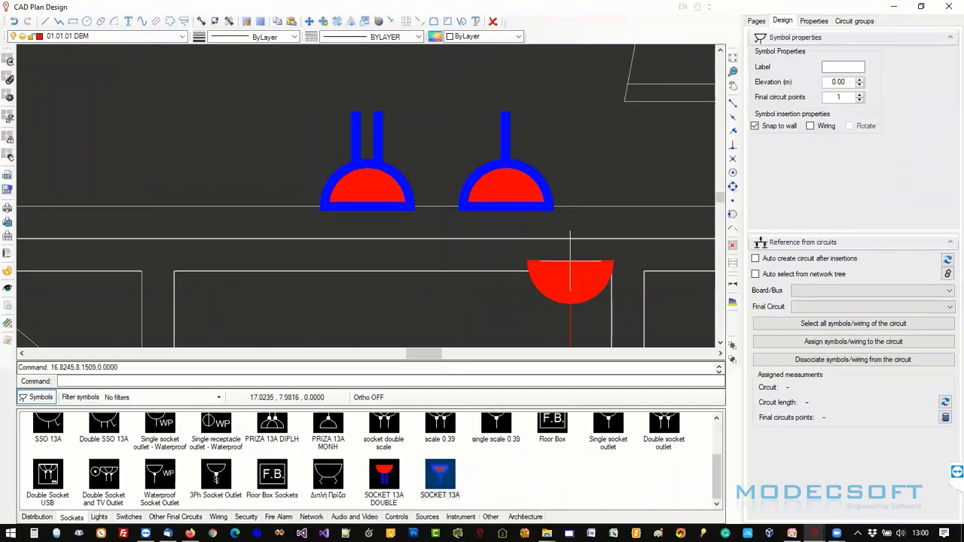
key(Escape)
scroll(494, 290, down, 5)
middle_drag(503, 301, 424, 245)
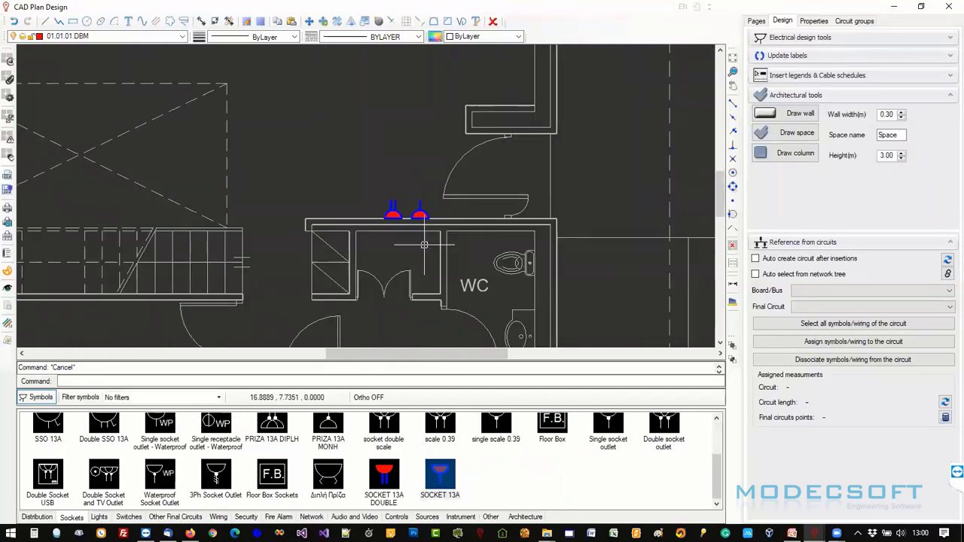
scroll(399, 173, up, 4)
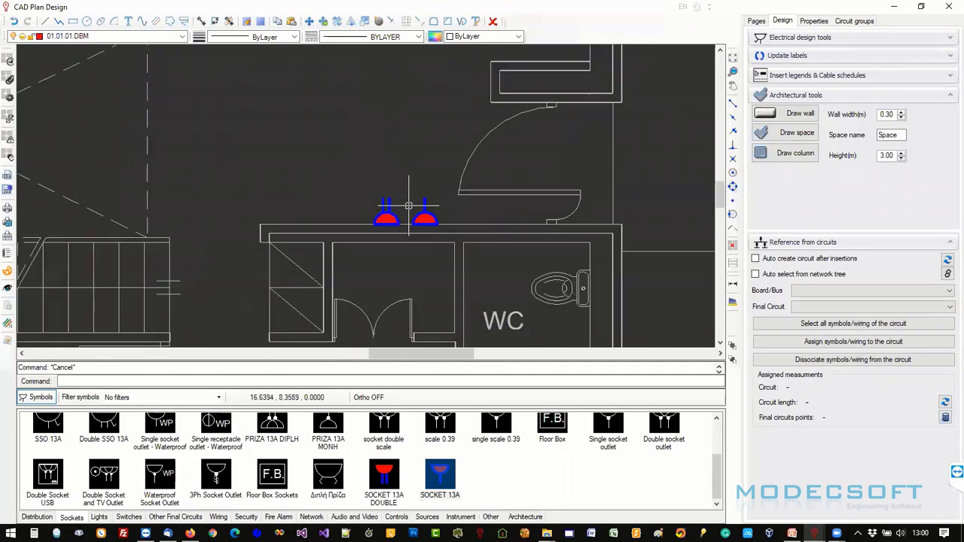
scroll(409, 161, down, 1)
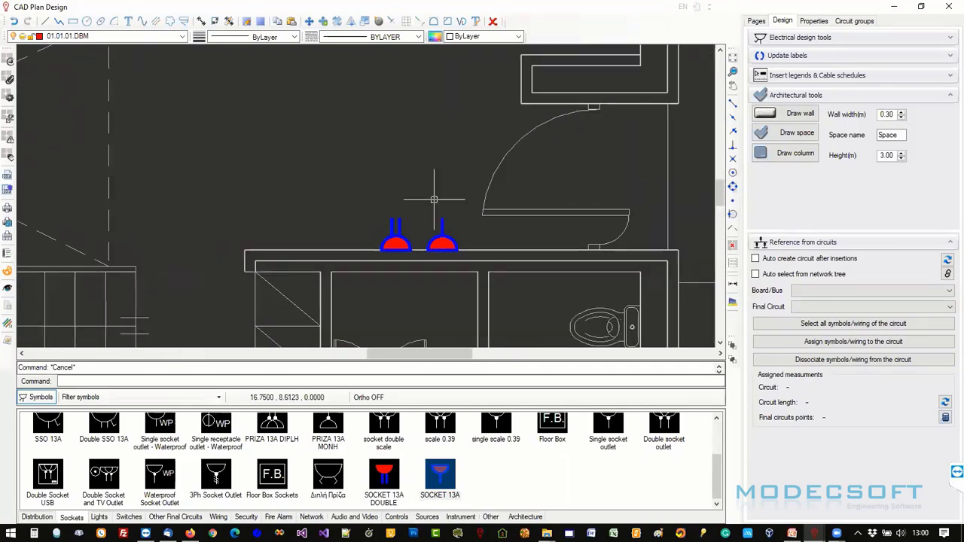
Start a symbol import from file and load the ElectricalOM project Winery.eom from the plan demo folder.
right_click(503, 470)
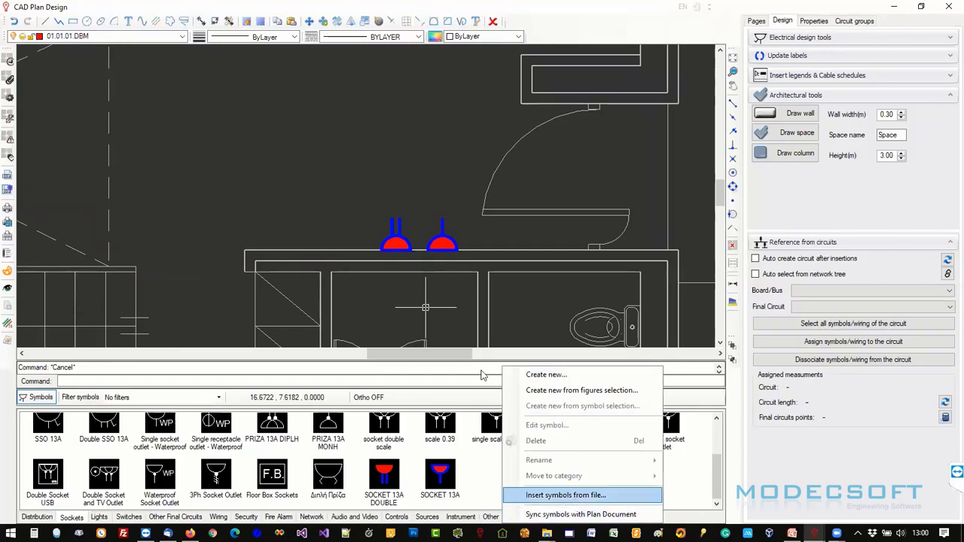
click(565, 495)
click(527, 64)
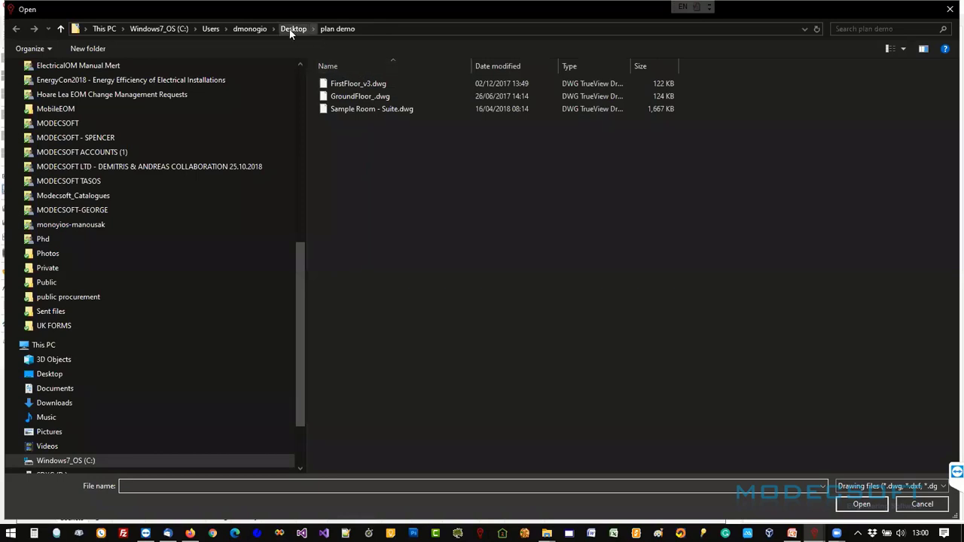
click(874, 487)
click(867, 507)
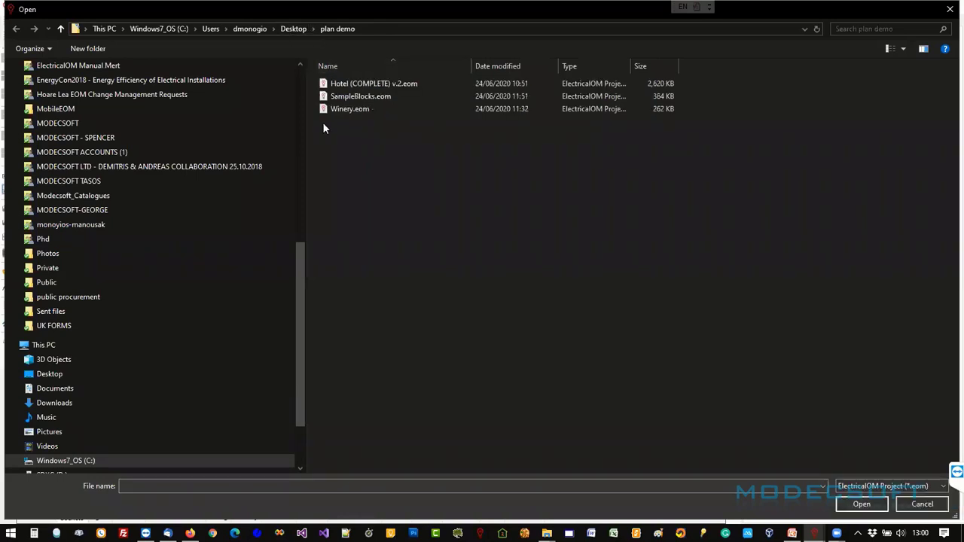
click(365, 108)
double_click(365, 109)
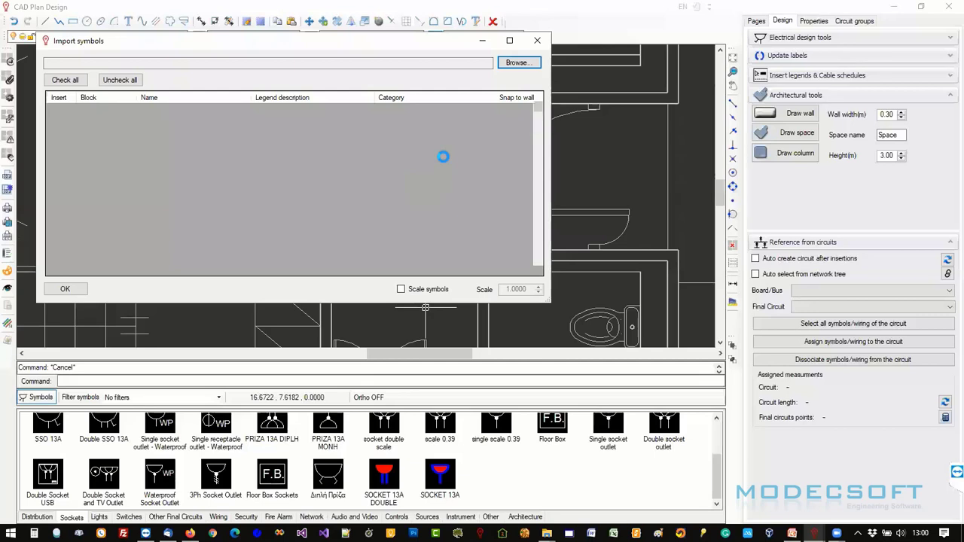
Import only the A$C7FAB2AFE symbol from Winery.eom, with symbol scaling enabled at a scale of 10.
scroll(144, 154, down, 20)
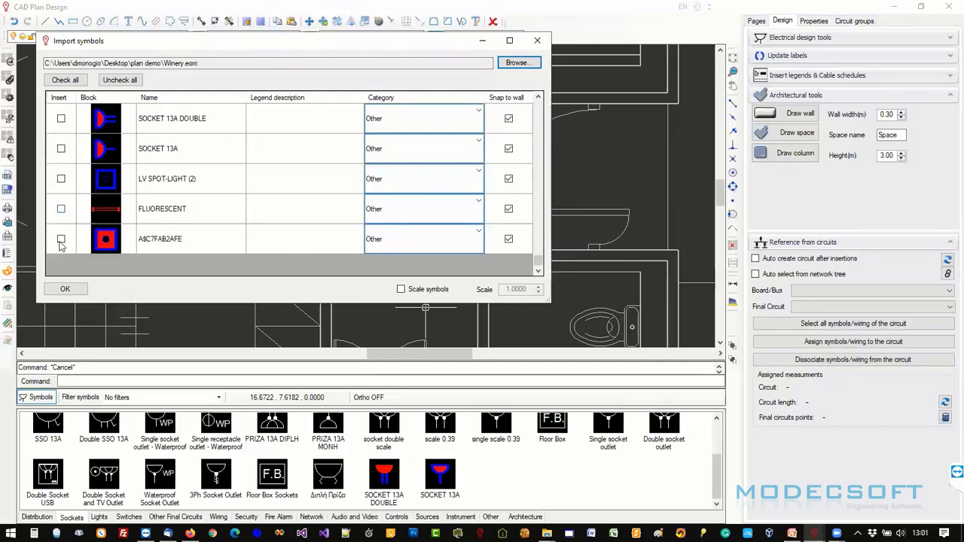
click(61, 239)
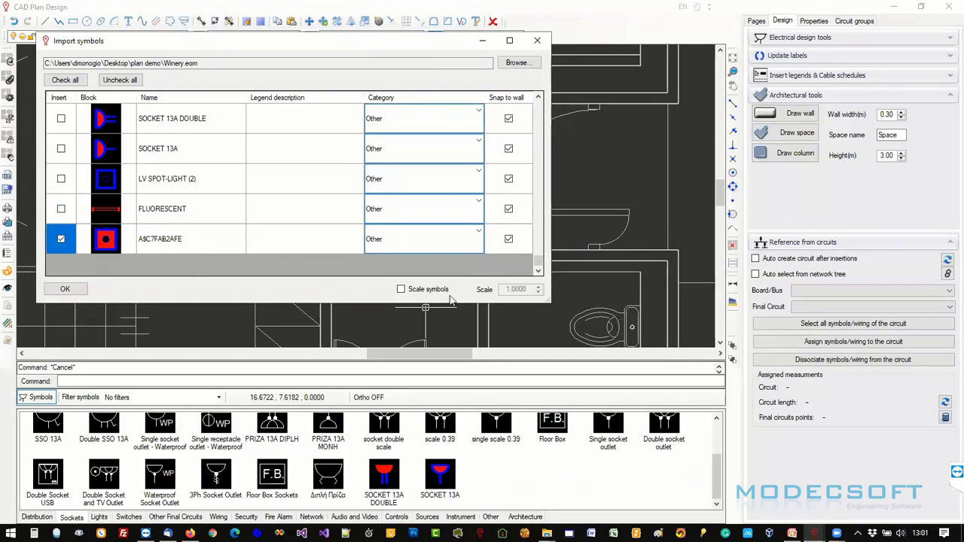
click(423, 295)
double_click(507, 291)
text(2)
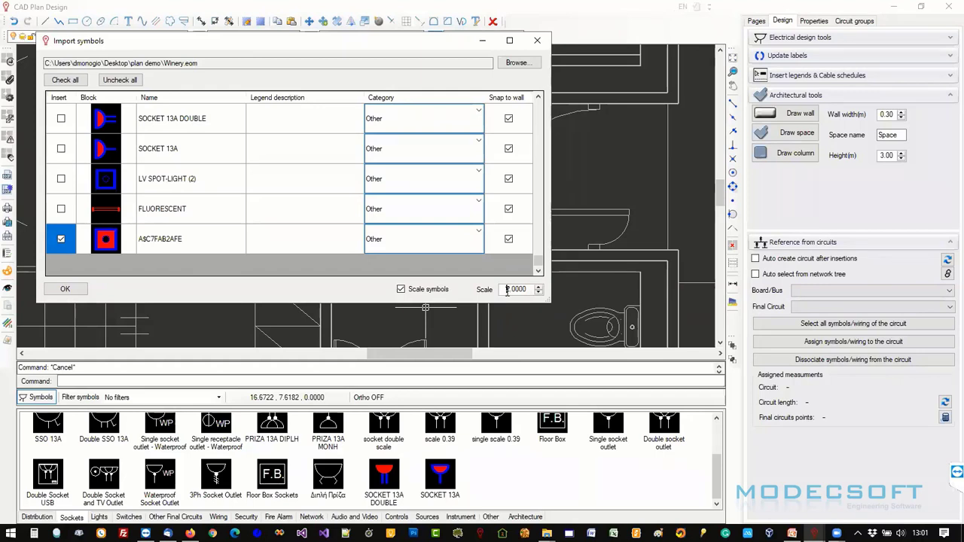
text(10)
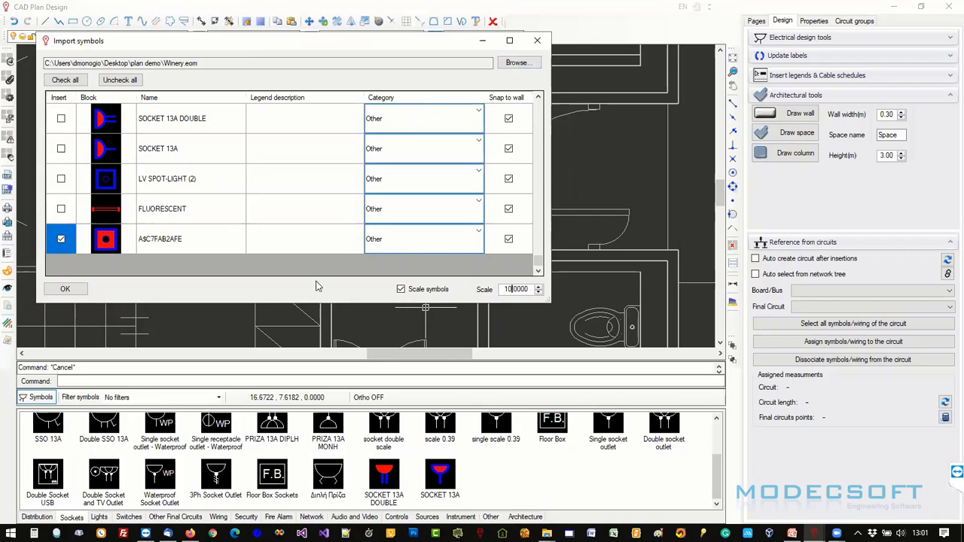
click(66, 289)
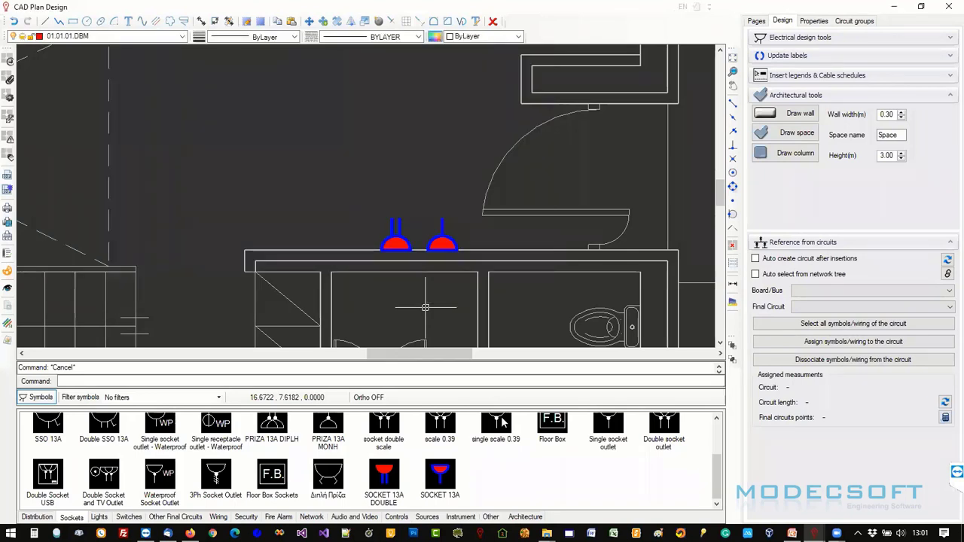
Open the imported A$C7FAB2AFE symbol from the Other category for editing in the Symbol builder.
click(490, 517)
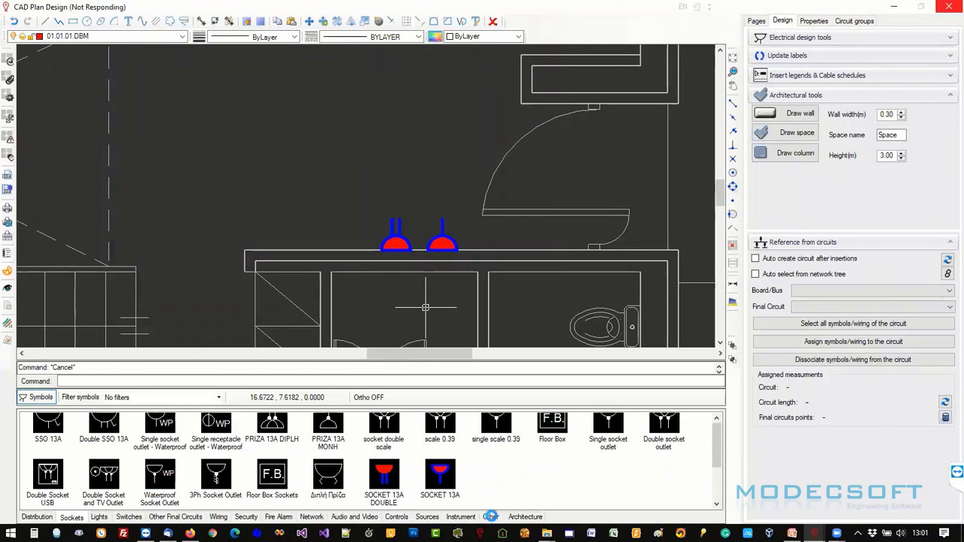
scroll(550, 488, down, 3)
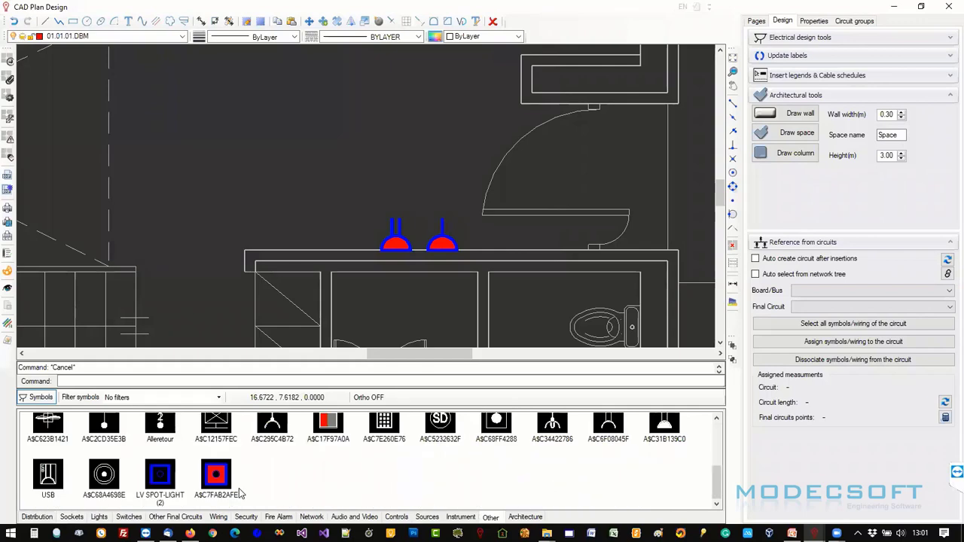
right_click(224, 489)
click(440, 167)
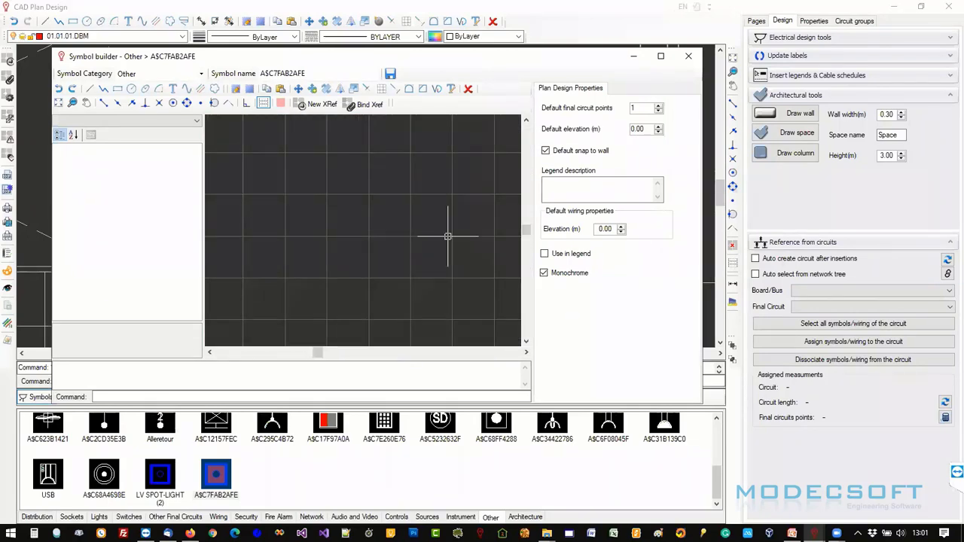
Scale down all three objects of the A$C7FAB2AFE symbol, using the lower-left corner of the blue square as base point.
scroll(449, 238, down, 2)
scroll(448, 235, up, 3)
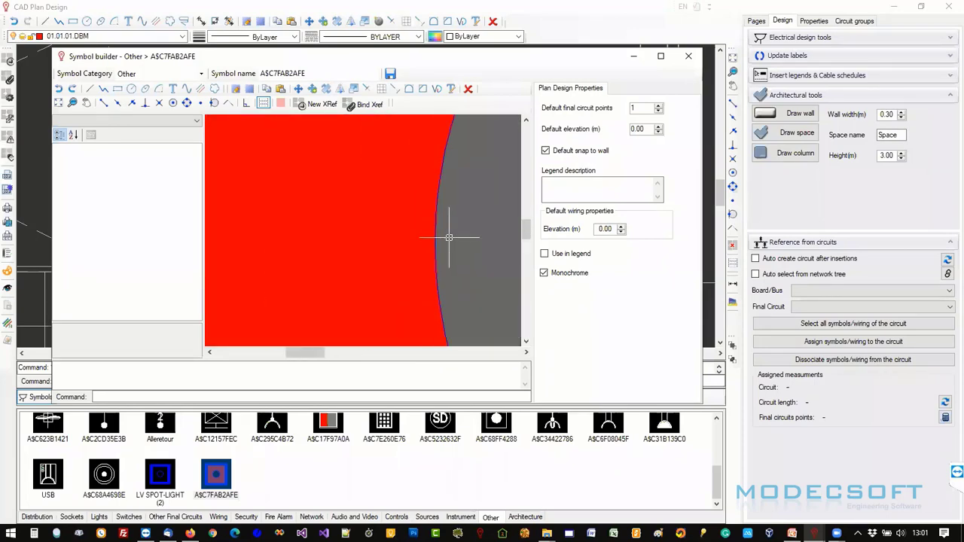
scroll(448, 235, down, 1)
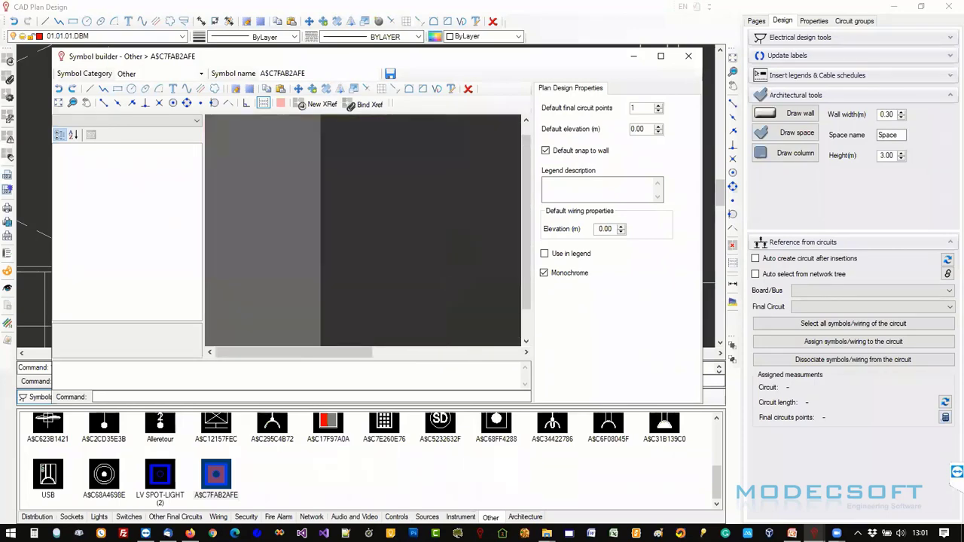
scroll(448, 235, up, 3)
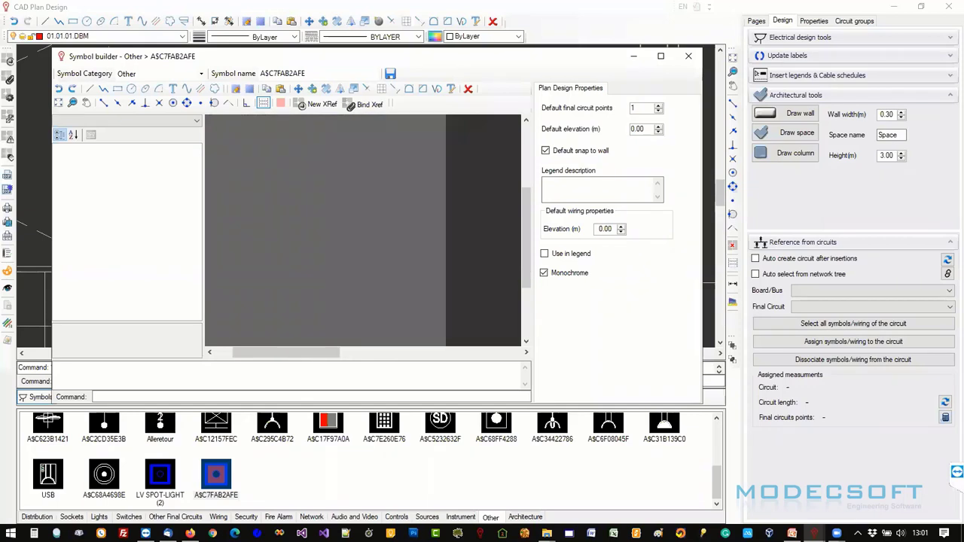
drag(338, 146, 496, 300)
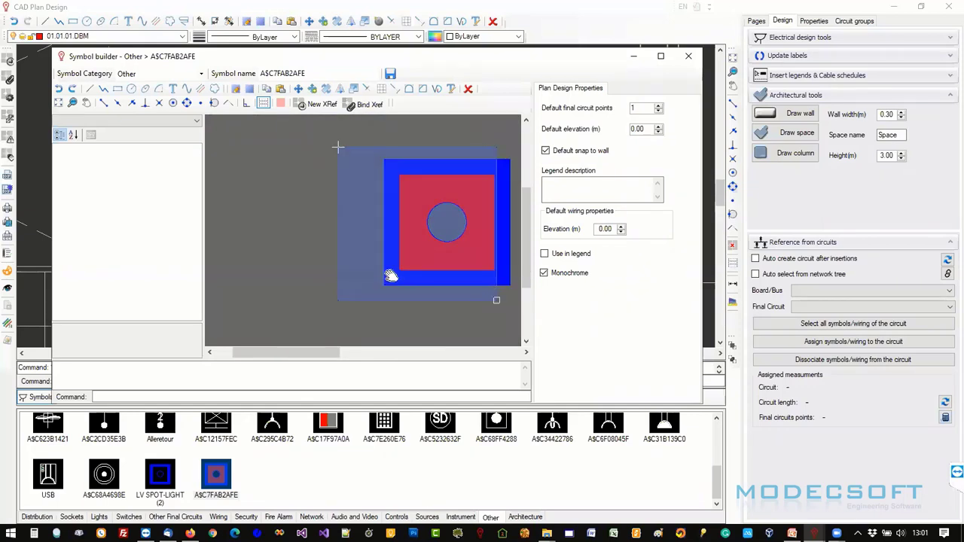
click(496, 300)
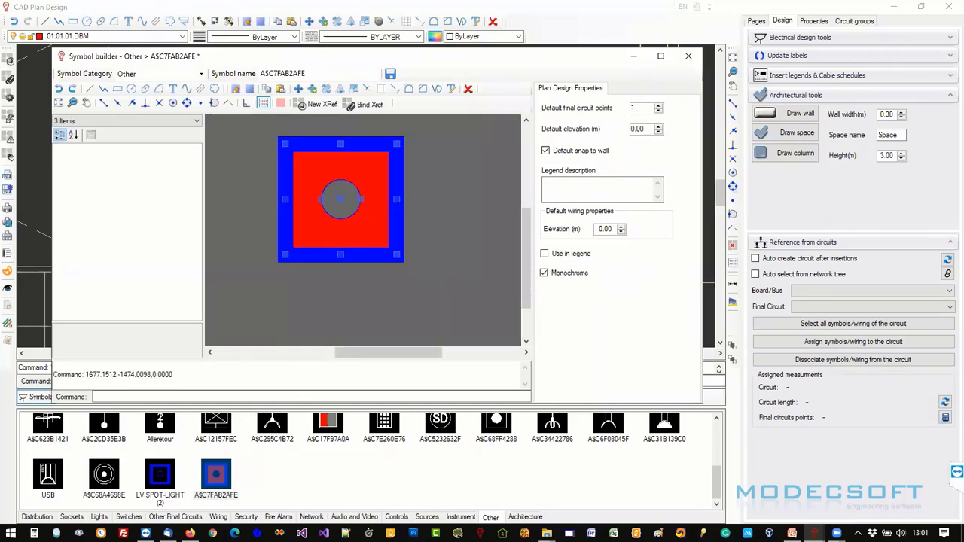
click(327, 90)
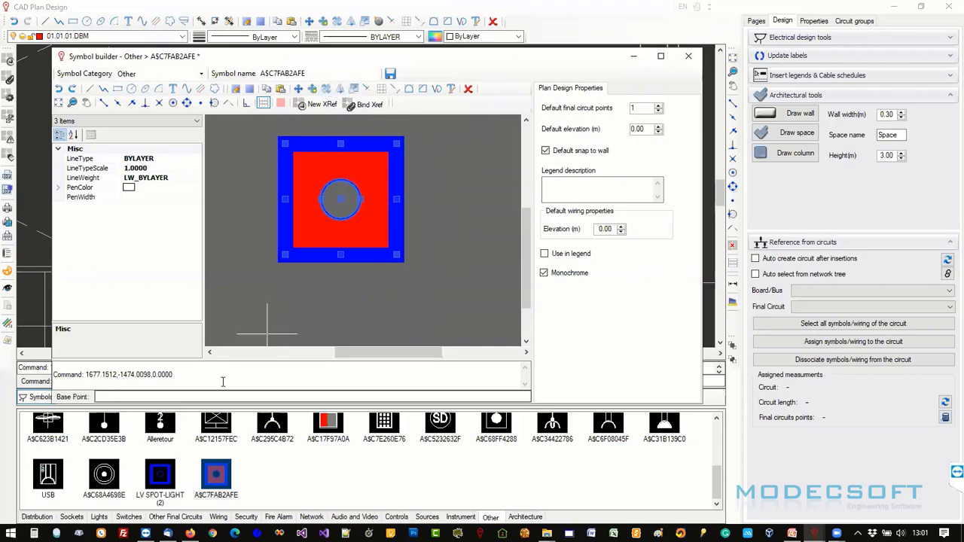
click(275, 259)
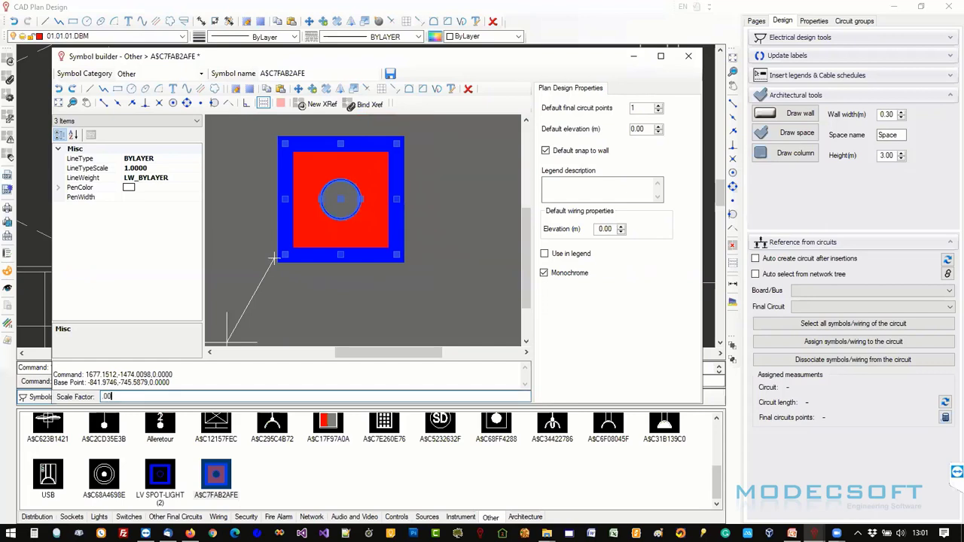
key(Return)
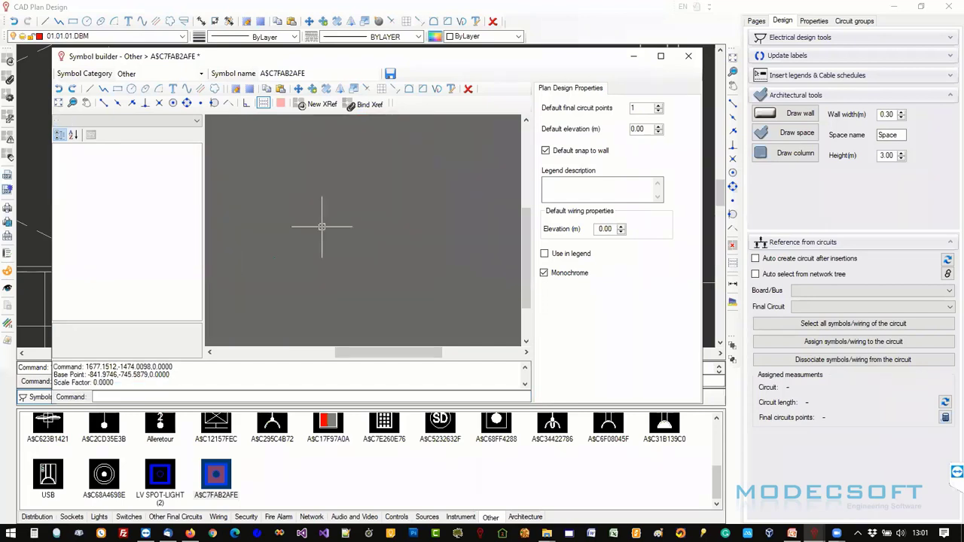
scroll(299, 214, down, 2)
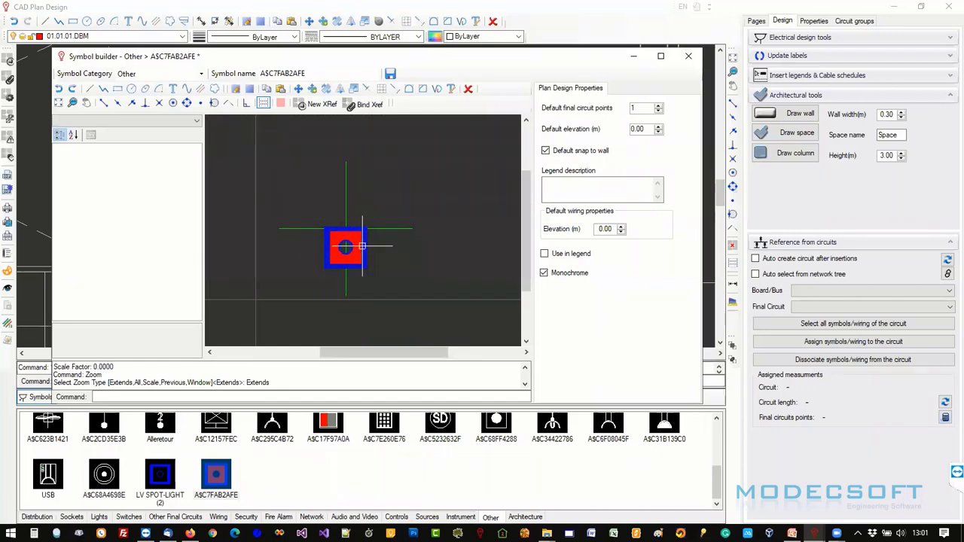
scroll(362, 245, up, 1)
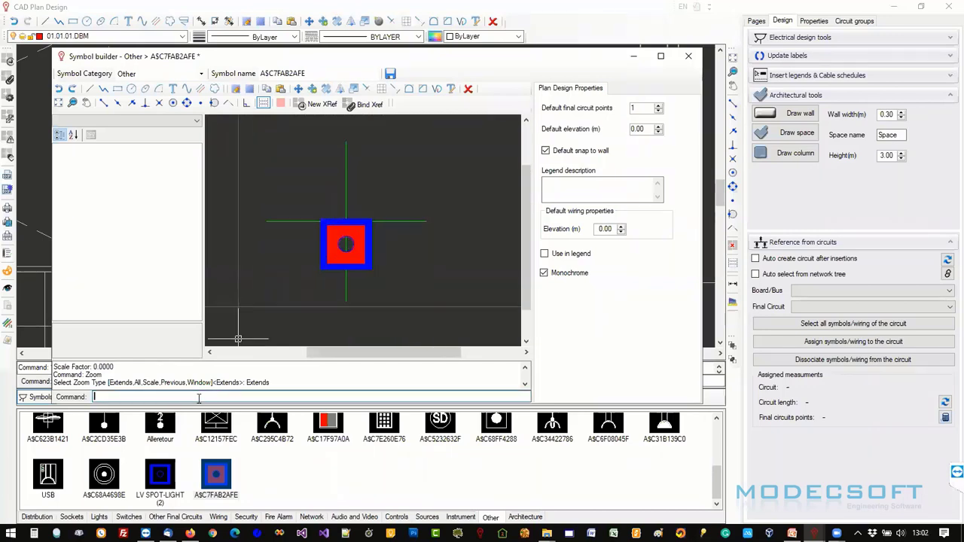
click(159, 396)
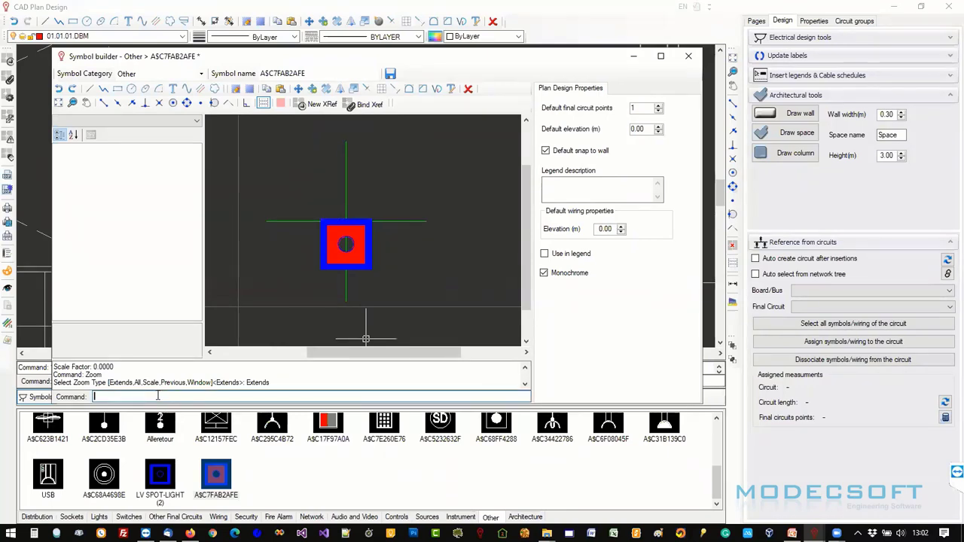
text(Z)
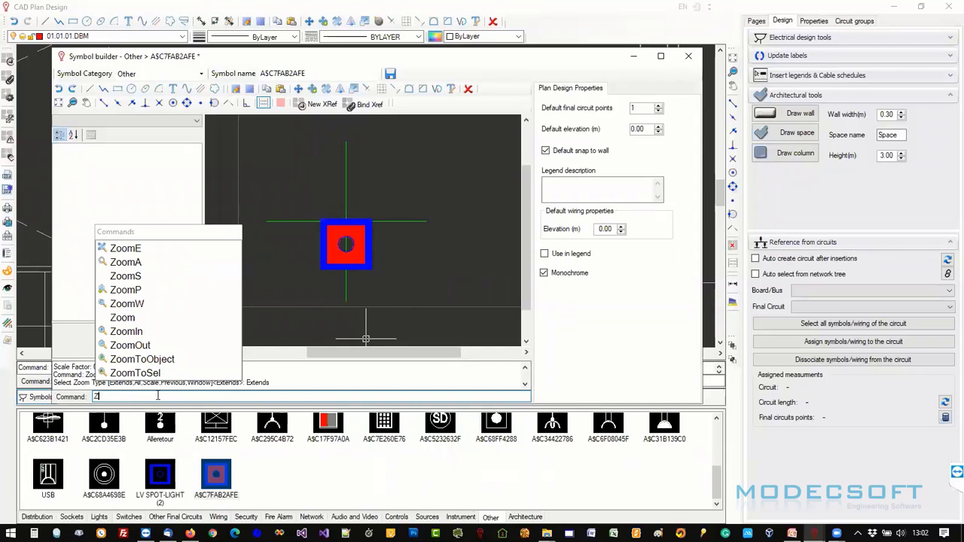
click(136, 253)
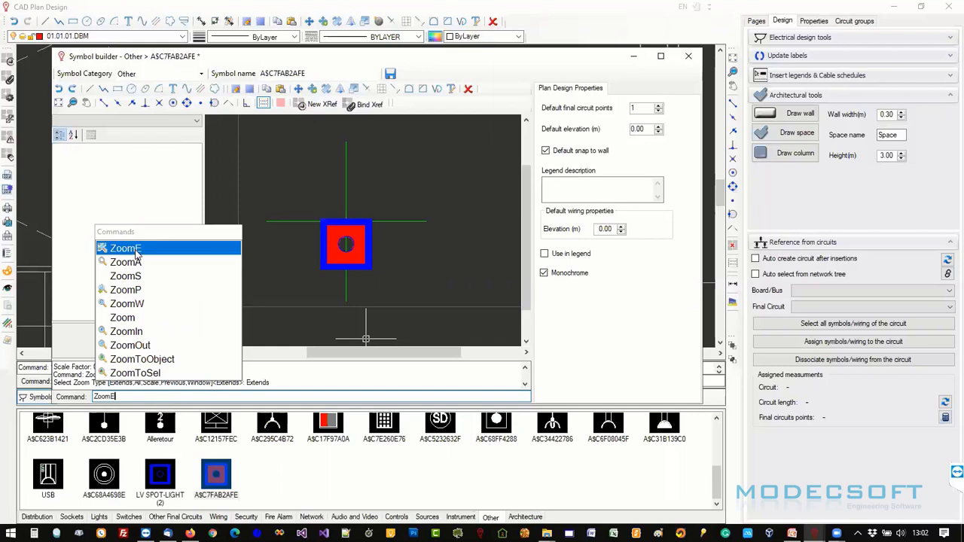
click(140, 277)
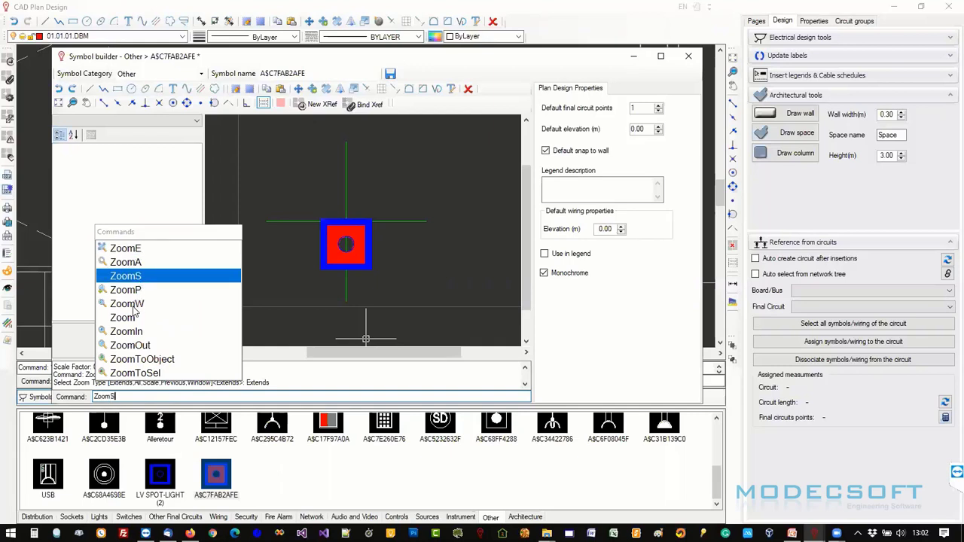
click(132, 304)
click(136, 332)
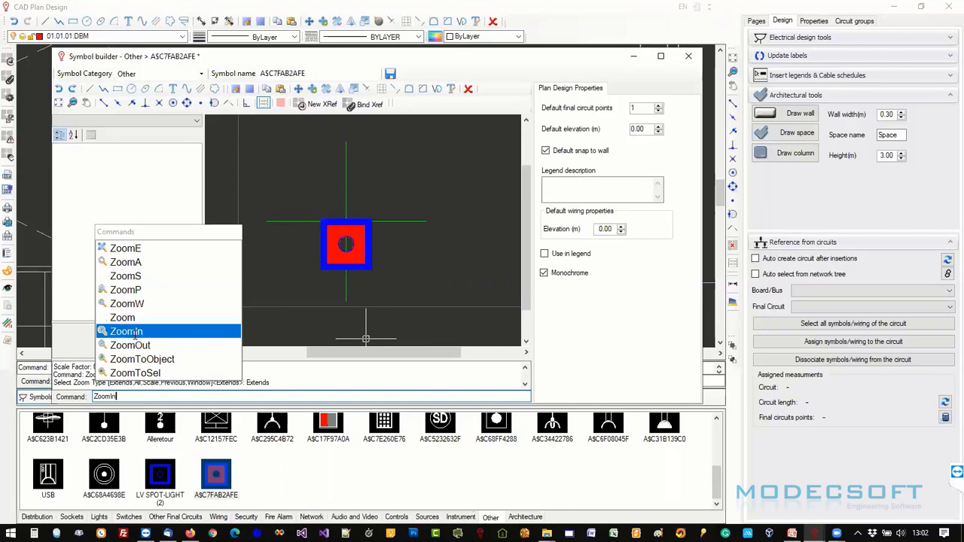
click(166, 402)
key(BackSpace)
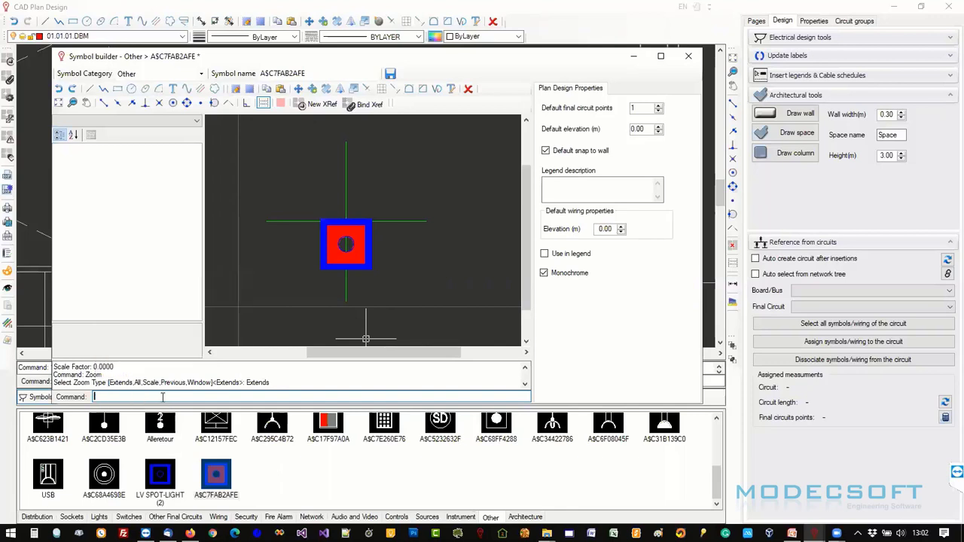
Move the symbol's three objects from point -841.98,-745.60 to point -841.95,-745.56.
text(MO)
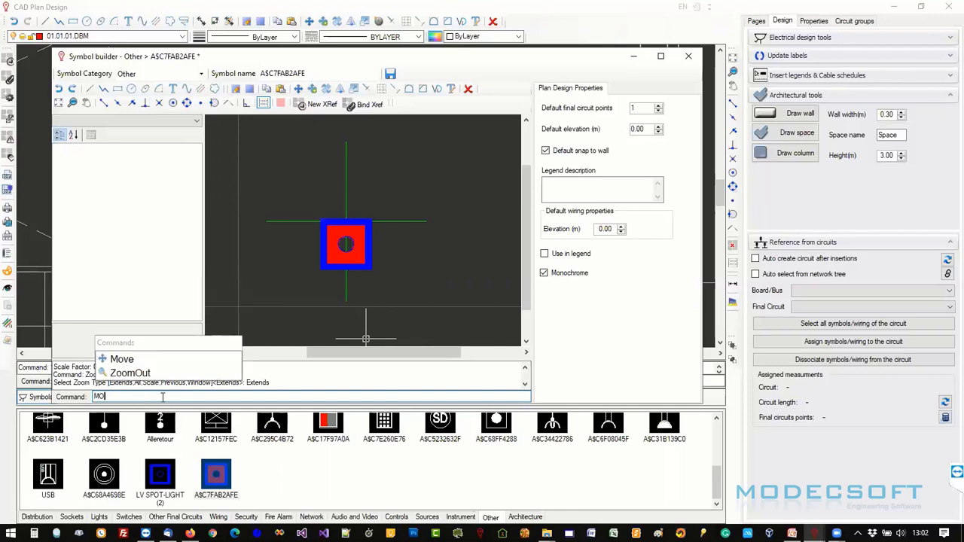
key(BackSpace)
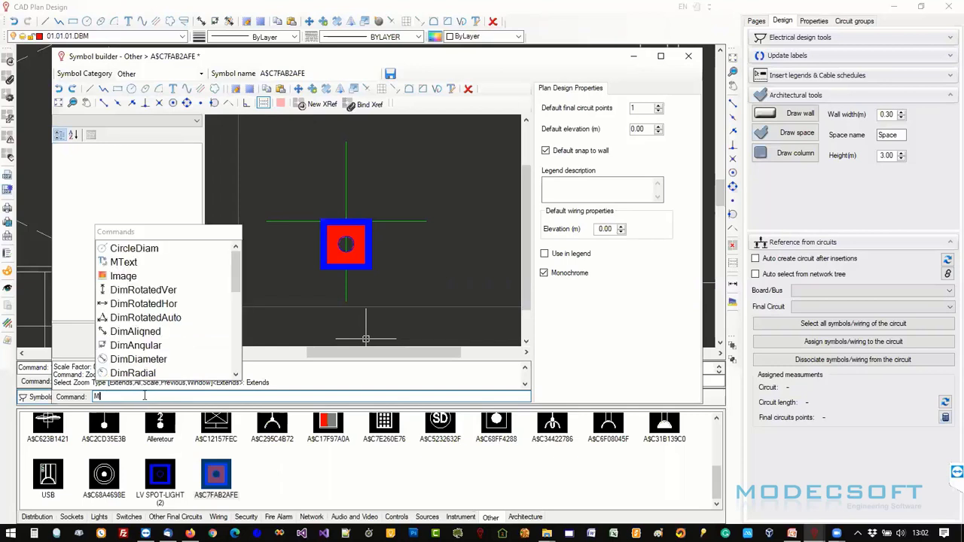
text(O)
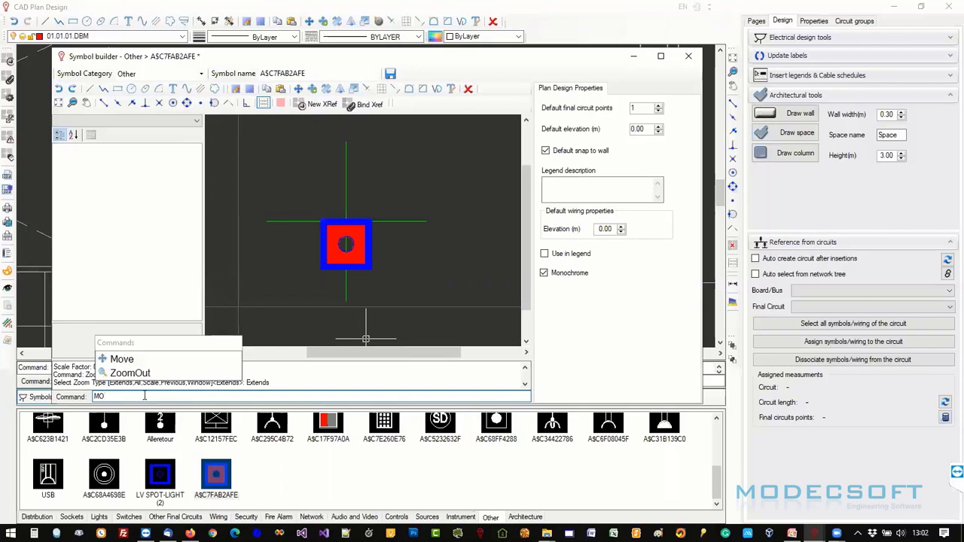
click(121, 359)
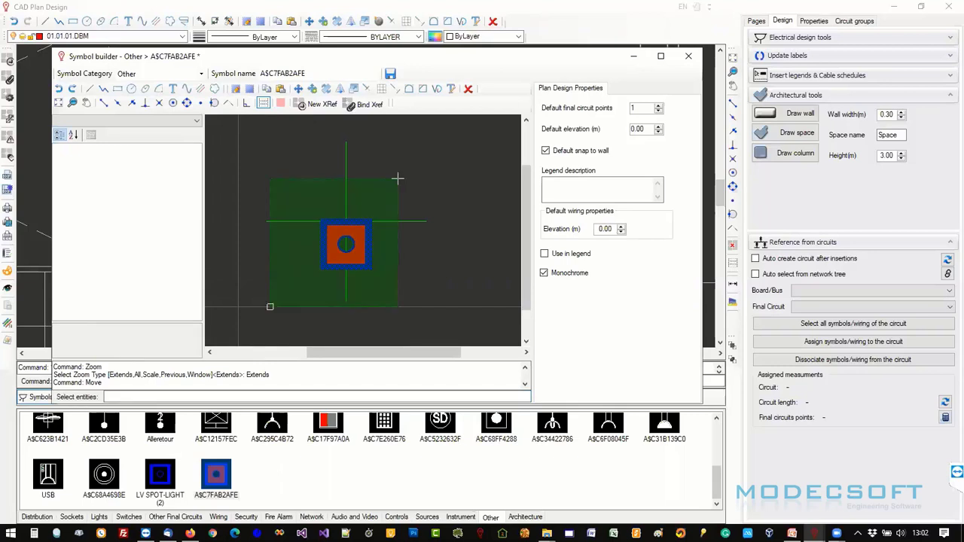
click(304, 307)
click(377, 213)
key(Return)
scroll(319, 245, down, 2)
click(309, 280)
click(383, 280)
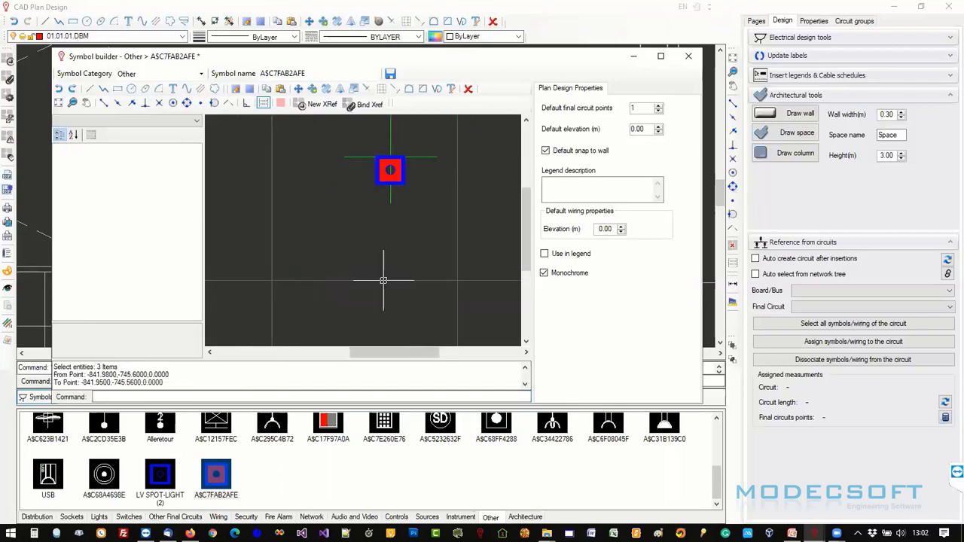
key(Escape)
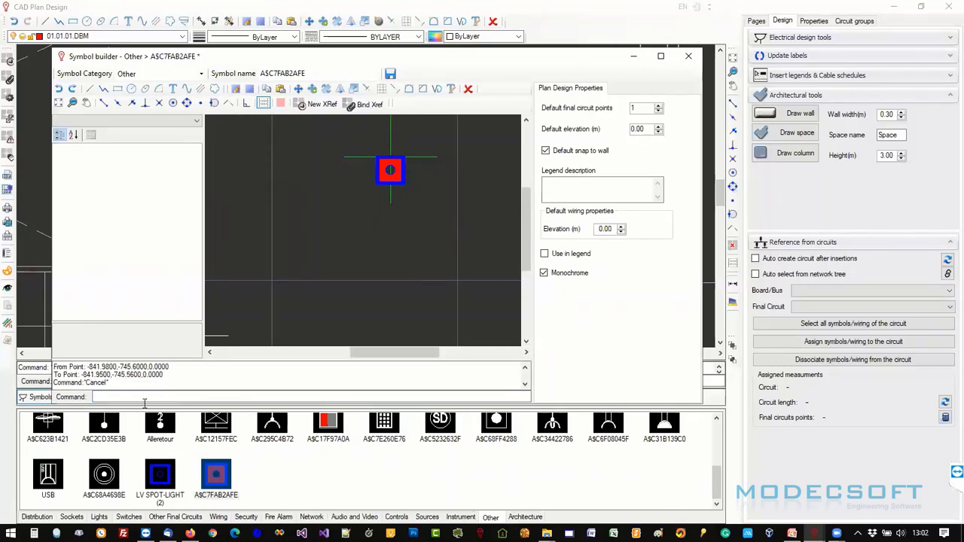
click(143, 399)
click(179, 392)
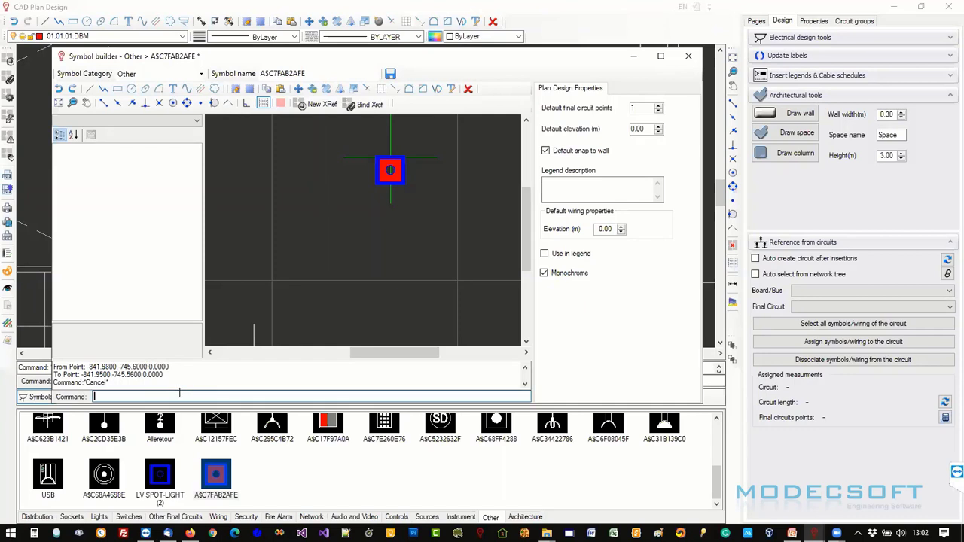
text(c)
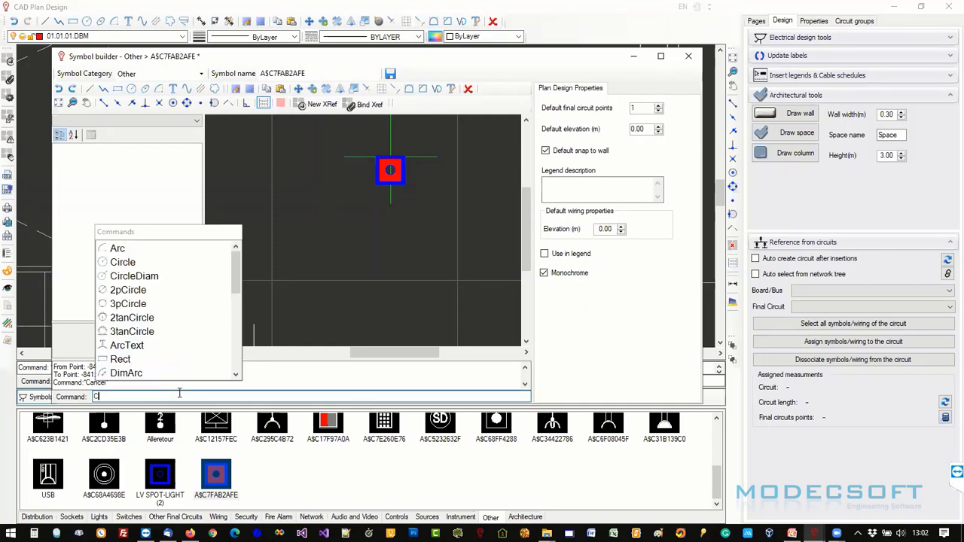
key(BackSpace)
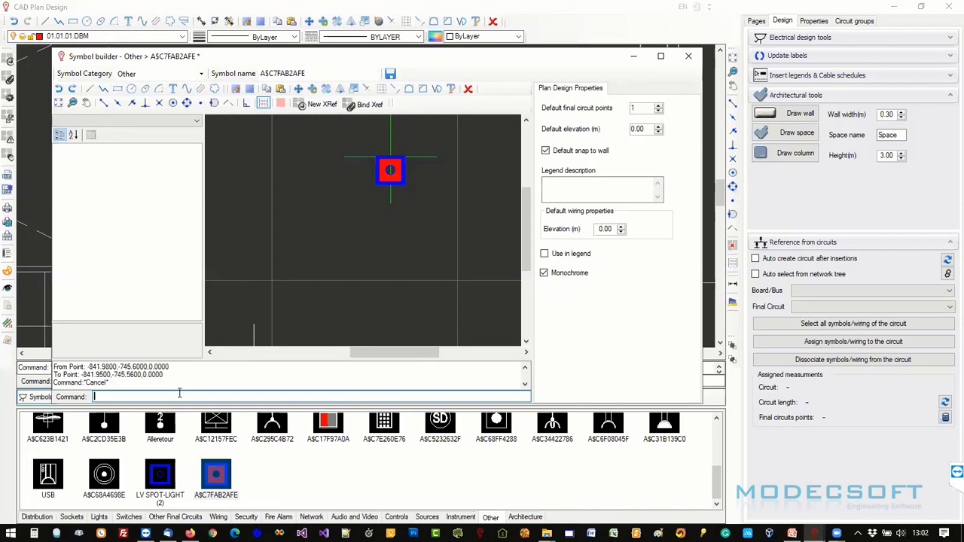
Add an aligned dimension across the lower edge of the symbol's blue square, with grid snap off and endpoint snap on.
text(DI)
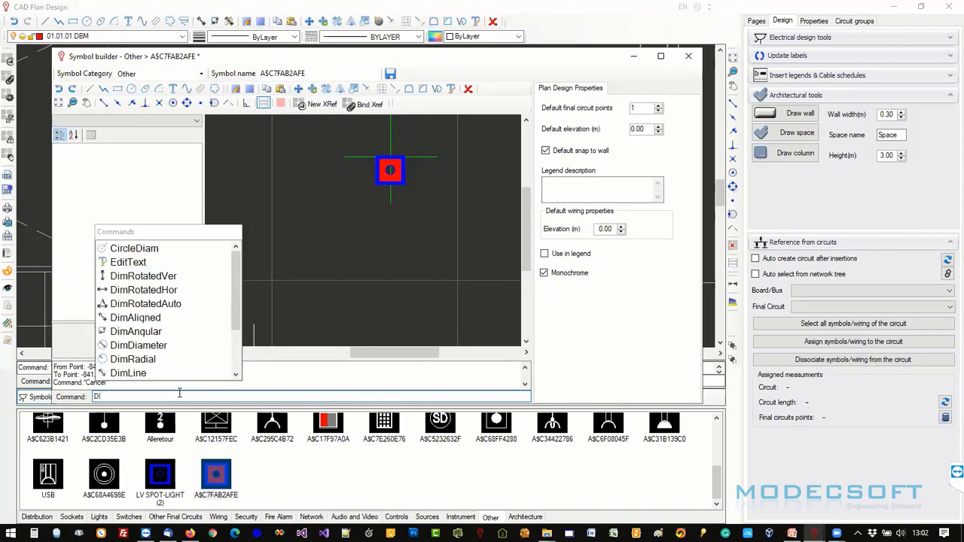
key(Down)
key(Down)
key(Down)
key(Down)
key(Down)
key(Down)
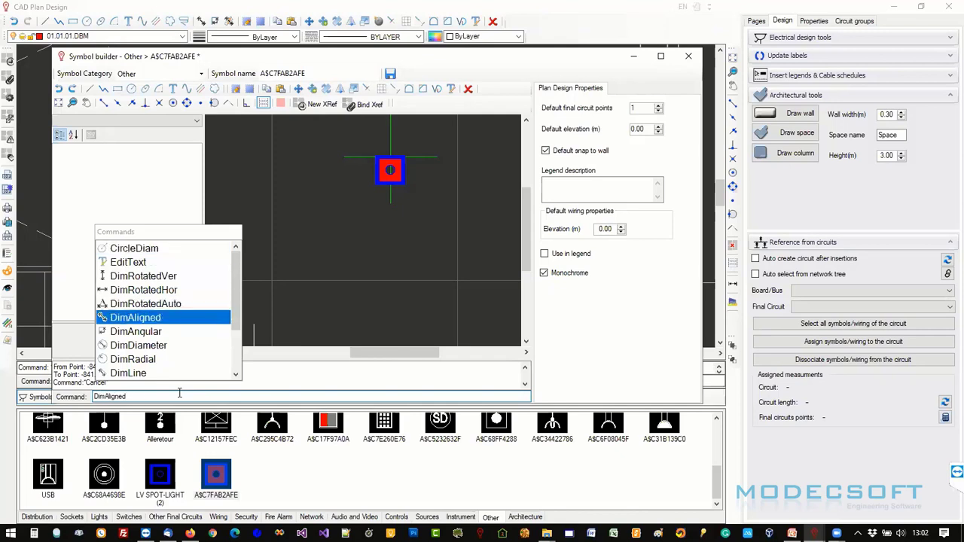
key(Return)
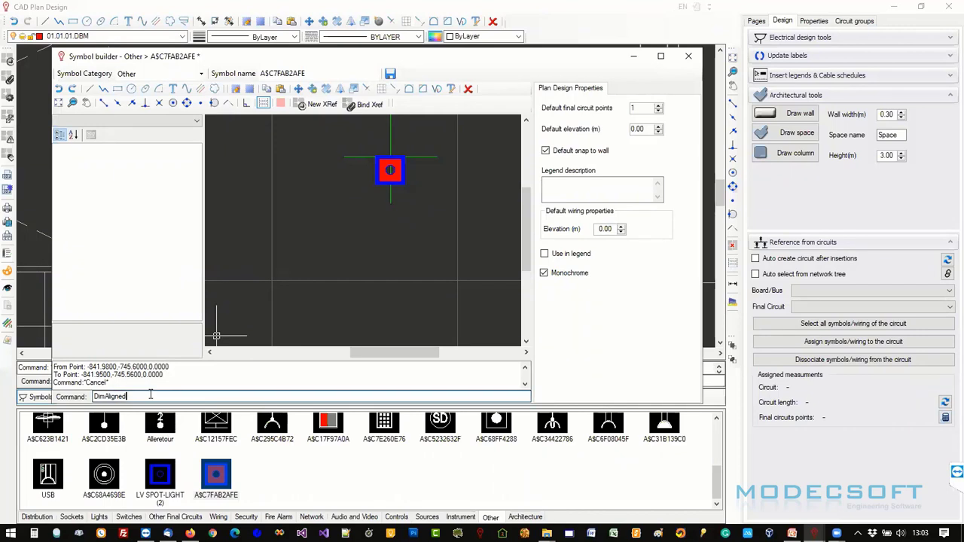
key(Return)
scroll(379, 189, up, 3)
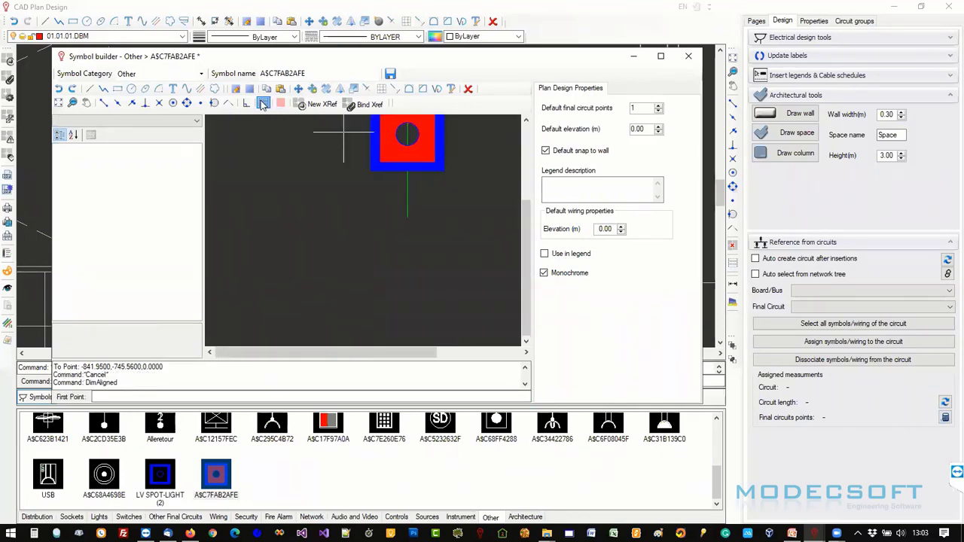
click(103, 102)
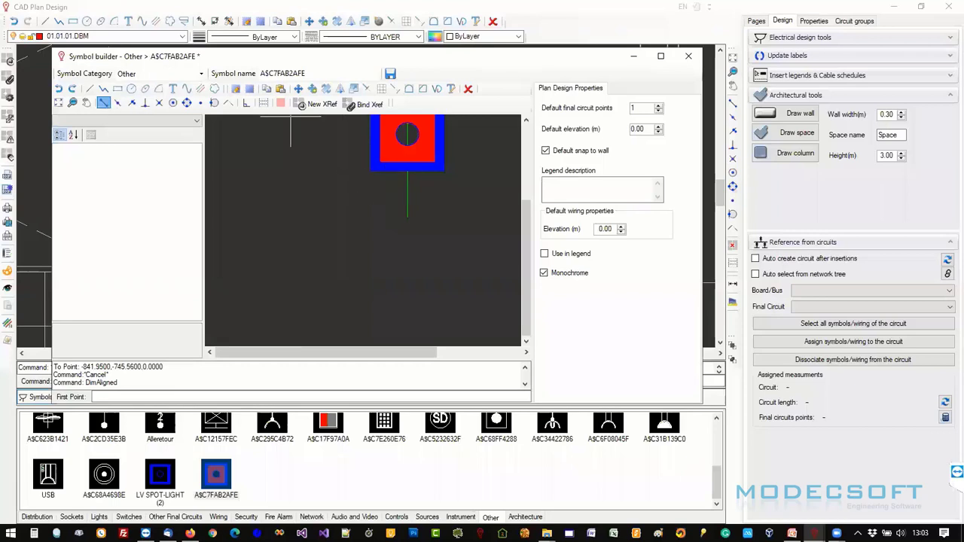
click(375, 166)
click(375, 166)
click(434, 227)
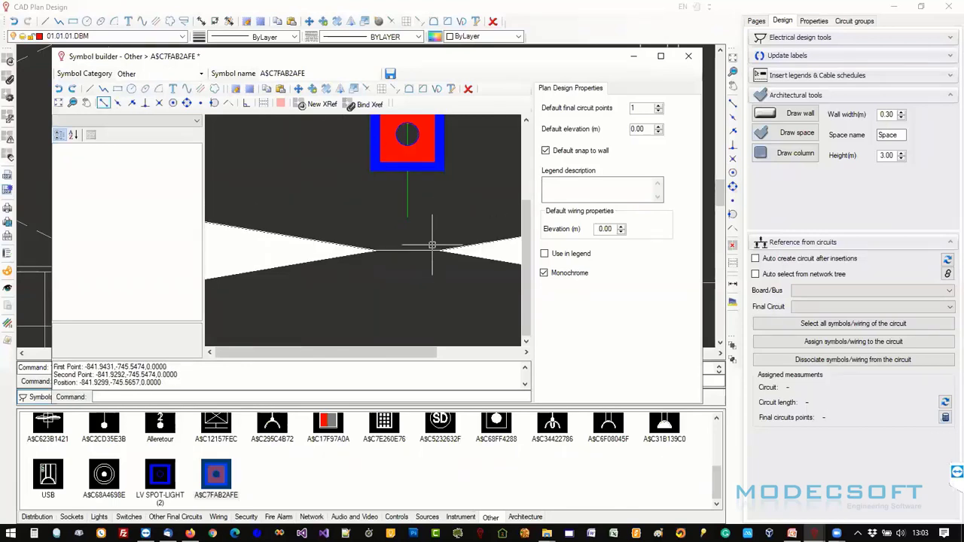
scroll(430, 226, down, 2)
scroll(432, 240, up, 6)
scroll(431, 245, down, 3)
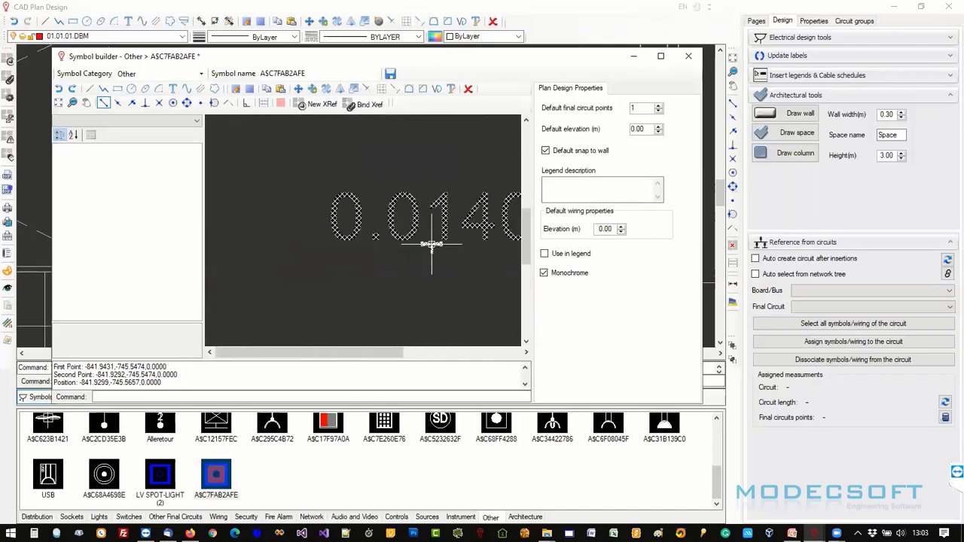
Examine the aligned dimension and its text size relative to the symbol's small blue square.
scroll(421, 256, up, 4)
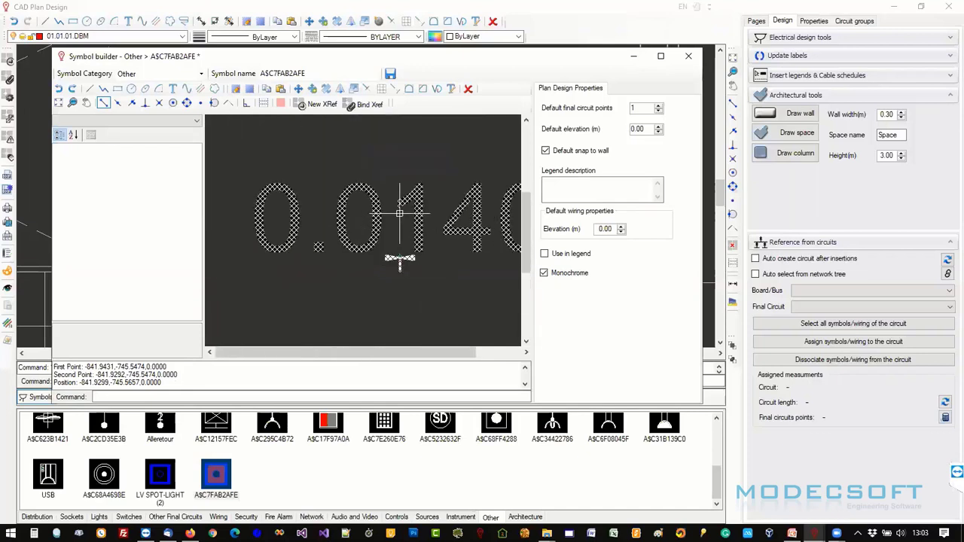
scroll(397, 214, up, 1)
scroll(375, 205, down, 2)
scroll(374, 205, down, 2)
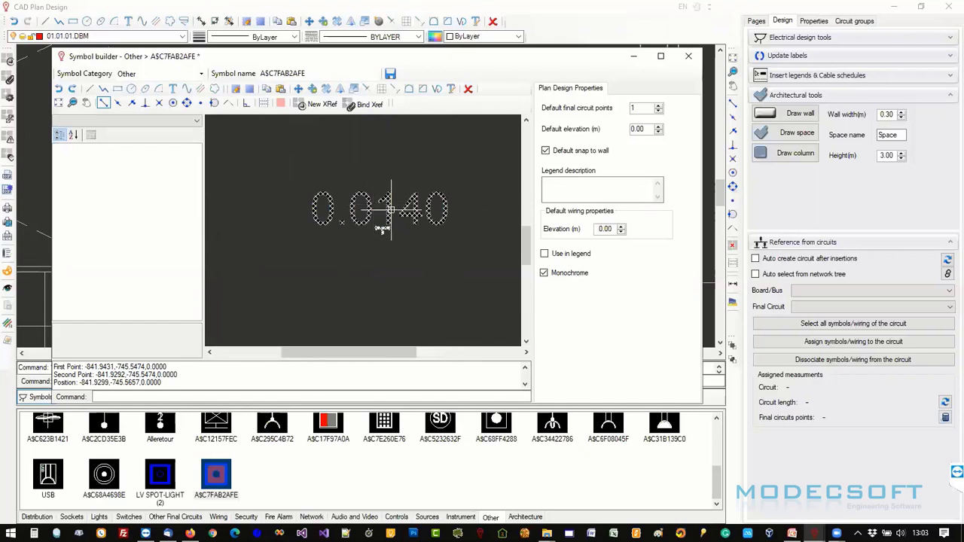
scroll(377, 203, up, 4)
scroll(368, 256, up, 5)
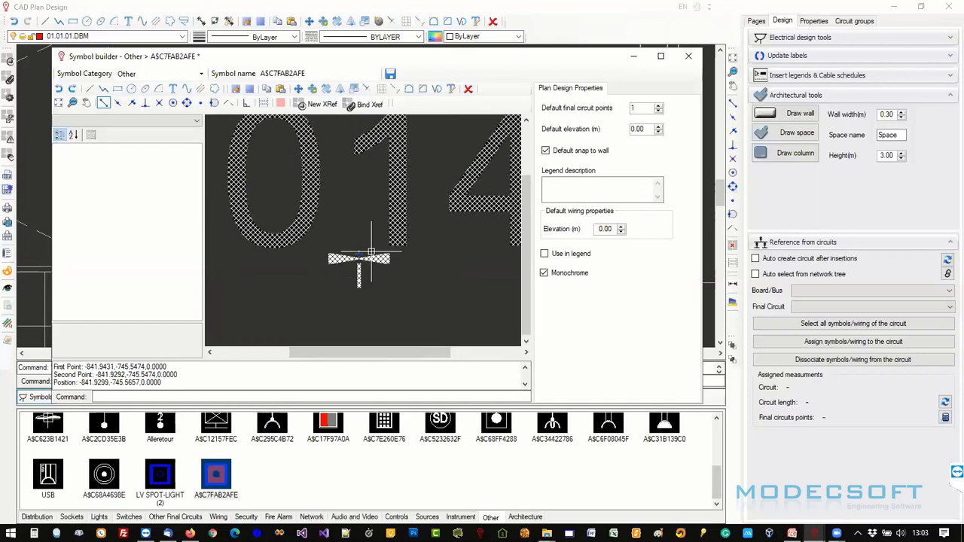
scroll(369, 260, down, 3)
key(Escape)
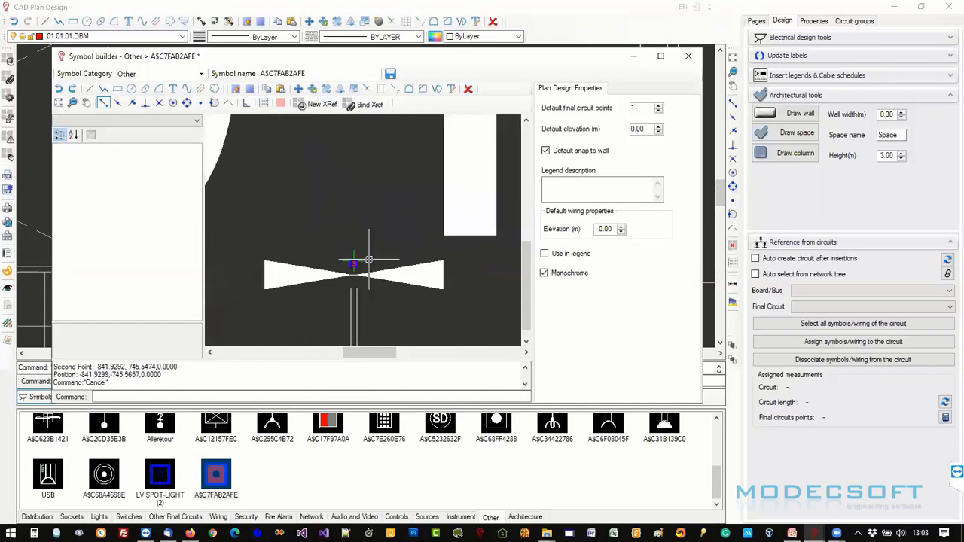
key(Escape)
scroll(359, 261, down, 5)
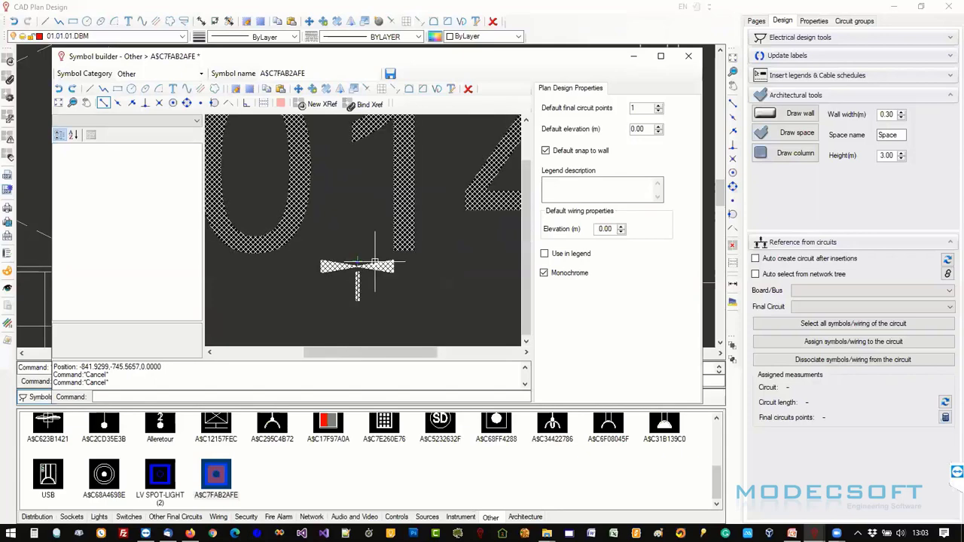
Delete the aligned dimension from the A$C7FAB2AFE symbol and close the Symbol builder.
click(358, 262)
key(Delete)
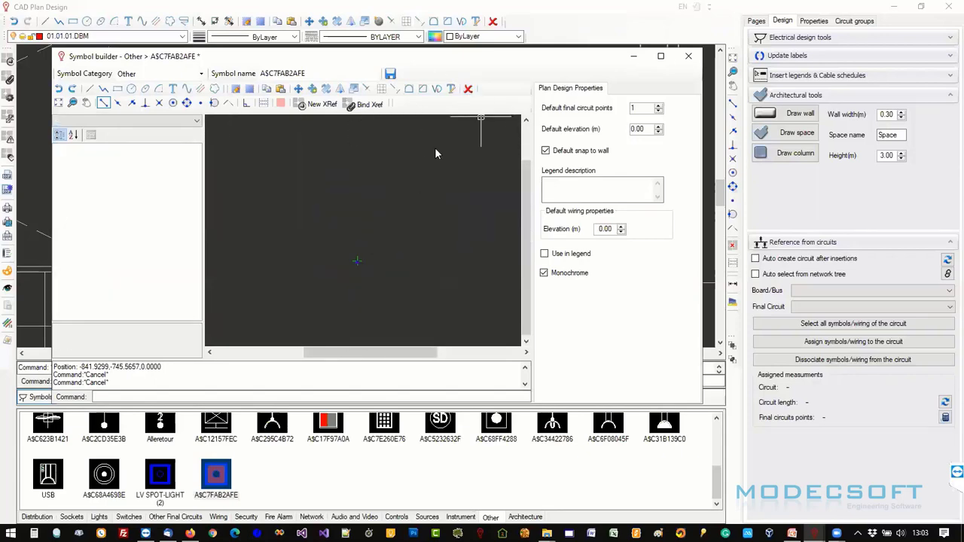
click(688, 56)
click(491, 308)
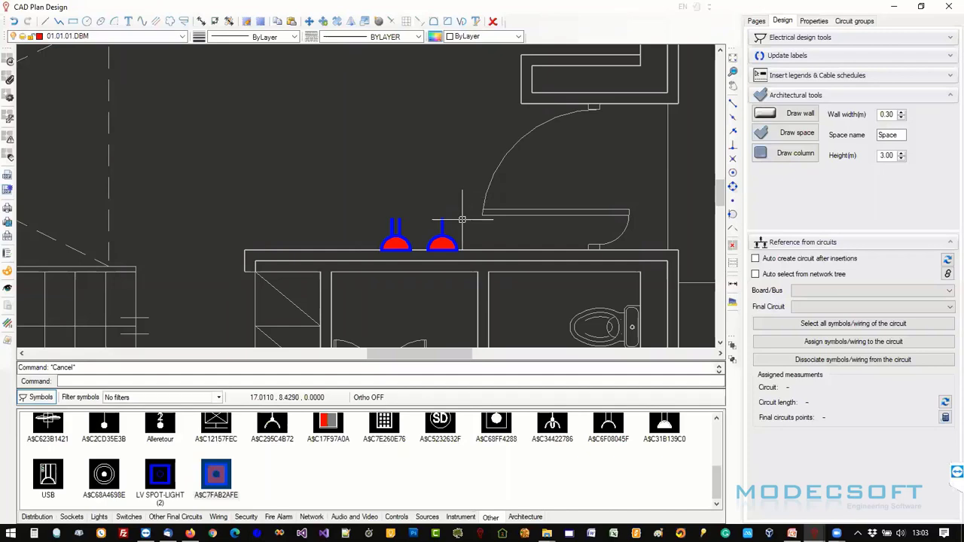
Switch the active page from DBM to CCTV and on to the POWER page.
scroll(461, 224, down, 4)
scroll(464, 225, down, 1)
scroll(464, 224, up, 3)
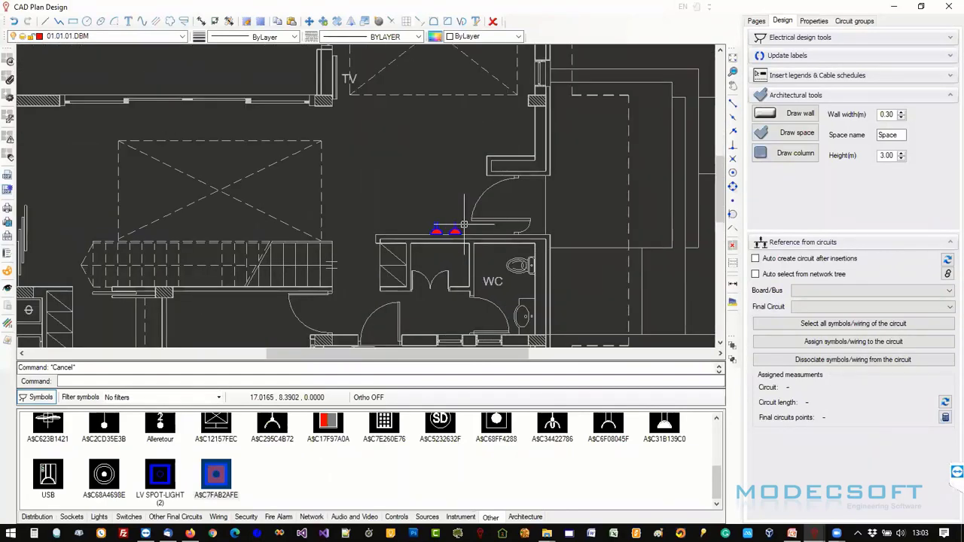
click(756, 21)
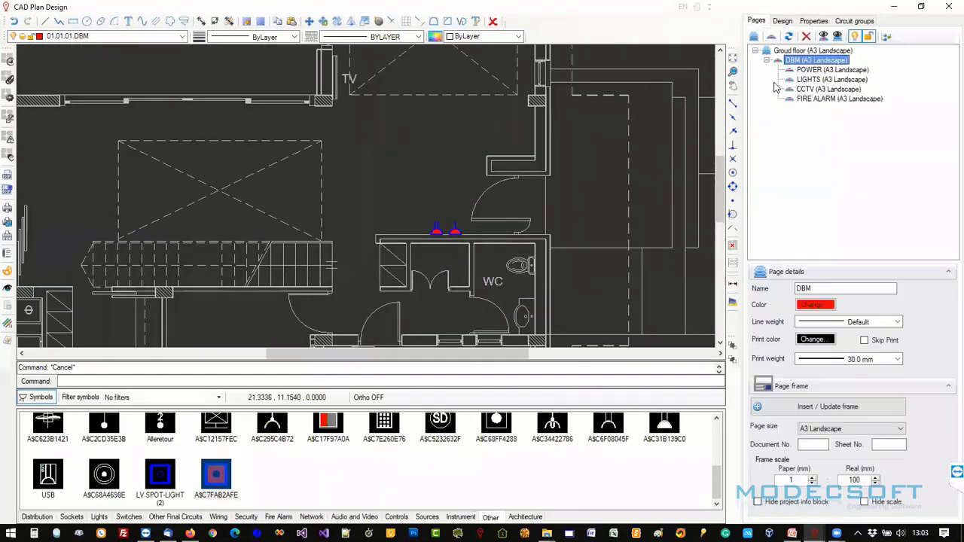
click(807, 70)
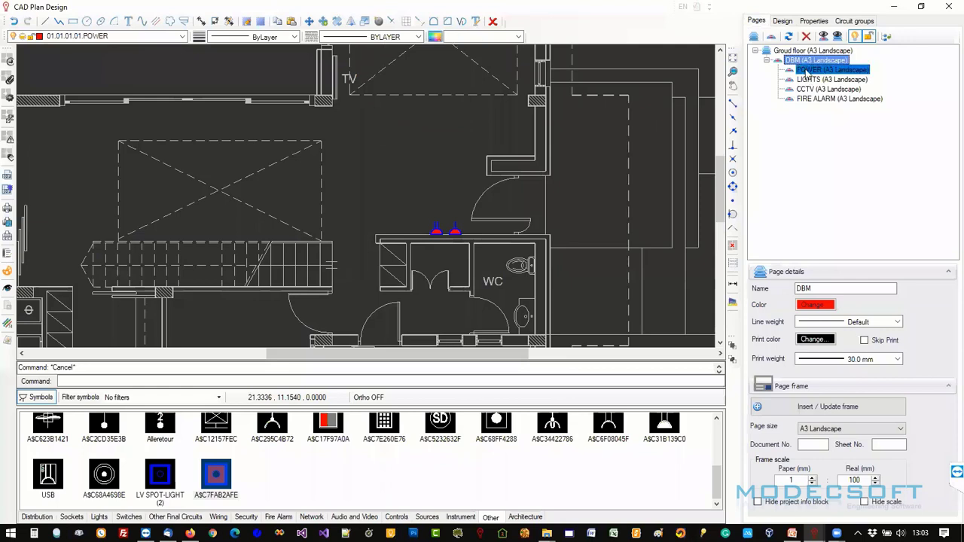
click(804, 88)
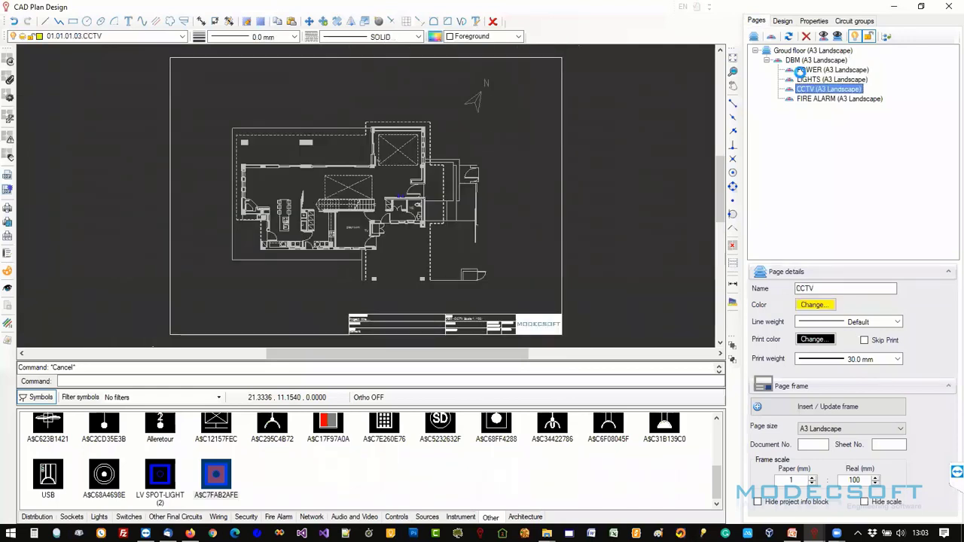
click(800, 71)
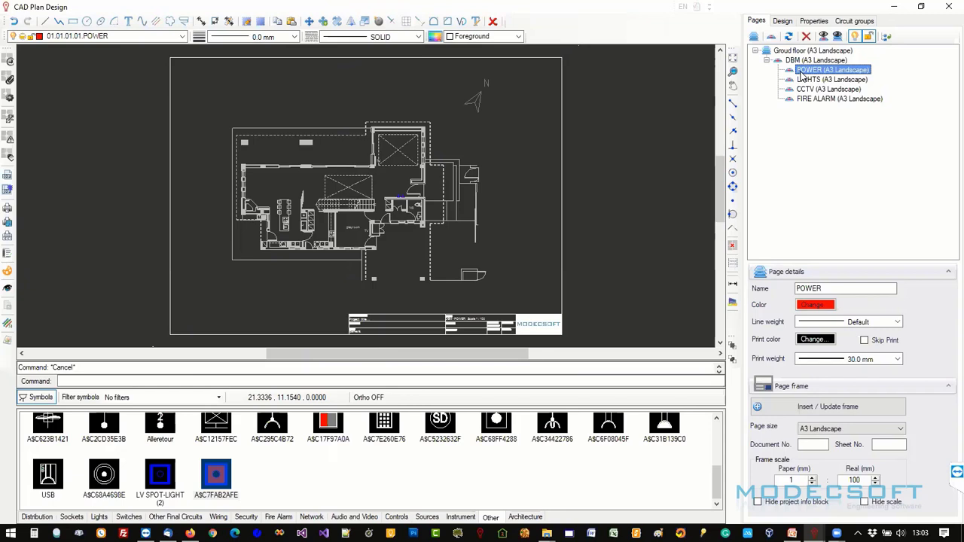
click(71, 517)
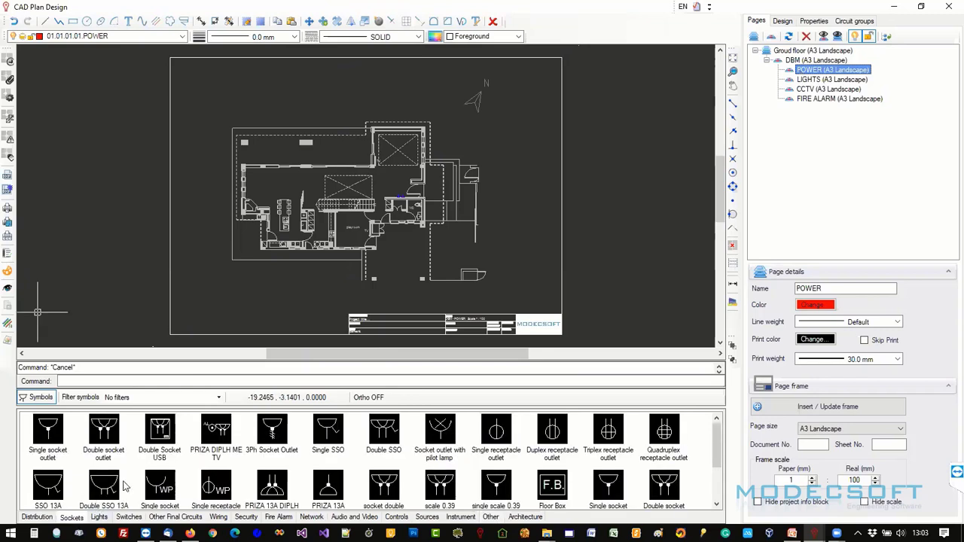
click(47, 430)
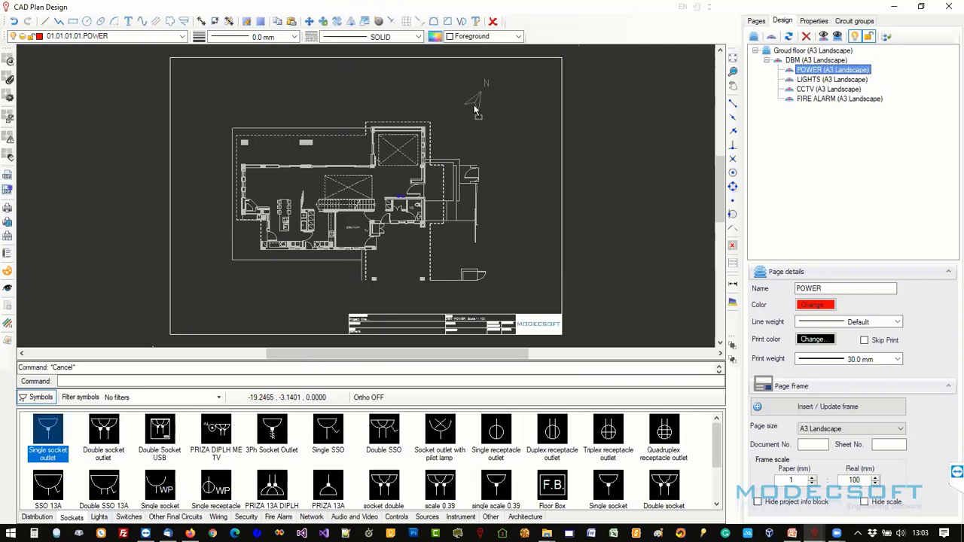
scroll(383, 194, up, 3)
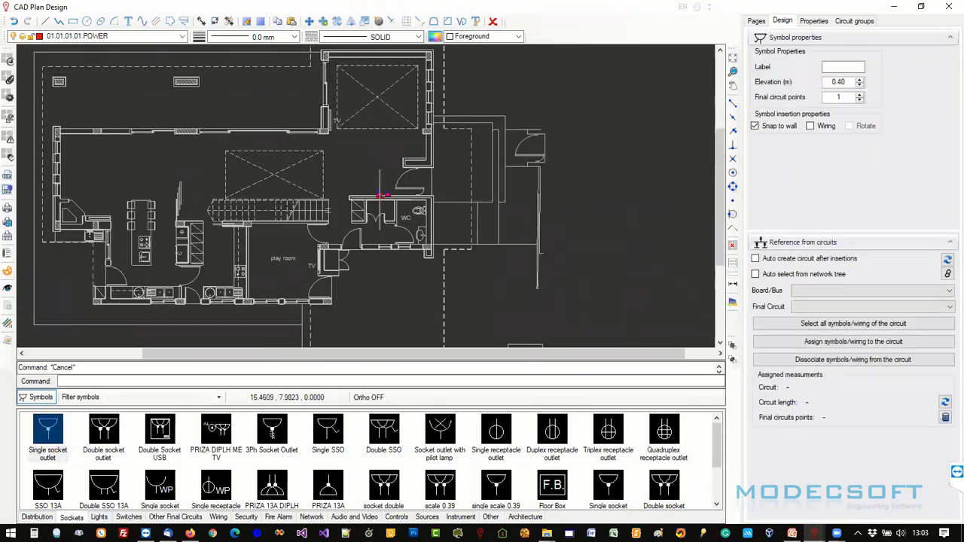
scroll(382, 194, up, 3)
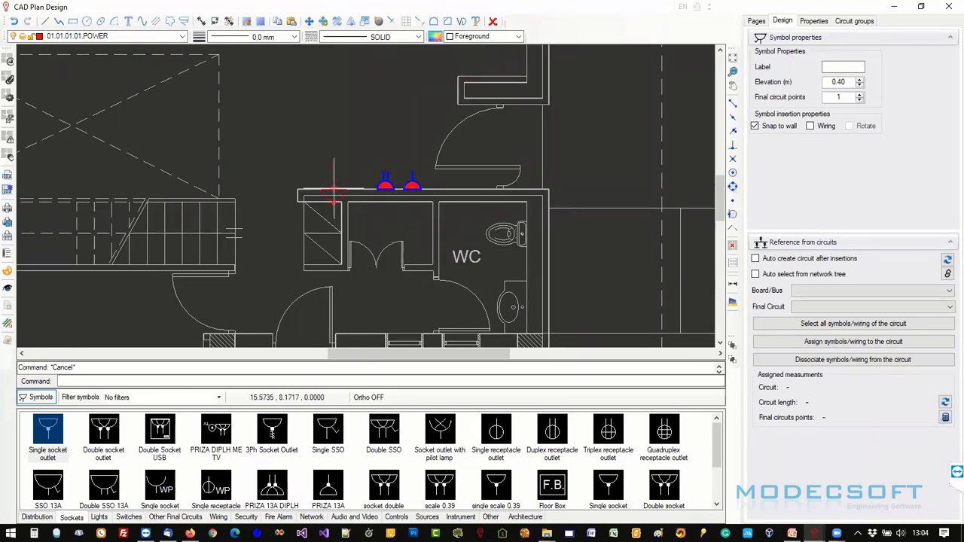
key(Escape)
click(498, 246)
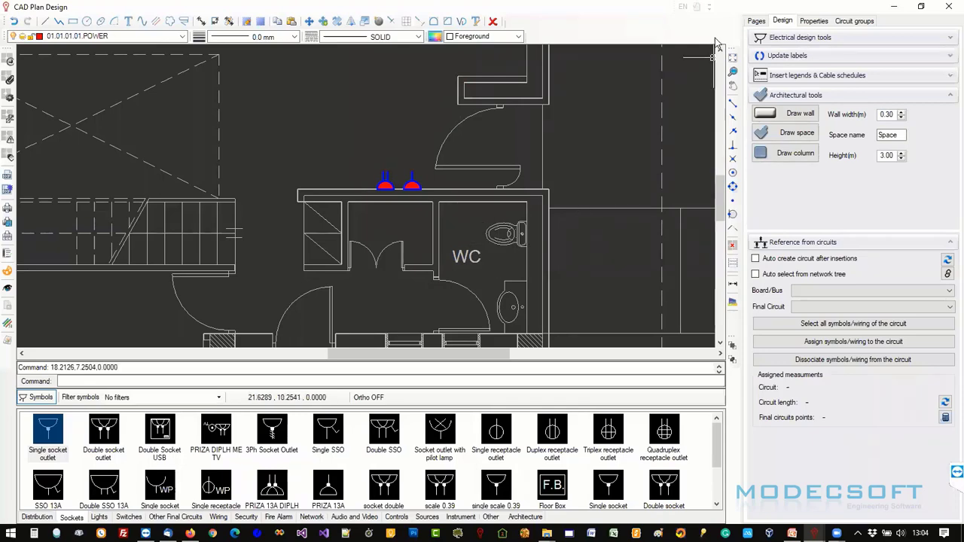
Make the DBM page active and delete the two socket symbols from the wall above the WC and cupboard.
click(756, 22)
click(809, 60)
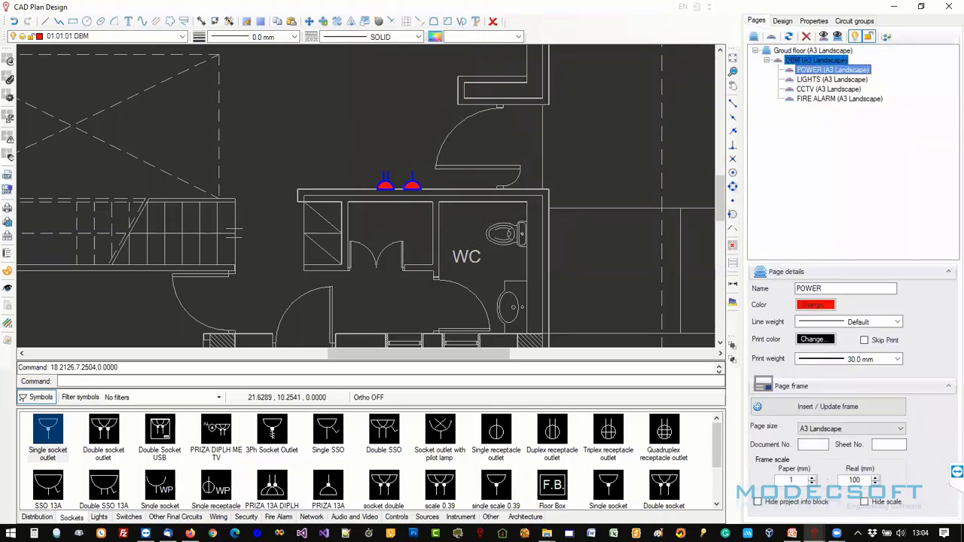
click(408, 193)
scroll(408, 192, up, 4)
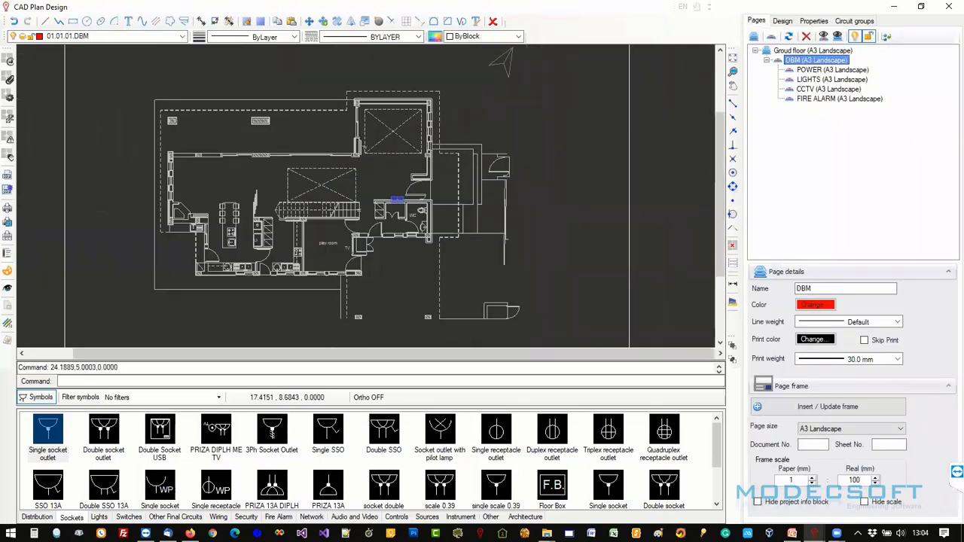
key(Escape)
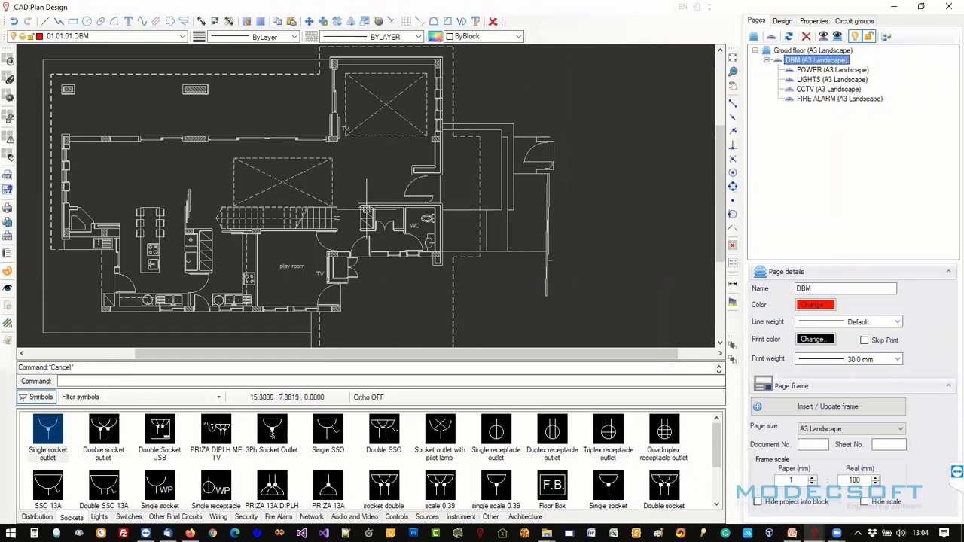
Insert the DB 12WAYS symbol from the Distribution category on the upper face of the wall above the cupboard beside the WC.
click(50, 518)
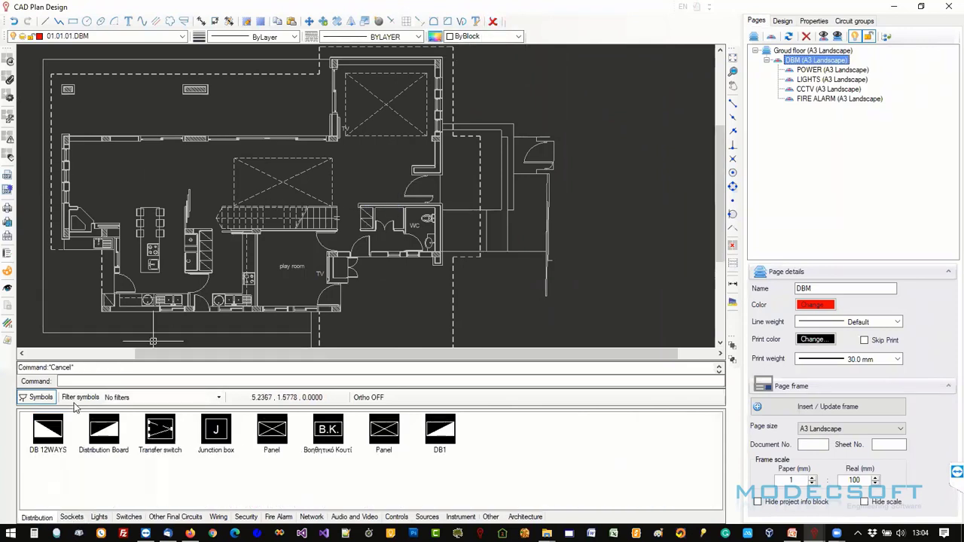
click(57, 431)
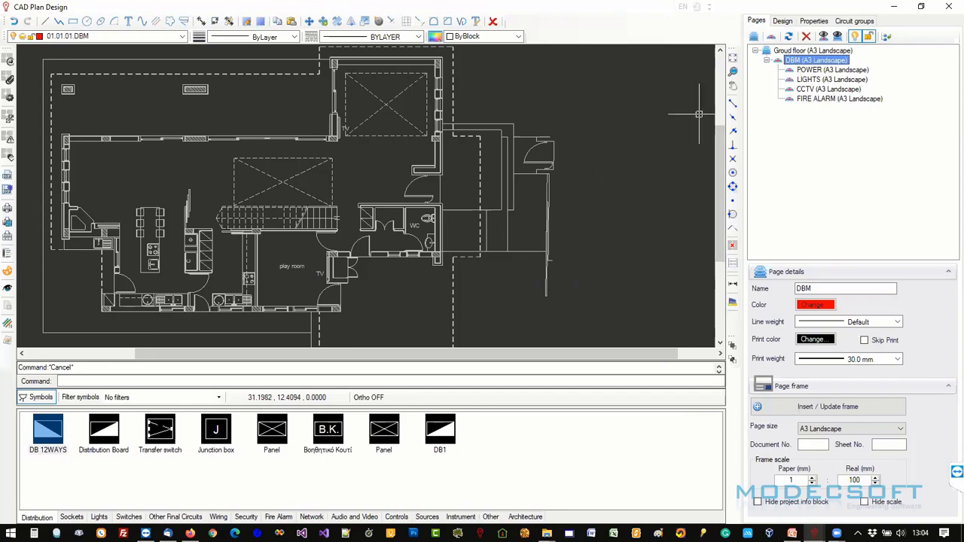
click(40, 455)
scroll(383, 190, up, 1)
scroll(382, 189, up, 2)
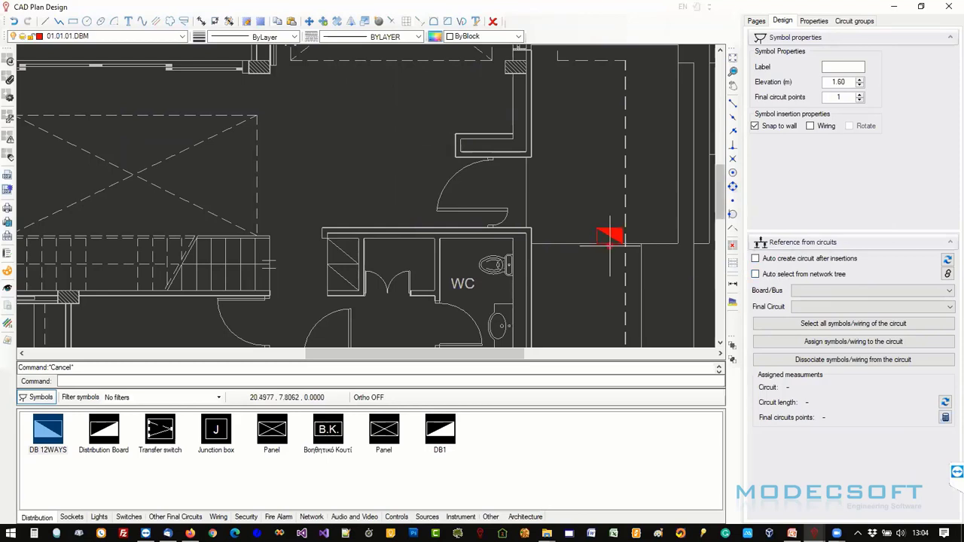
click(381, 226)
key(Escape)
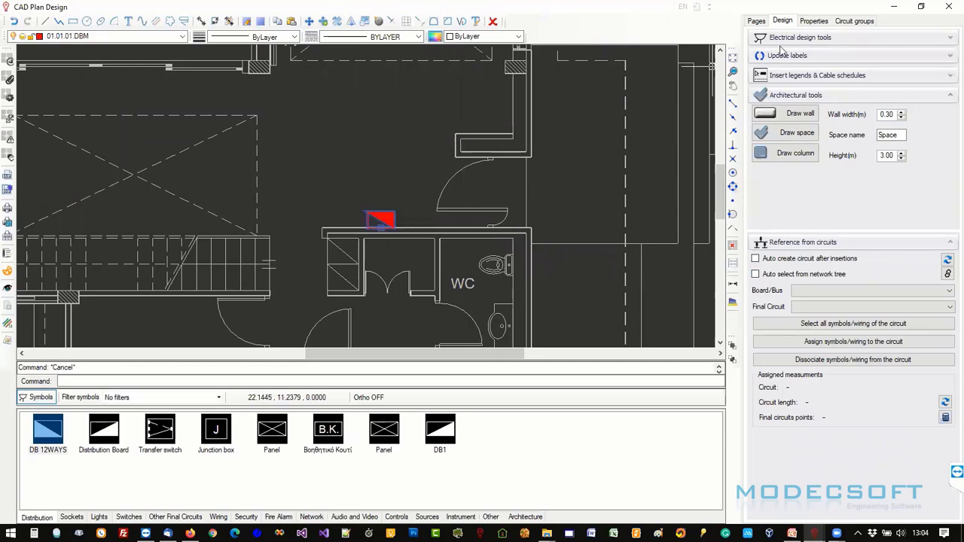
Open the elevation value of the inserted DB 12WAYS symbol for editing.
click(814, 21)
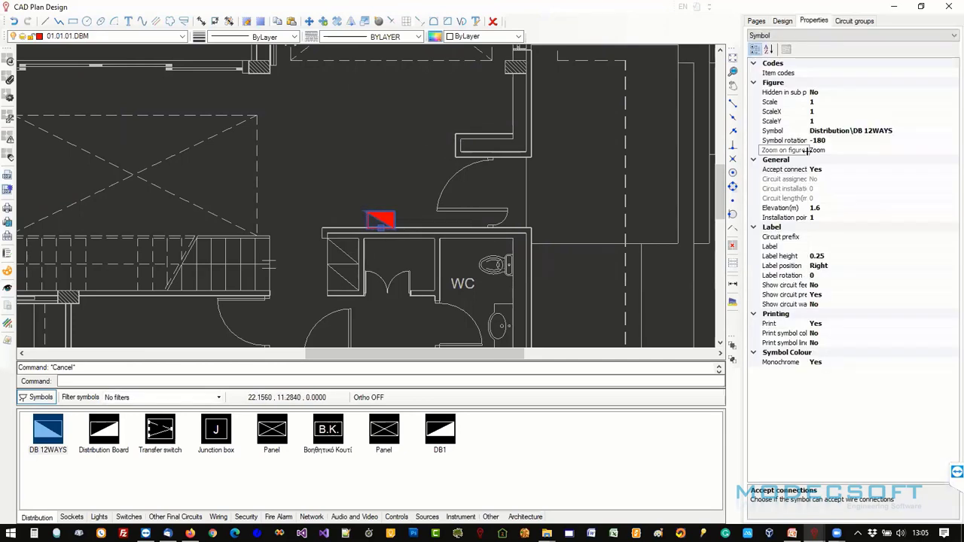
click(785, 142)
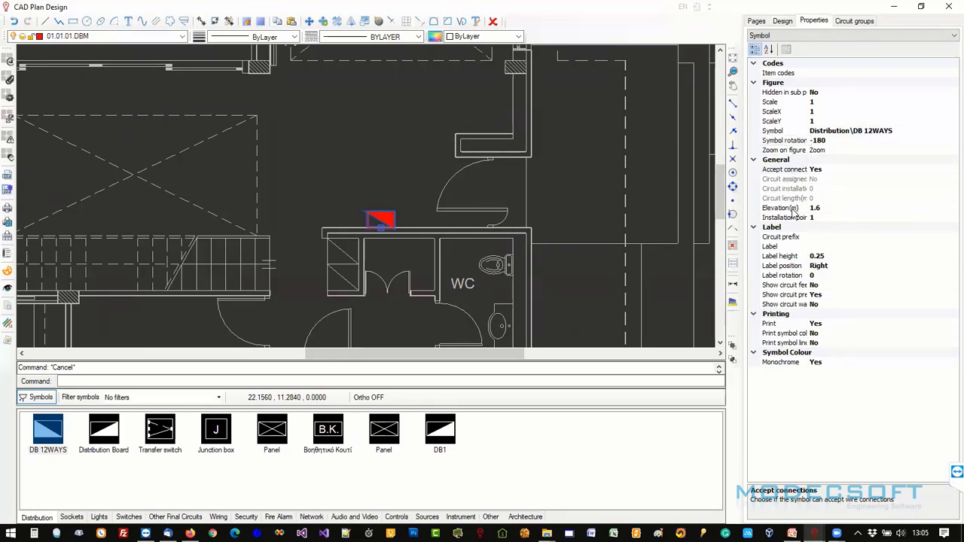
click(813, 209)
click(825, 209)
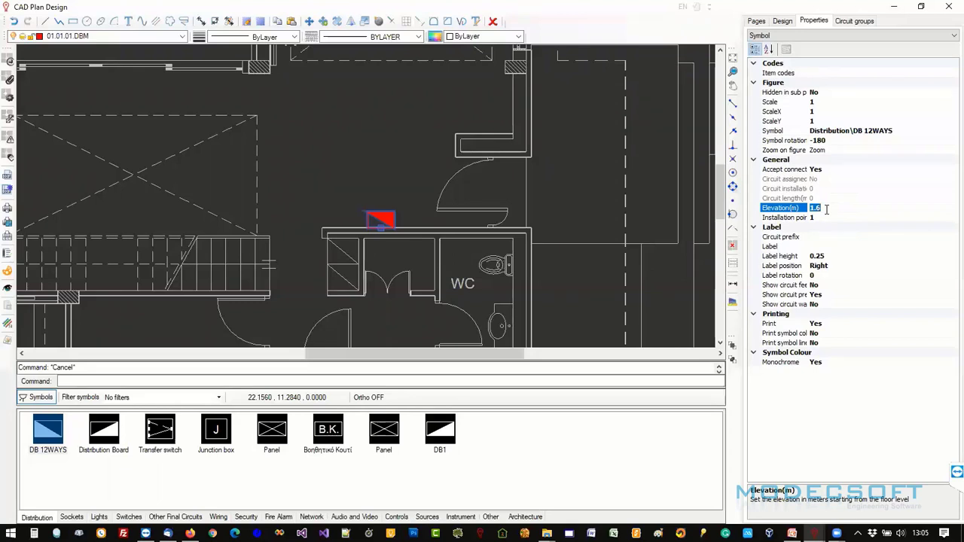
Label the distribution board symbol on the wall above the WC as db1.
click(381, 215)
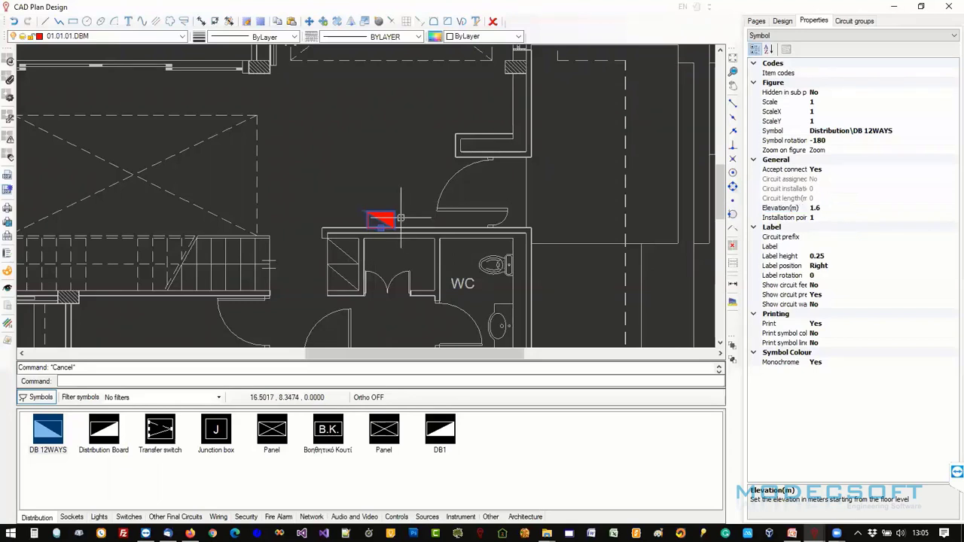
click(846, 243)
text(db)
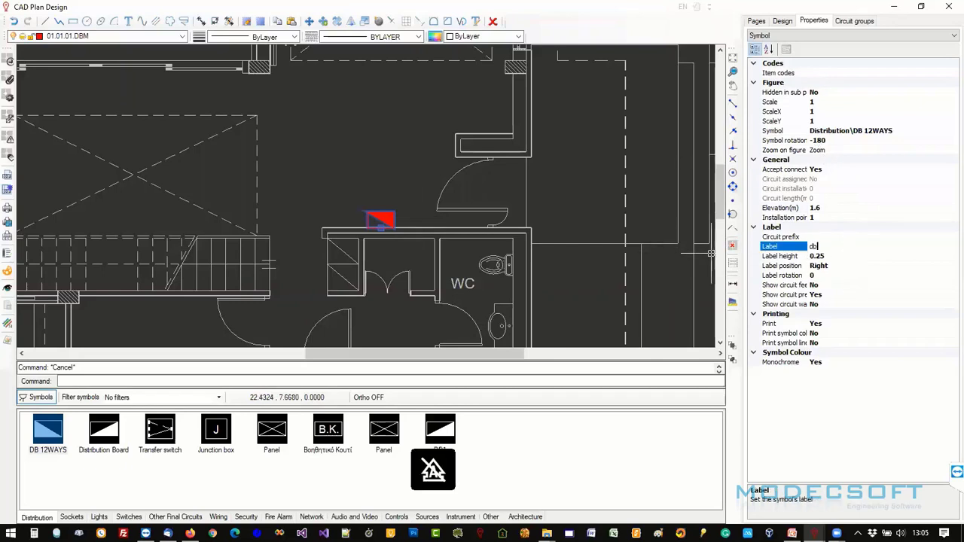
text(1)
key(Return)
Change the distribution board symbol's label to DBM.
click(845, 245)
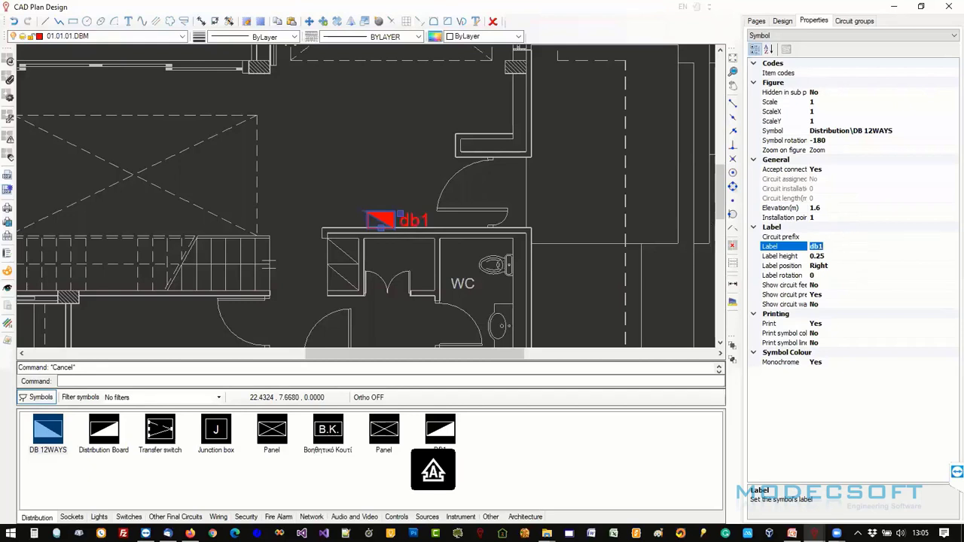
text(DMM)
key(Return)
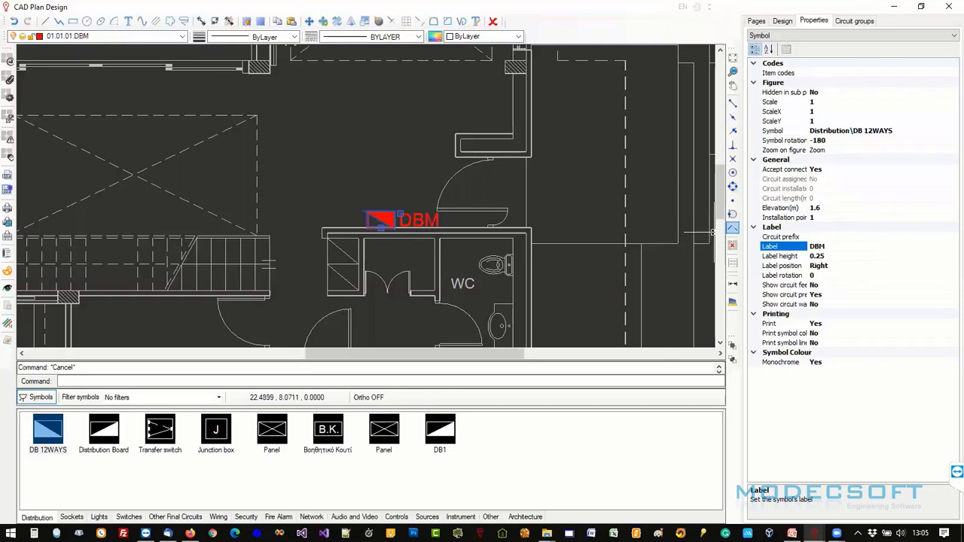
Move the DBM label freely around its symbol, ending above and to the left of it.
scroll(409, 224, up, 2)
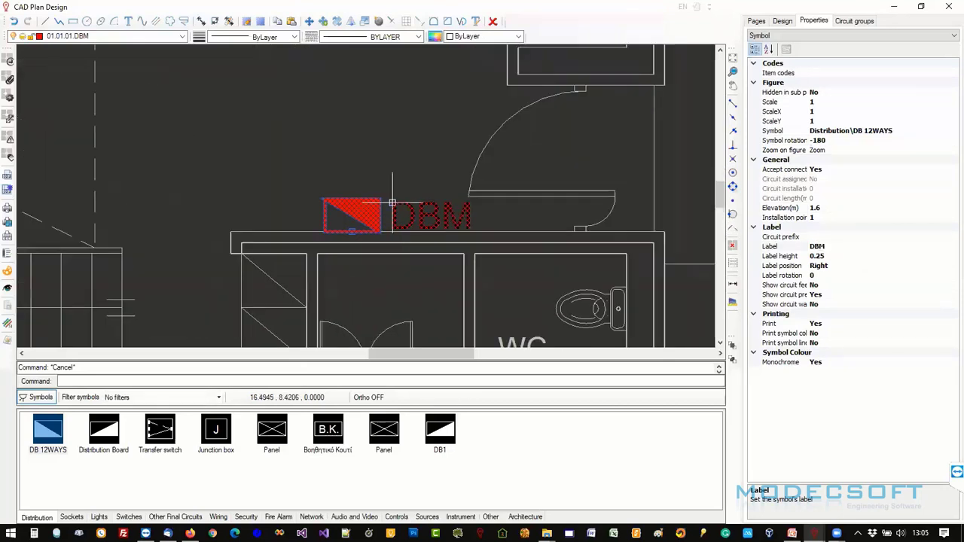
click(393, 202)
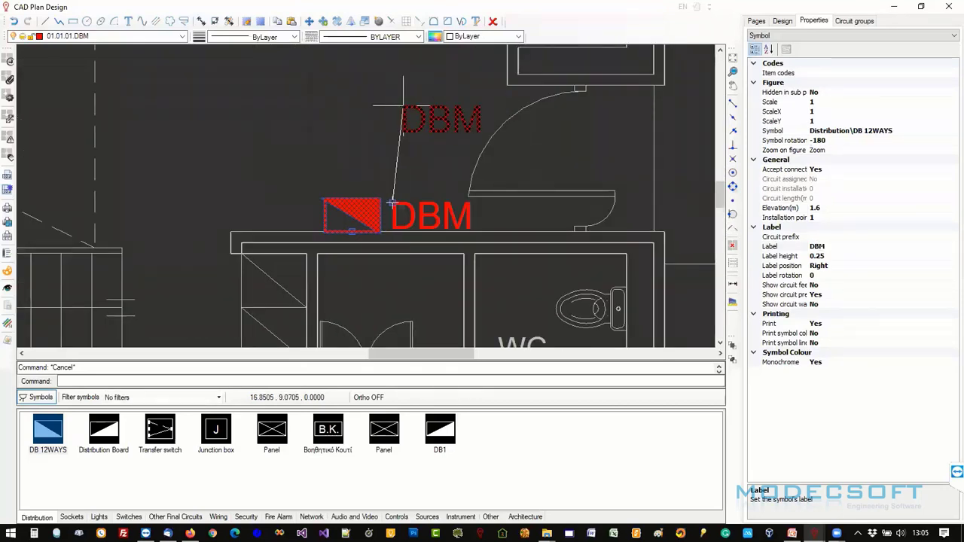
click(450, 224)
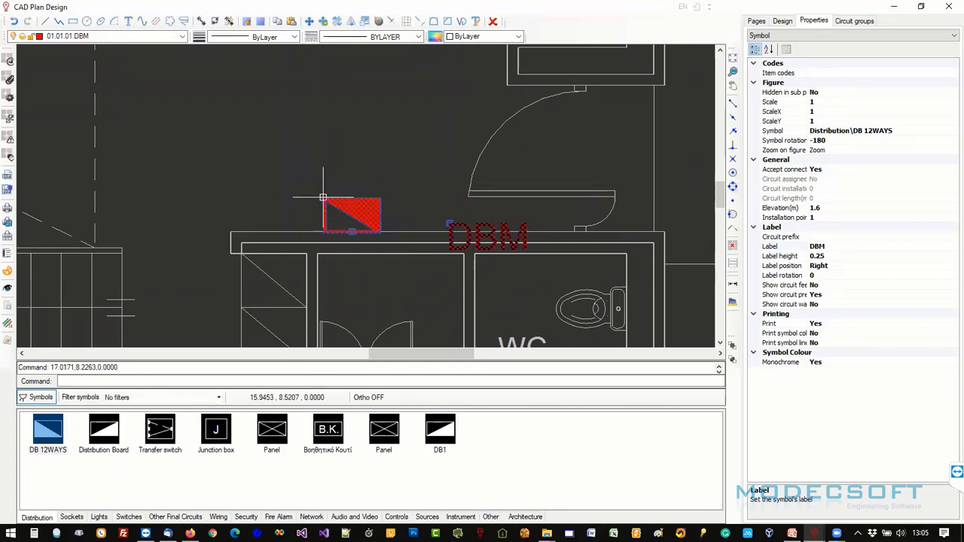
click(448, 223)
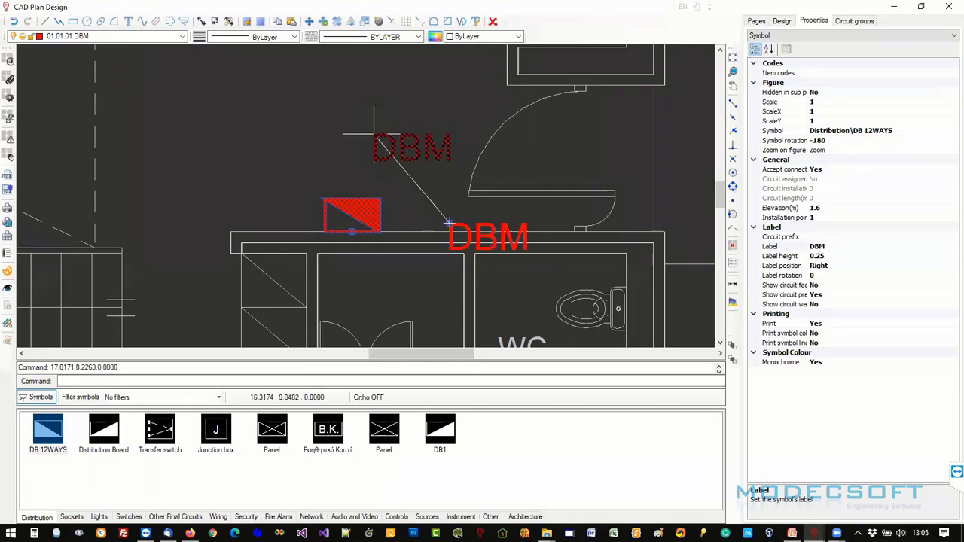
click(233, 154)
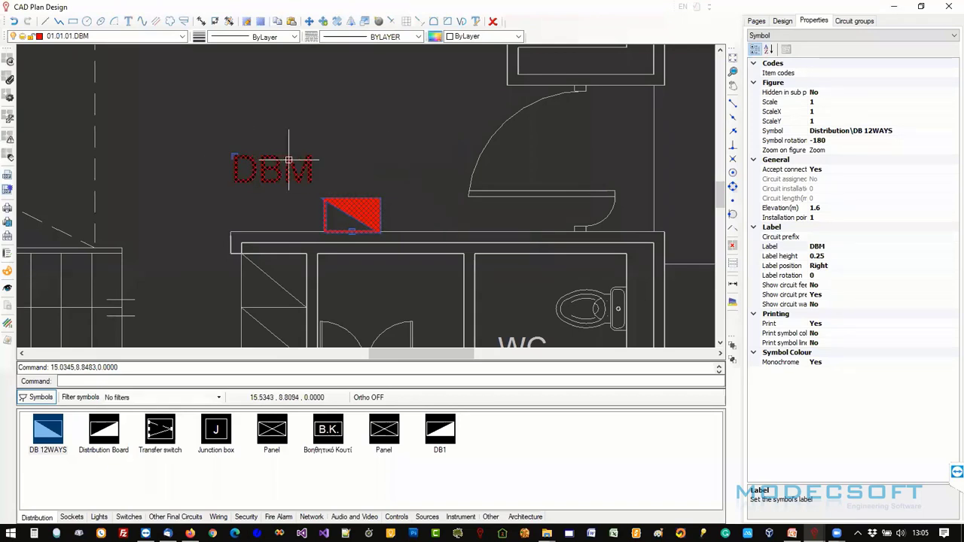
Move the distribution board symbol off the wall and place its label to its right, over the door.
click(352, 230)
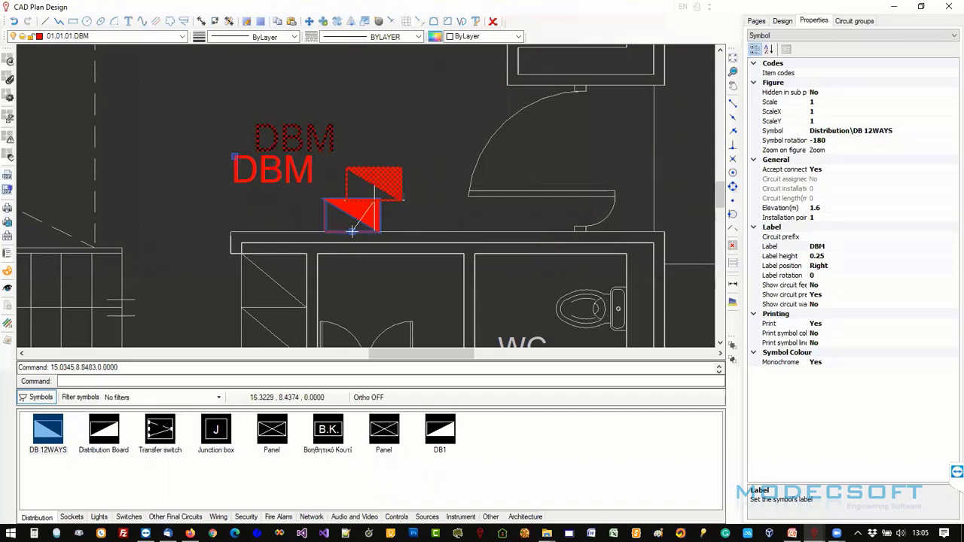
click(387, 199)
click(268, 125)
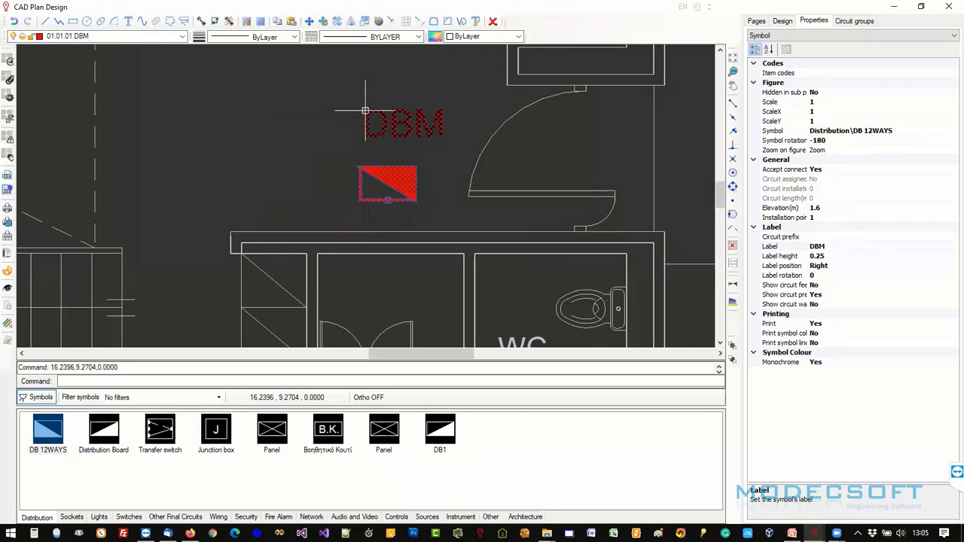
double_click(494, 170)
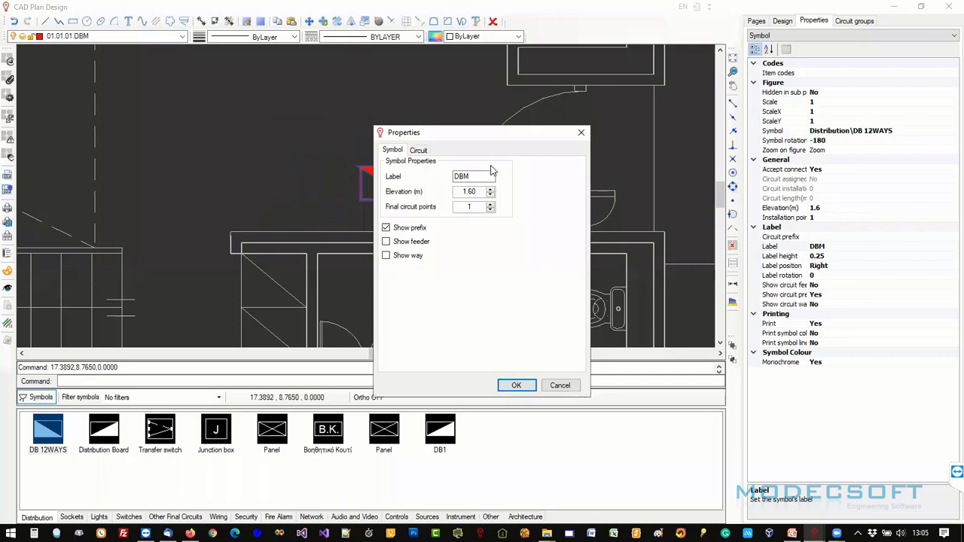
click(582, 133)
key(Escape)
Set the label position of the distribution board symbol to Top.
click(405, 190)
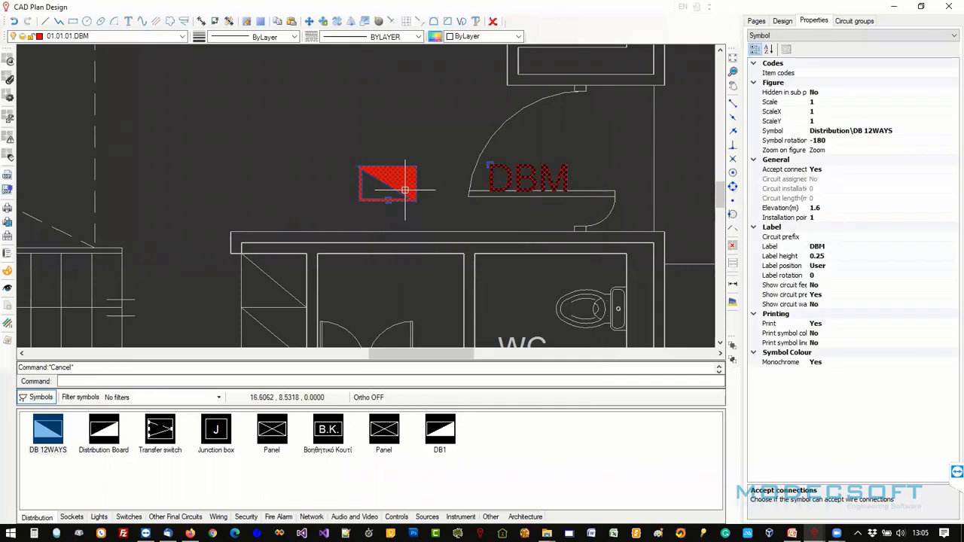
click(789, 267)
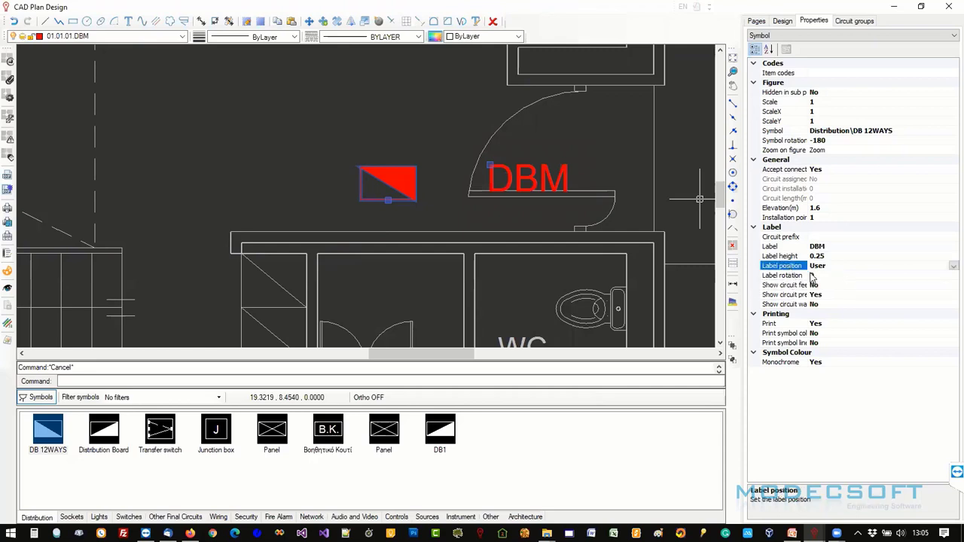
click(811, 265)
key(End)
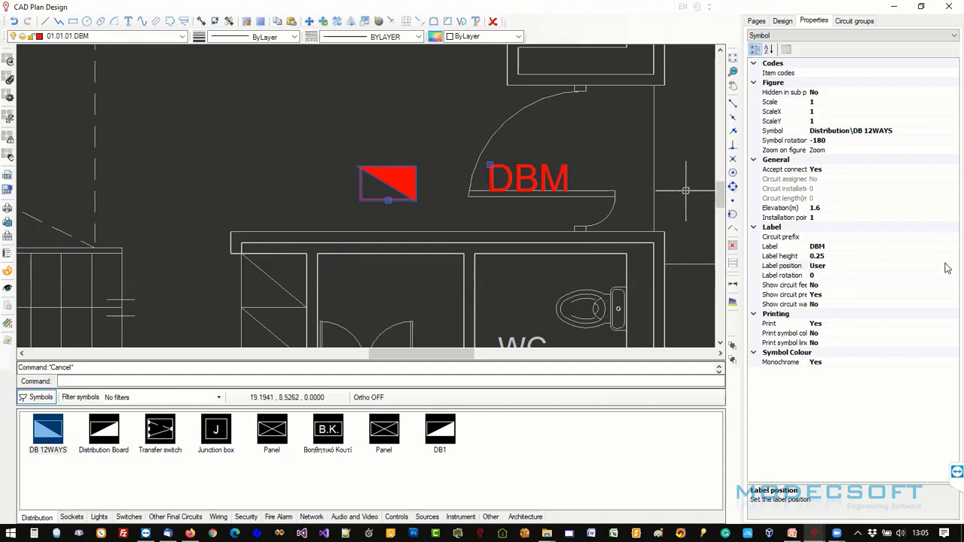
click(951, 267)
click(815, 276)
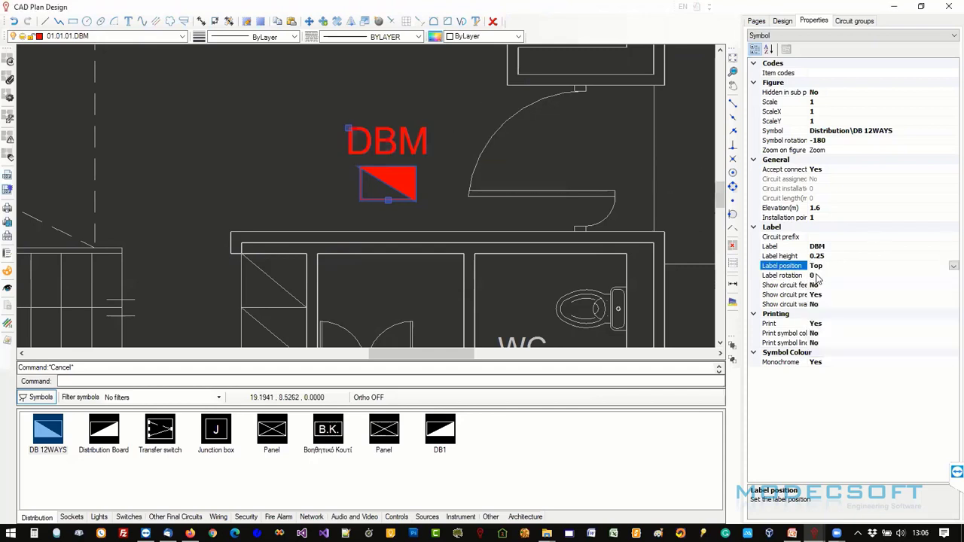
Change the DBM label position to Right.
click(952, 266)
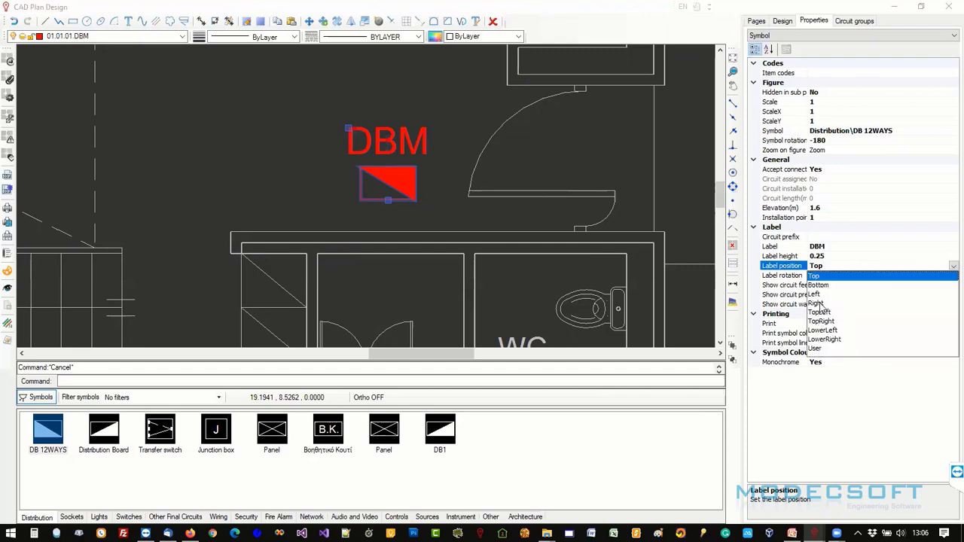
click(817, 303)
click(941, 276)
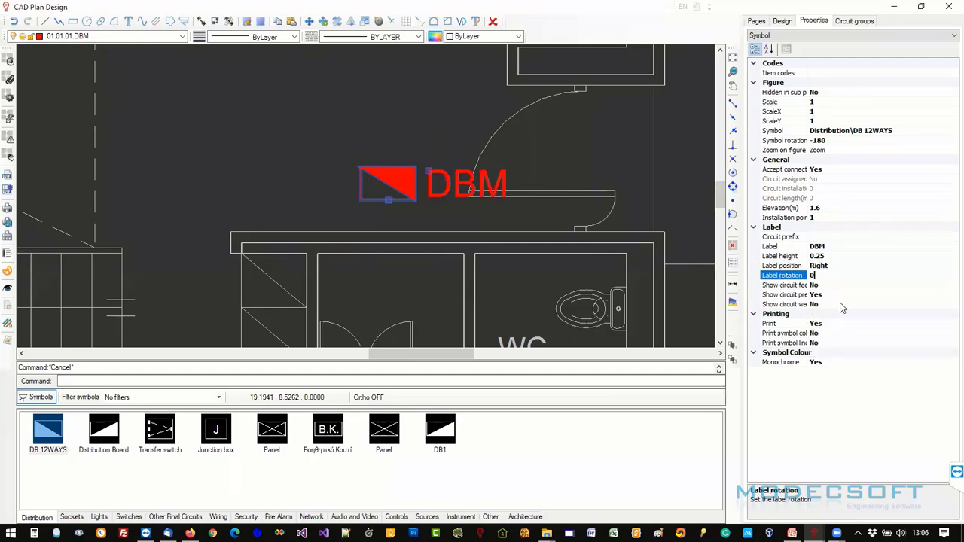
Set the DBM label position to Left.
click(931, 269)
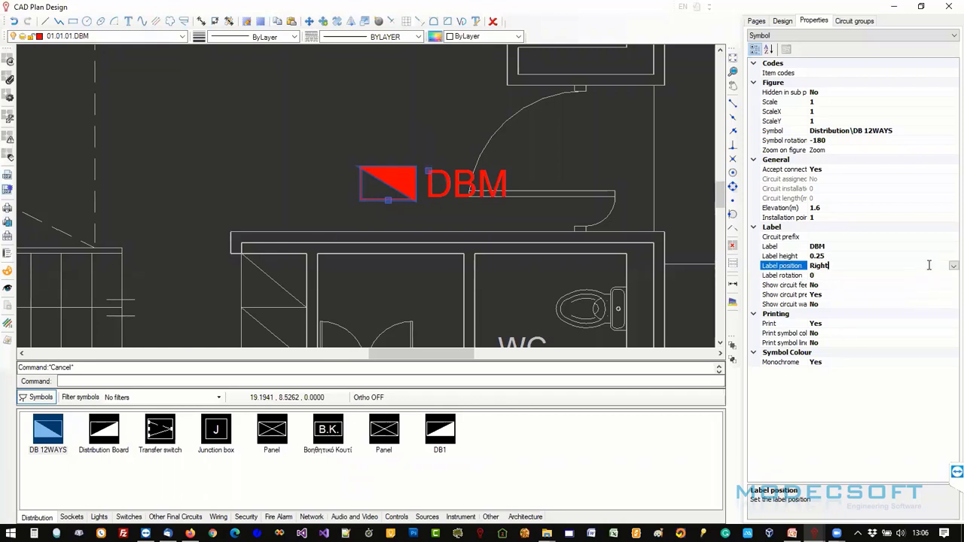
click(952, 266)
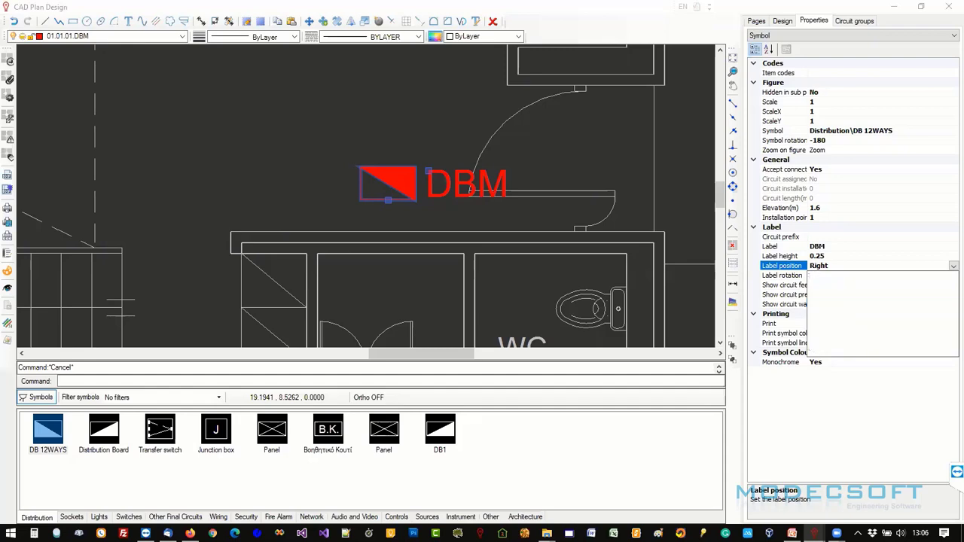
click(815, 295)
Move the distribution board symbol with its DBM label back against the wall above the WC.
scroll(189, 166, down, 5)
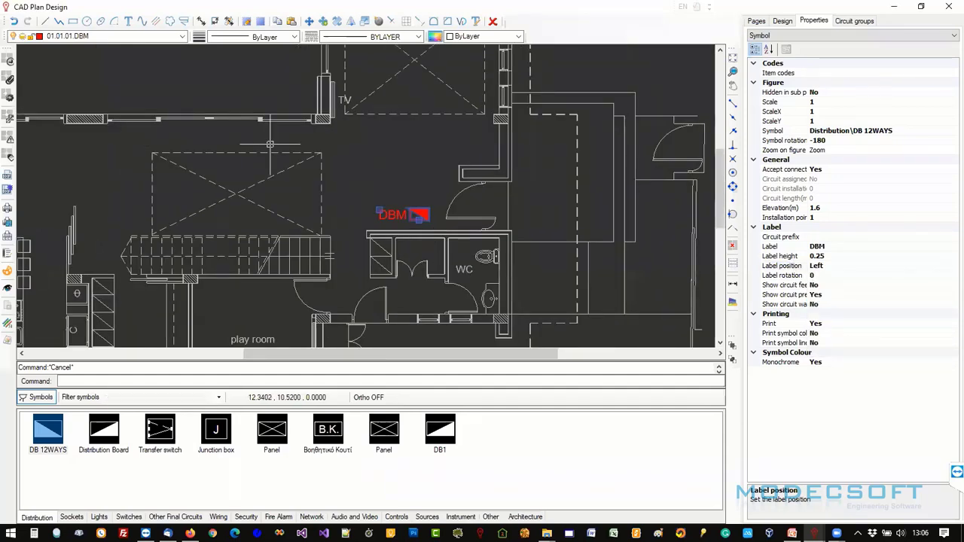
middle_drag(160, 139, 222, 140)
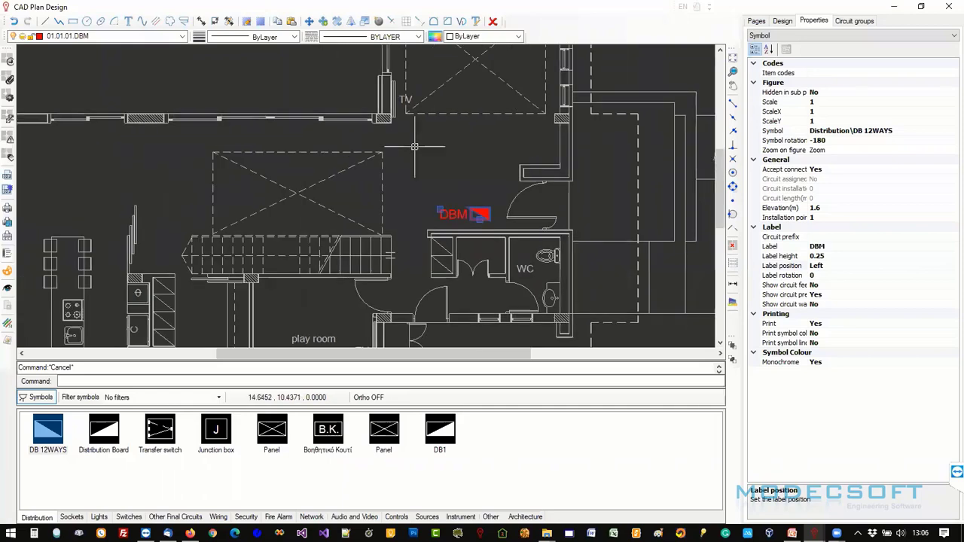
scroll(414, 147, down, 2)
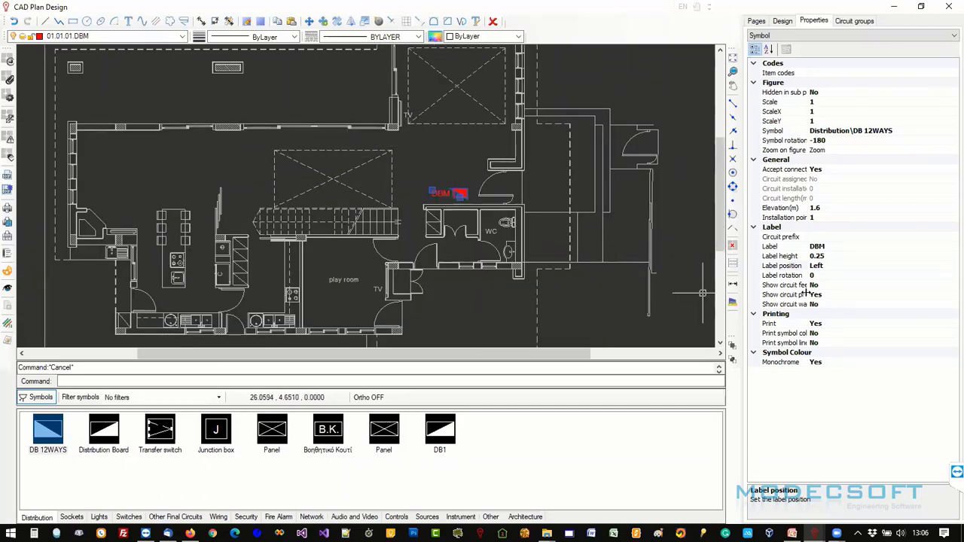
scroll(463, 192, up, 2)
scroll(435, 198, up, 1)
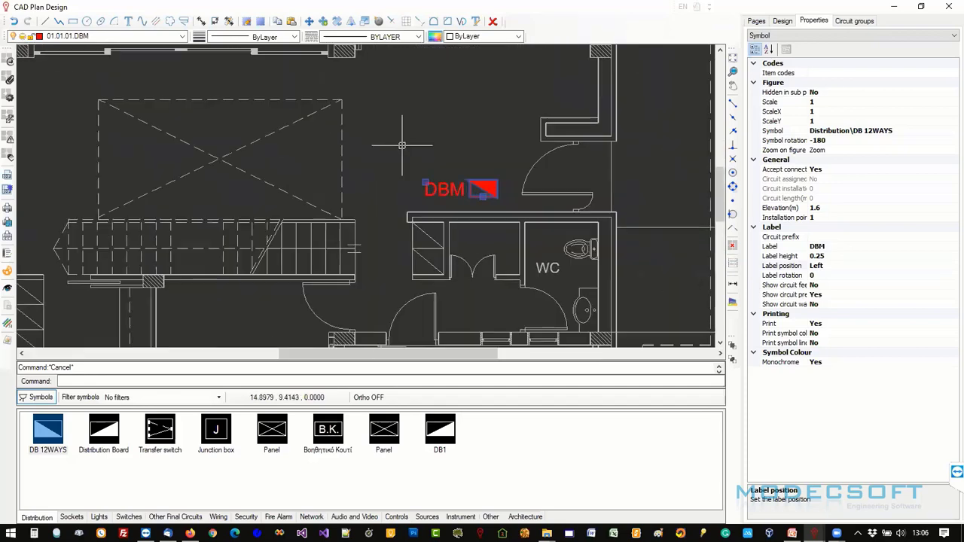
scroll(451, 166, down, 1)
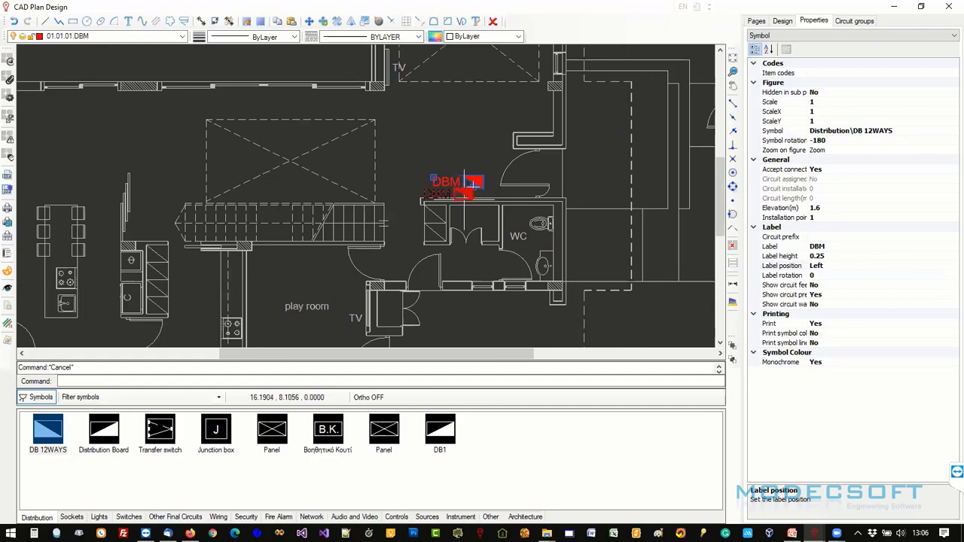
scroll(465, 194, up, 3)
scroll(462, 194, down, 3)
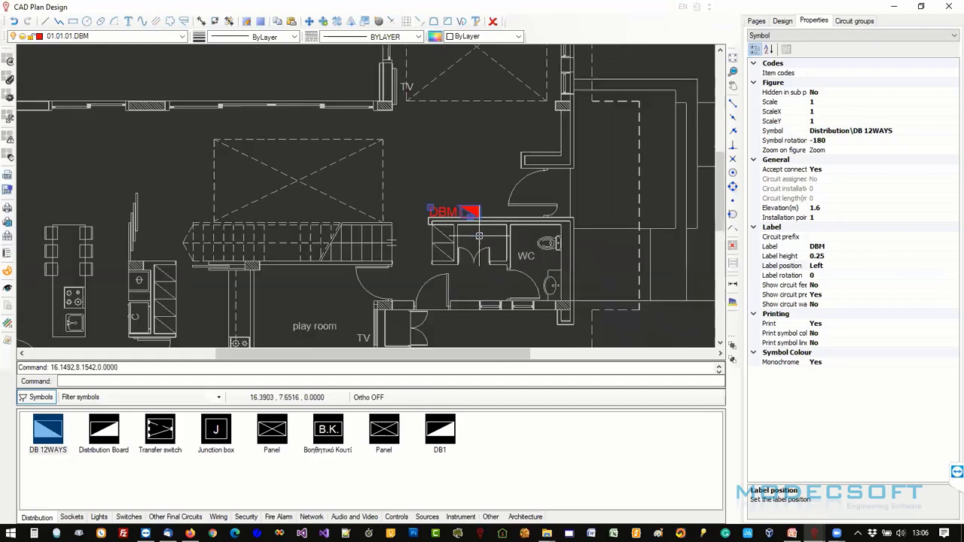
Make the POWER page under DBM the active page.
click(781, 22)
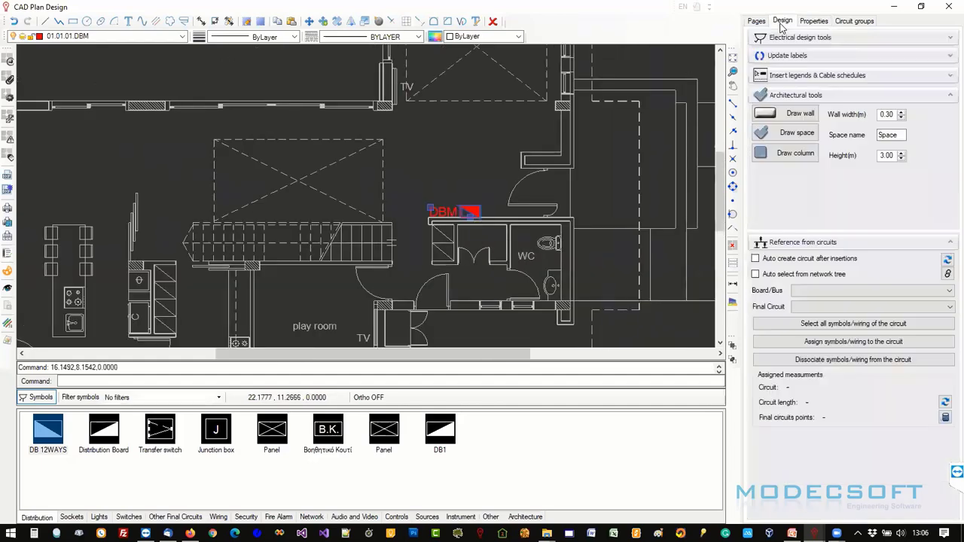
click(763, 22)
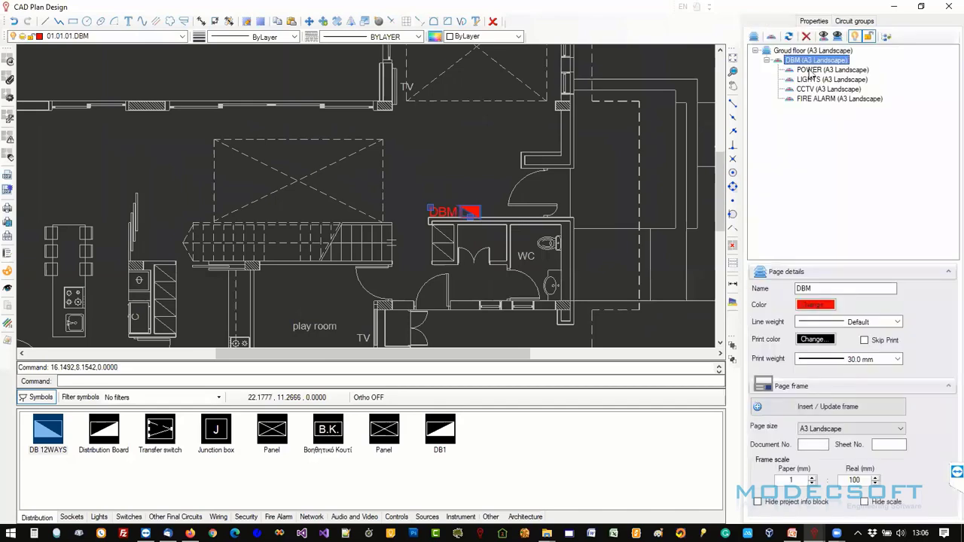
click(832, 70)
scroll(342, 188, up, 3)
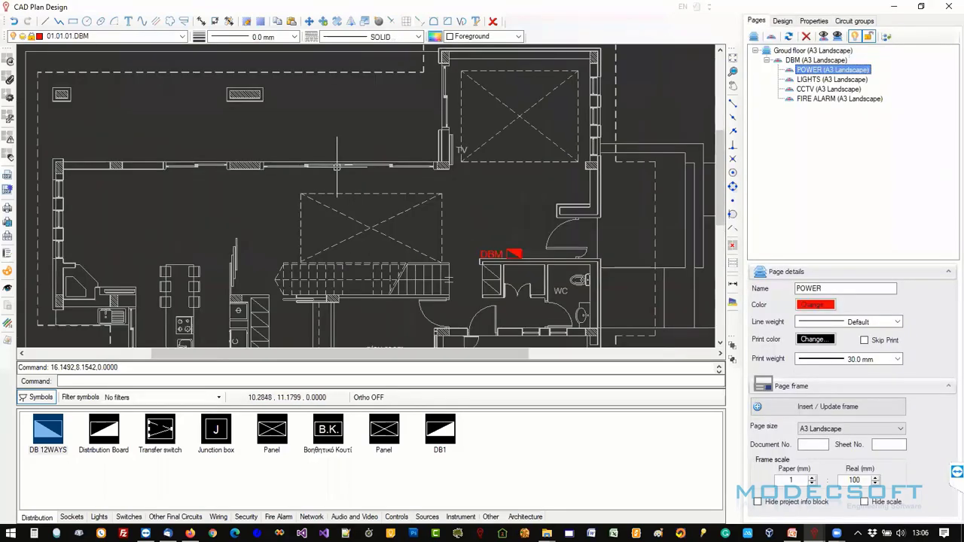
Open the Double socket outlet symbol from the Sockets category for editing.
click(72, 517)
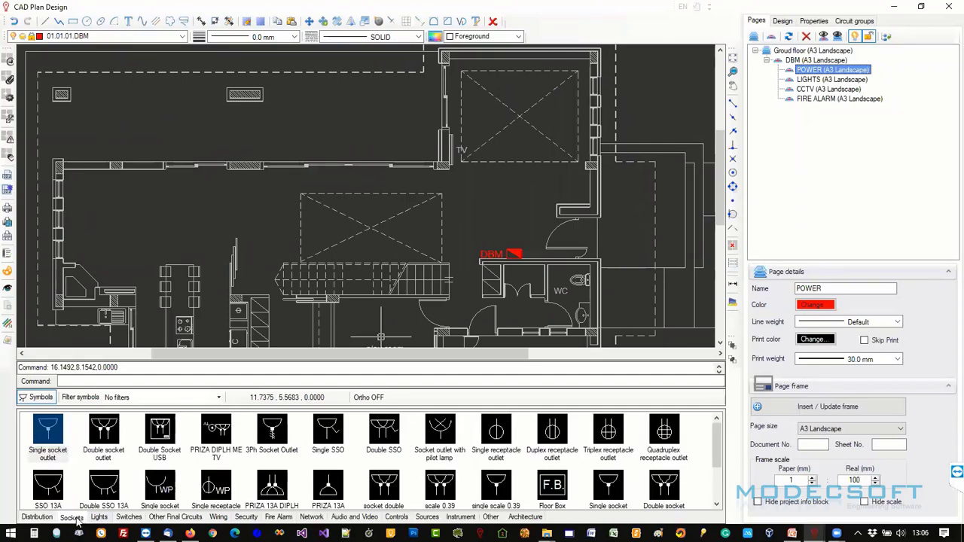
click(107, 435)
right_click(107, 438)
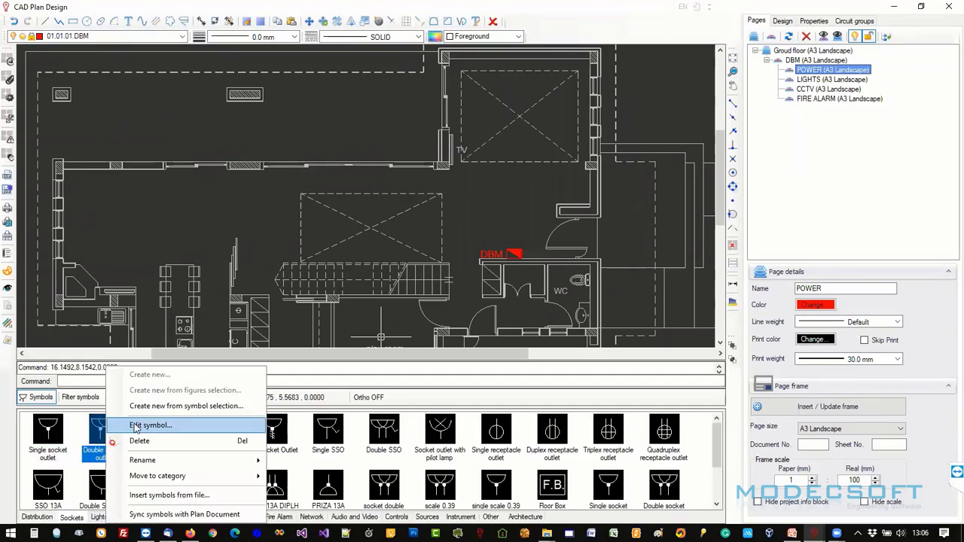
click(140, 426)
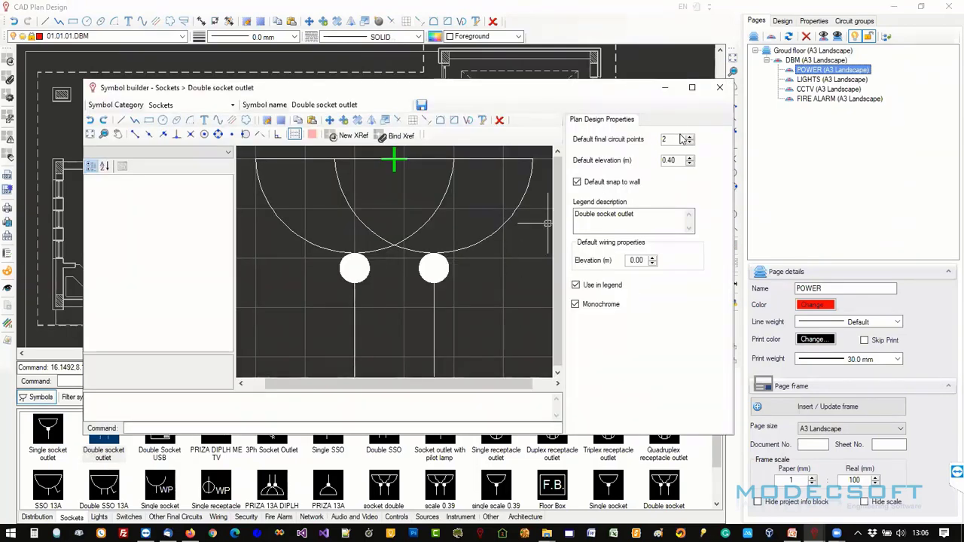
Set the double socket outlet's default final circuit points to 1 and save the symbol.
double_click(678, 140)
click(676, 160)
click(689, 164)
drag(581, 215, 635, 216)
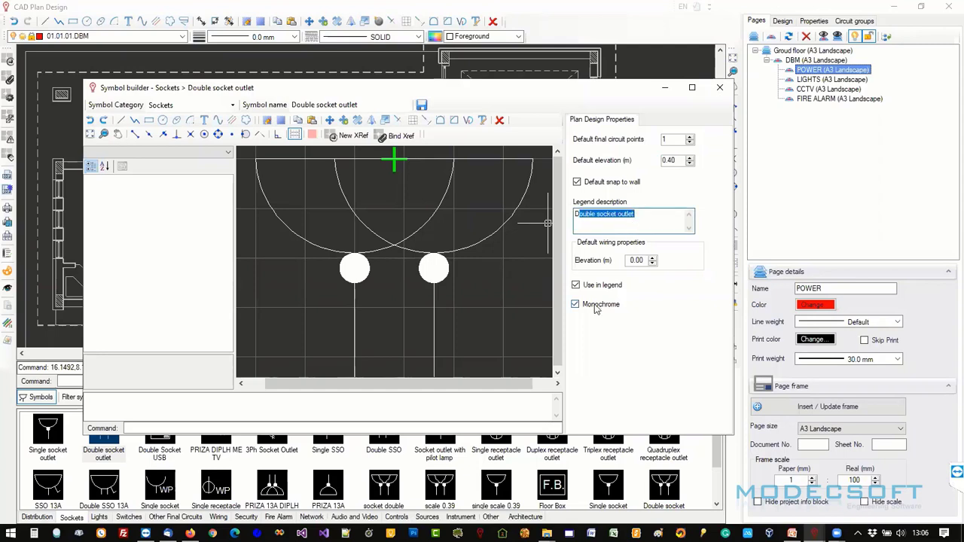
click(631, 261)
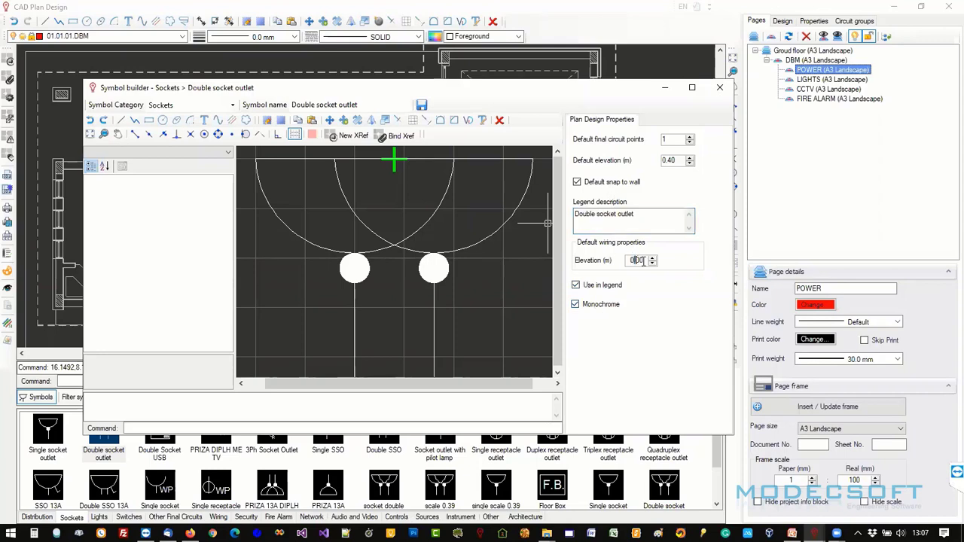
click(421, 108)
click(519, 311)
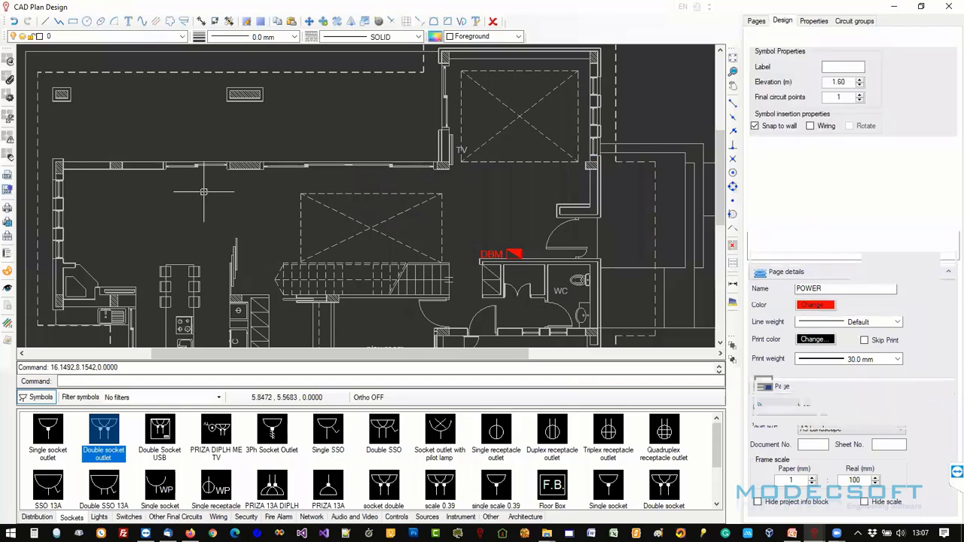
Place two double socket outlets on the inside of the long window wall, one at each hatched column.
scroll(222, 174, up, 3)
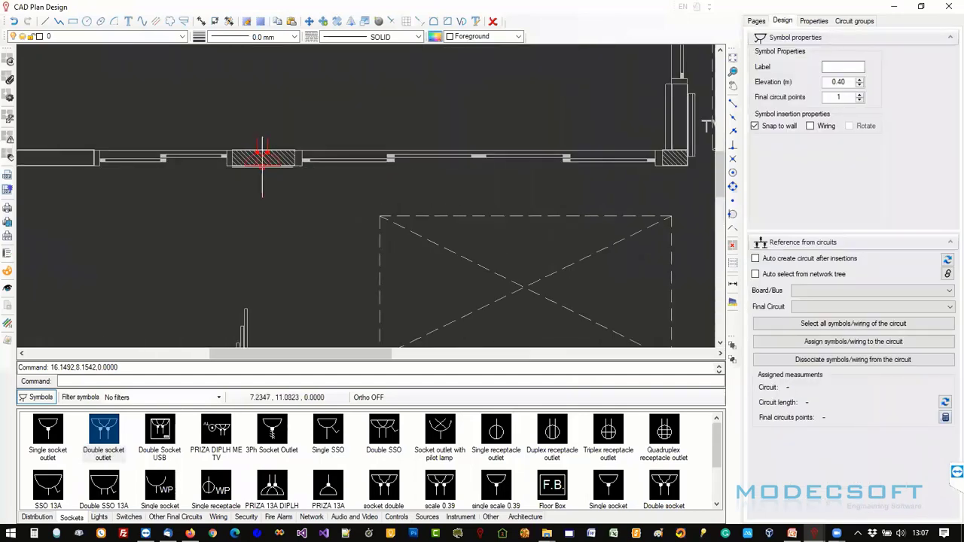
click(267, 170)
middle_drag(645, 201, 588, 204)
click(624, 171)
middle_drag(512, 214, 243, 206)
scroll(258, 201, down, 2)
middle_drag(371, 164, 365, 254)
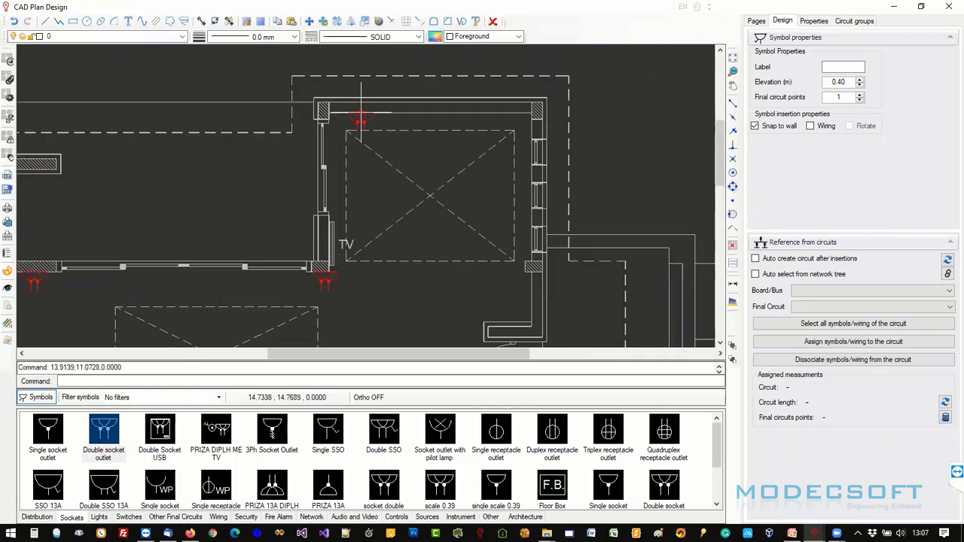
Place four more double socket outlets, two on the TV area's upper wall and two along the wall leading down to the entrance.
click(361, 115)
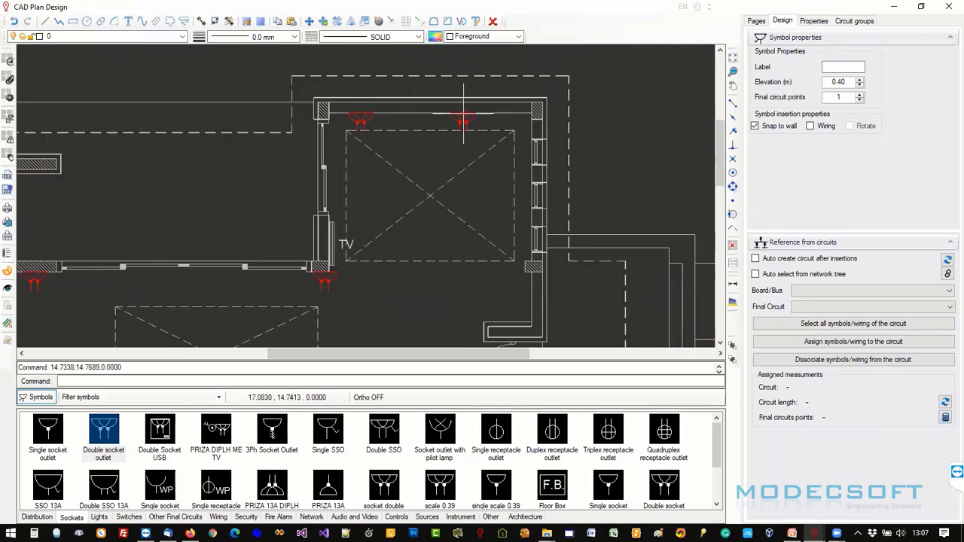
click(474, 114)
click(527, 220)
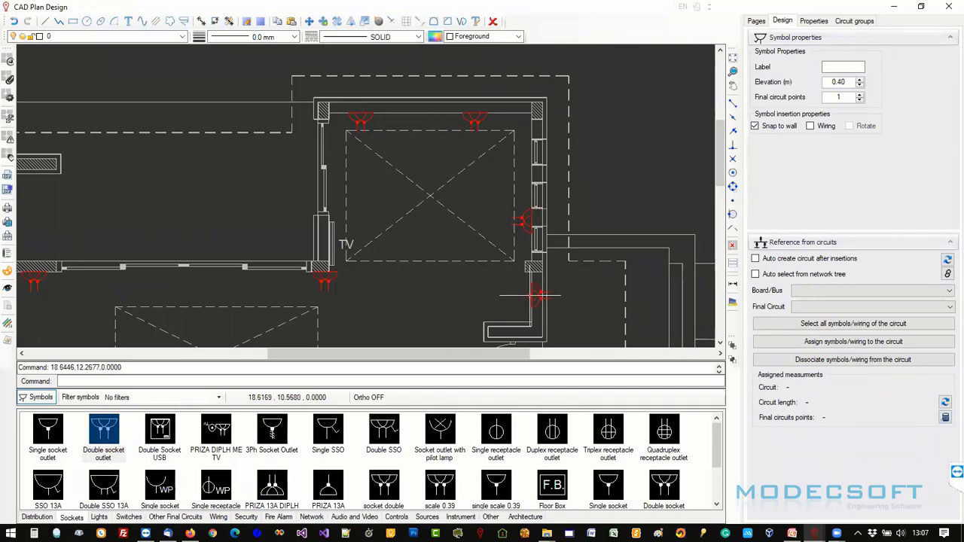
click(536, 296)
Place two double socket outlets along the upper side of the staircase, one near each end, and finish inserting.
middle_drag(437, 271, 444, 147)
scroll(442, 214, down, 1)
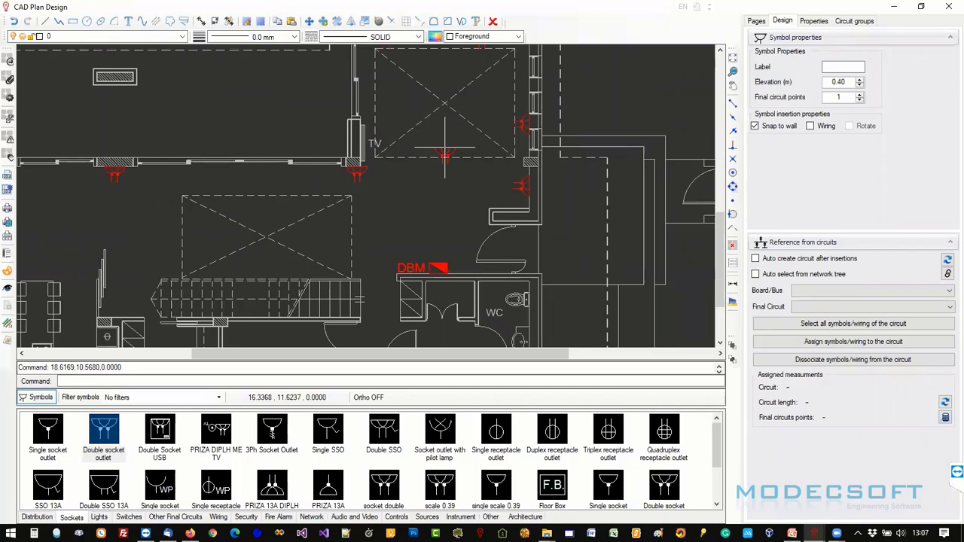
scroll(444, 147, down, 1)
click(221, 253)
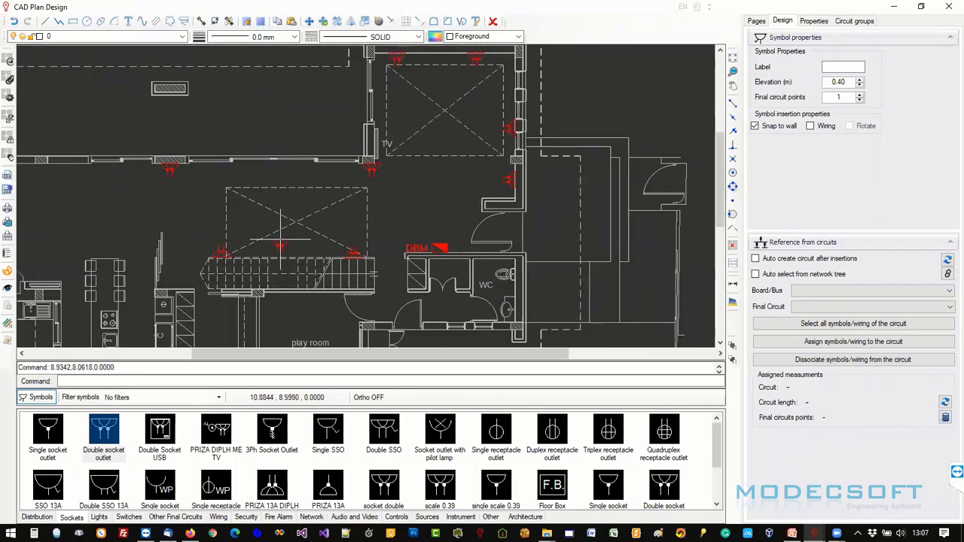
key(Escape)
middle_drag(167, 112, 233, 134)
scroll(229, 154, down, 3)
click(187, 96)
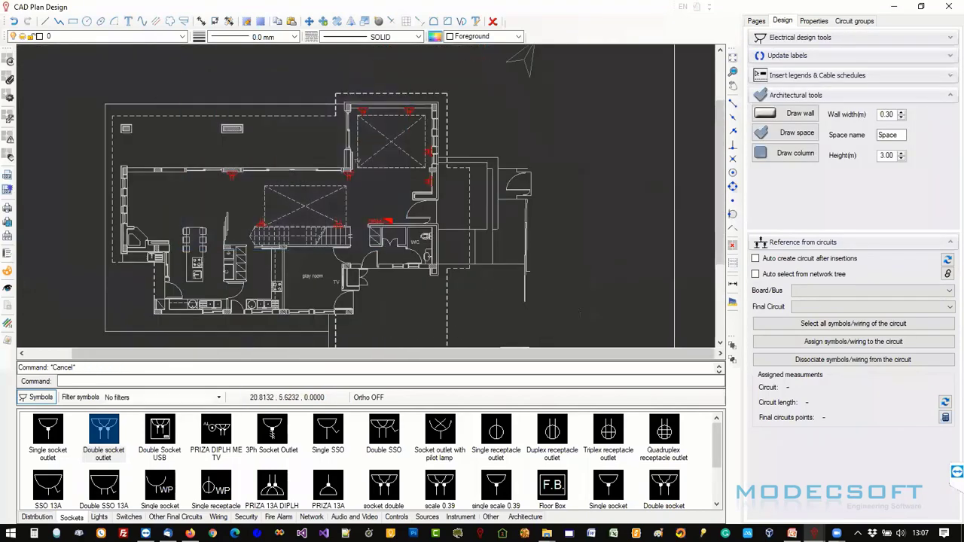
click(471, 268)
scroll(406, 225, up, 4)
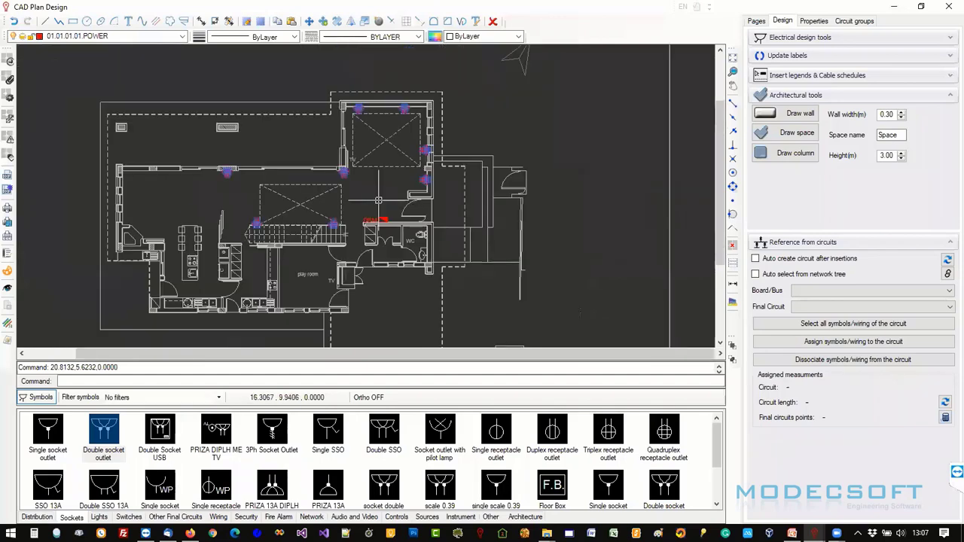
scroll(381, 241, up, 2)
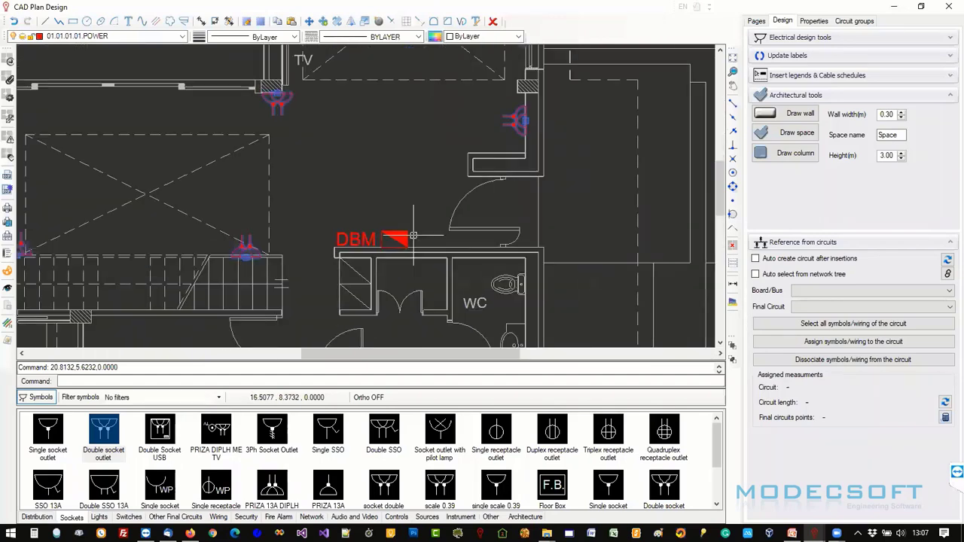
click(756, 20)
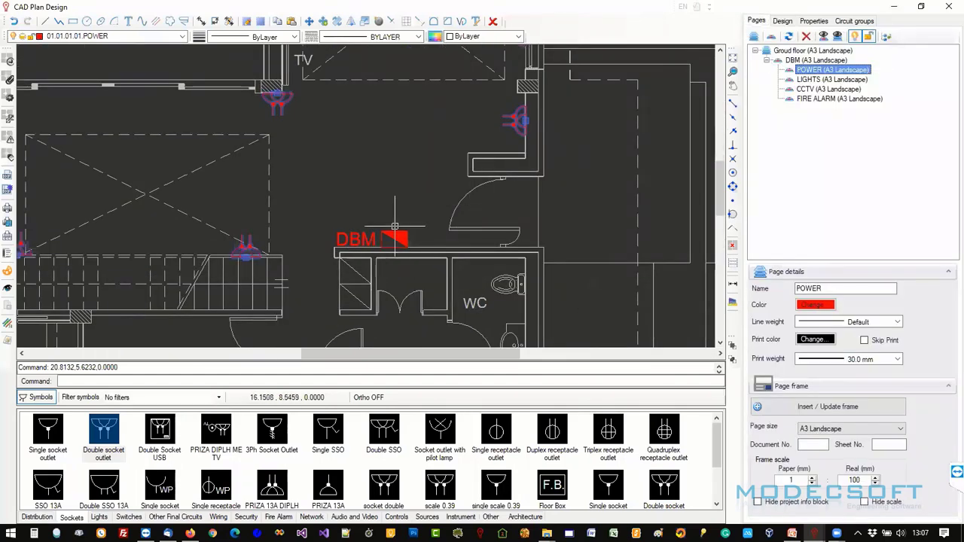
scroll(426, 224, down, 5)
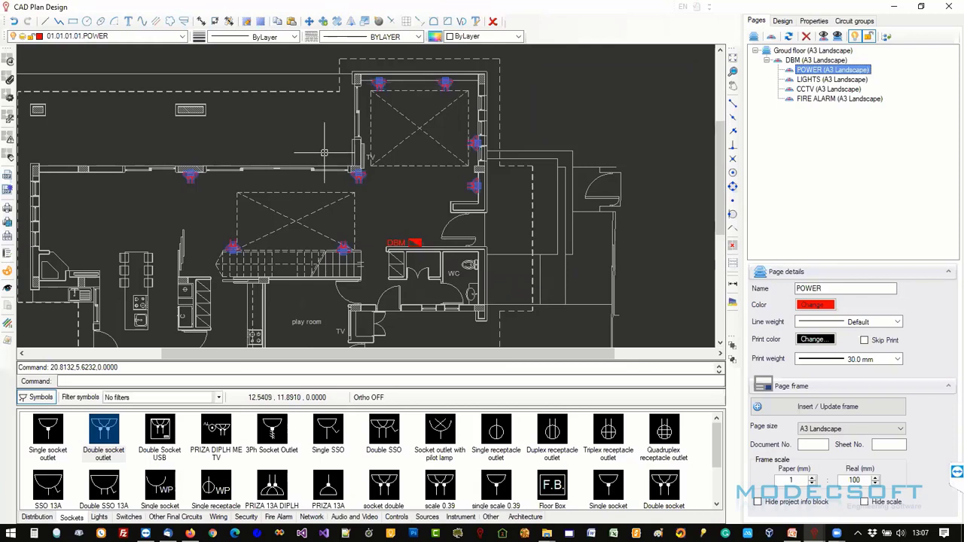
key(Escape)
Select all double socket outlets using Select similar from one of them and set their label to S1.
right_click(195, 179)
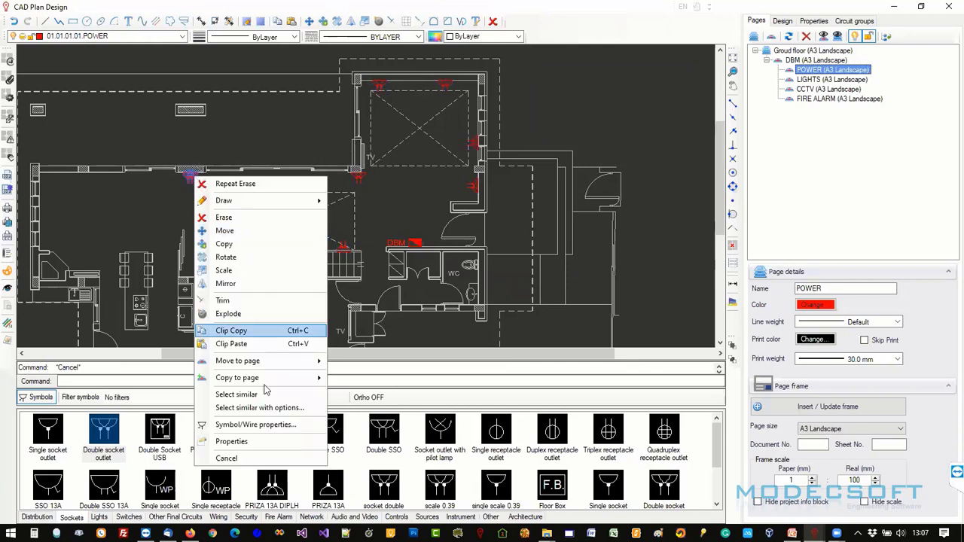
click(226, 394)
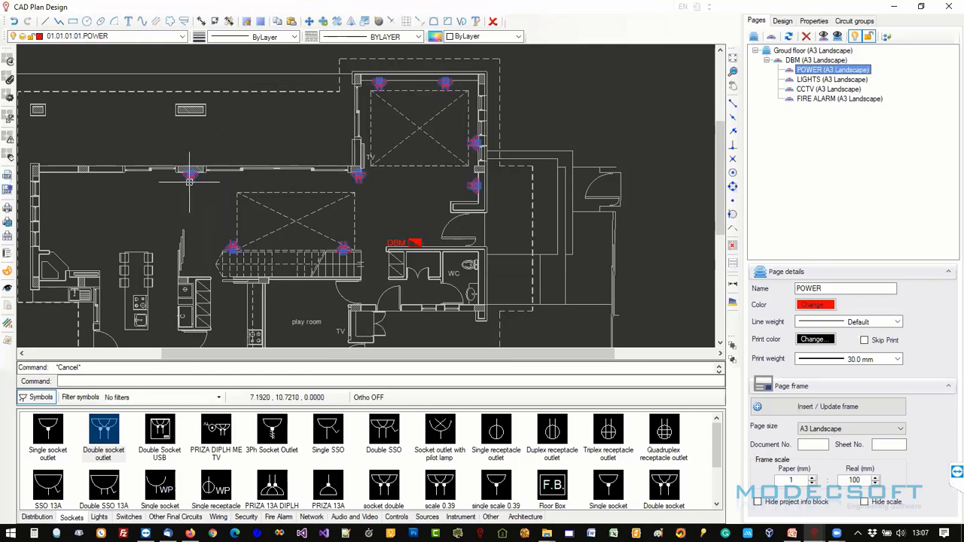
scroll(188, 179, up, 3)
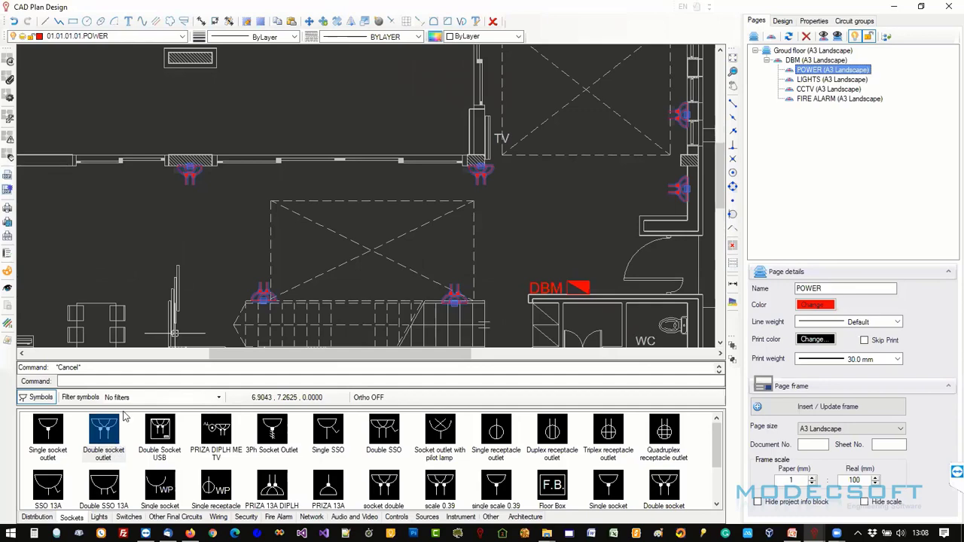
scroll(216, 171, down, 3)
click(813, 20)
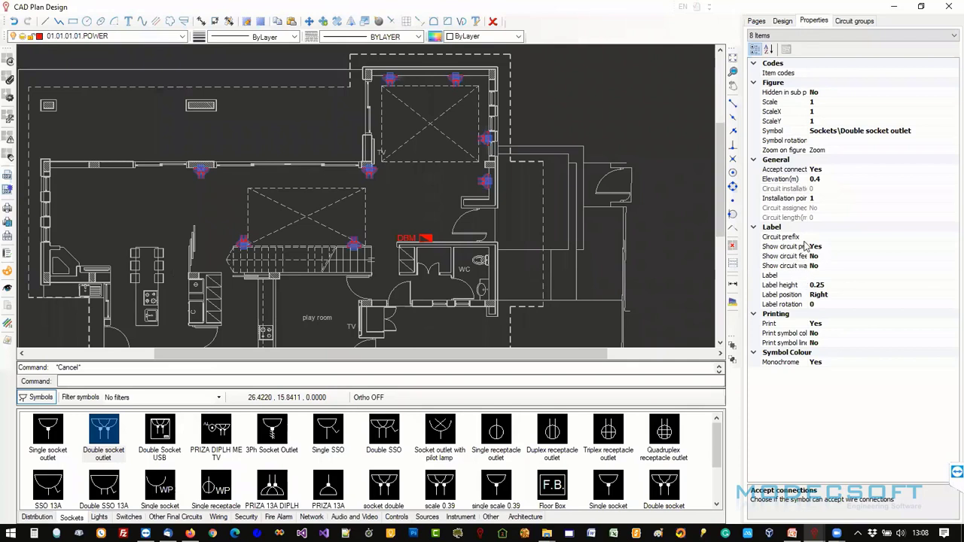
click(824, 275)
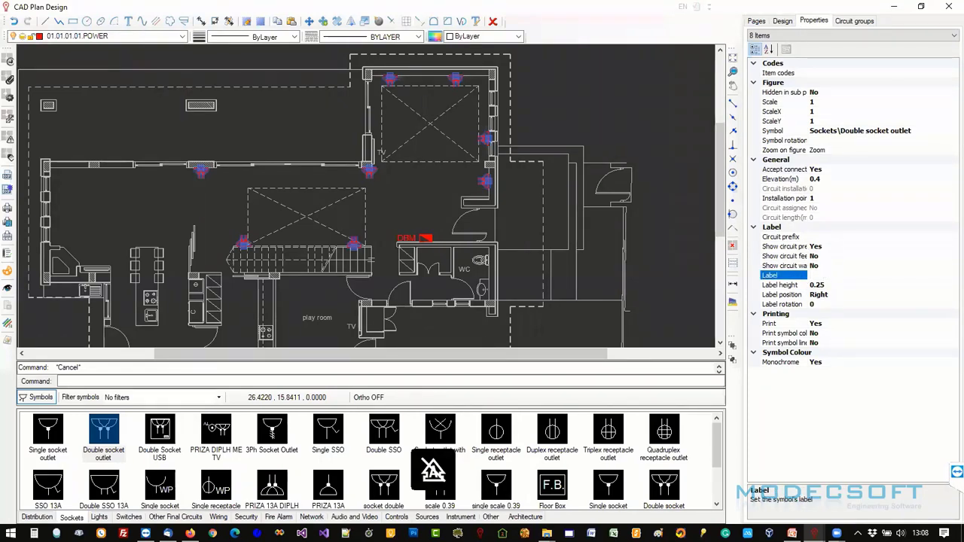
text(s1)
key(Return)
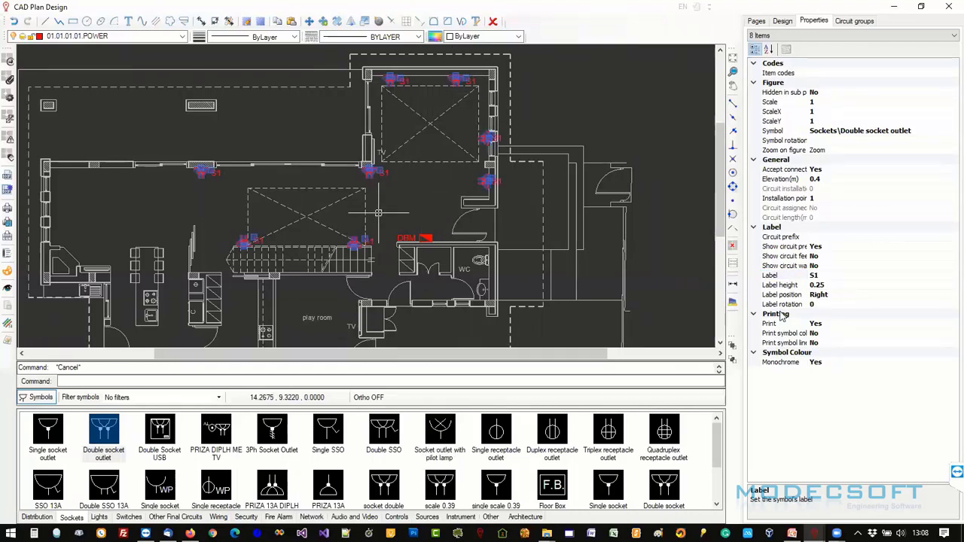
key(Escape)
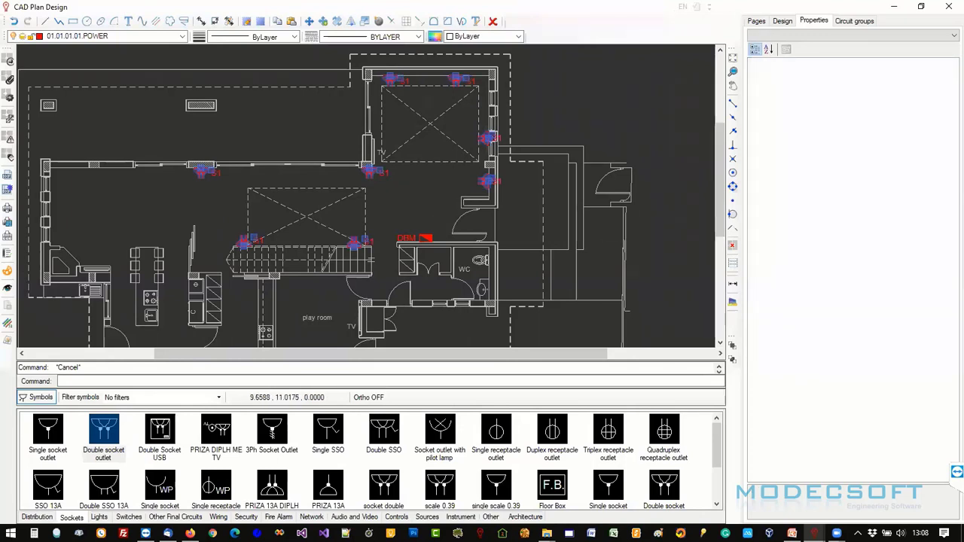
Set the label position to Bottom for the two window wall sockets and the two sockets on the TV area's upper wall.
drag(190, 151, 434, 203)
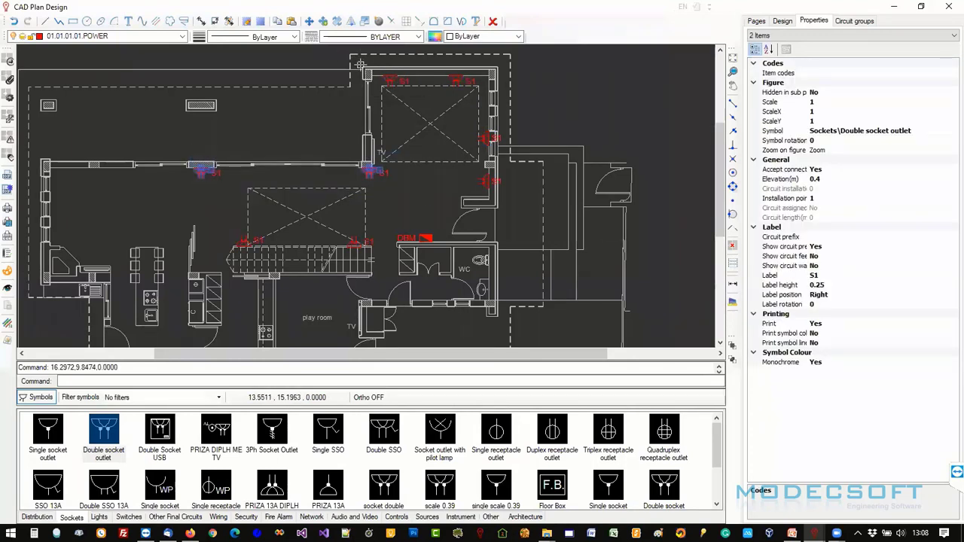
drag(357, 61, 509, 113)
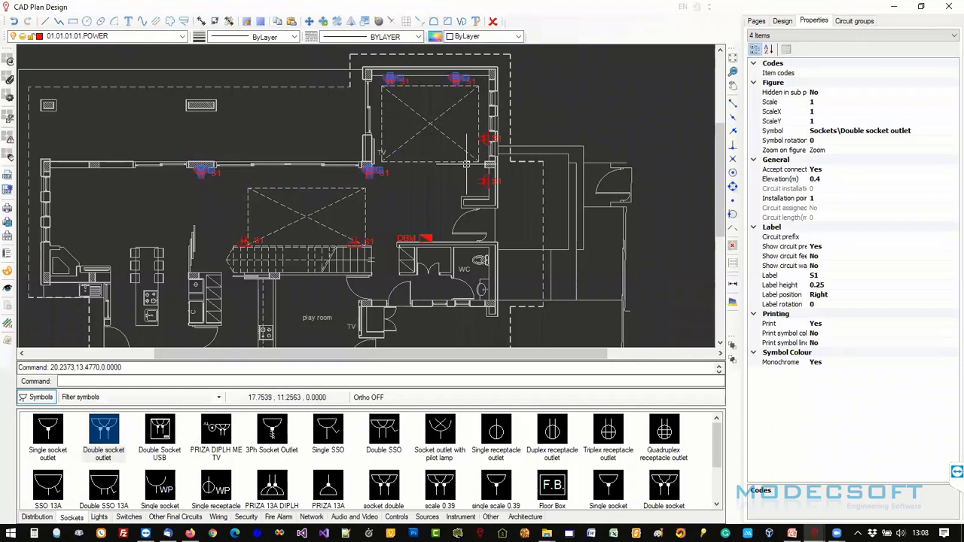
click(796, 296)
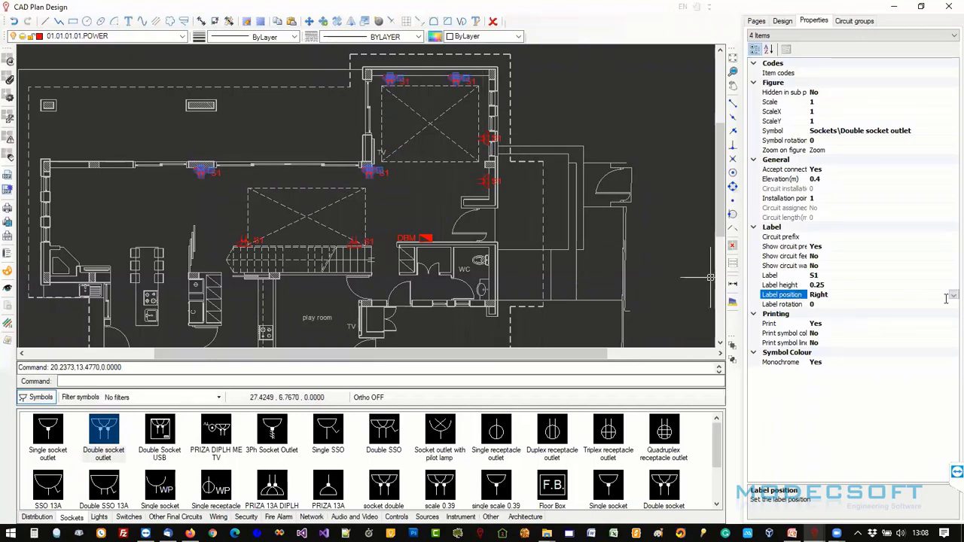
click(952, 295)
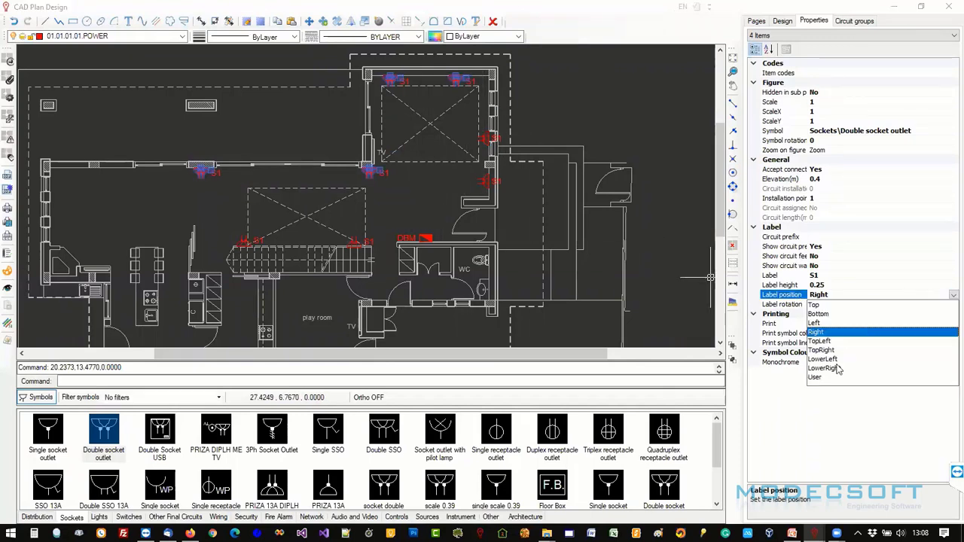
click(819, 314)
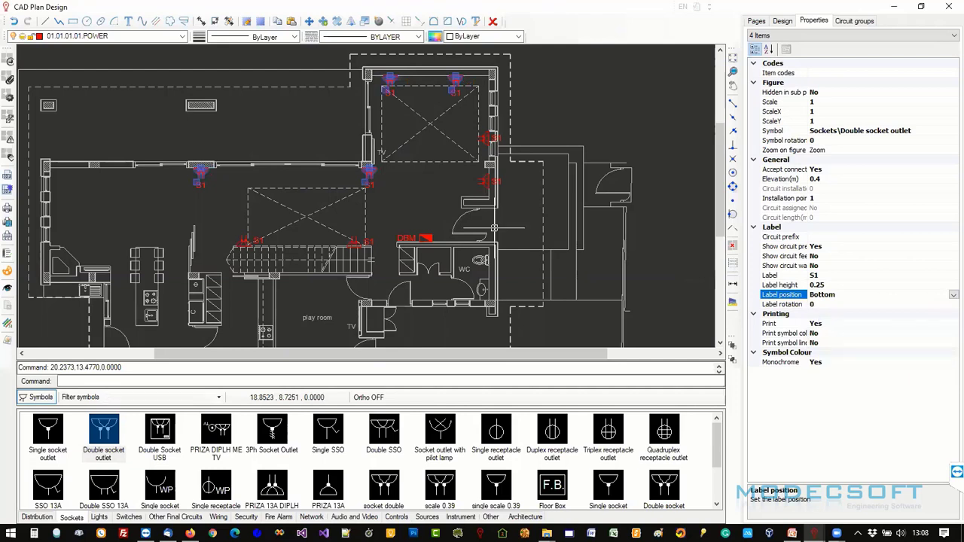
key(Escape)
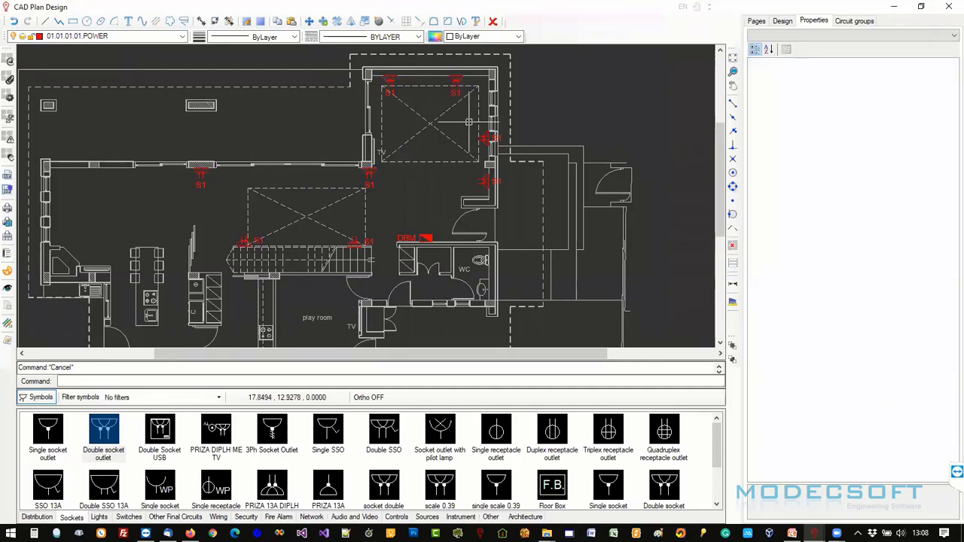
Set the label position to Left for the two sockets on the side wall above the entrance.
drag(468, 121, 572, 223)
click(868, 295)
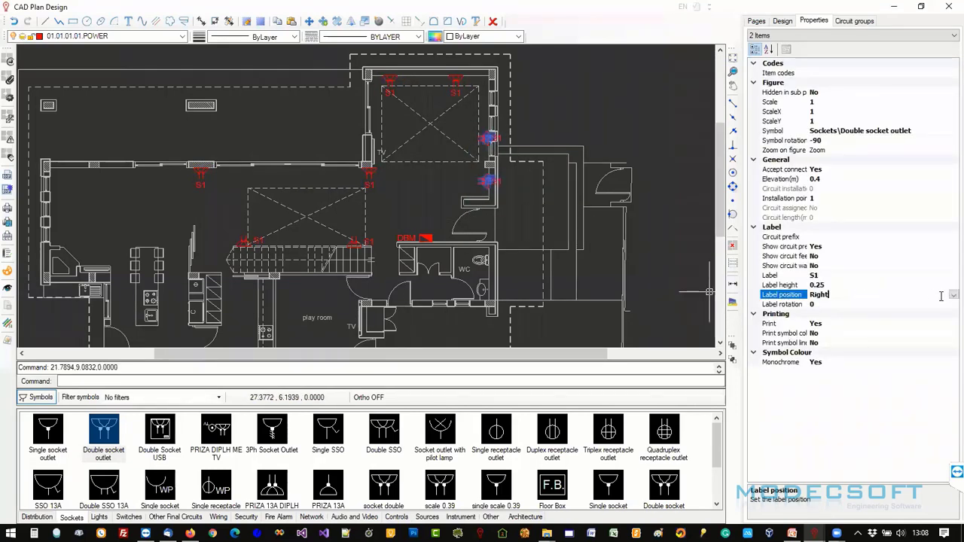
click(953, 295)
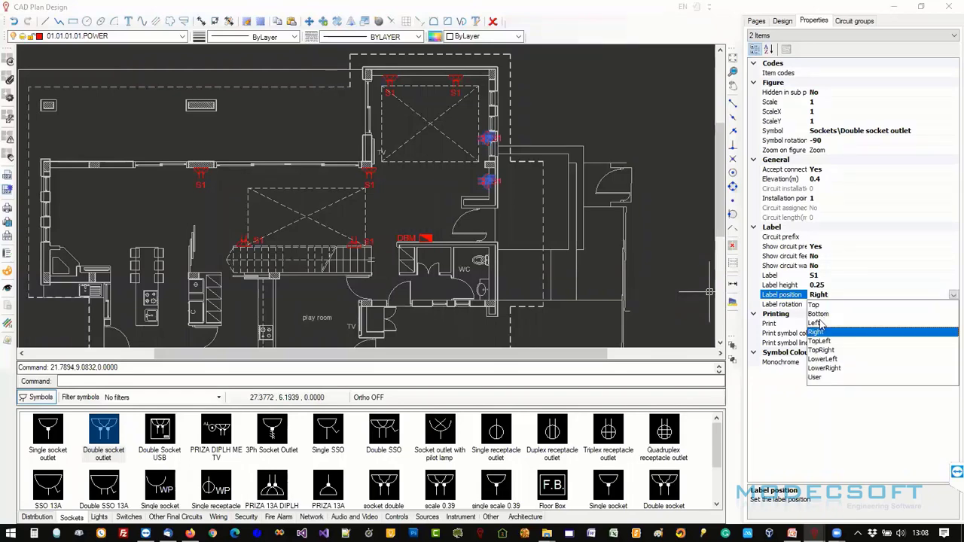
click(816, 323)
key(Escape)
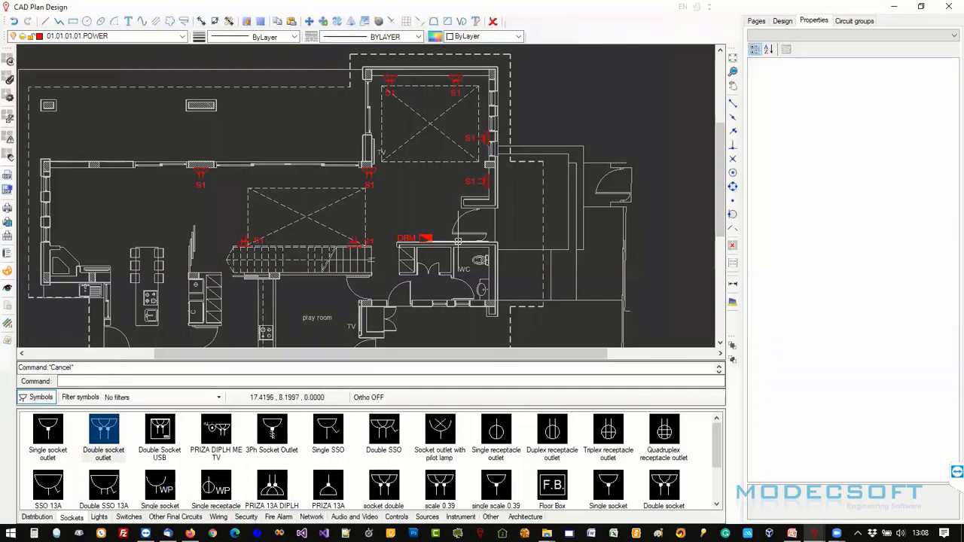
Set the label position to Top for the two sockets along the staircase.
scroll(203, 184, up, 3)
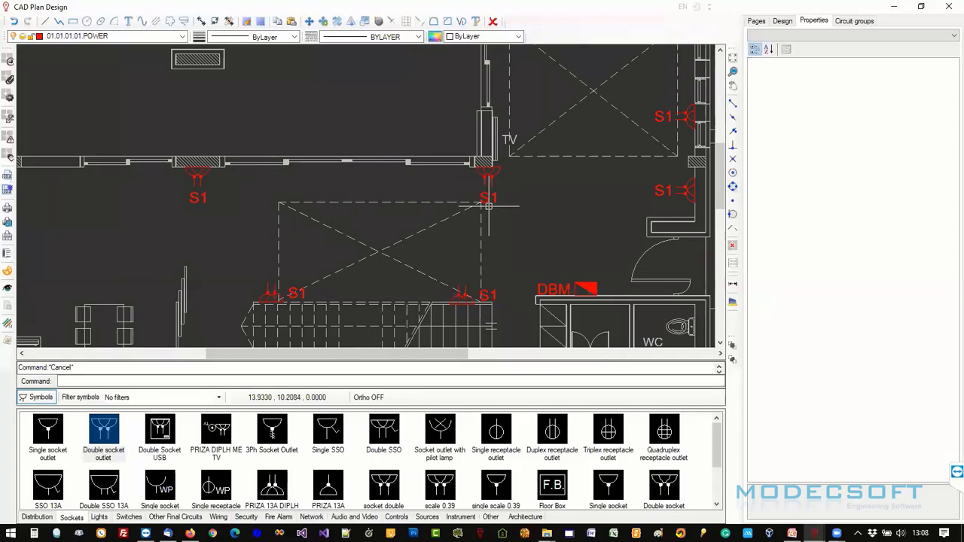
scroll(491, 201, up, 3)
scroll(491, 198, down, 4)
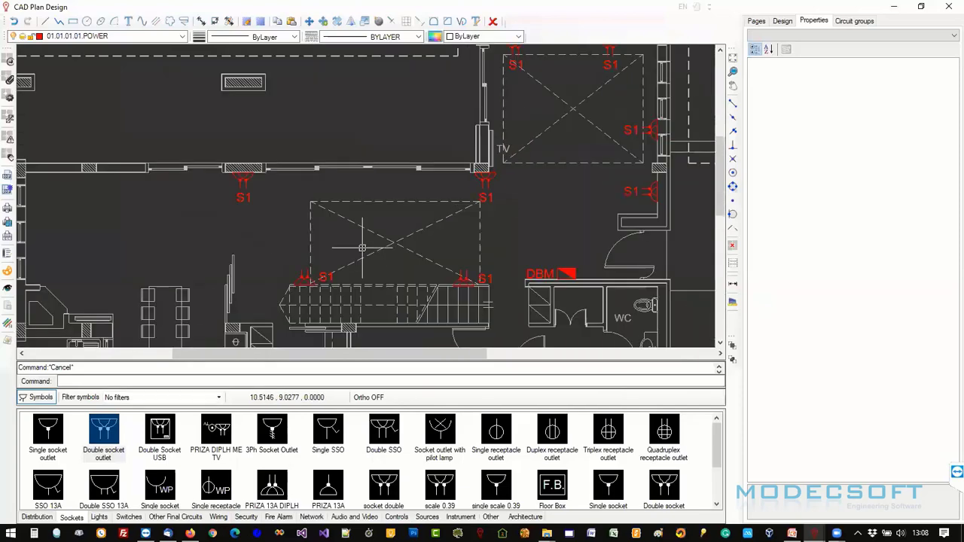
drag(301, 256, 494, 308)
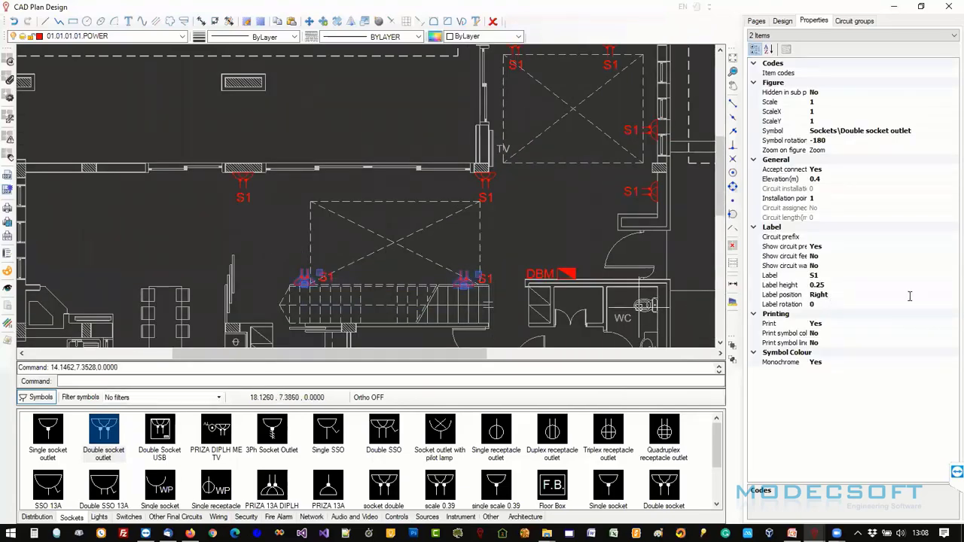
click(918, 295)
click(930, 297)
click(835, 307)
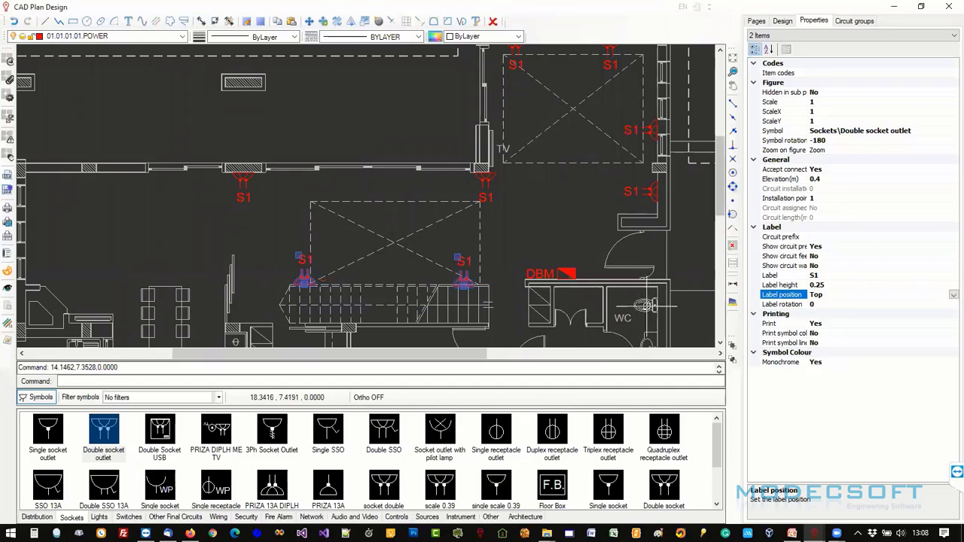
key(Escape)
Examine the label properties, including label height, of the staircase socket nearest the DBM board.
scroll(554, 264, down, 2)
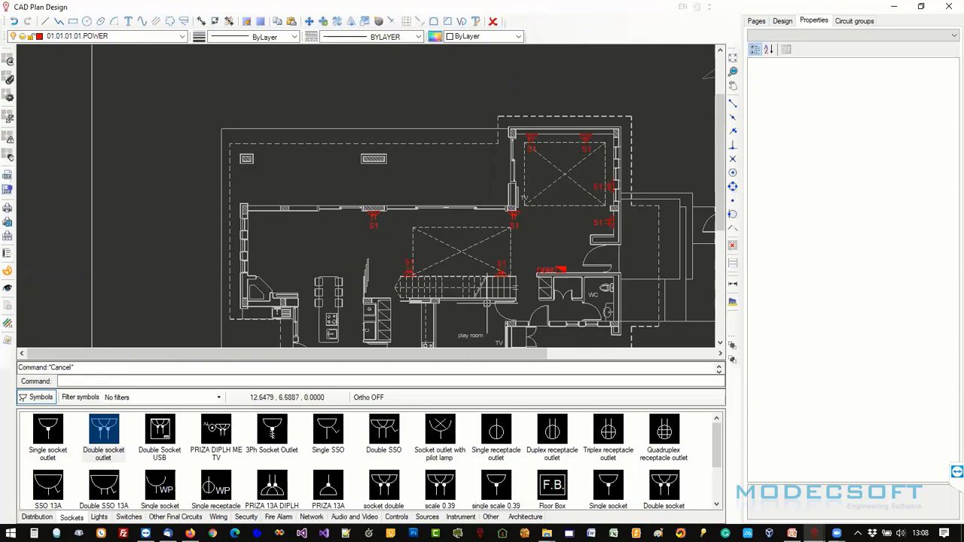
scroll(486, 302, up, 5)
click(540, 179)
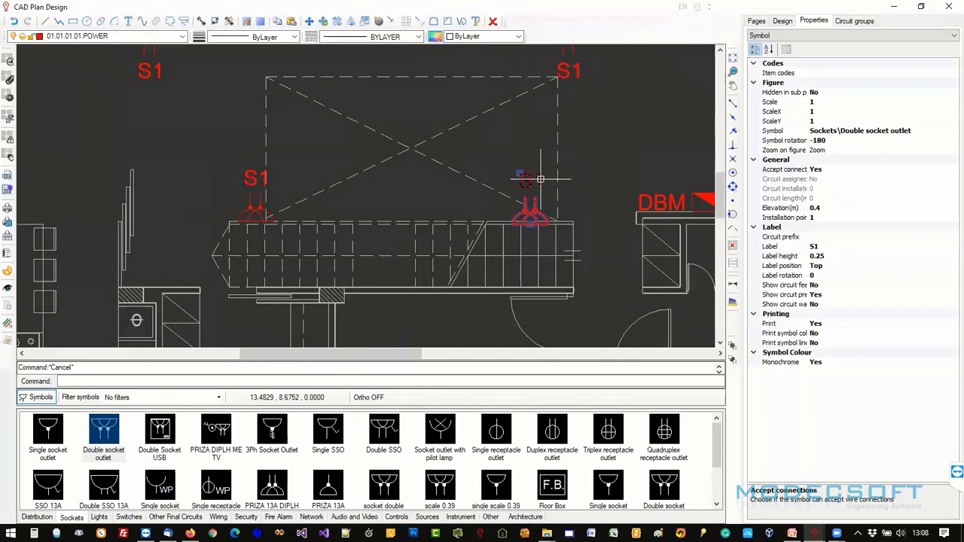
click(792, 257)
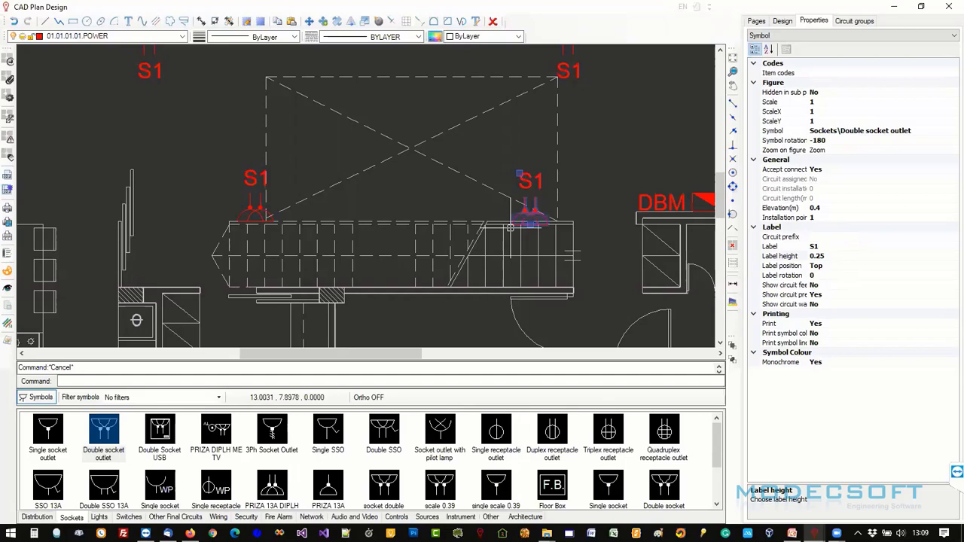
scroll(510, 228, down, 5)
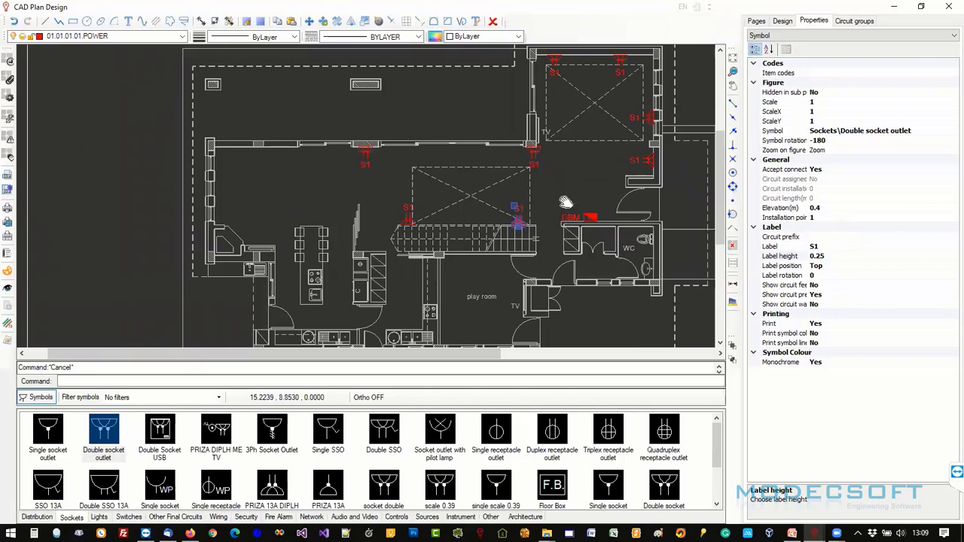
middle_drag(566, 202, 468, 209)
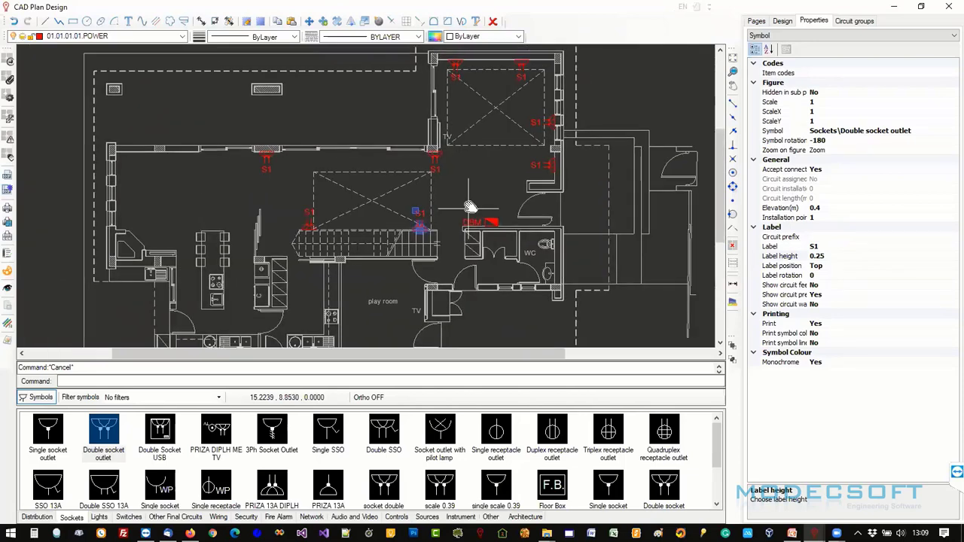
middle_drag(467, 209, 497, 245)
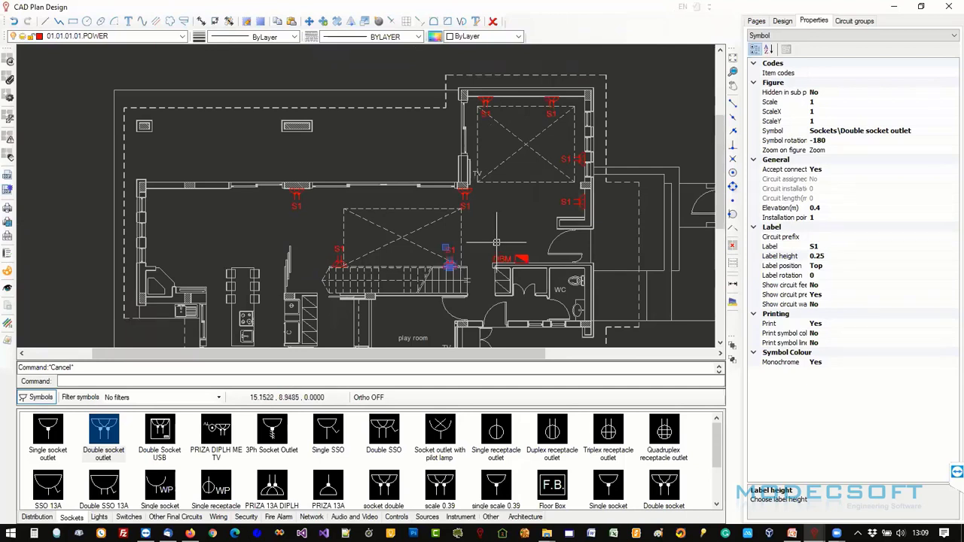
key(Escape)
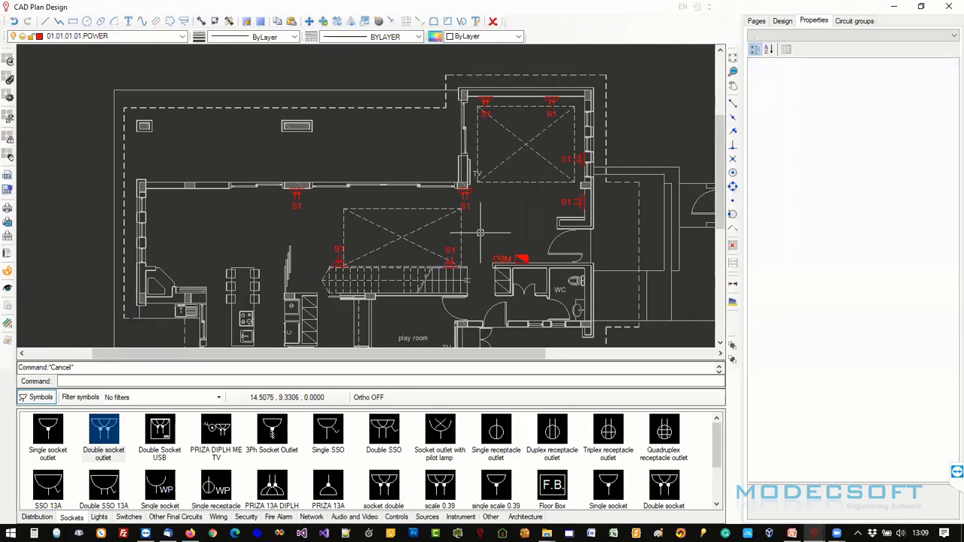
right_click(296, 194)
key(Escape)
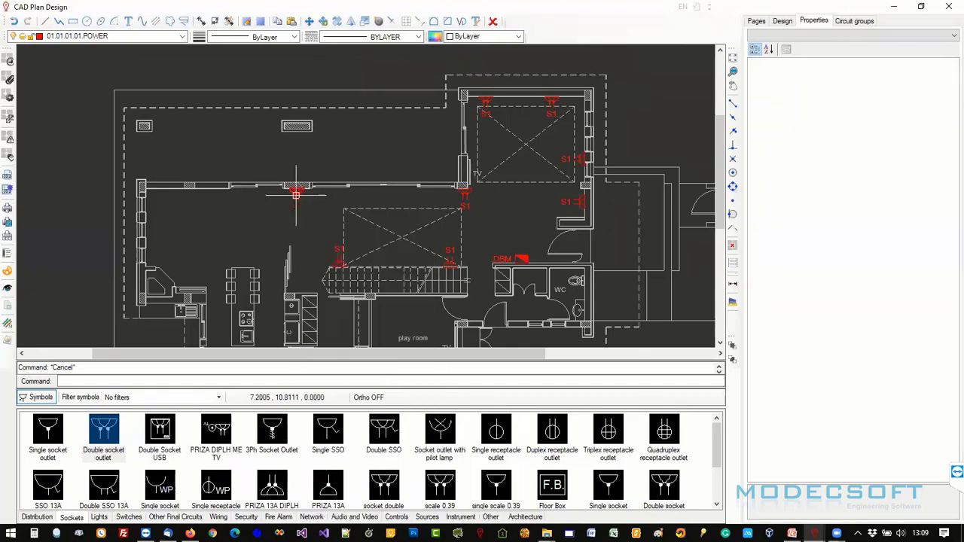
Select all double socket outlets similar to the window wall socket and set their label height to 0.1.
click(296, 193)
right_click(298, 195)
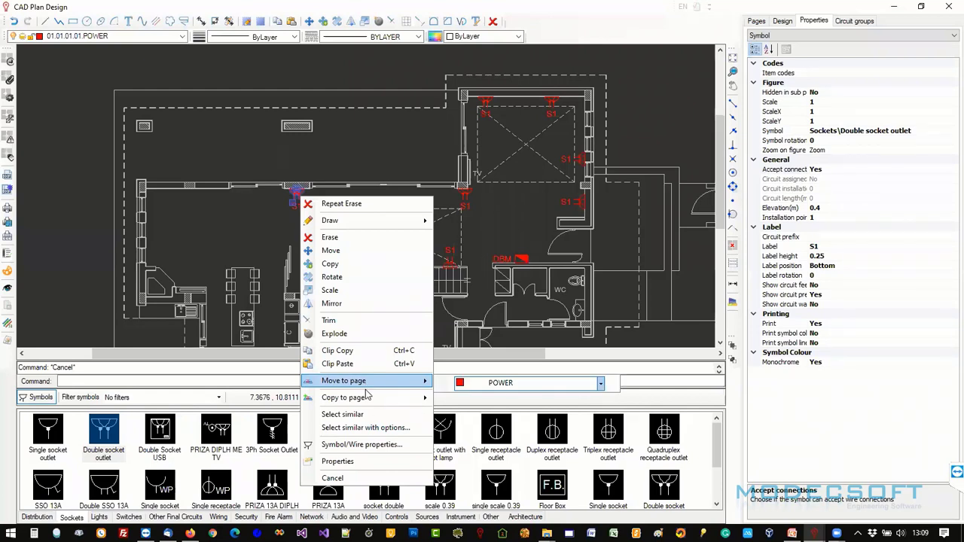
click(346, 415)
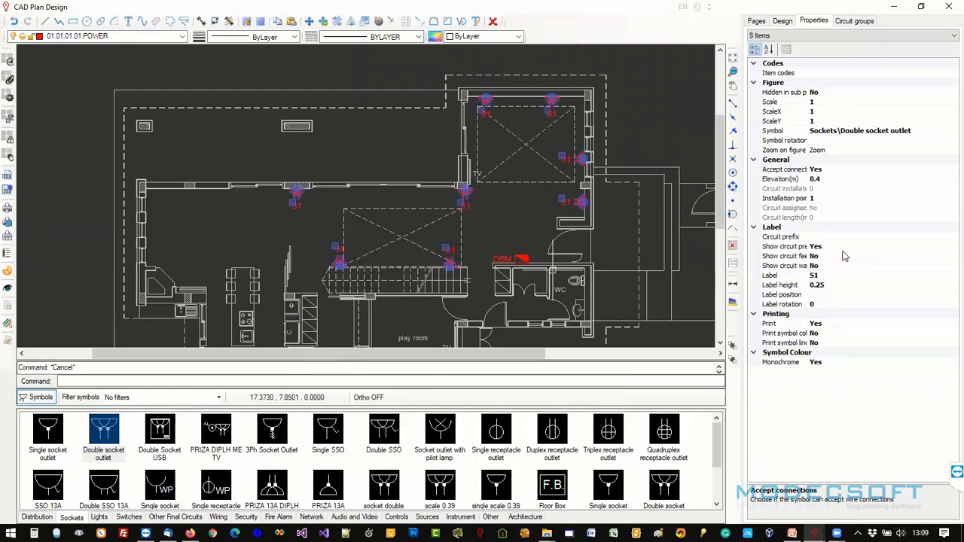
click(834, 294)
click(832, 286)
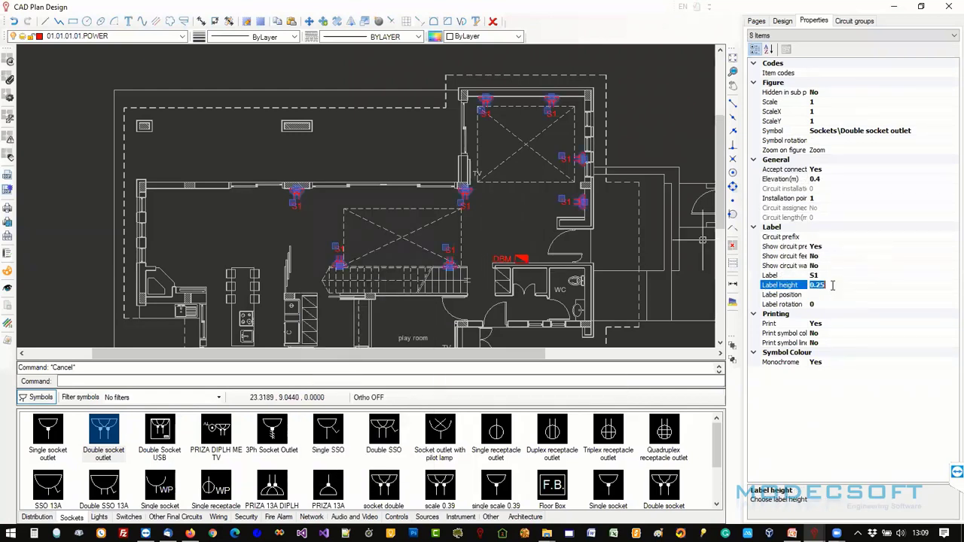
key(BackSpace)
text(0.1)
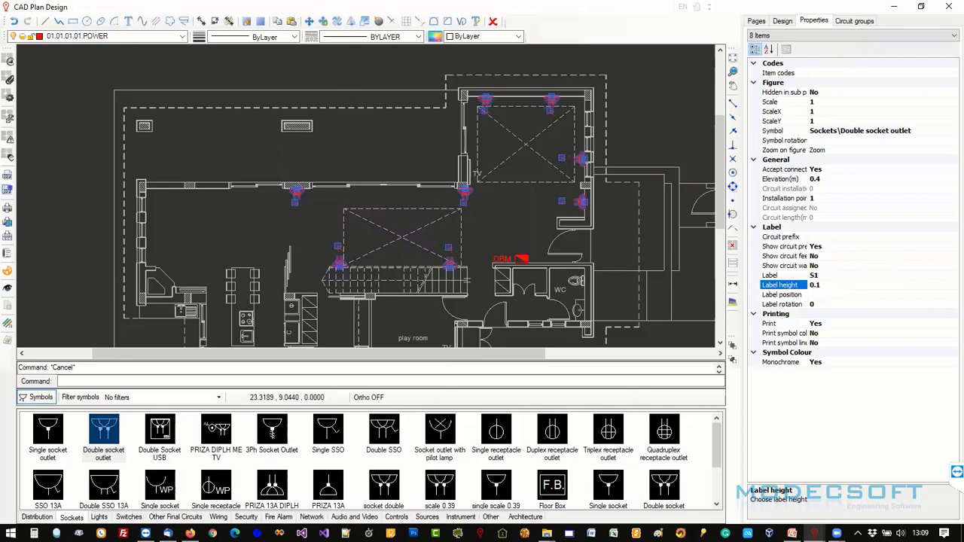
scroll(484, 208, up, 3)
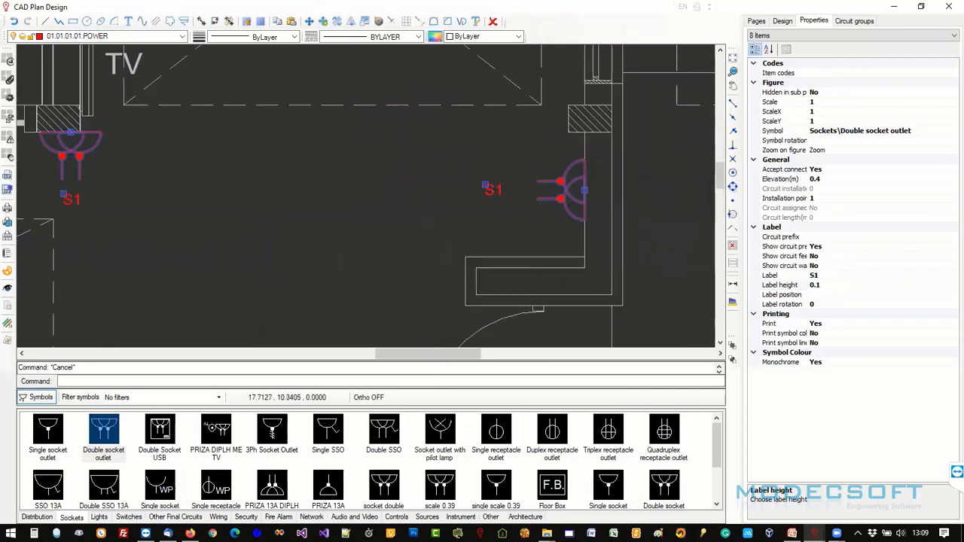
scroll(484, 208, down, 3)
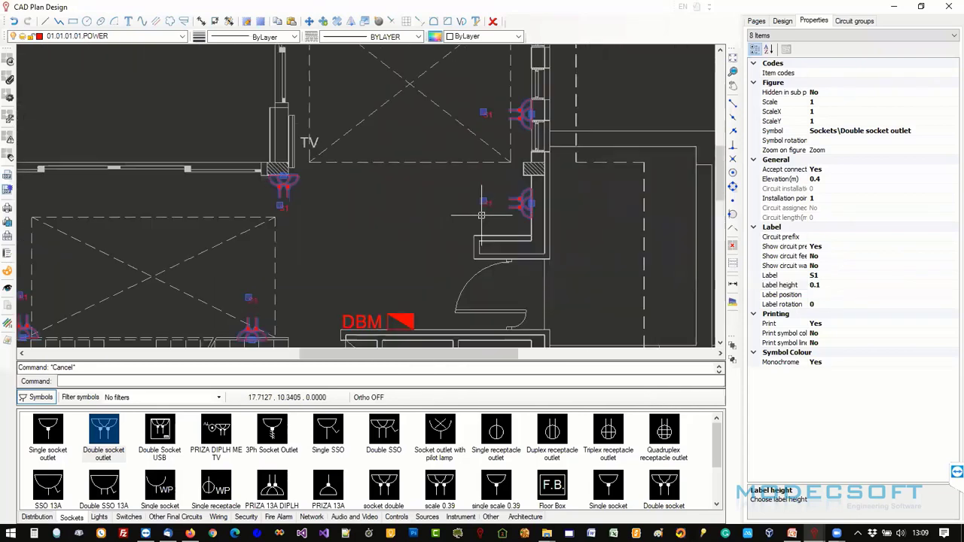
Set the label height of all selected double socket outlets to 0.25 and clear the selection.
click(839, 286)
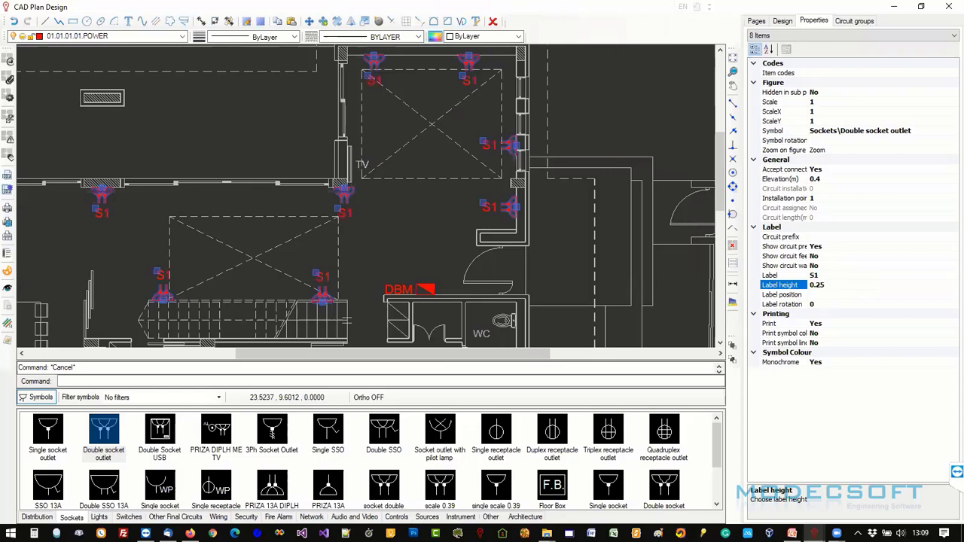
key(Escape)
scroll(677, 243, down, 6)
scroll(634, 242, up, 4)
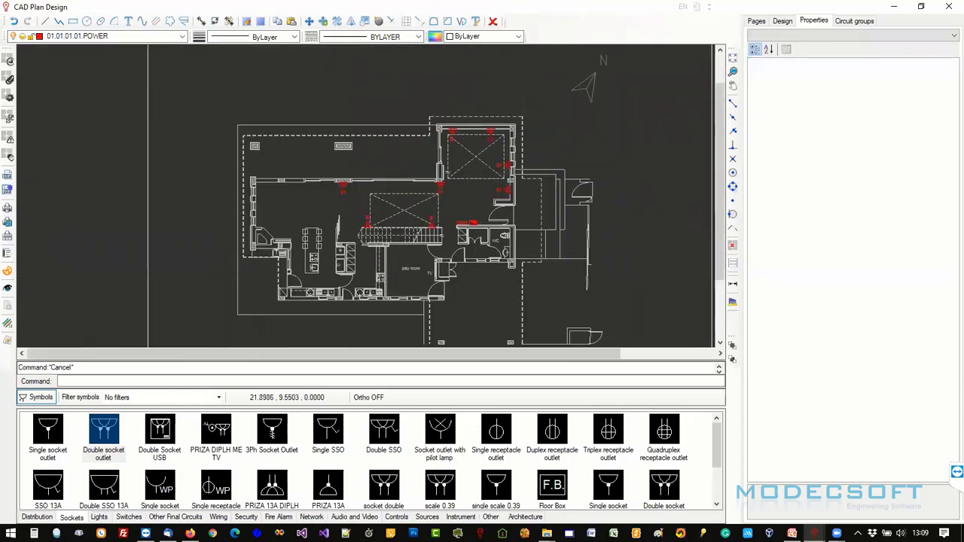
Erase all double socket outlets from the POWER page of the ground floor plan.
click(491, 146)
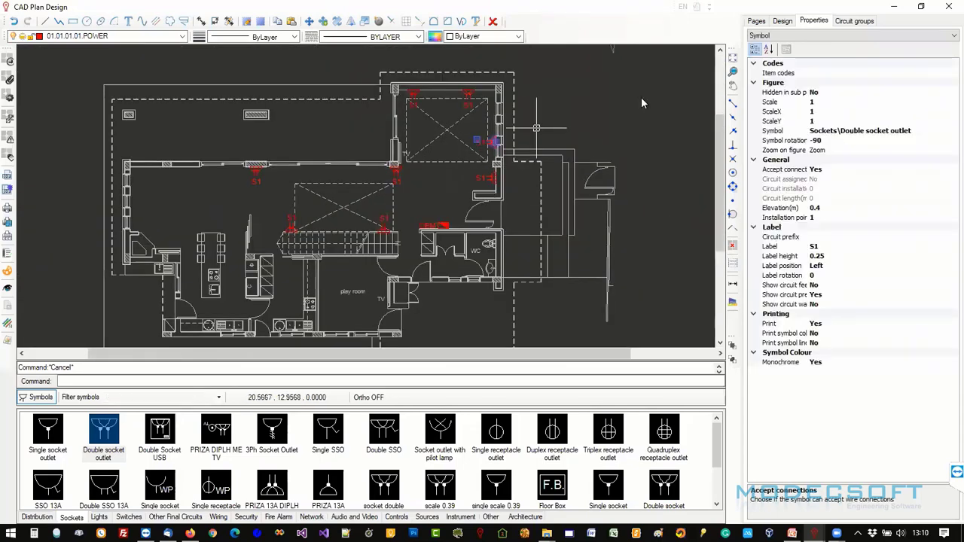
click(783, 21)
click(756, 21)
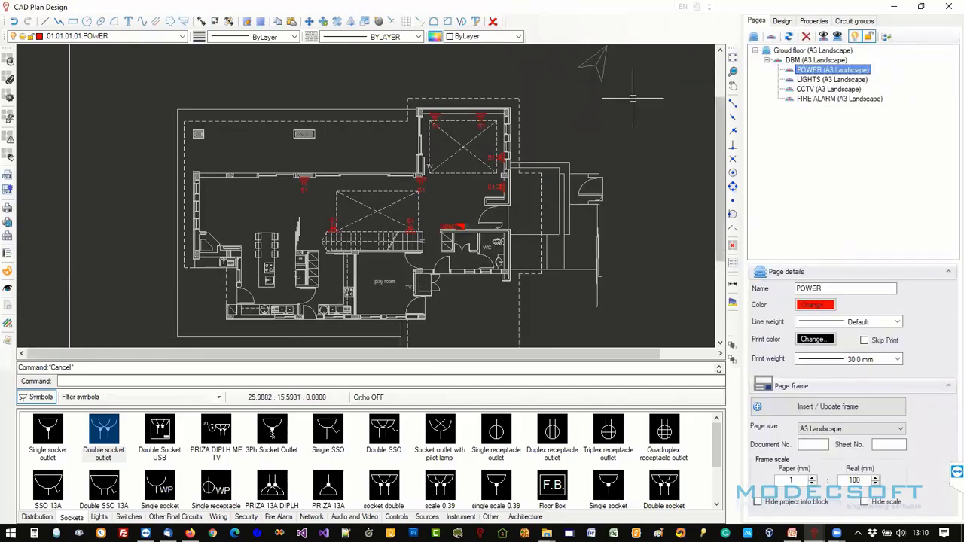
scroll(512, 163, down, 2)
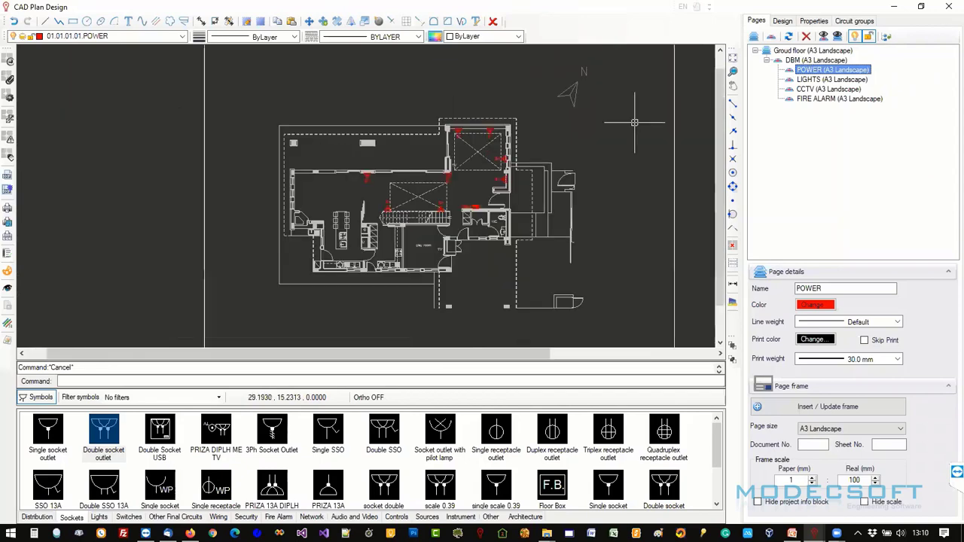
drag(300, 106, 500, 188)
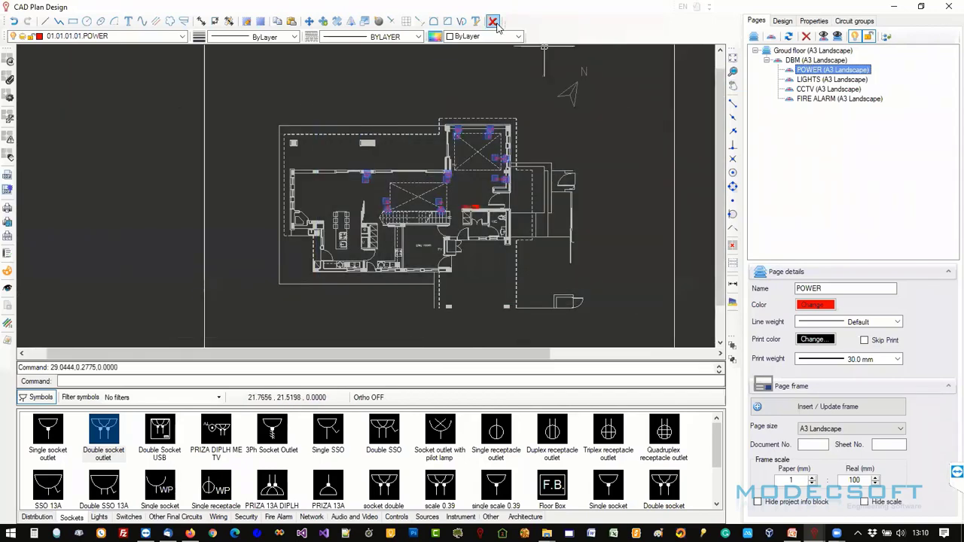
Erase the board symbol from the DBM page and return the plan to the main window with a smaller warnings list.
click(816, 59)
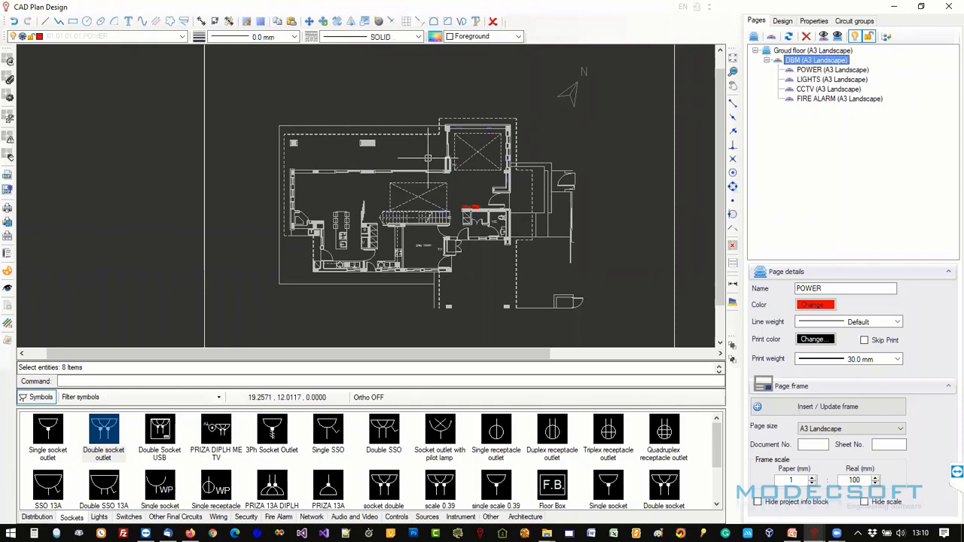
drag(428, 164, 601, 275)
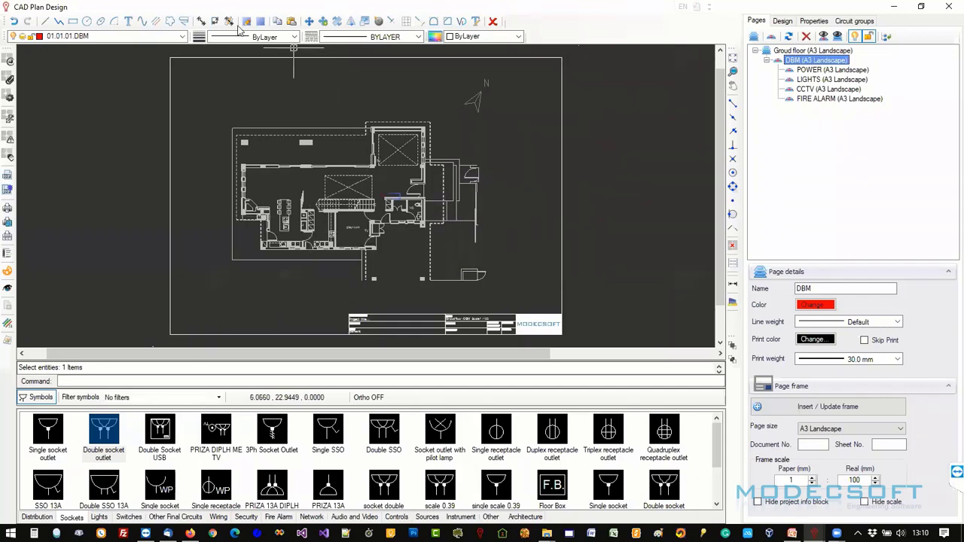
click(945, 5)
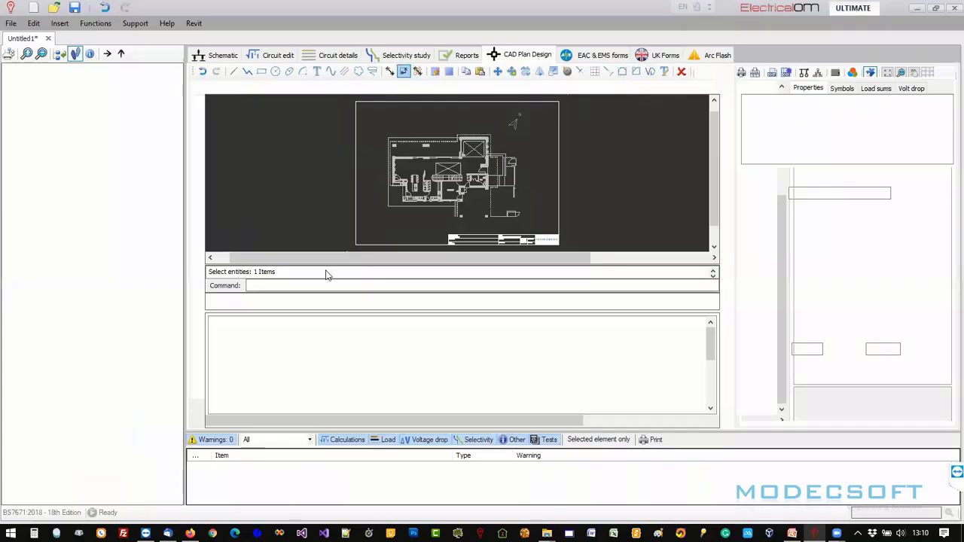
click(207, 444)
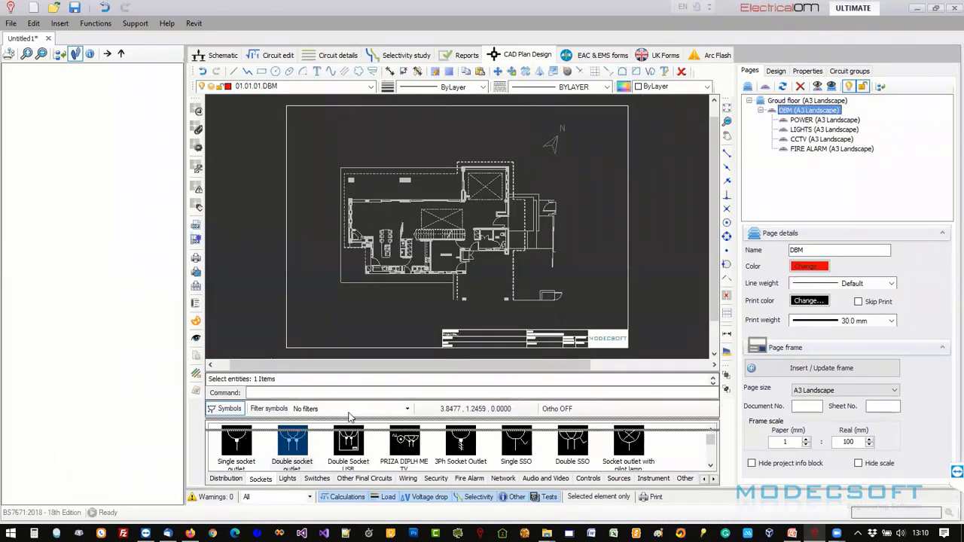
Place a distribution board symbol on the wall above the WC area, with automatic circuit creation after insertions enabled.
click(229, 478)
click(233, 463)
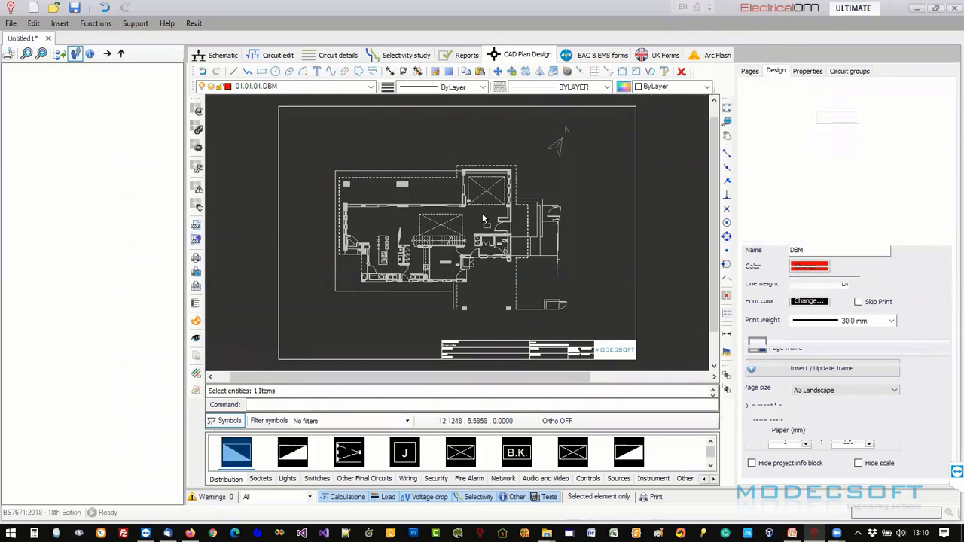
scroll(482, 231, up, 5)
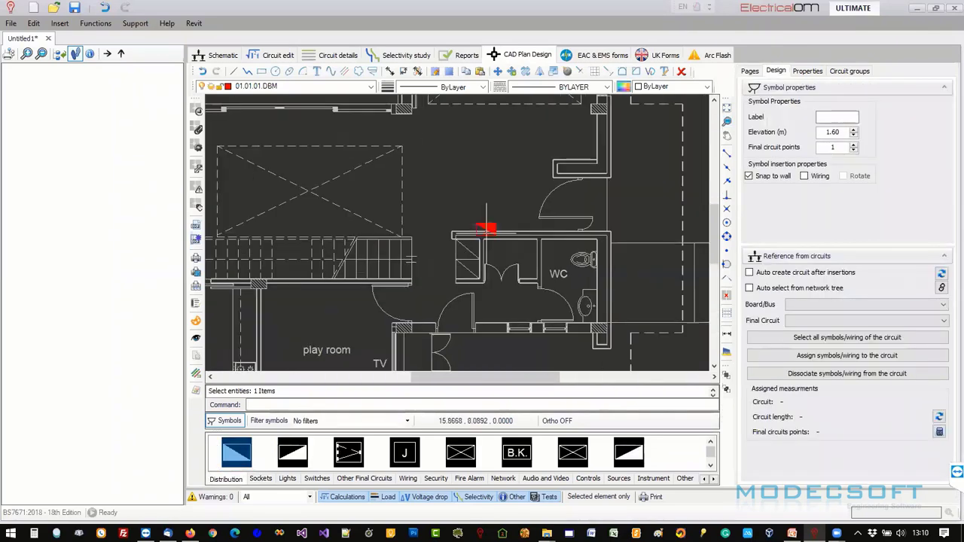
click(494, 224)
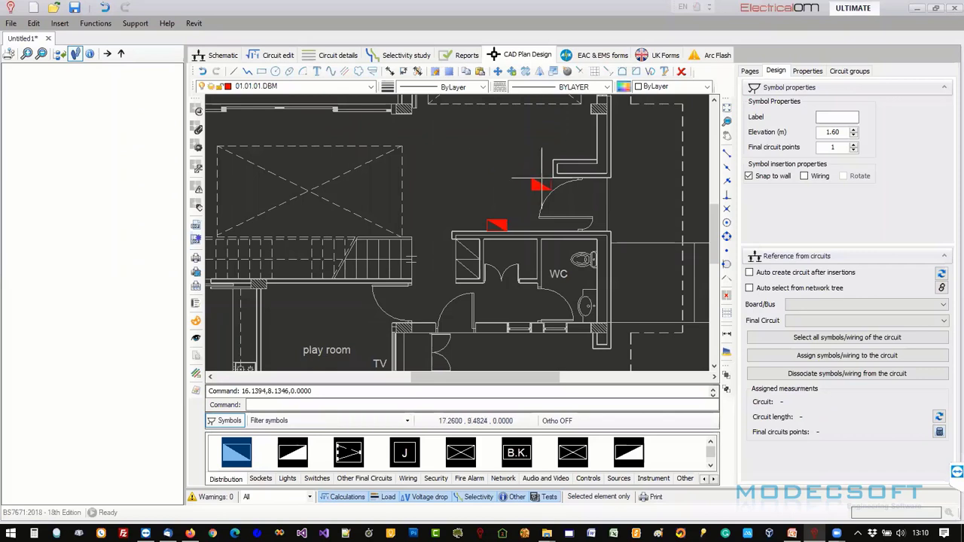
click(760, 275)
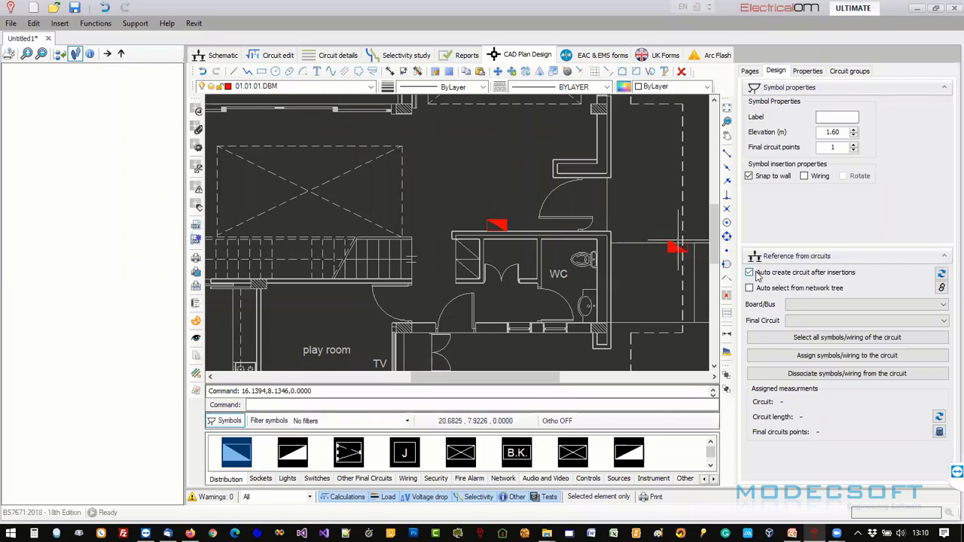
click(456, 158)
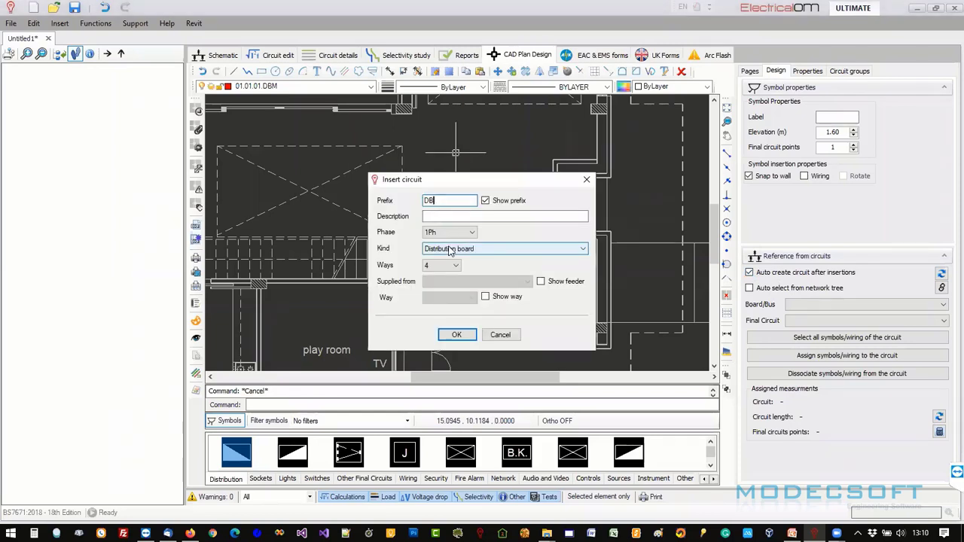
Create the board's circuit with prefix DBM, description MAIN DB, phase 1Ph, kind Distribution board and 12 ways.
drag(454, 181, 523, 190)
drag(652, 186, 653, 186)
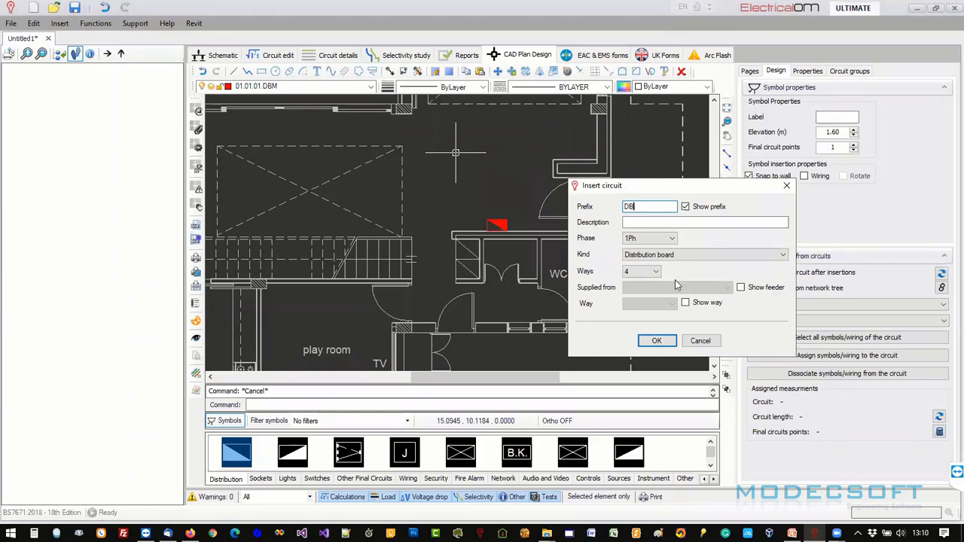
text(M)
click(652, 239)
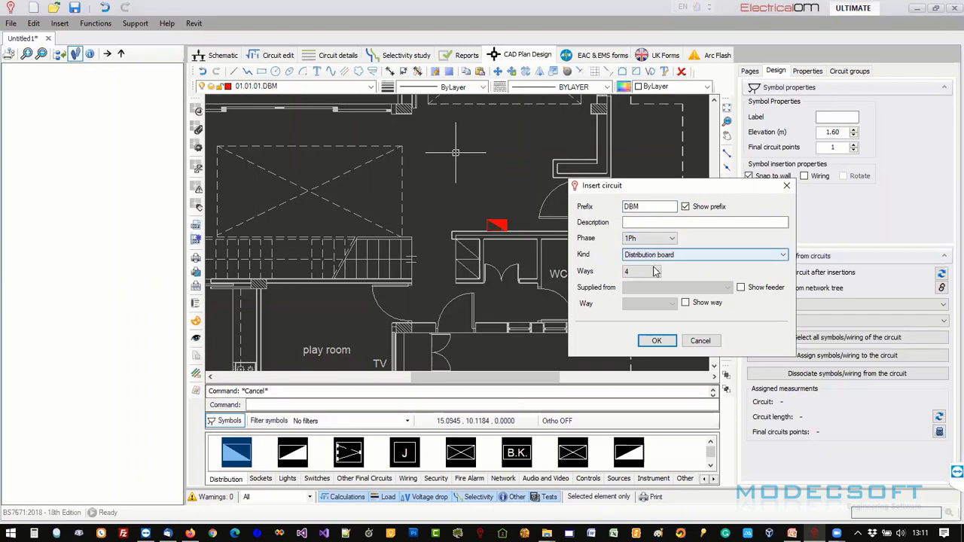
click(642, 271)
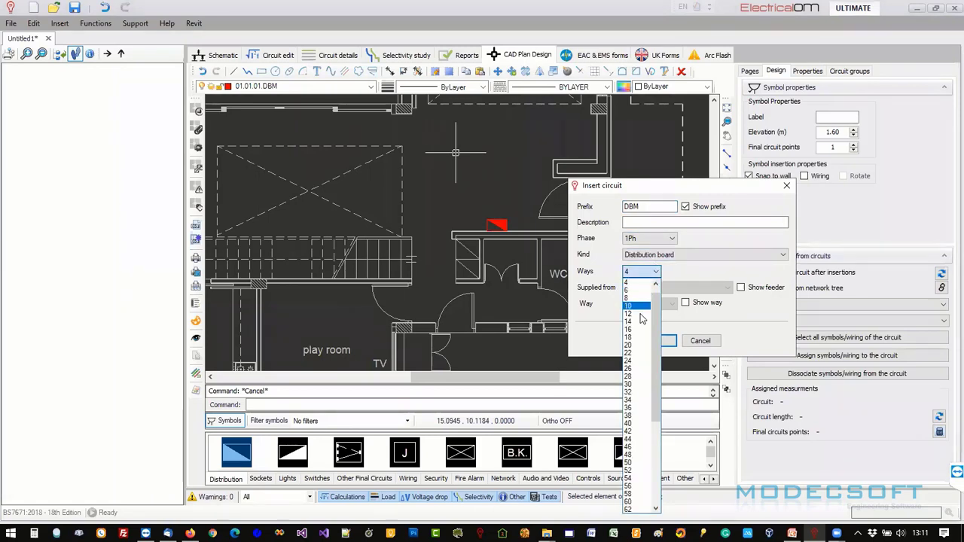
click(640, 313)
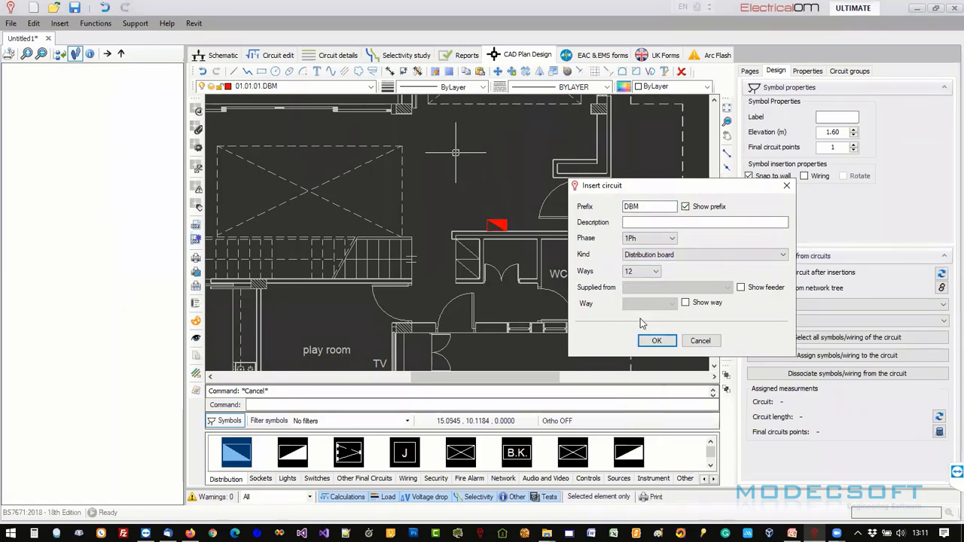
click(686, 222)
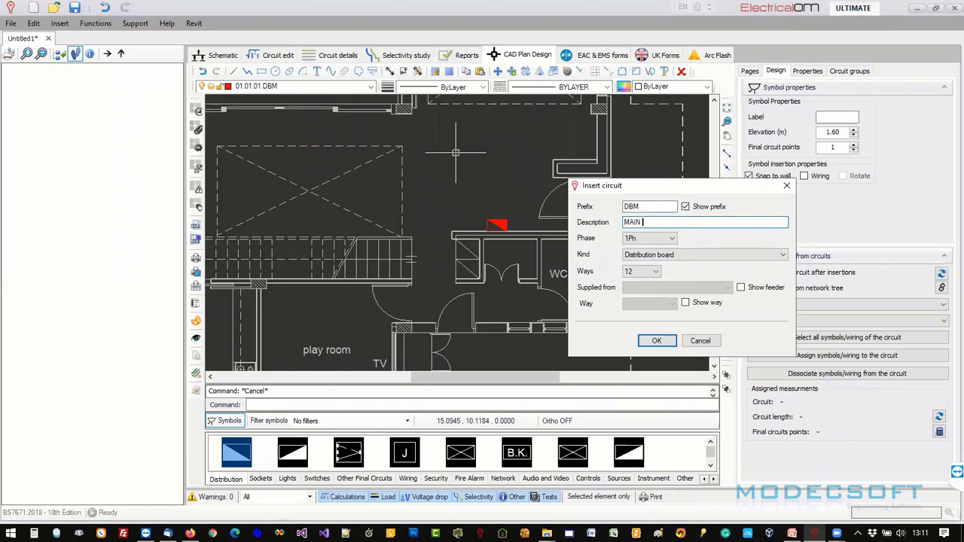
text(MAIN DB)
click(656, 341)
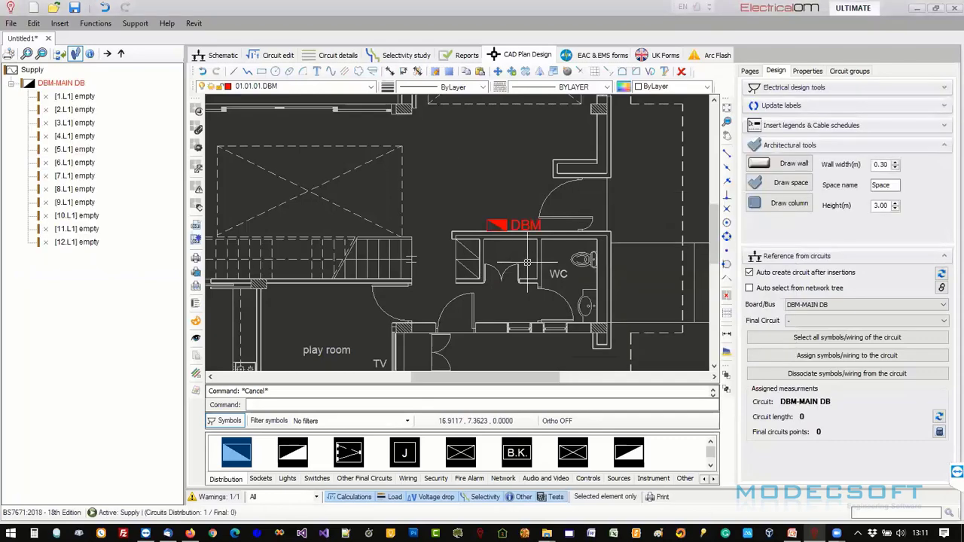
Examine the DBM label on the plan and the MAIN DB board with its supply in the schematic.
scroll(525, 225, up, 2)
scroll(525, 225, down, 2)
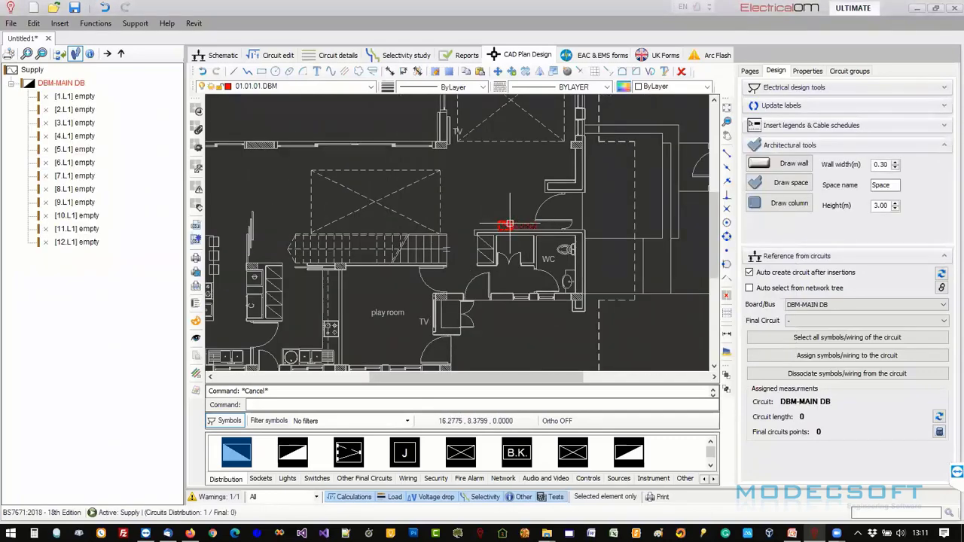
click(220, 54)
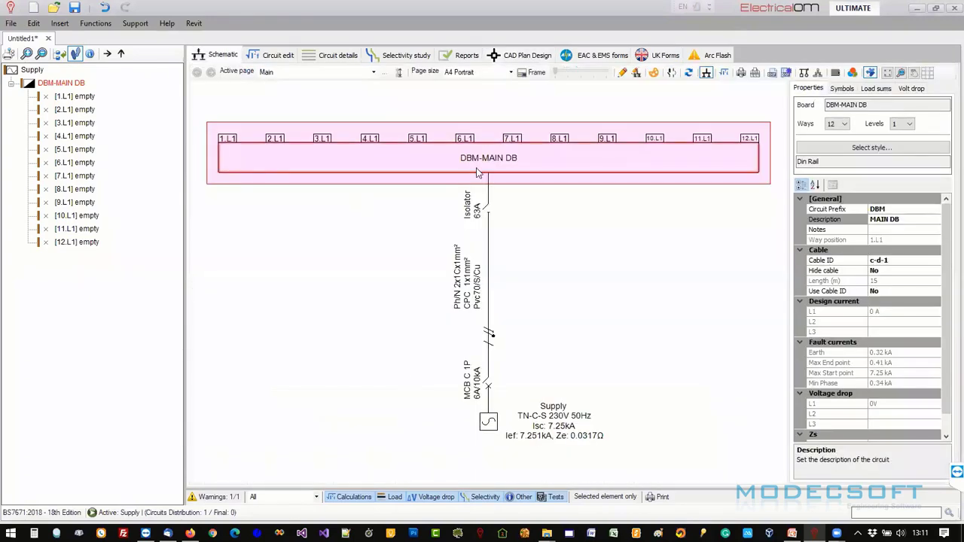
scroll(465, 166, up, 2)
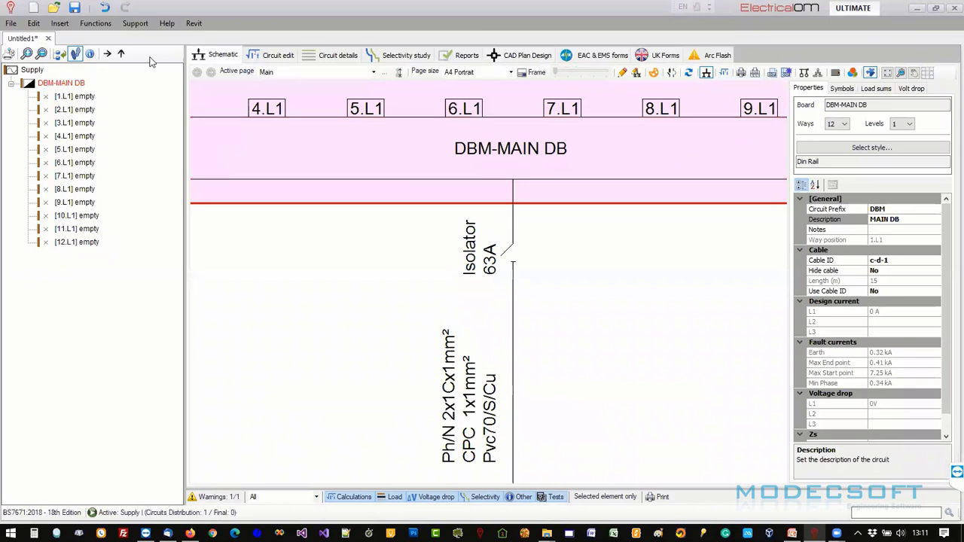
scroll(490, 185, down, 3)
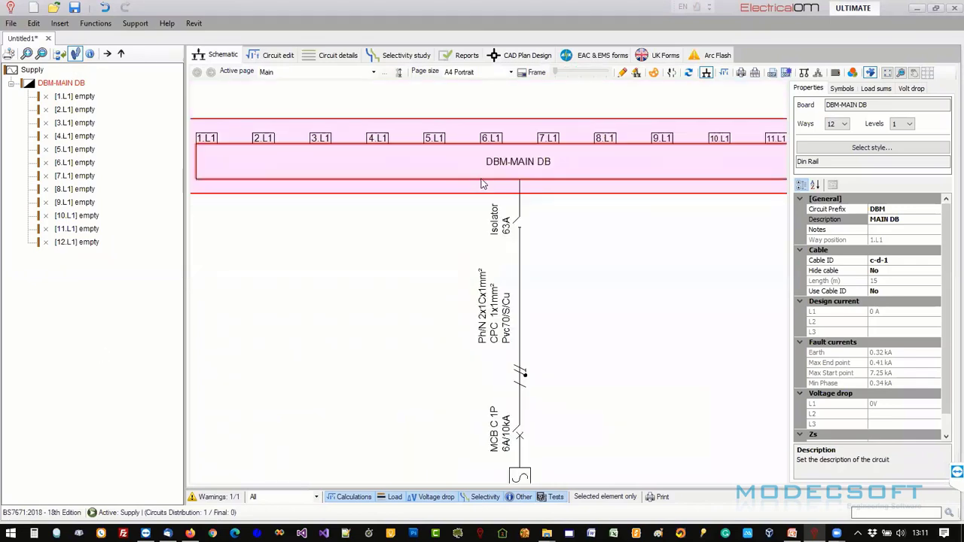
Dissociate the board symbol on the CAD plan from the DBM-MAIN DB circuit.
click(512, 55)
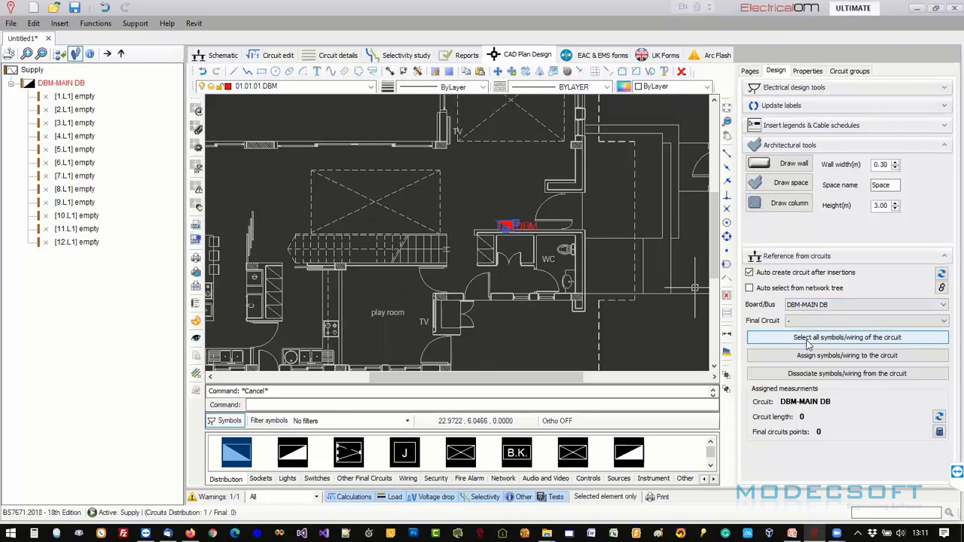
click(823, 374)
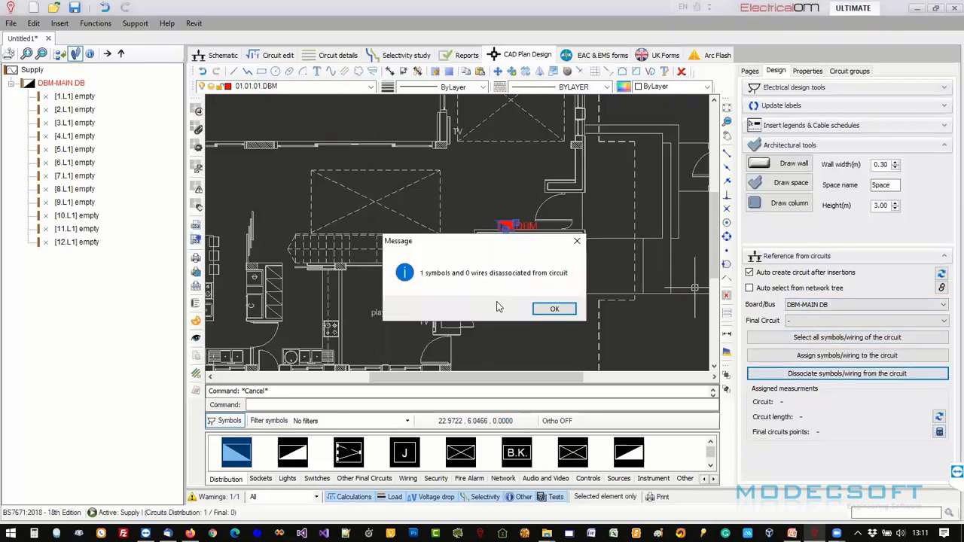
click(555, 308)
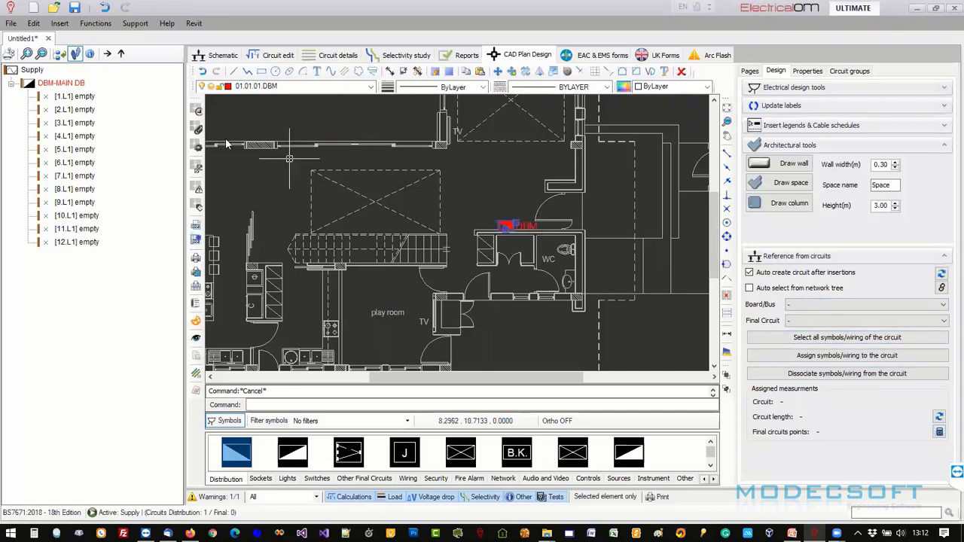
Choose DBM-MAIN DB from the network tree as the reference board and assign the selected board symbol to it.
drag(80, 88, 837, 311)
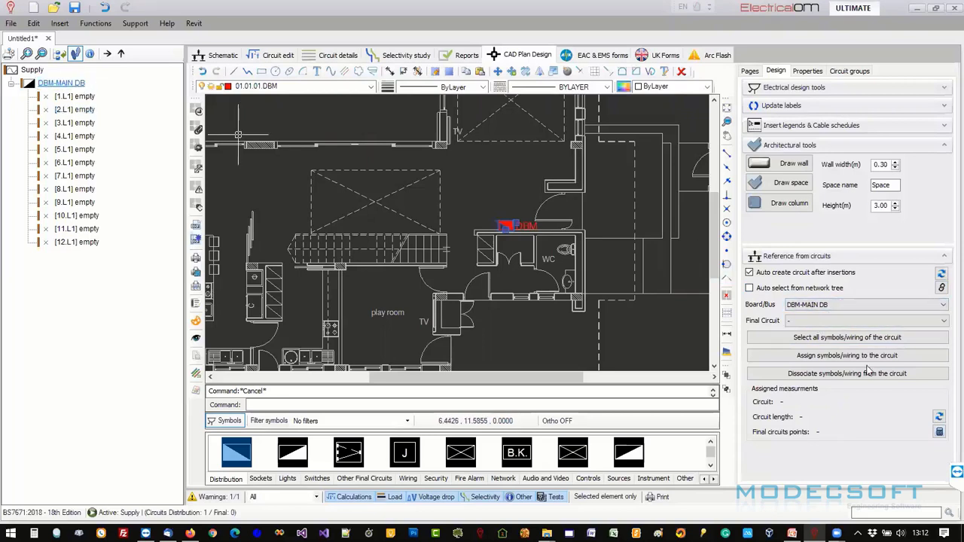
click(823, 360)
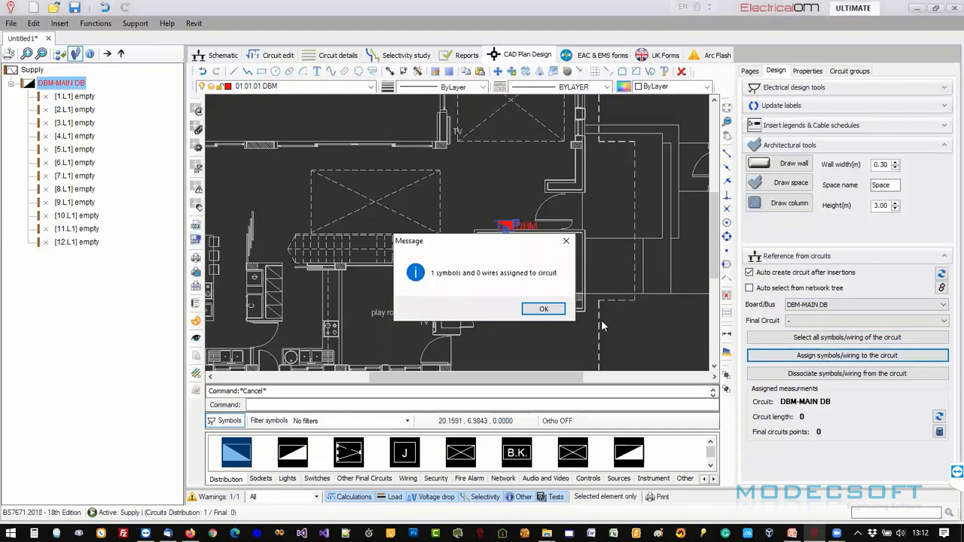
click(544, 309)
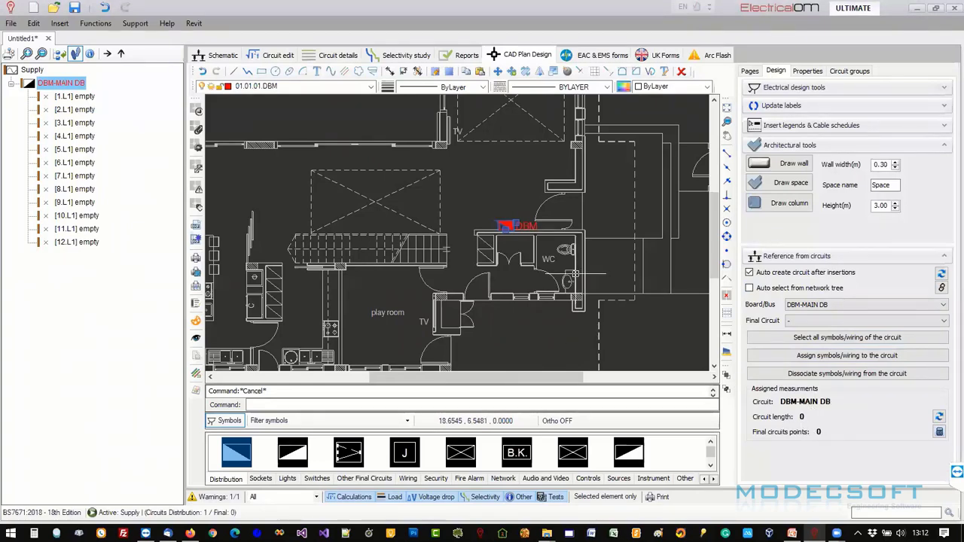
Place a Wh meter instrument symbol, snapped to the outer wall at the corner below the WC.
scroll(476, 219, up, 3)
click(477, 219)
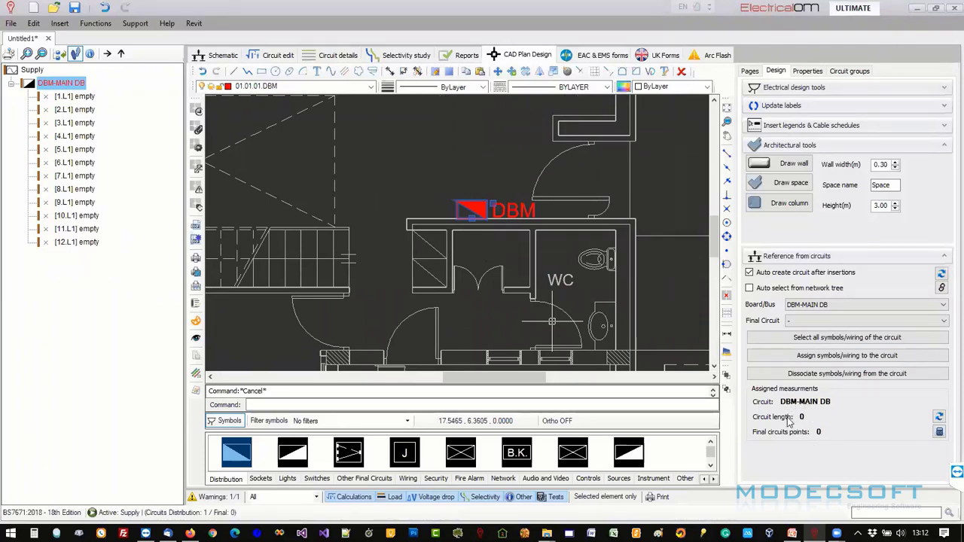
scroll(387, 233, down, 2)
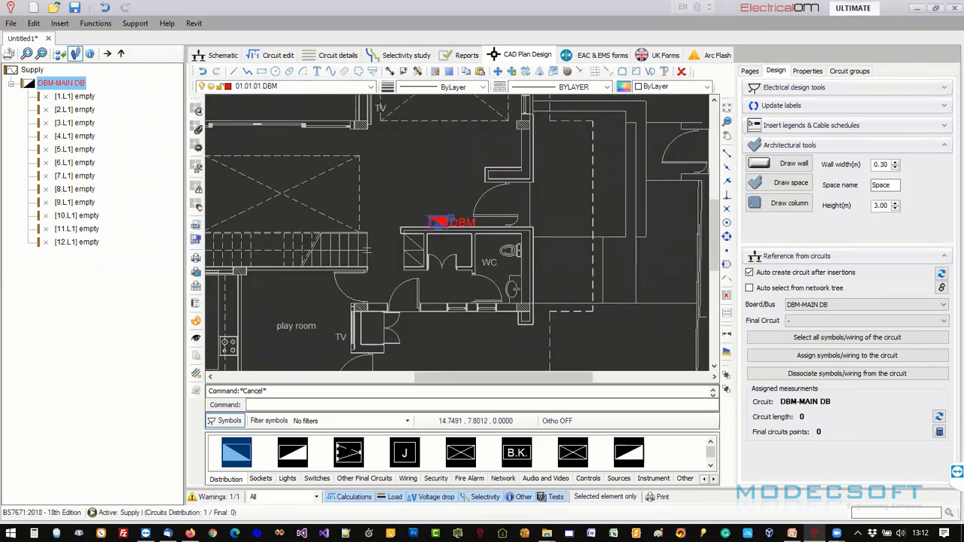
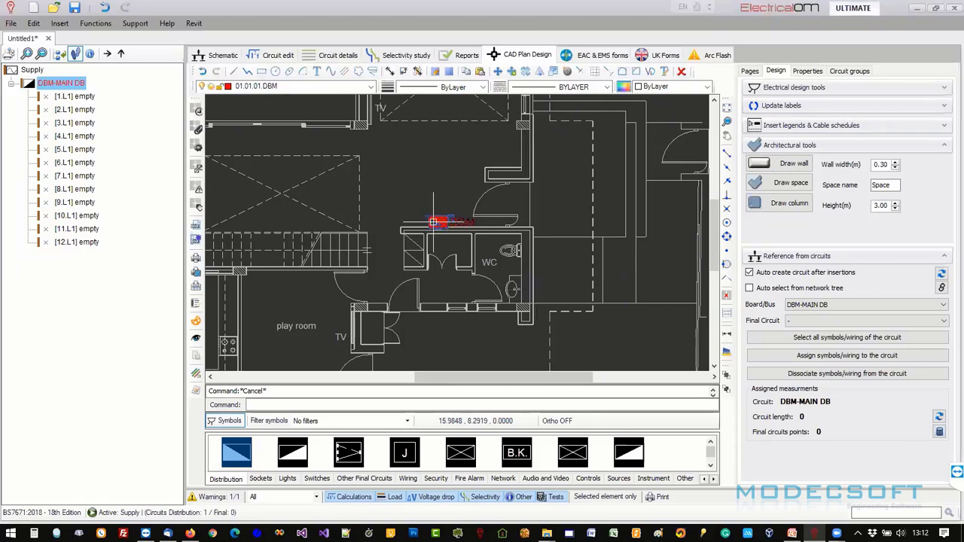
click(586, 480)
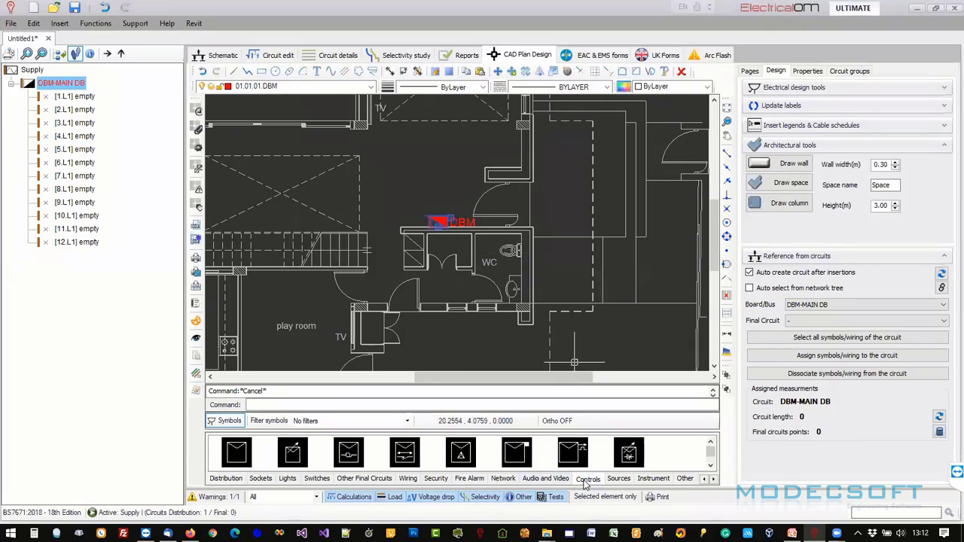
click(650, 479)
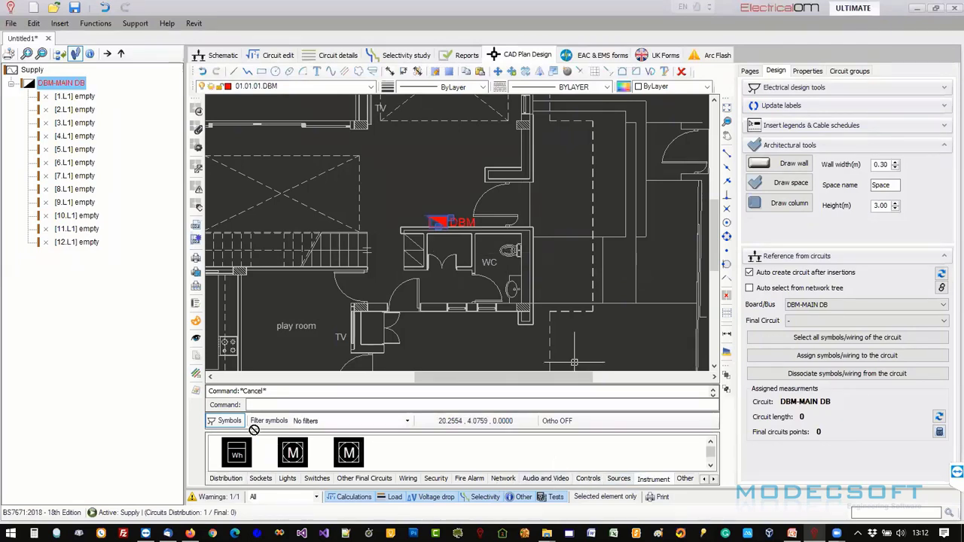
click(237, 452)
scroll(525, 286, up, 3)
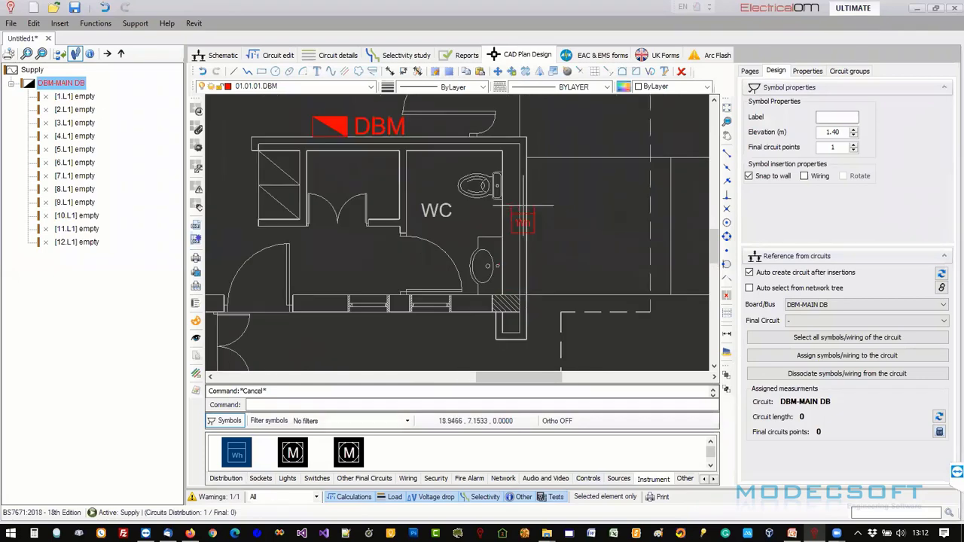
scroll(523, 220, down, 3)
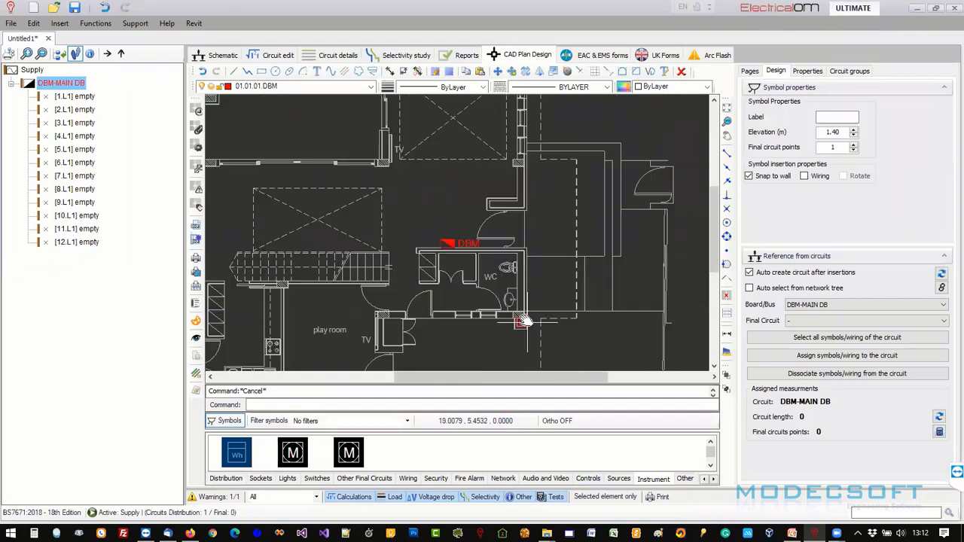
scroll(519, 265, up, 2)
scroll(519, 265, up, 1)
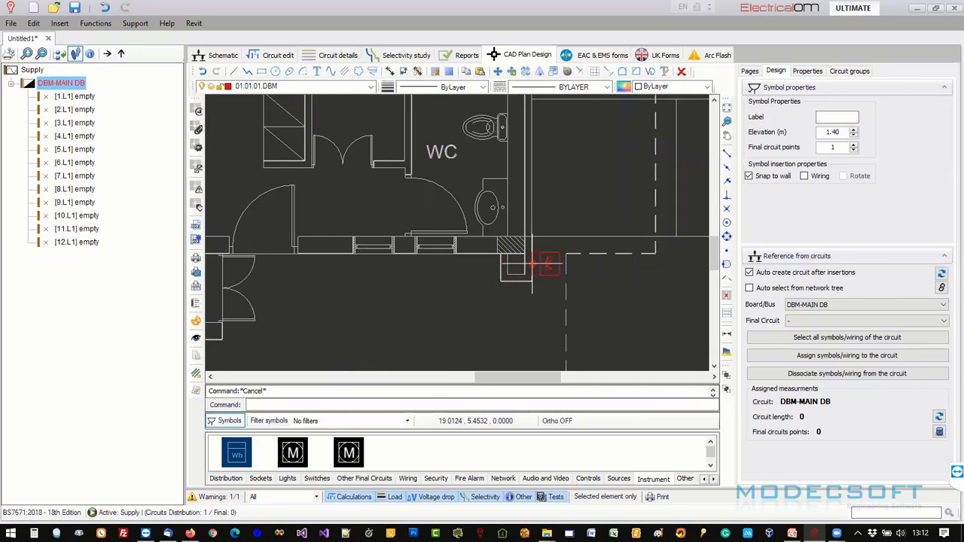
click(548, 263)
key(Escape)
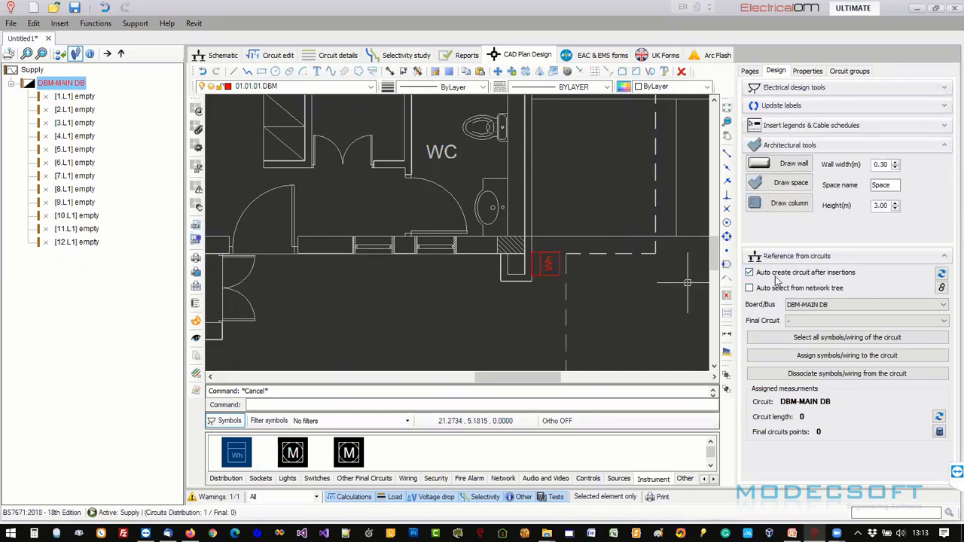
click(226, 479)
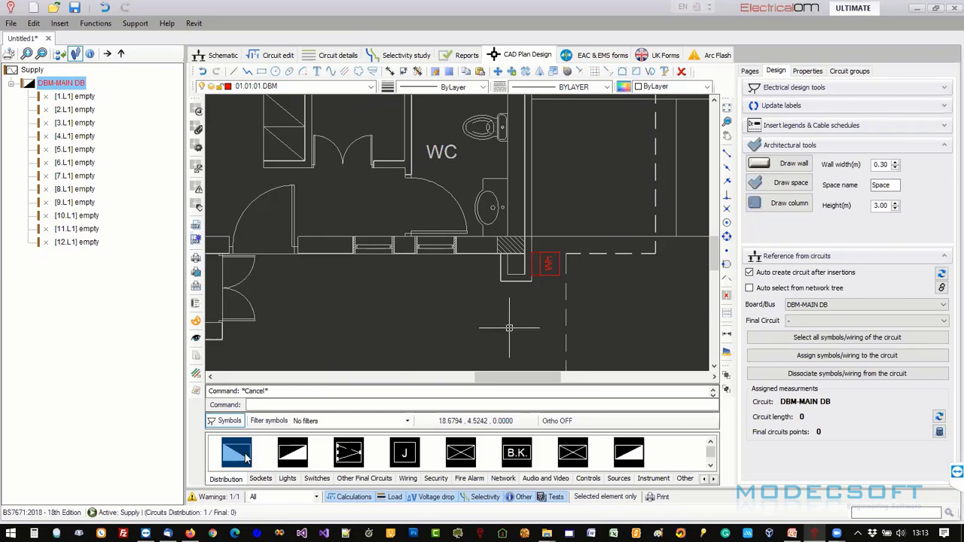
click(557, 256)
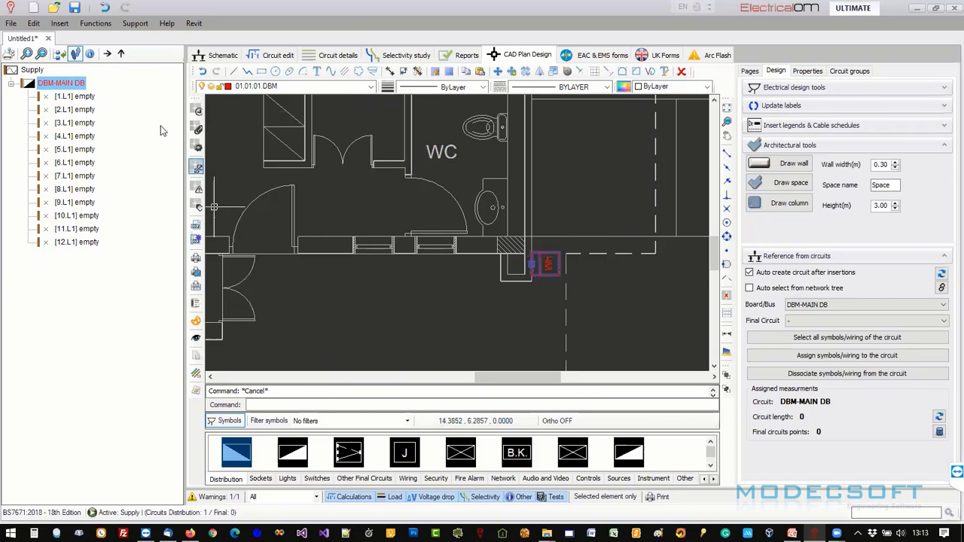
click(41, 80)
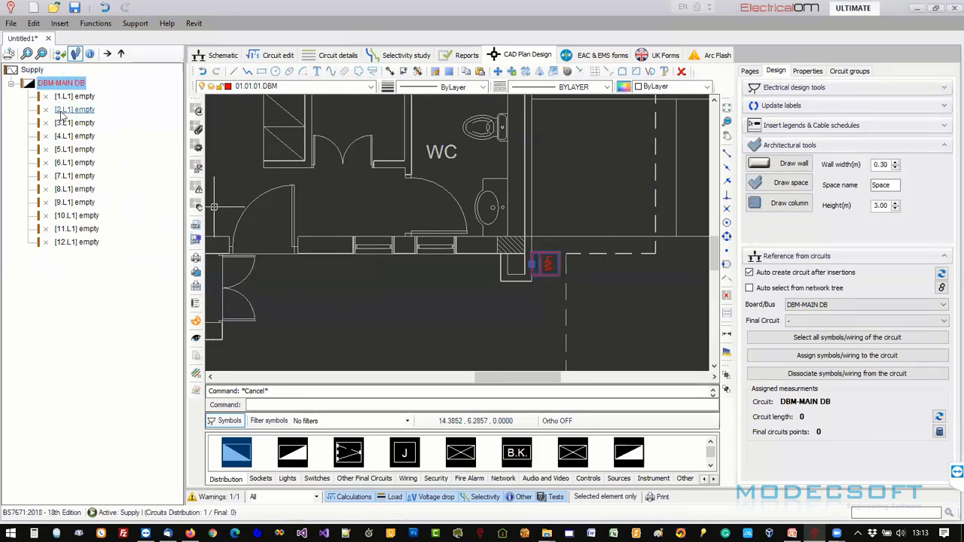
scroll(584, 268, down, 2)
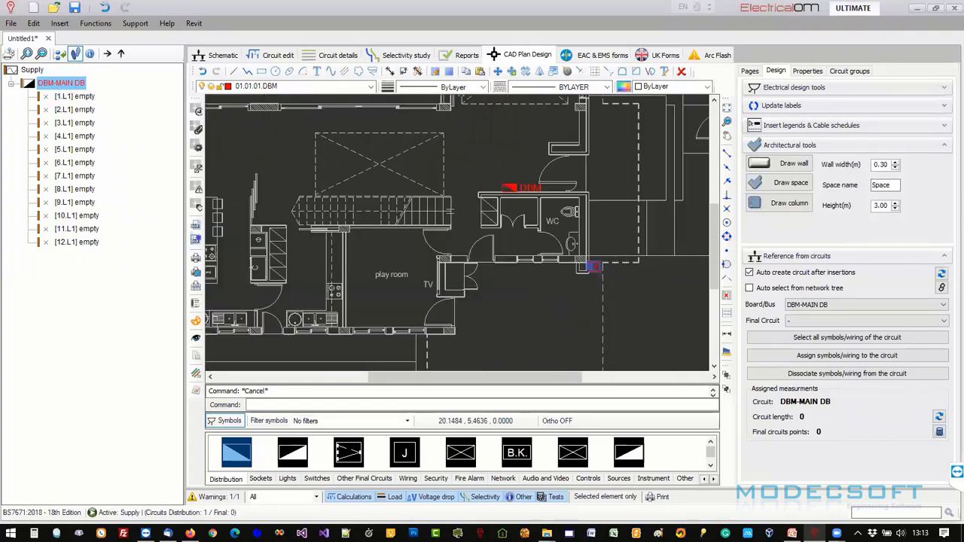
scroll(585, 267, up, 1)
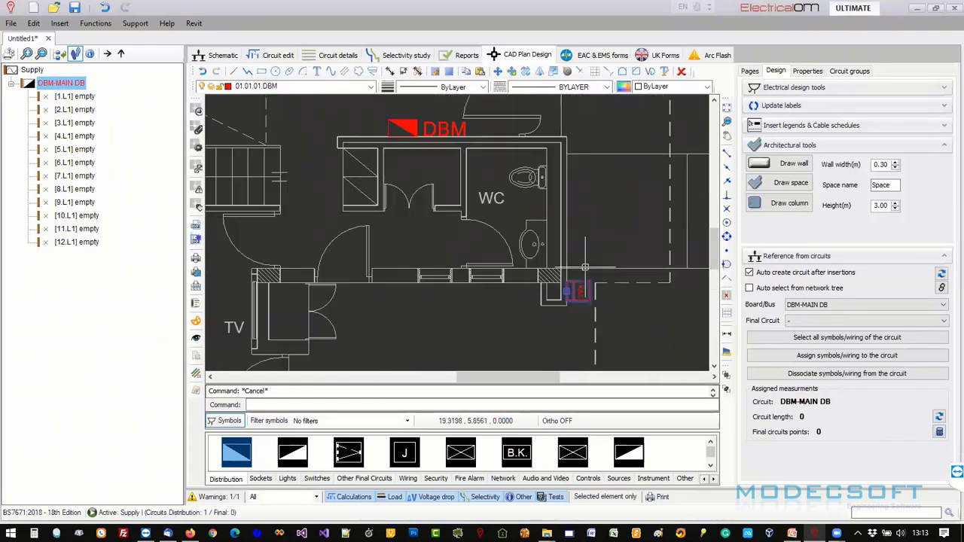
scroll(584, 287, down, 1)
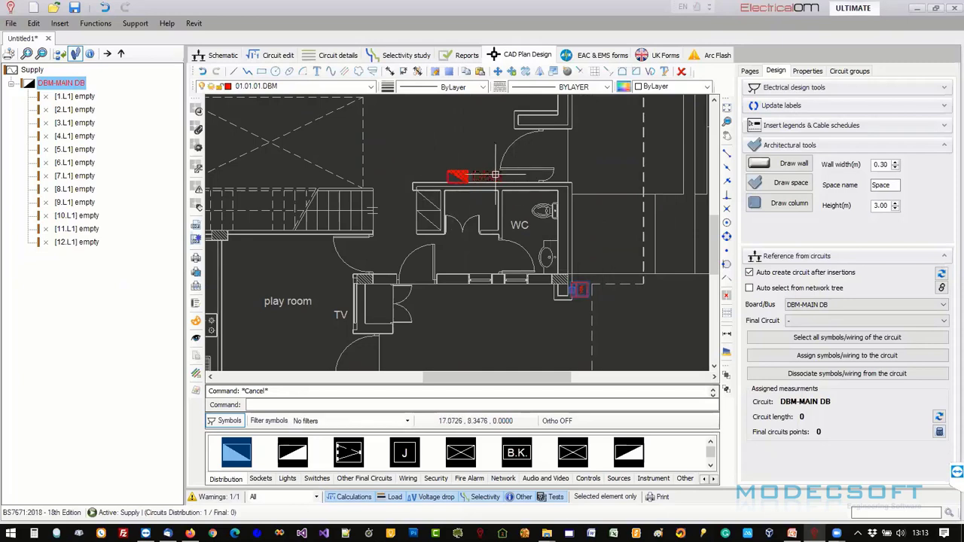
scroll(570, 214, up, 3)
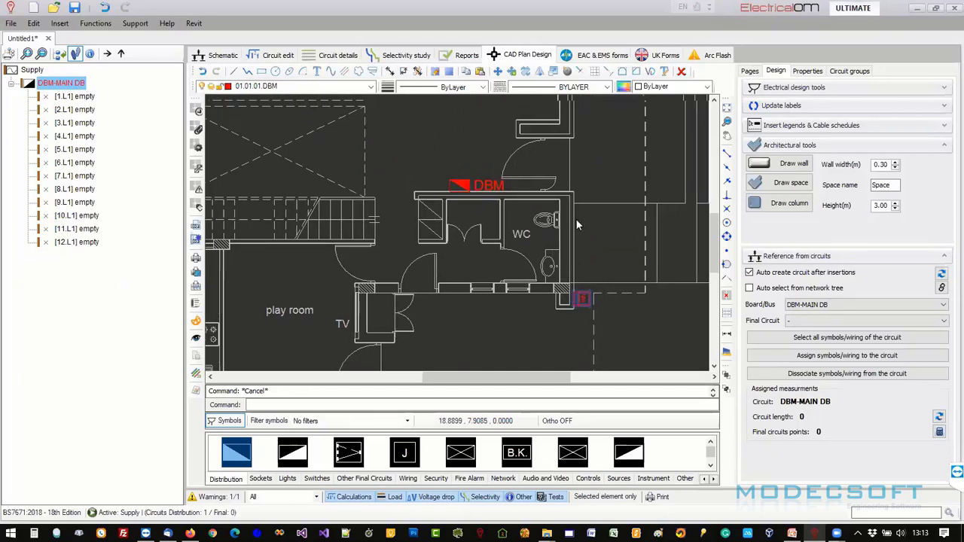
Select only the DBM board symbol on the plan and review its circuit's conductor and cable length settings.
click(784, 89)
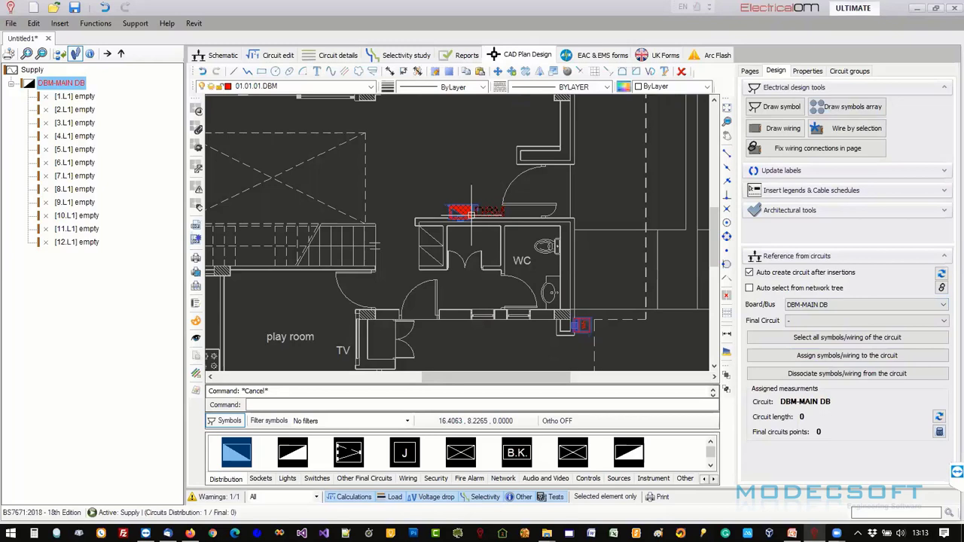
key(Escape)
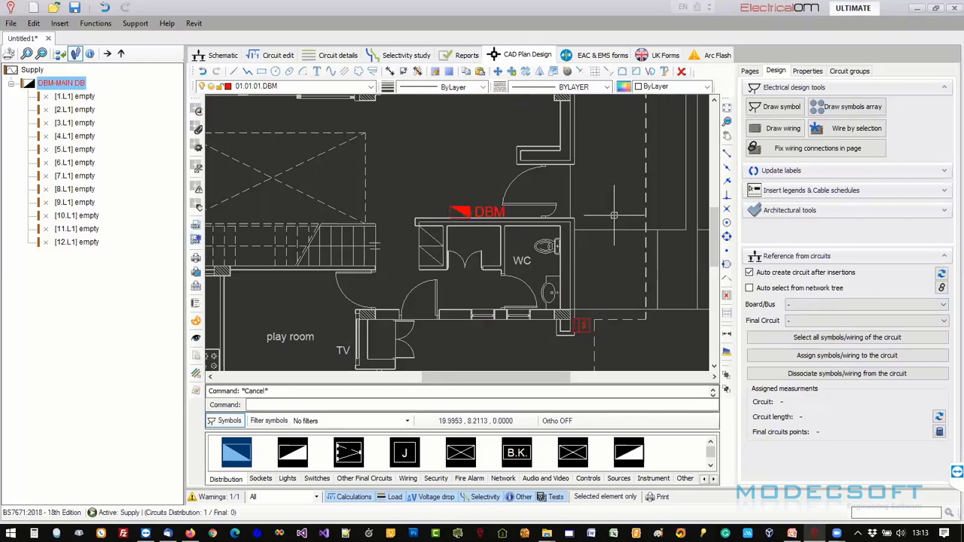
click(459, 211)
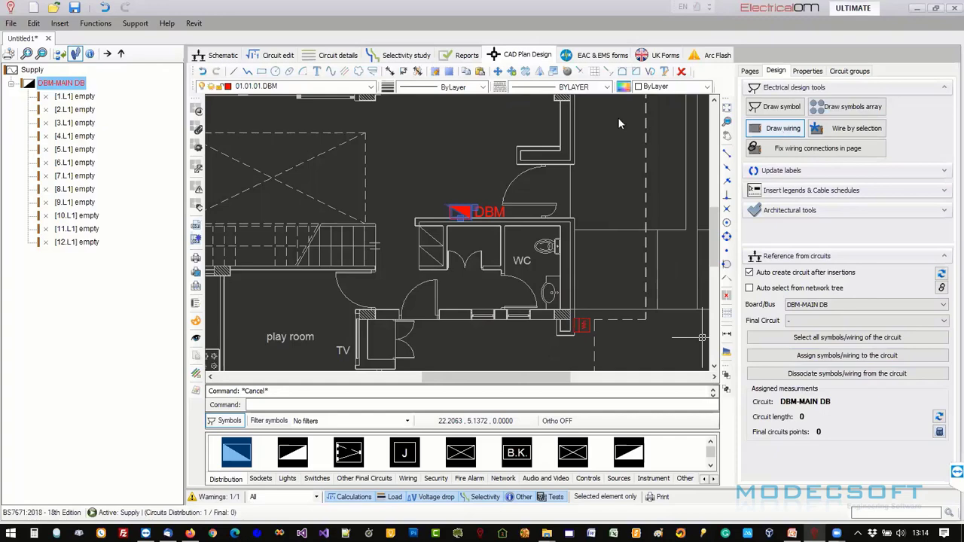
click(268, 56)
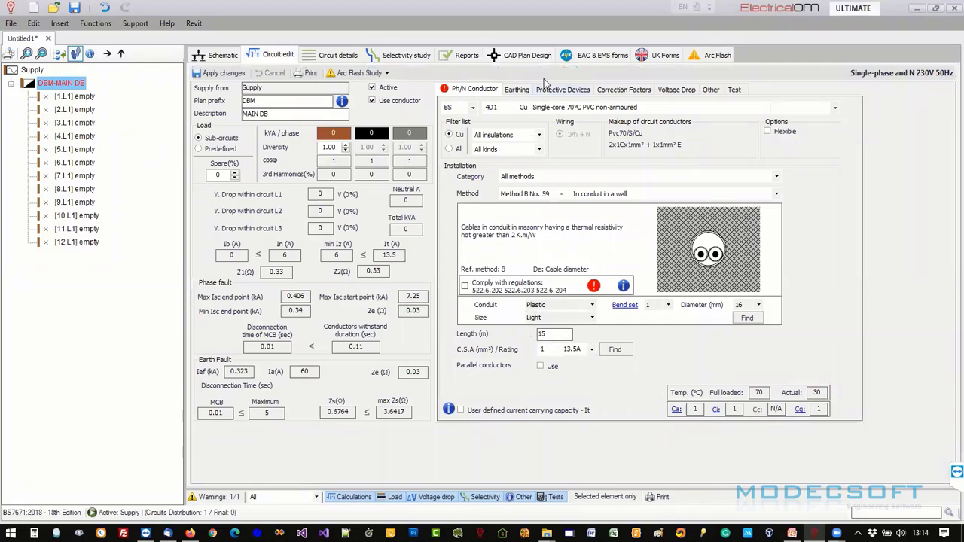
click(531, 56)
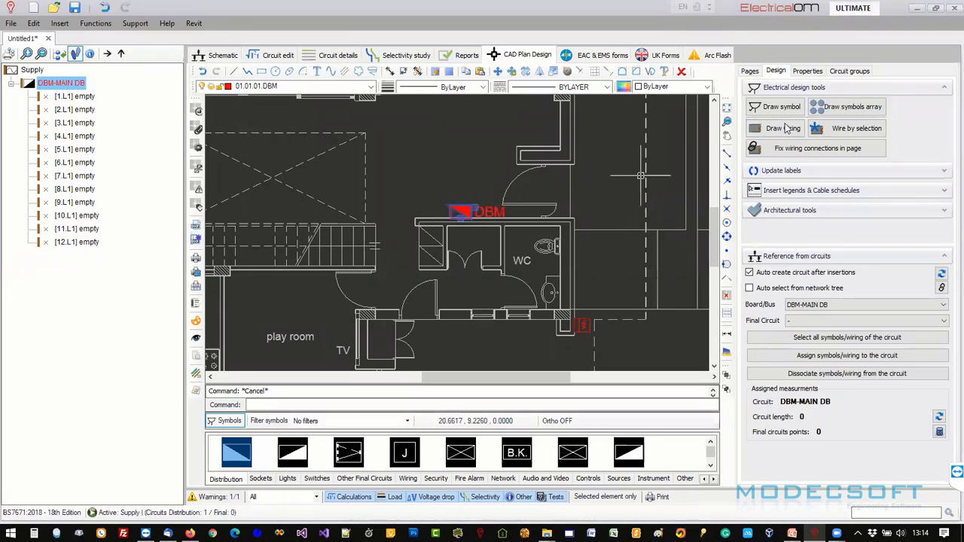
Start drawing wiring for the DBM-MAIN DB circuit with the wiring elevation set to 3 m.
click(784, 129)
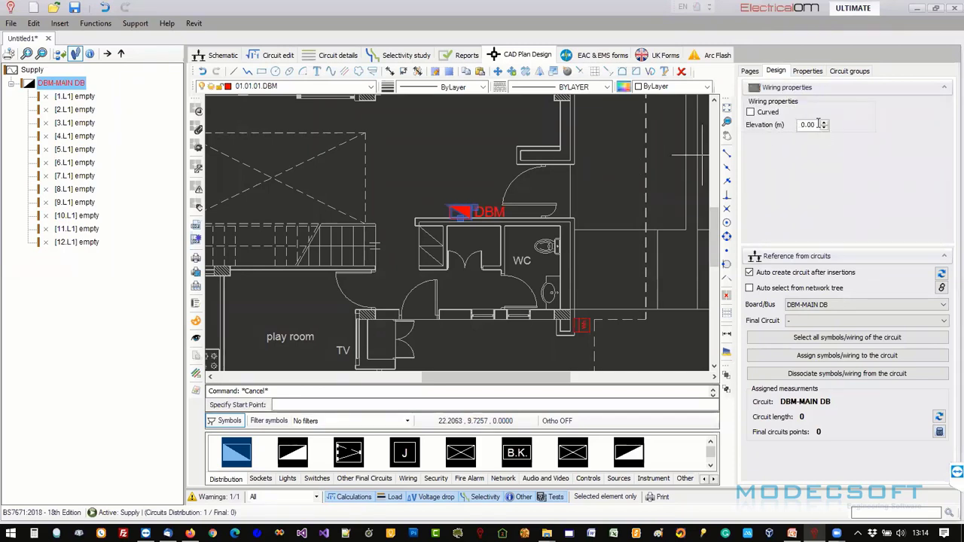
drag(799, 125, 819, 125)
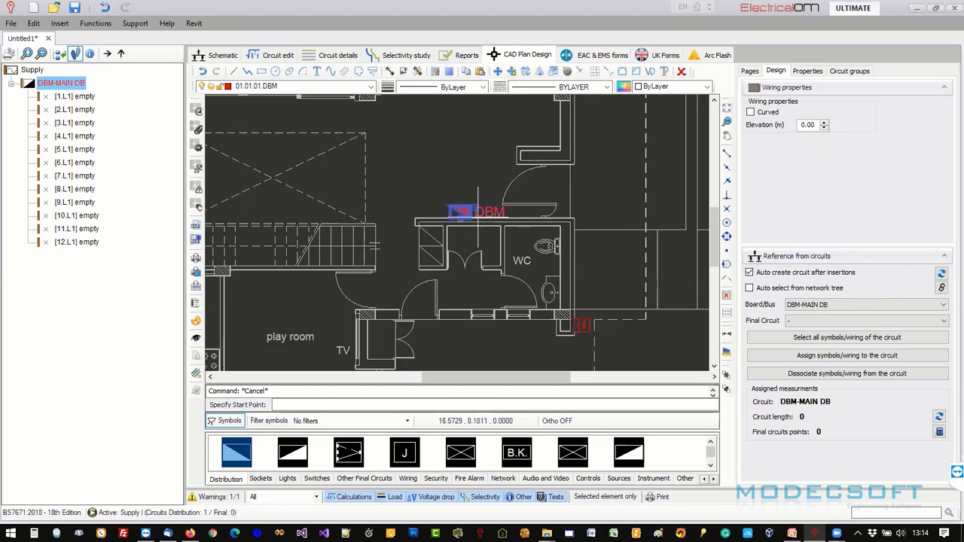
click(800, 125)
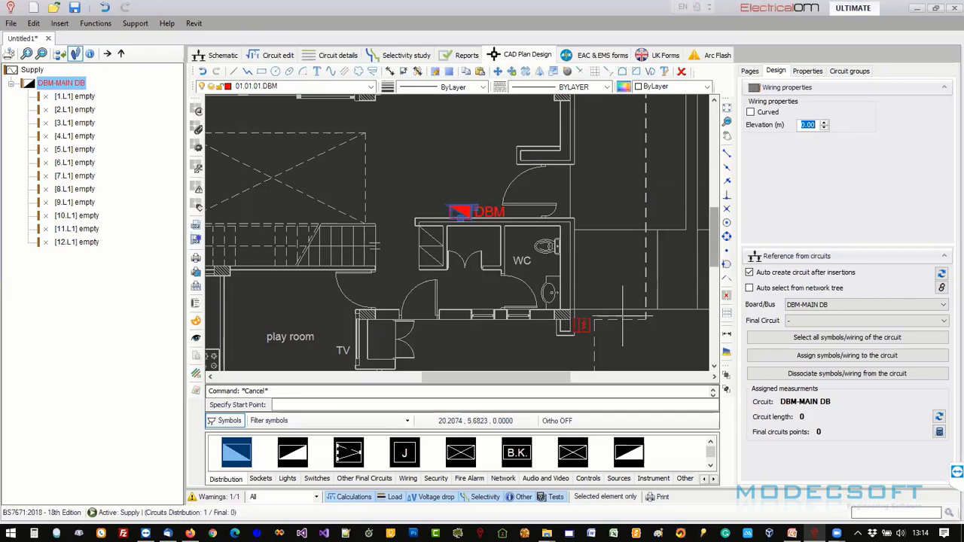
click(802, 124)
drag(802, 125, 821, 126)
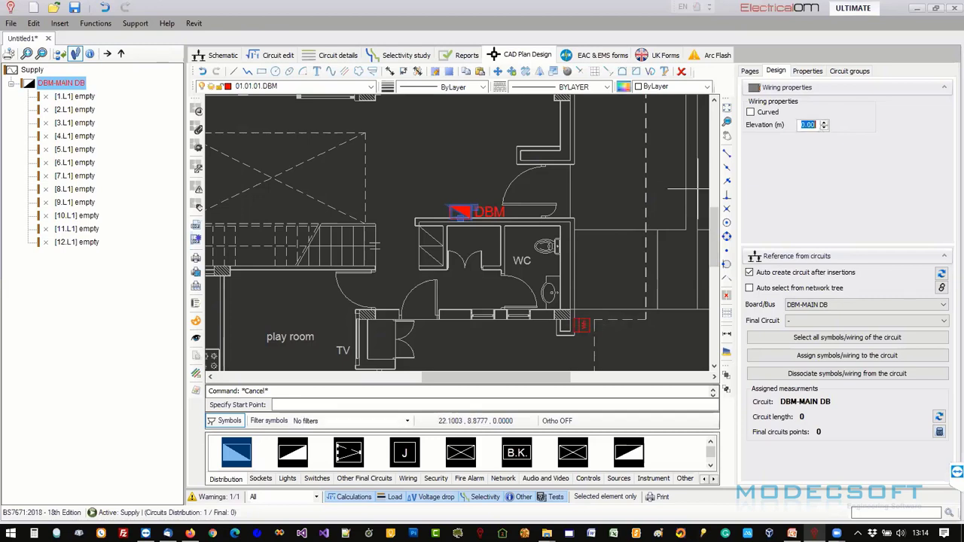
text(3)
key(Return)
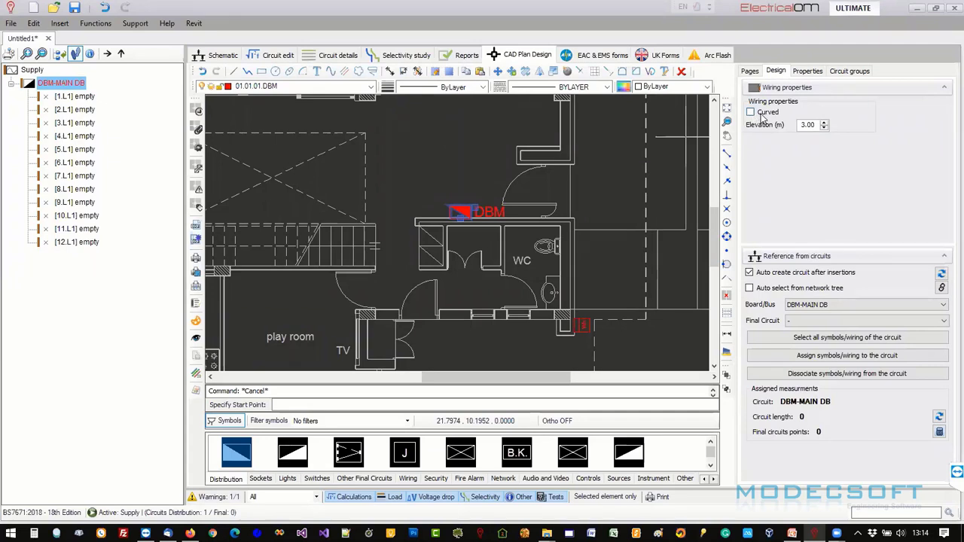
Route the wiring orthogonally from the DBM board, outside the WC wall, and down to the Wh meter symbol.
click(463, 212)
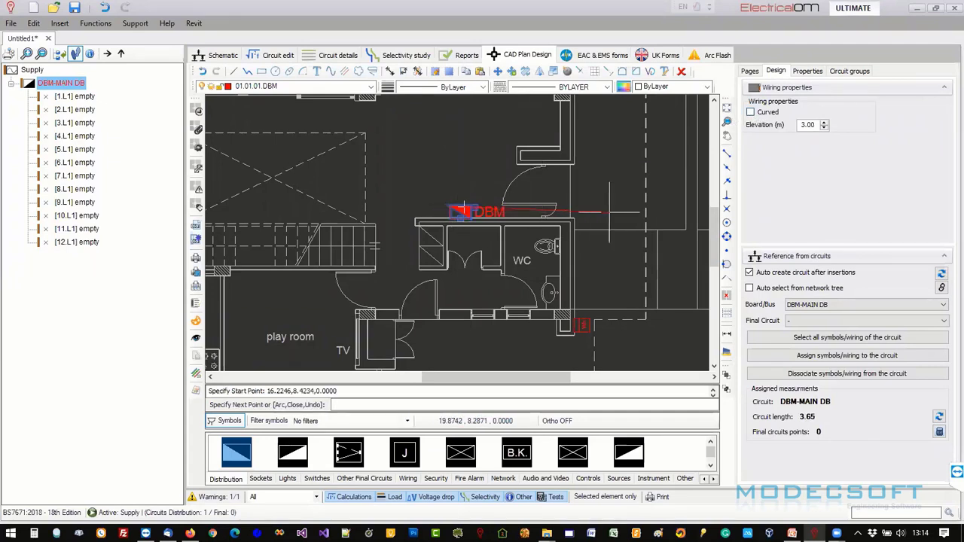
key(F8)
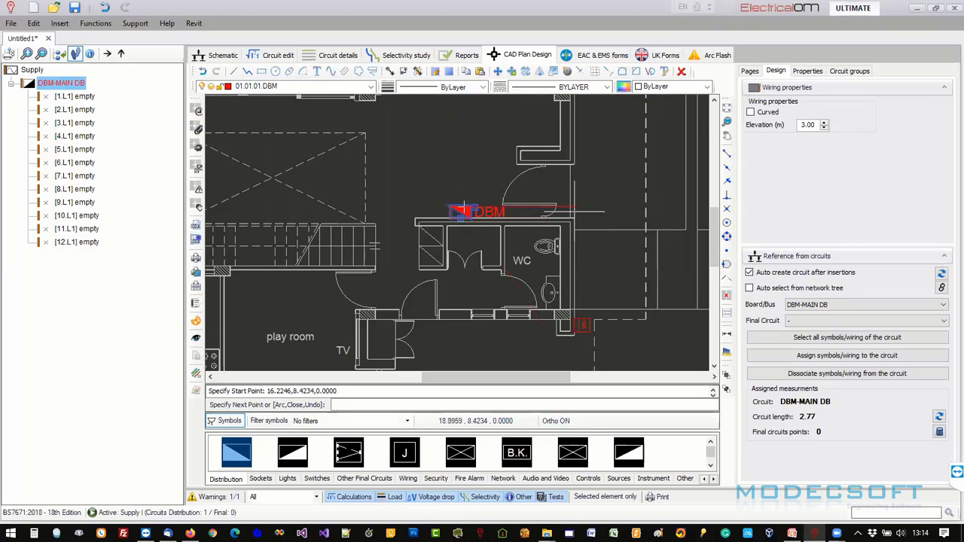
click(579, 212)
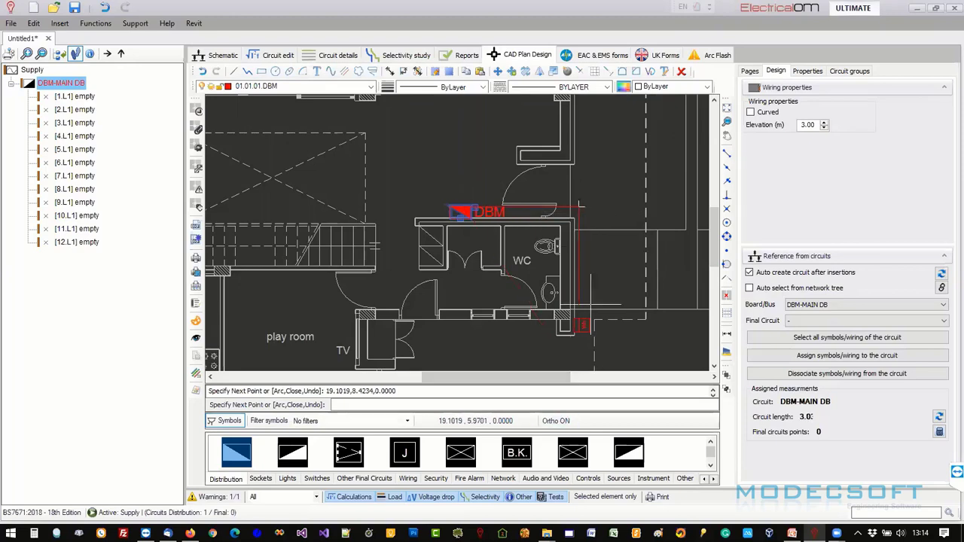
click(579, 325)
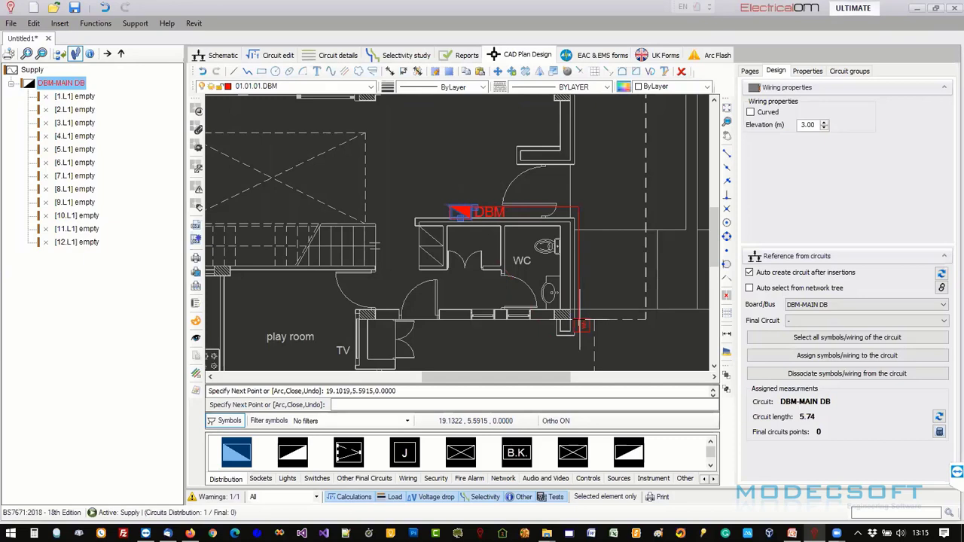
key(Escape)
key(Escape)
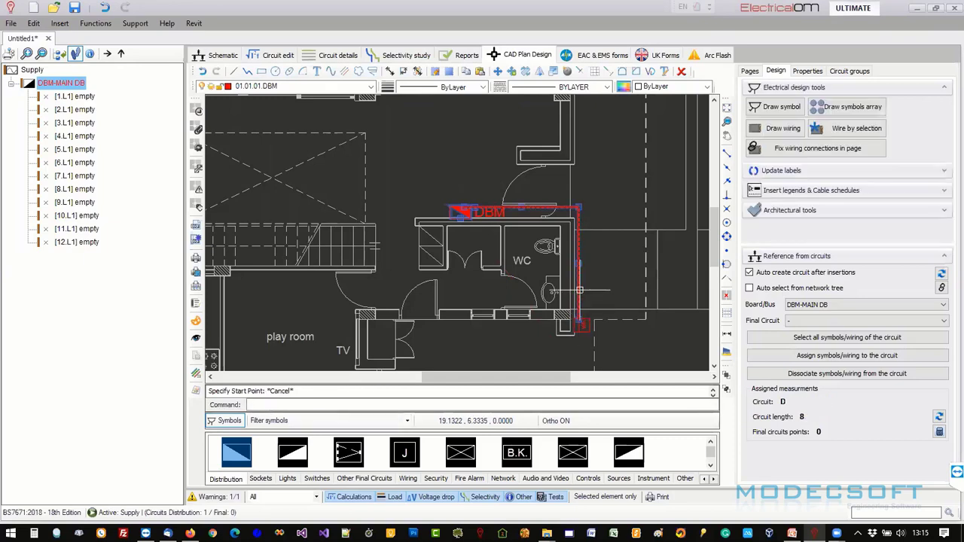
Apply the measured wiring length to the DBM-MAIN DB circuit and check the cable length in its conductor settings.
click(579, 290)
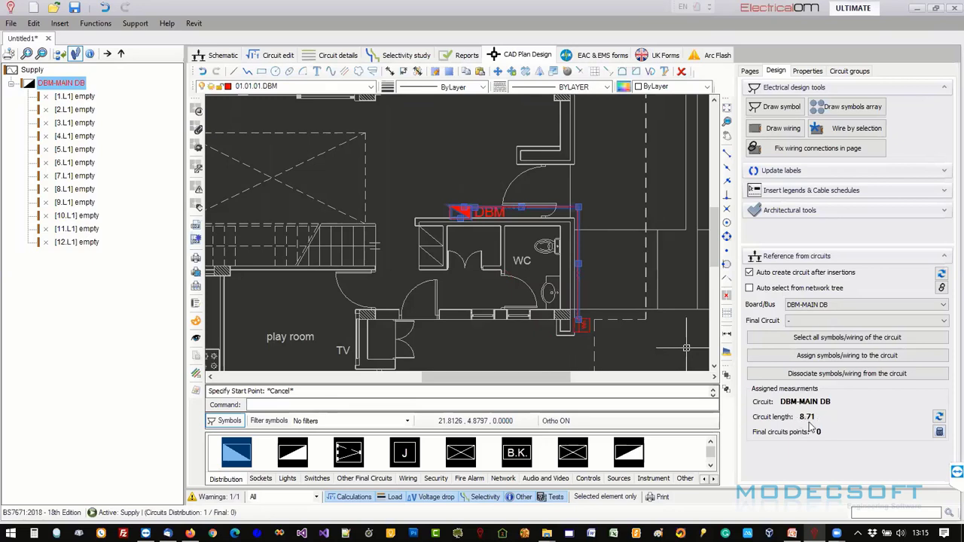
click(939, 432)
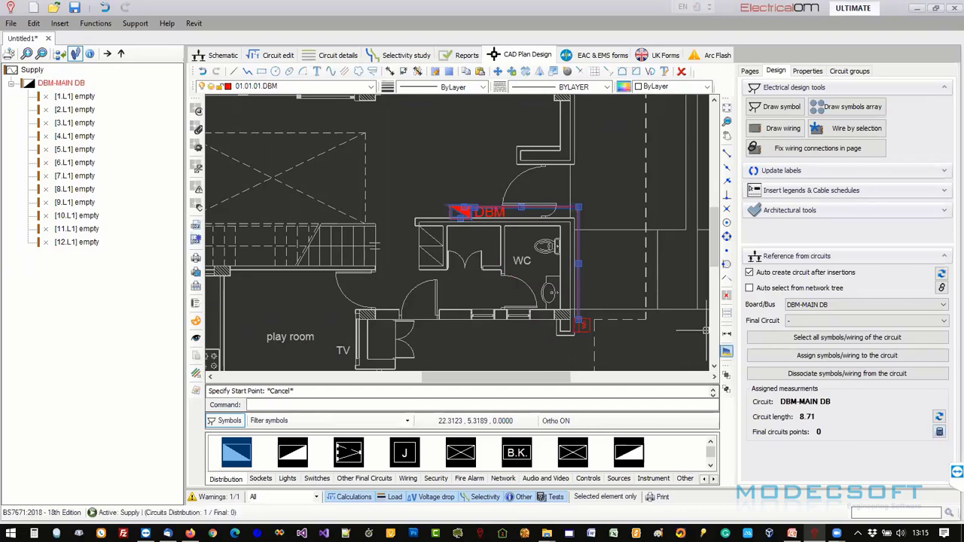
double_click(564, 318)
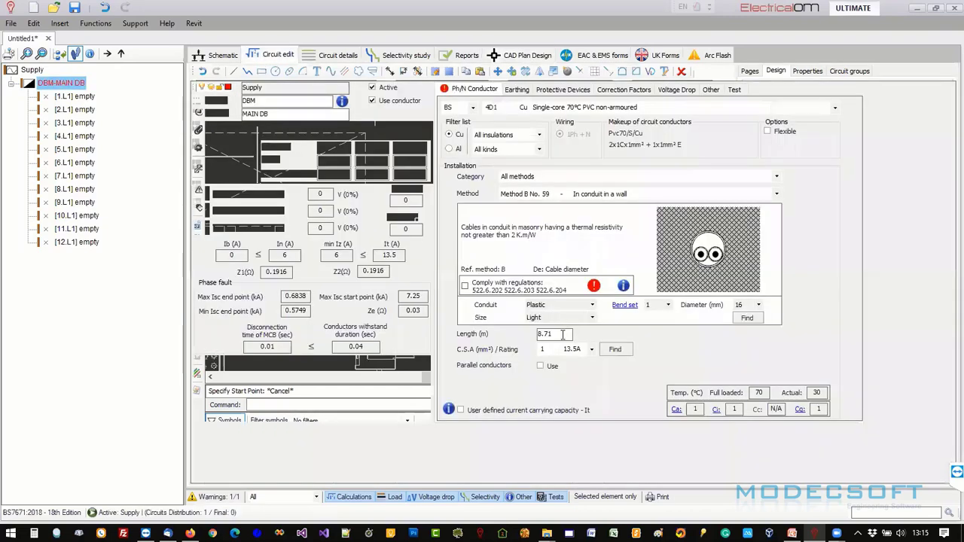
click(548, 58)
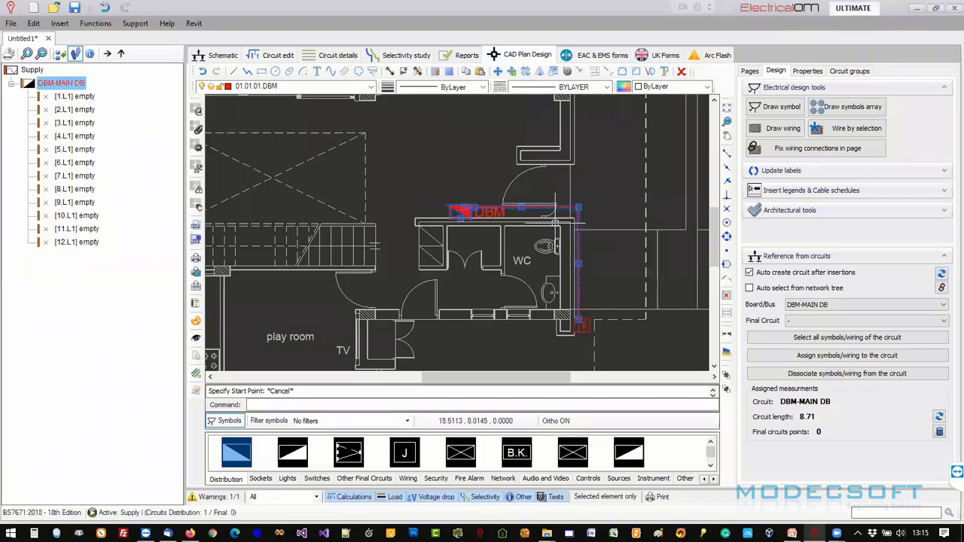
Inspect the cable run between the DBM board and the Wh meter in the 3D plan viewer.
click(196, 338)
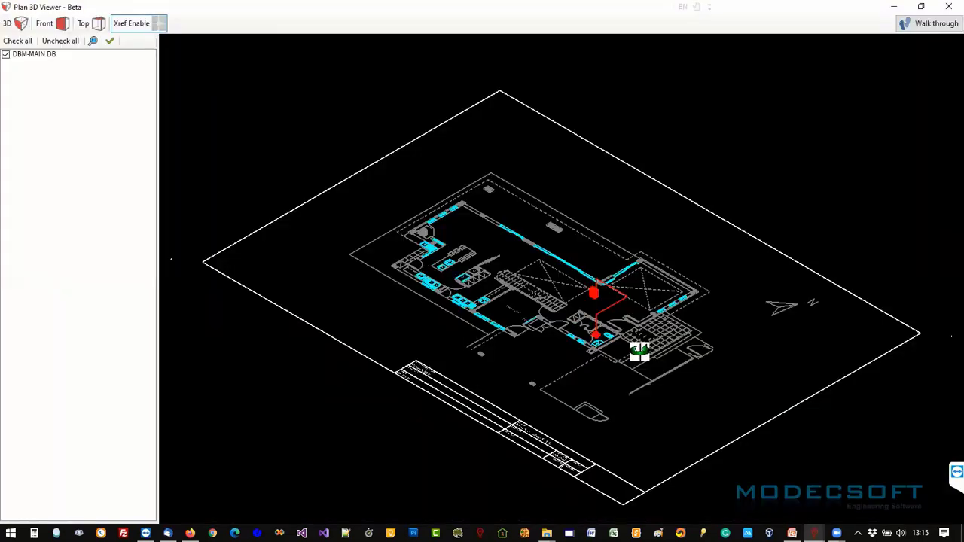
drag(640, 349, 482, 220)
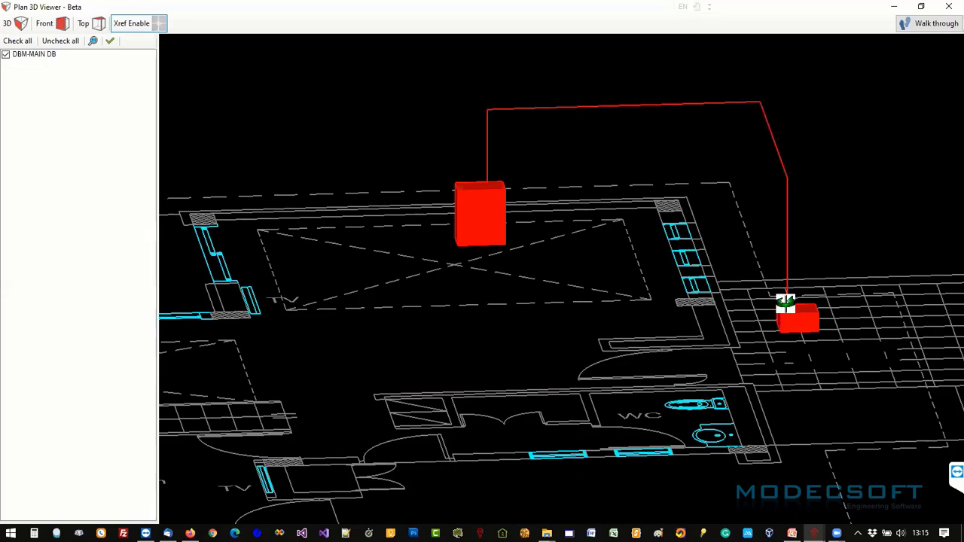
drag(786, 301, 788, 378)
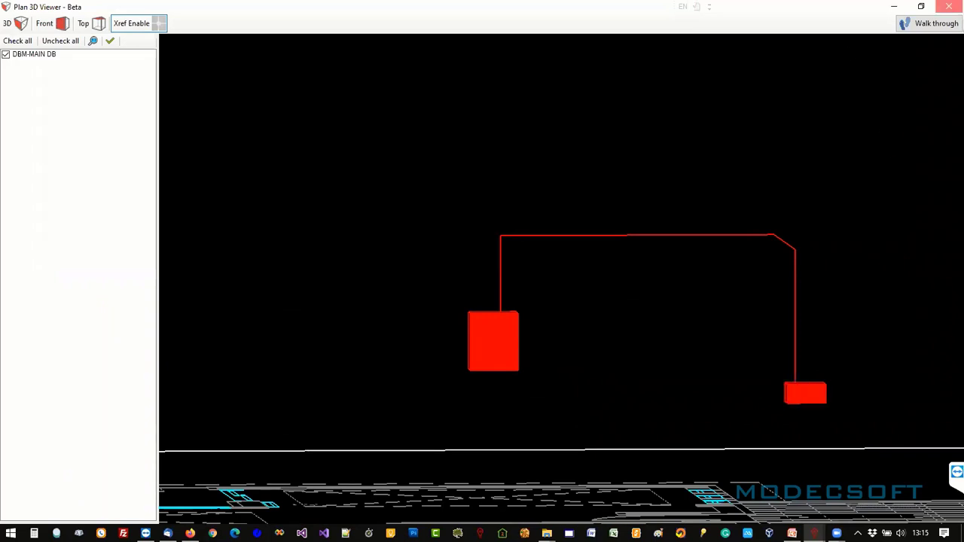
click(948, 7)
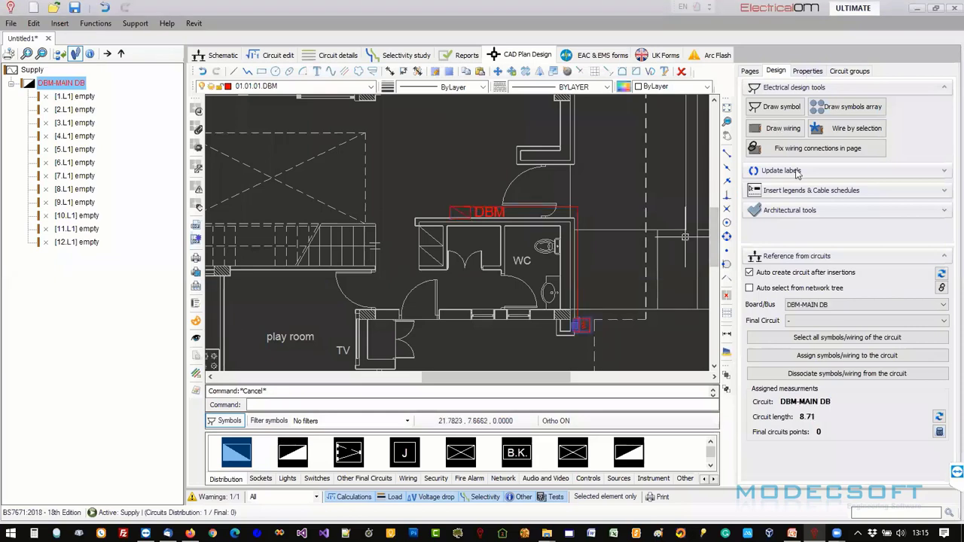
Set the Wh meter symbol's elevation to 1.6 m and update the DBM-MAIN DB circuit length.
click(808, 71)
click(827, 257)
text(1.6)
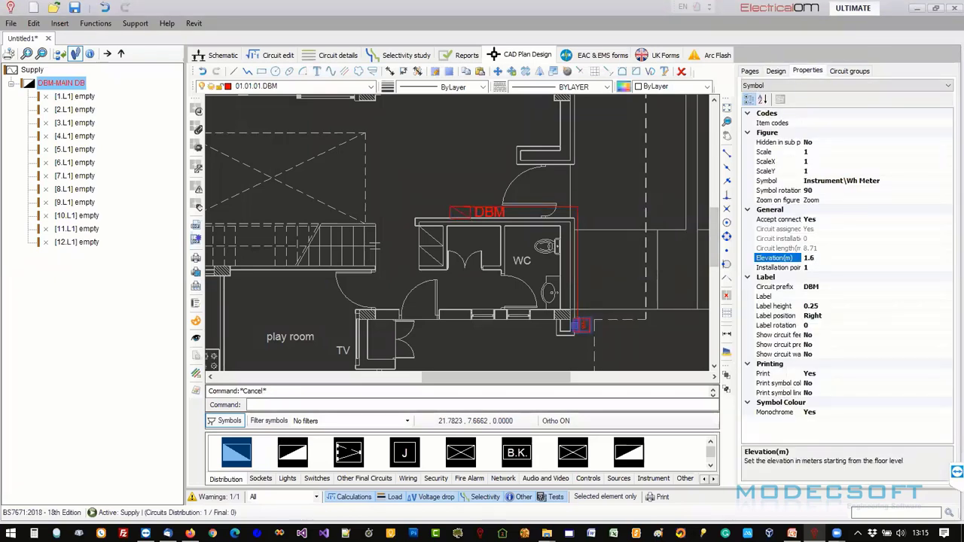
click(775, 71)
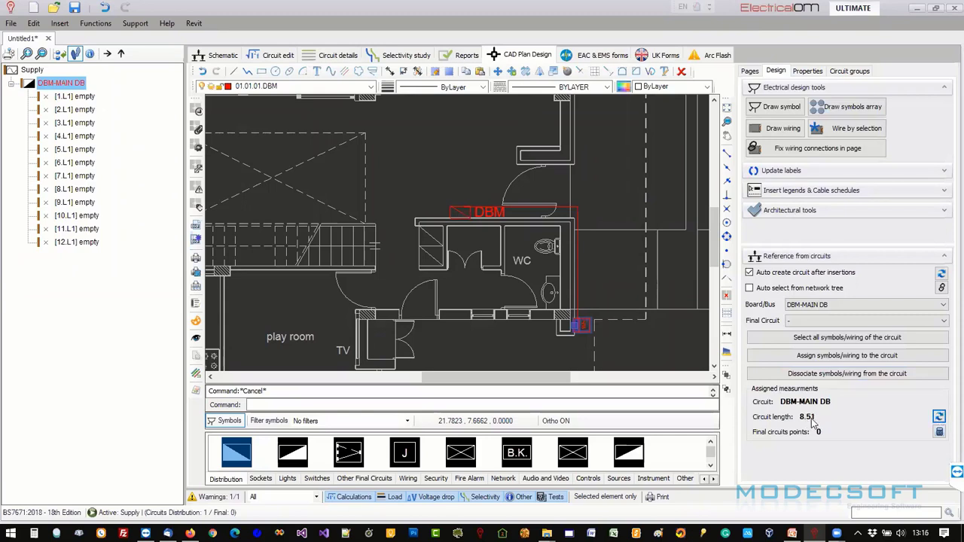
click(939, 416)
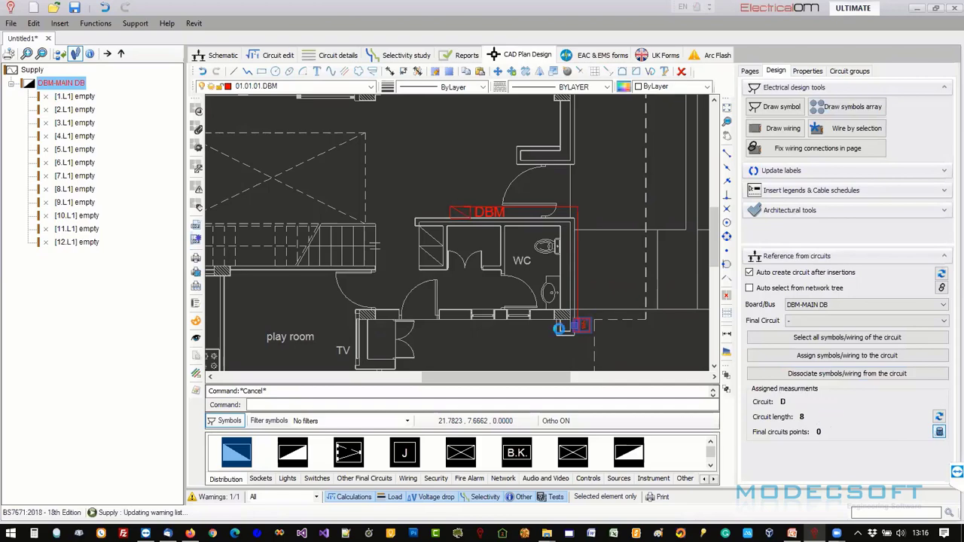
Review the Wh meter's new height and its cable run in the 3D plan viewer.
click(196, 338)
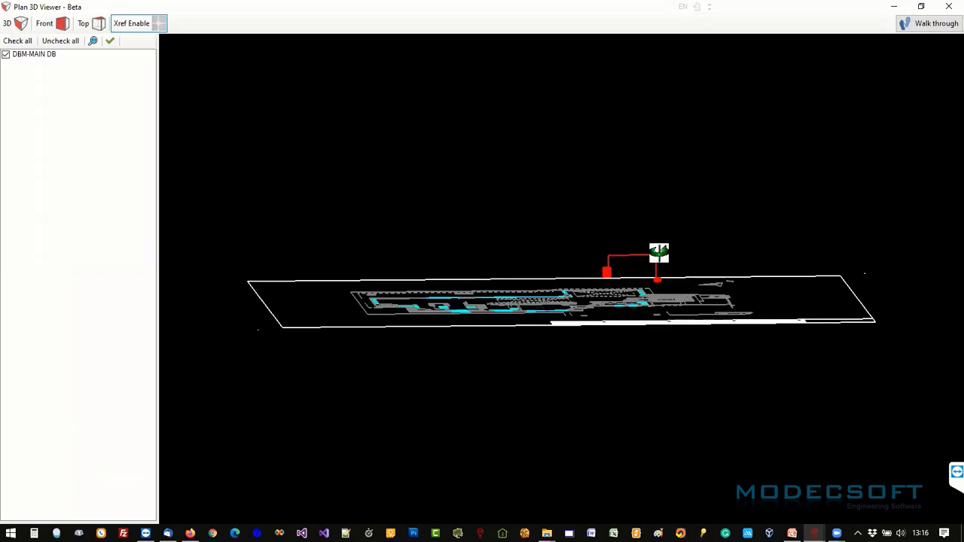
scroll(658, 251, up, 5)
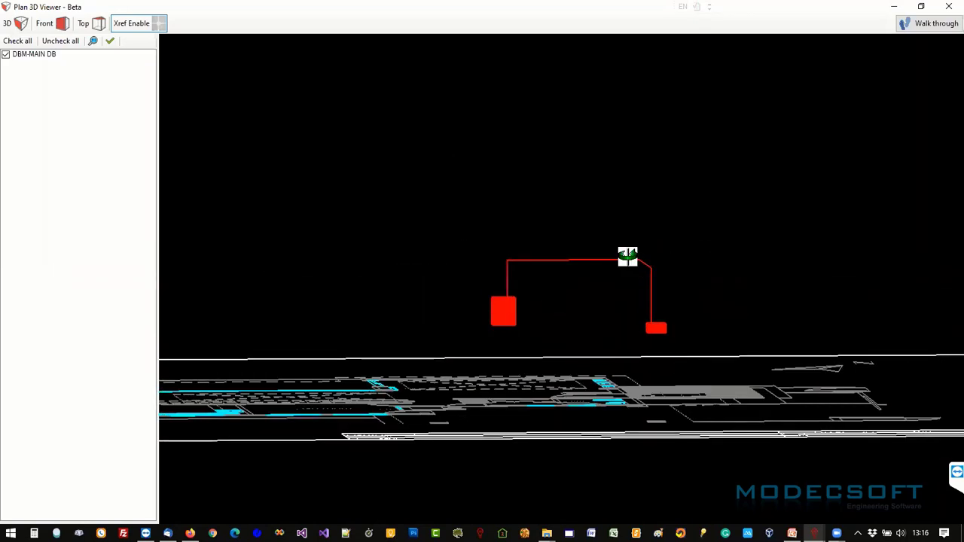
middle_drag(595, 310, 598, 299)
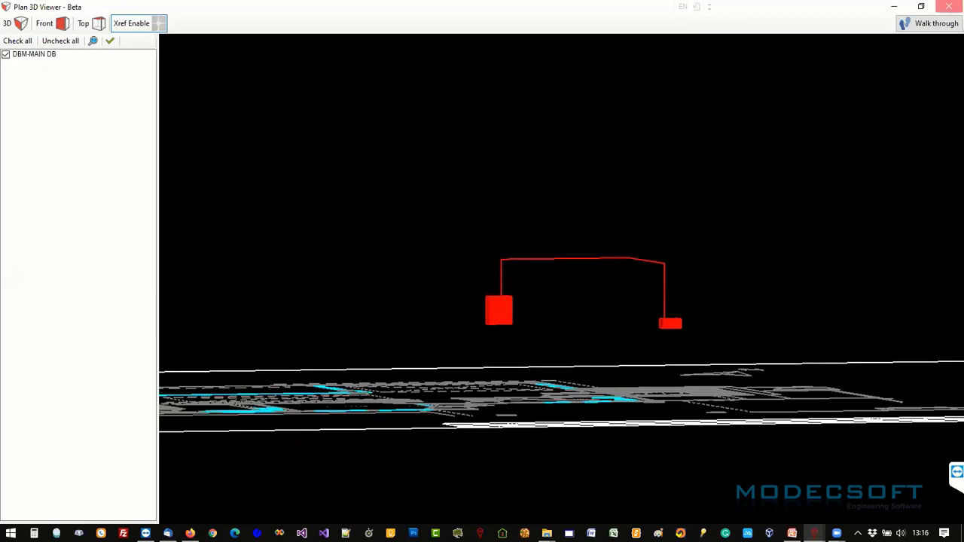
click(948, 7)
On the POWER page, place two twin socket symbols on the hatched wall columns above the staircase area, one beside the TV.
click(750, 70)
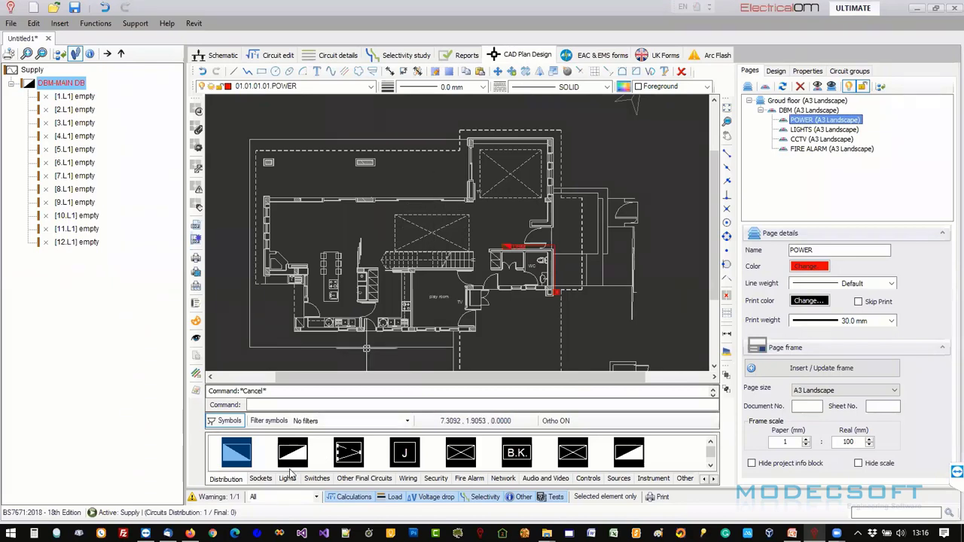
click(252, 480)
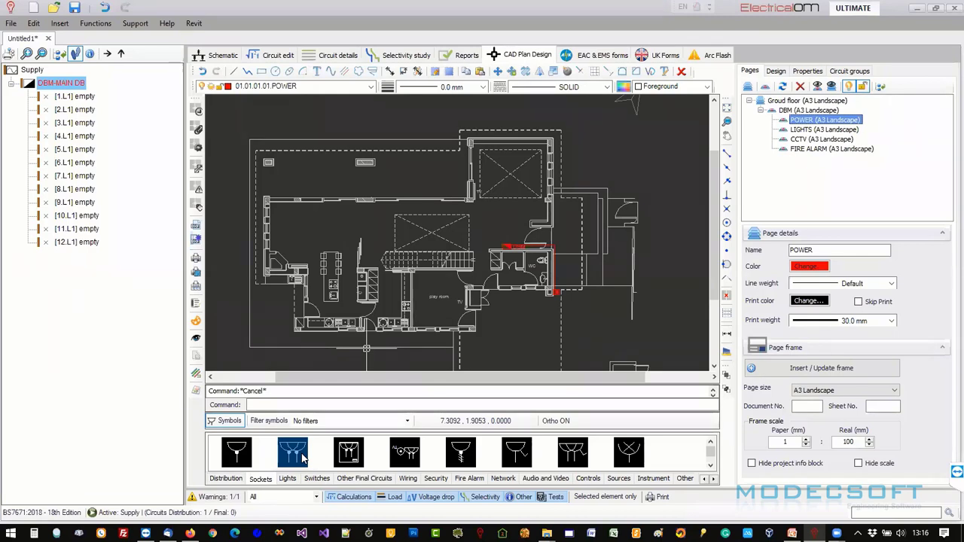
click(301, 457)
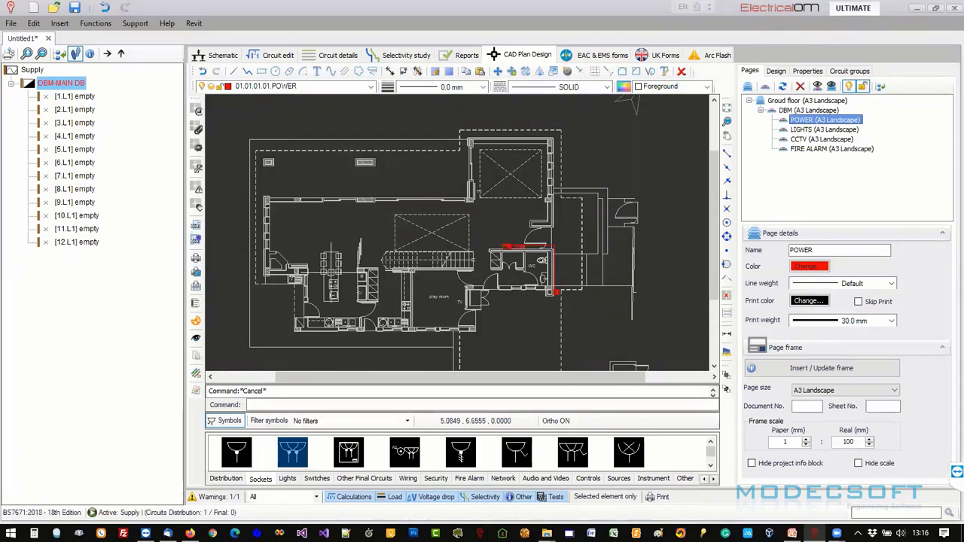
click(297, 460)
scroll(368, 204, up, 3)
middle_drag(377, 223, 344, 215)
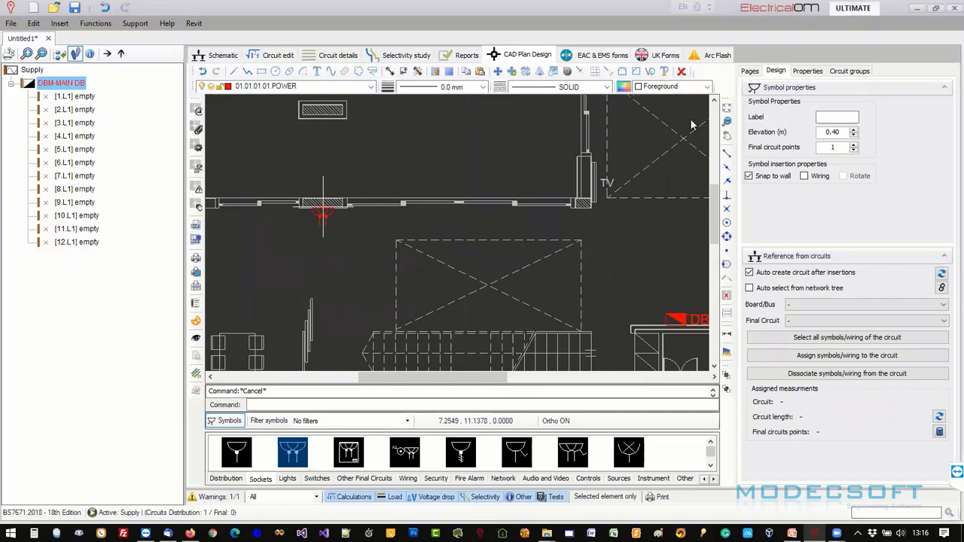
click(321, 207)
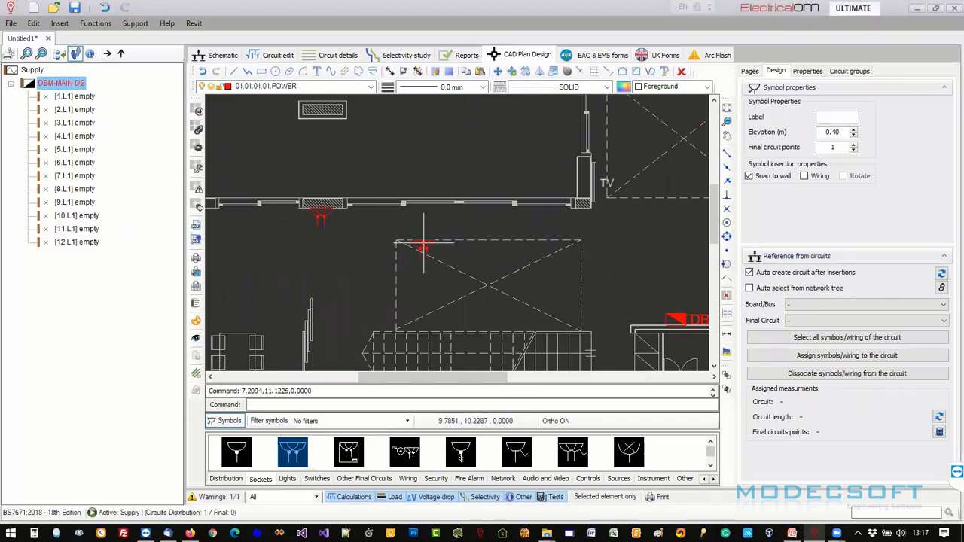
click(579, 208)
Enable wiring during socket placement and set the wiring elevation to 3 m.
middle_drag(549, 235, 448, 359)
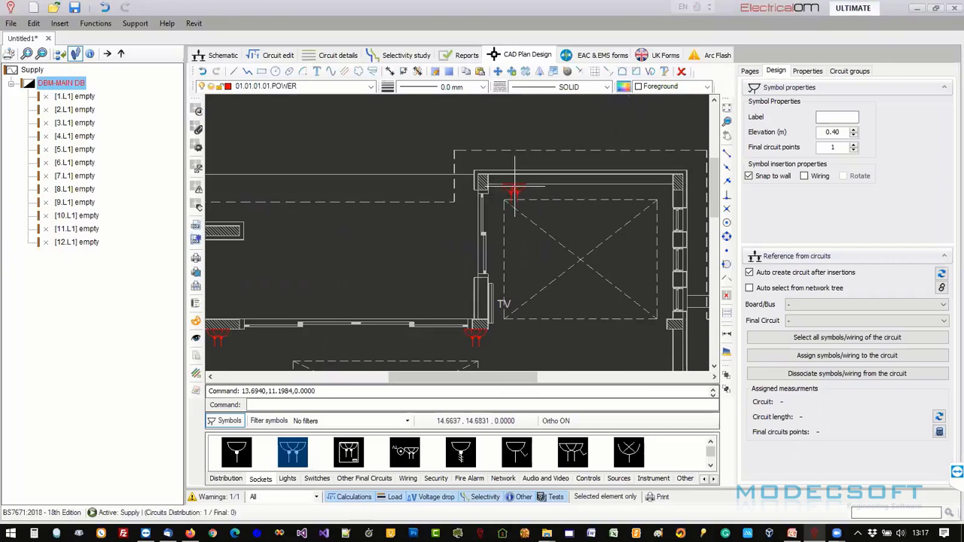
scroll(515, 189, down, 2)
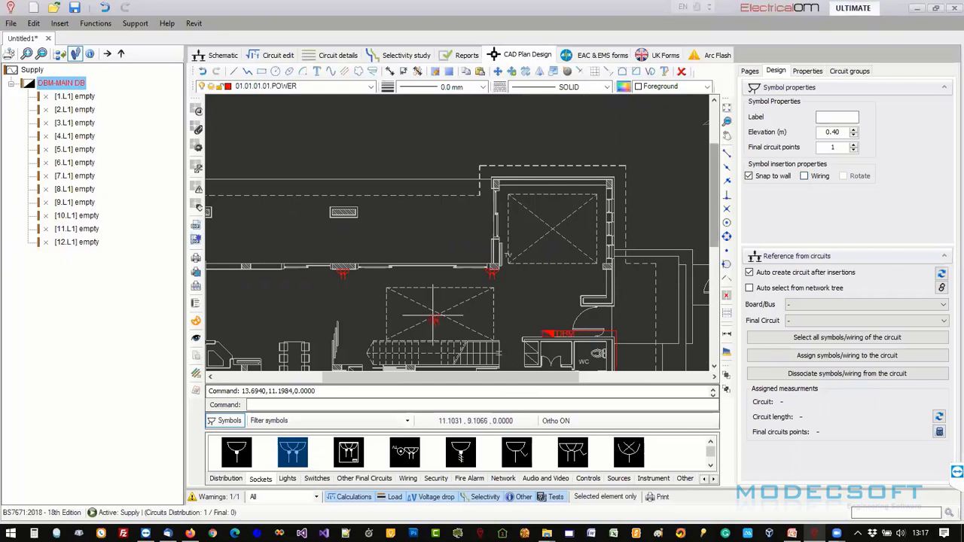
click(803, 176)
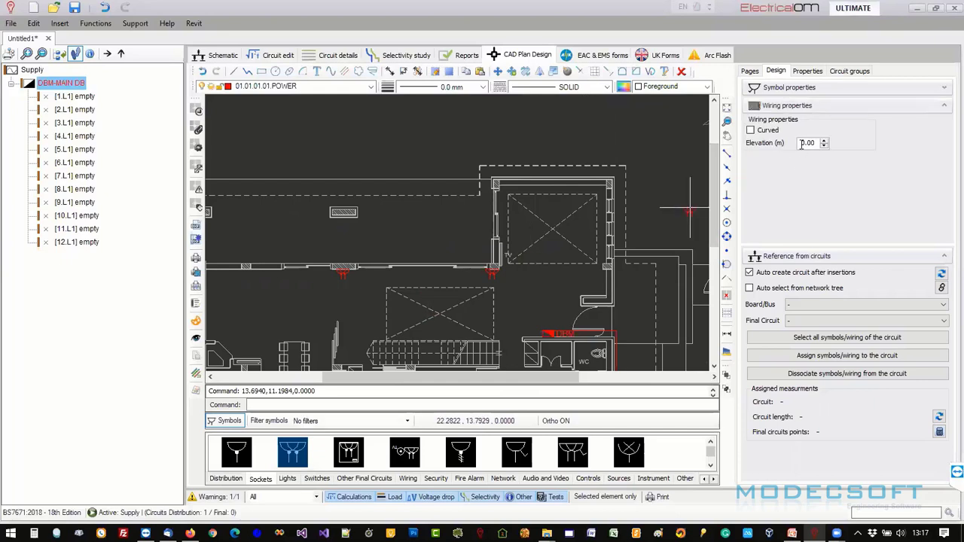
drag(802, 143, 821, 143)
text(3)
key(Return)
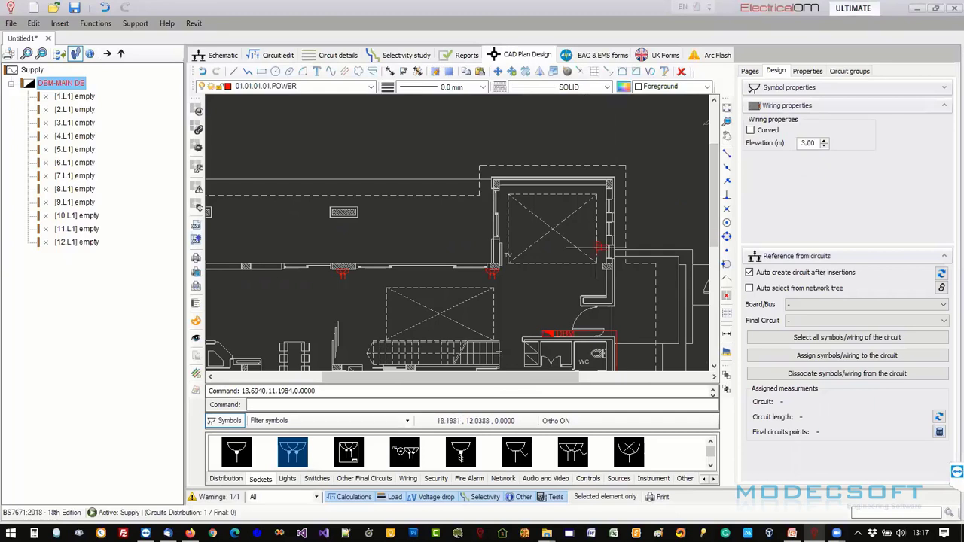
Place three wired twin sockets in the room beside the TV: two along the upper wall and one on the wall by the entrance door.
click(521, 188)
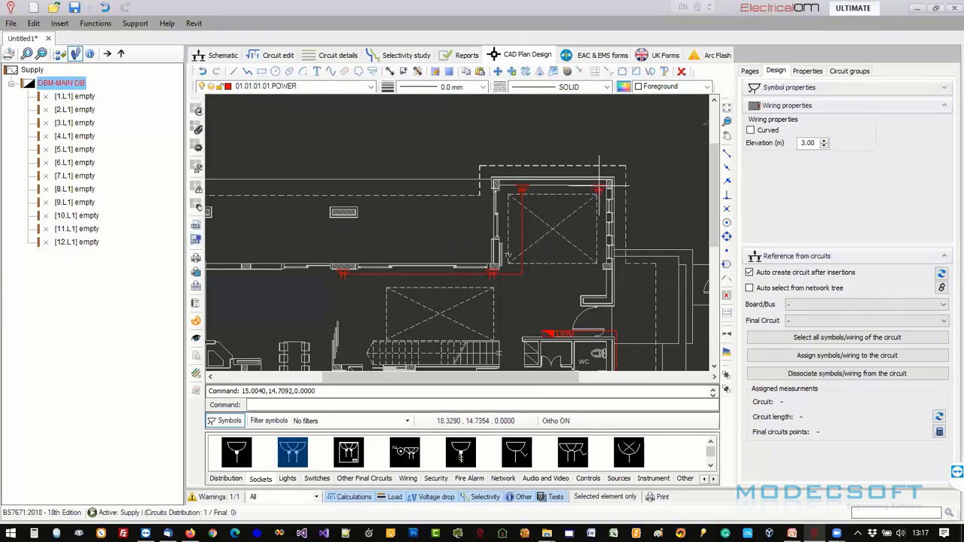
click(599, 187)
click(605, 284)
Continue the wired run with one twin socket beside the DBM board and two along the staircase edge, ending the placement.
scroll(590, 276, down, 2)
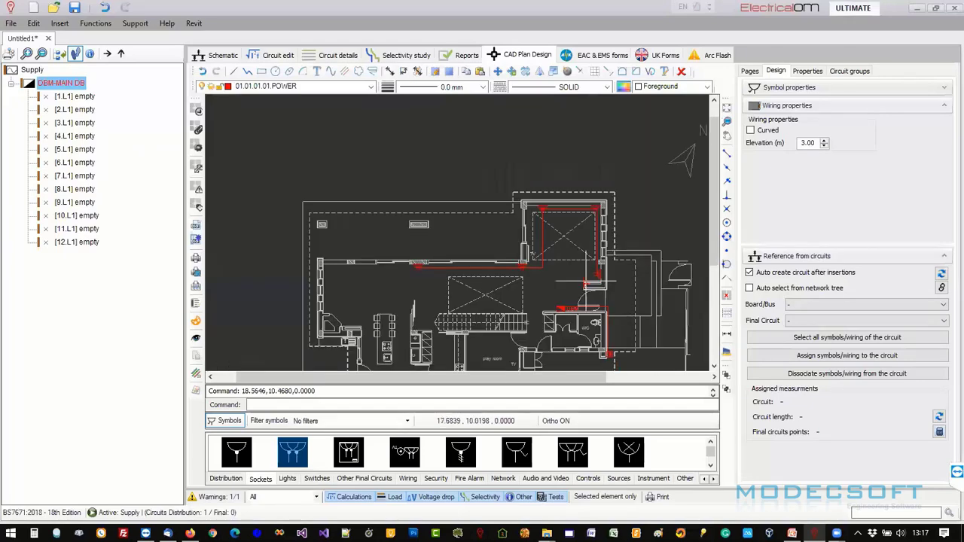
middle_drag(581, 303, 614, 284)
scroll(599, 297, up, 4)
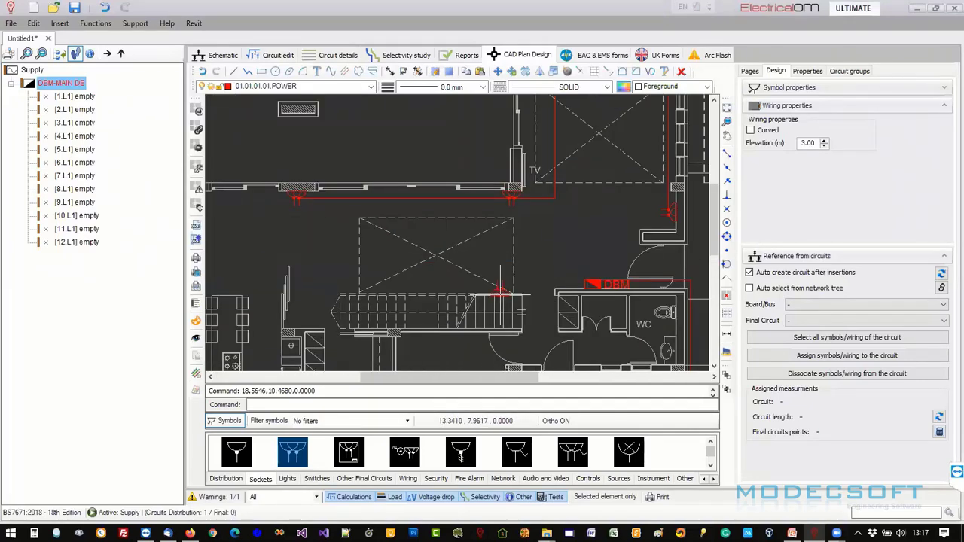
click(565, 283)
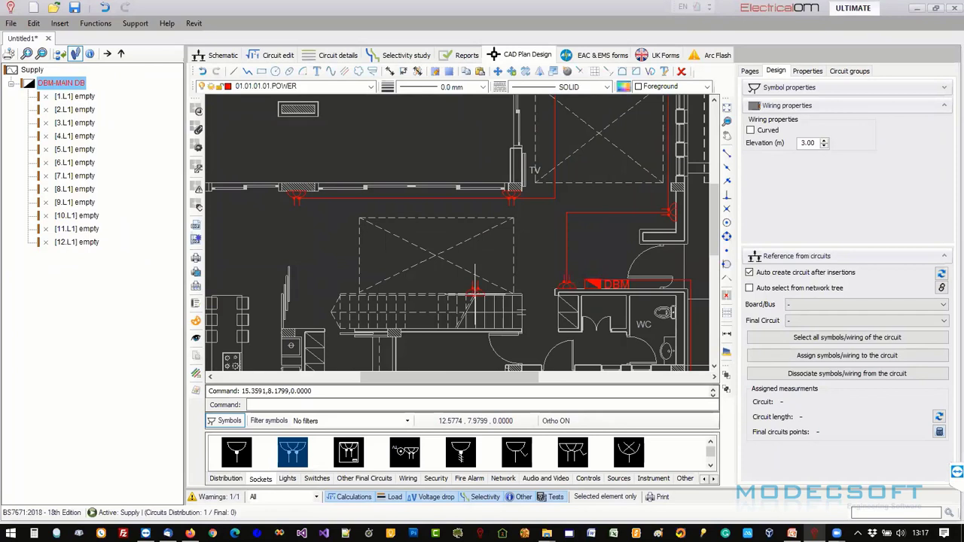
click(465, 286)
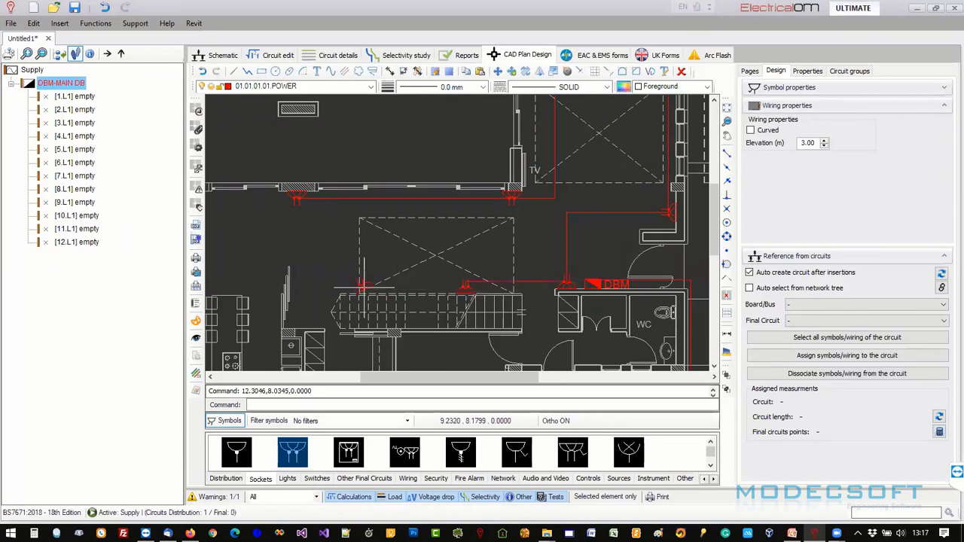
click(350, 287)
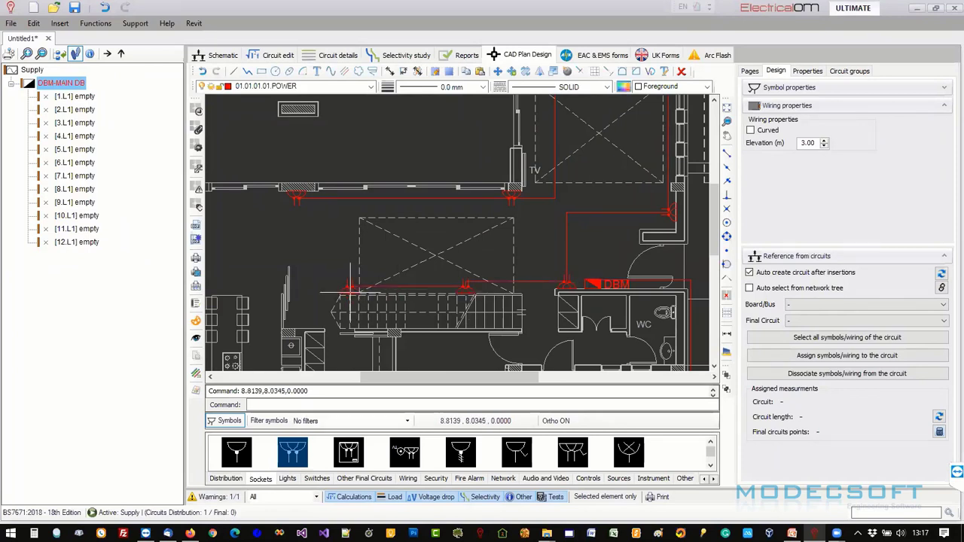
key(Escape)
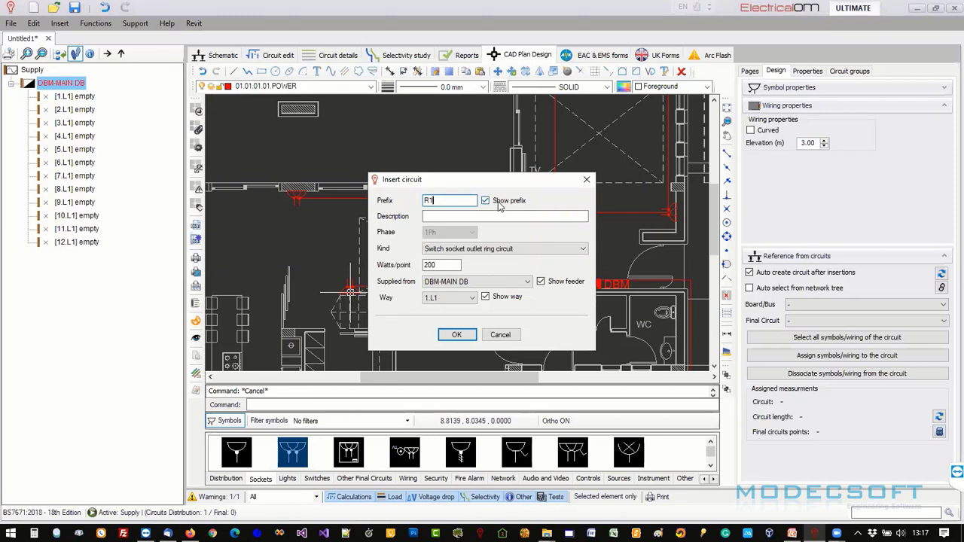
Create the switch socket outlet ring circuit R1 supplied from DBM-MAIN DB on way 1.L1, with the feeder label hidden.
click(541, 282)
click(450, 298)
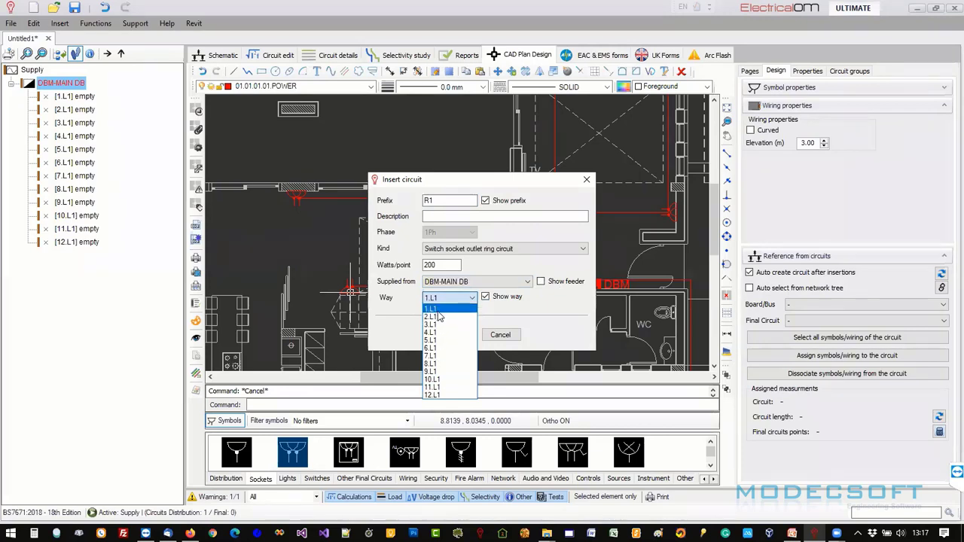
click(440, 310)
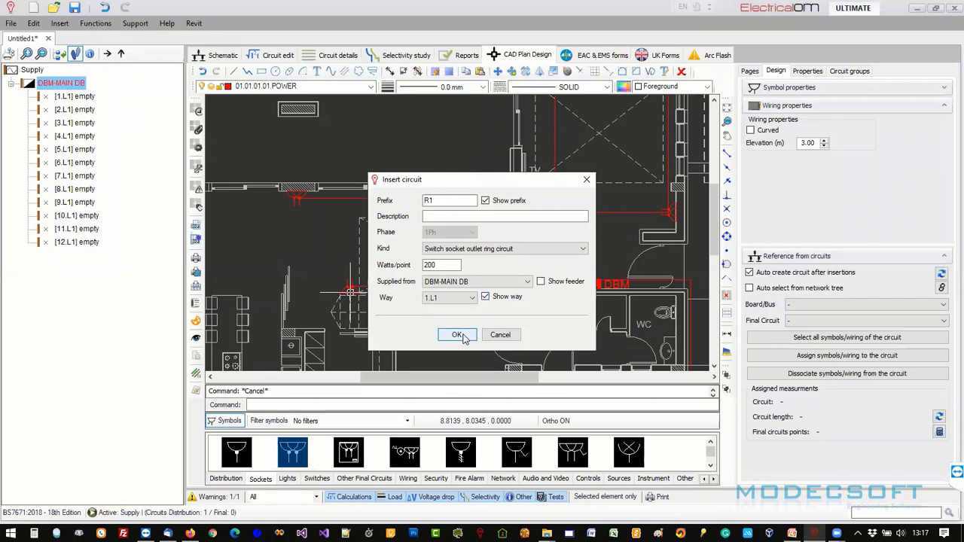
click(450, 298)
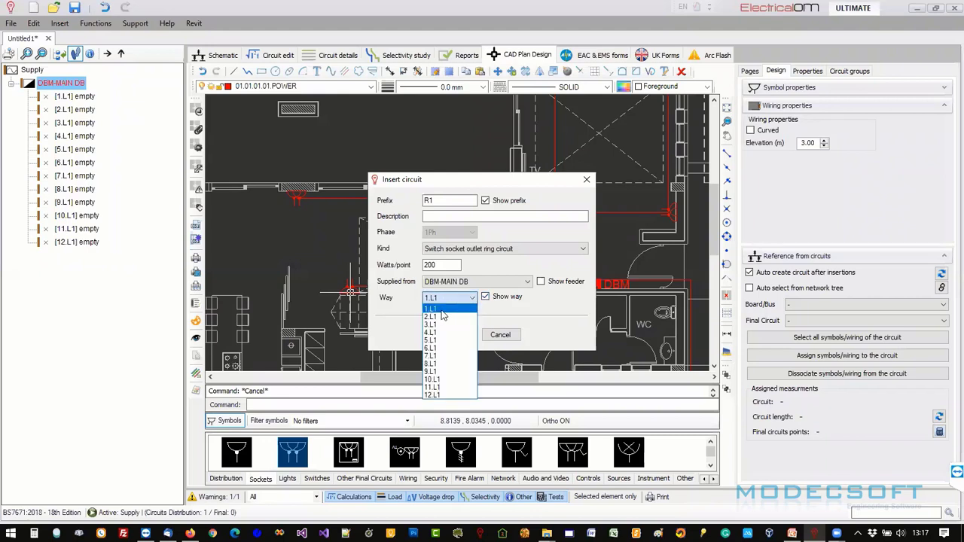
click(441, 309)
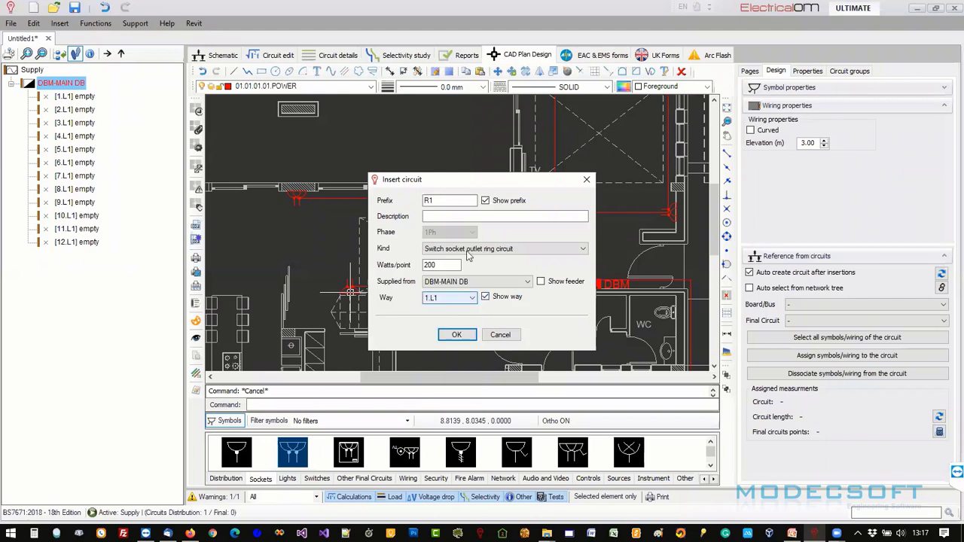
click(456, 335)
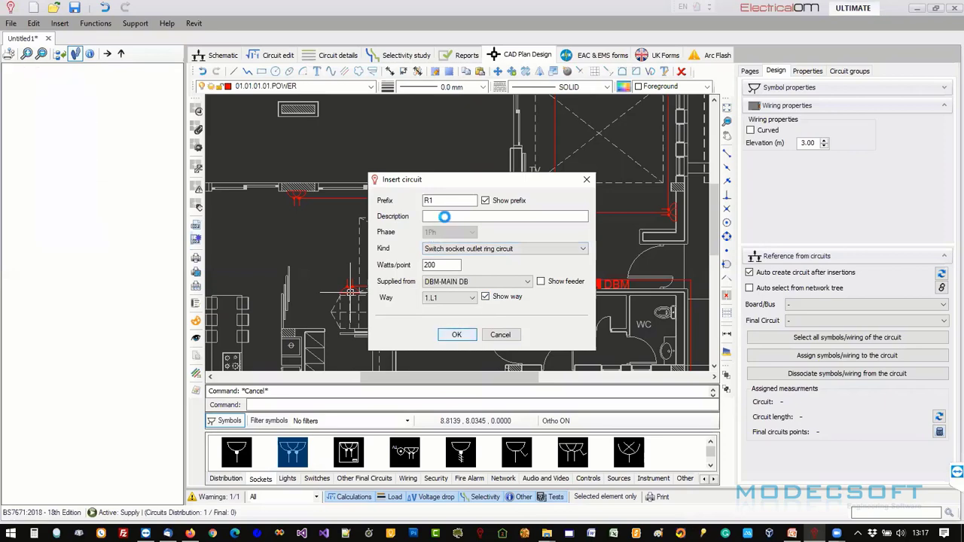
Check the cable length of circuit R1 in its circuit settings and return to the CAD plan.
click(73, 97)
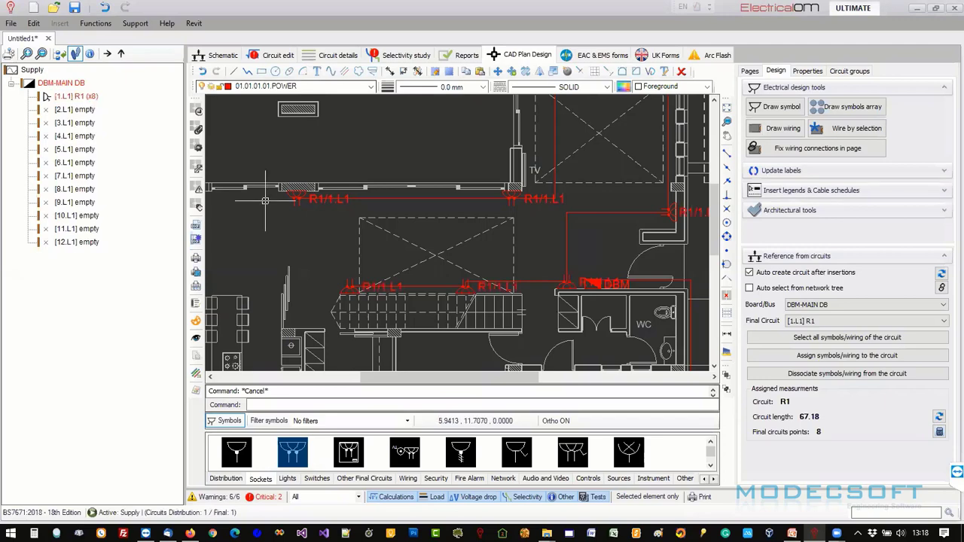
double_click(328, 200)
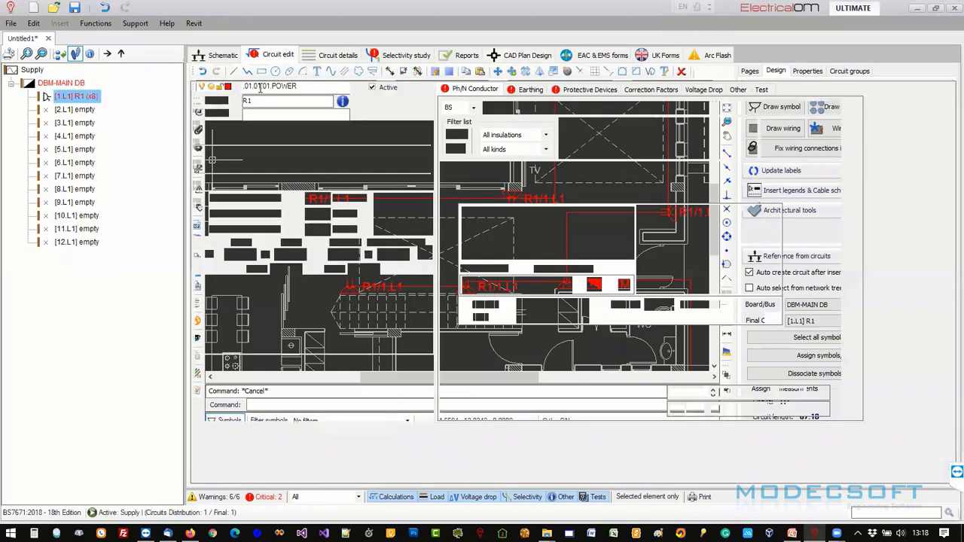
drag(566, 333, 524, 354)
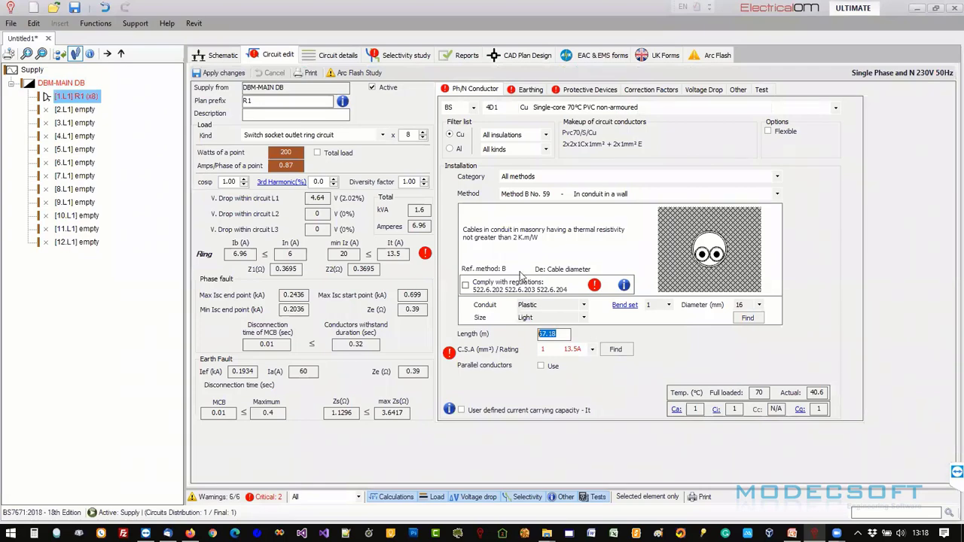
click(527, 55)
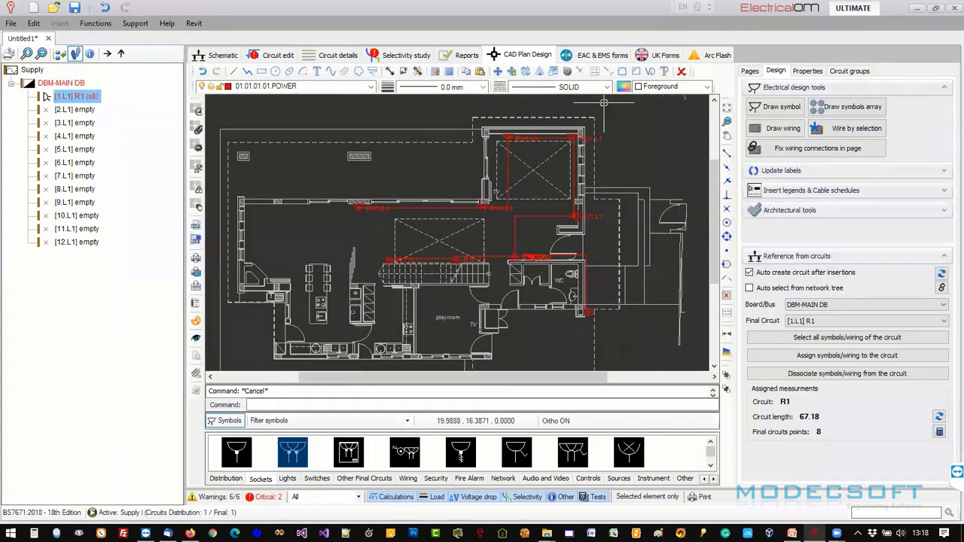
Delete the wiring run between the socket by the entrance door and the socket beside the DBM board.
scroll(534, 240, up, 3)
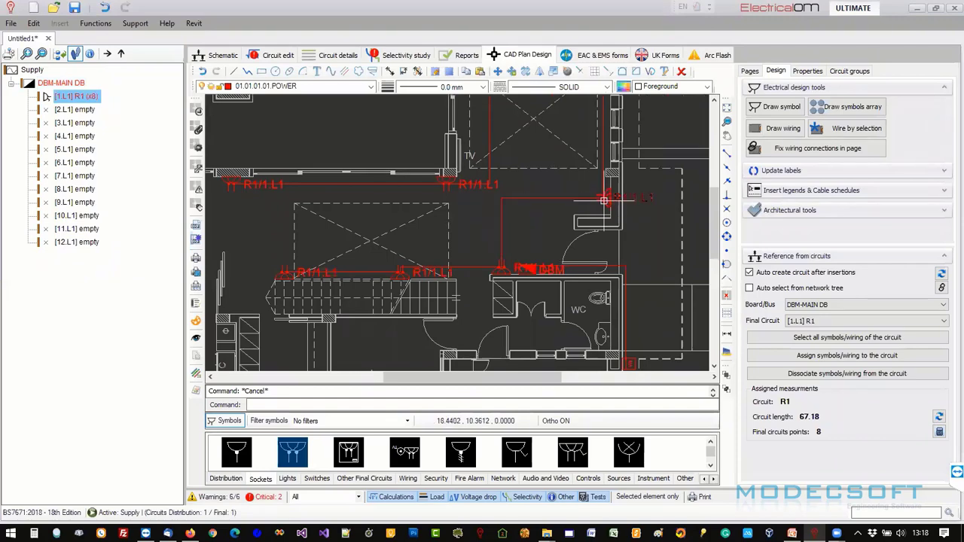
scroll(533, 274, up, 3)
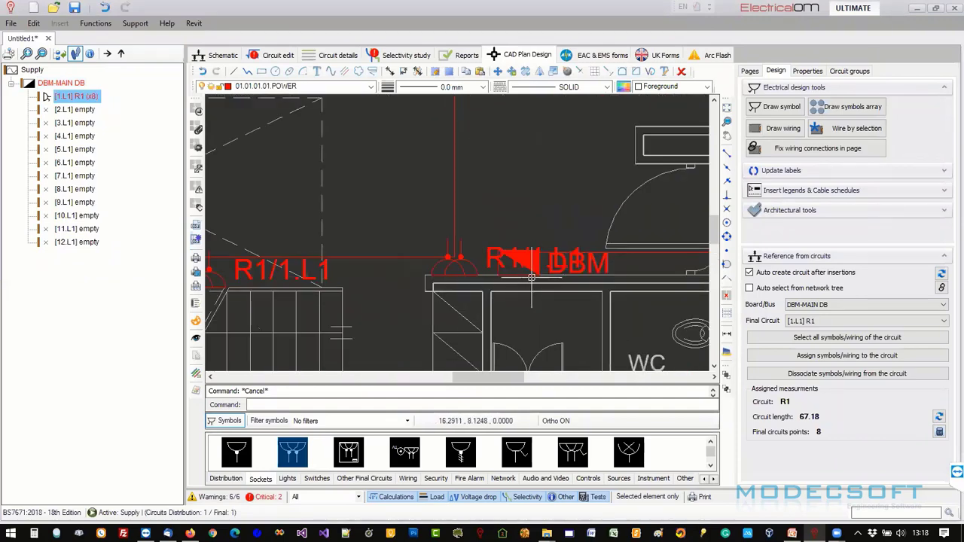
scroll(532, 278, down, 4)
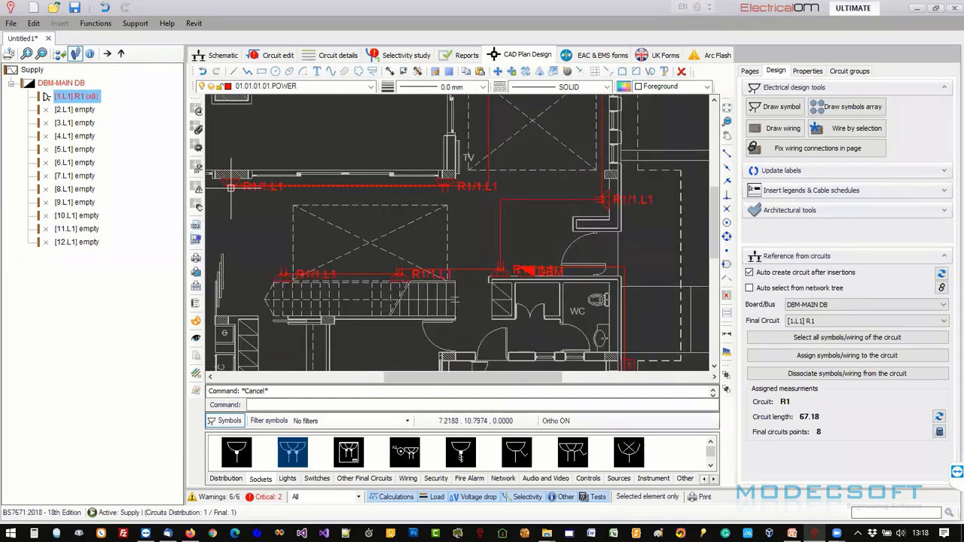
click(532, 203)
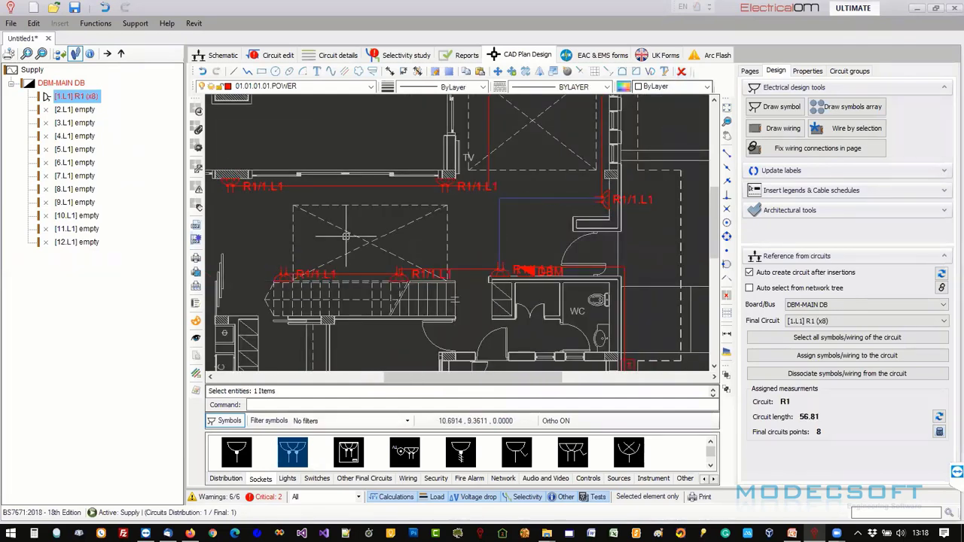
Wire by selection the socket on the far hatched wall column to the socket at the foot of the staircase.
middle_drag(346, 235, 471, 236)
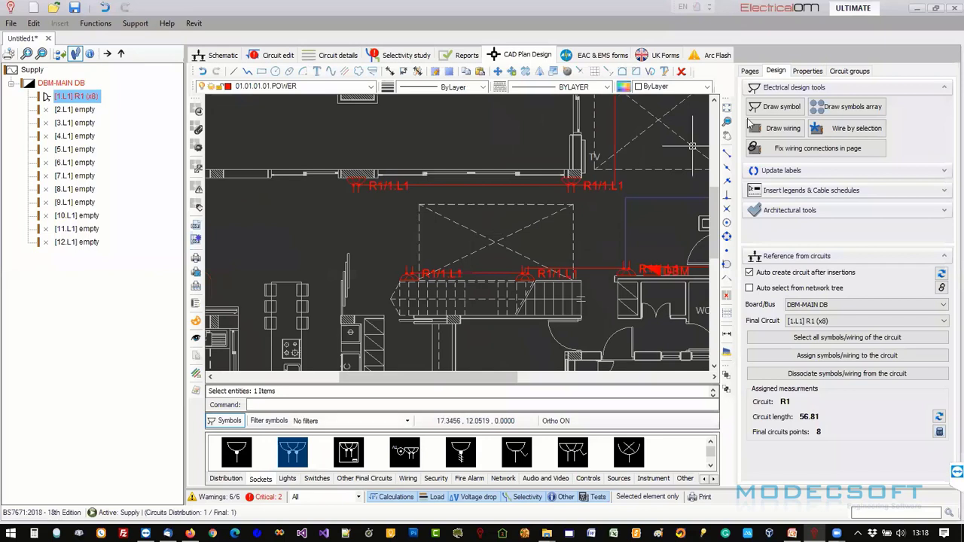
click(852, 130)
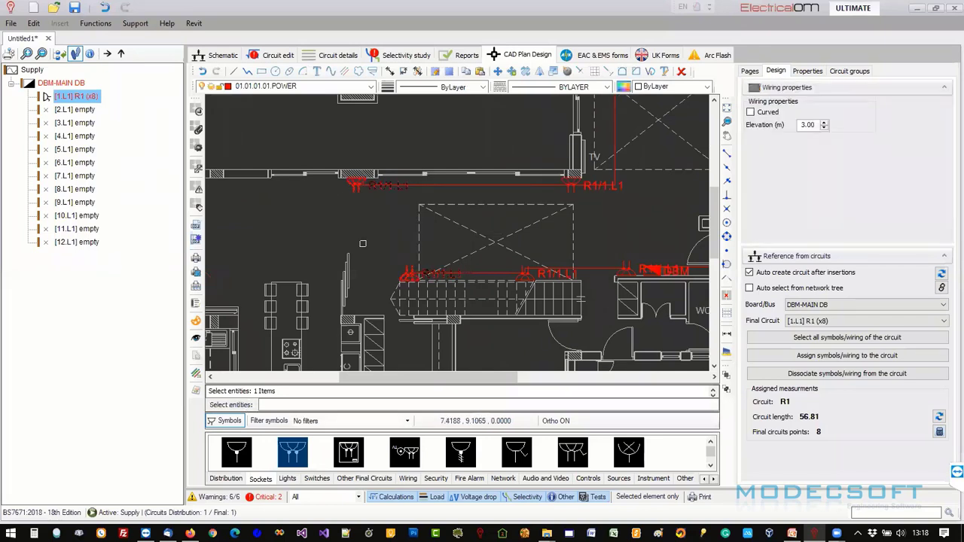
click(408, 274)
key(Return)
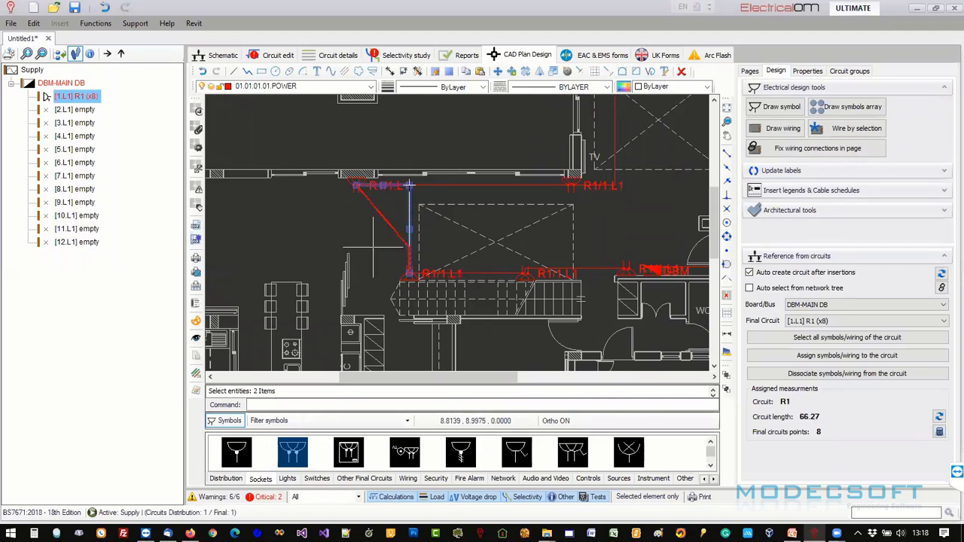
key(Escape)
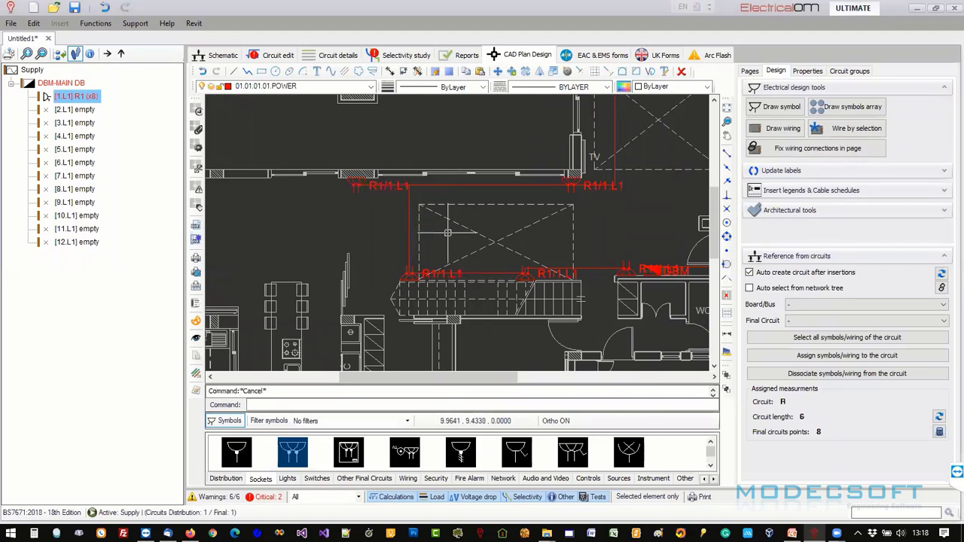
Wire by selection the socket beside the DBM board to the board symbol.
scroll(479, 208, down, 2)
scroll(680, 159, up, 3)
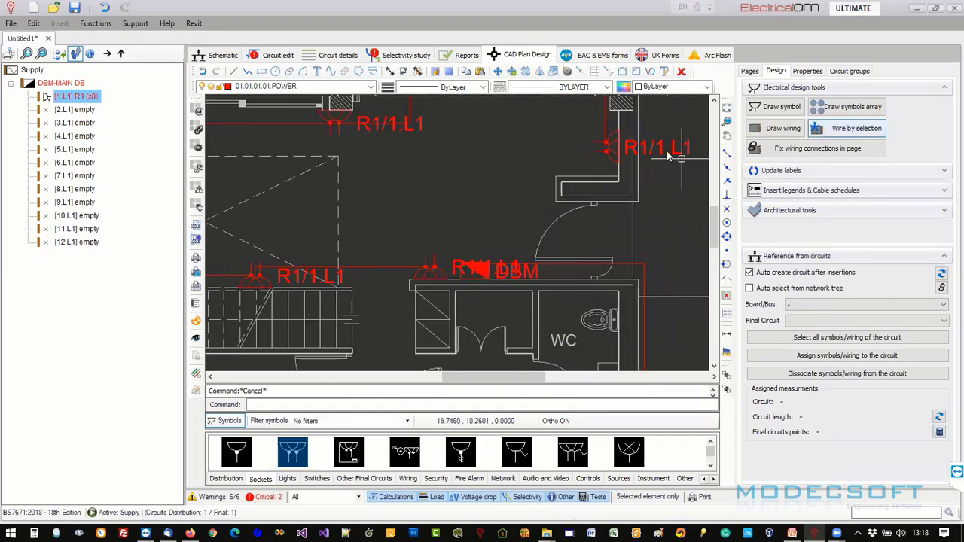
click(470, 272)
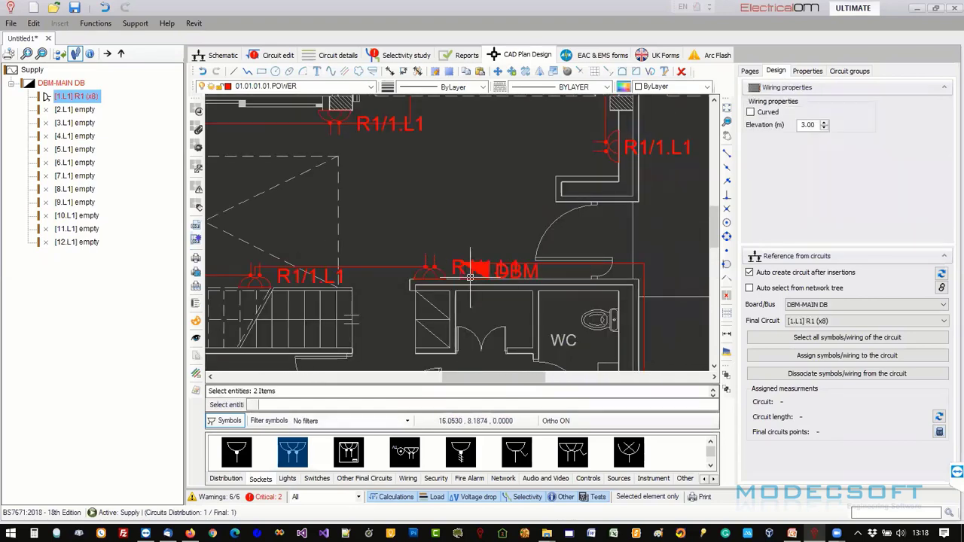
Try to wire the socket by the entrance door to the DBM board, and delete the run drawn to the neighbouring socket.
right_click(510, 184)
click(548, 191)
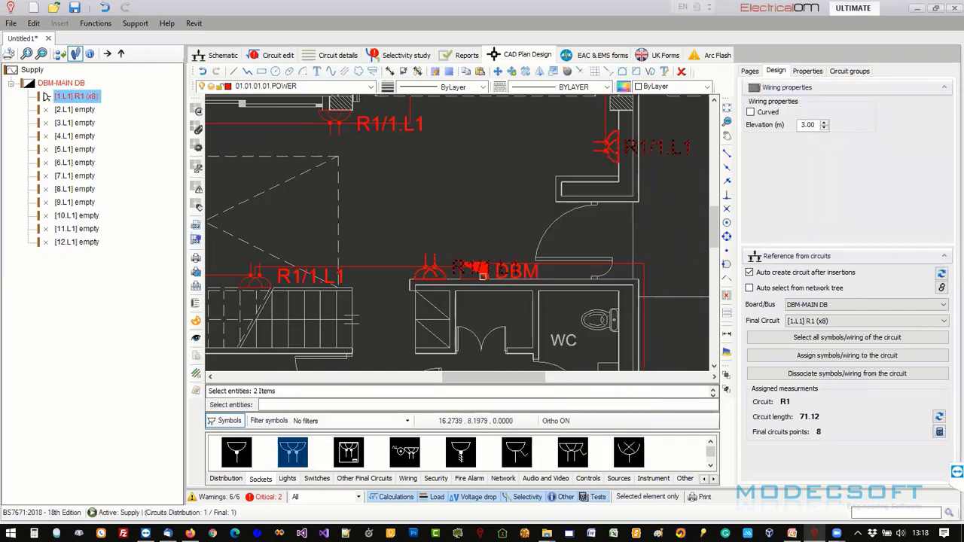
click(482, 274)
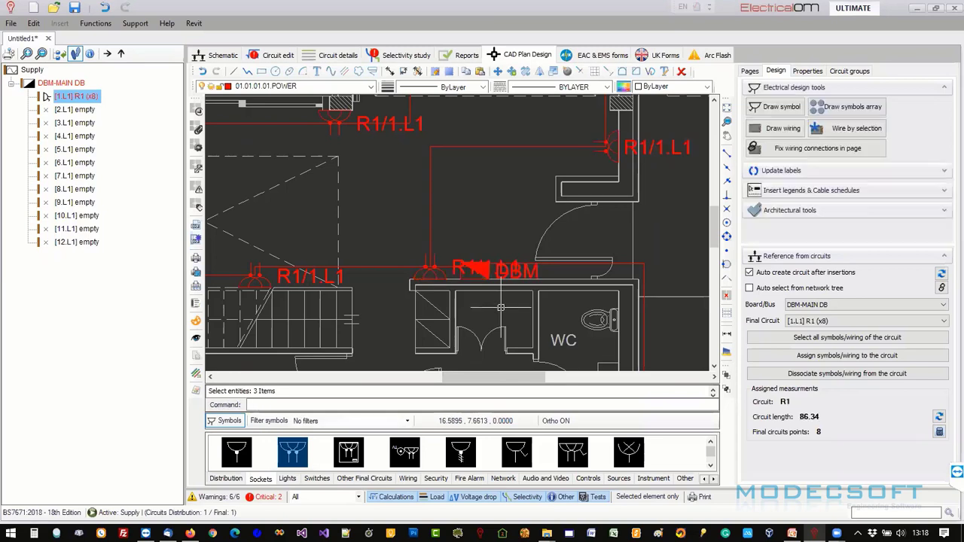
click(429, 206)
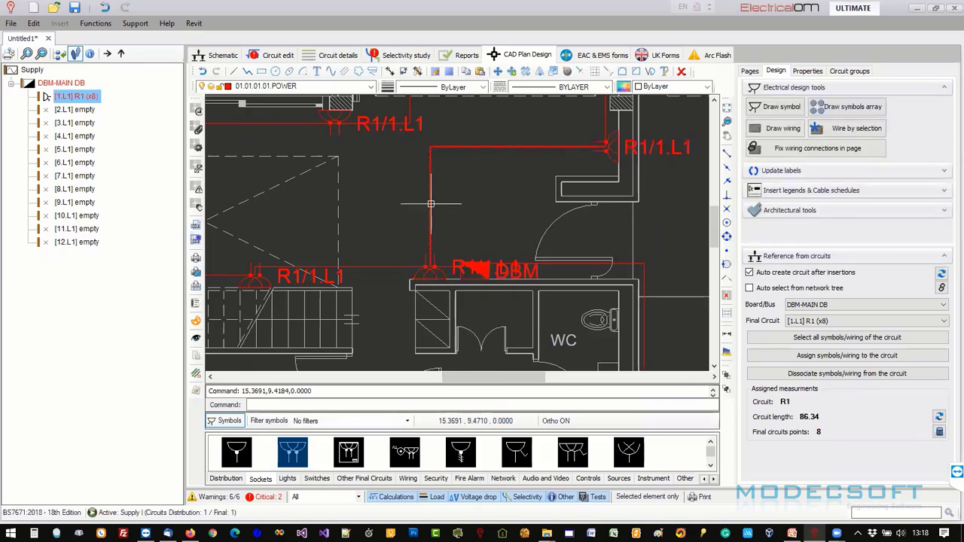
click(682, 71)
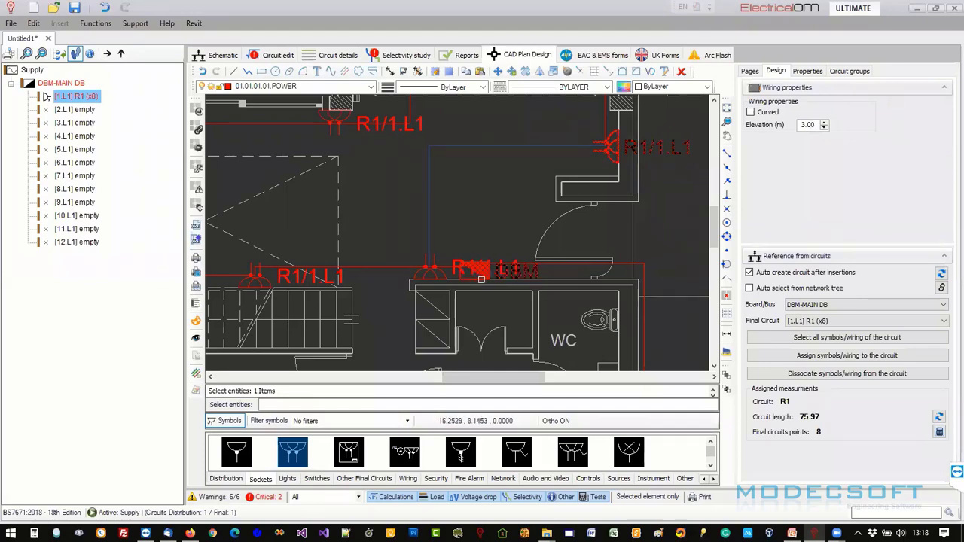
Wire by selection the socket by the entrance door directly to the DBM board symbol.
click(482, 269)
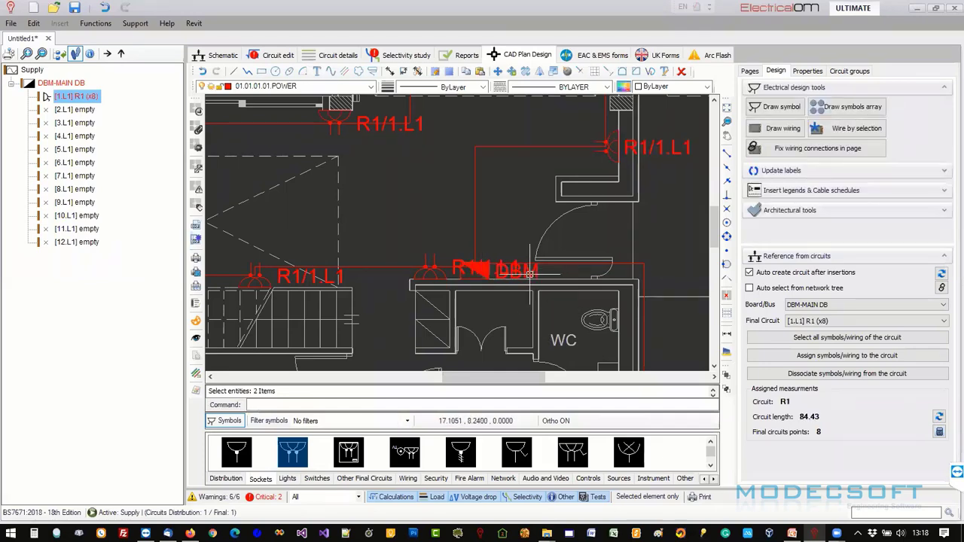
scroll(471, 265, down, 2)
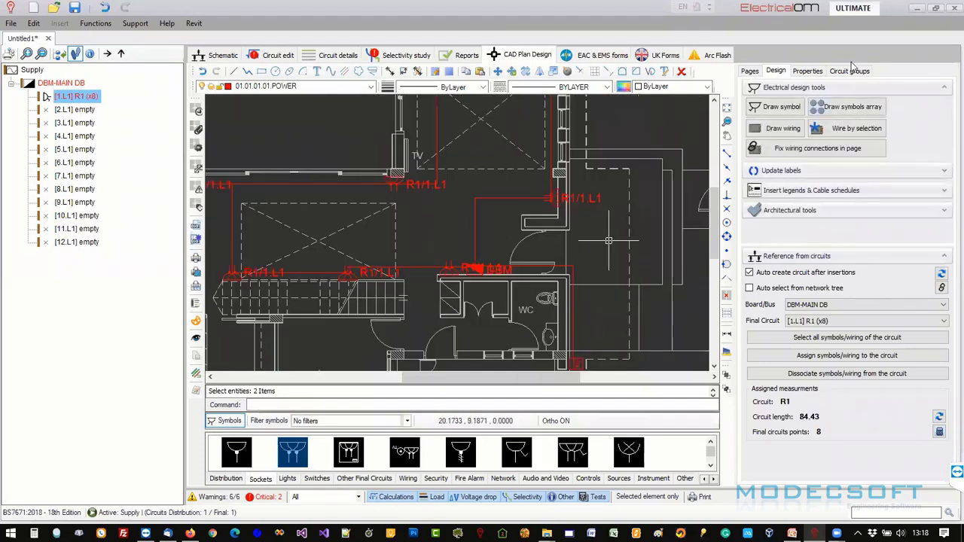
On the DBM page, turn Ortho off and move the DBM label below its board symbol.
click(750, 71)
click(808, 110)
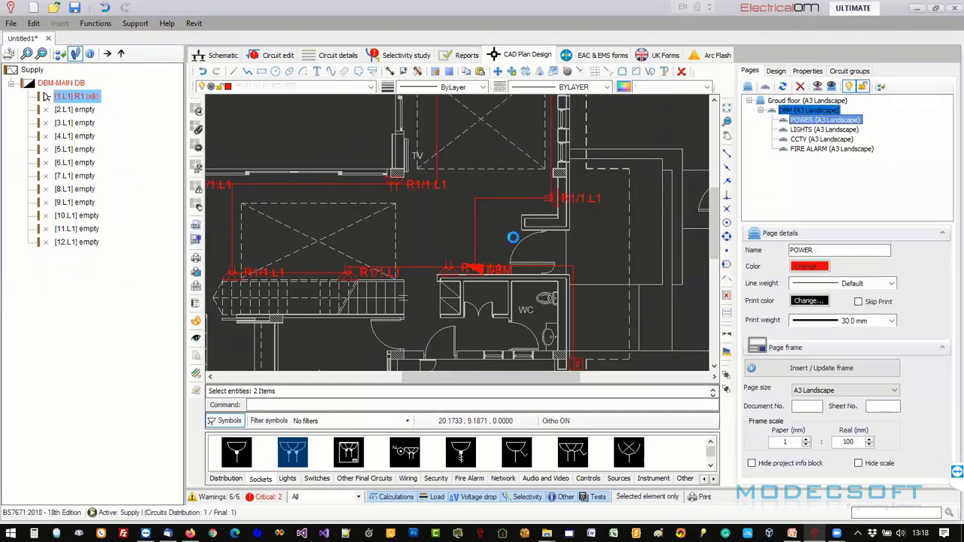
scroll(471, 250, up, 5)
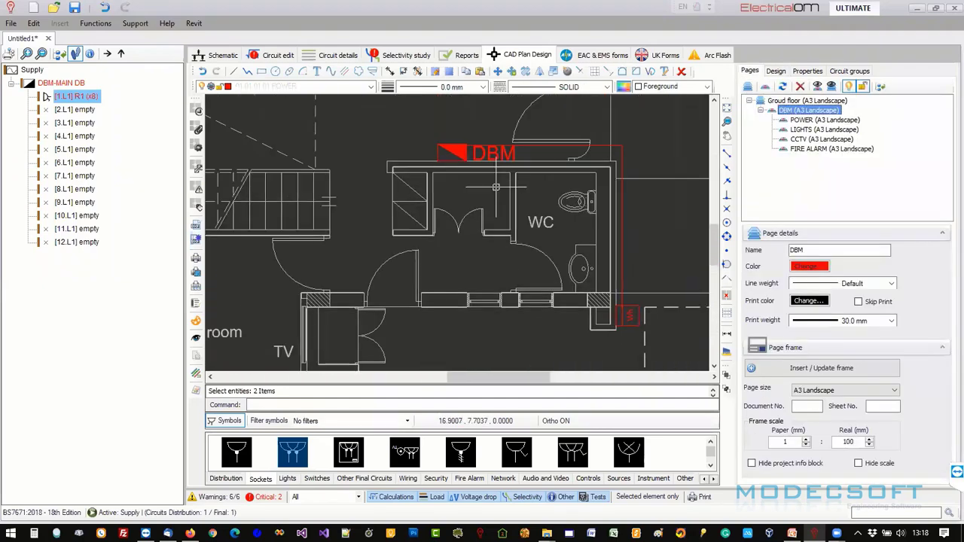
click(477, 143)
drag(475, 142, 472, 141)
click(556, 421)
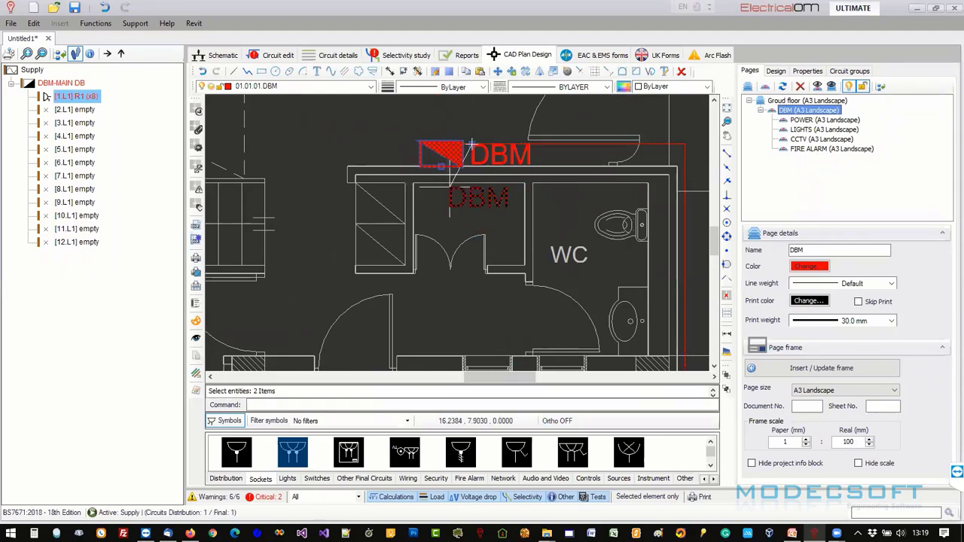
click(463, 141)
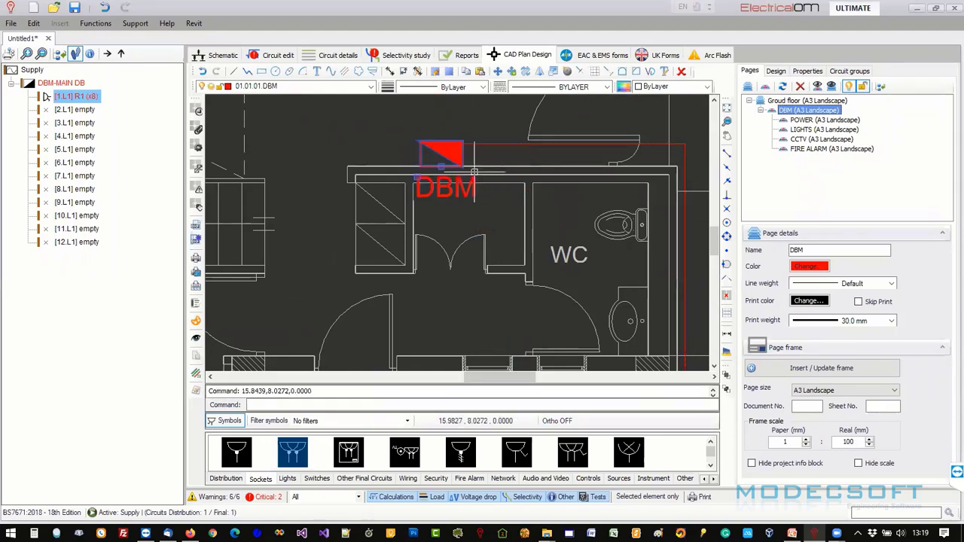
On the POWER page, move the circuit label of the socket beside the DBM board up, clear of the board symbol.
click(793, 120)
scroll(493, 205, up, 3)
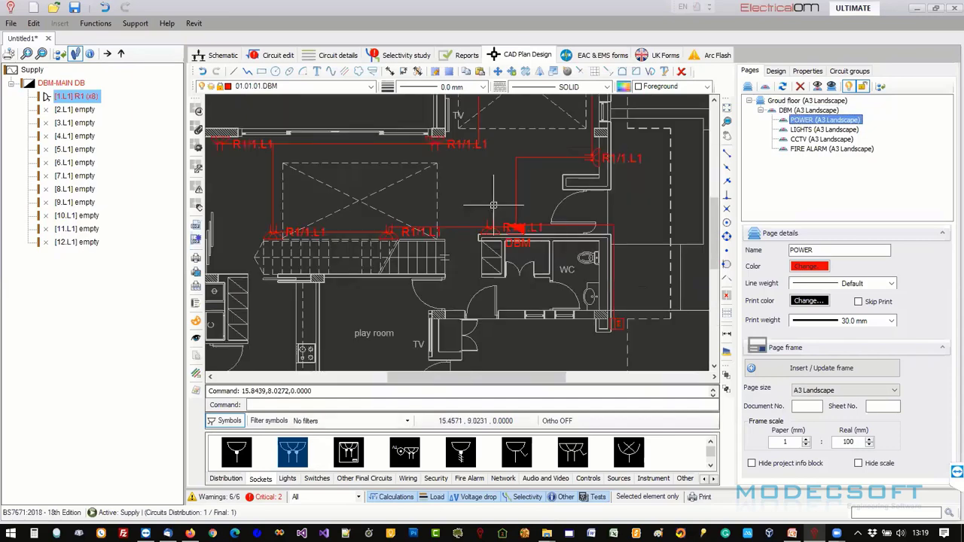
scroll(494, 205, up, 3)
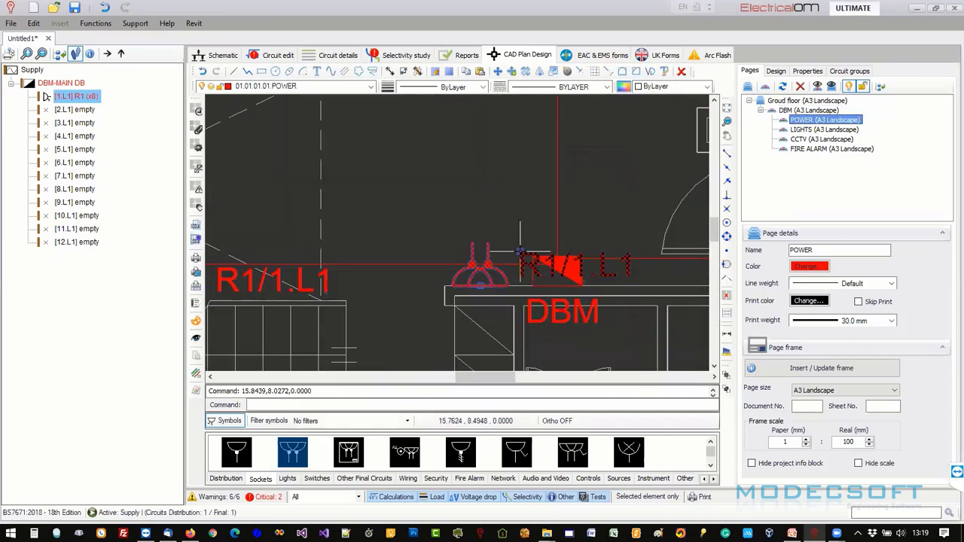
scroll(433, 249, down, 4)
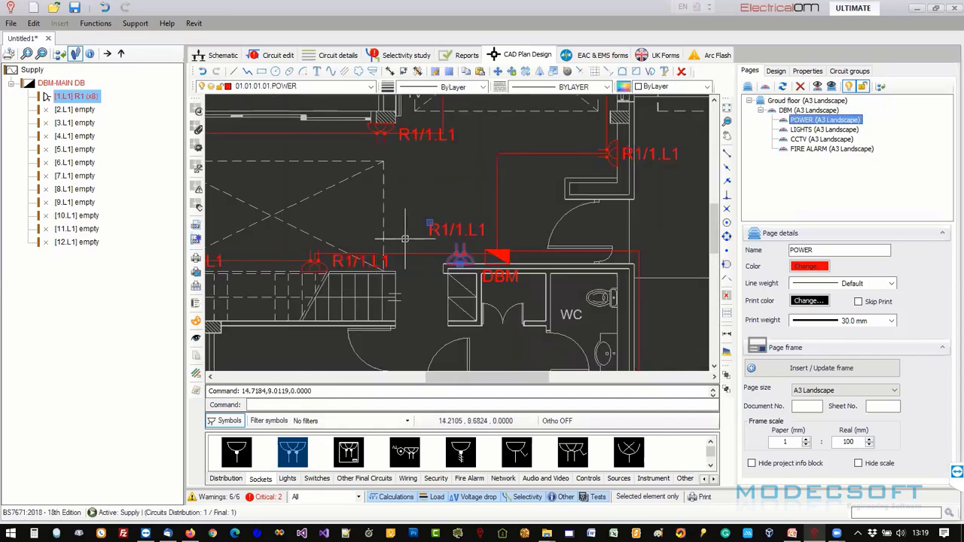
scroll(404, 238, down, 6)
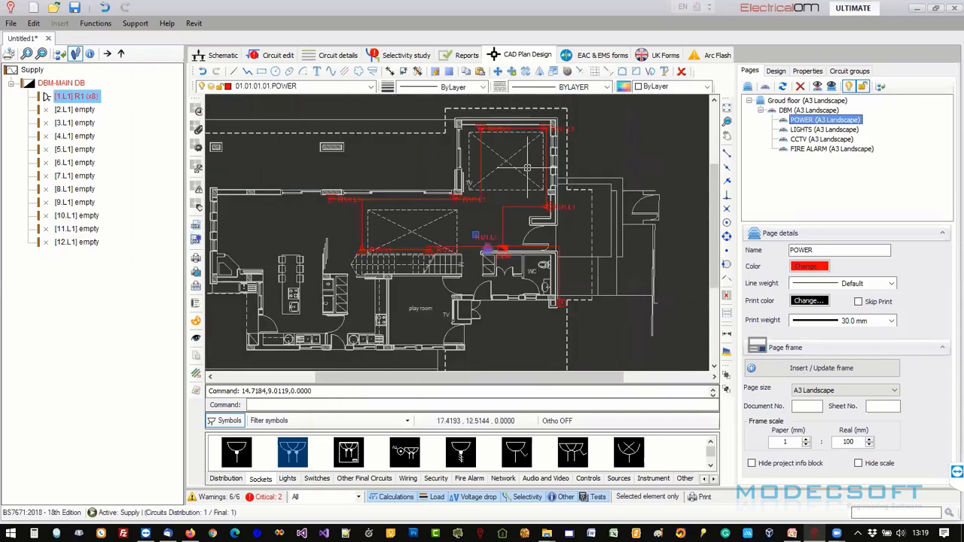
Check the assigned measurements of circuit R1, and inspect its wiring from several angles in the 3D viewer.
scroll(543, 193, down, 1)
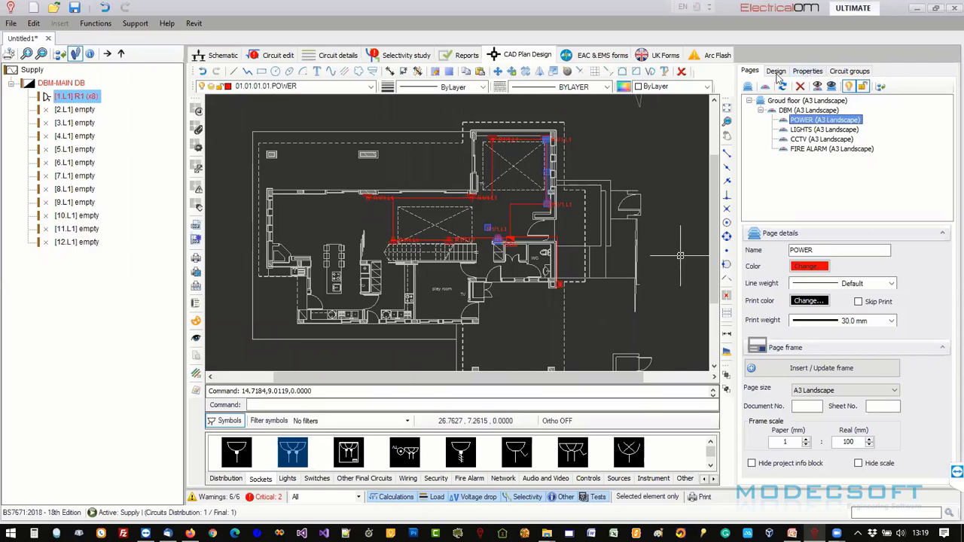
click(775, 70)
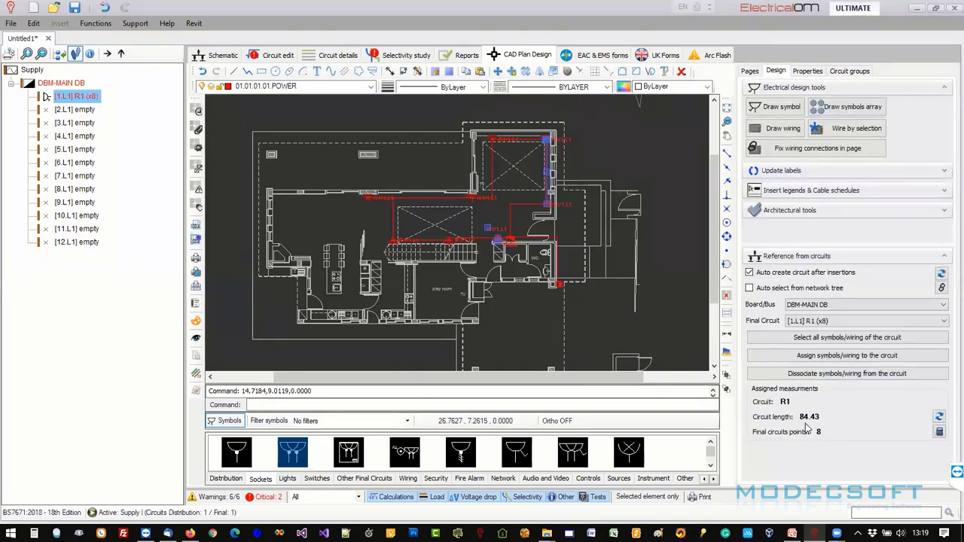
click(196, 337)
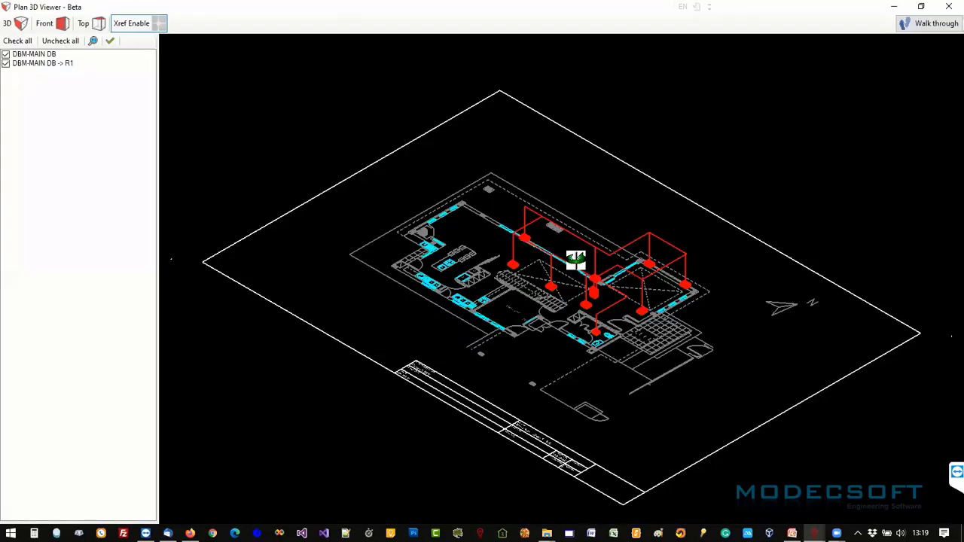
drag(575, 260, 611, 245)
scroll(610, 316, up, 5)
drag(619, 307, 723, 165)
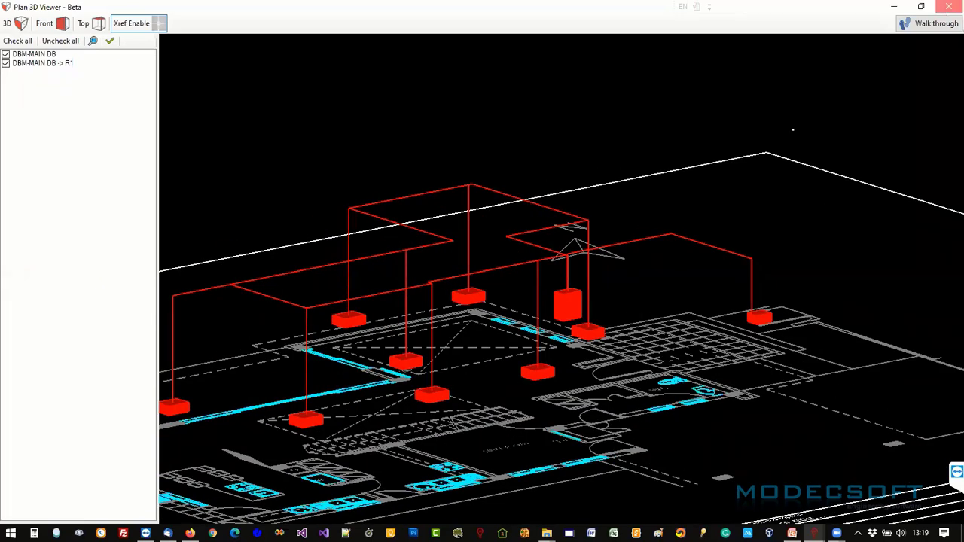
click(948, 6)
Set the elevation of the two double sockets on the upper room's top wall to 1 m.
scroll(508, 136, up, 3)
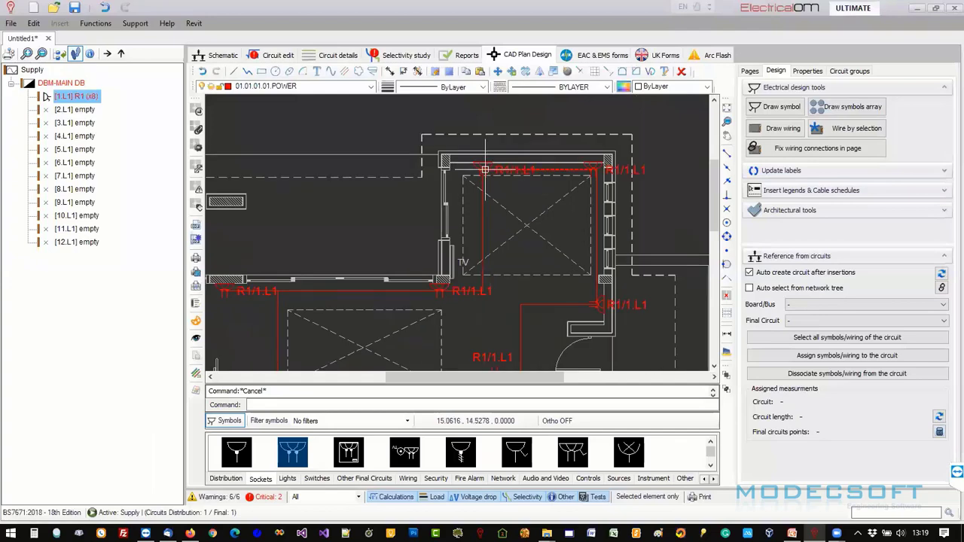
click(598, 165)
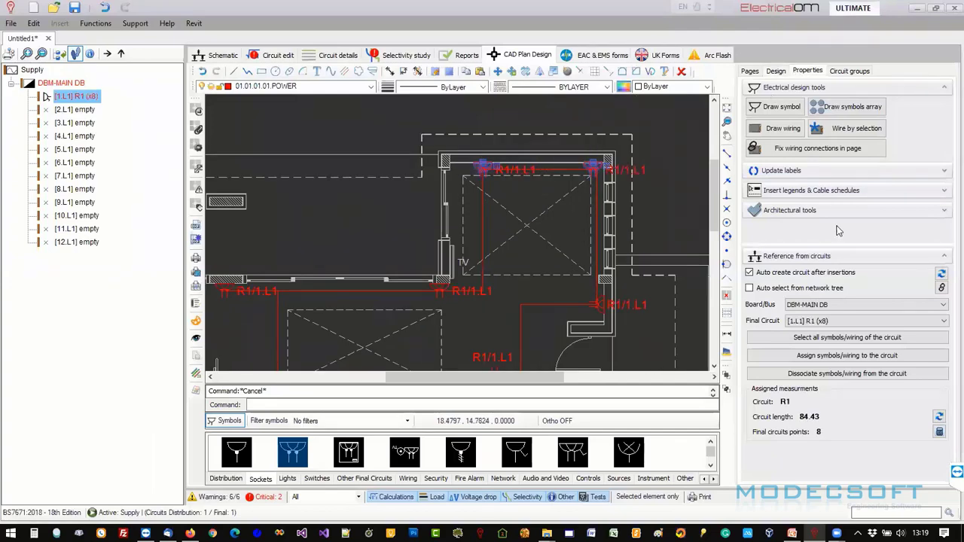
click(808, 70)
click(823, 229)
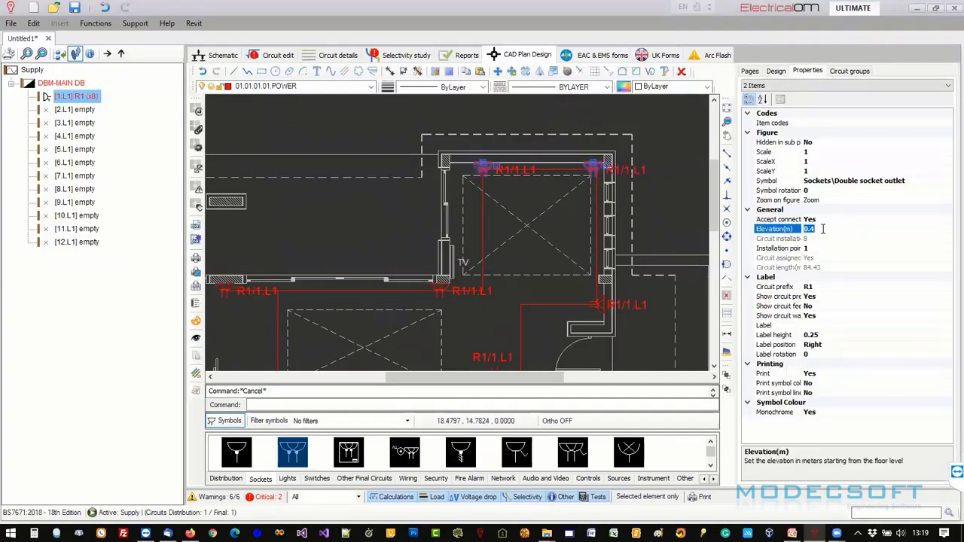
text(1)
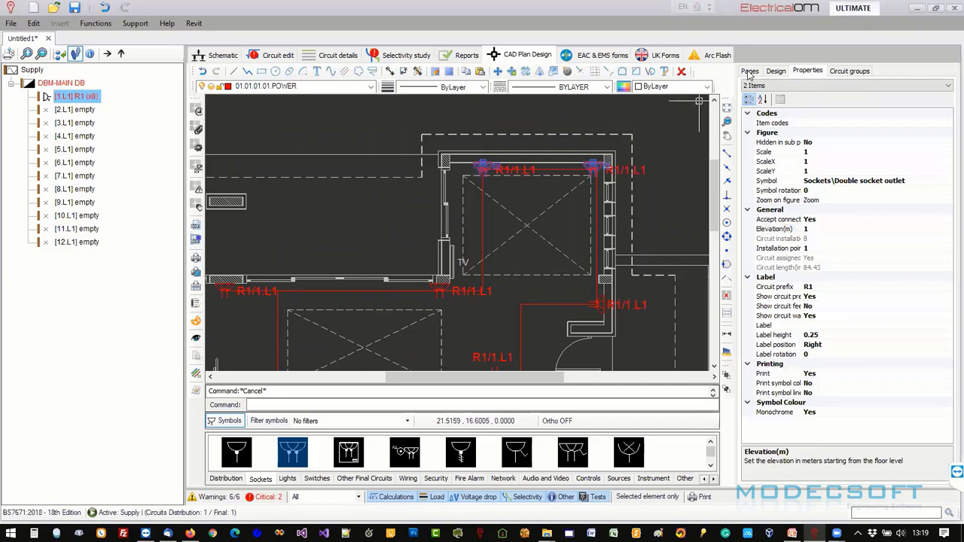
Refresh and recalculate the assigned measurements of circuit R1.
click(776, 70)
click(939, 417)
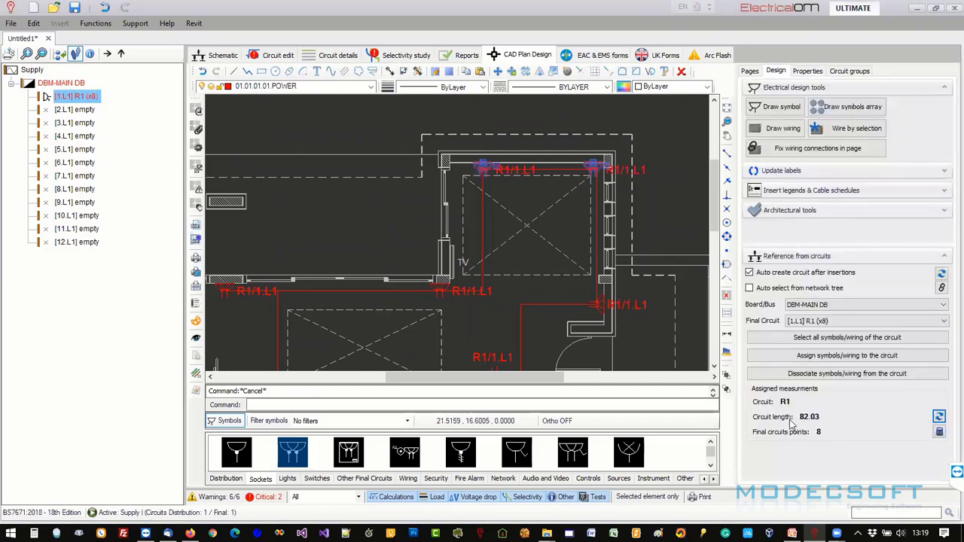
click(939, 432)
Reopen the 3D plan viewer, orbit the model, and repeatedly hide and show circuit R1 to identify its wiring.
click(194, 340)
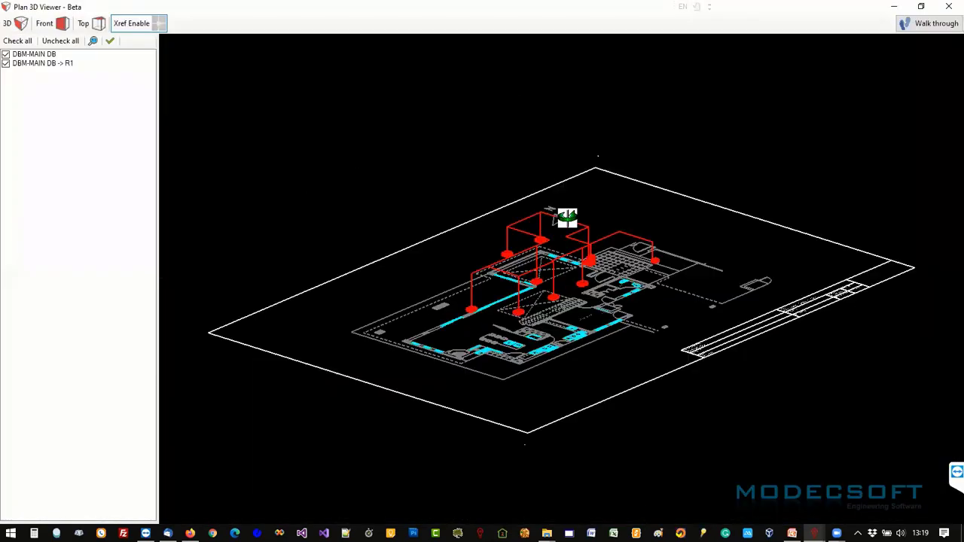
drag(552, 283, 573, 269)
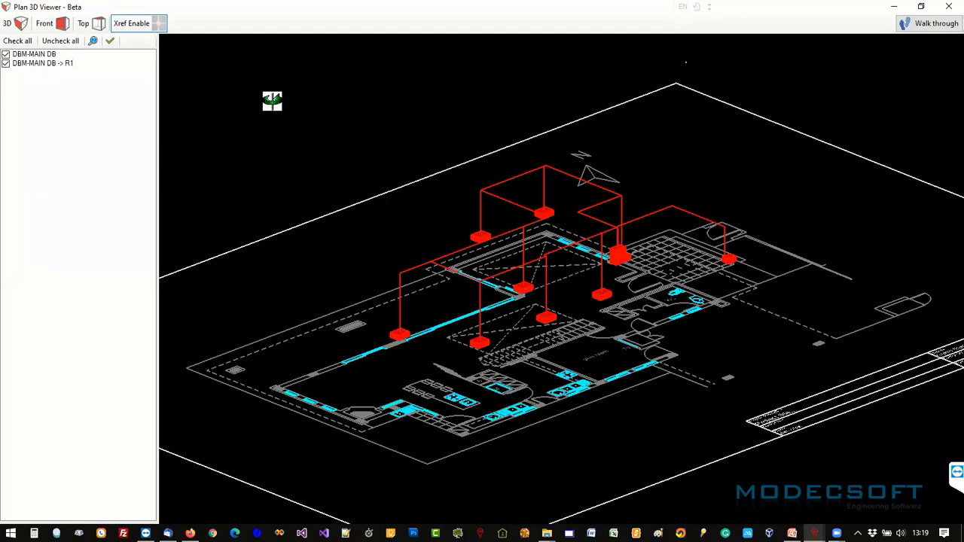
click(6, 66)
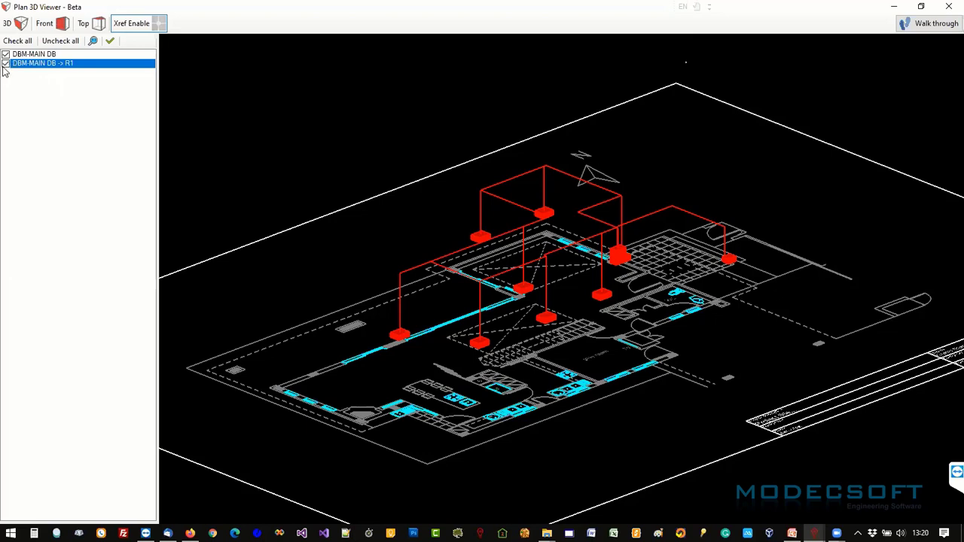
click(5, 65)
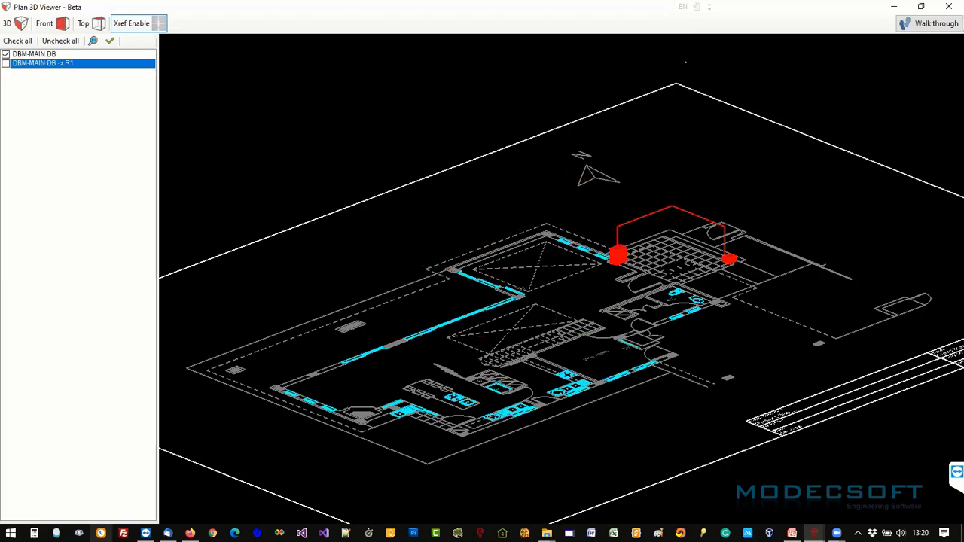
click(5, 65)
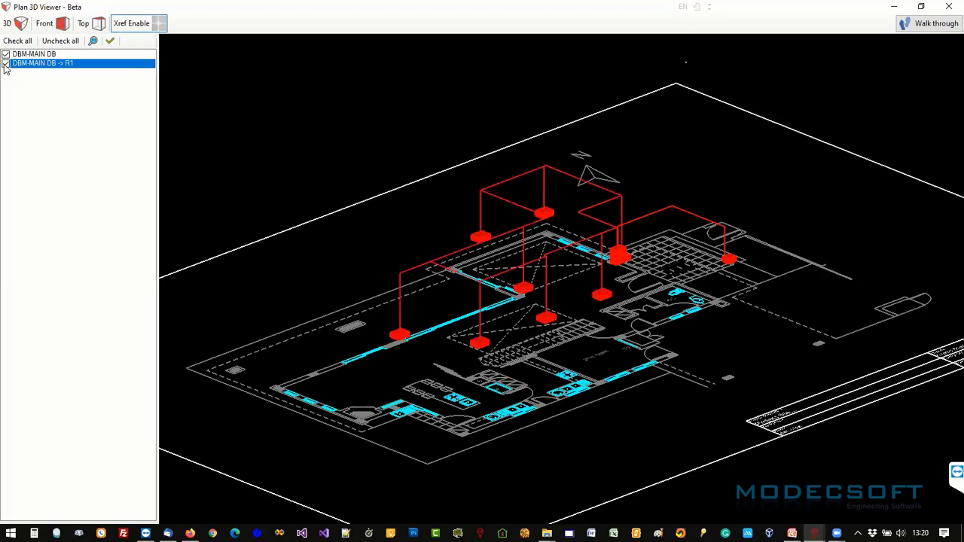
click(5, 64)
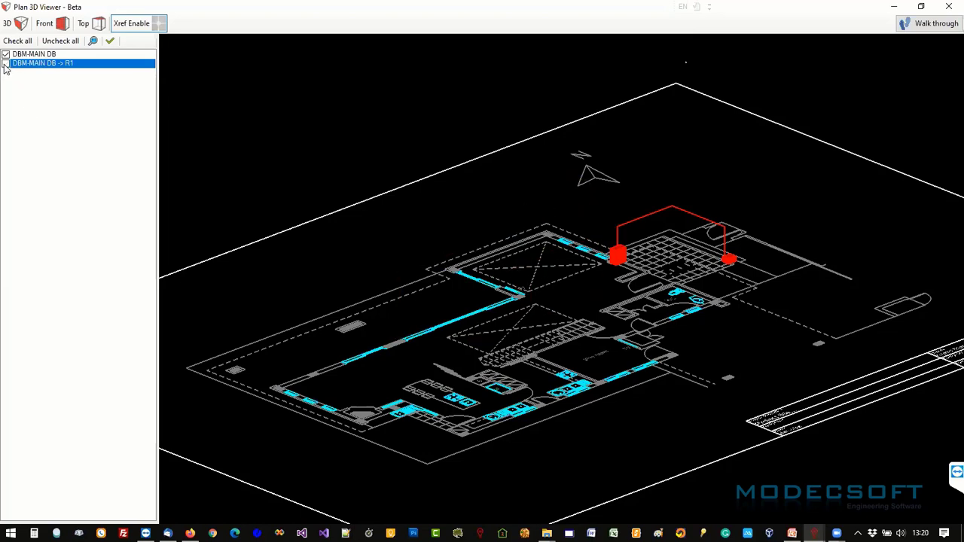
click(6, 65)
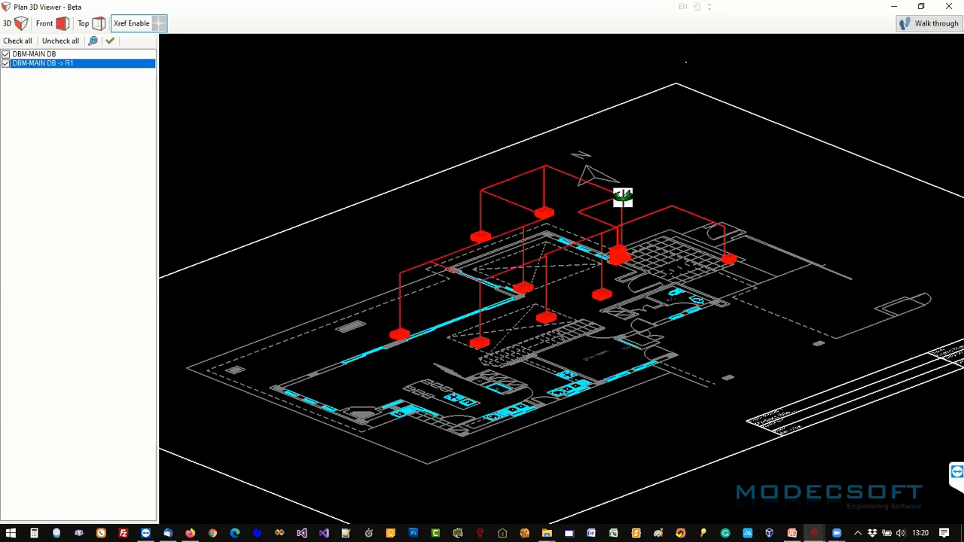
Hide and show the DBM-MAIN DB supply wiring in the 3D view.
click(13, 56)
click(6, 55)
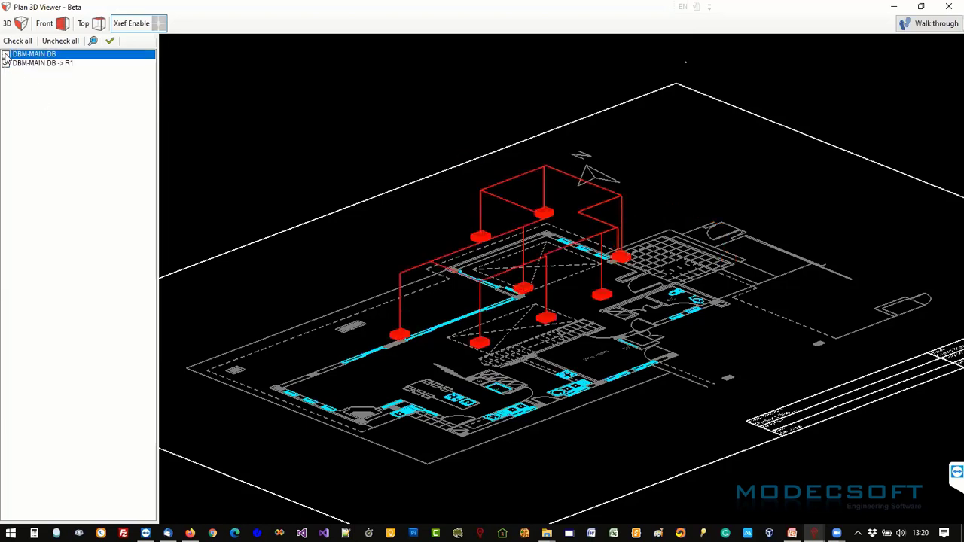
click(5, 55)
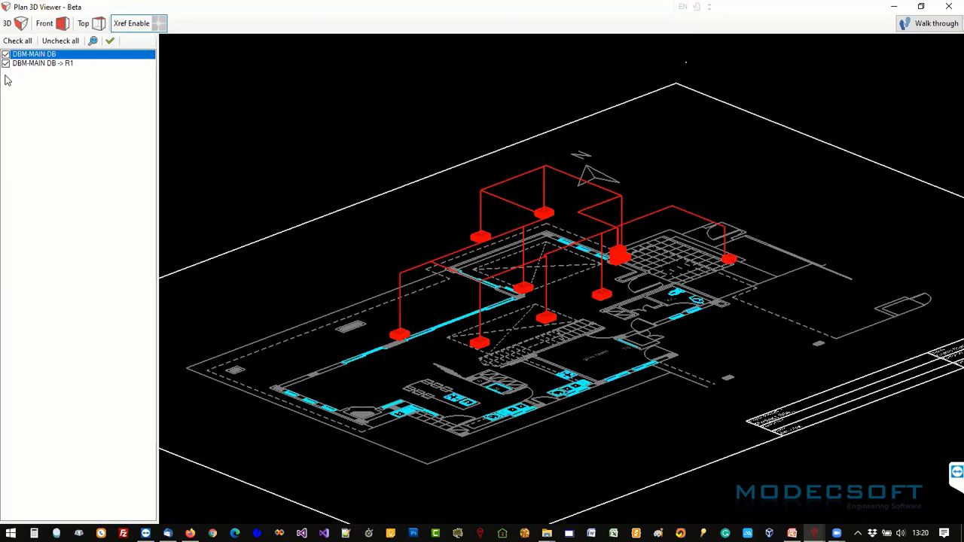
Locate circuit R1 in the 3D view, inspect its sockets and wiring, and close the viewer.
click(38, 63)
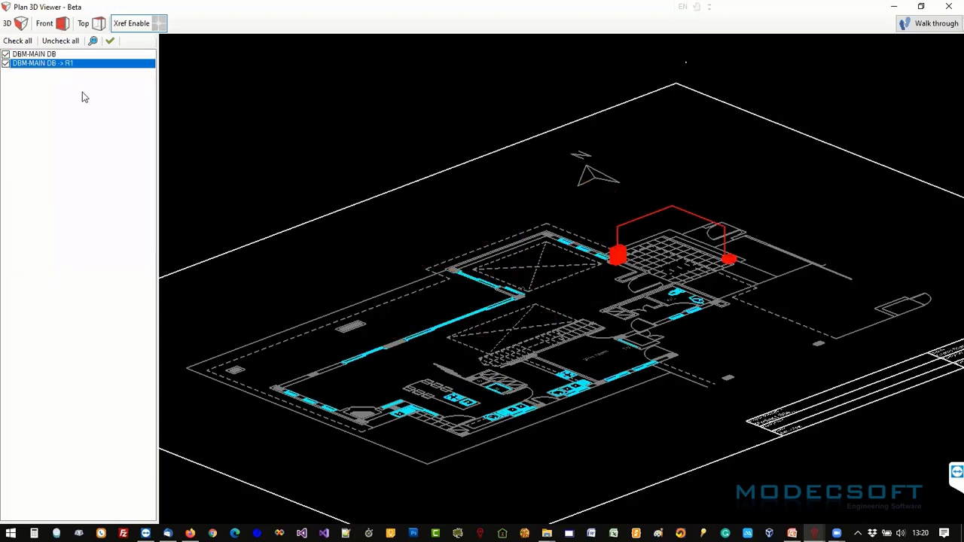
click(93, 42)
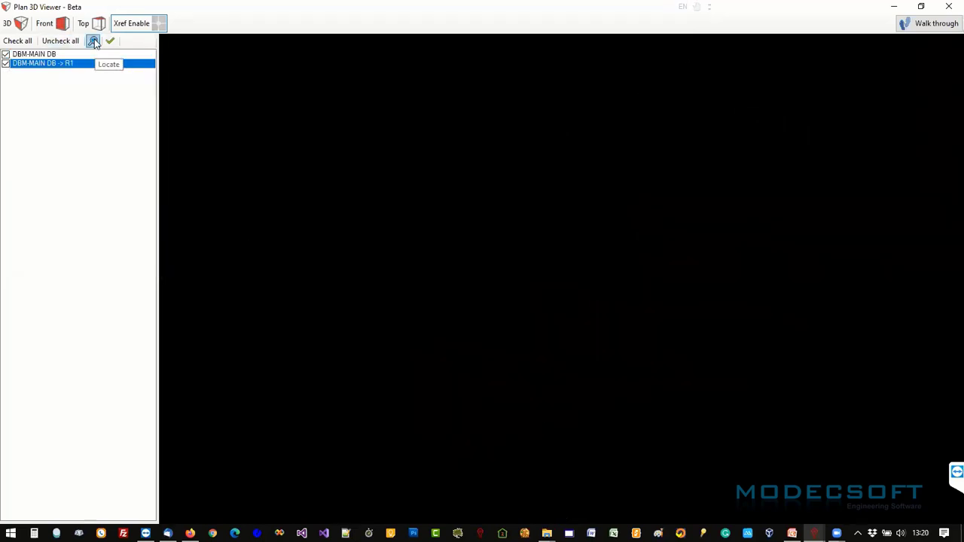
click(17, 56)
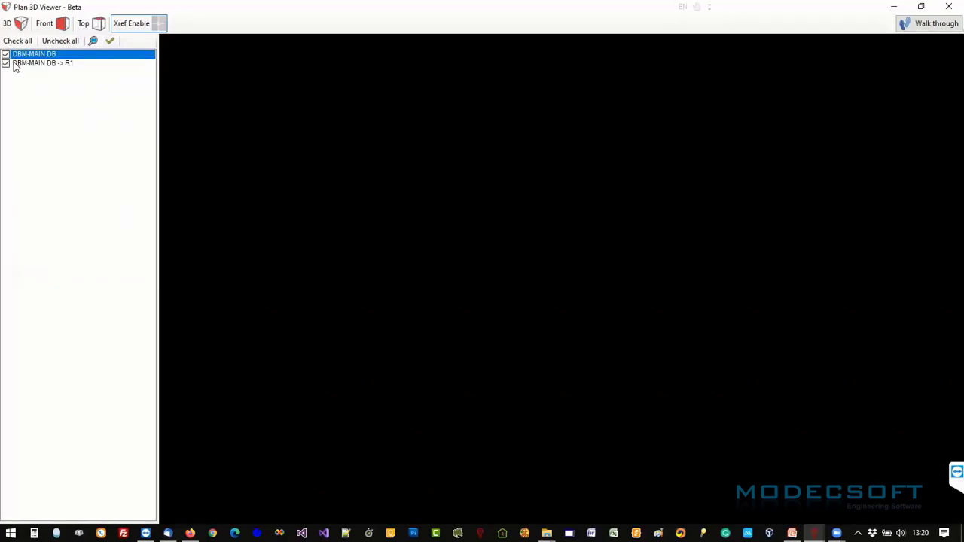
click(16, 64)
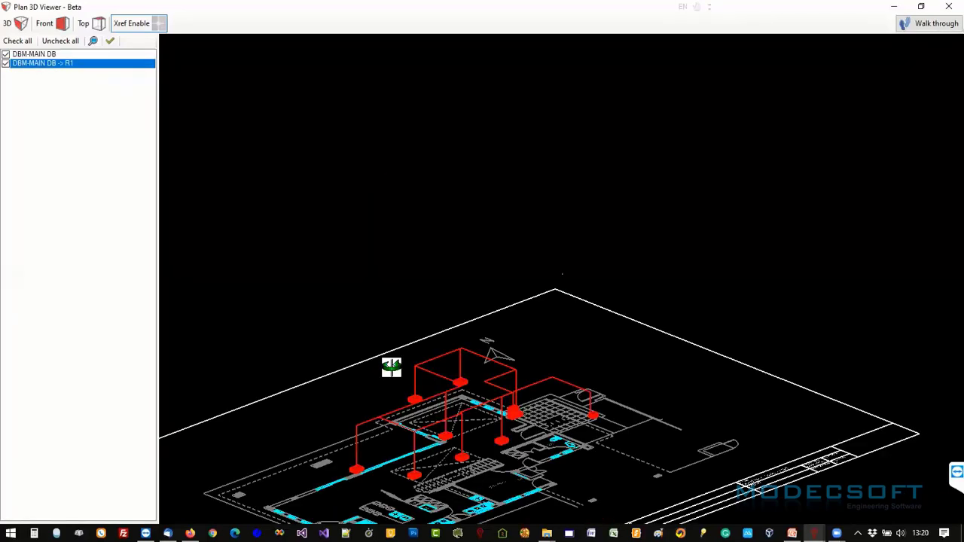
drag(346, 186, 482, 487)
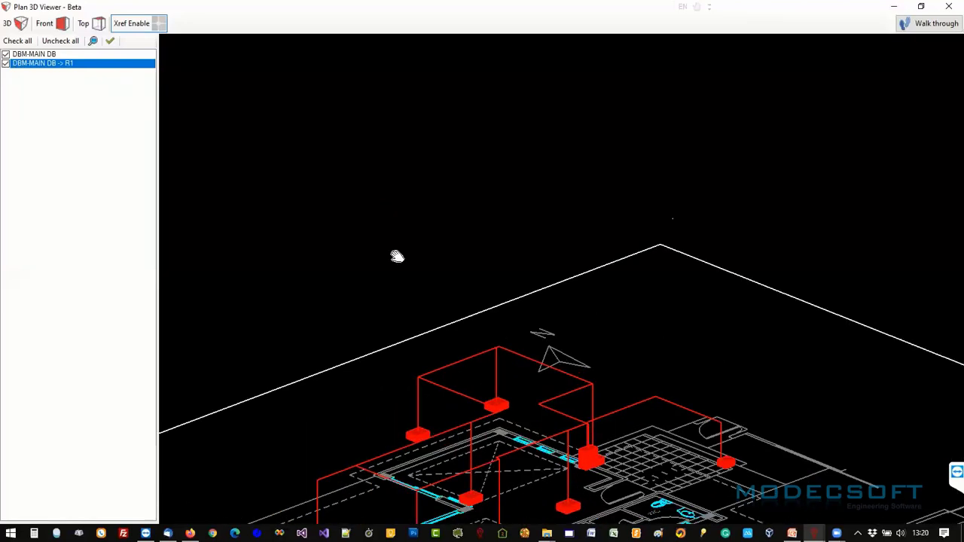
click(947, 7)
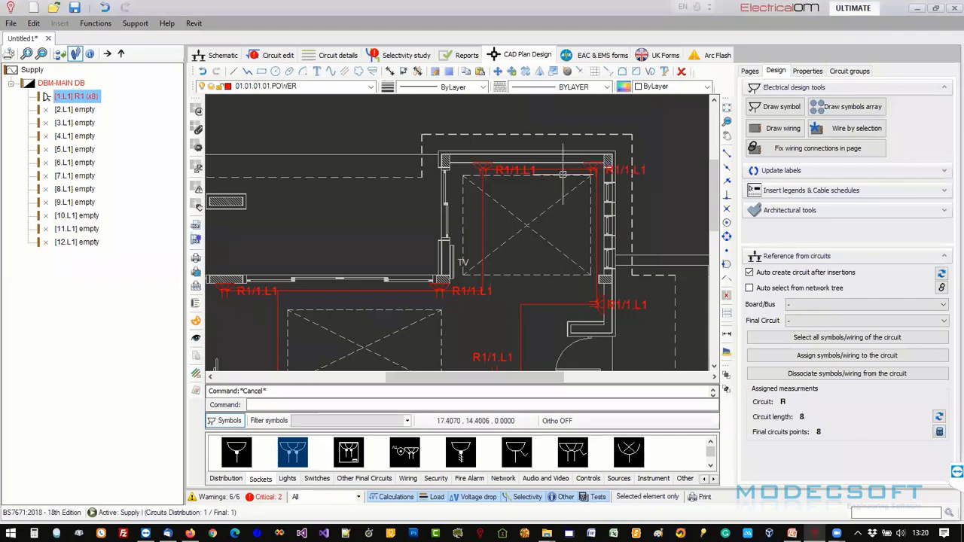
Move the R1 double socket away from the hatched wall pier into the open area near the dining space.
click(750, 72)
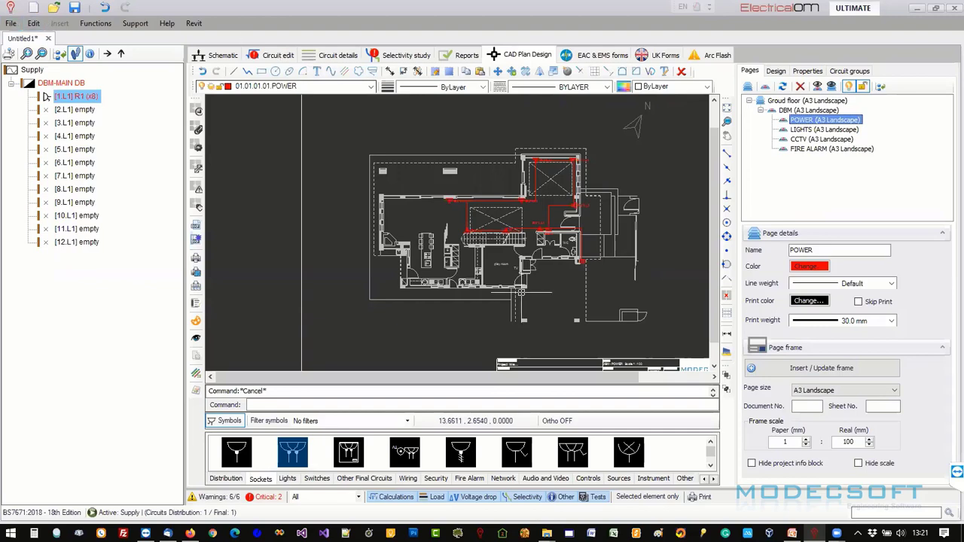
scroll(520, 293, up, 5)
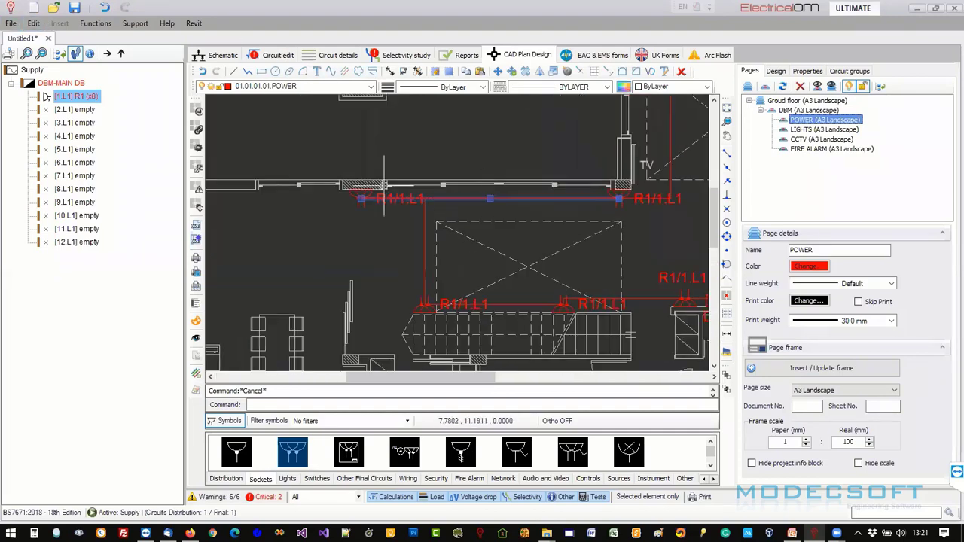
key(Escape)
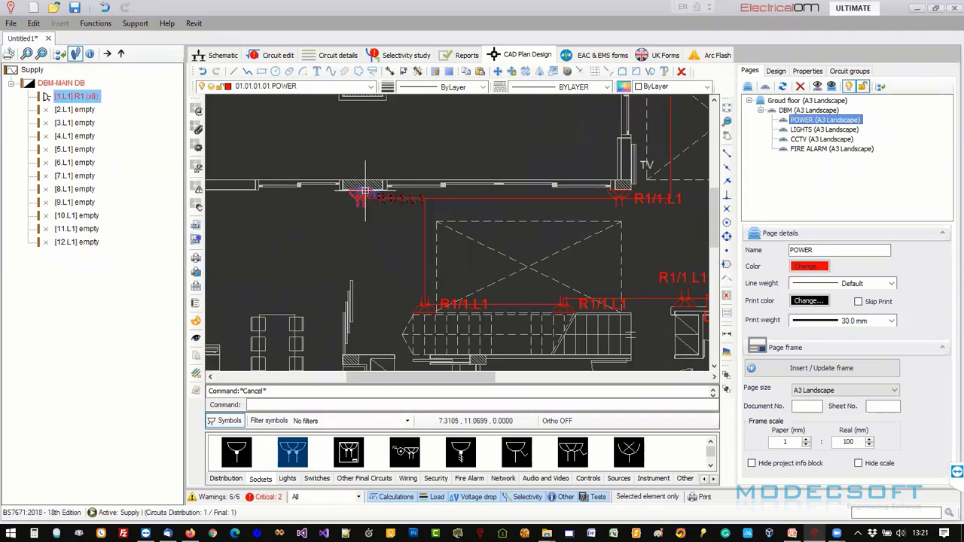
drag(365, 191, 323, 250)
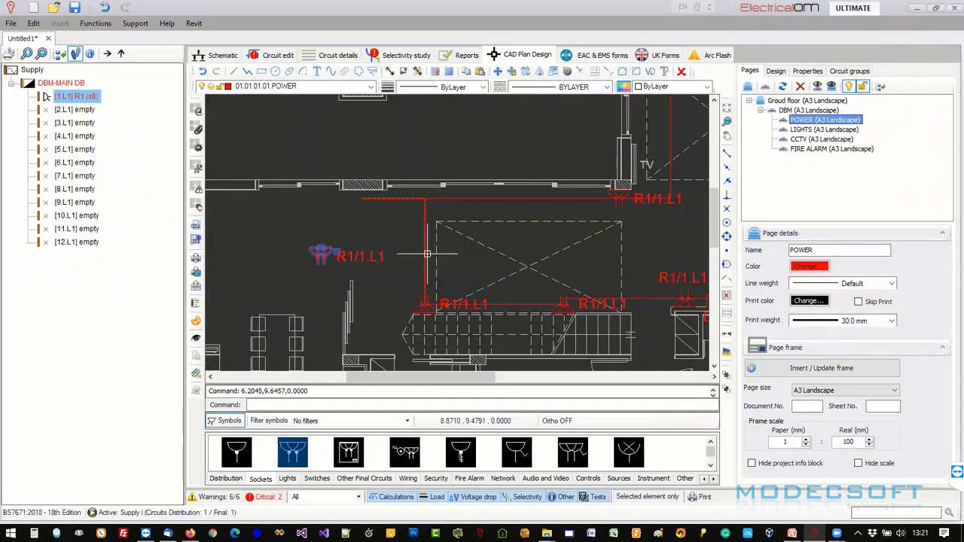
Try to reattach the ends of both adjoining R1 wires to the moved socket.
click(365, 198)
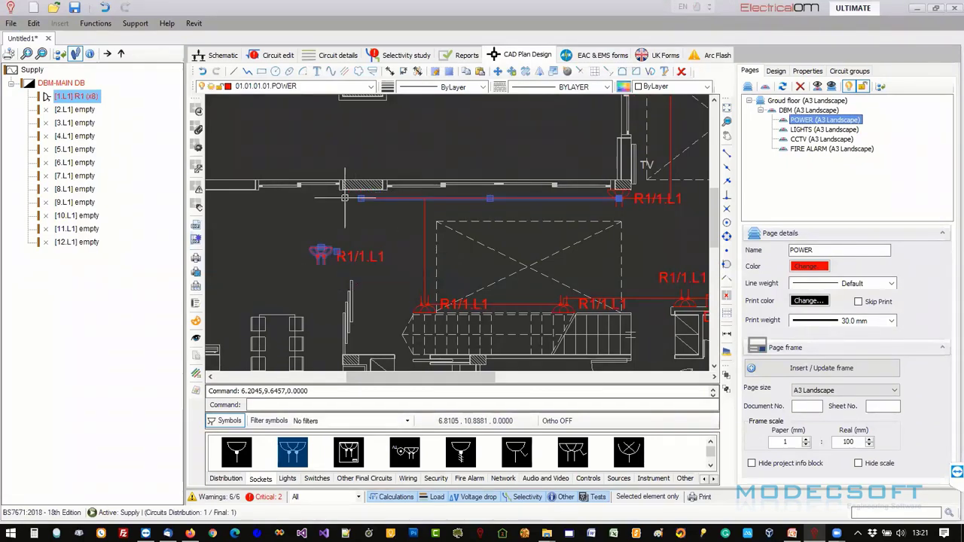
drag(365, 198, 322, 253)
click(426, 217)
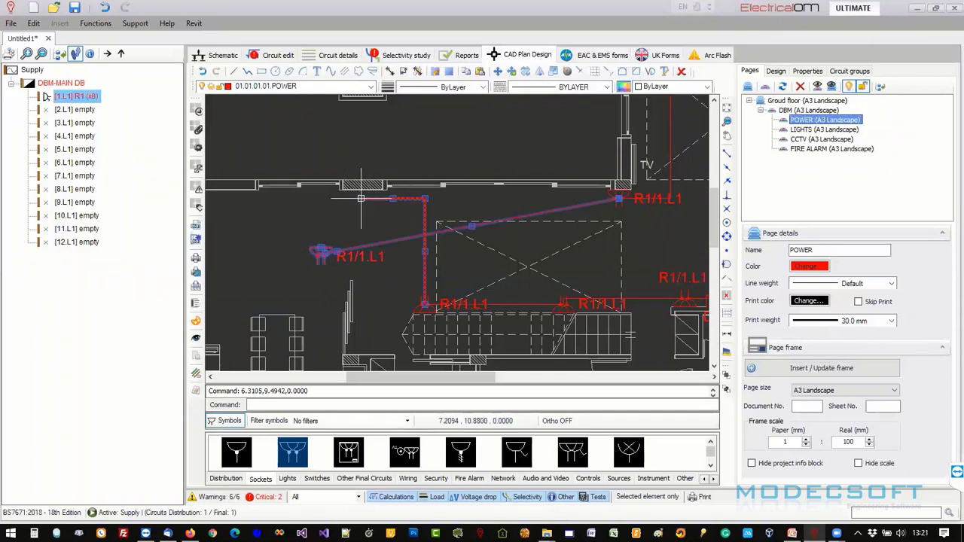
drag(361, 198, 322, 251)
click(321, 251)
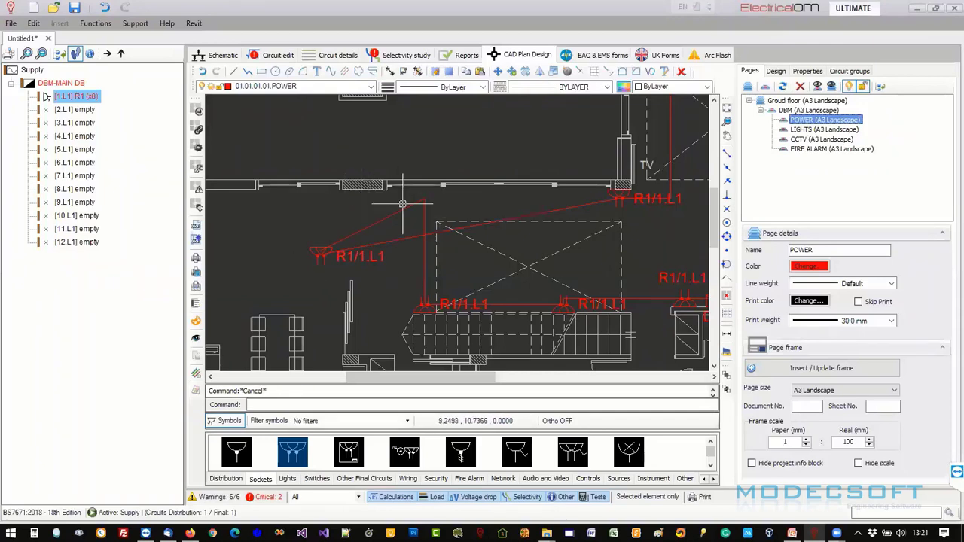
Try to shift the shared corner of the two R1 wire segments down onto the slanted wire.
click(425, 200)
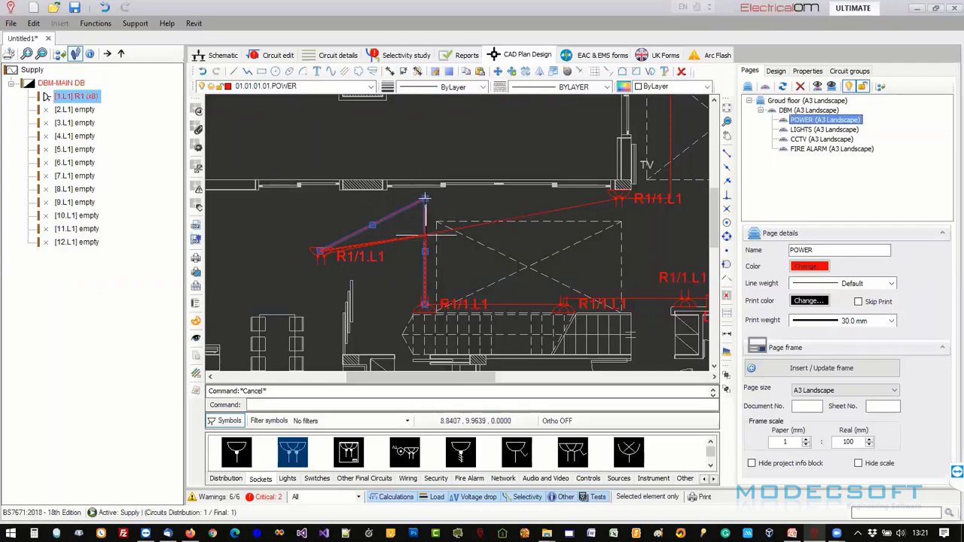
click(426, 236)
key(Escape)
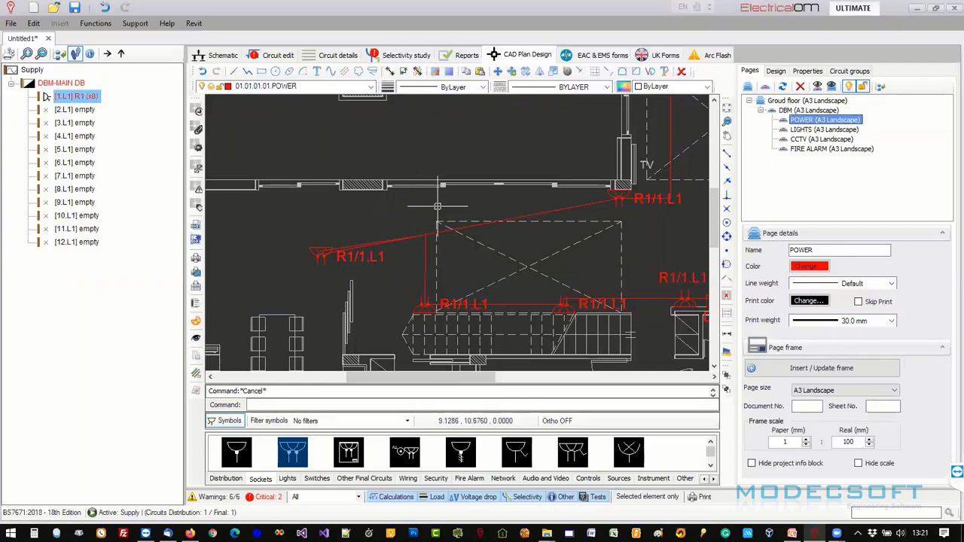
scroll(437, 205, down, 2)
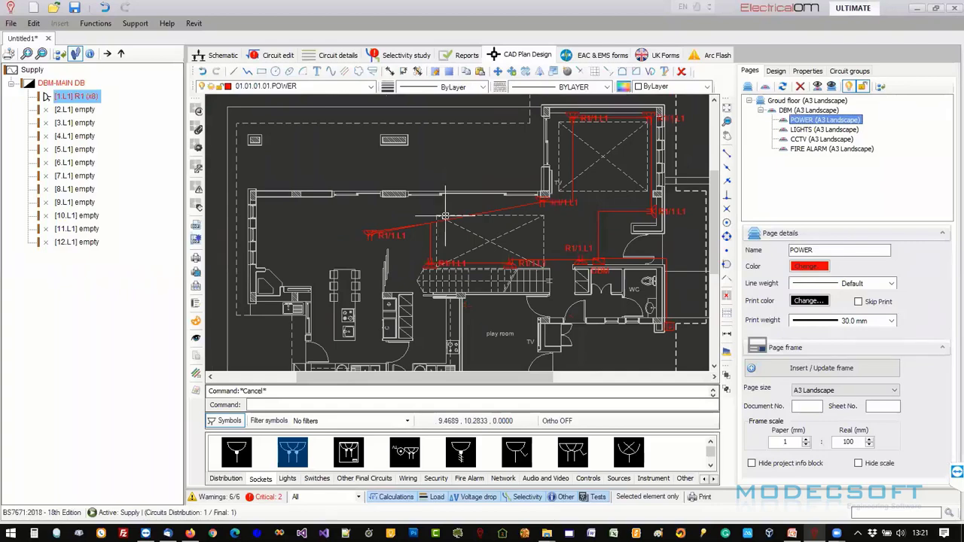
Delete the slanted R1 wires and rewire the moved socket to its neighbouring sockets using Wire by selection.
click(441, 222)
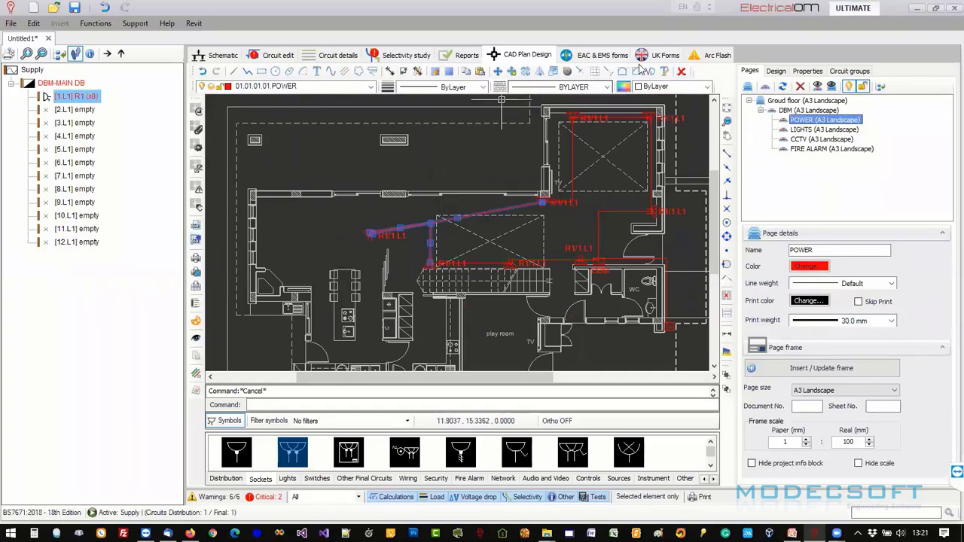
click(681, 70)
click(776, 70)
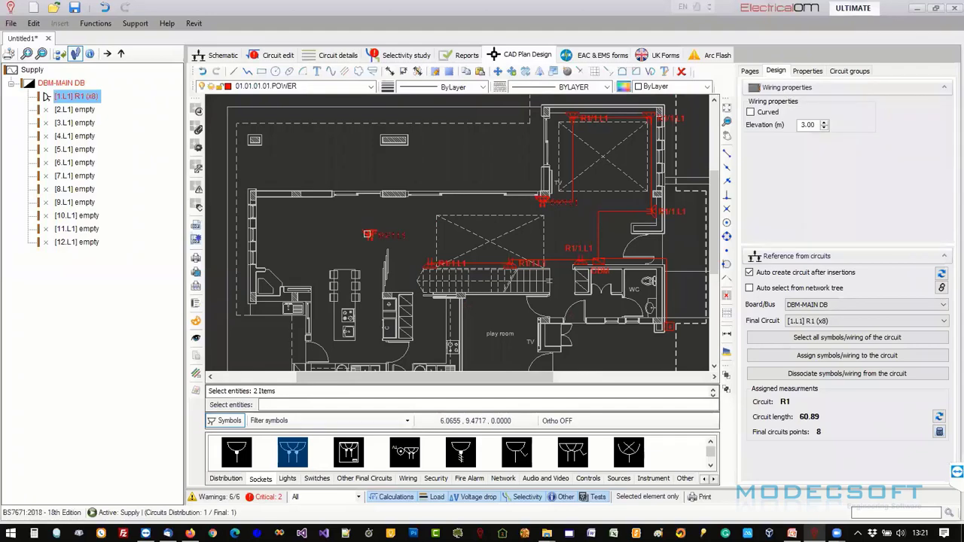
right_click(426, 205)
click(482, 214)
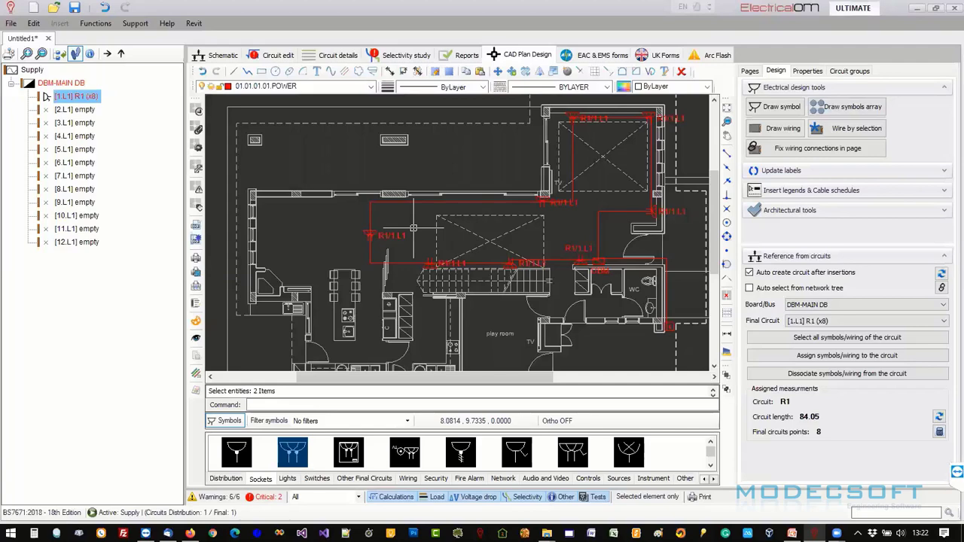
Reload the ground floor POWER page and examine circuit R1's routing around the DBM board.
scroll(413, 228, down, 2)
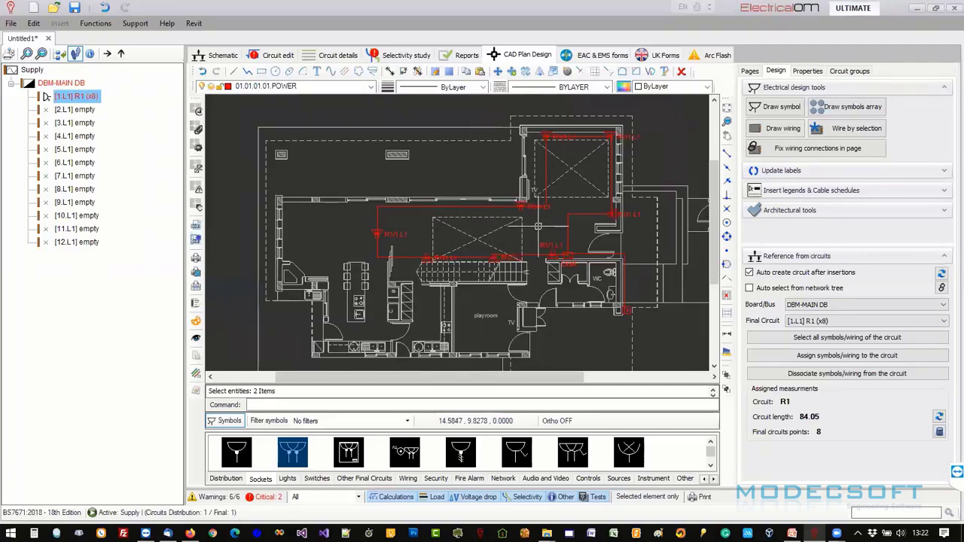
click(750, 71)
click(788, 111)
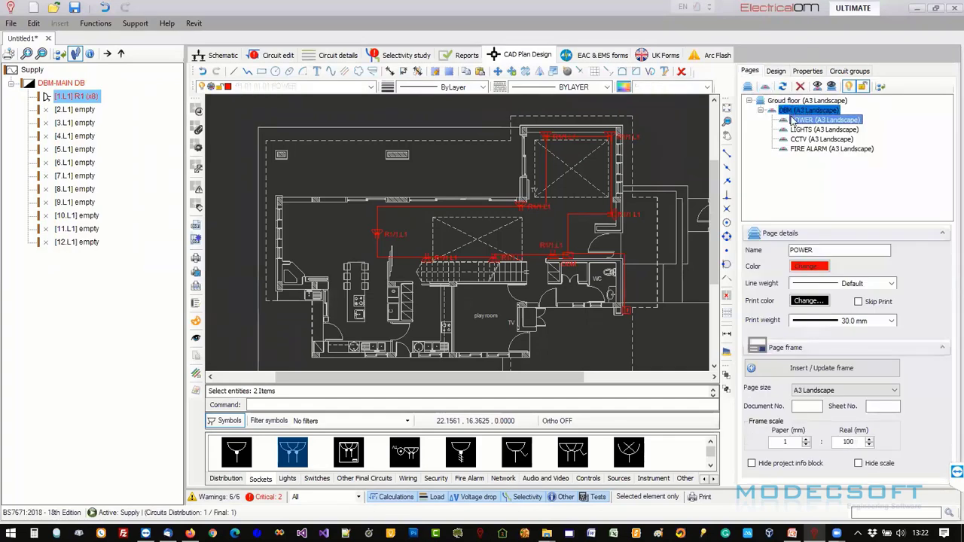
click(798, 120)
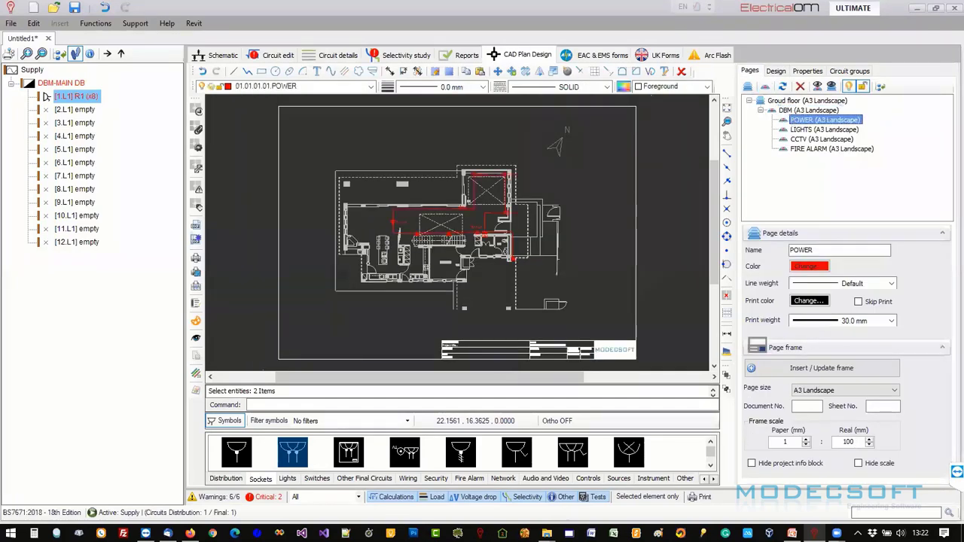
scroll(450, 230, up, 5)
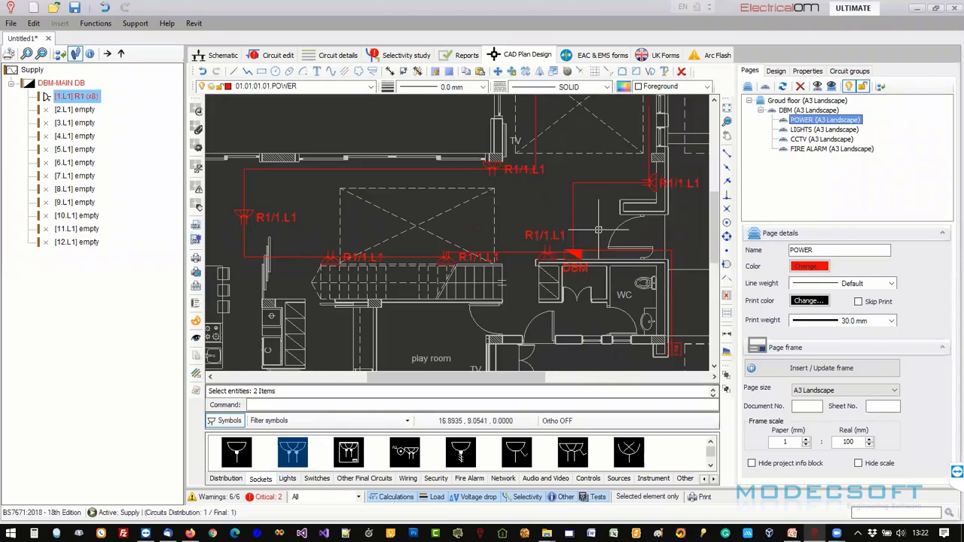
middle_drag(575, 226, 506, 222)
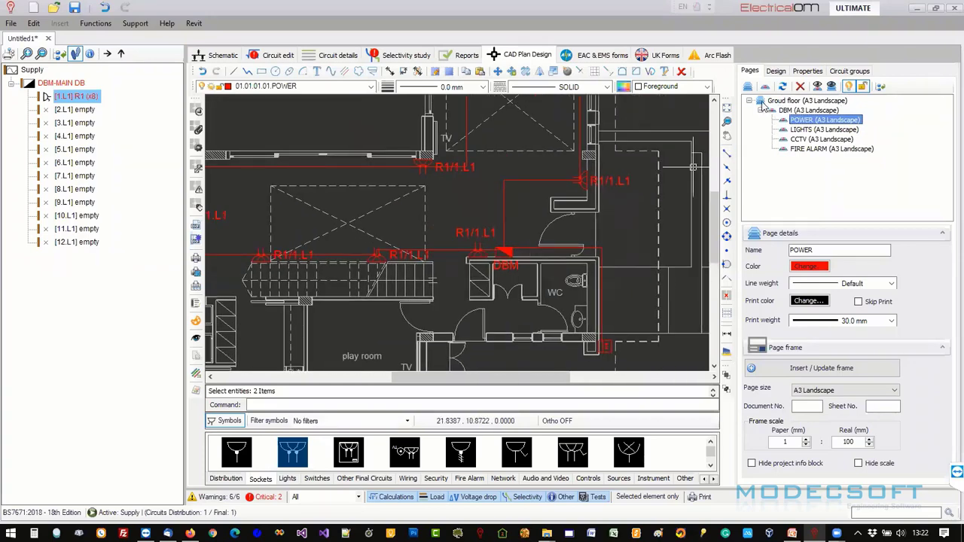
Add a new background layer to the project and name it Floor 1.
click(762, 102)
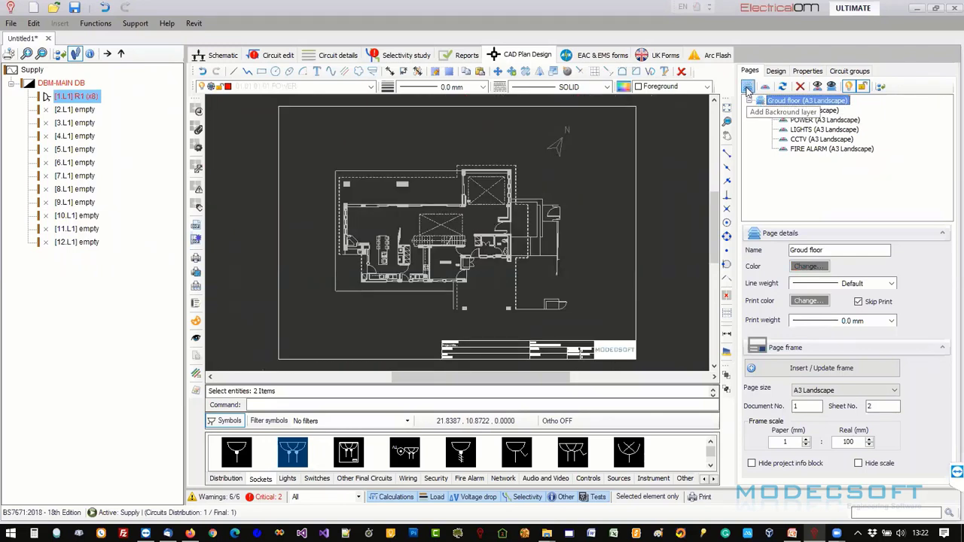
click(748, 89)
click(806, 250)
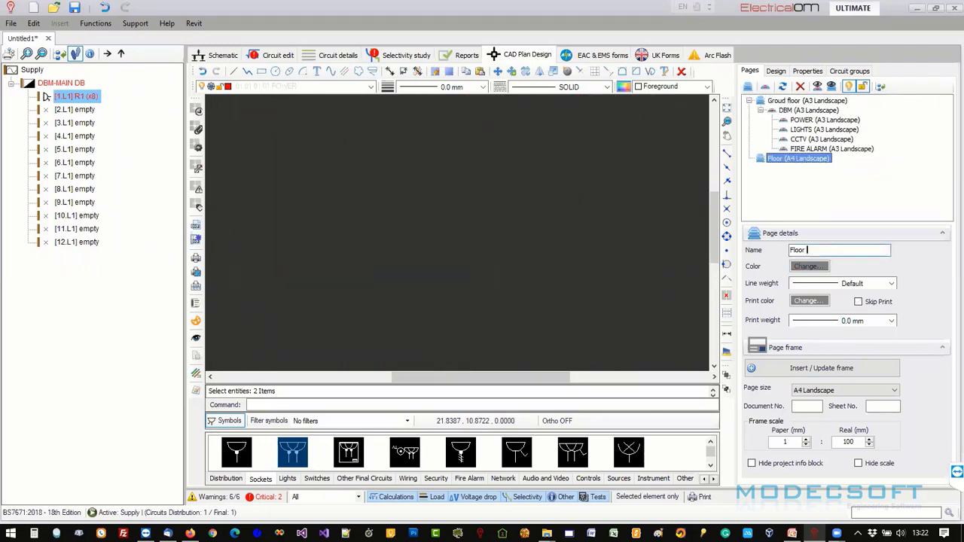
text(1)
click(791, 159)
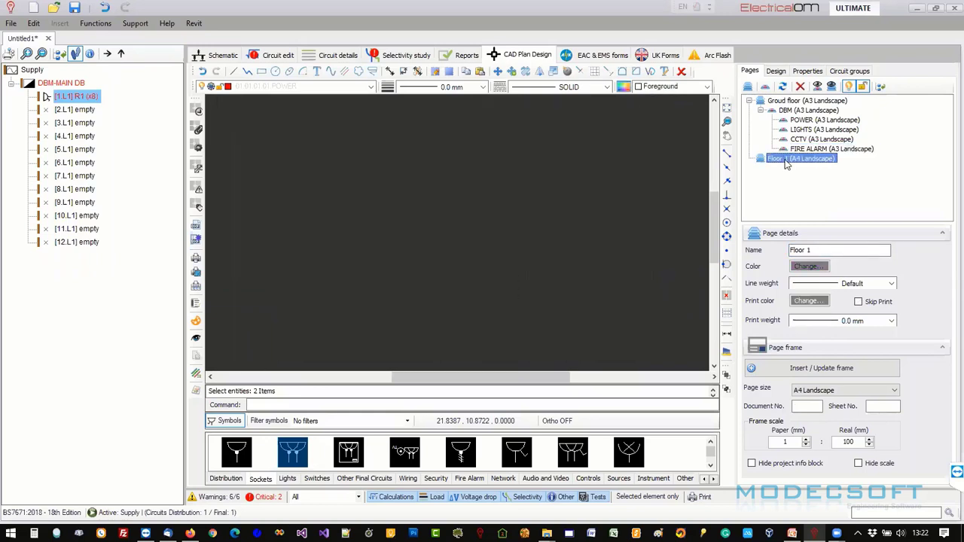
Add an electrical page under Floor 1 and name it DB F1.
right_click(785, 164)
click(806, 185)
click(812, 250)
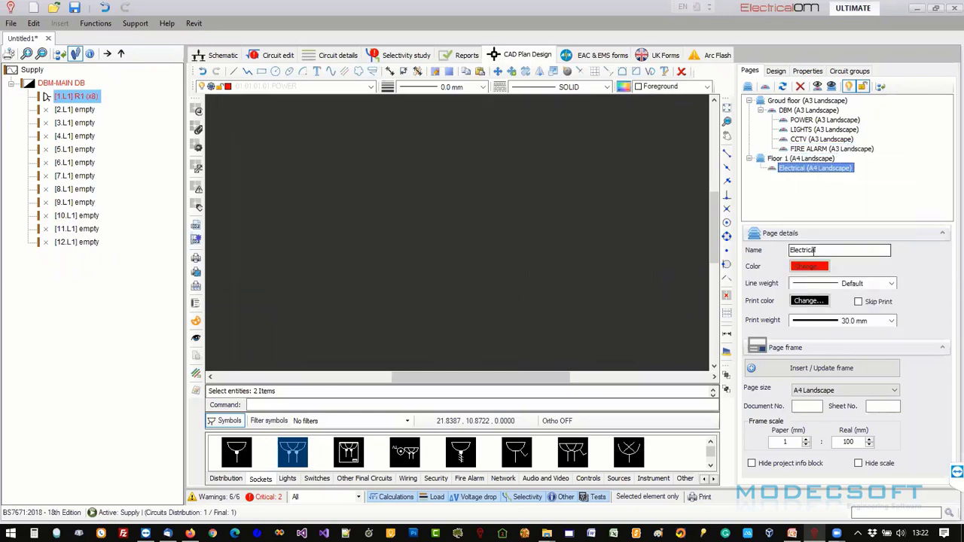
double_click(812, 250)
text(db)
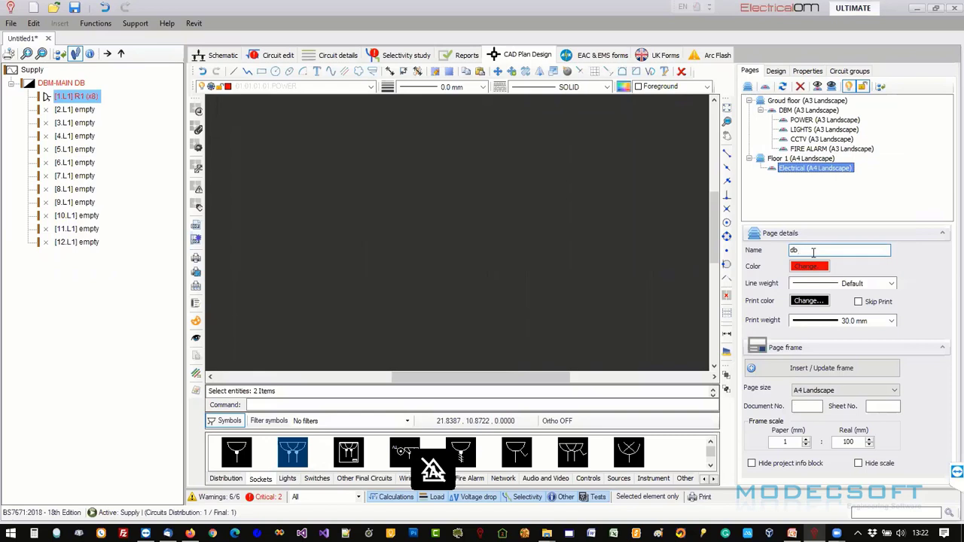
key(BackSpace)
key(BackSpace)
text(DB F1)
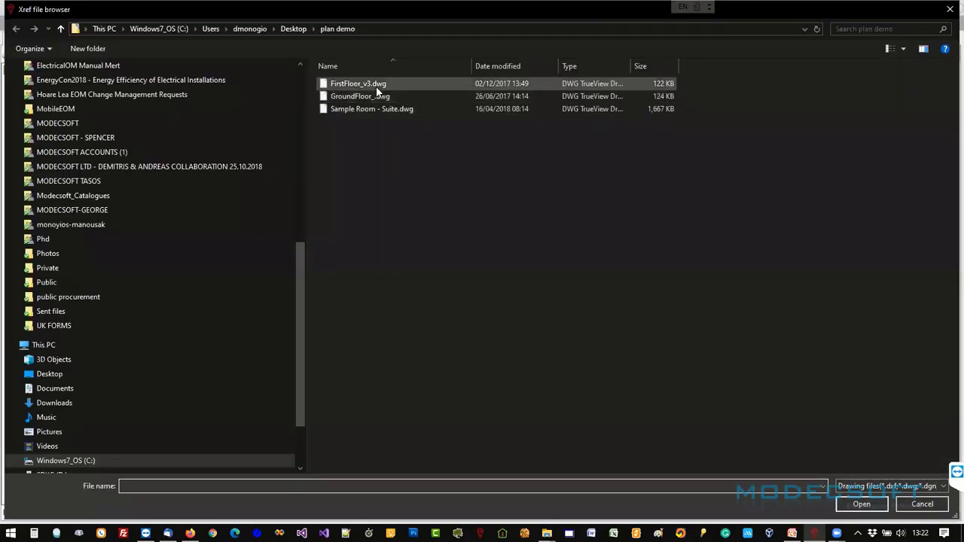
Attach FirstFloor_v3.dwg as the first-floor reference drawing and select the DB F1 page.
double_click(375, 86)
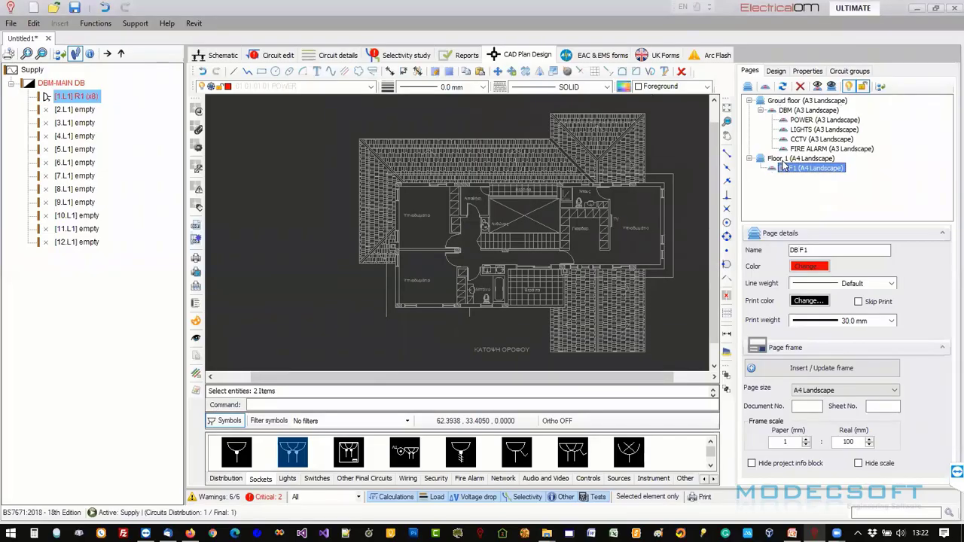
click(785, 159)
click(792, 171)
Place a distribution board symbol on the wall beside the first-floor staircase, across from the bathroom.
click(226, 479)
click(236, 452)
scroll(503, 233, up, 2)
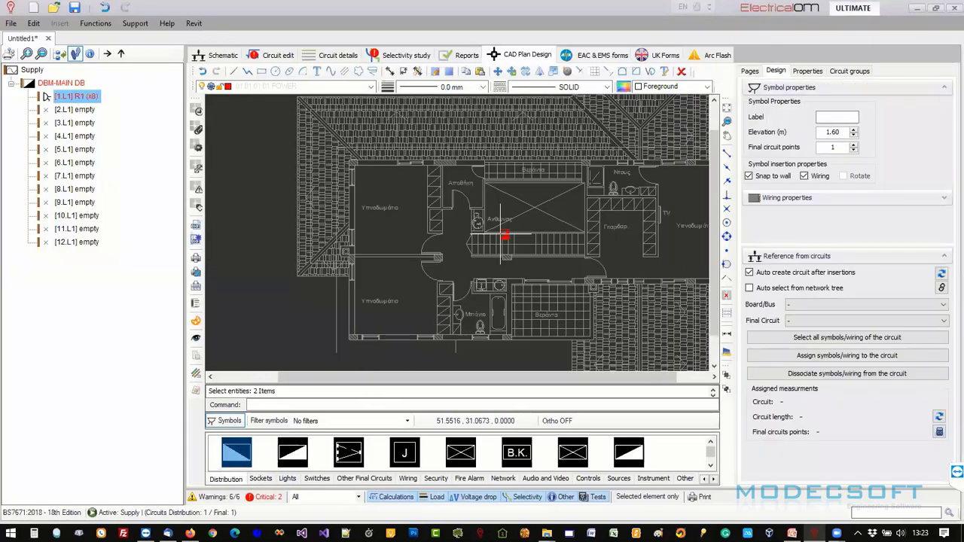
scroll(502, 233, up, 3)
scroll(477, 308, down, 1)
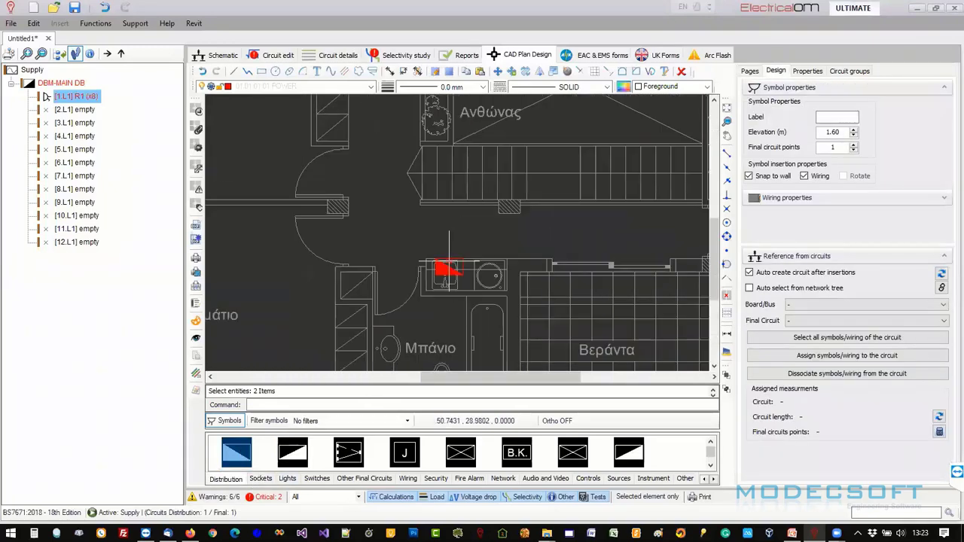
click(444, 211)
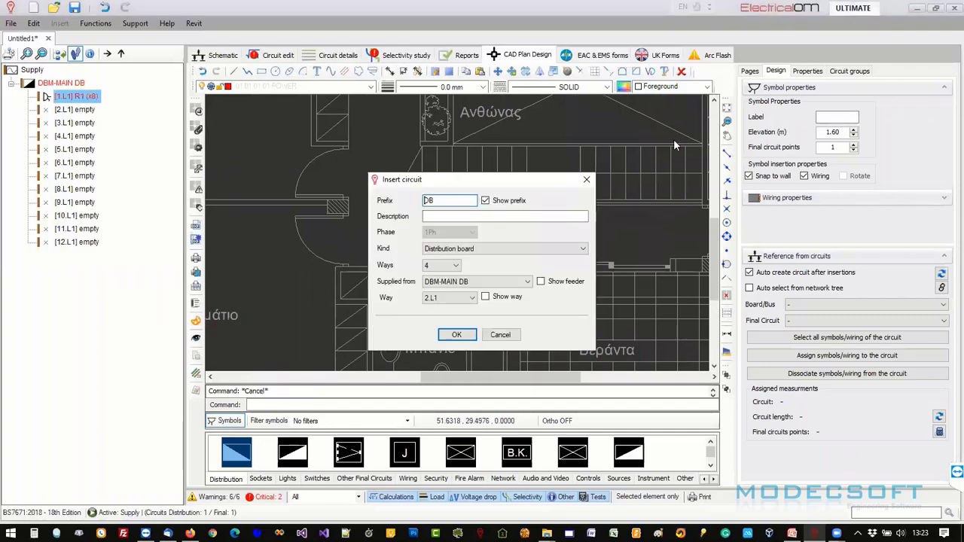
key(Return)
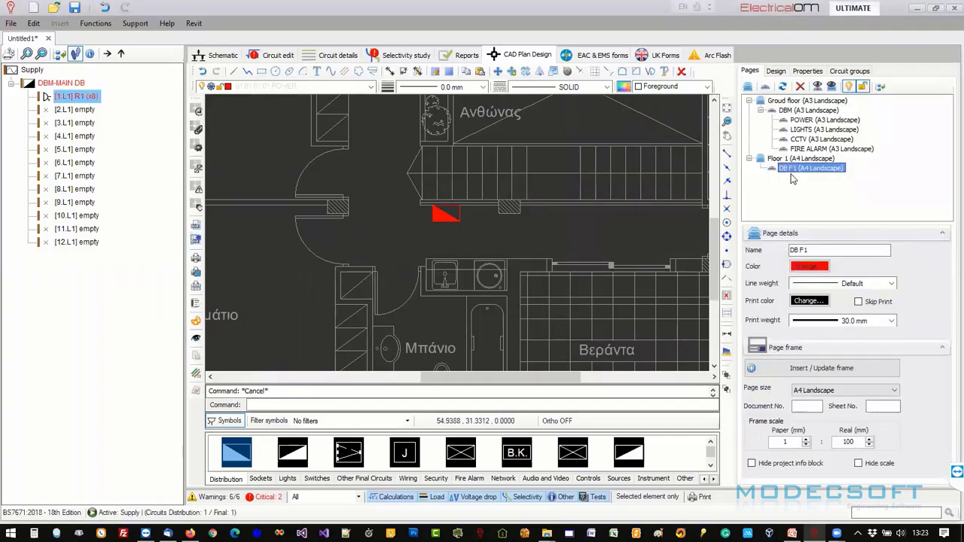
Switch through the Groud floor and Floor 1 layers and make the DB F1 page active.
click(775, 104)
click(780, 159)
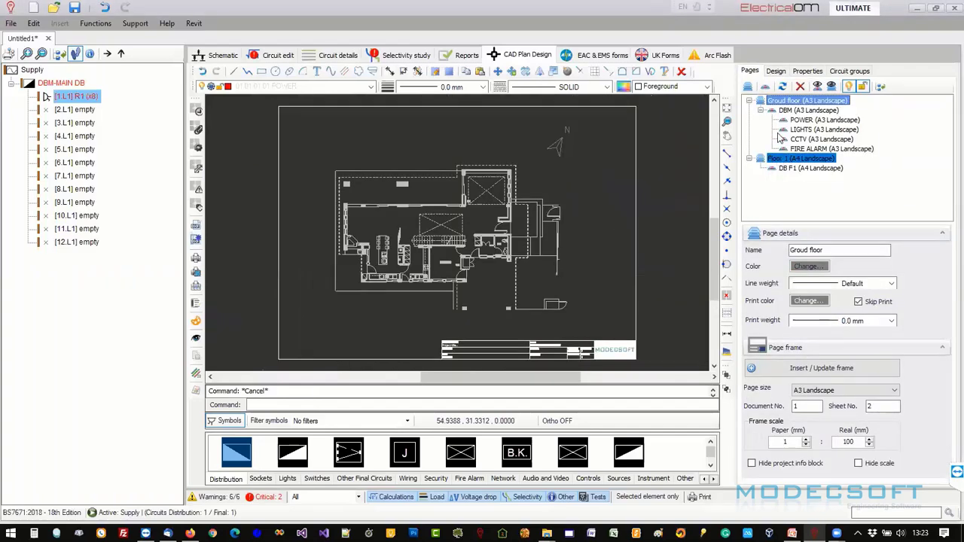
click(783, 169)
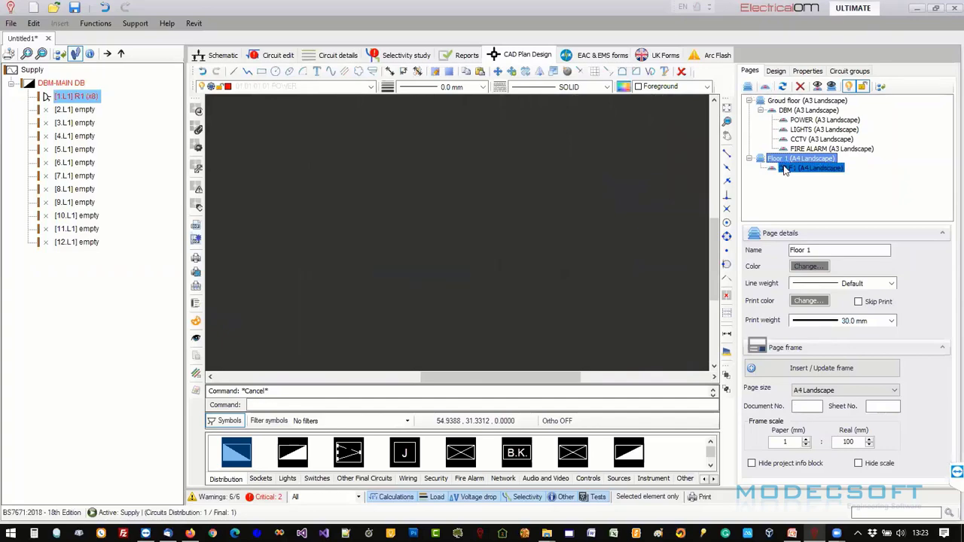
Replace the board symbol beside the first-floor staircase with a new DB FA distribution board of 4 ways, supplied from DBM-MAIN DB way 2.L1.
scroll(607, 204, down, 2)
middle_drag(614, 198, 530, 228)
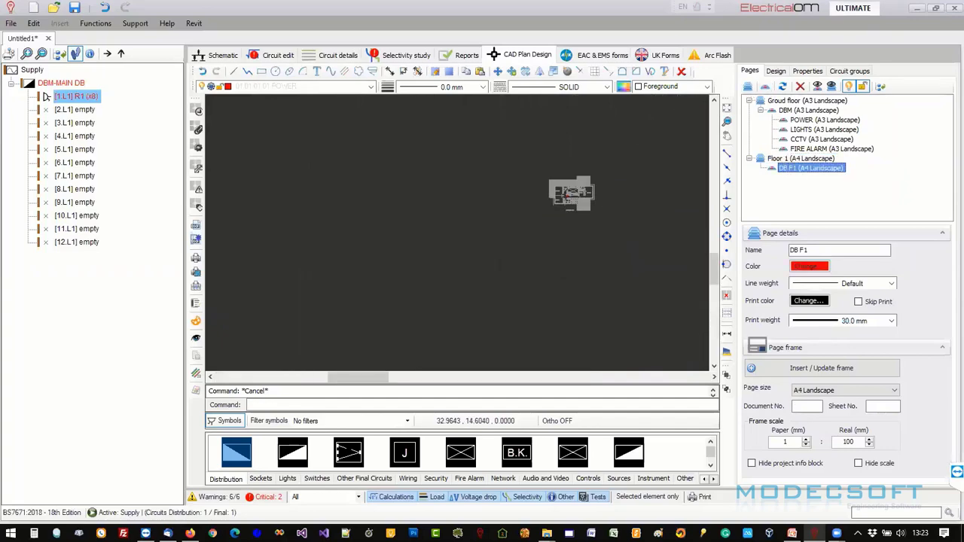
scroll(558, 203, up, 12)
scroll(564, 215, up, 3)
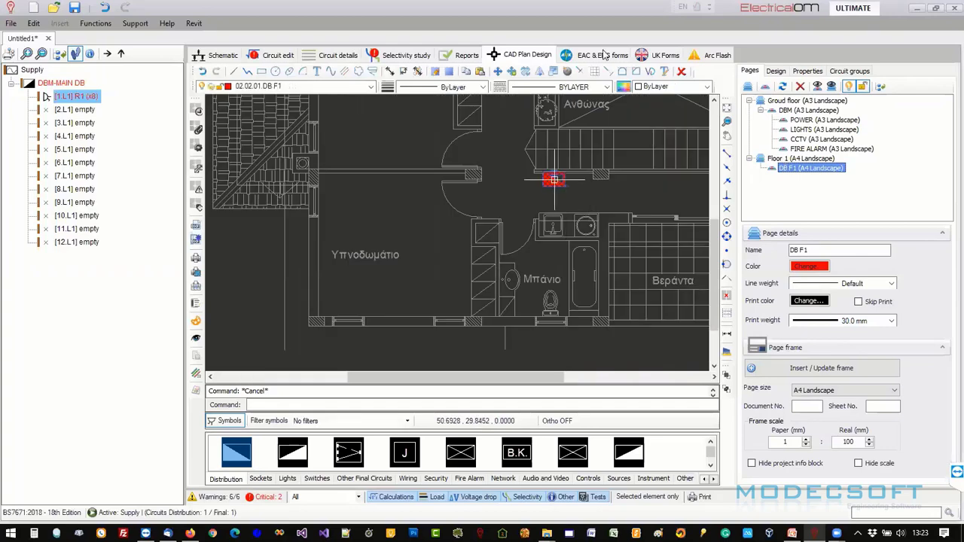
click(553, 179)
click(248, 465)
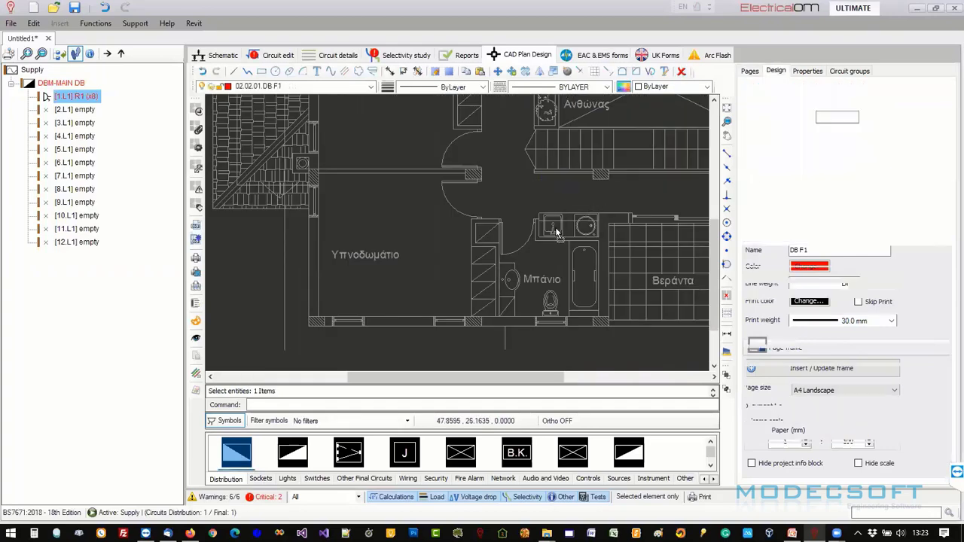
click(538, 197)
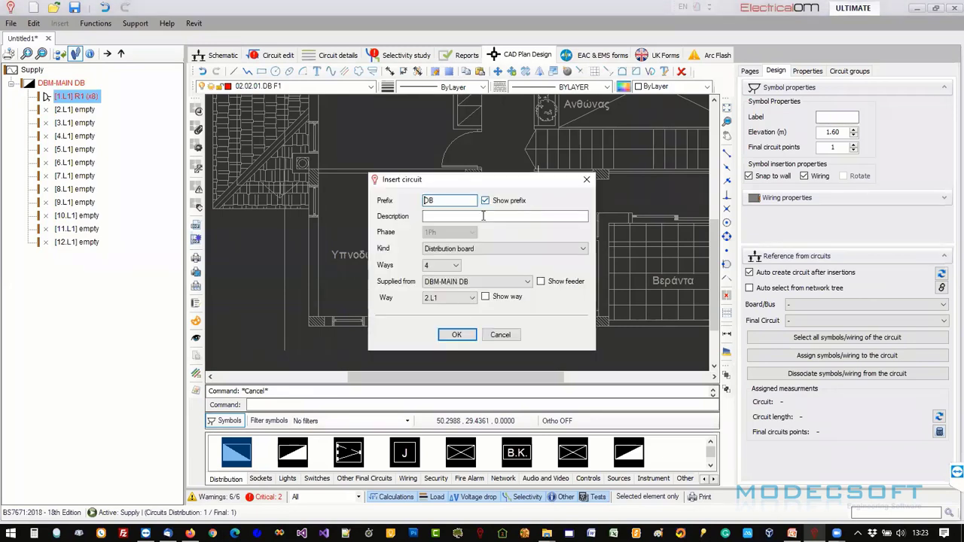
text(FA)
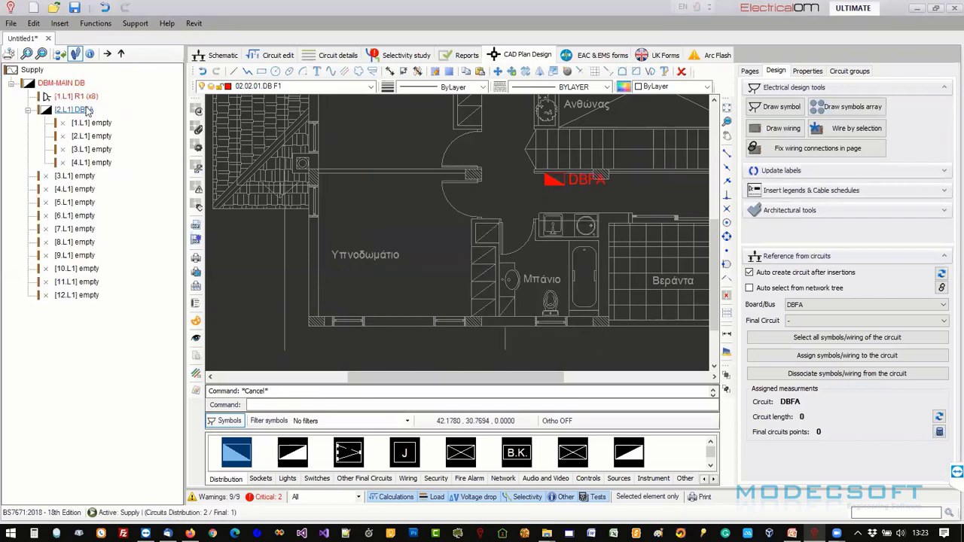
Draw a two-segment wire for the DBFA circuit from the board symbol into the hallway, ending above the bathroom door.
click(74, 109)
middle_drag(572, 178, 545, 203)
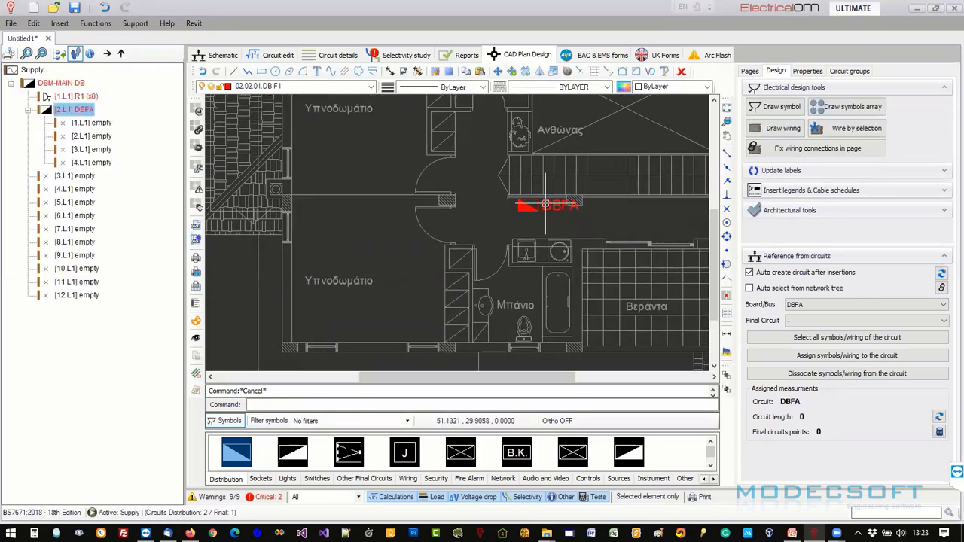
scroll(545, 203, up, 1)
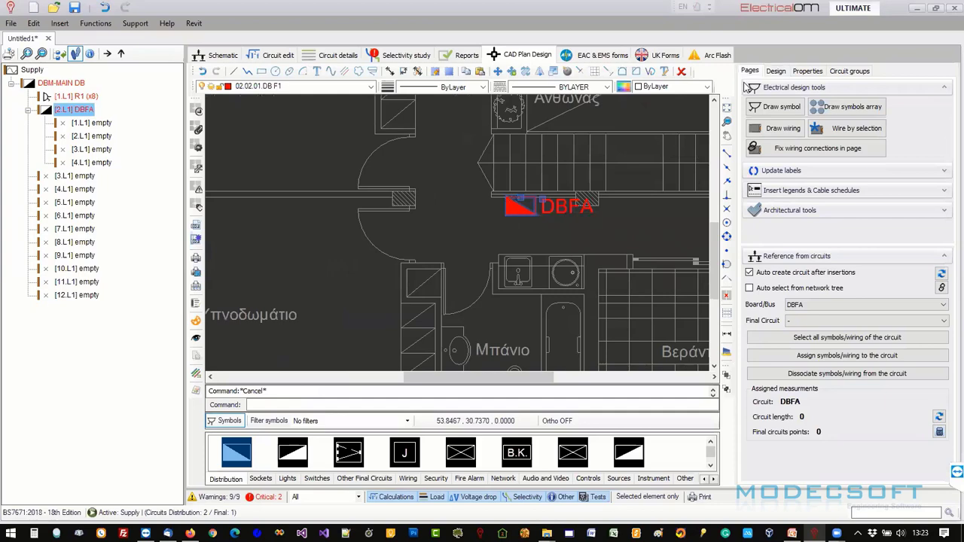
click(749, 70)
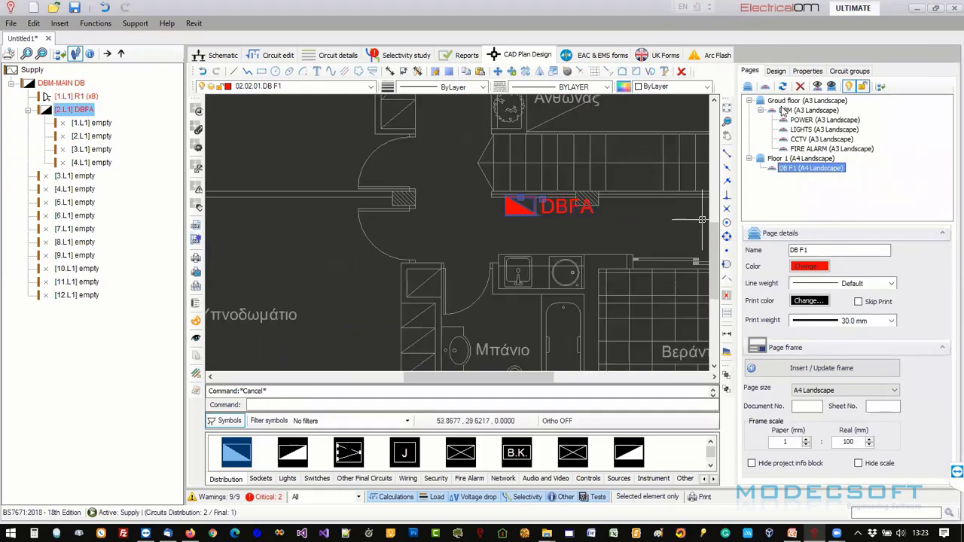
click(775, 70)
click(783, 128)
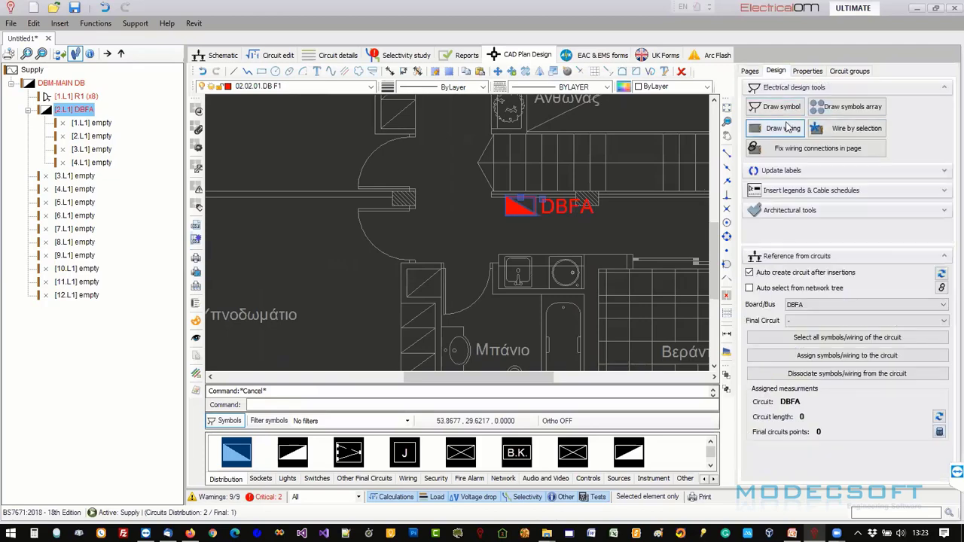
click(528, 205)
click(495, 241)
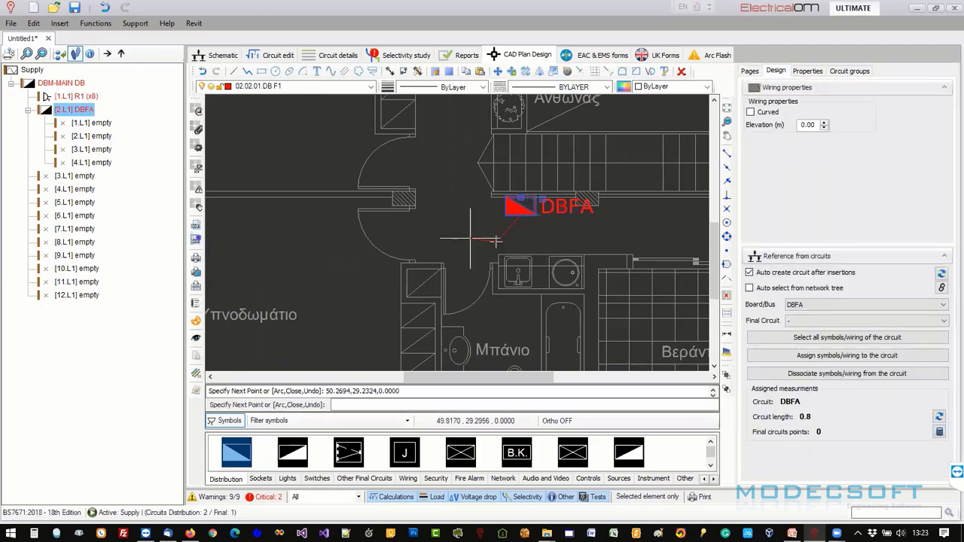
click(441, 227)
key(Escape)
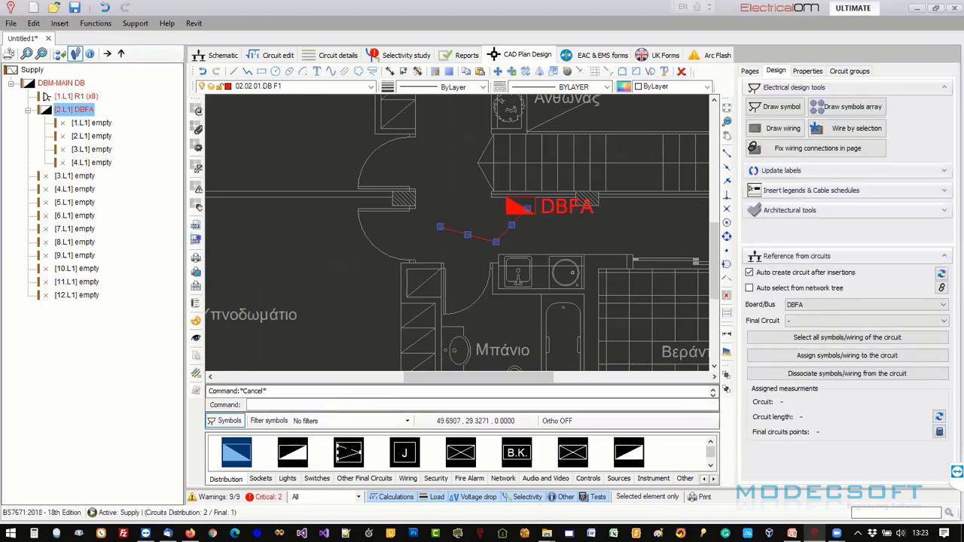
Turn on the end arrow of the new wire in the hallway.
click(463, 236)
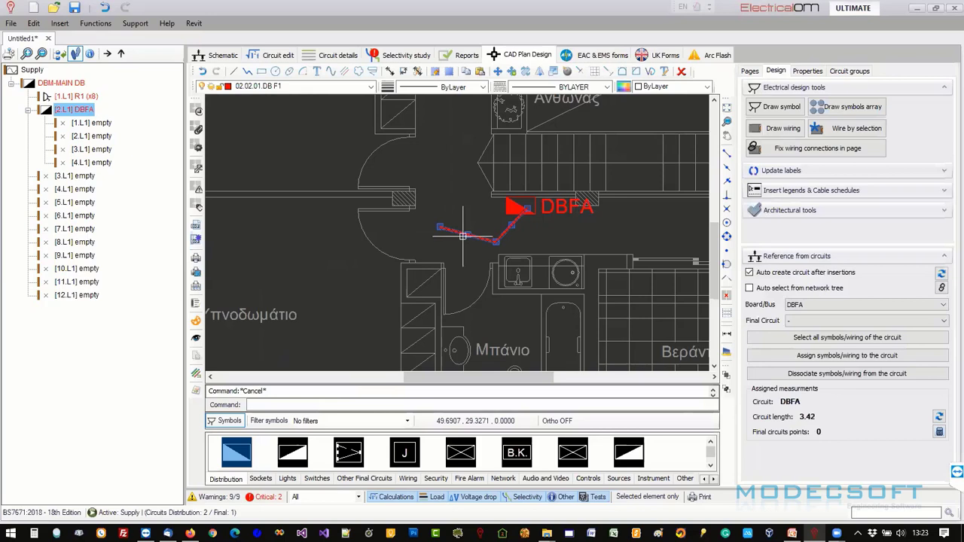
click(804, 71)
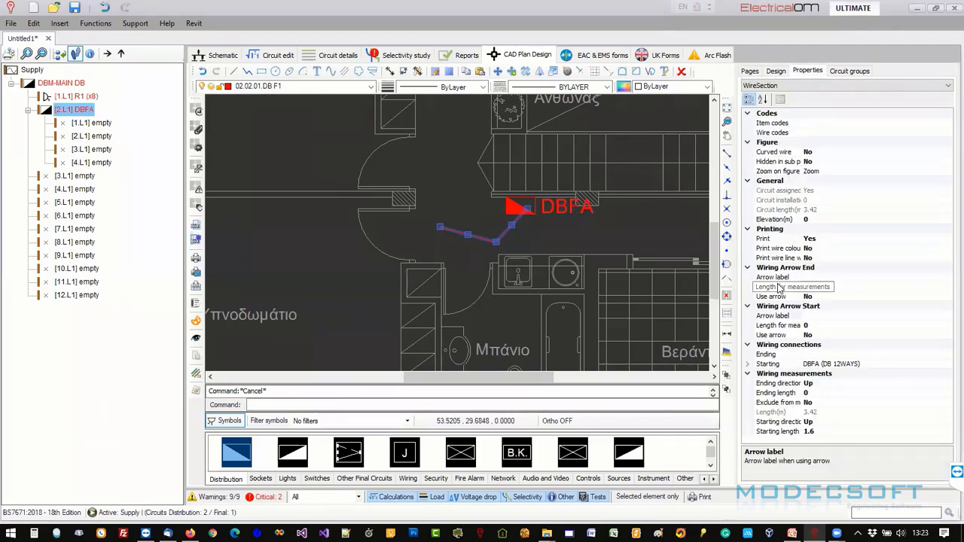
double_click(774, 335)
double_click(774, 337)
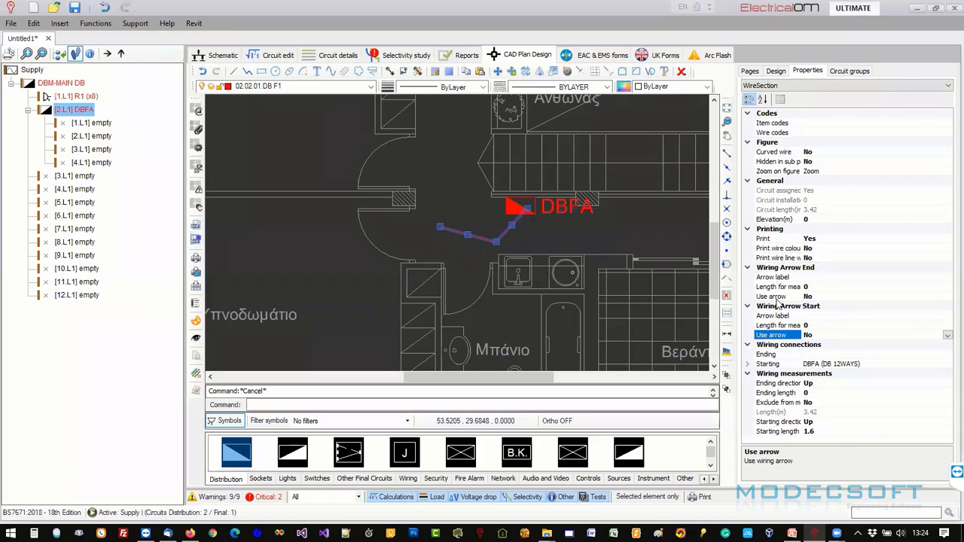
double_click(775, 295)
Label the wire's end arrow DBM.
click(814, 278)
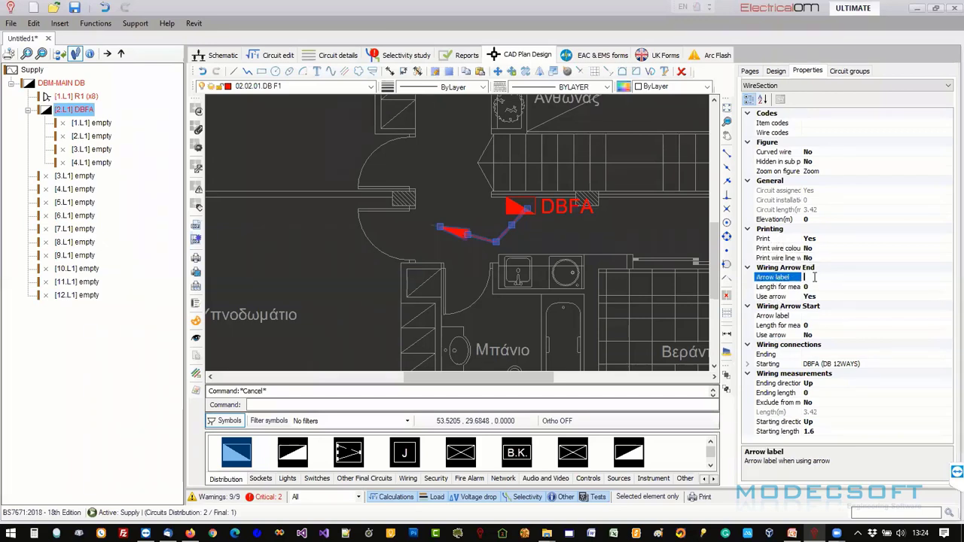
text(tO)
key(BackSpace)
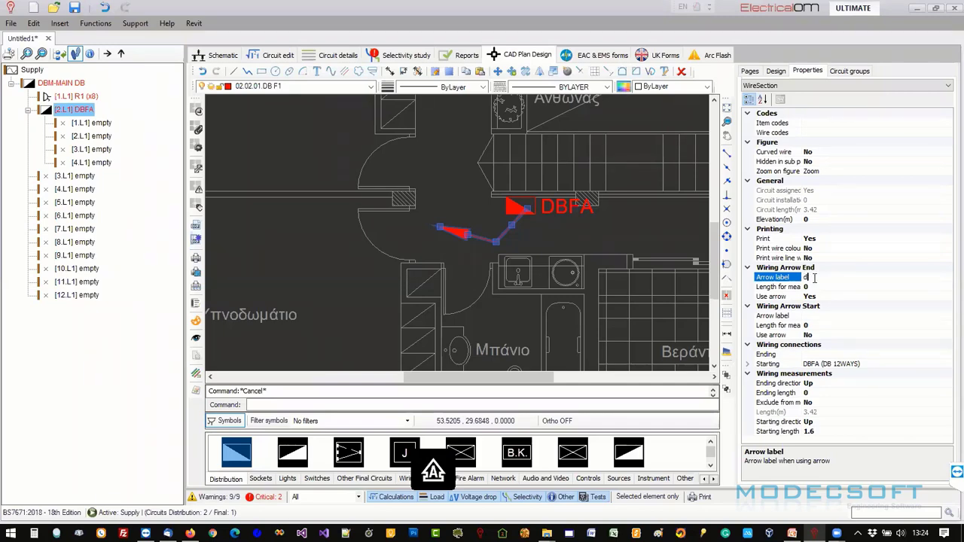
key(BackSpace)
text(DBM)
key(Return)
key(Escape)
Move the arrow end of the DBM wire down toward the bathroom door so it runs diagonally from the board.
click(458, 229)
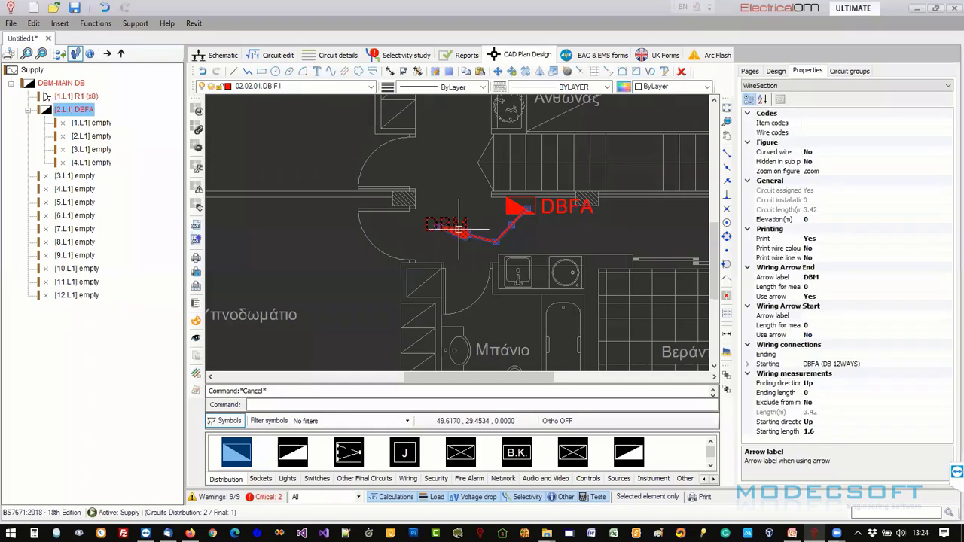
click(460, 257)
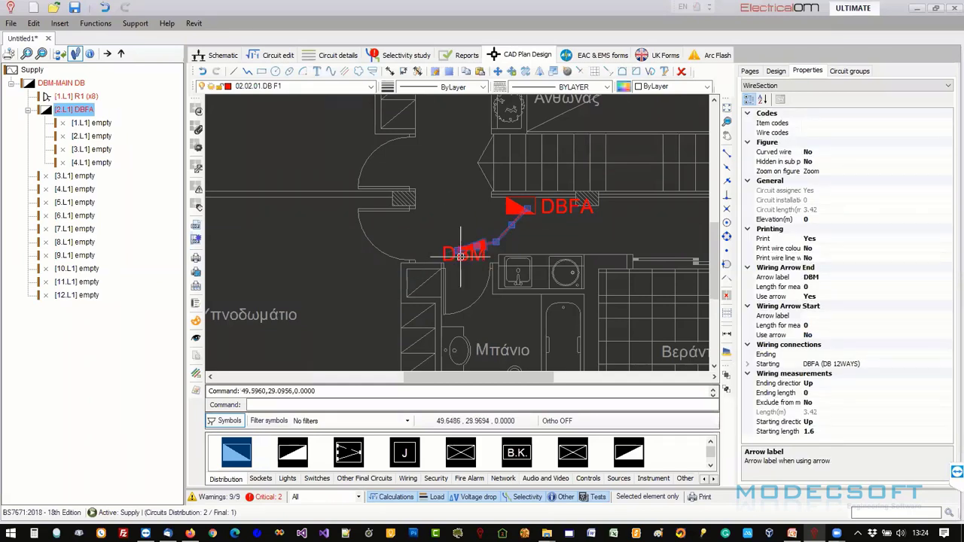
click(458, 254)
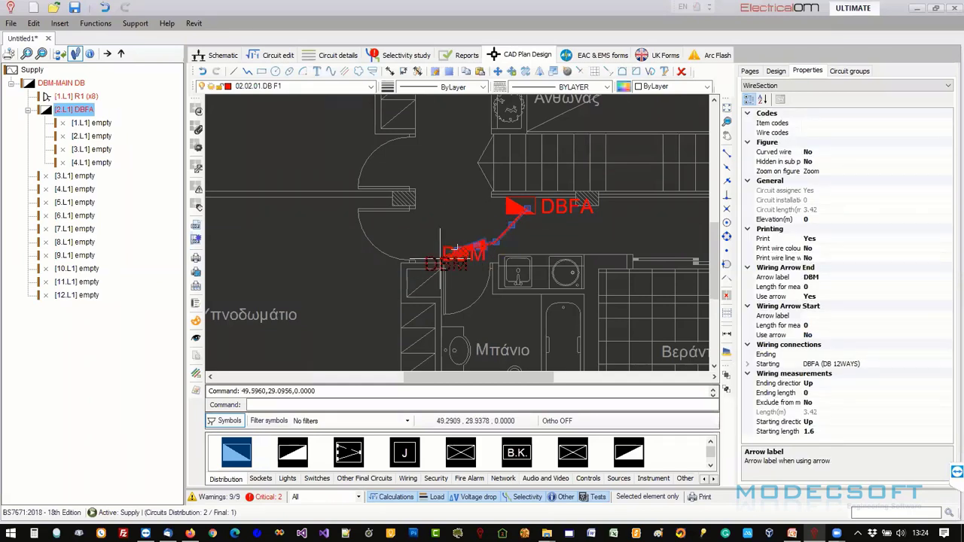
click(486, 268)
key(Escape)
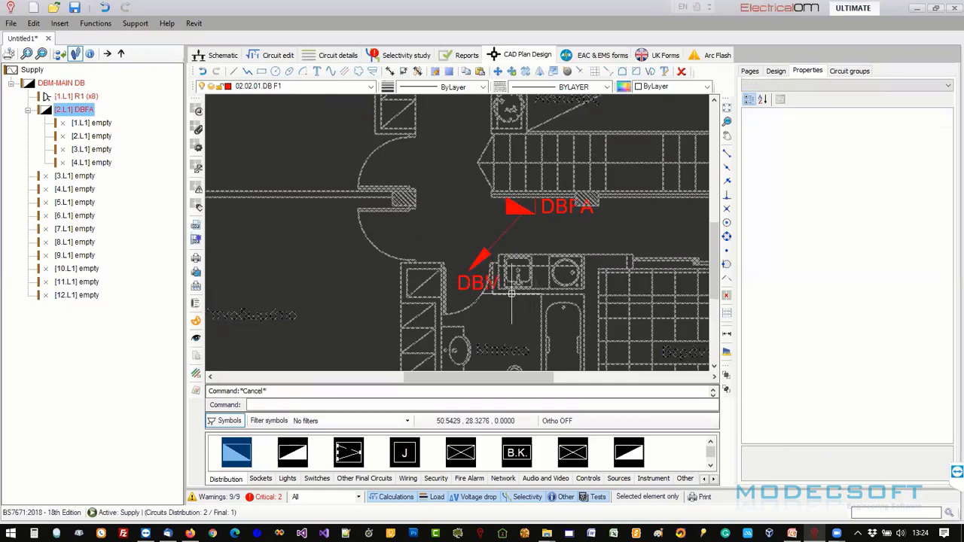
Set the DBM wire's end arrow length for measurements to 3.
click(482, 258)
scroll(538, 269, down, 3)
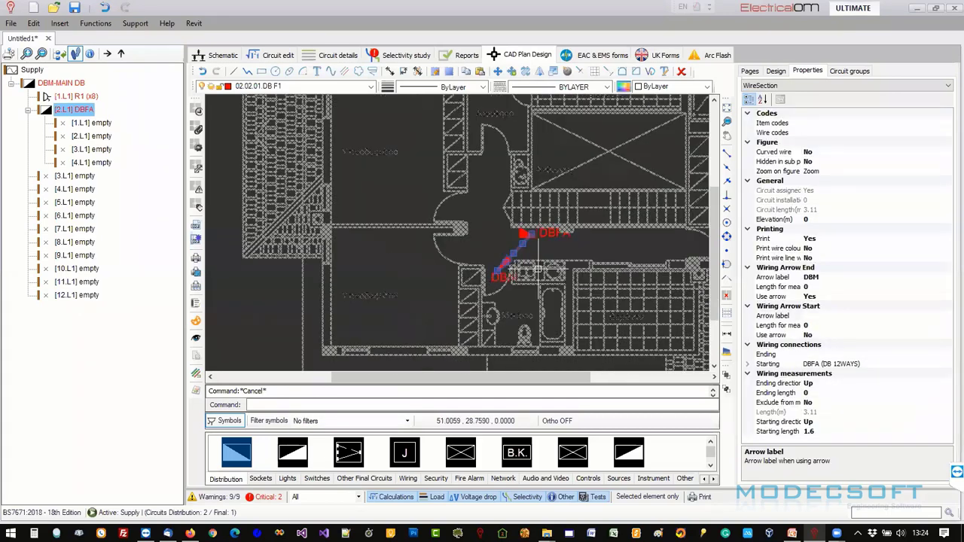
click(819, 287)
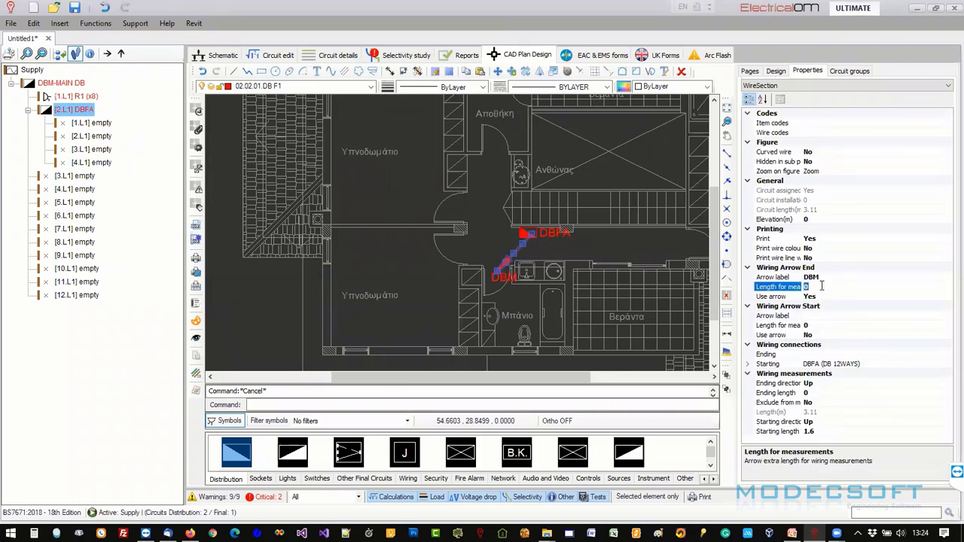
text(3)
key(Return)
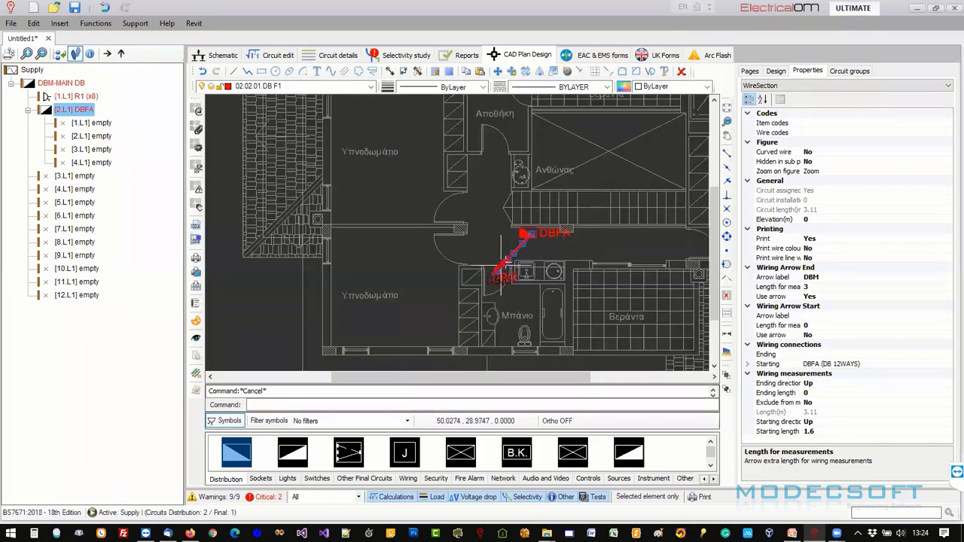
Reroute the DBM wire along the partition between the two bedrooms to the outer wall and check the DBFA circuit length.
click(499, 269)
click(341, 241)
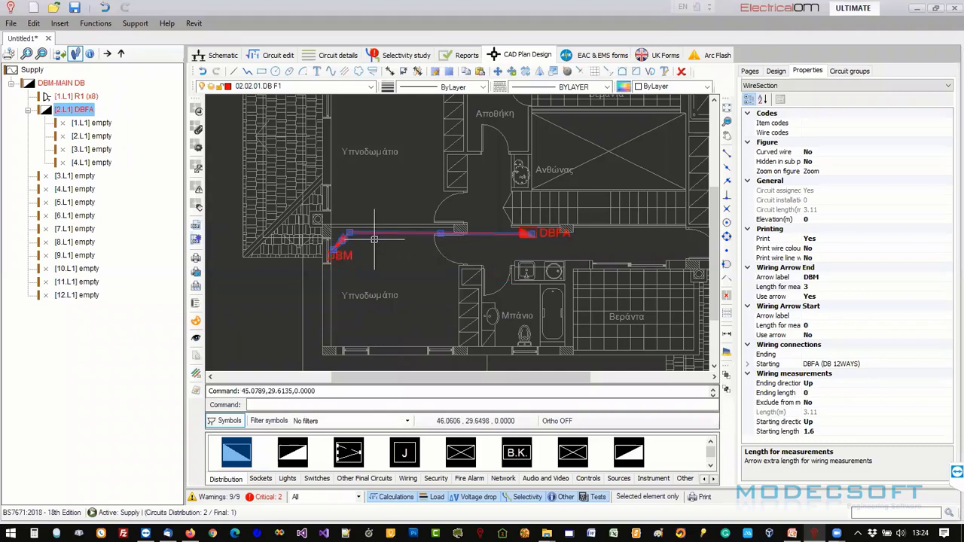
click(808, 287)
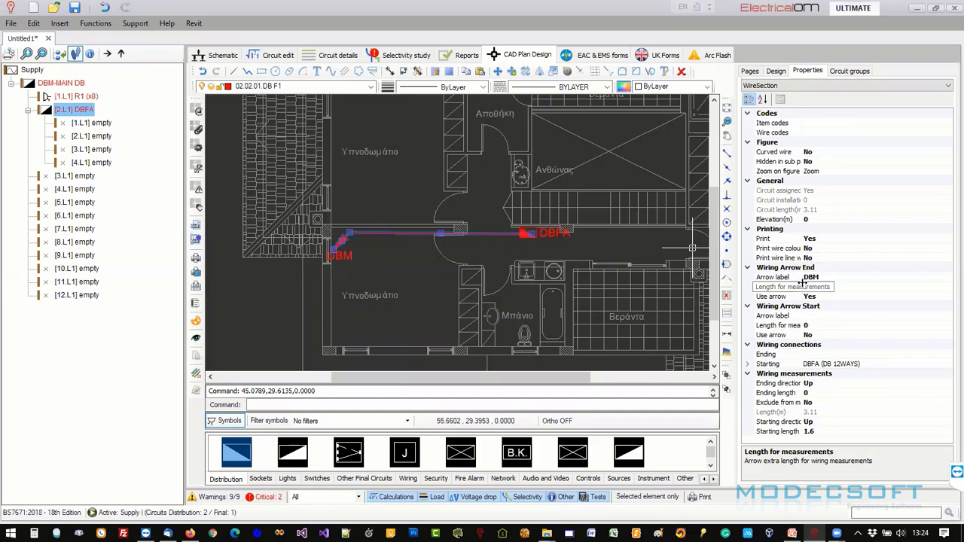
drag(803, 282, 815, 284)
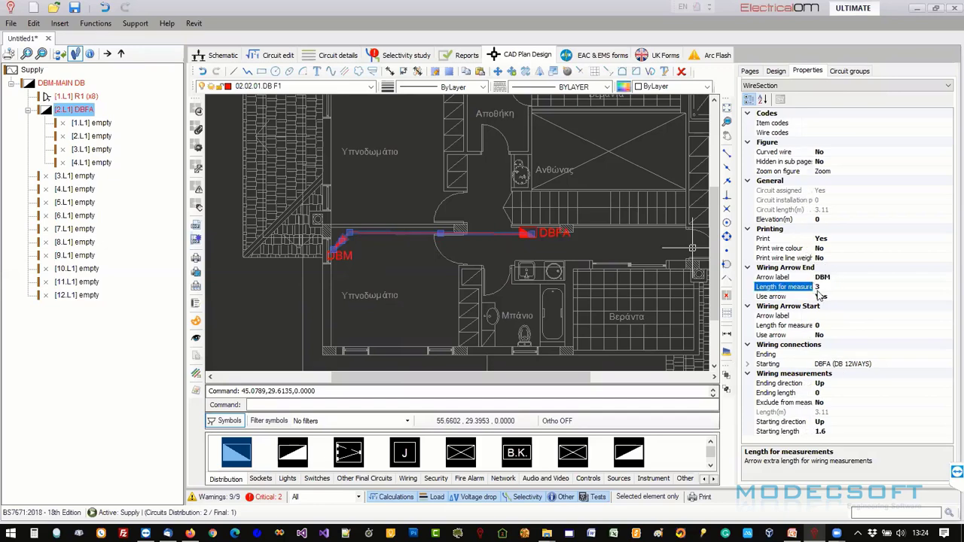
click(776, 71)
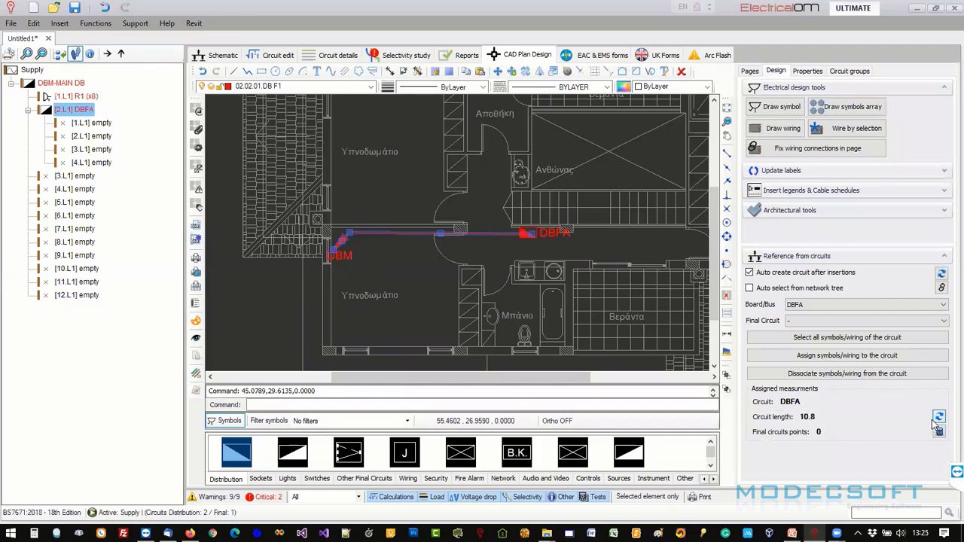
click(749, 71)
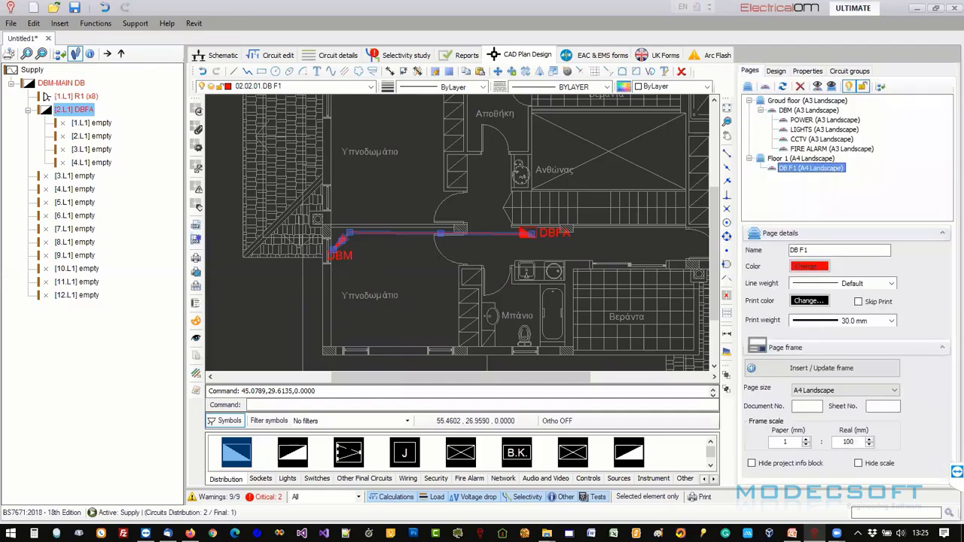
key(Escape)
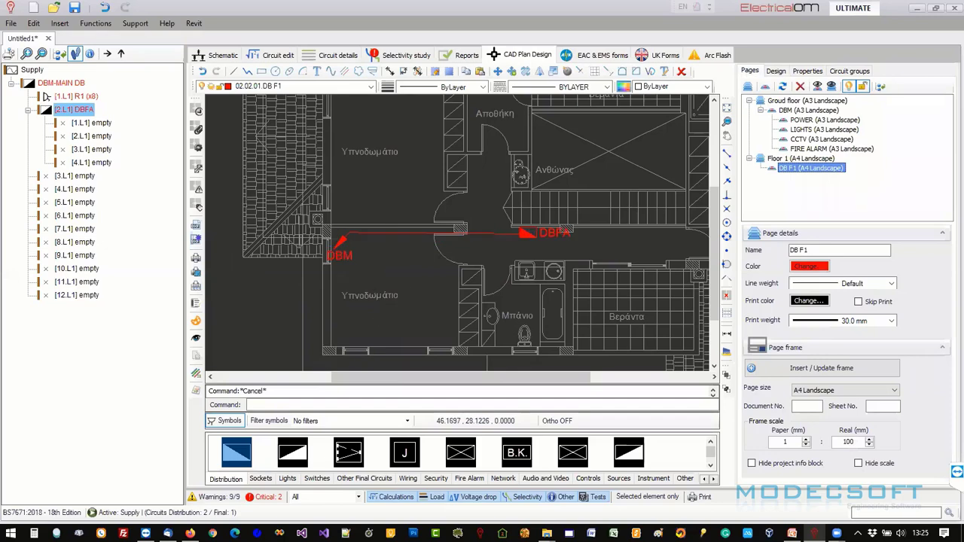
Look through the ground-floor pages POWER, LIGHTS, CCTV and FIRE ALARM, ending on the POWER page.
scroll(369, 309, down, 4)
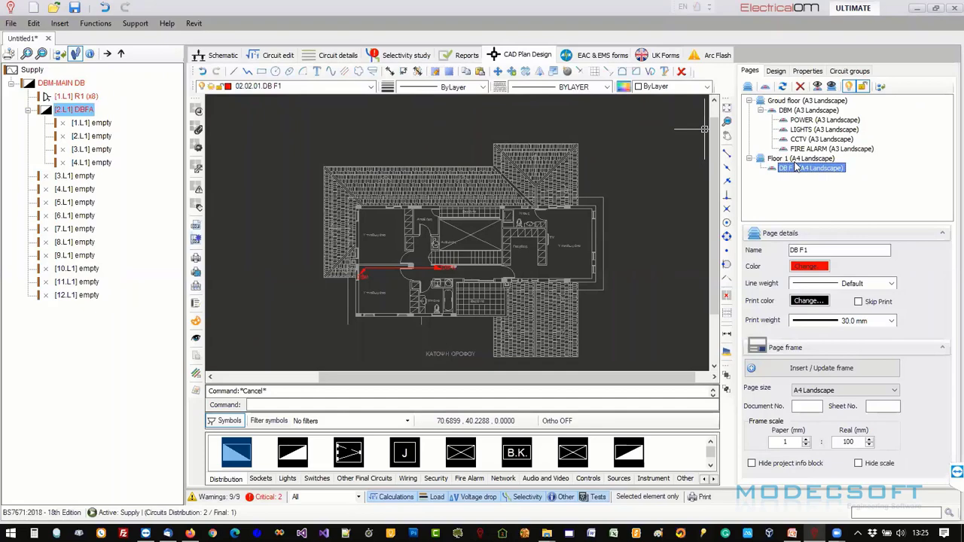
click(791, 101)
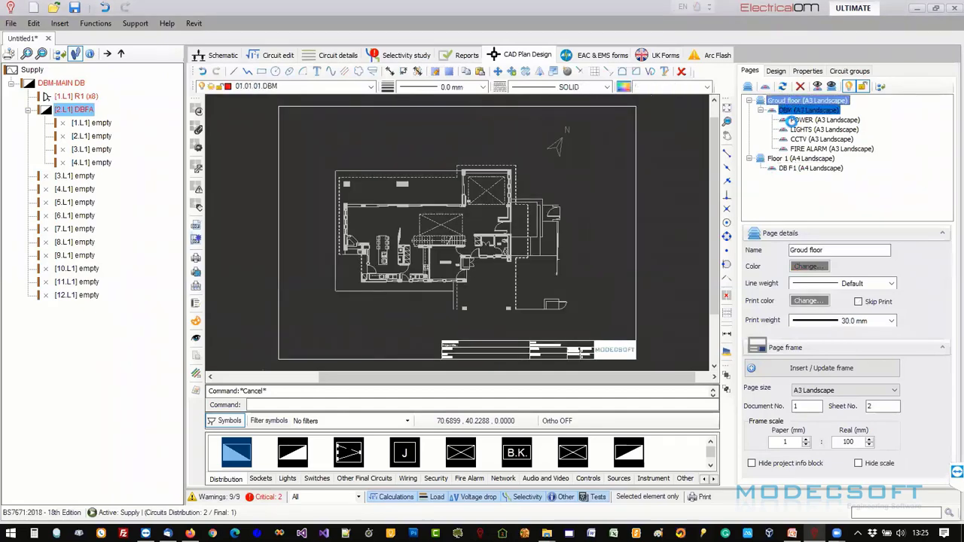
click(793, 120)
click(796, 130)
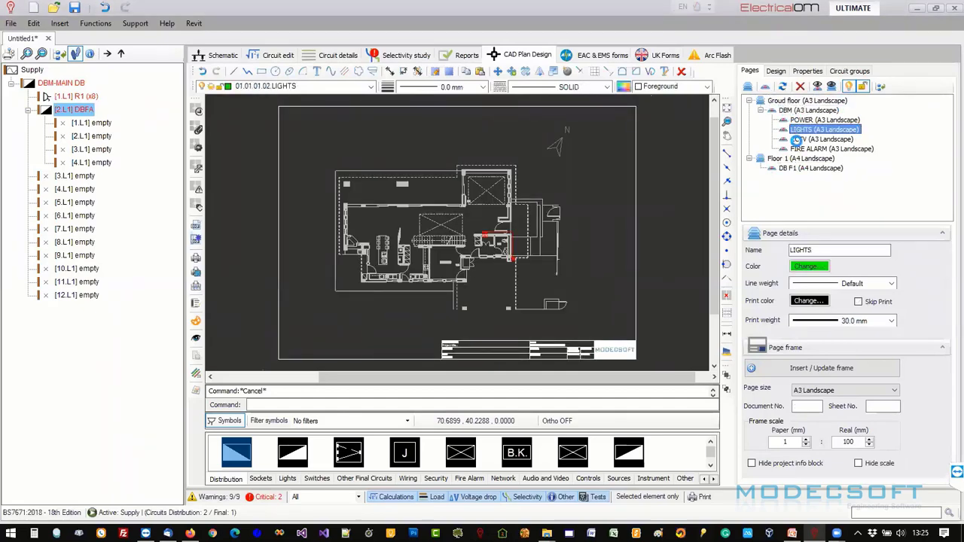
click(796, 141)
click(800, 149)
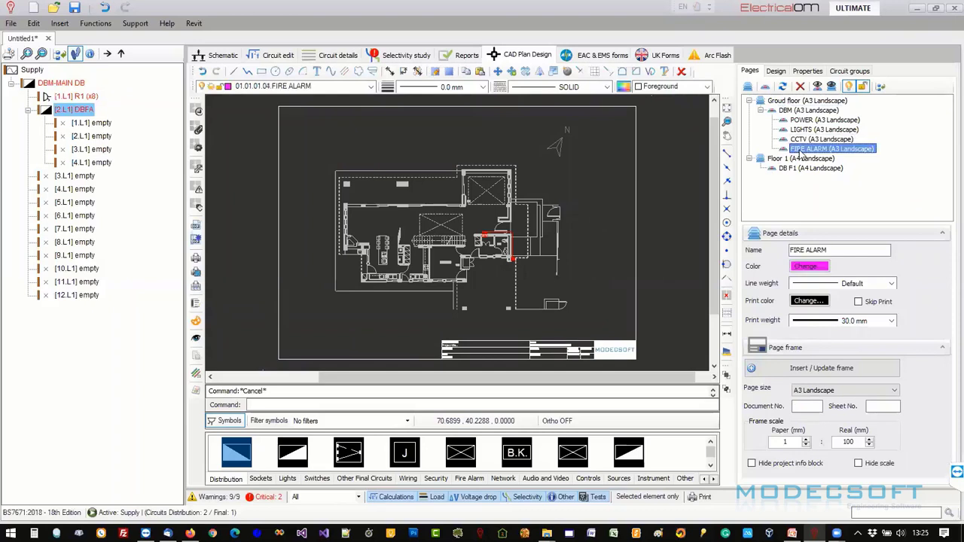
click(796, 121)
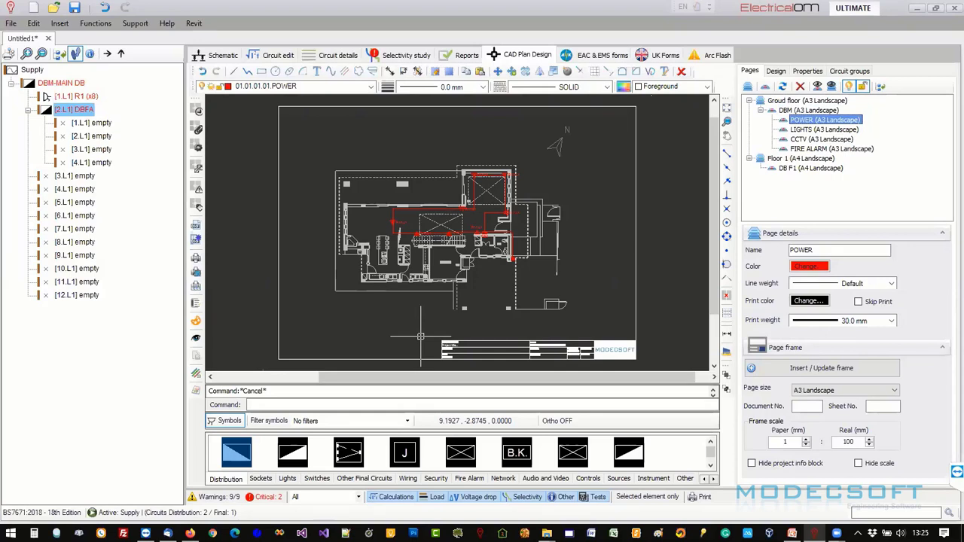
Save the project as webinar1.eom in the plan demo folder.
key(ctrl+s)
text(web)
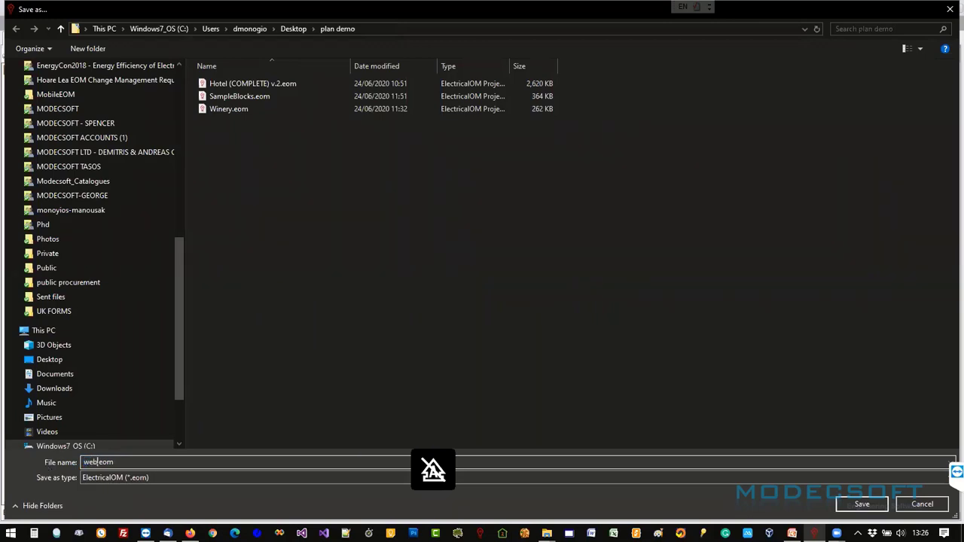
text(inar1)
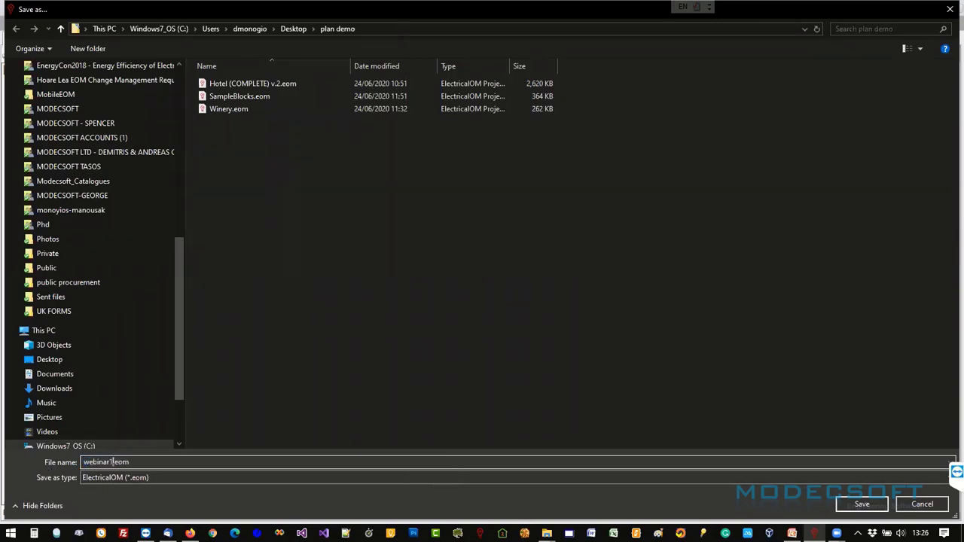
key(Return)
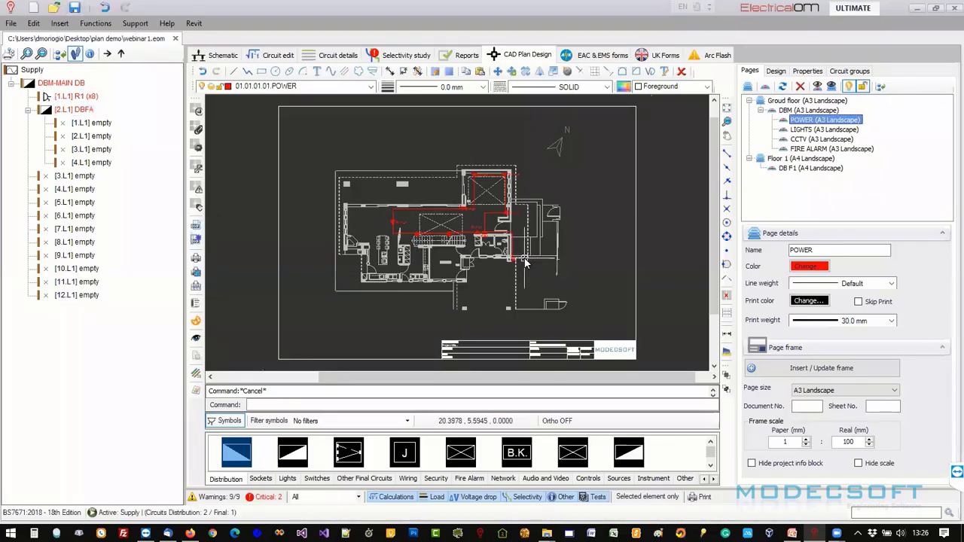